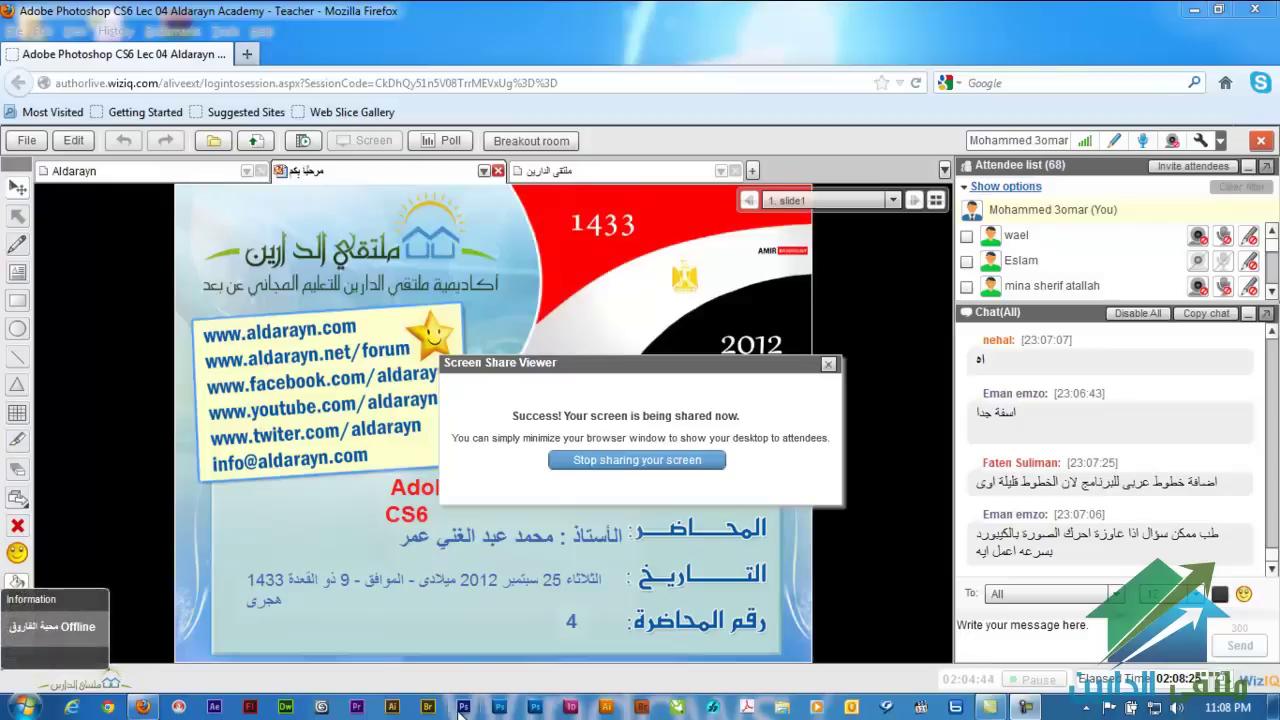
Step: Launch Photoshop CS6 from the Windows taskbar
{"action": "left_click", "coordinate": [462, 707]}
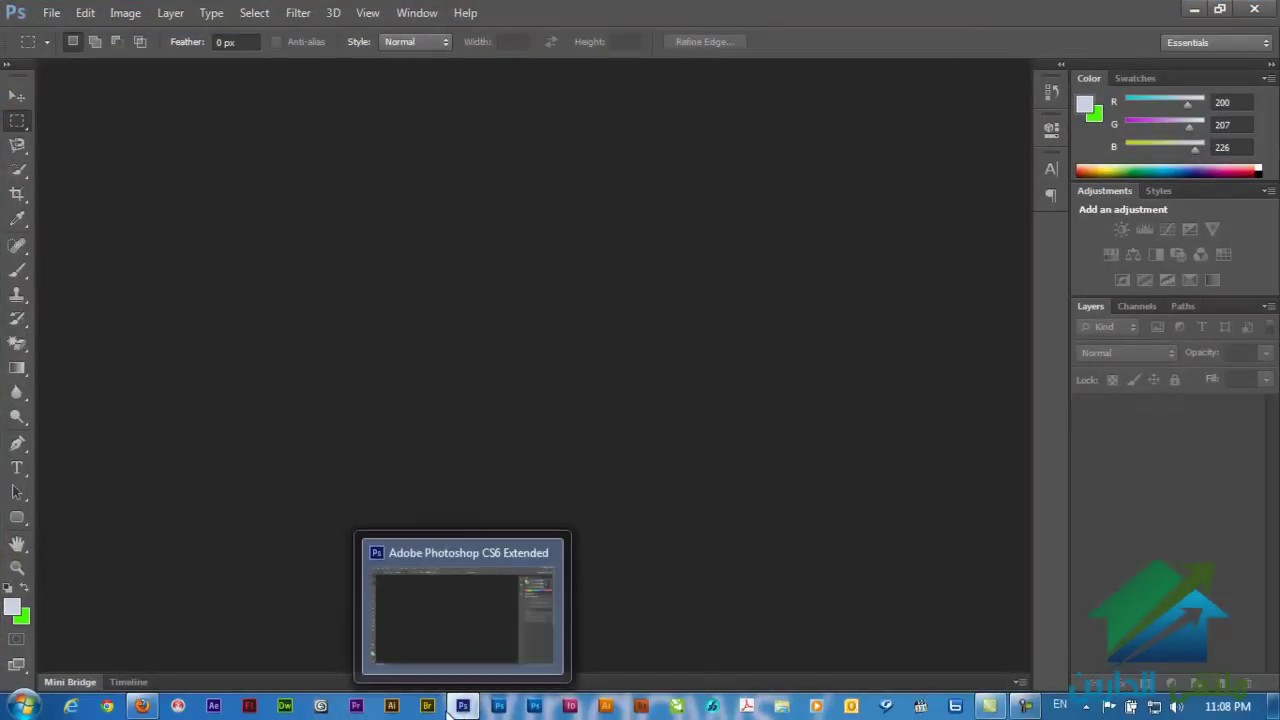
Step: Create a new 1366×768 blank document
{"action": "left_click", "coordinate": [50, 13]}
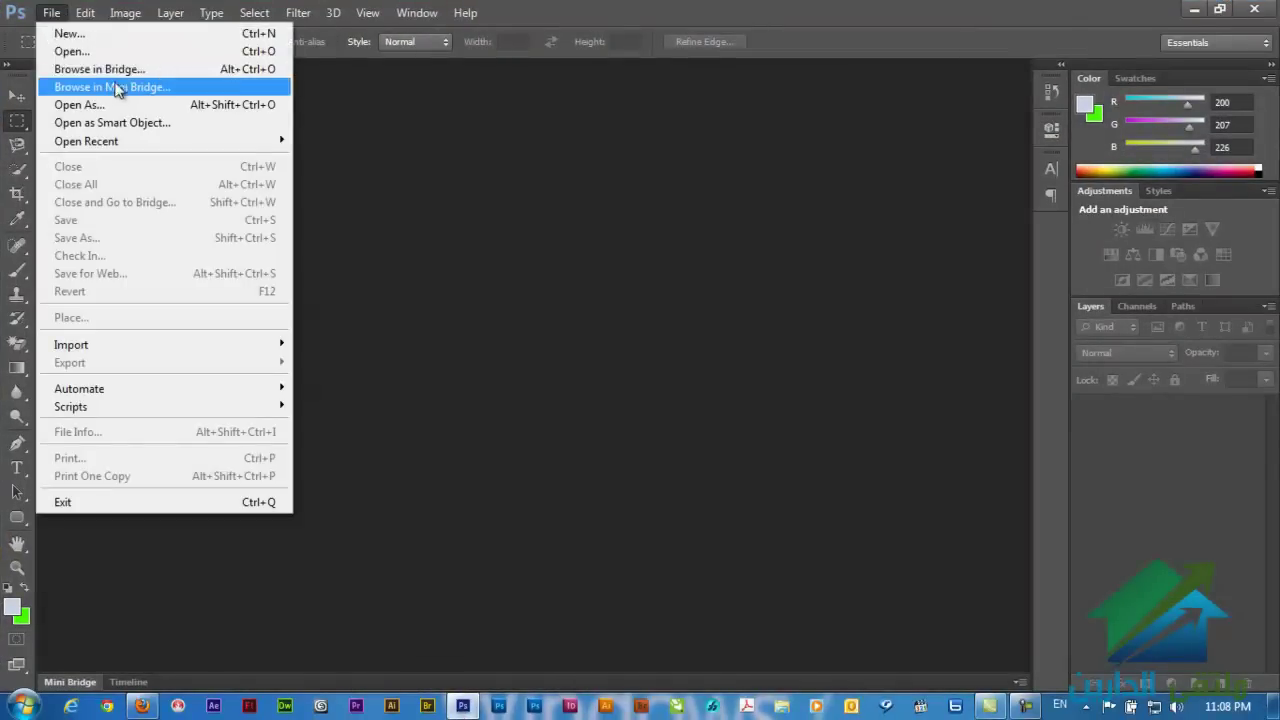
{"action": "left_click", "coordinate": [115, 48]}
{"action": "key", "text": "Escape"}
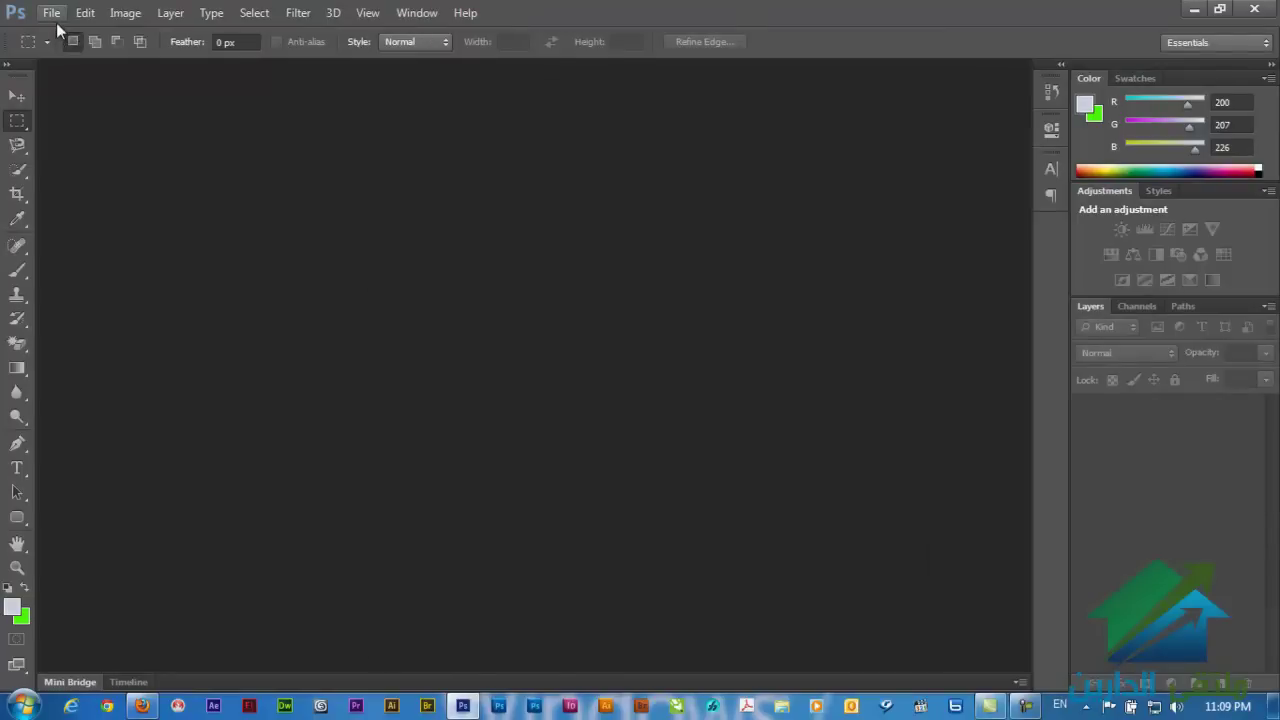
{"action": "left_click", "coordinate": [50, 13]}
{"action": "left_click", "coordinate": [62, 32]}
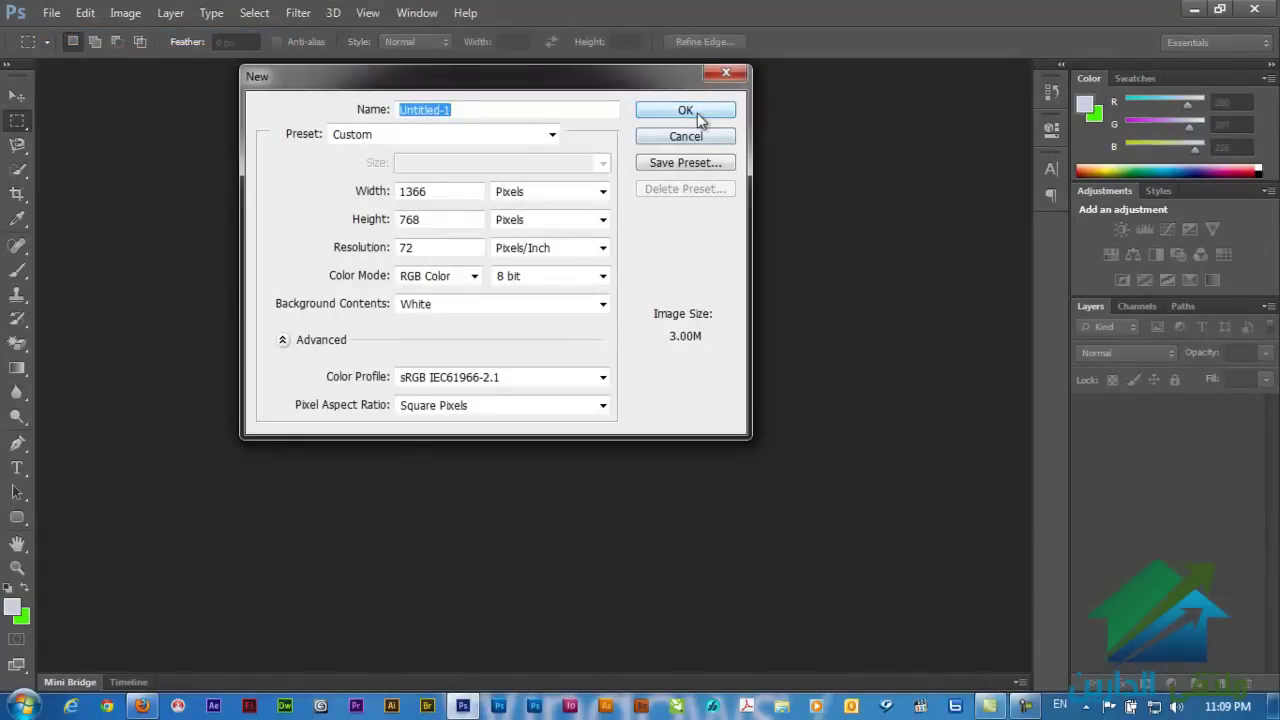
{"action": "left_click", "coordinate": [706, 110]}
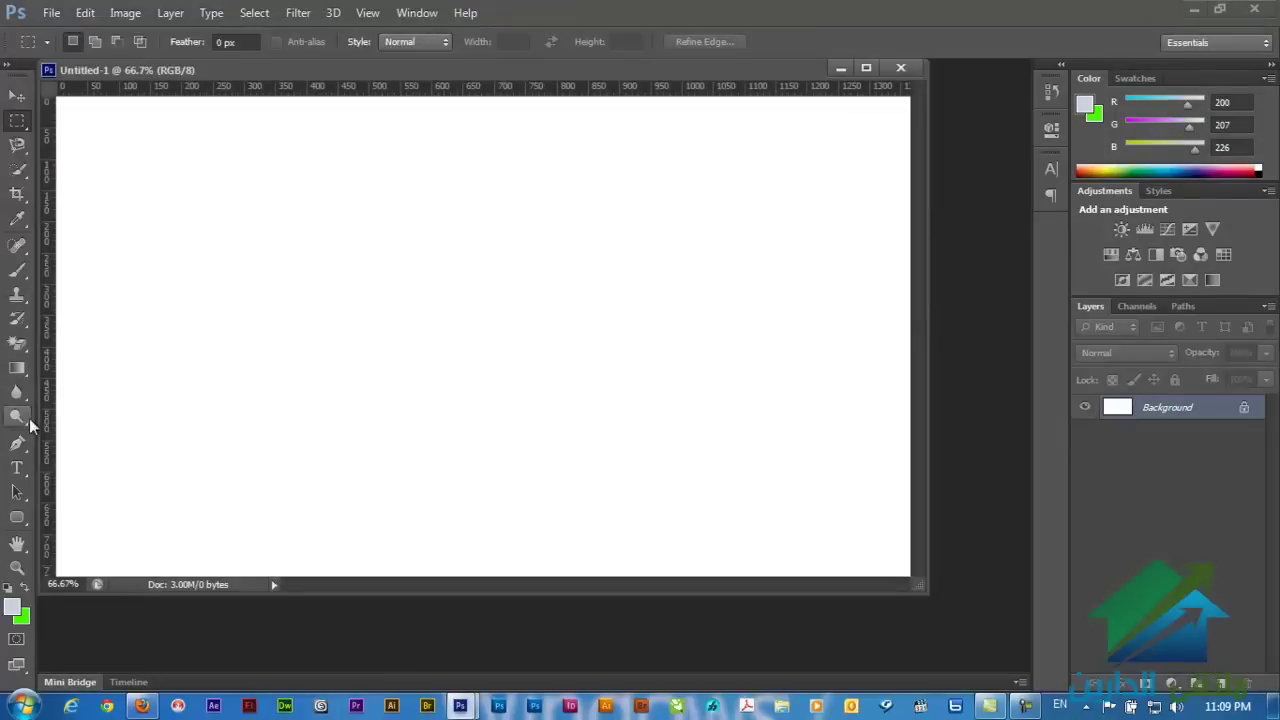
Step: Add a 48 pt Arabic text layer reading 'لمجد لله' using Arabic keyboard input
{"action": "left_click", "coordinate": [12, 463]}
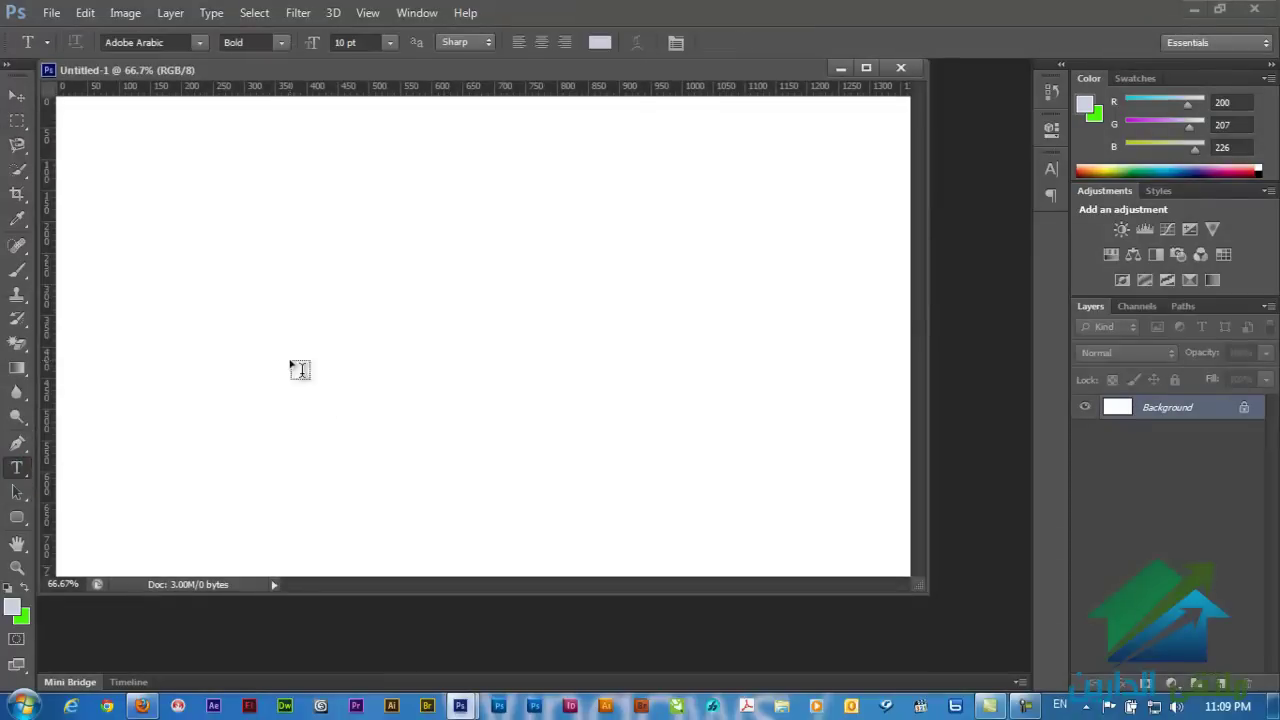
{"action": "left_click", "coordinate": [580, 279]}
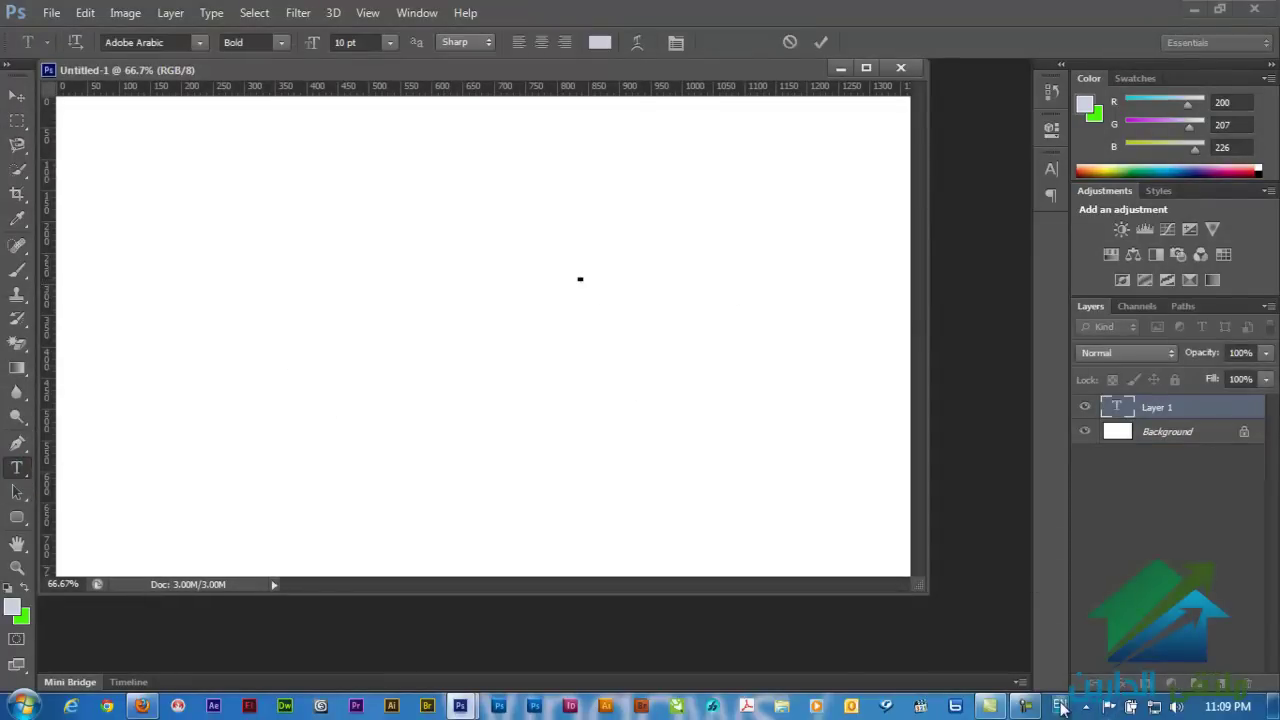
{"action": "left_click", "coordinate": [1060, 705]}
{"action": "left_click", "coordinate": [1082, 653]}
{"action": "left_click", "coordinate": [390, 42]}
{"action": "left_click", "coordinate": [378, 317]}
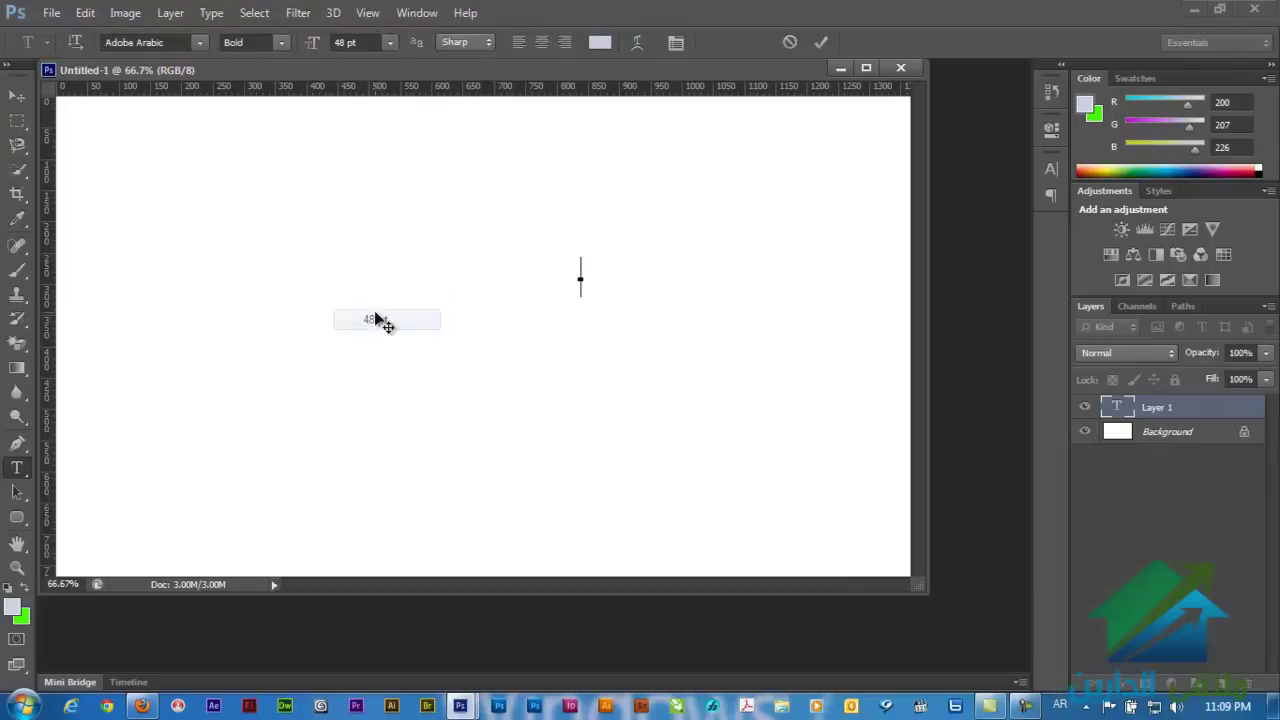
{"action": "left_click_drag", "start_coordinate": [580, 338], "coordinate": [640, 364]}
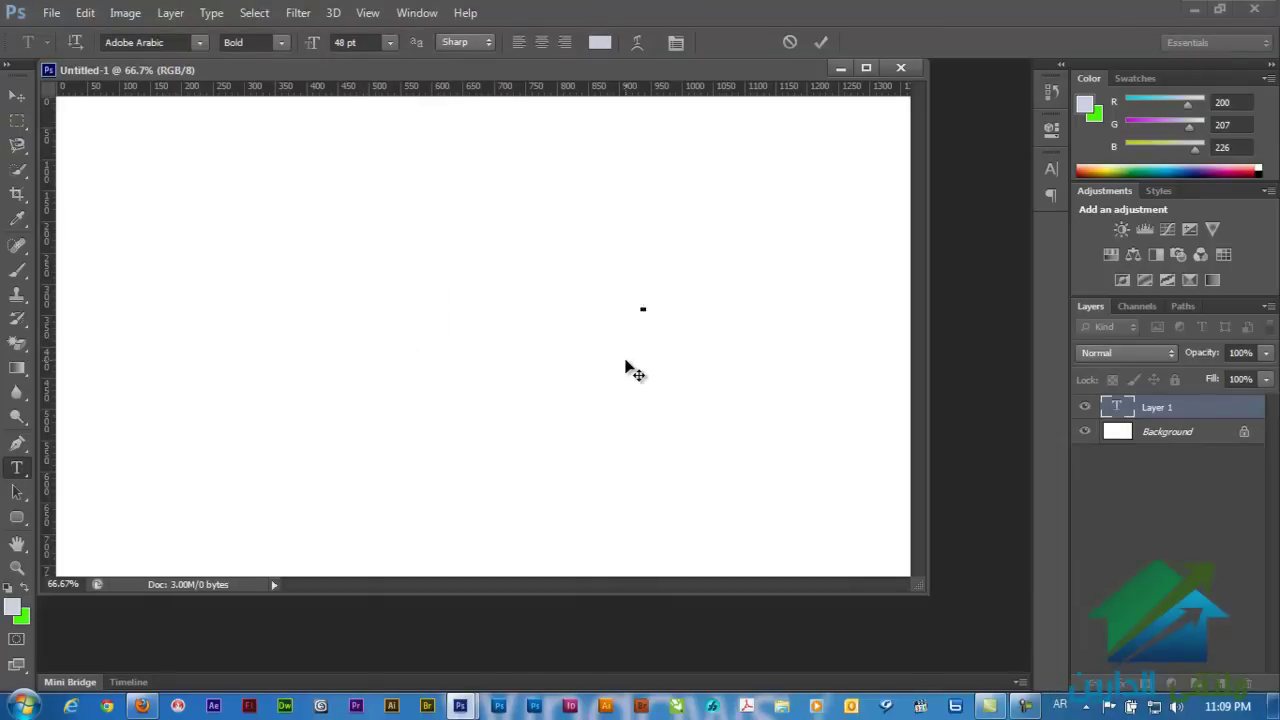
{"action": "type", "text": "ل"}
{"action": "type", "text": "مجد "}
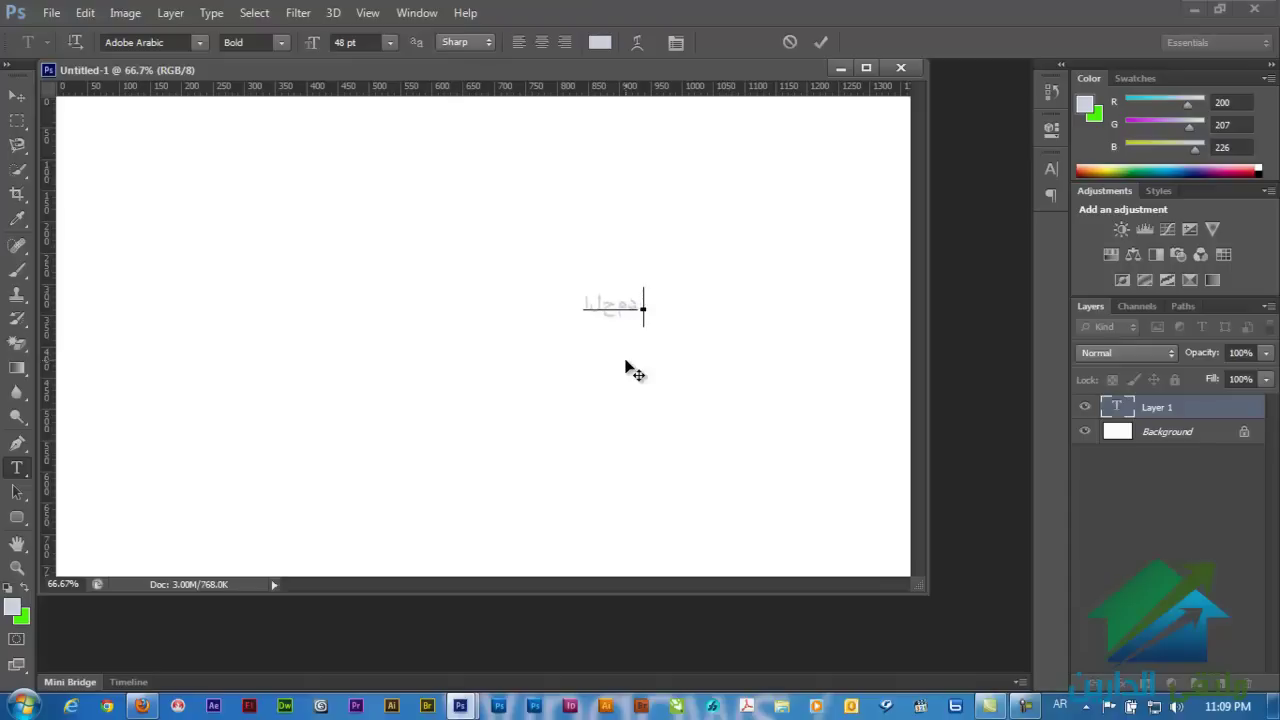
{"action": "type", "text": "لله"}
Step: Make the Arabic text black, enlarge it and move it toward the canvas centre
{"action": "key", "text": "ctrl+a"}
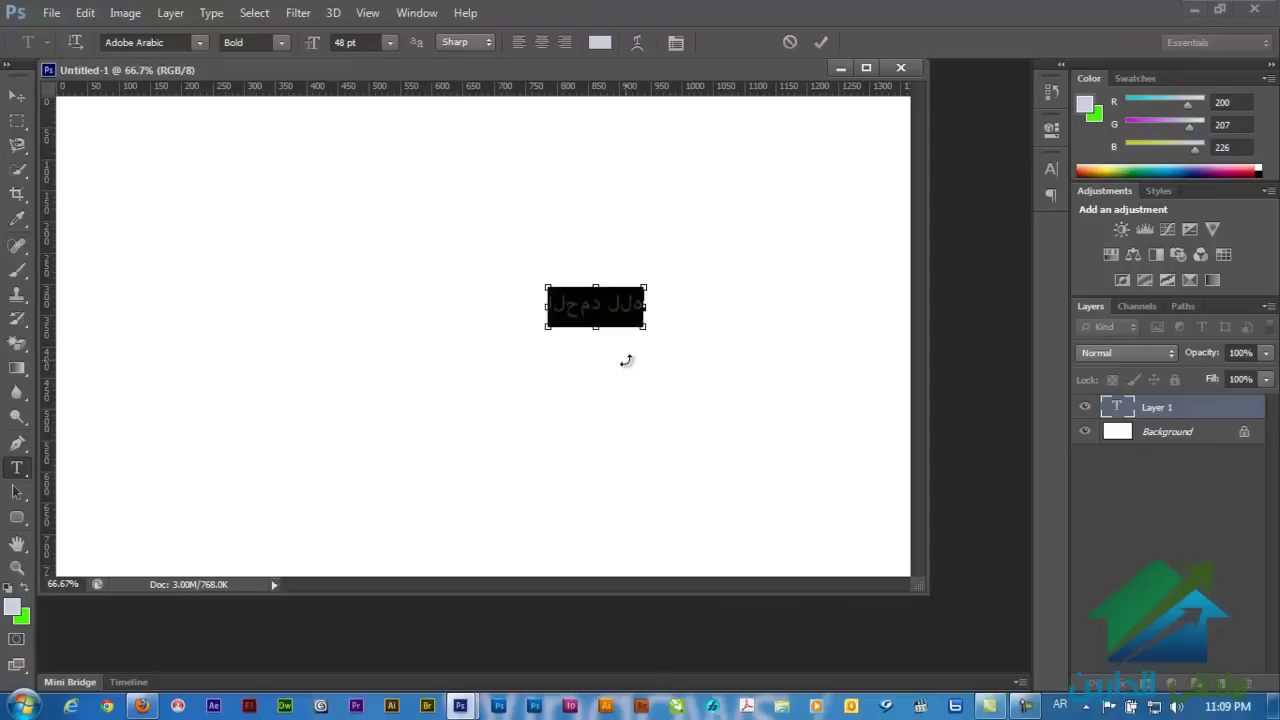
{"action": "left_click", "coordinate": [599, 42]}
{"action": "left_click", "coordinate": [70, 491]}
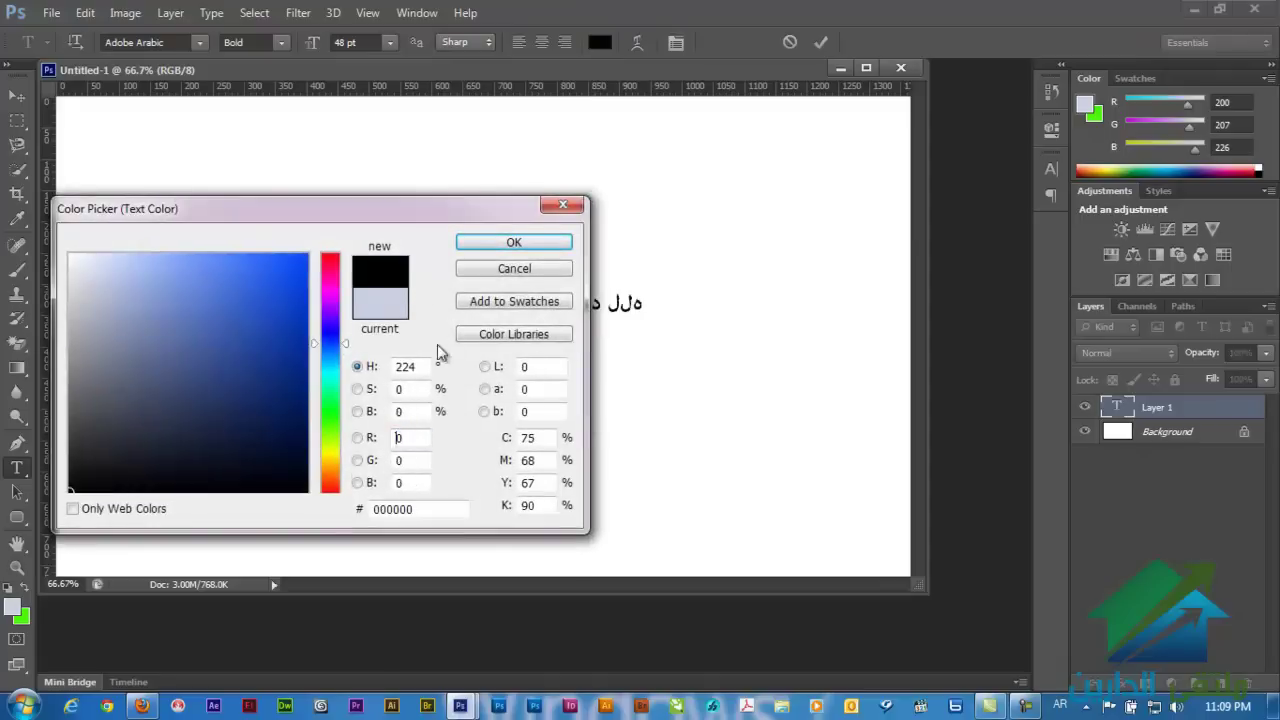
{"action": "left_click", "coordinate": [500, 246]}
{"action": "left_click_drag", "start_coordinate": [549, 325], "coordinate": [299, 500]}
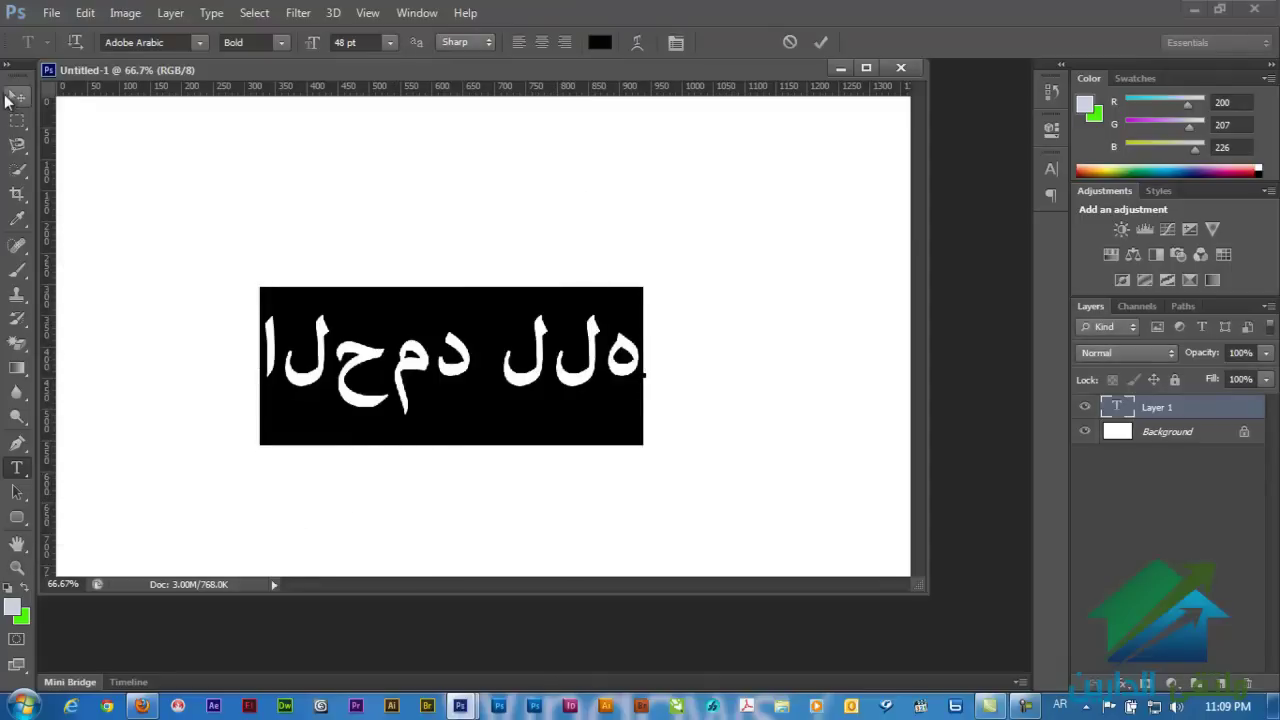
{"action": "left_click", "coordinate": [17, 95]}
{"action": "left_click_drag", "start_coordinate": [440, 352], "coordinate": [484, 322]}
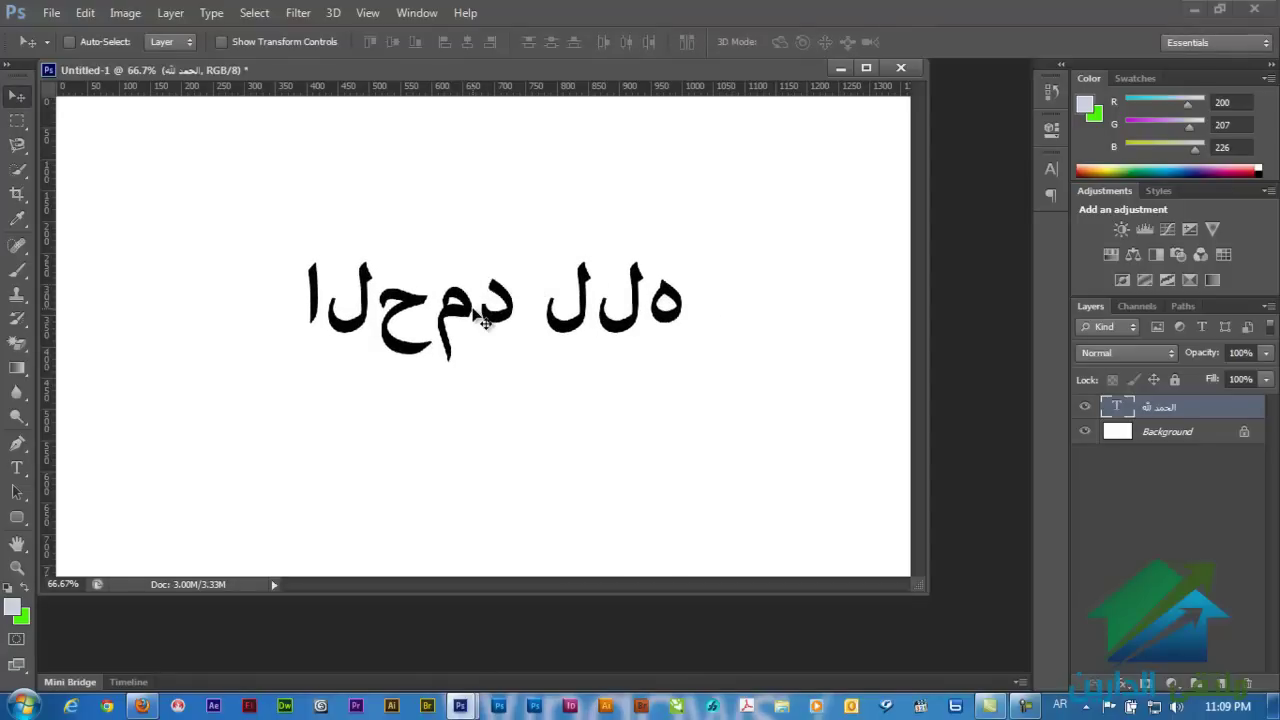
{"action": "left_click", "coordinate": [85, 12]}
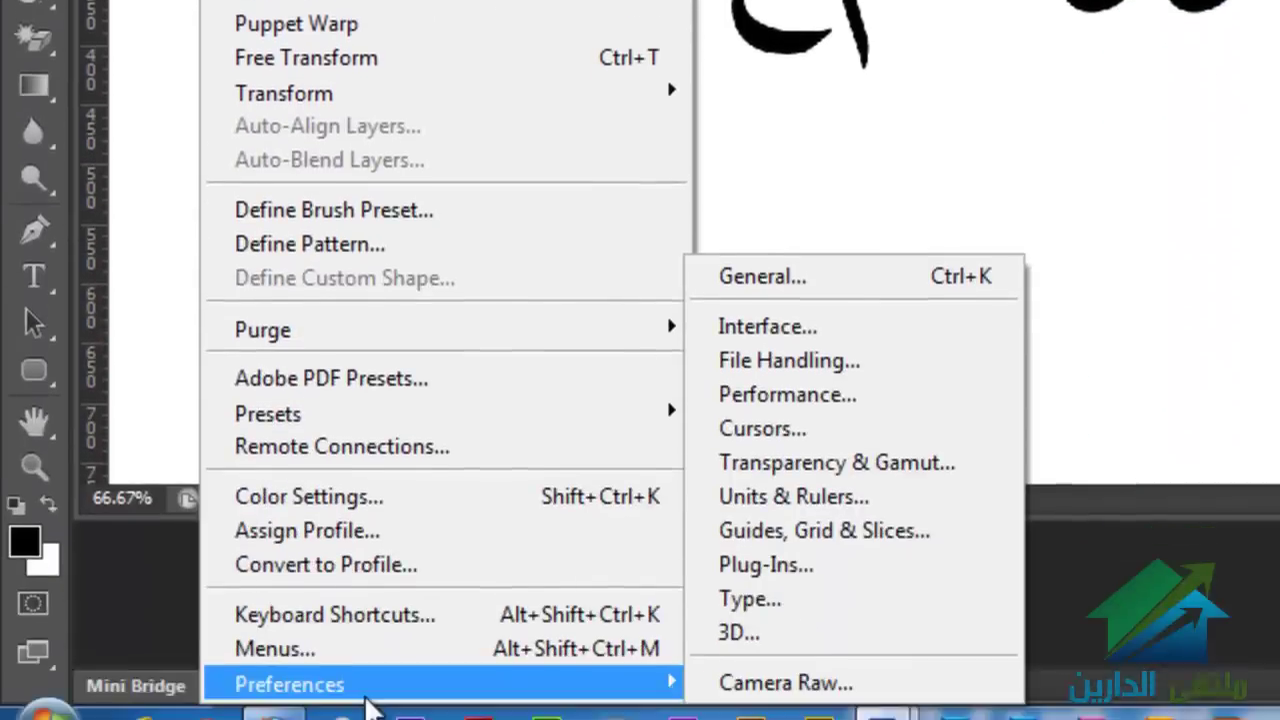
{"action": "mouse_move", "coordinate": [290, 648]}
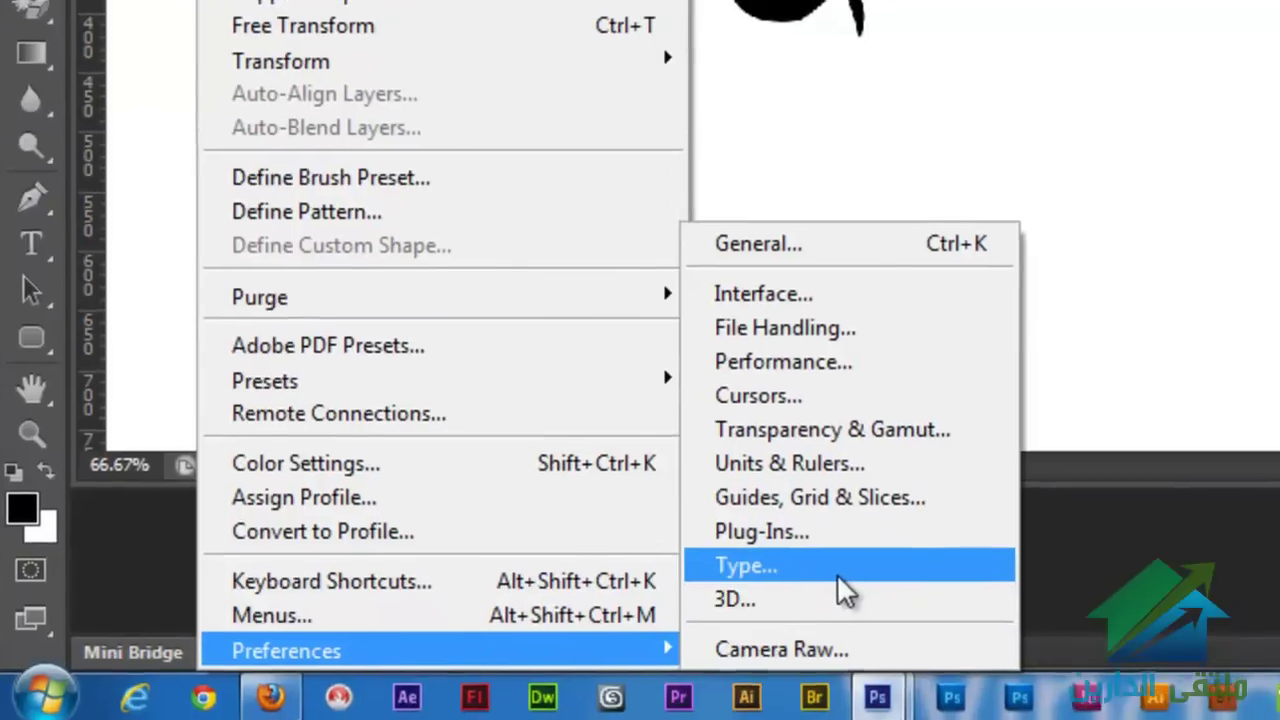
Step: Set the Type preference to the Middle Eastern text engine, quit without saving, and relaunch Photoshop
{"action": "left_click", "coordinate": [838, 578]}
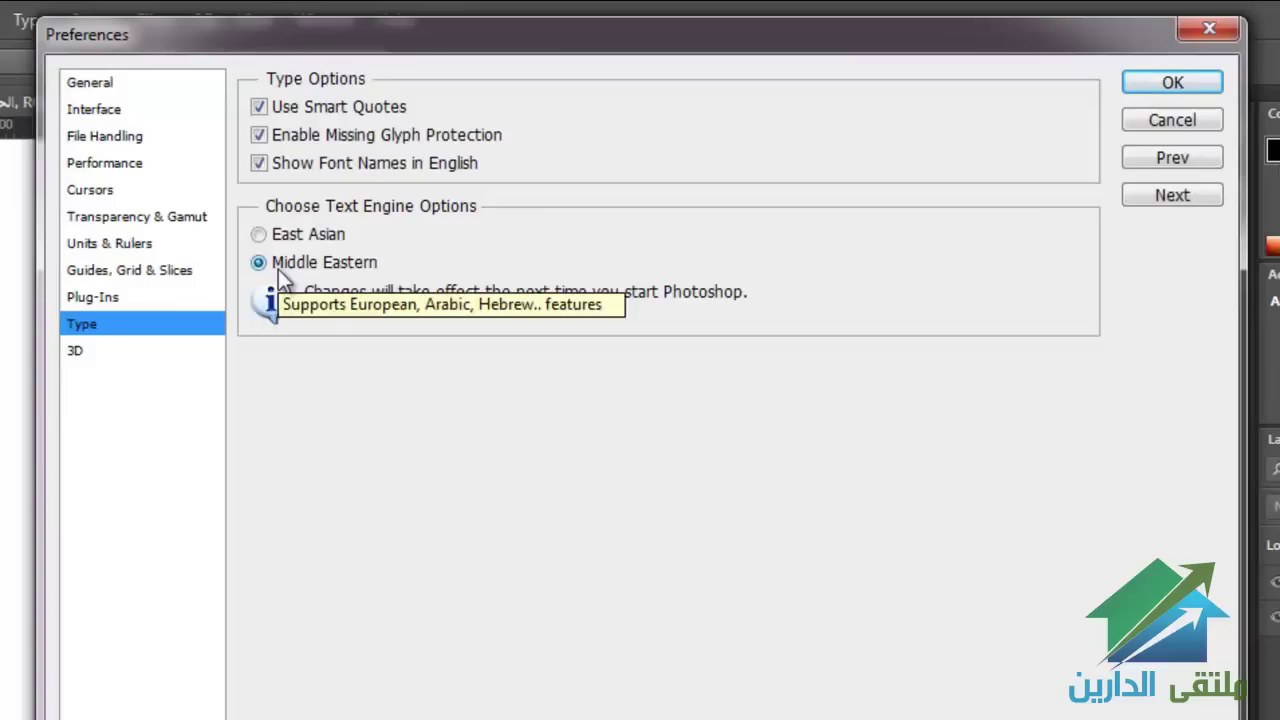
{"action": "left_click", "coordinate": [1172, 86]}
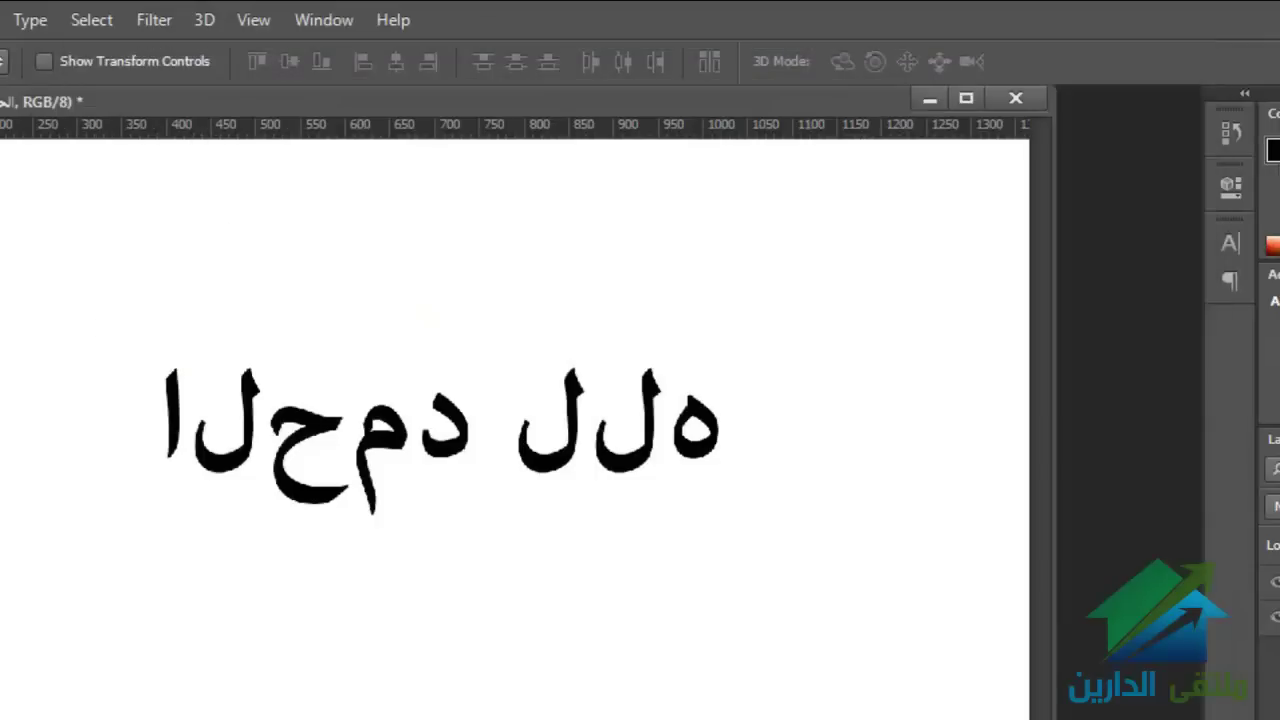
{"action": "key", "text": "ctrl+q"}
{"action": "left_click", "coordinate": [634, 400]}
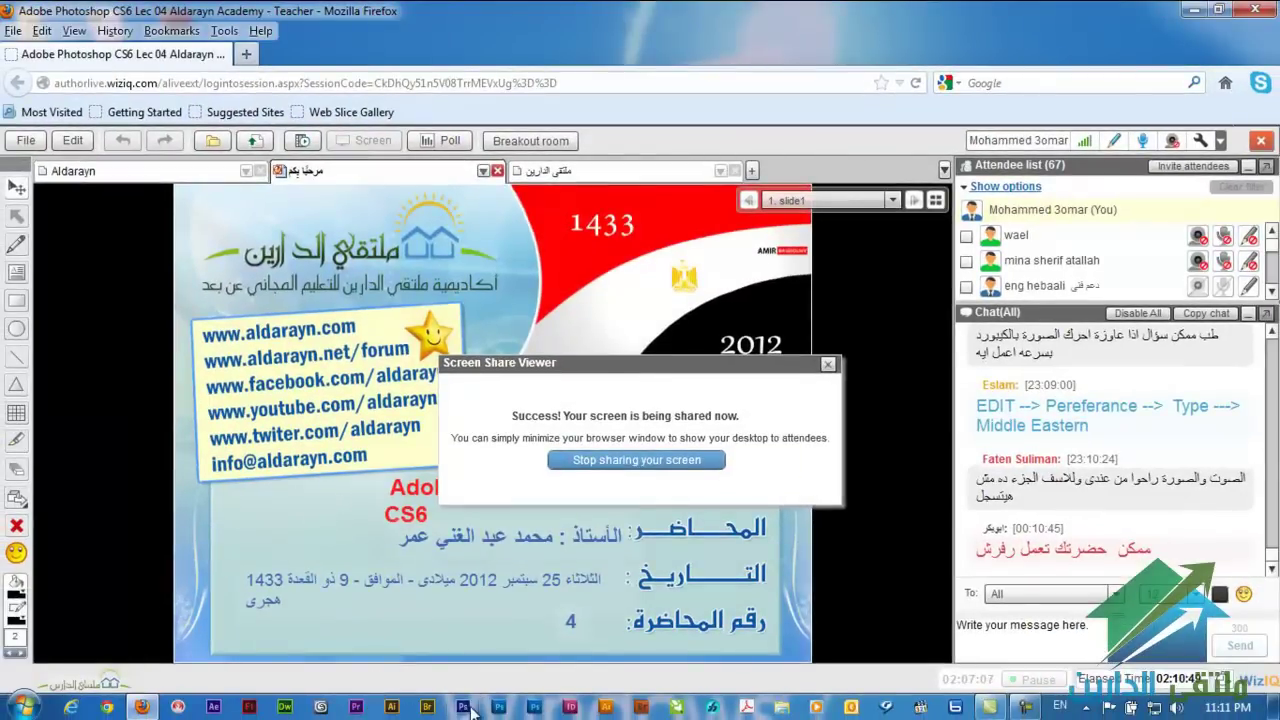
{"action": "left_click", "coordinate": [463, 707]}
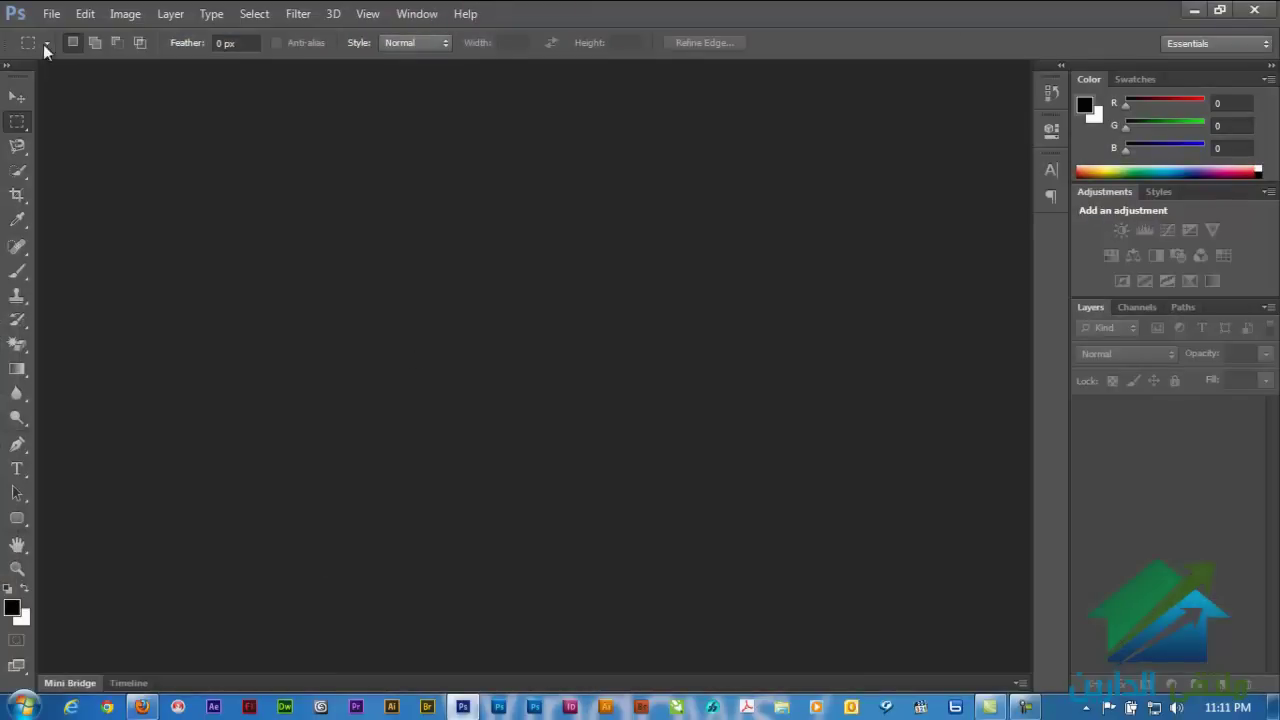
Step: Create a new blank document and type 'الحمد لله' on the canvas
{"action": "left_click", "coordinate": [51, 13]}
{"action": "left_click", "coordinate": [60, 36]}
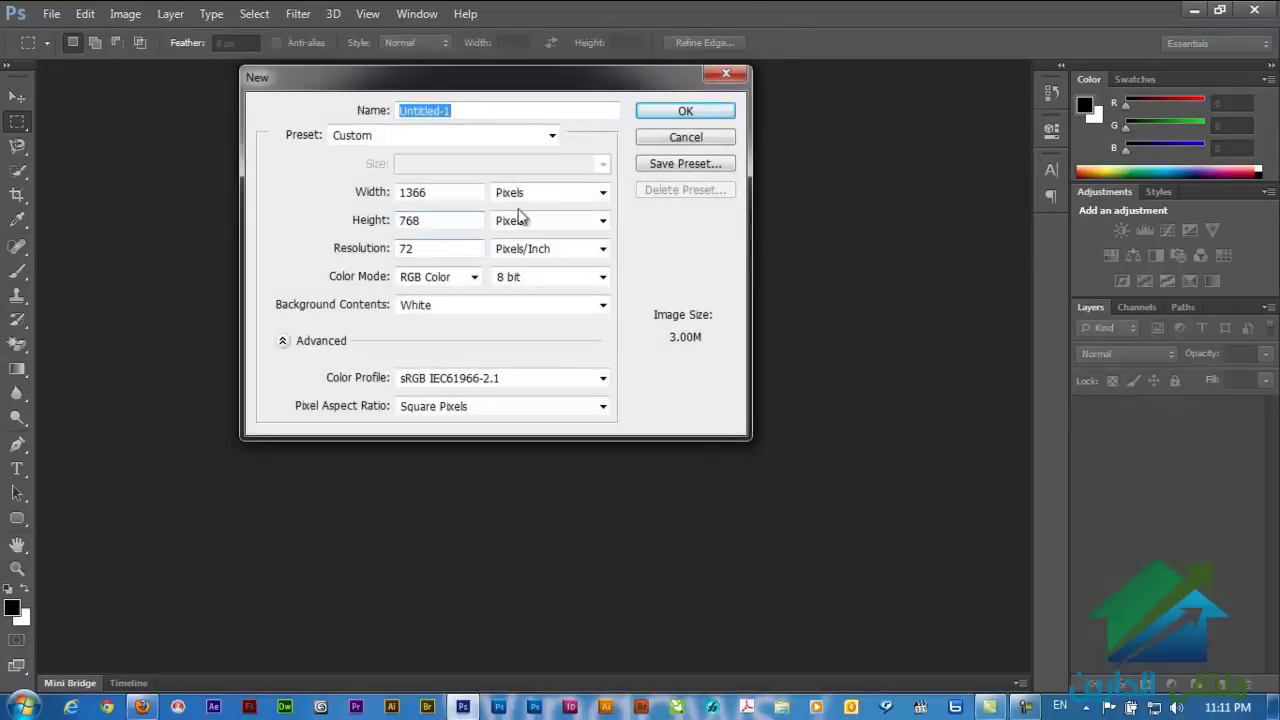
{"action": "left_click", "coordinate": [660, 111]}
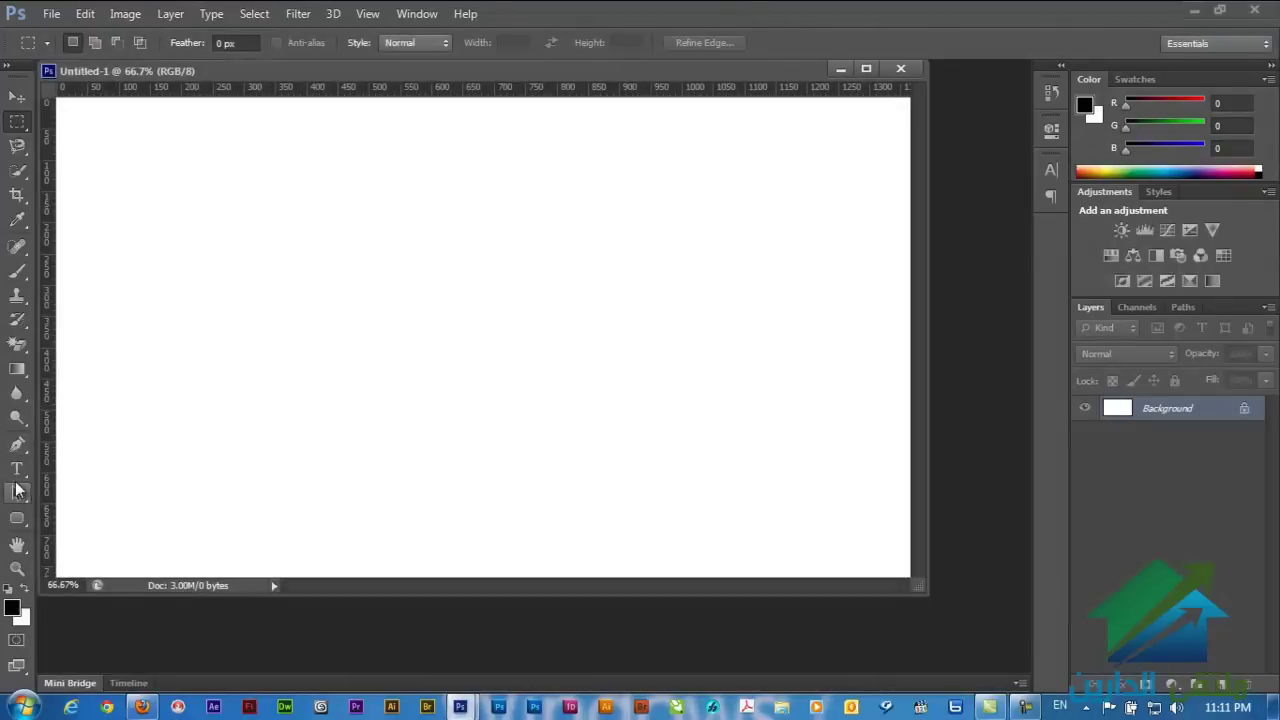
{"action": "left_click", "coordinate": [17, 468]}
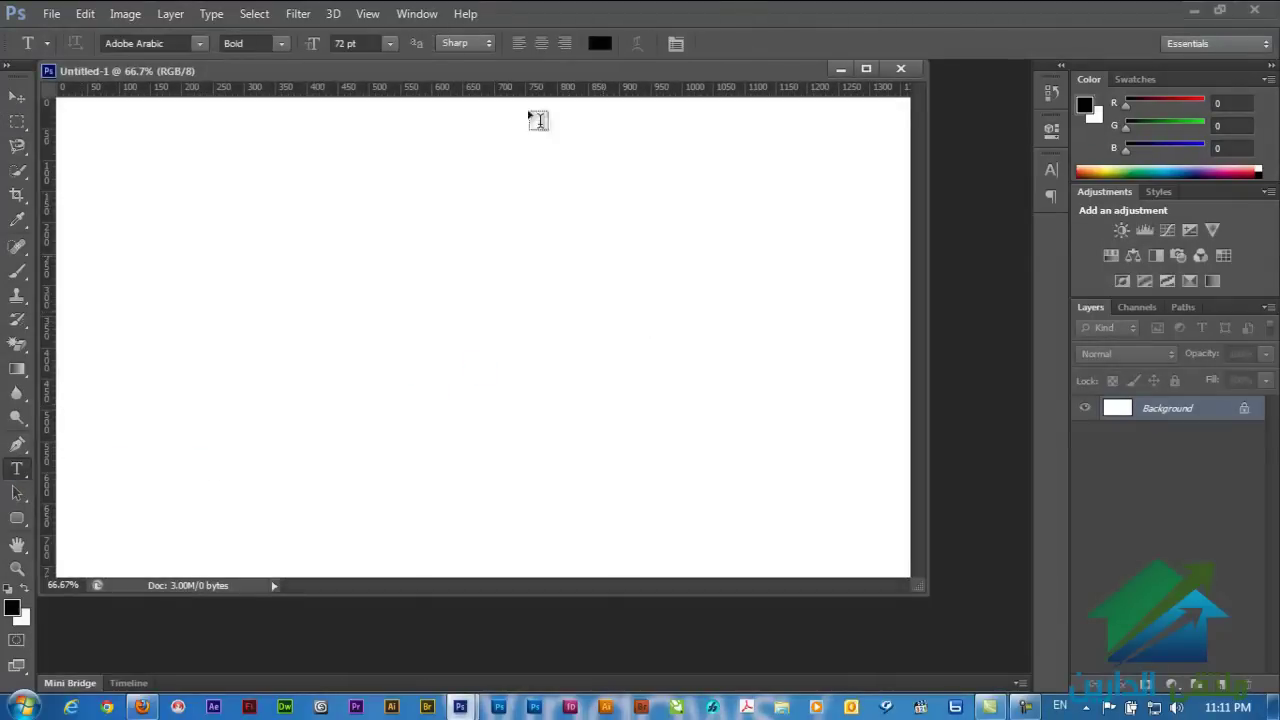
{"action": "left_click", "coordinate": [596, 303]}
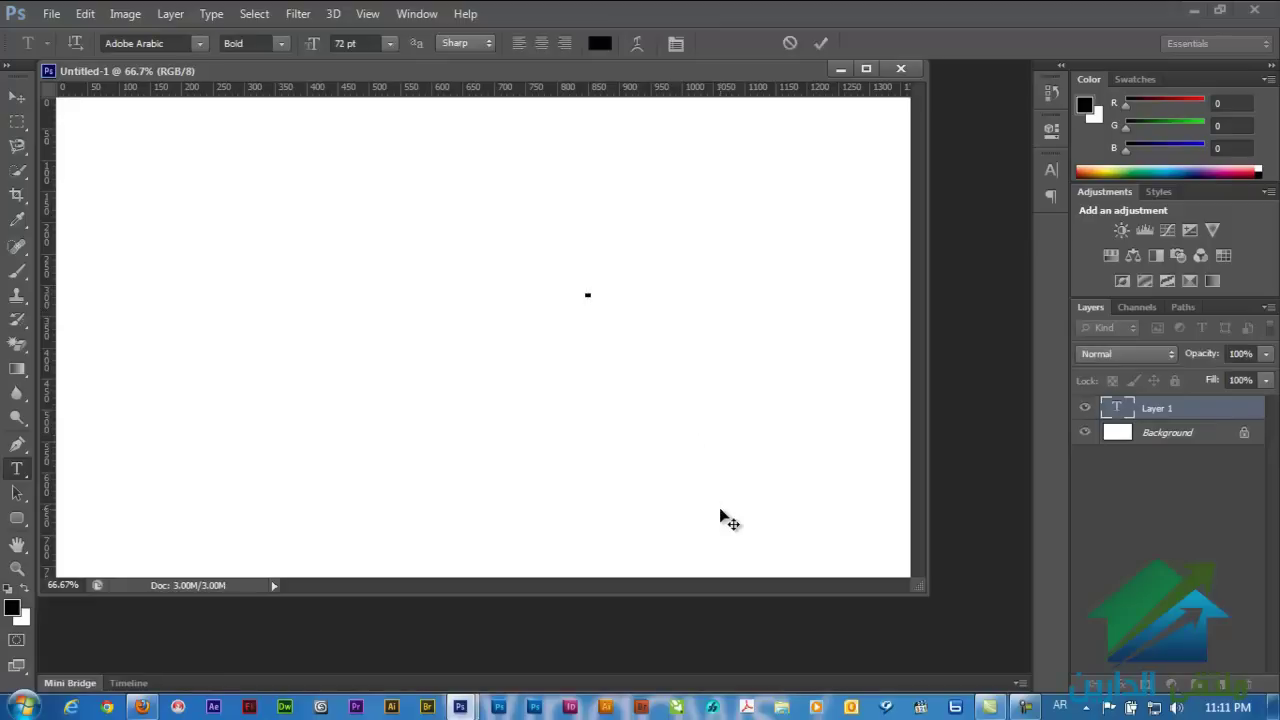
{"action": "type", "text": "ال"}
{"action": "type", "text": "حمد لله"}
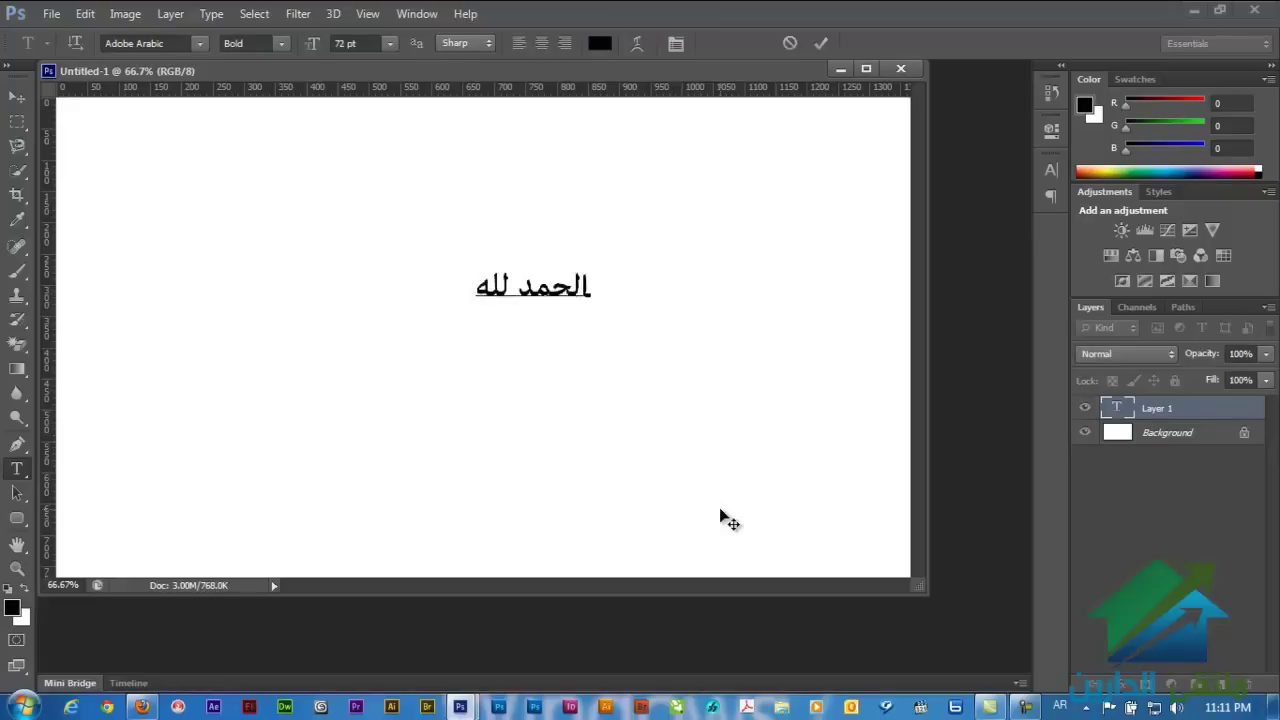
Step: Commit the text, scale it up about 470%, and move it down and left
{"action": "key", "text": "ctrl+Return"}
{"action": "key", "text": "ctrl+t"}
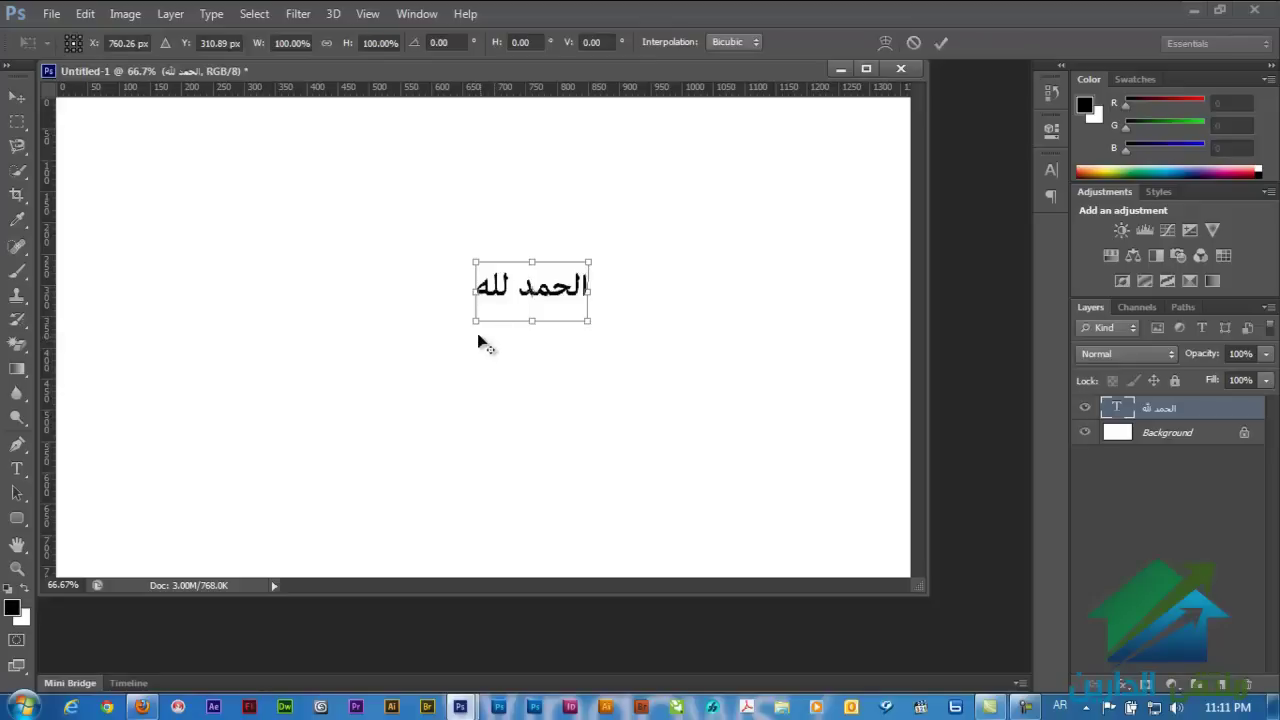
{"action": "left_click_drag", "start_coordinate": [475, 320], "coordinate": [266, 430]}
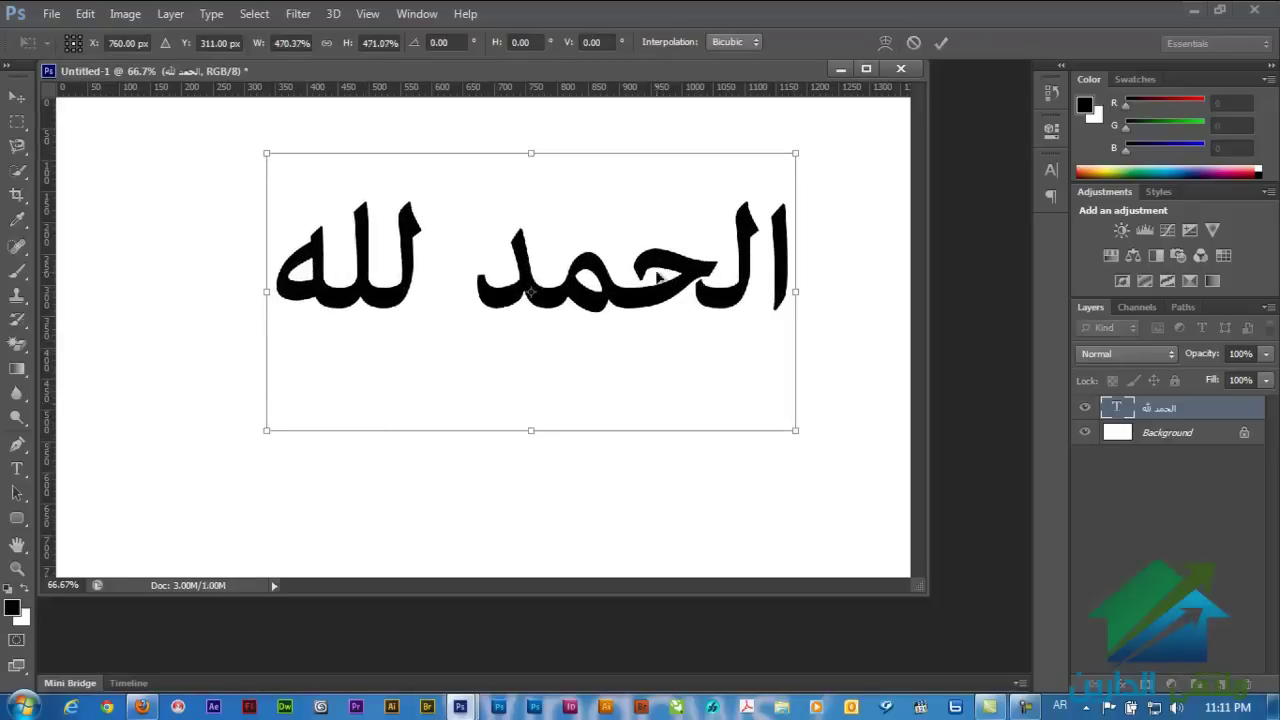
{"action": "key", "text": "Return"}
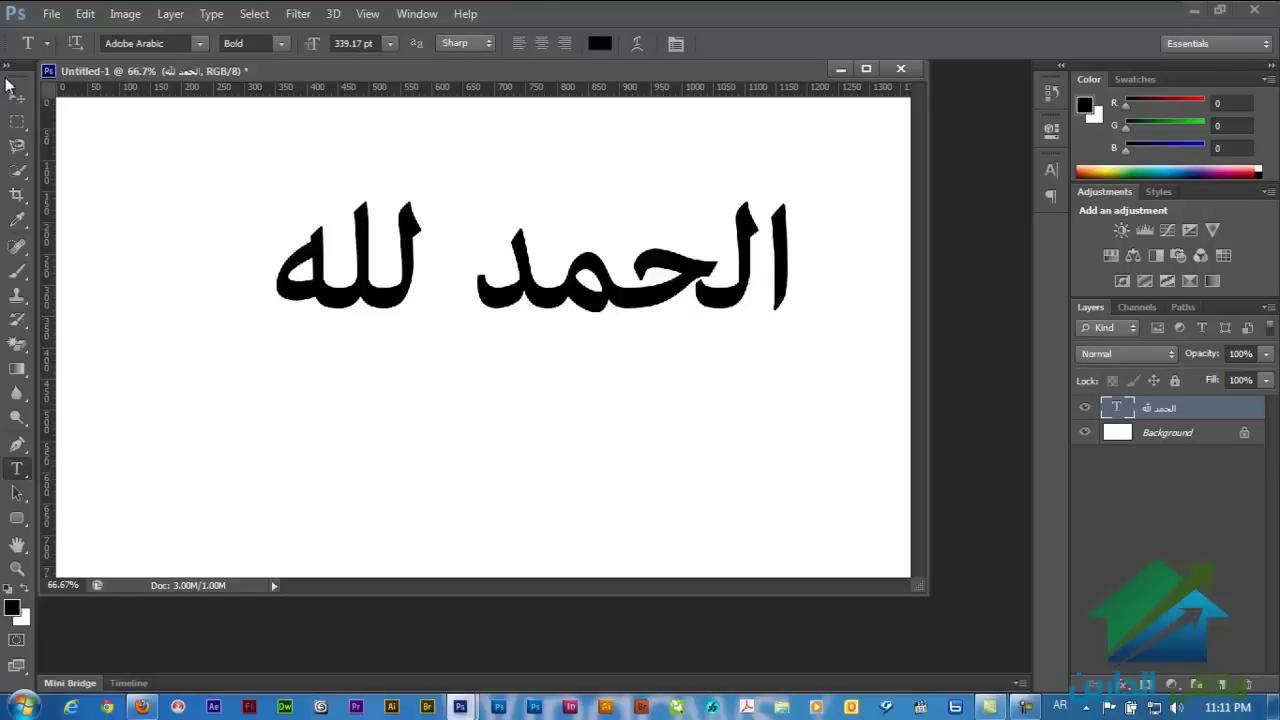
{"action": "left_click", "coordinate": [15, 99]}
{"action": "left_click_drag", "start_coordinate": [650, 290], "coordinate": [613, 374]}
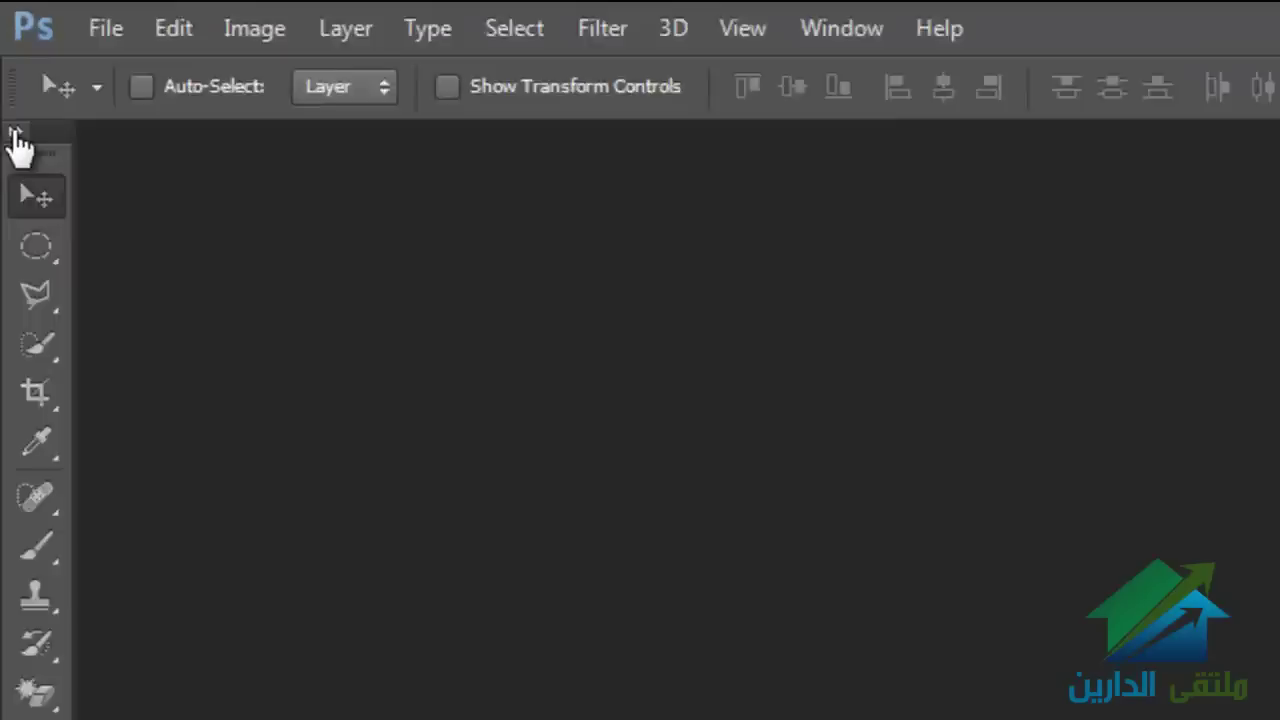
{"action": "left_click", "coordinate": [8, 67]}
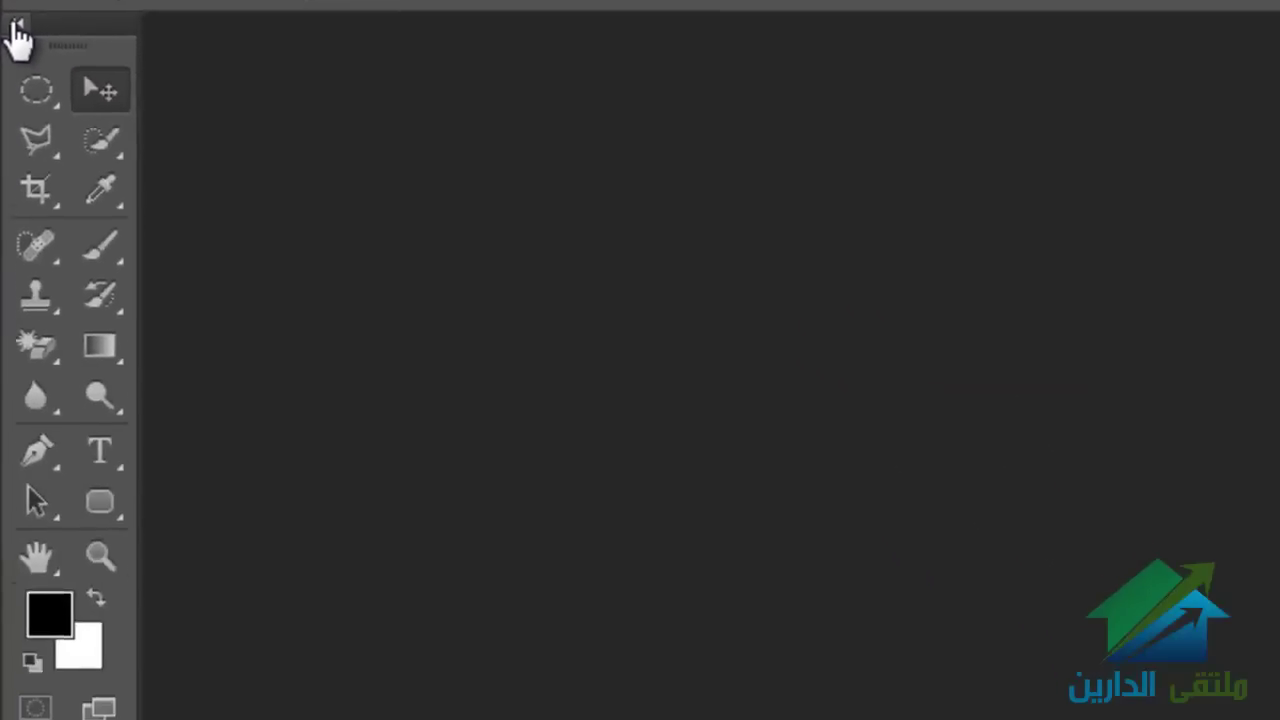
{"action": "left_click", "coordinate": [15, 10]}
{"action": "left_click", "coordinate": [15, 10]}
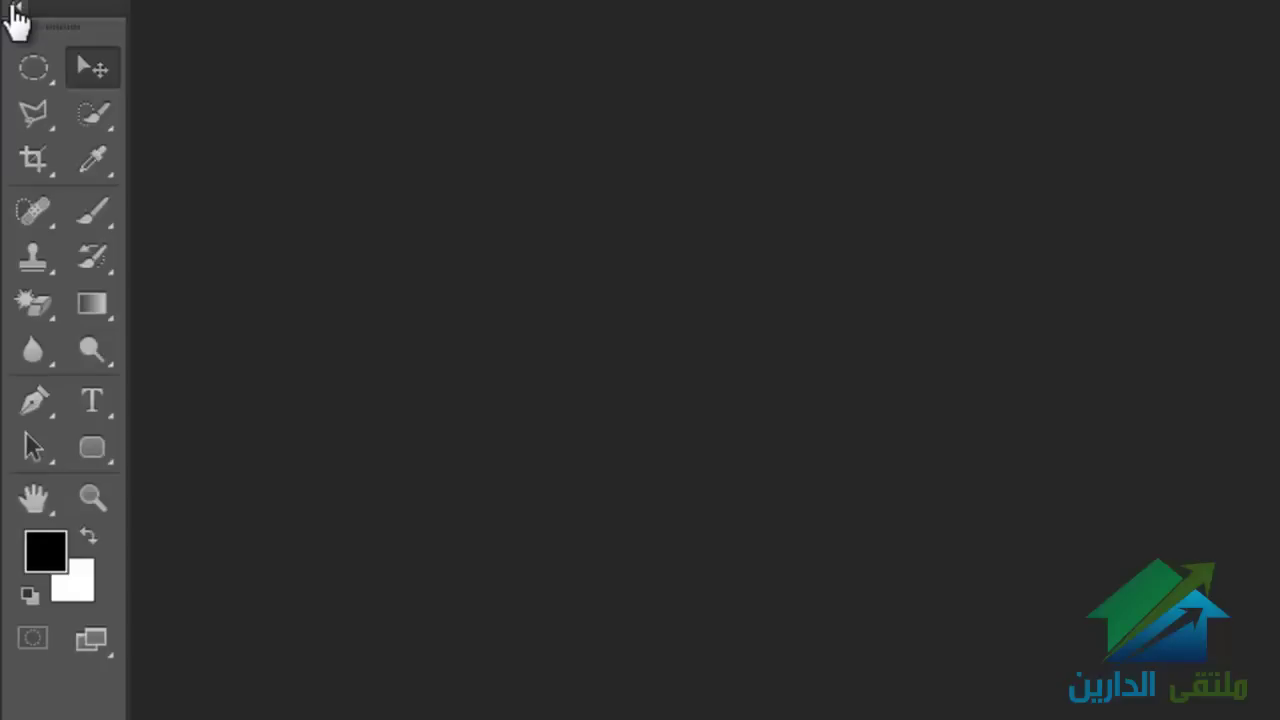
{"action": "left_click", "coordinate": [15, 10]}
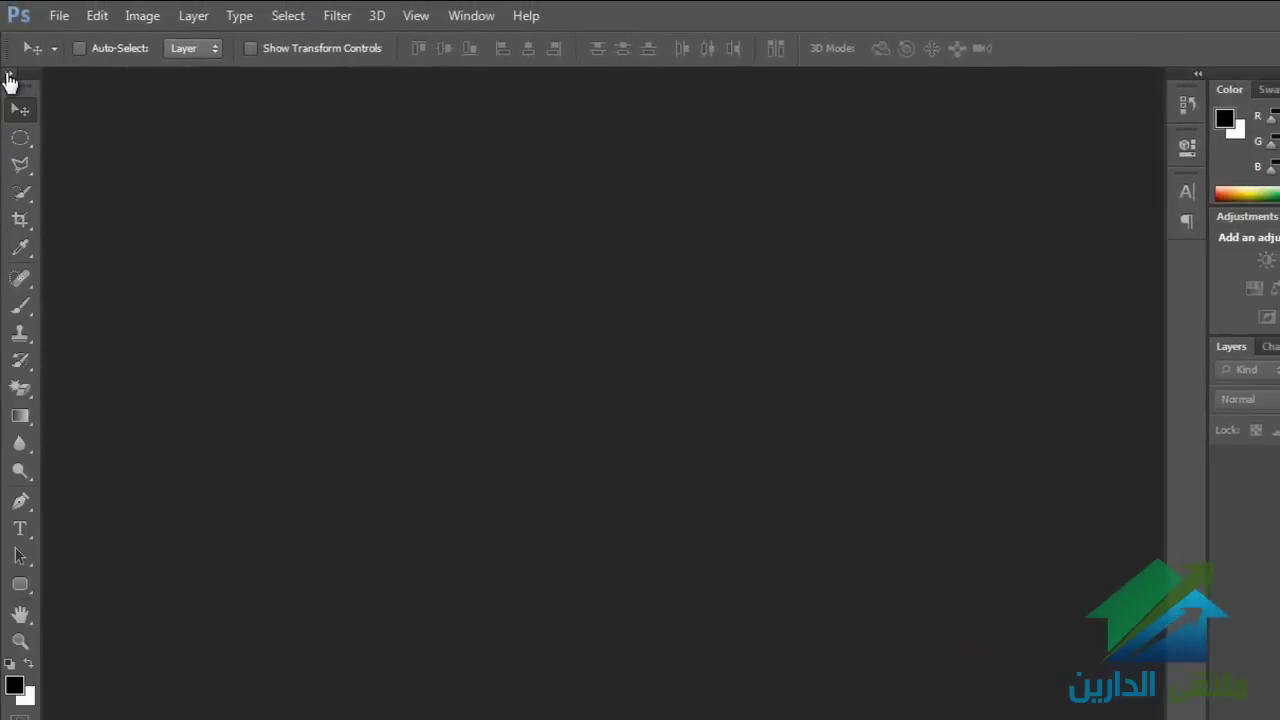
{"action": "left_click", "coordinate": [10, 76]}
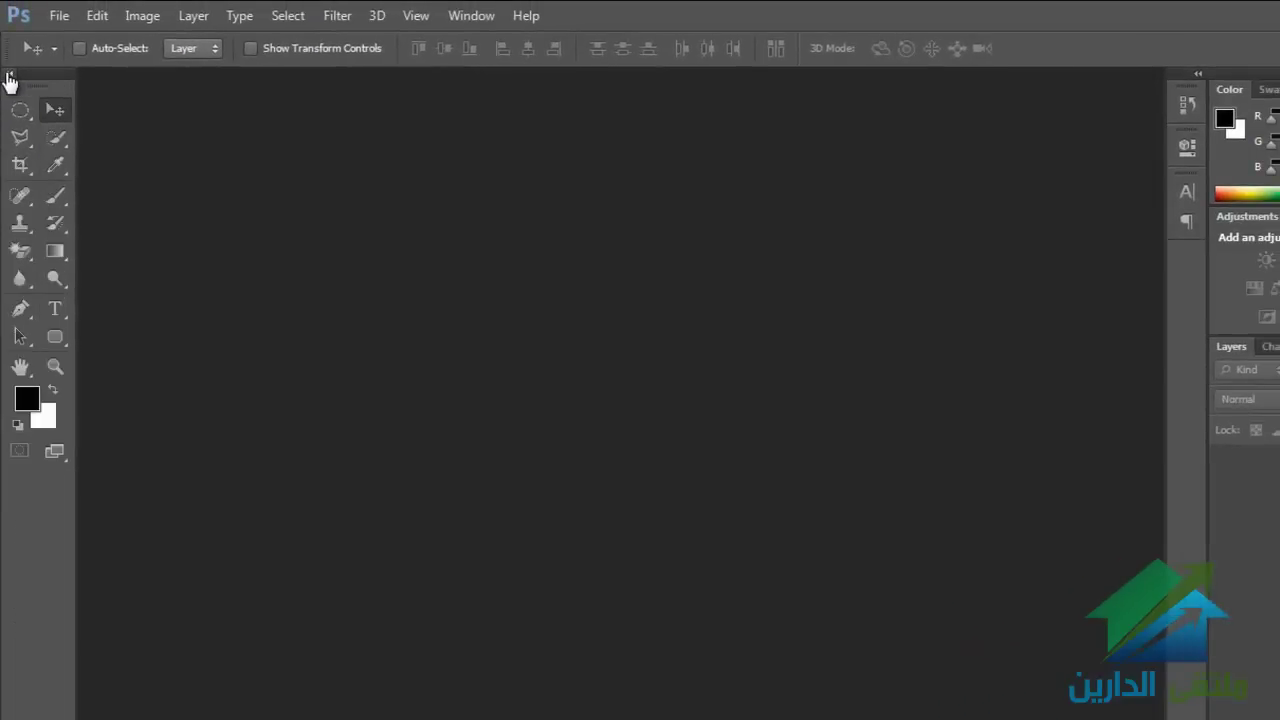
{"action": "mouse_move", "coordinate": [43, 80]}
{"action": "left_mouse_down"}
{"action": "mouse_move", "coordinate": [266, 84]}
{"action": "mouse_move", "coordinate": [2, 82]}
{"action": "left_mouse_up"}
{"action": "left_click", "coordinate": [9, 75]}
{"action": "left_click", "coordinate": [9, 75]}
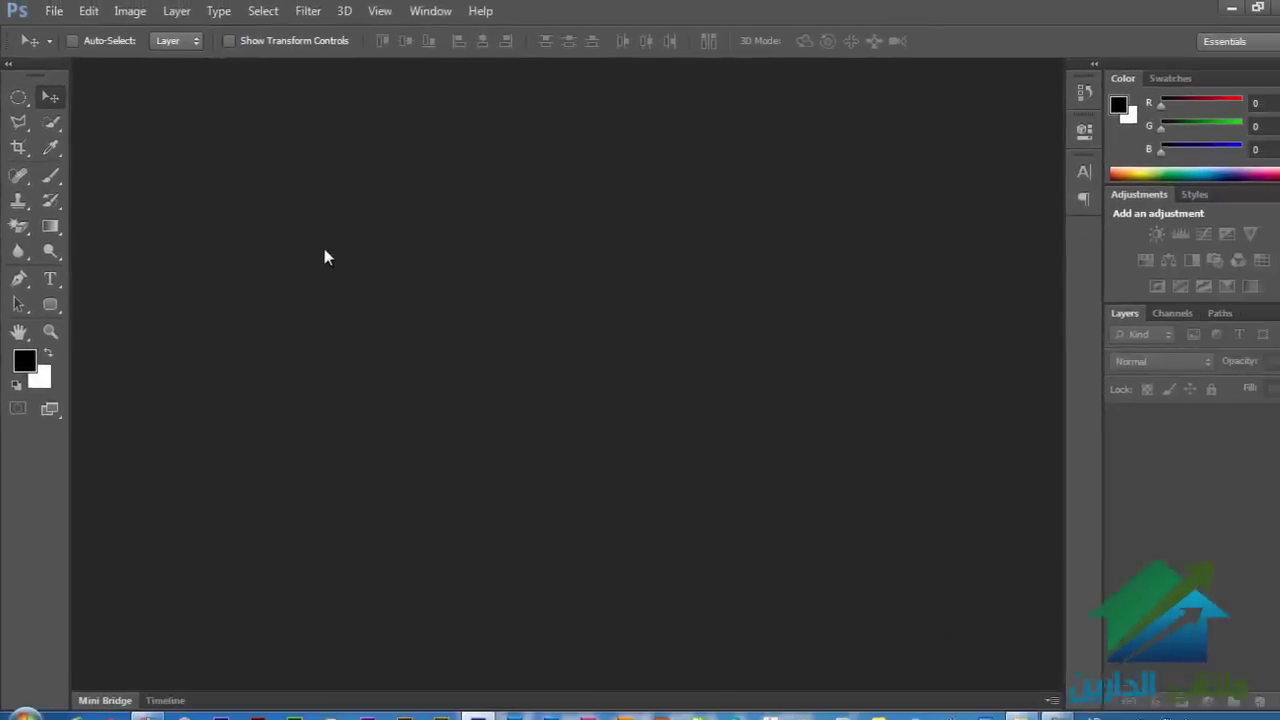
Step: Open pepsiads12.jpg and draw a rectangular marquee around the ice cubes, tray and fingertips
{"action": "double_click", "coordinate": [315, 244]}
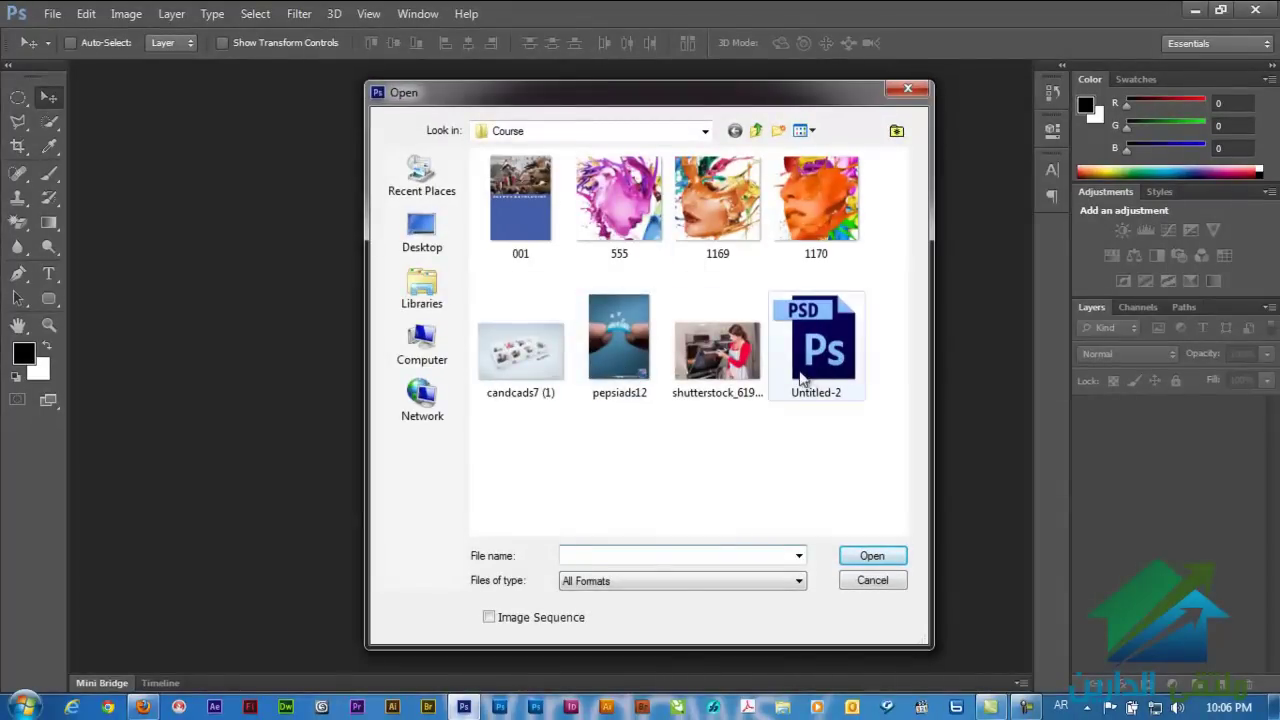
{"action": "double_click", "coordinate": [612, 352]}
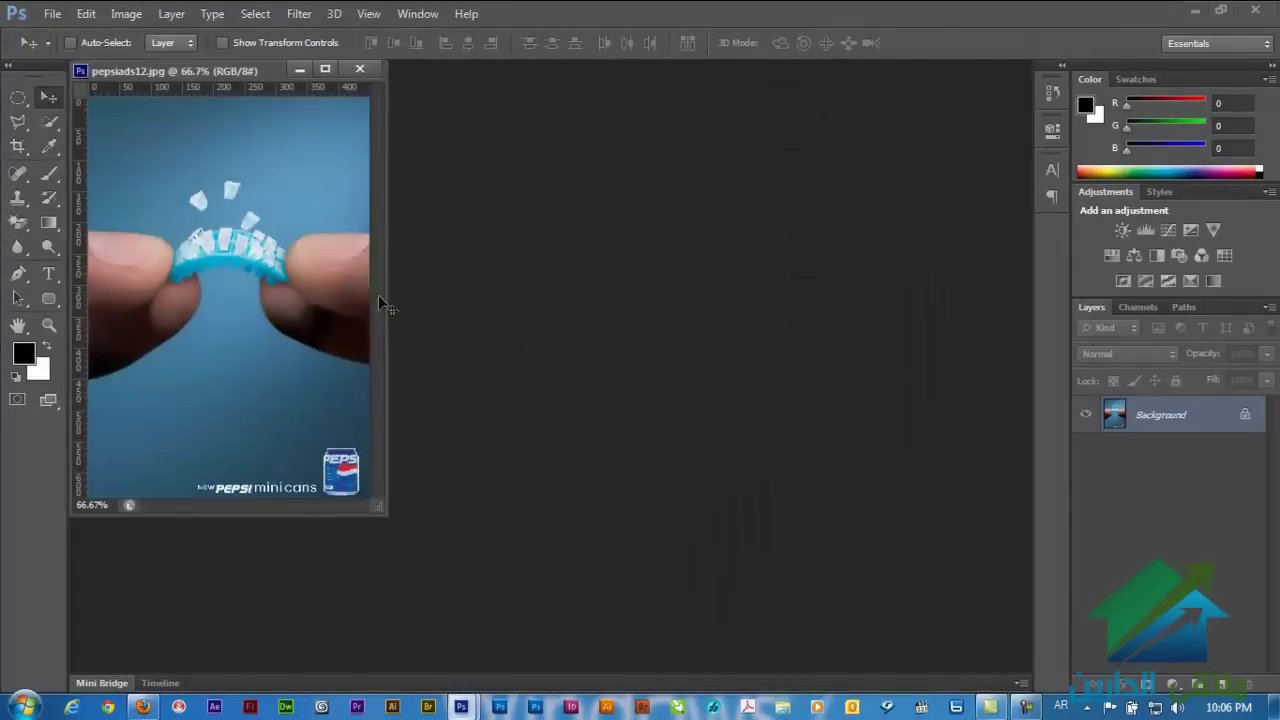
{"action": "left_click_drag", "start_coordinate": [208, 80], "coordinate": [428, 164]}
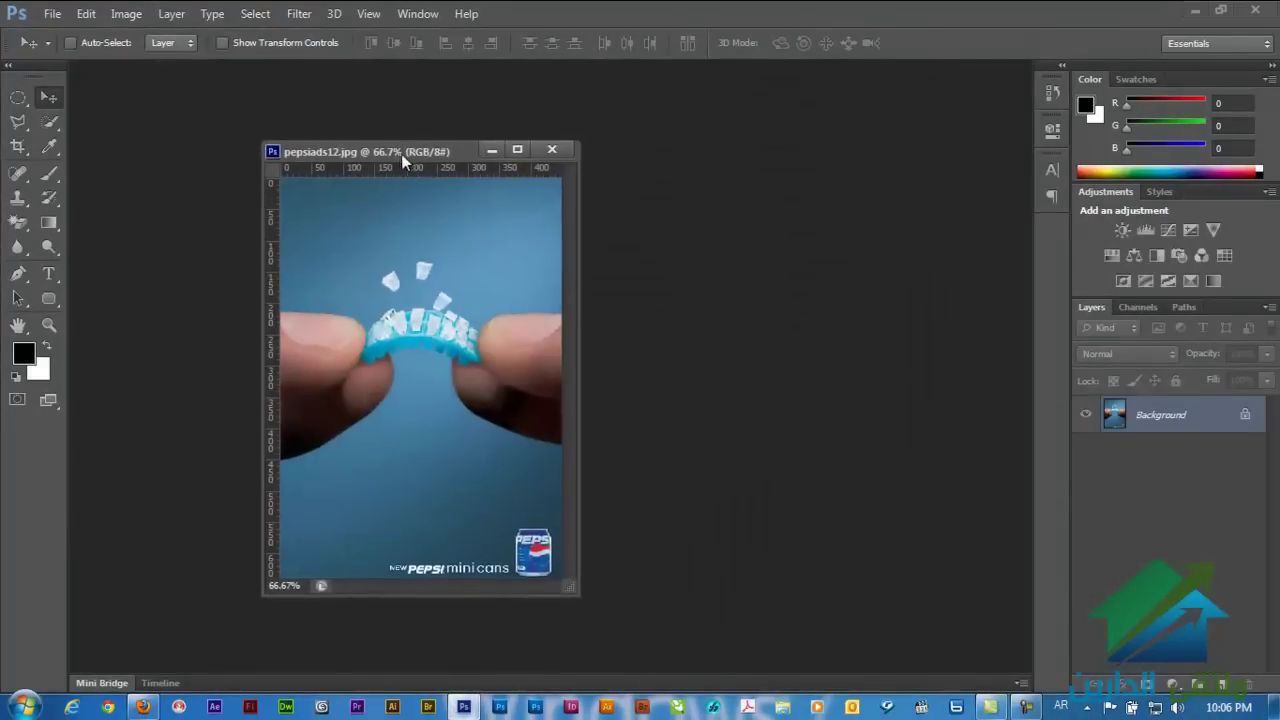
{"action": "right_click", "coordinate": [27, 107]}
{"action": "left_click", "coordinate": [92, 99]}
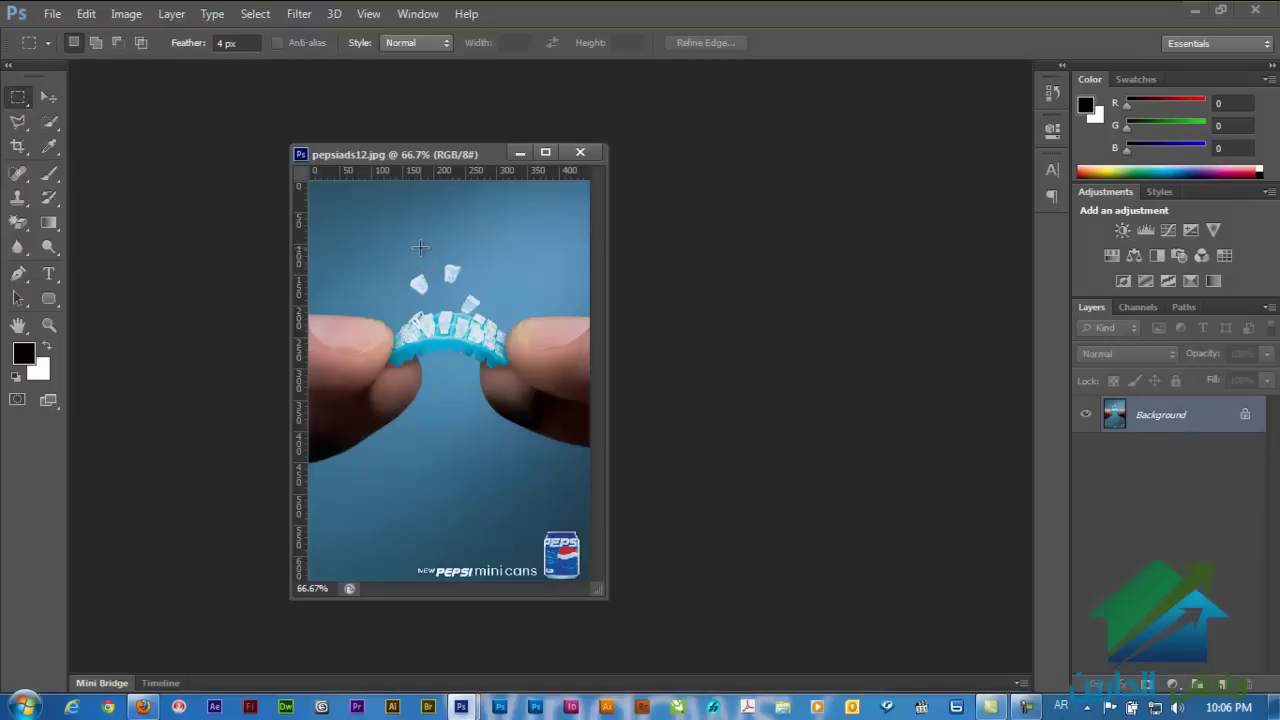
{"action": "left_click_drag", "start_coordinate": [379, 212], "coordinate": [518, 428]}
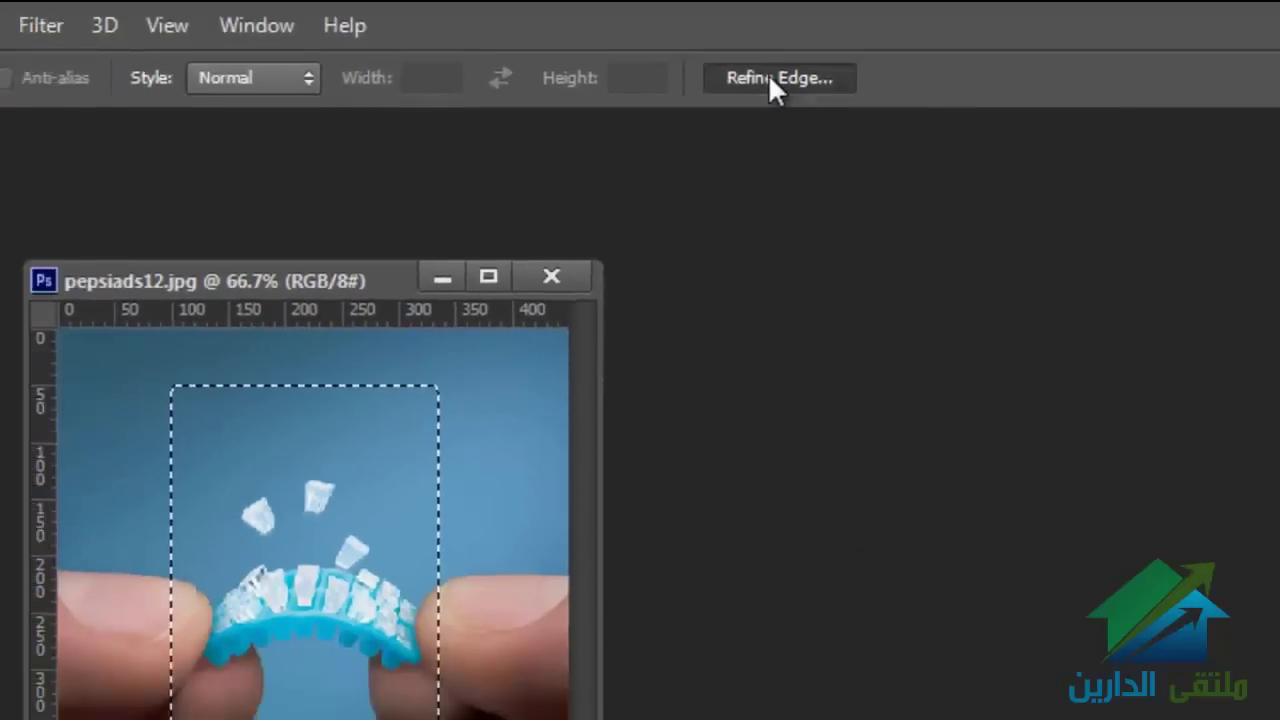
Step: Open Refine Edge for the selection and zoom the preview to inspect the edges
{"action": "left_click", "coordinate": [738, 115]}
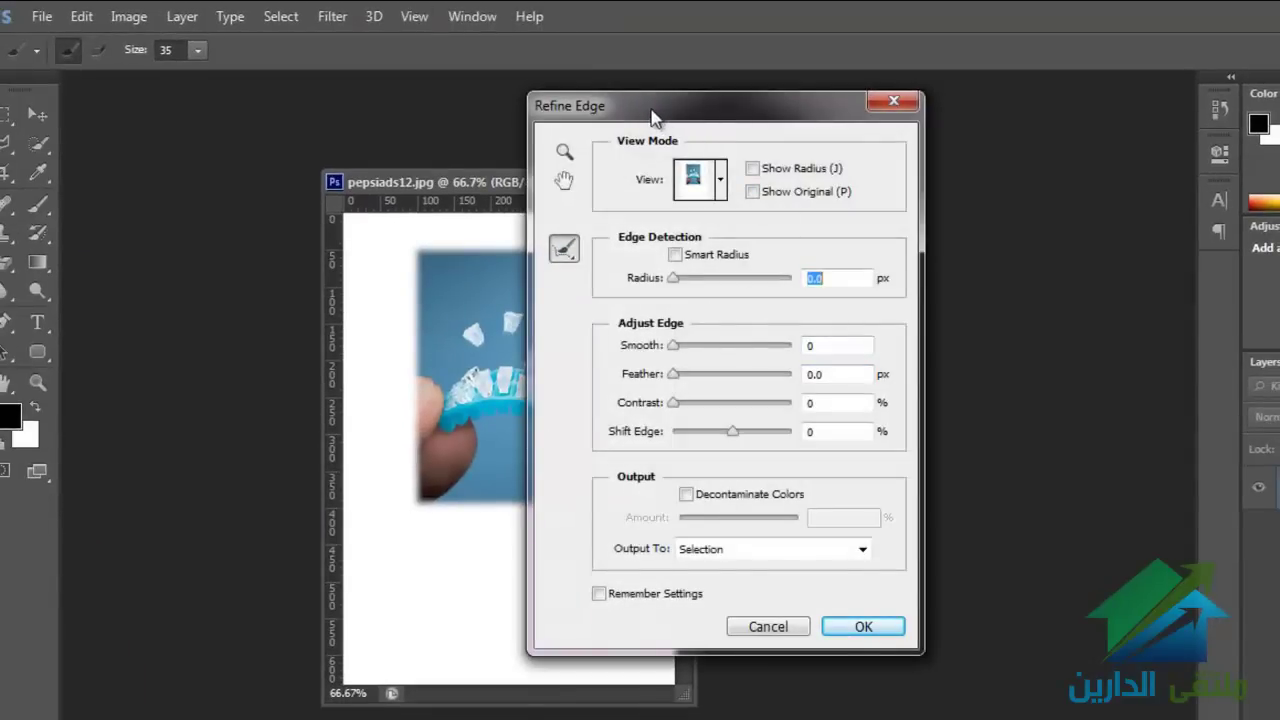
{"action": "mouse_move", "coordinate": [644, 116]}
{"action": "left_mouse_down"}
{"action": "mouse_move", "coordinate": [795, 142]}
{"action": "mouse_move", "coordinate": [836, 101]}
{"action": "left_mouse_up"}
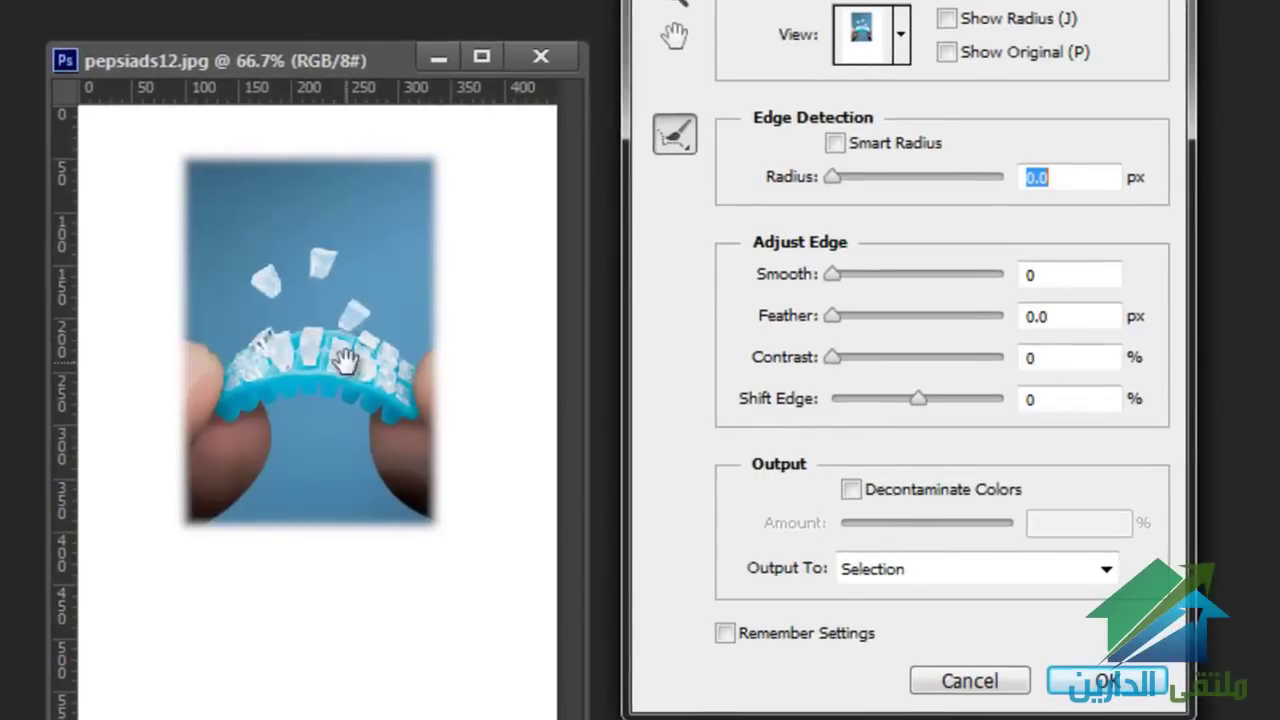
{"action": "left_click", "coordinate": [383, 280]}
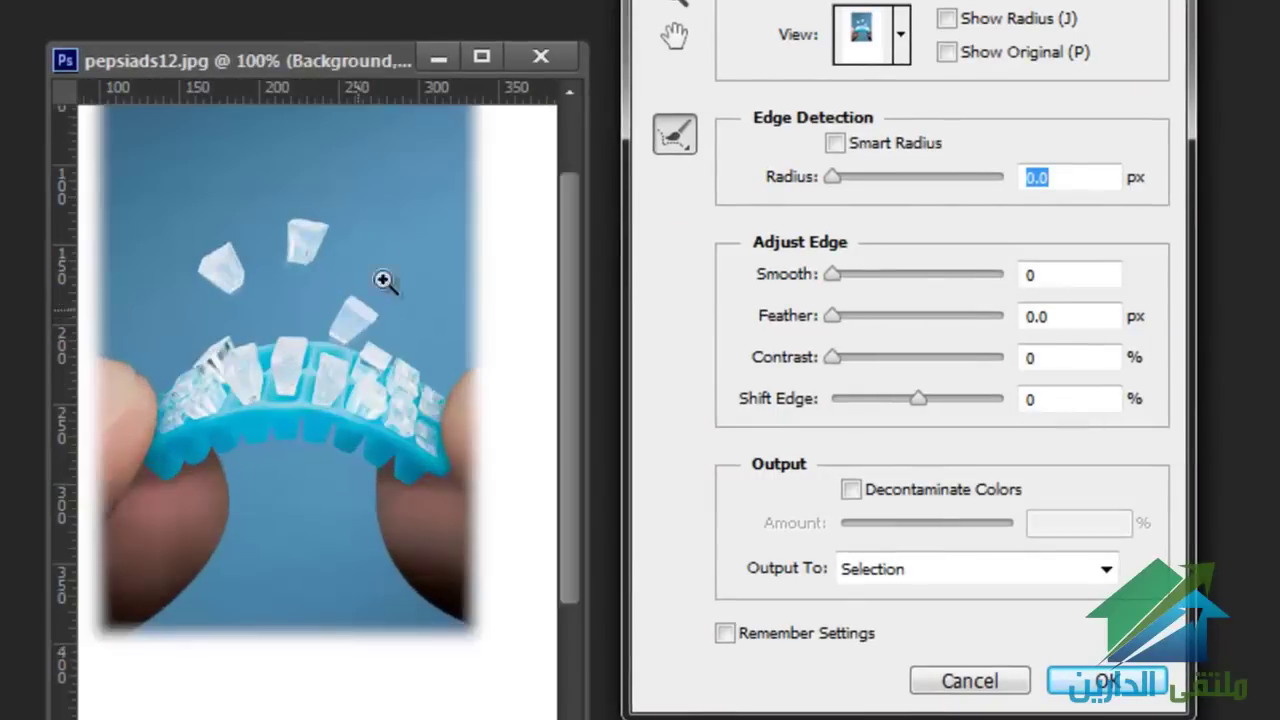
{"action": "left_click", "coordinate": [414, 230]}
{"action": "left_click_drag", "start_coordinate": [478, 316], "coordinate": [249, 306]}
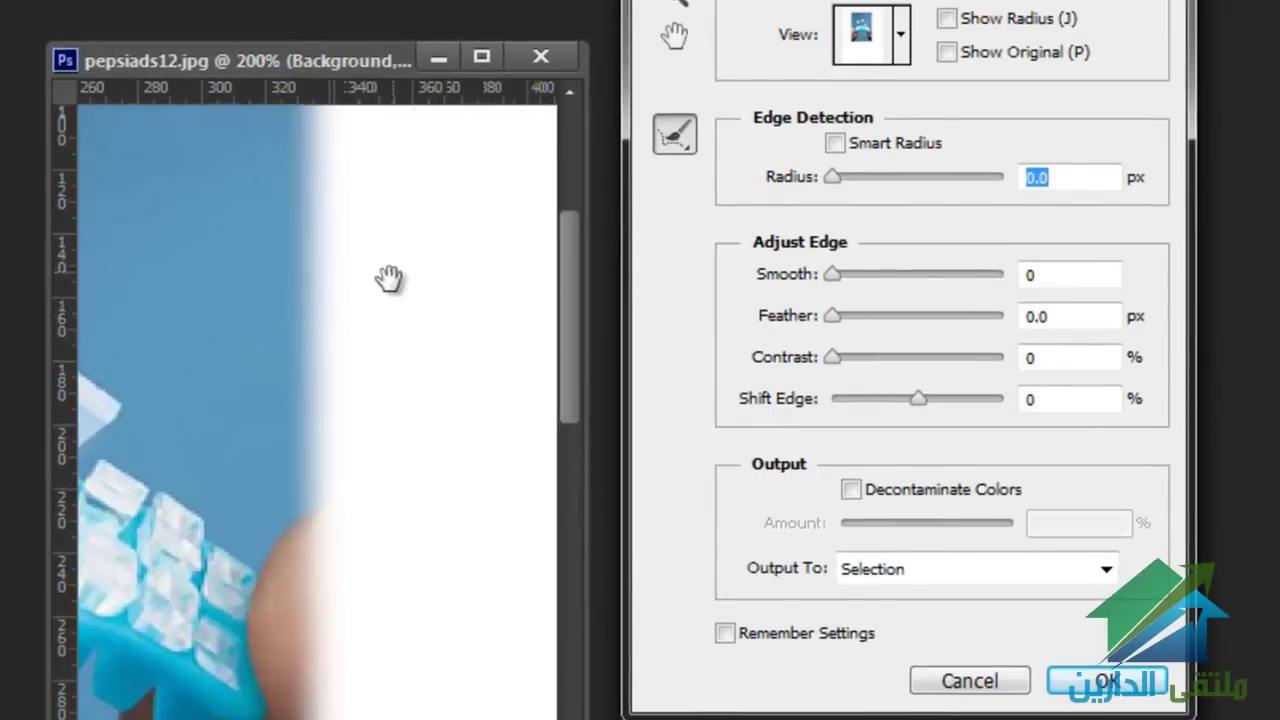
{"action": "left_click", "coordinate": [220, 362], "text": "alt"}
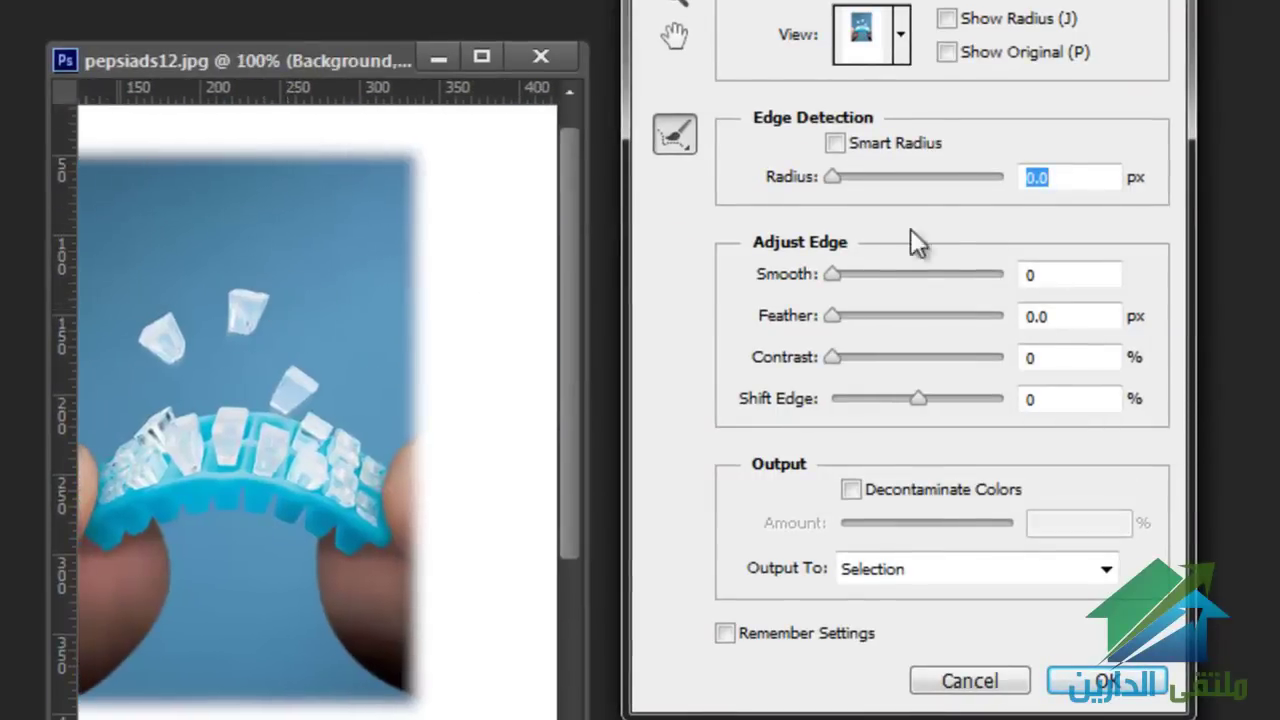
Step: Set the edge radius to 40.3 px with Smart Radius enabled
{"action": "left_click_drag", "start_coordinate": [833, 177], "coordinate": [925, 178]}
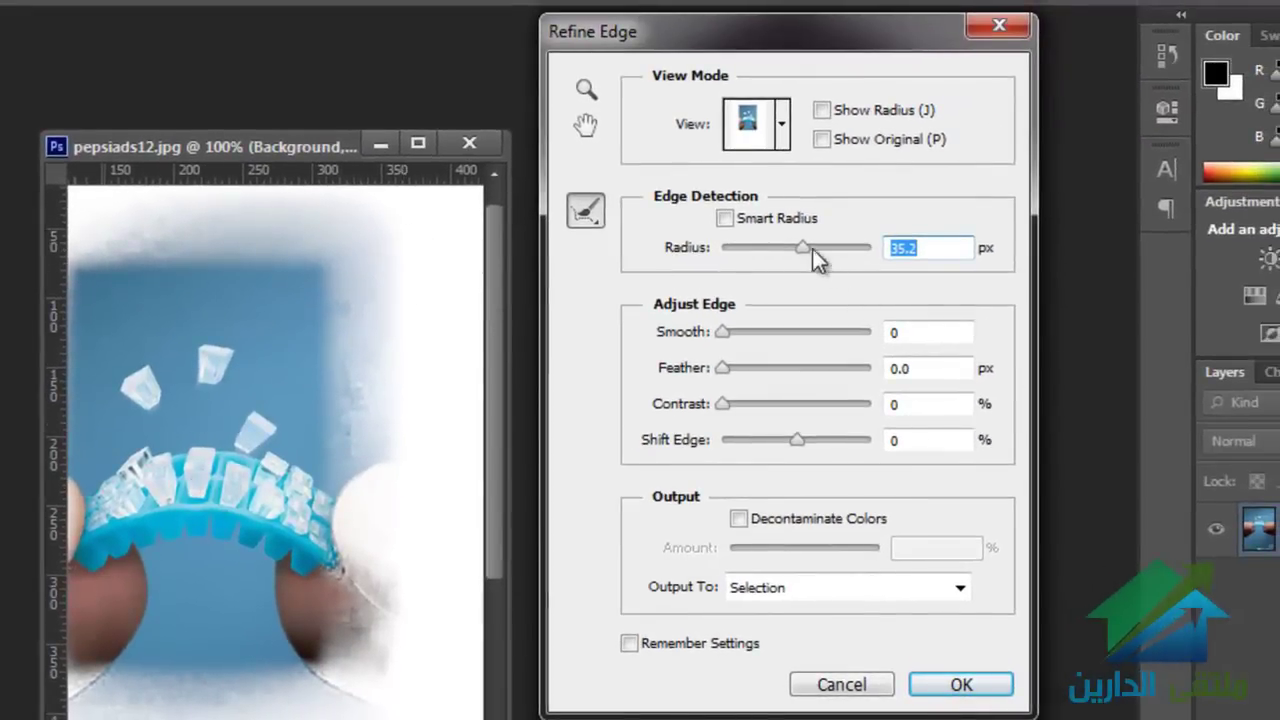
{"action": "left_click_drag", "start_coordinate": [801, 240], "coordinate": [776, 240]}
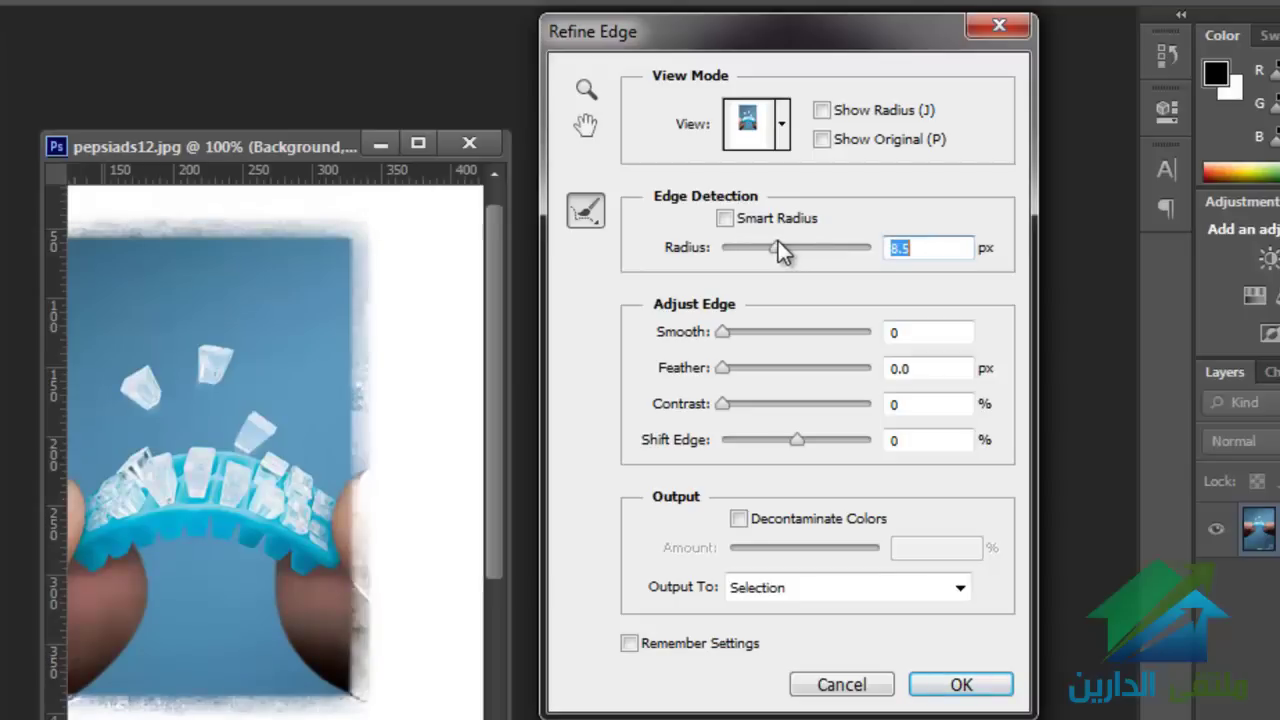
{"action": "left_click_drag", "start_coordinate": [778, 241], "coordinate": [806, 247]}
{"action": "left_click", "coordinate": [735, 222]}
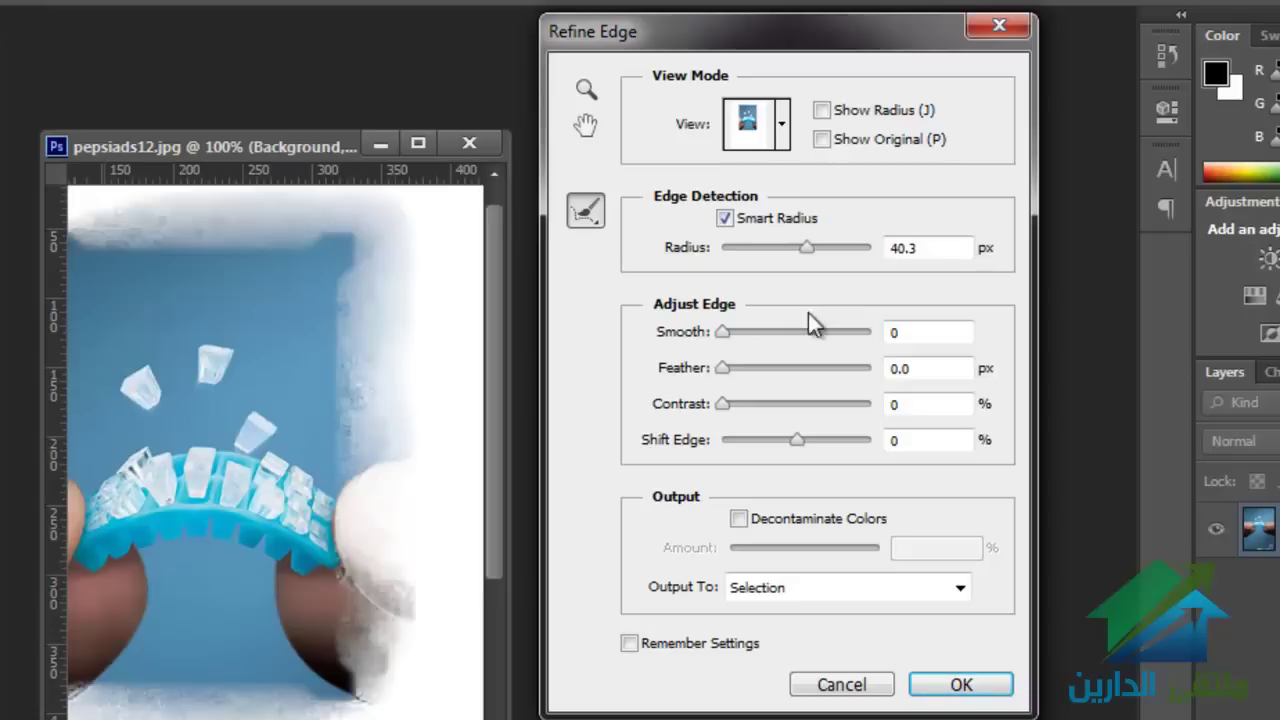
Step: Compare edges with Smart Radius on and off at 200%, leaving it on, then zoom to 66.7%
{"action": "left_click", "coordinate": [378, 646], "text": "ctrl"}
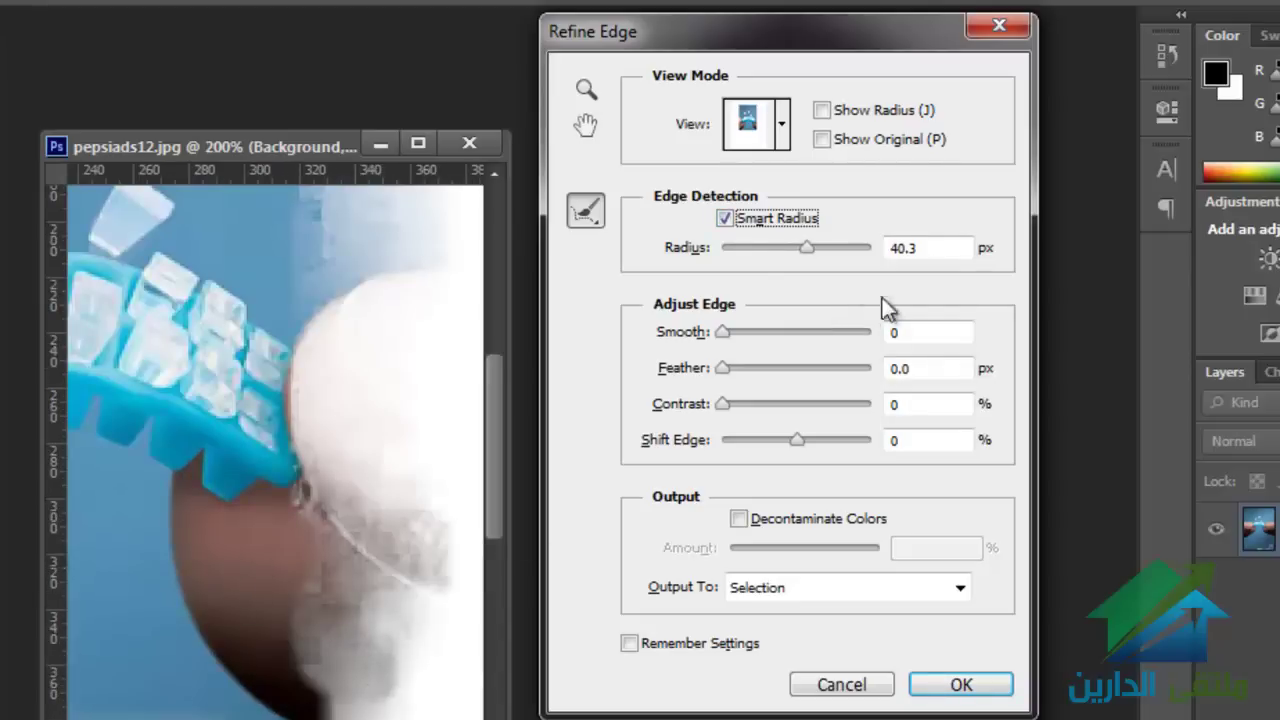
{"action": "left_click", "coordinate": [725, 219]}
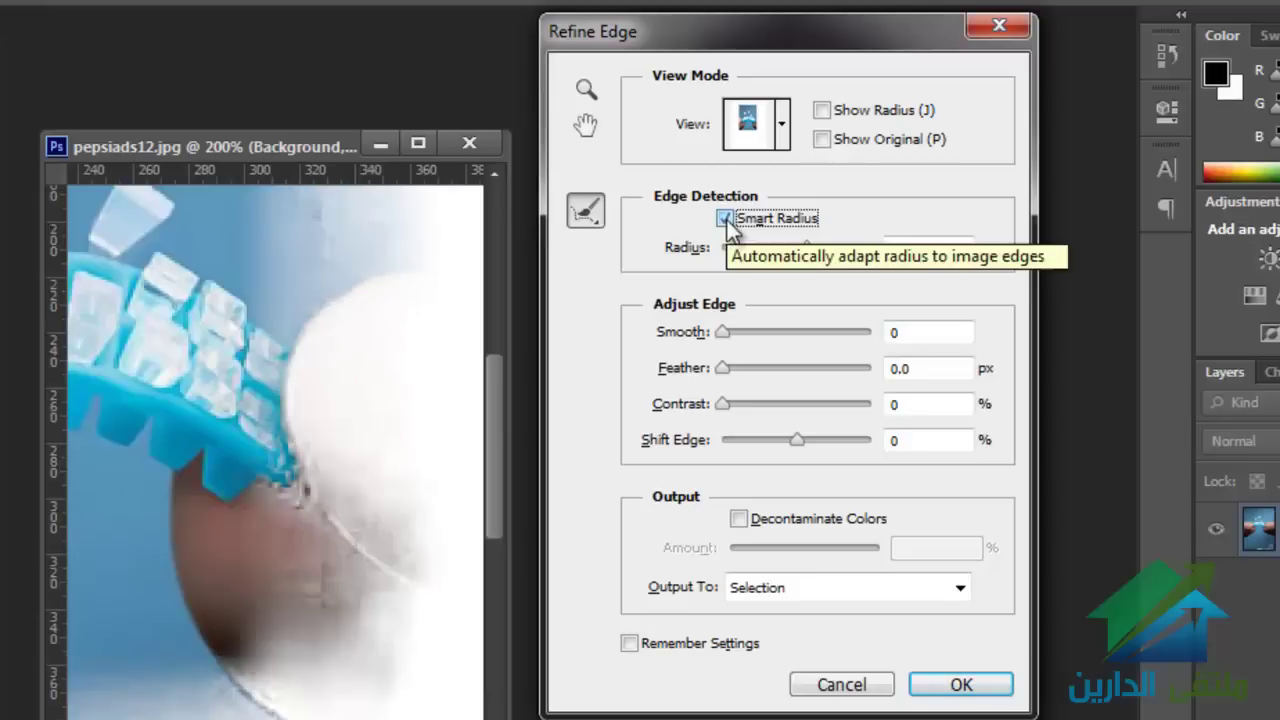
{"action": "left_click", "coordinate": [726, 220]}
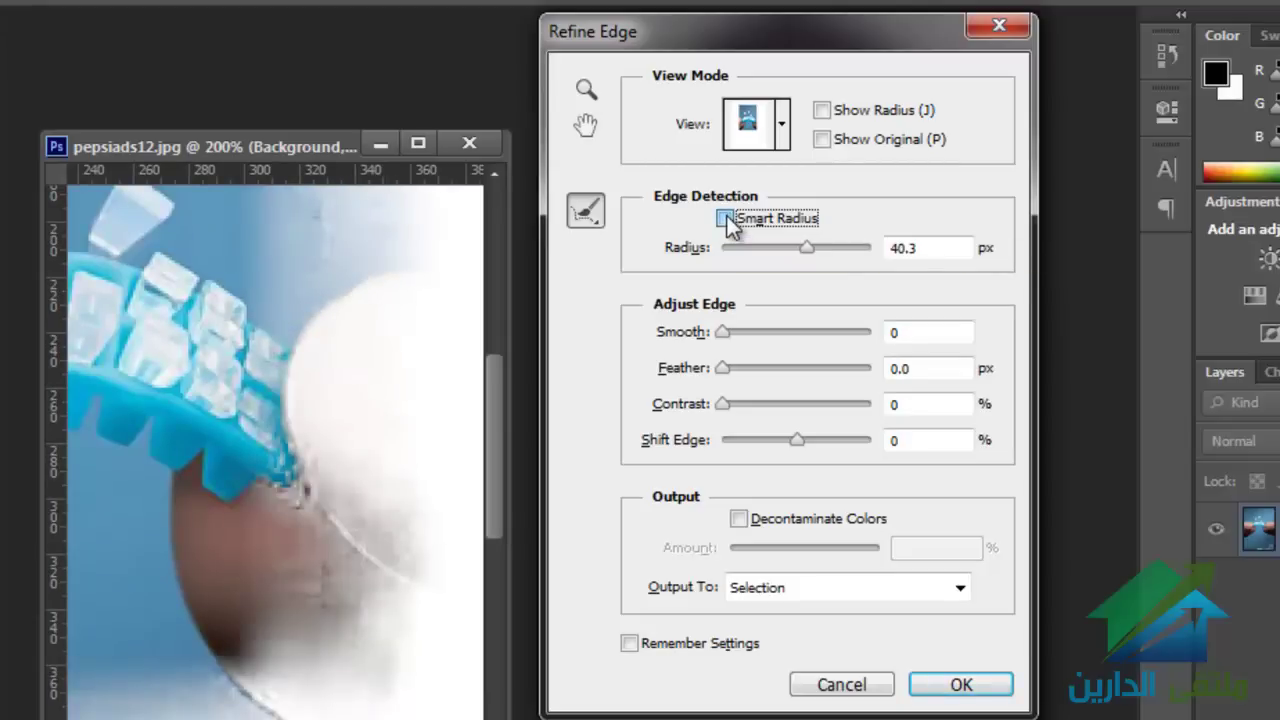
{"action": "left_click", "coordinate": [726, 219]}
{"action": "left_click", "coordinate": [726, 219]}
{"action": "left_click", "coordinate": [726, 219]}
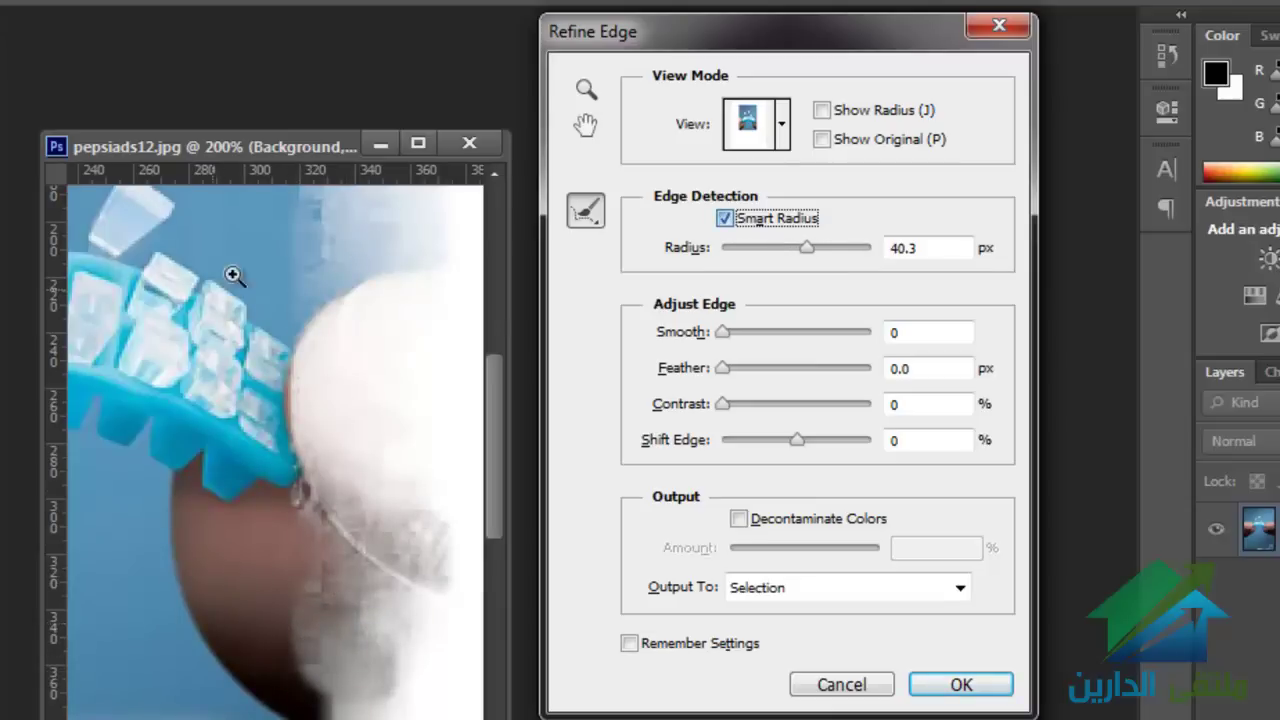
{"action": "left_click", "coordinate": [296, 476], "text": "alt"}
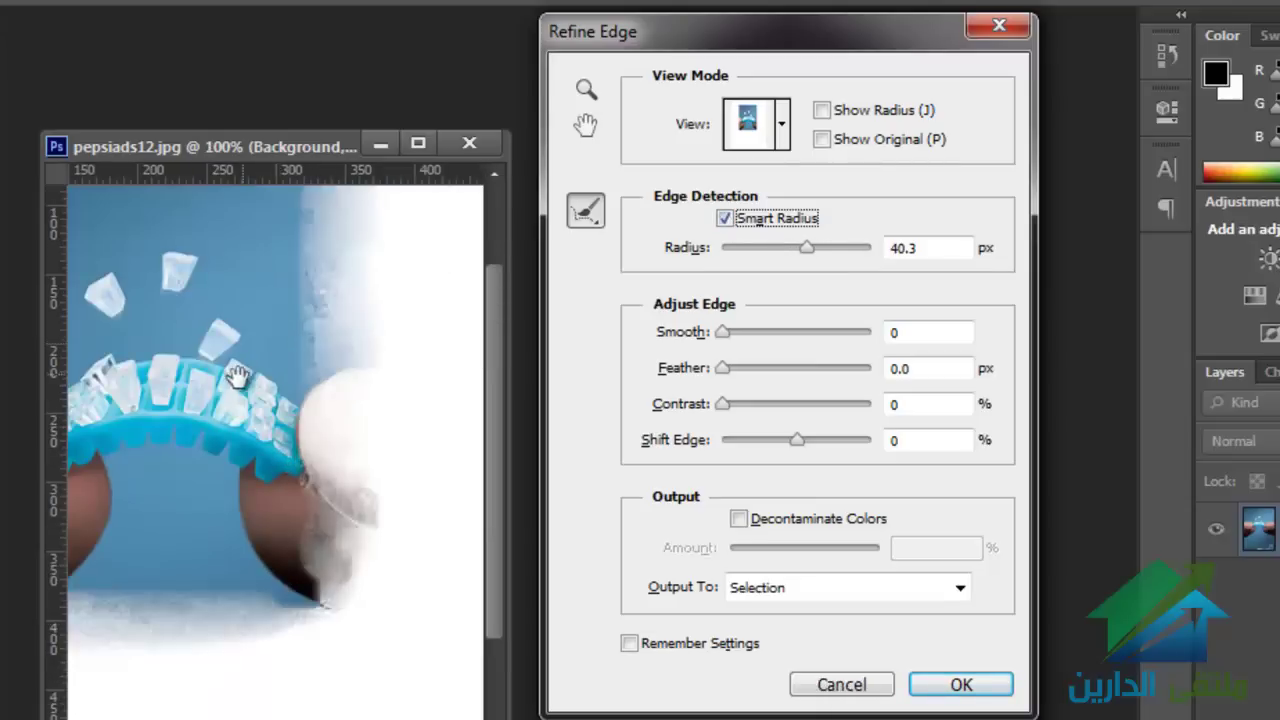
{"action": "left_click", "coordinate": [285, 455], "text": "alt"}
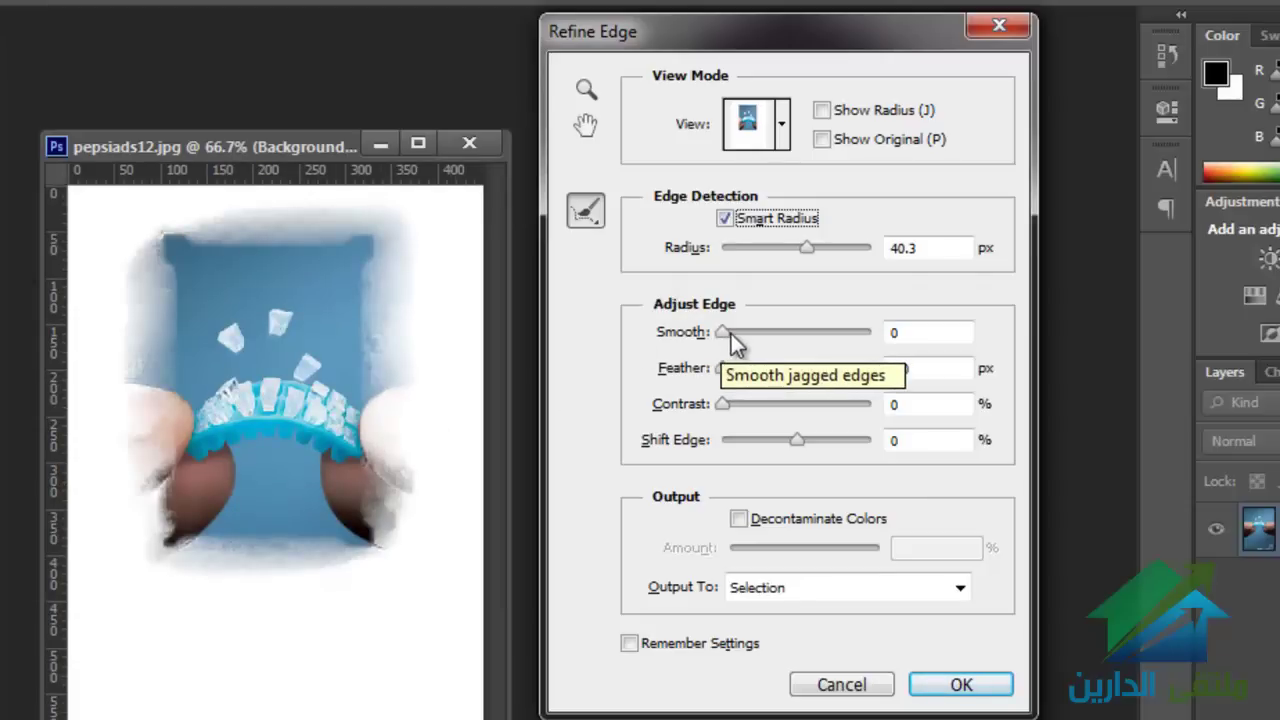
Step: Set Smooth 48, Feather 13.0 px, Contrast 30% and Shift Edge -21% in Refine Edge
{"action": "left_click_drag", "start_coordinate": [721, 332], "coordinate": [796, 329]}
{"action": "left_click", "coordinate": [377, 314]}
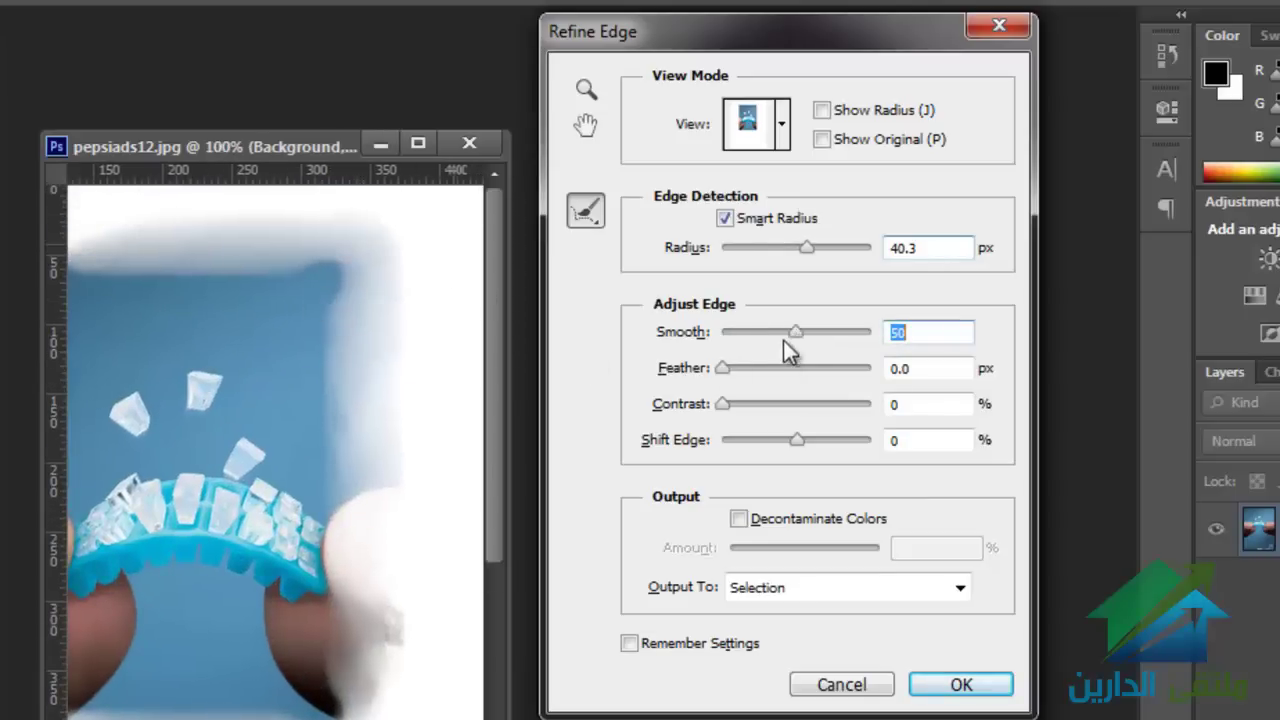
{"action": "mouse_move", "coordinate": [793, 336]}
{"action": "left_mouse_down"}
{"action": "mouse_move", "coordinate": [754, 340]}
{"action": "mouse_move", "coordinate": [793, 335]}
{"action": "left_mouse_up"}
{"action": "left_click_drag", "start_coordinate": [722, 368], "coordinate": [790, 378]}
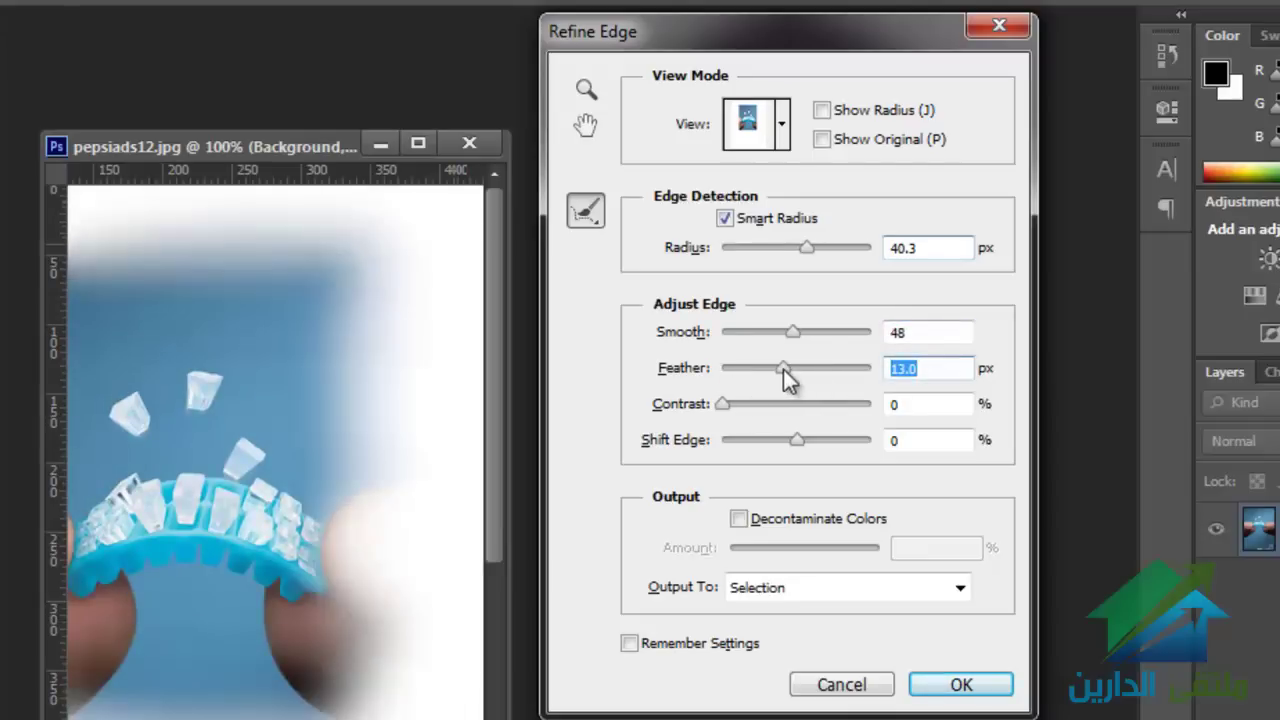
{"action": "left_click_drag", "start_coordinate": [727, 410], "coordinate": [767, 406]}
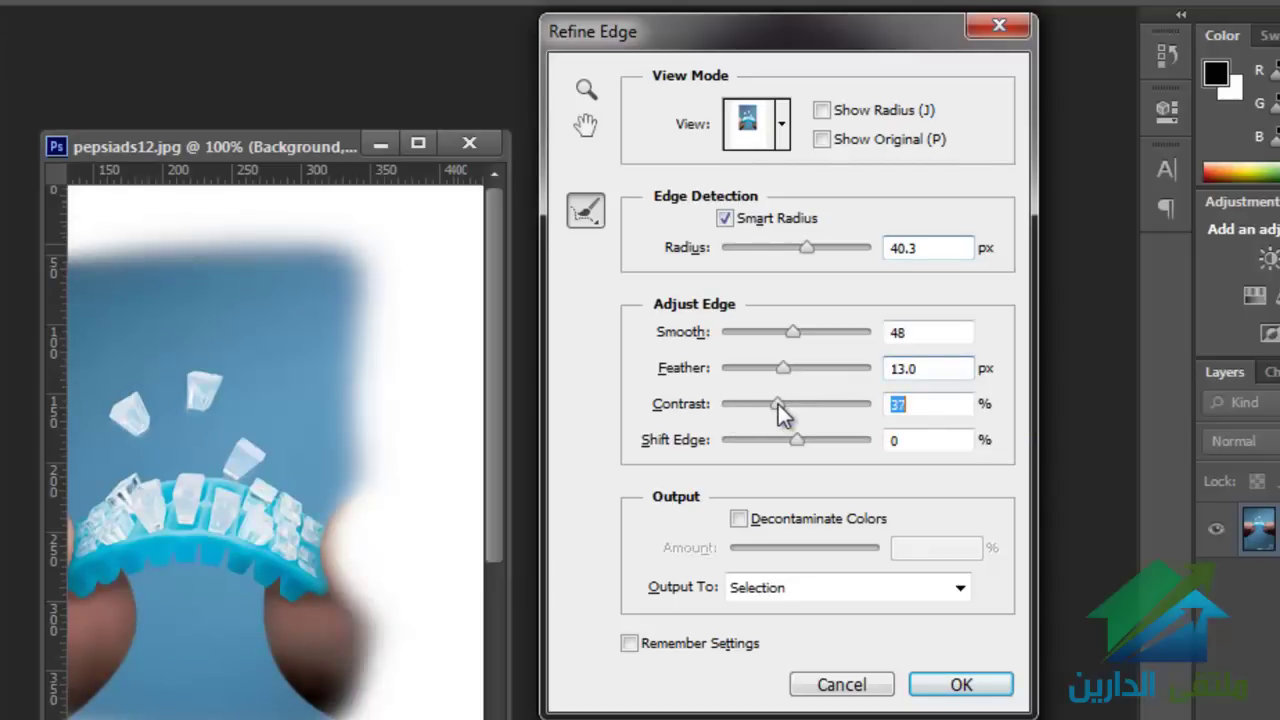
{"action": "mouse_move", "coordinate": [776, 405]}
{"action": "left_mouse_down"}
{"action": "mouse_move", "coordinate": [743, 411]}
{"action": "mouse_move", "coordinate": [767, 406]}
{"action": "mouse_move", "coordinate": [748, 452]}
{"action": "mouse_move", "coordinate": [807, 433]}
{"action": "mouse_move", "coordinate": [772, 437]}
{"action": "left_mouse_up"}
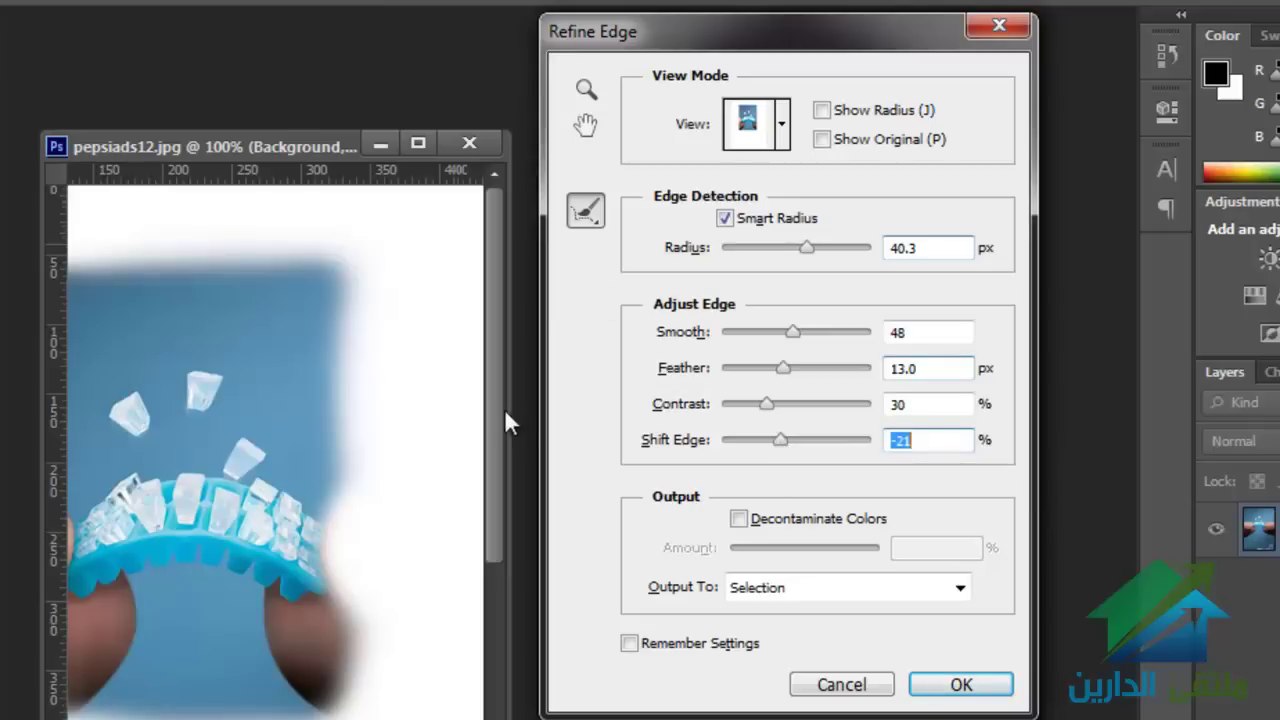
{"action": "left_click", "coordinate": [233, 408], "text": "alt"}
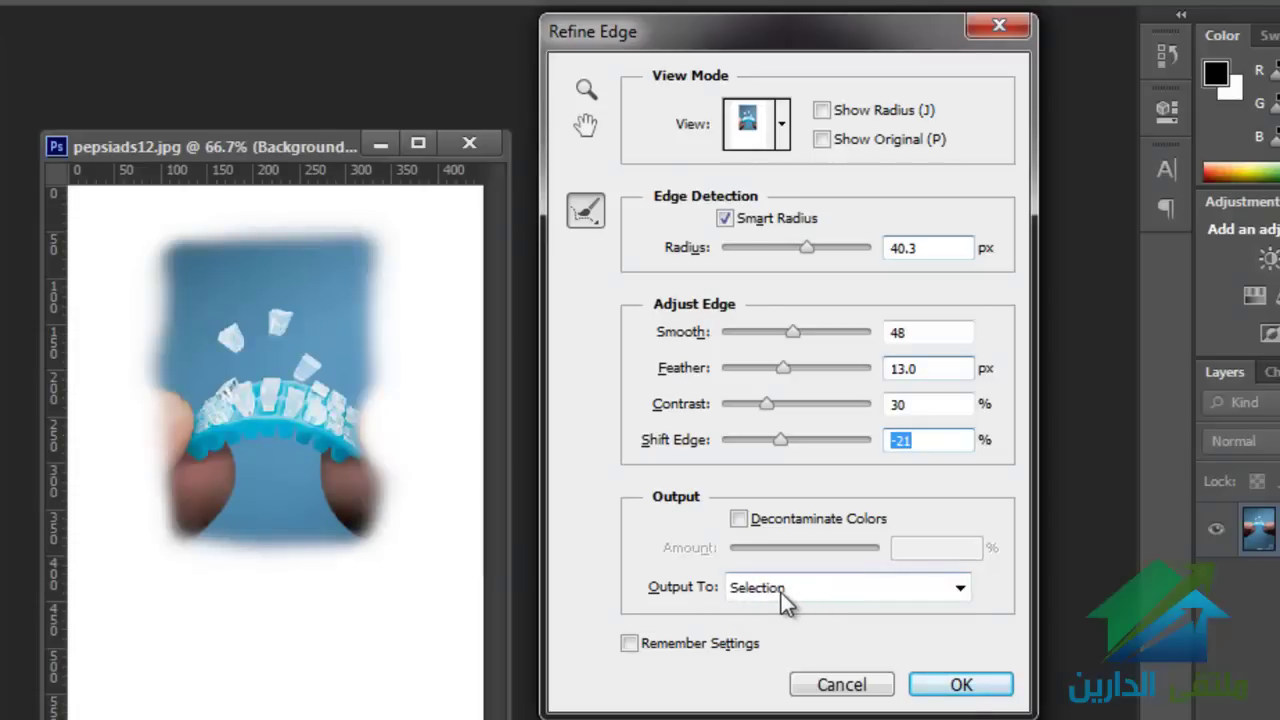
{"action": "left_click", "coordinate": [781, 593]}
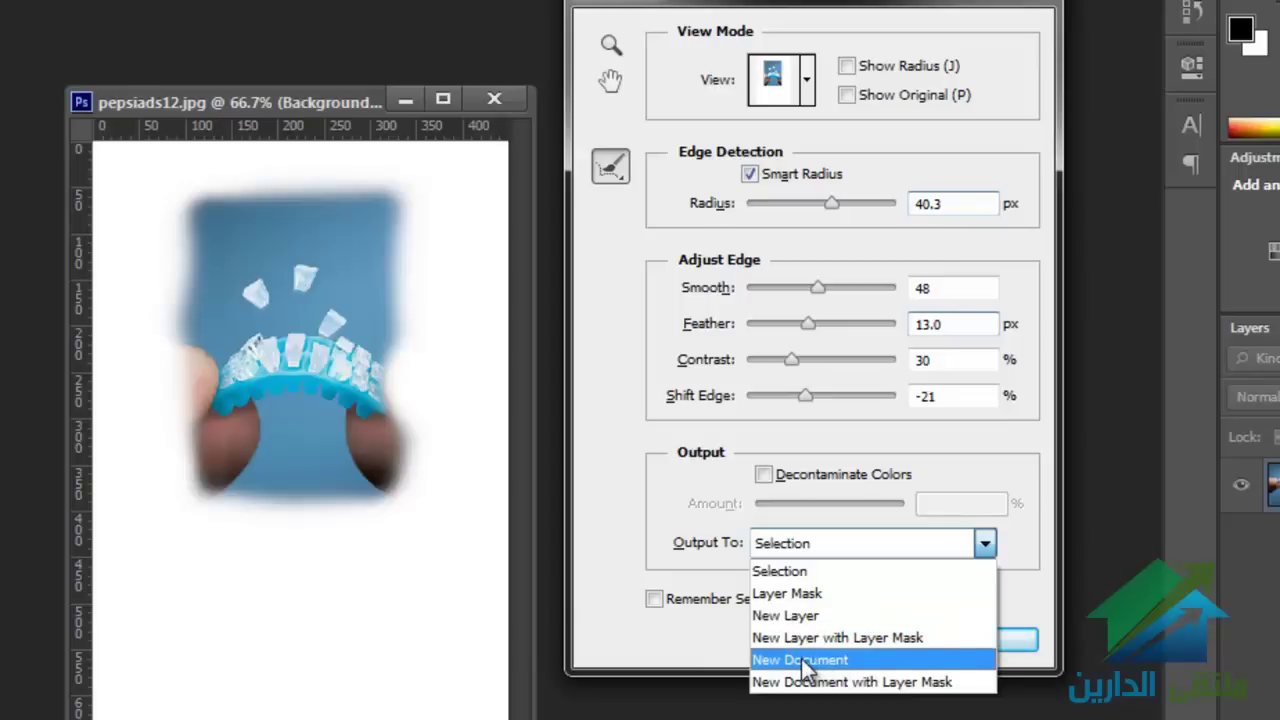
{"action": "left_click", "coordinate": [805, 660]}
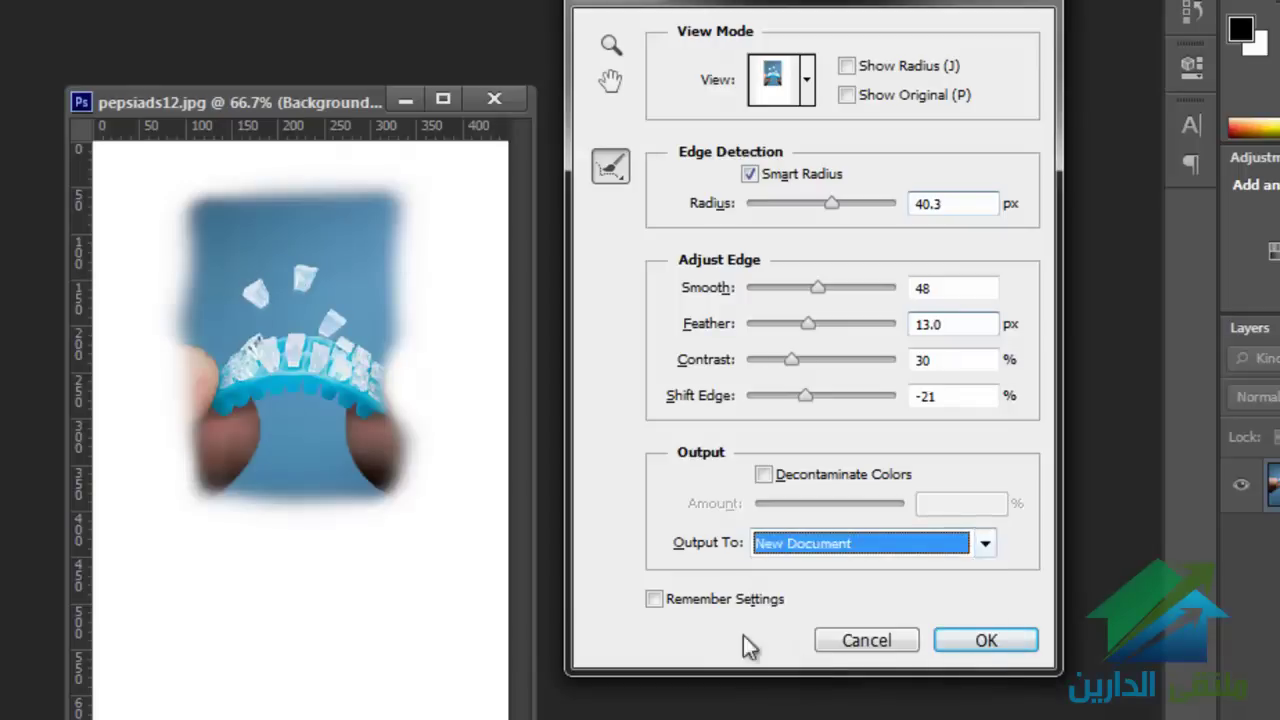
{"action": "left_click", "coordinate": [980, 640]}
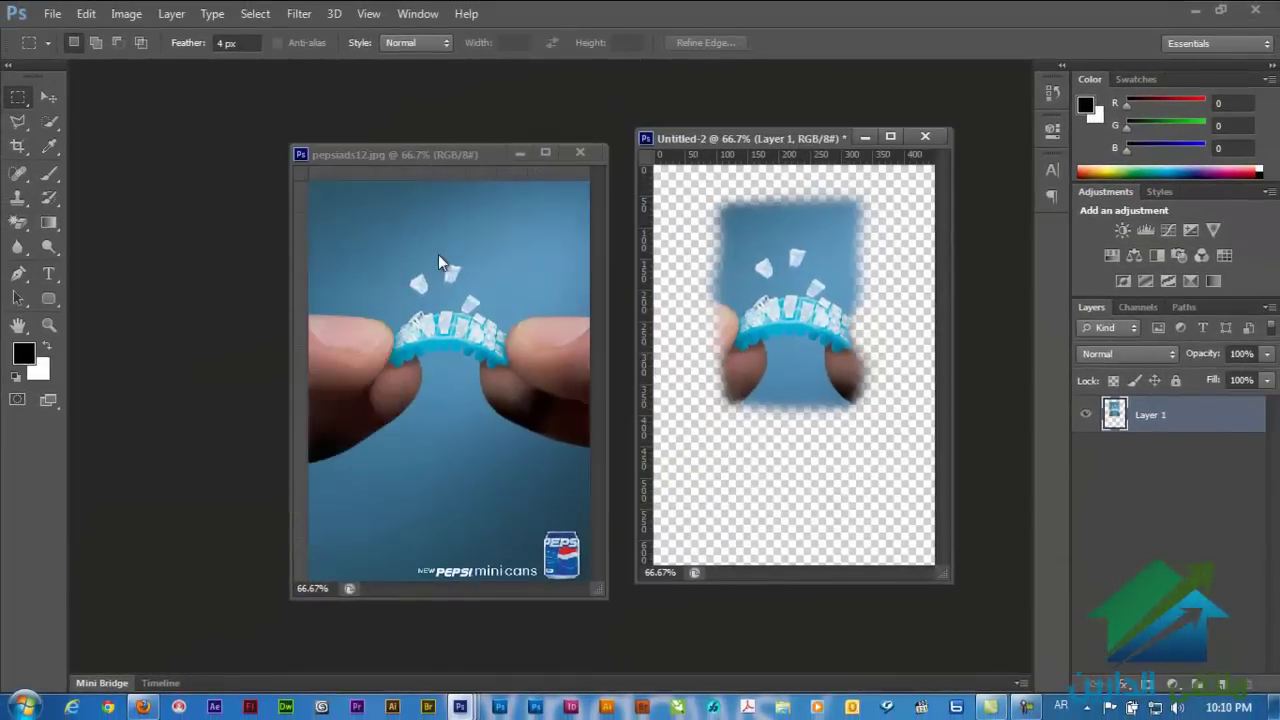
{"action": "left_click", "coordinate": [438, 254]}
{"action": "left_click", "coordinate": [704, 42]}
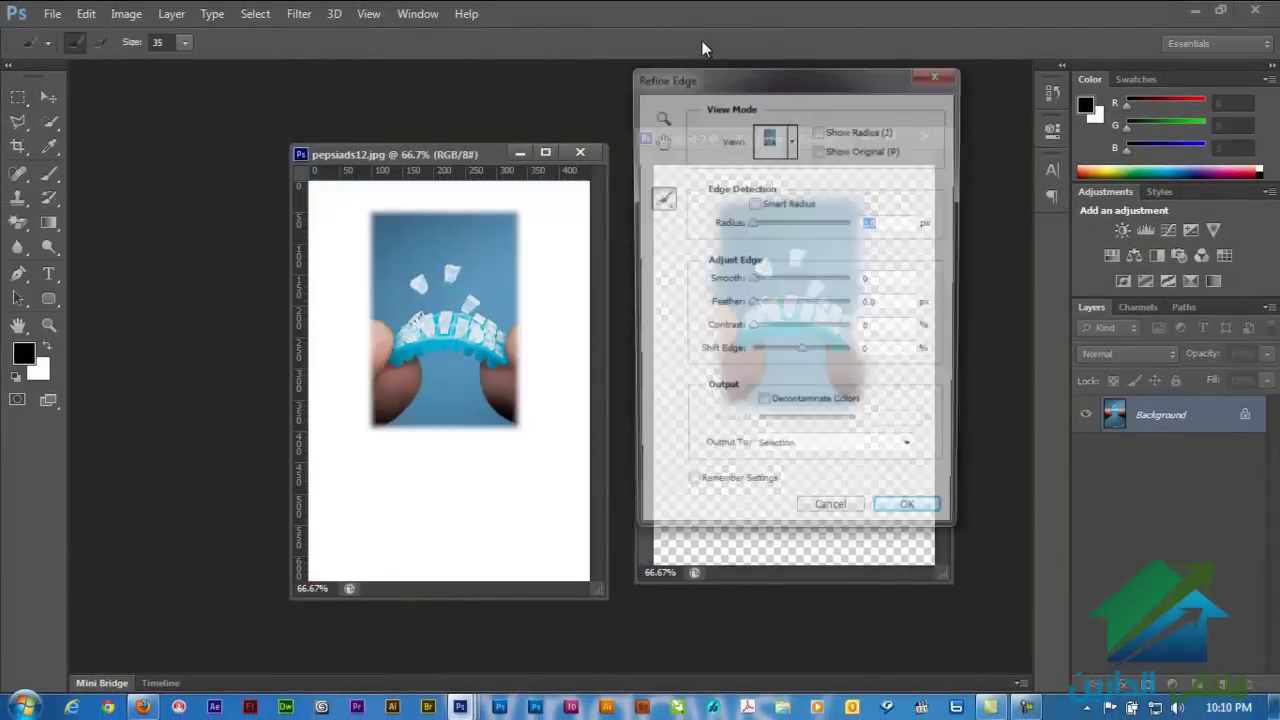
{"action": "left_click_drag", "start_coordinate": [728, 90], "coordinate": [725, 91]}
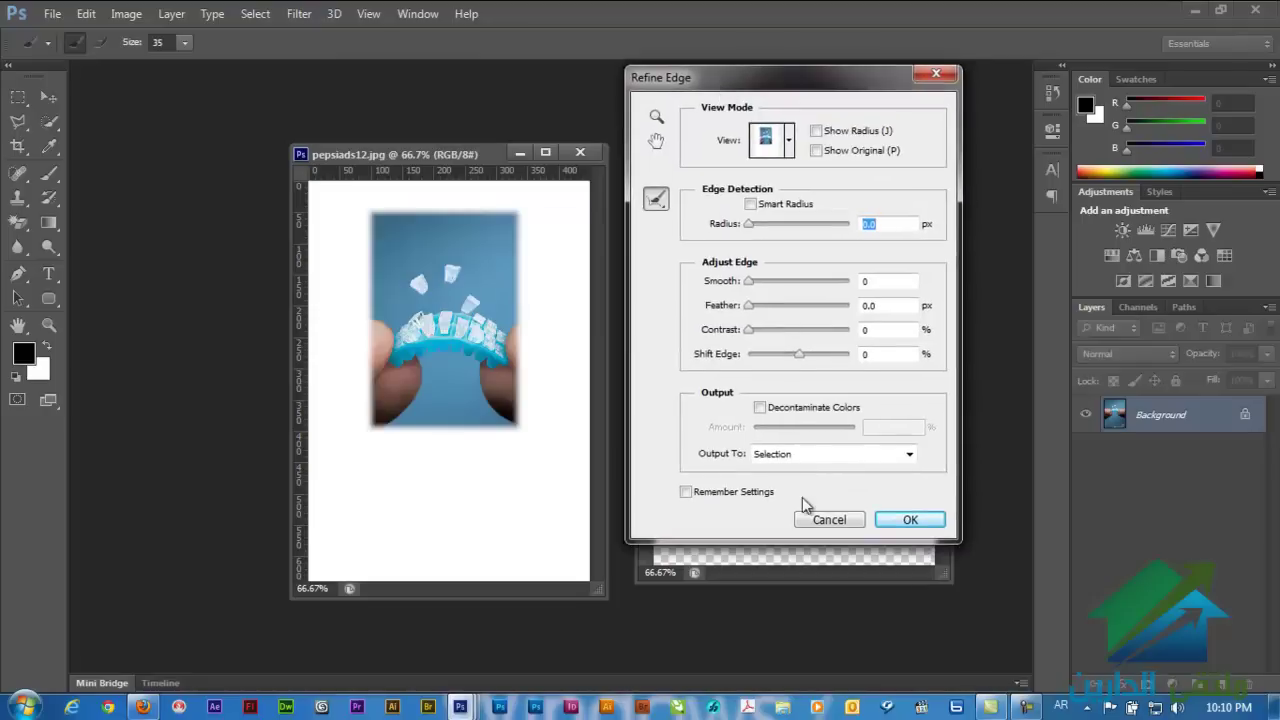
{"action": "left_click", "coordinate": [795, 455]}
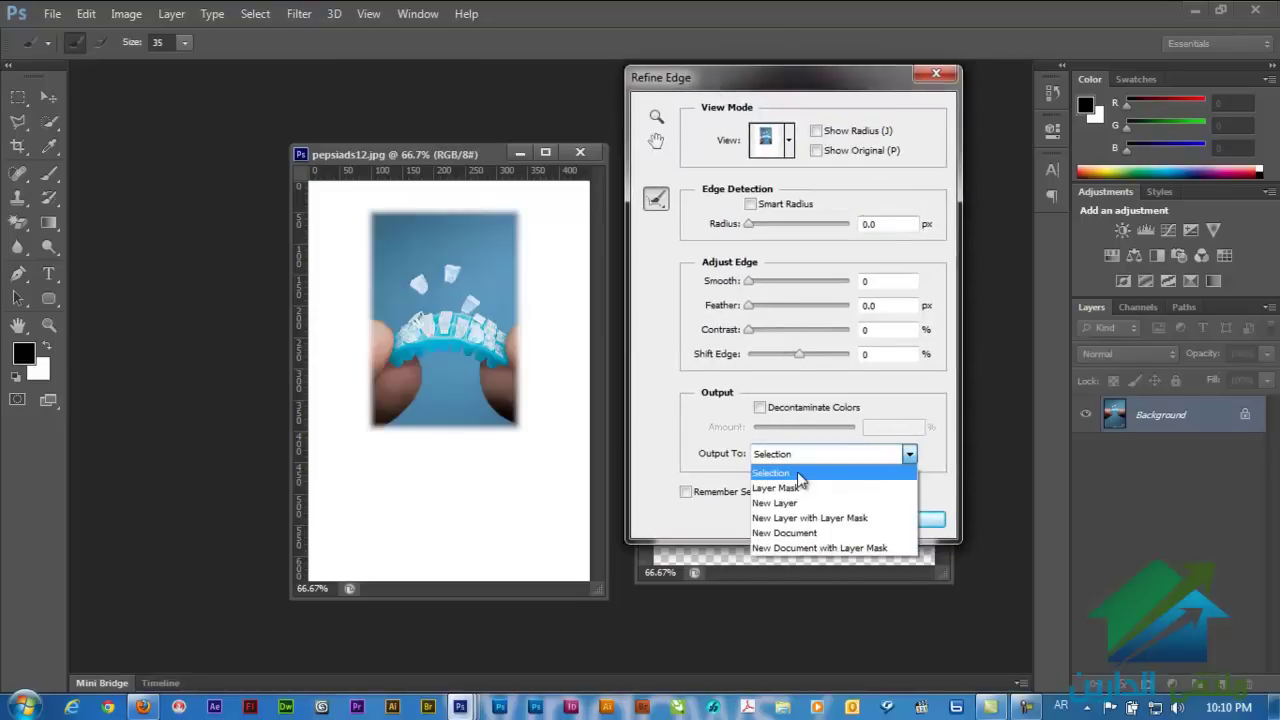
{"action": "left_click", "coordinate": [790, 532]}
{"action": "left_click", "coordinate": [907, 519]}
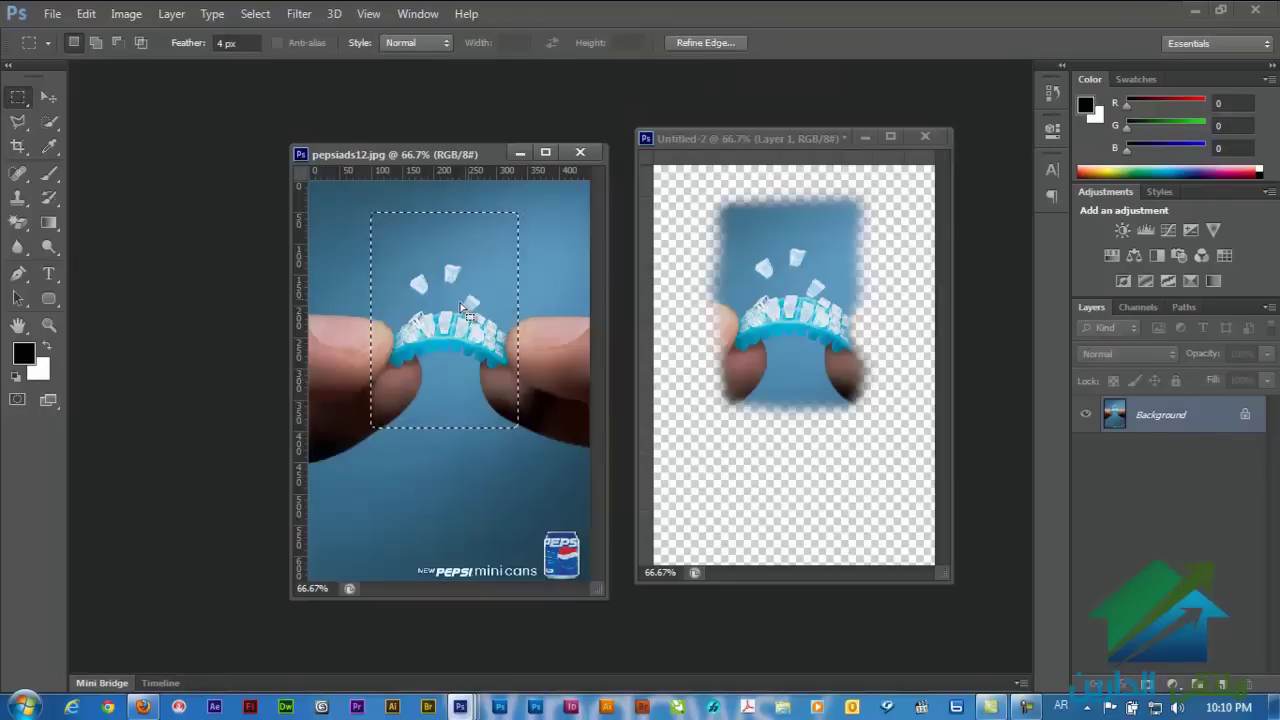
{"action": "key", "text": "ctrl+j"}
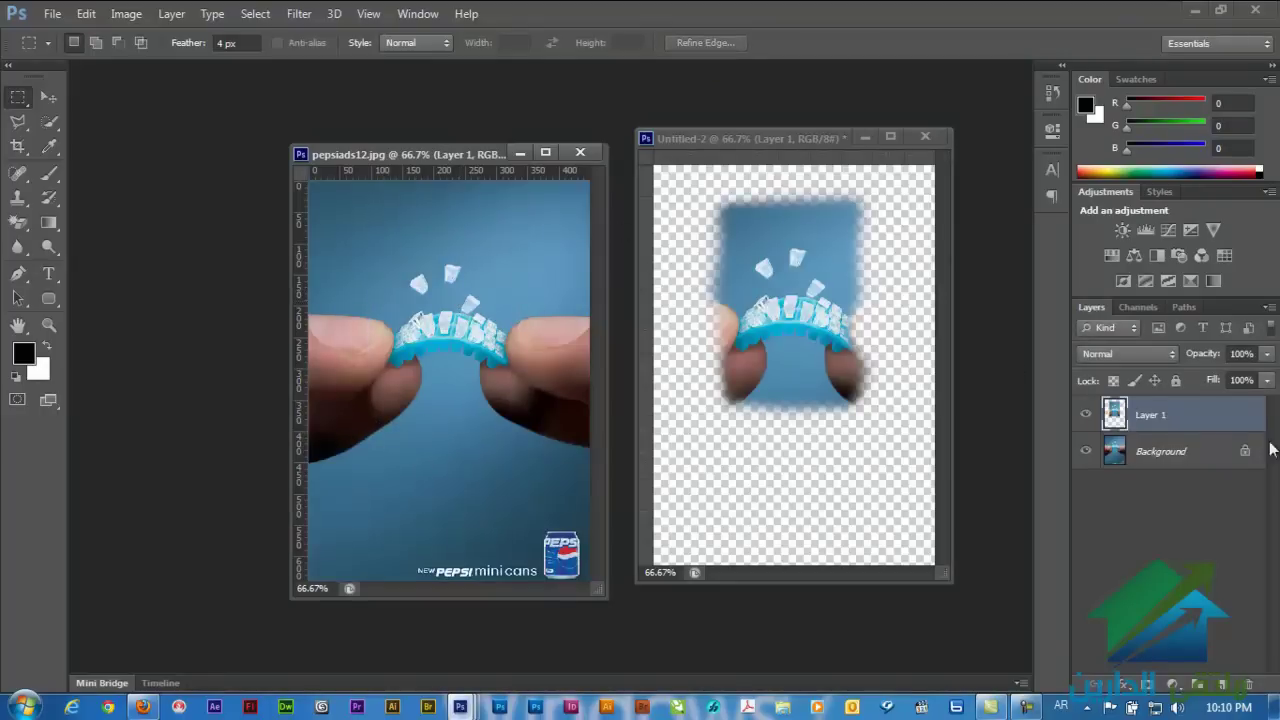
{"action": "left_click", "coordinate": [1085, 452]}
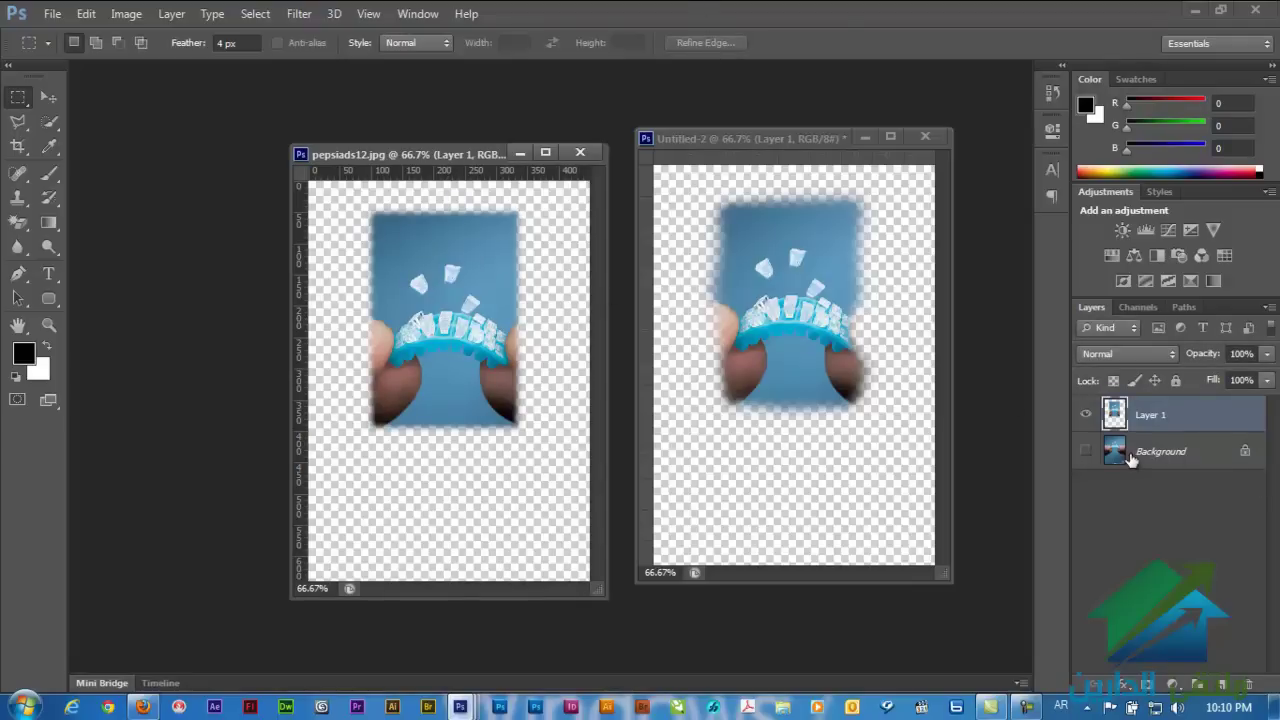
{"action": "key", "text": "ctrl+z"}
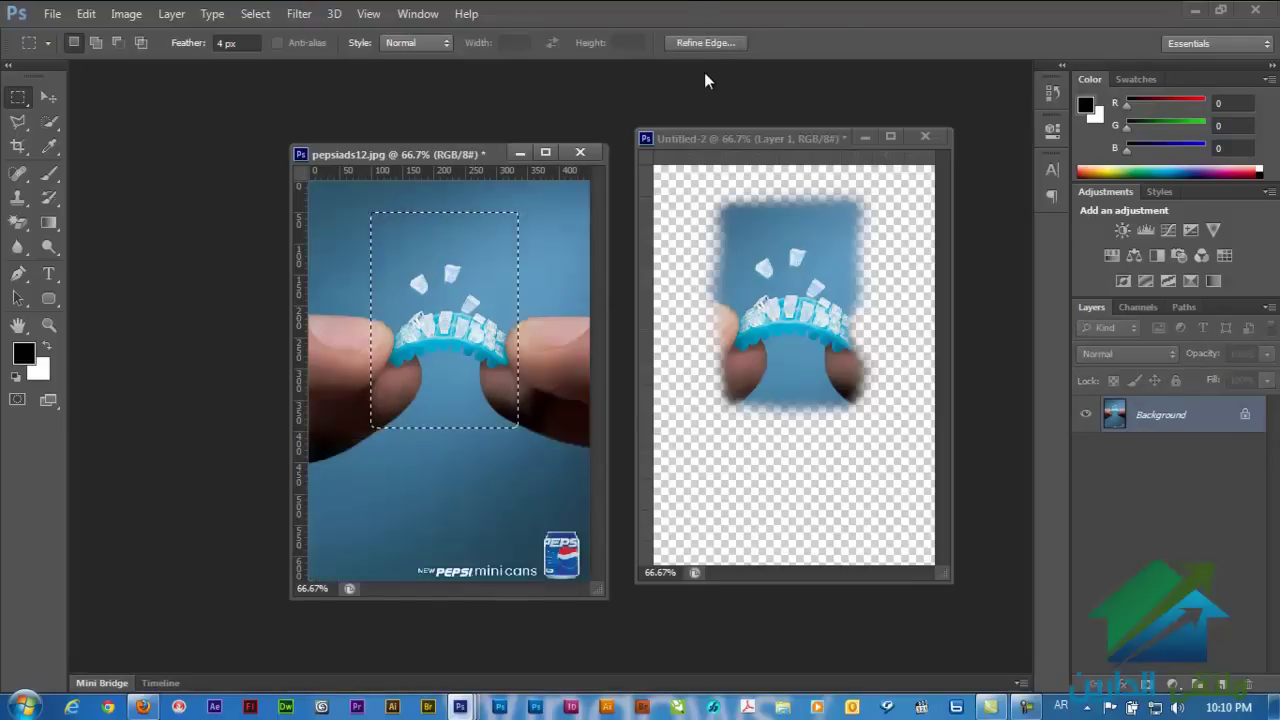
Step: Reopen Refine Edge with Radius 19.8 px, Smooth 62, Feather 6.8 px and Contrast 22%
{"action": "left_click", "coordinate": [702, 43]}
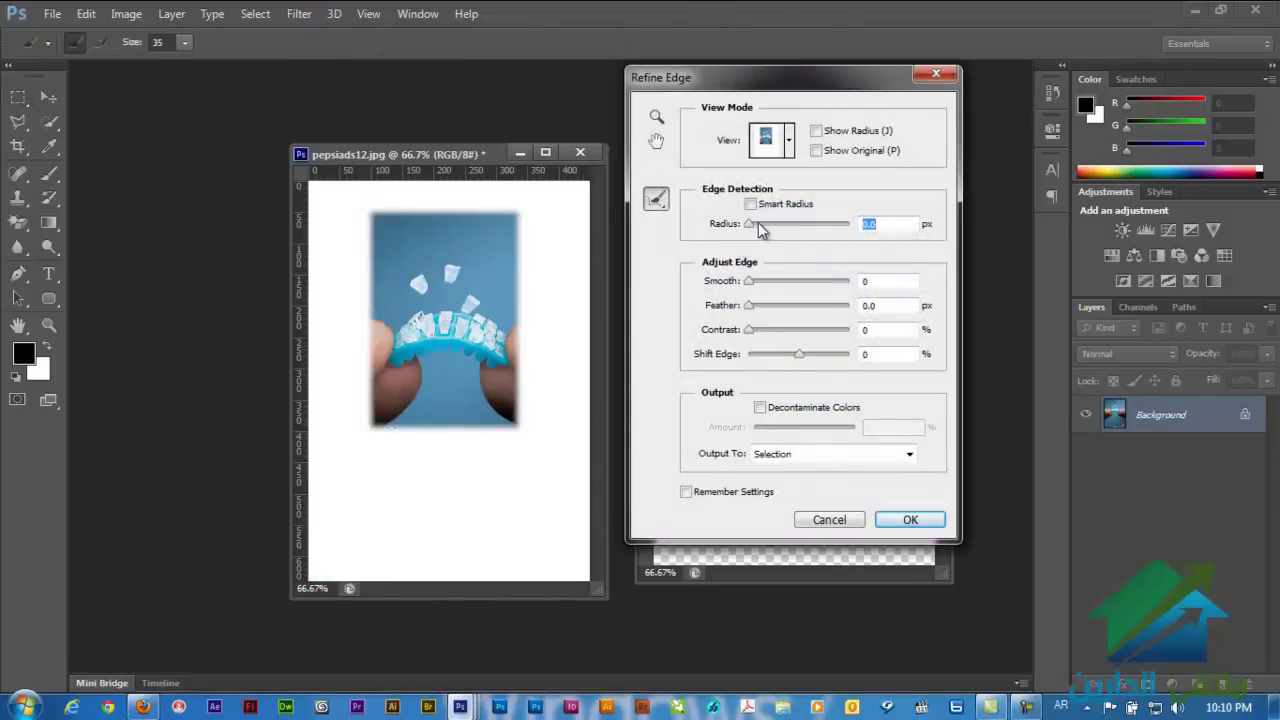
{"action": "left_click_drag", "start_coordinate": [758, 224], "coordinate": [795, 224]}
{"action": "mouse_move", "coordinate": [762, 281]}
{"action": "left_mouse_down"}
{"action": "mouse_move", "coordinate": [810, 281]}
{"action": "mouse_move", "coordinate": [789, 313]}
{"action": "mouse_move", "coordinate": [826, 343]}
{"action": "mouse_move", "coordinate": [760, 331]}
{"action": "mouse_move", "coordinate": [813, 305]}
{"action": "left_mouse_up"}
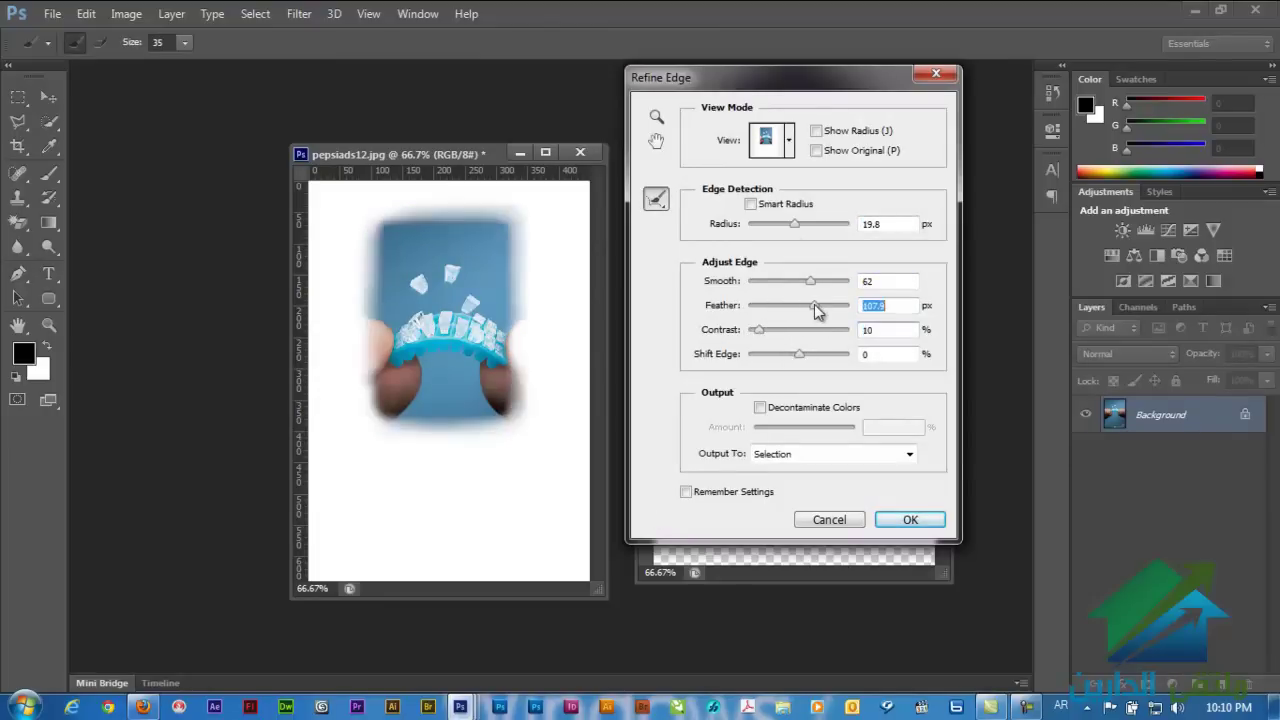
{"action": "mouse_move", "coordinate": [760, 338]}
{"action": "left_mouse_down"}
{"action": "mouse_move", "coordinate": [773, 338]}
{"action": "mouse_move", "coordinate": [780, 305]}
{"action": "left_mouse_up"}
{"action": "left_click", "coordinate": [656, 141]}
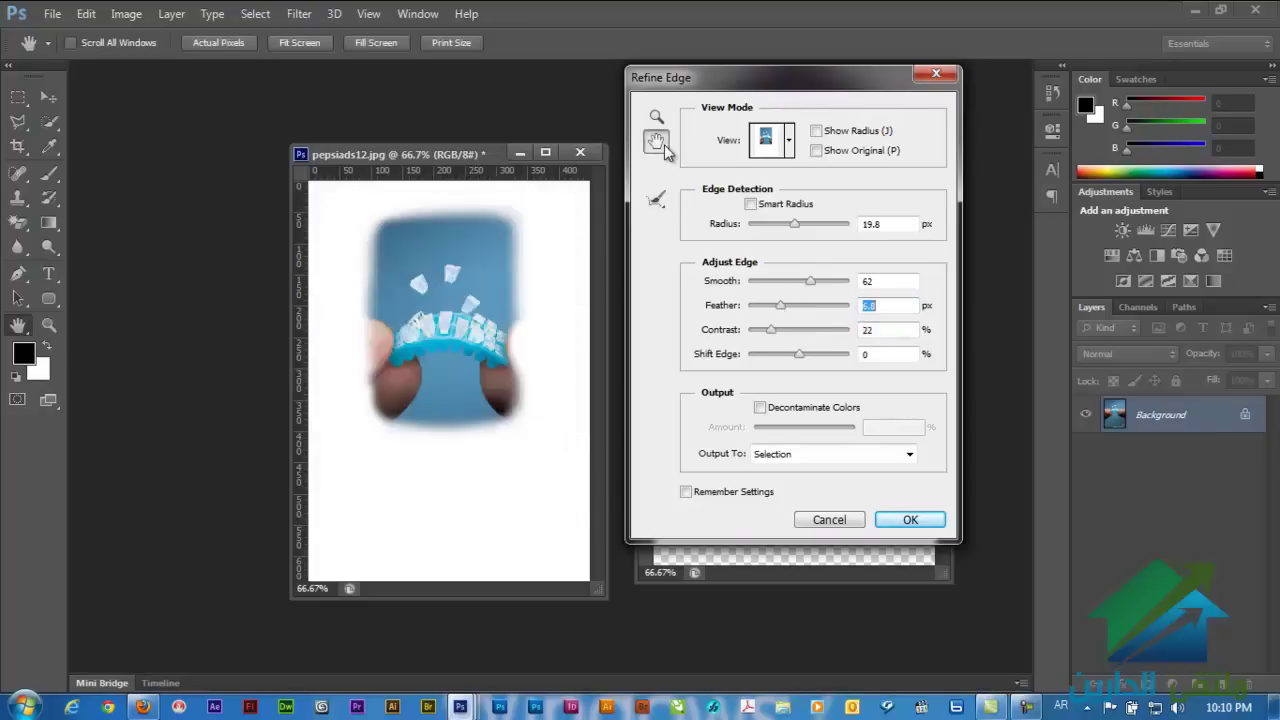
{"action": "left_click", "coordinate": [656, 116]}
{"action": "left_click", "coordinate": [505, 298]}
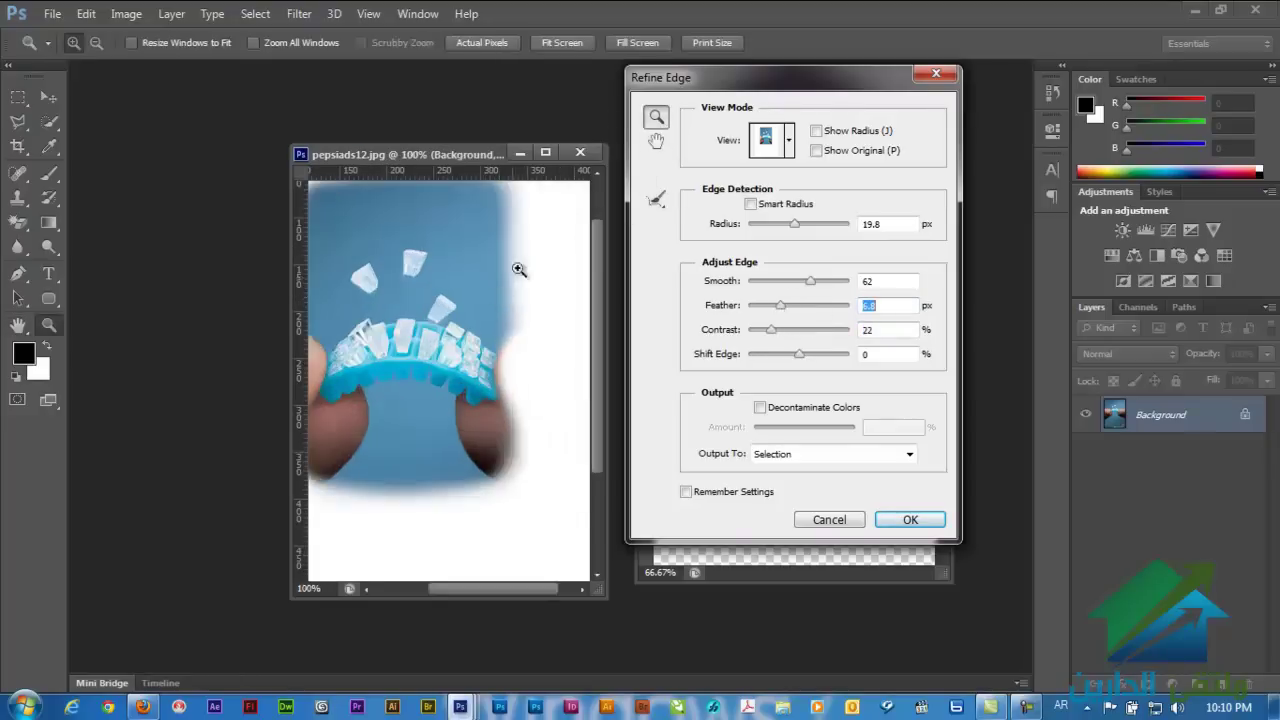
{"action": "left_click", "coordinate": [656, 141]}
{"action": "left_click_drag", "start_coordinate": [469, 315], "coordinate": [499, 341]}
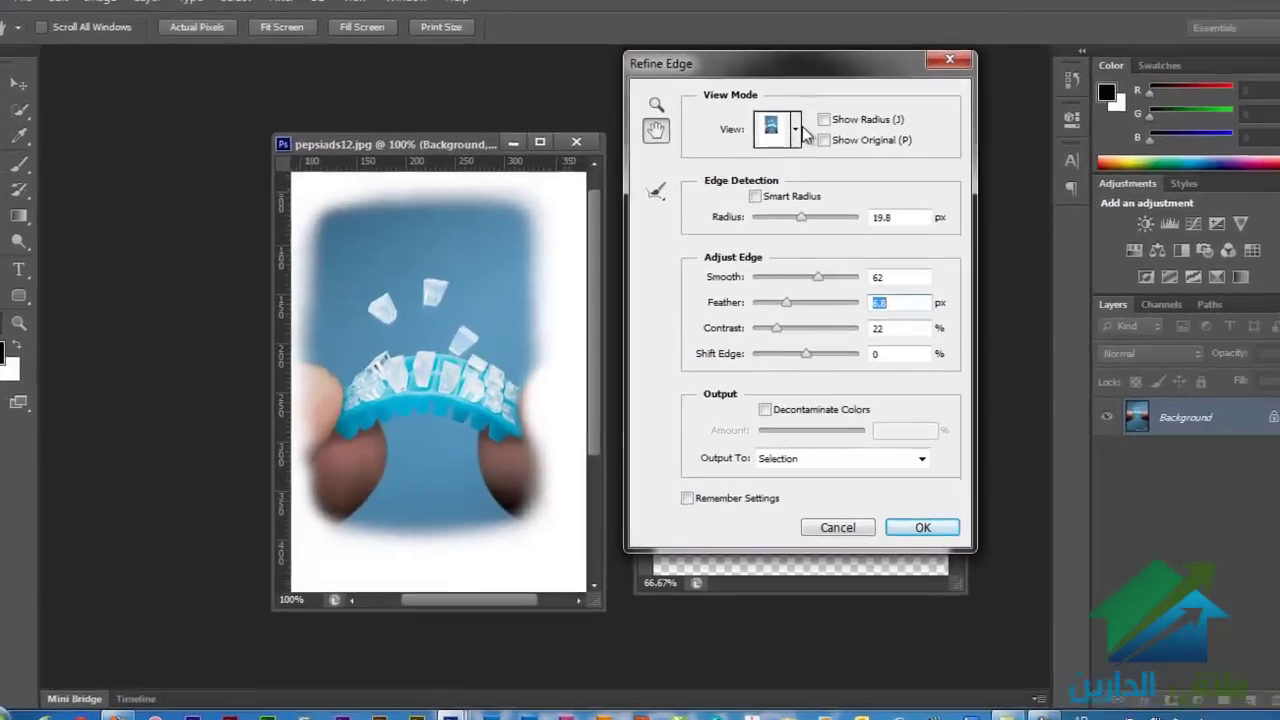
{"action": "left_click", "coordinate": [789, 140]}
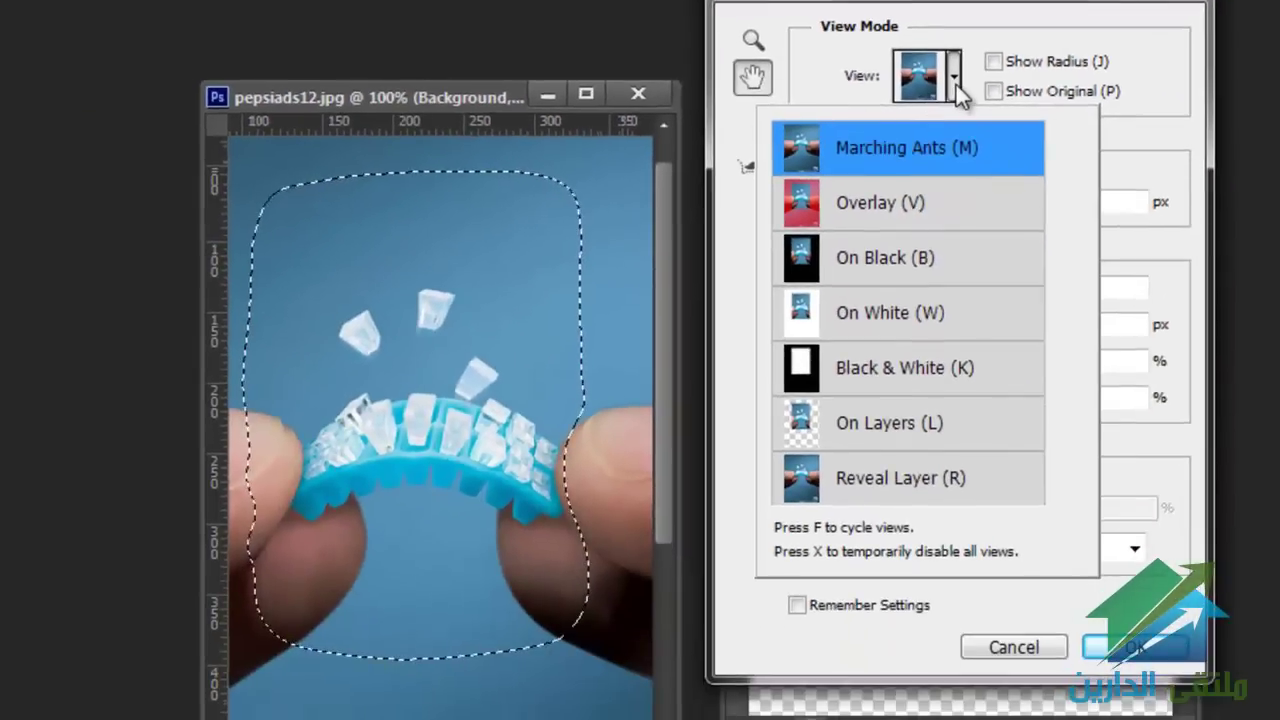
Step: Try the Overlay and On Black preview modes, then settle on On White
{"action": "left_click", "coordinate": [960, 240]}
{"action": "left_click", "coordinate": [955, 75]}
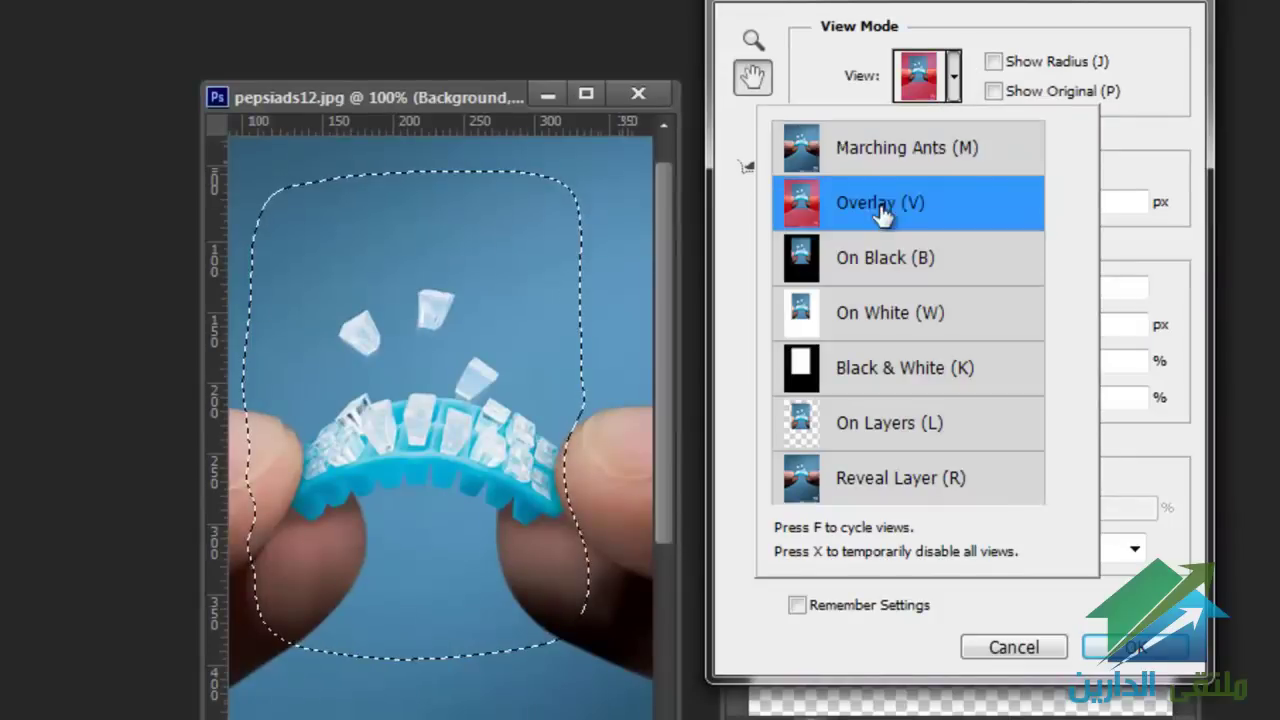
{"action": "left_click", "coordinate": [957, 82]}
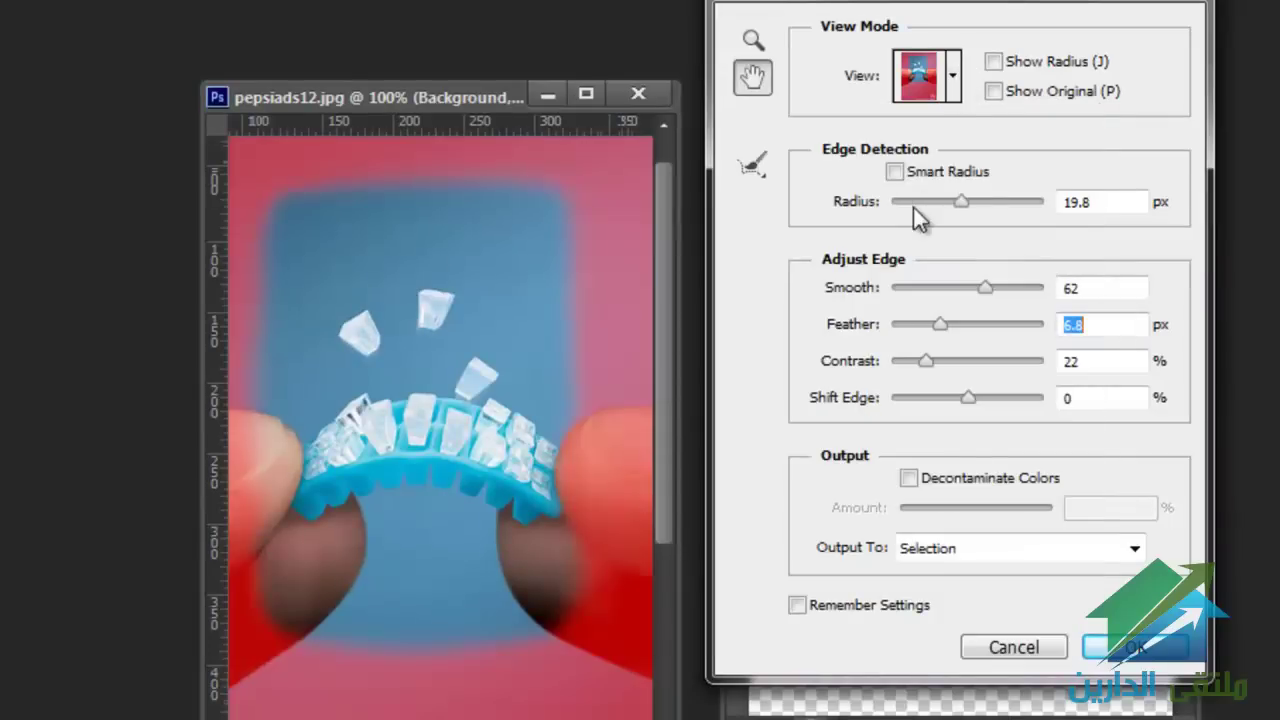
{"action": "left_click", "coordinate": [950, 80]}
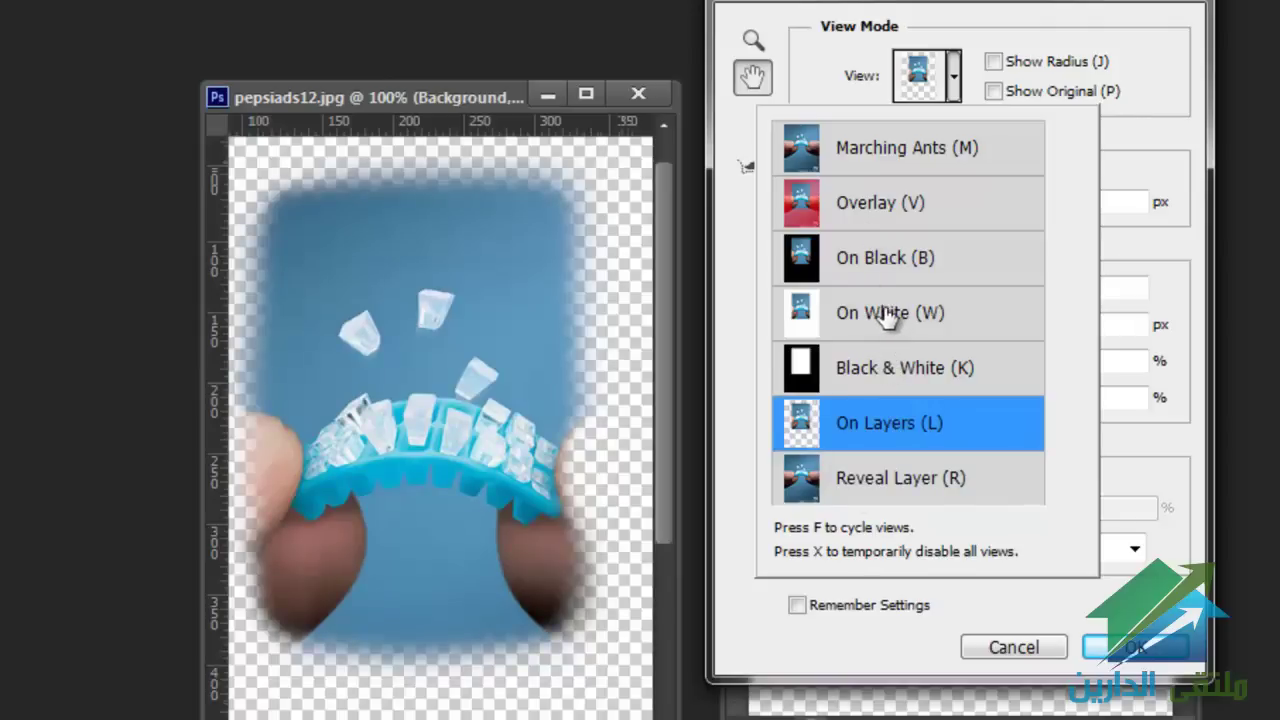
{"action": "key", "text": "w"}
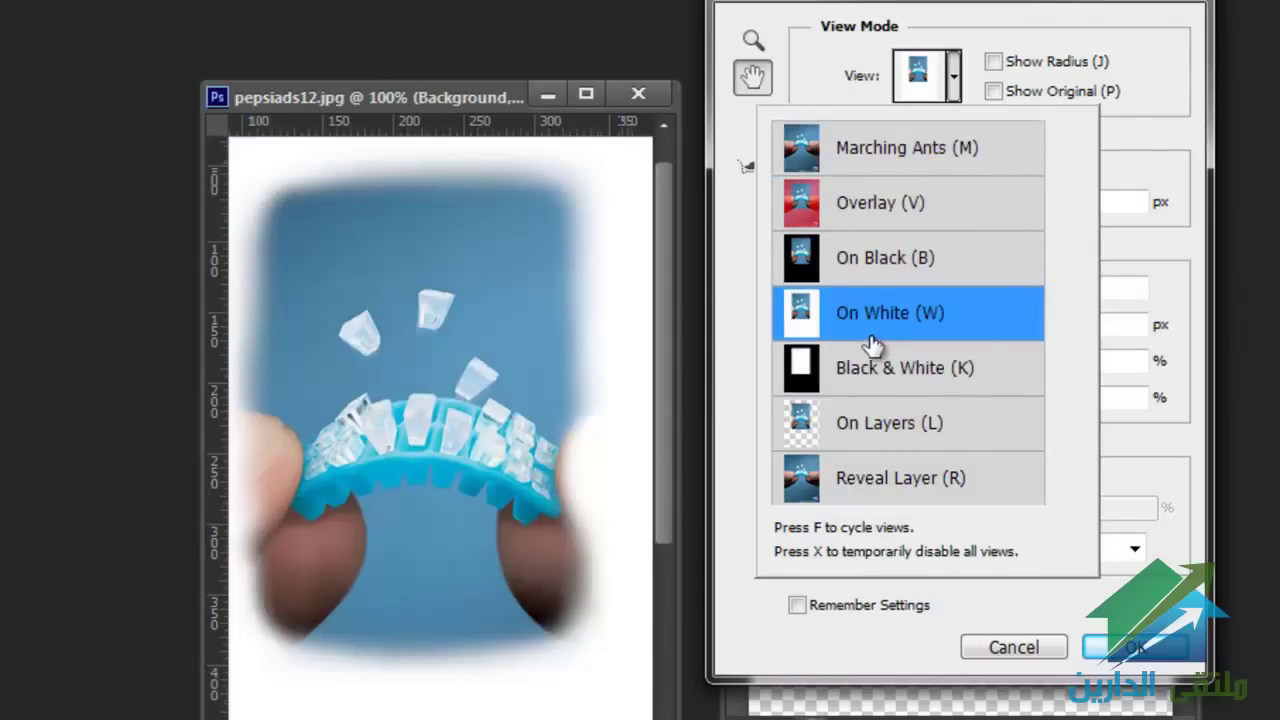
{"action": "left_click", "coordinate": [1128, 138]}
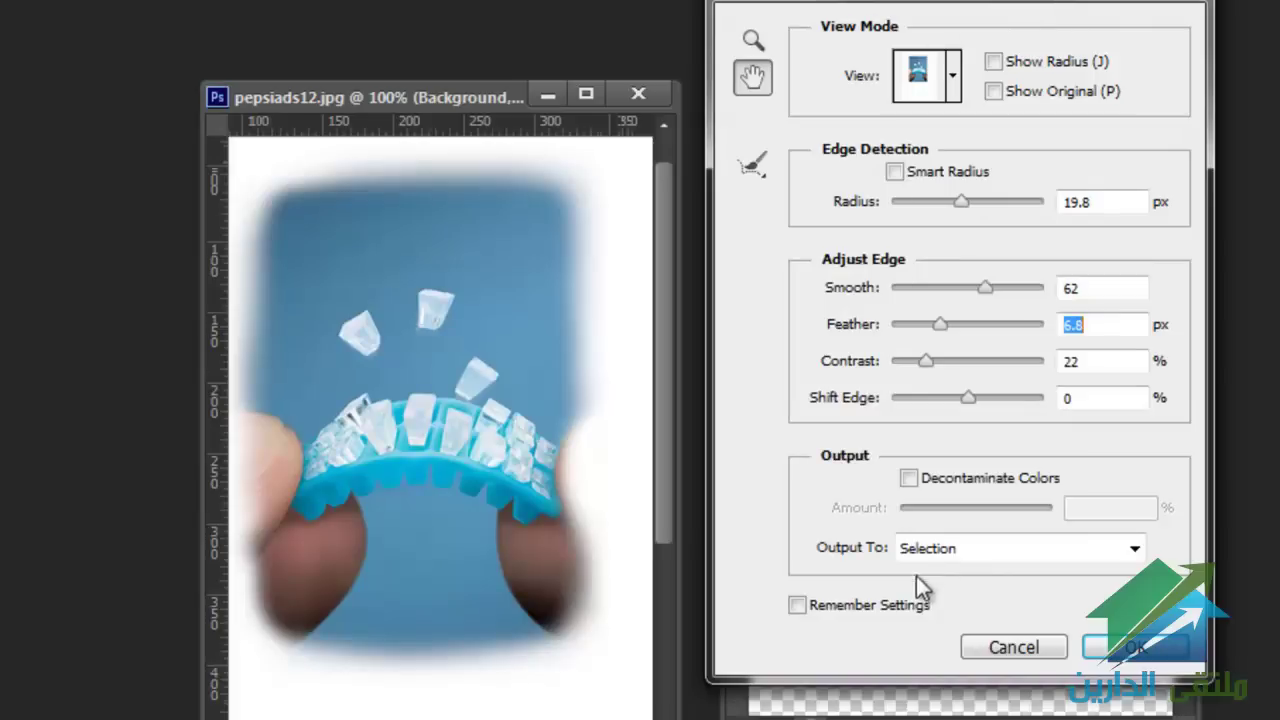
Step: Output the refined selection to a new layer and apply Refine Edge
{"action": "left_click", "coordinate": [1000, 550]}
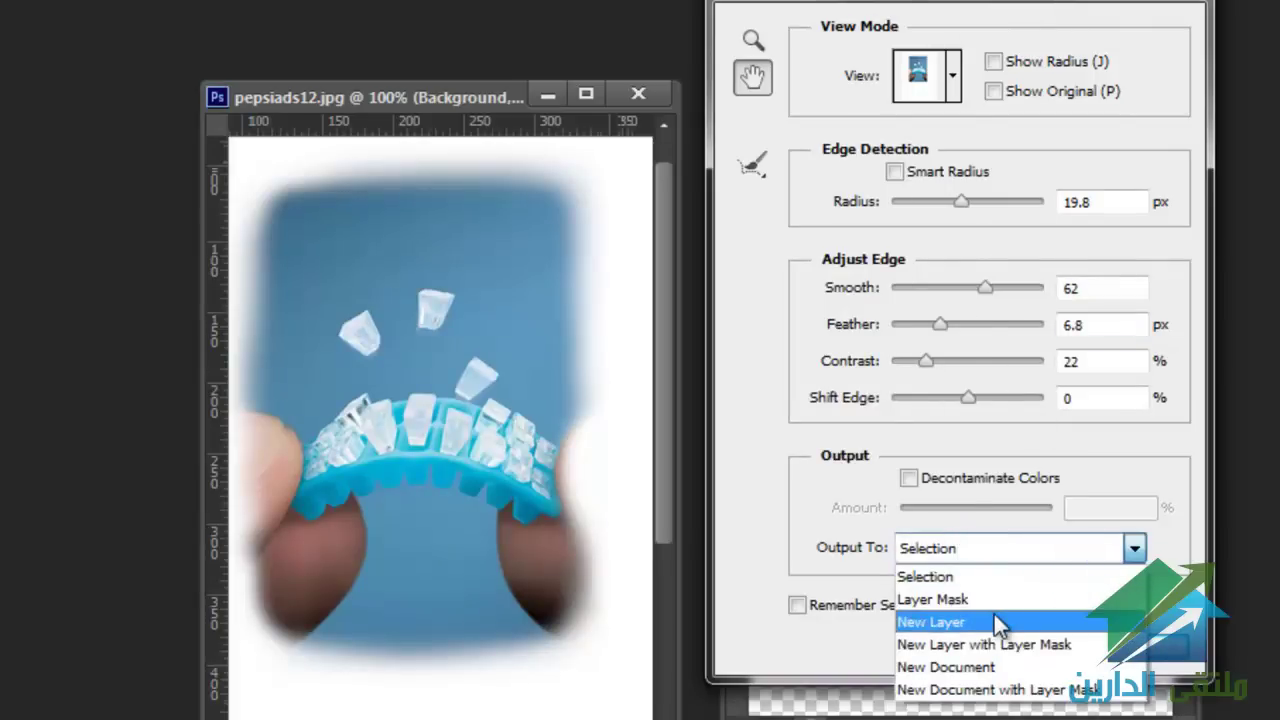
{"action": "left_click", "coordinate": [996, 620]}
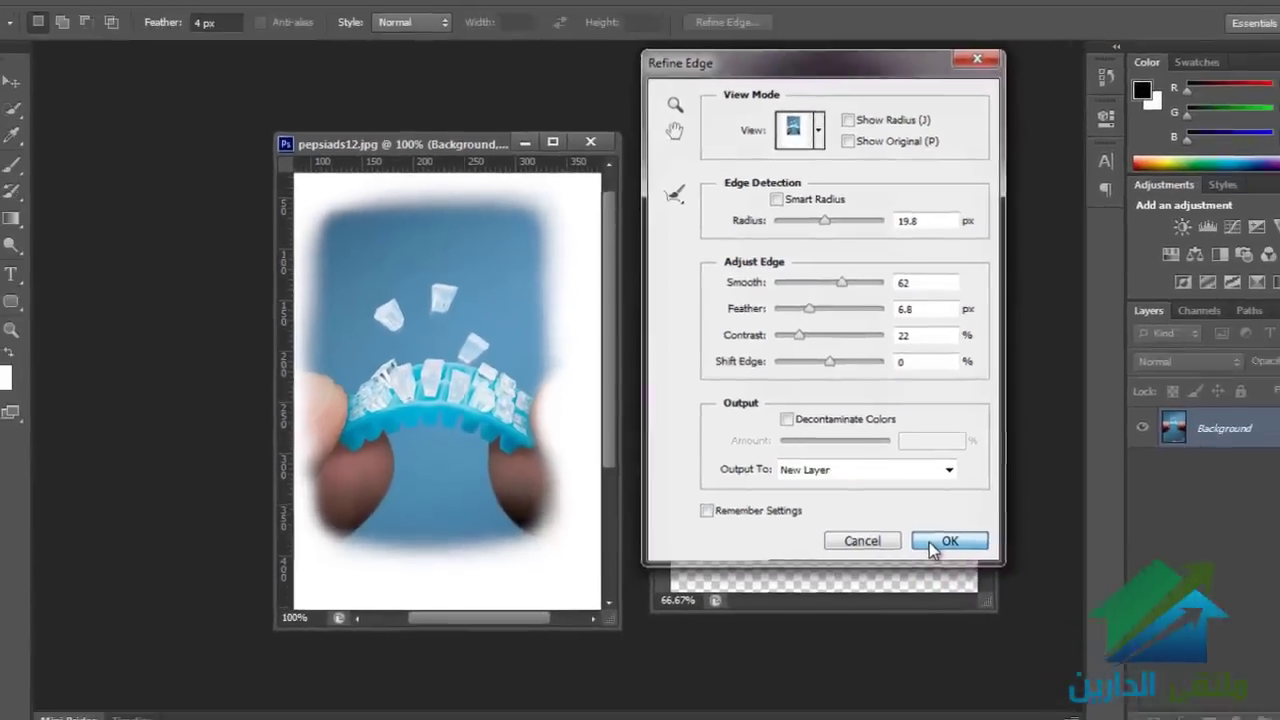
{"action": "left_click", "coordinate": [1088, 638]}
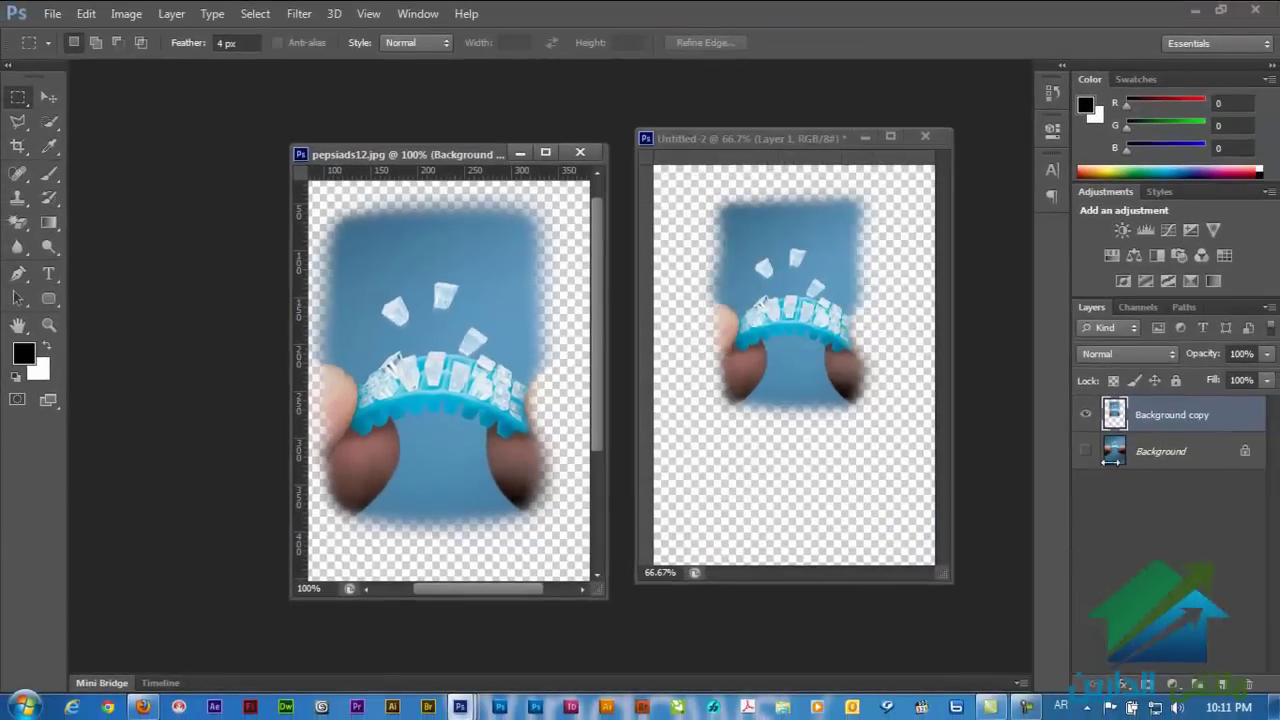
Step: Toggle the Background copy's visibility, offset it over the original, and view full screen
{"action": "left_click", "coordinate": [1086, 415]}
{"action": "left_click", "coordinate": [1086, 415]}
{"action": "left_click", "coordinate": [1085, 415]}
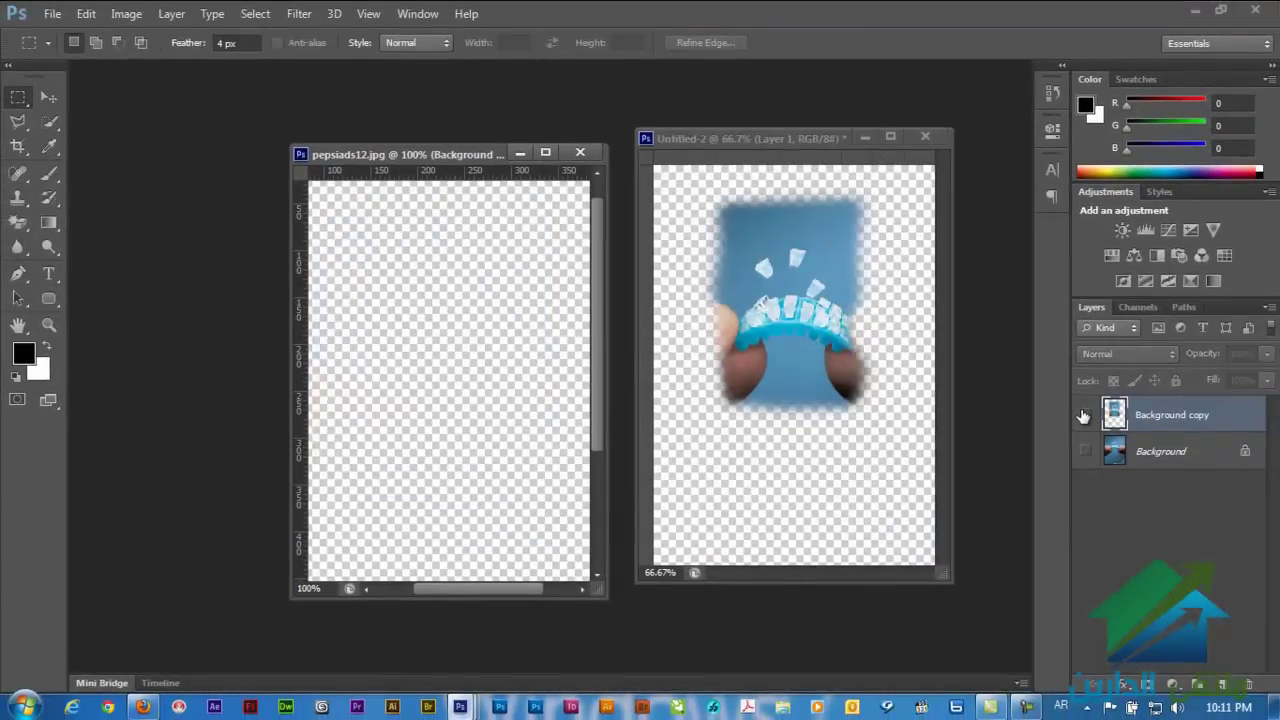
{"action": "left_click", "coordinate": [1085, 415]}
{"action": "left_click", "coordinate": [1084, 415]}
{"action": "left_click", "coordinate": [1084, 415]}
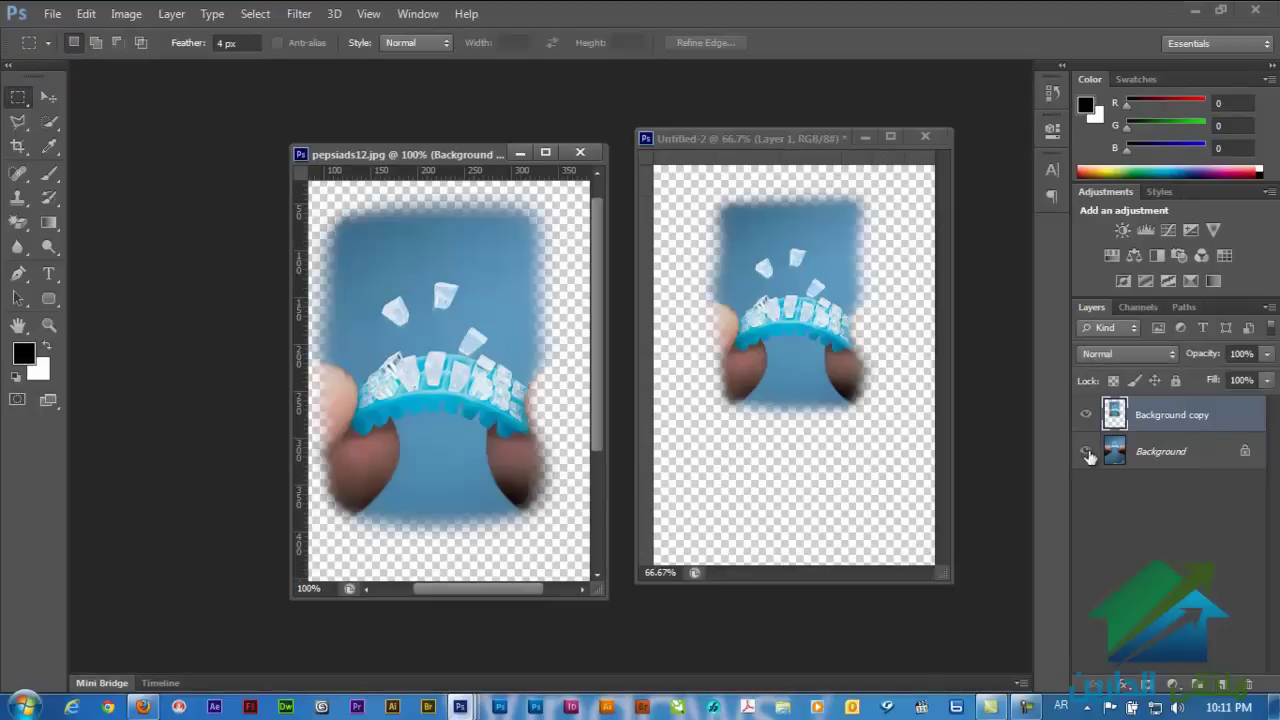
{"action": "left_click", "coordinate": [1087, 452]}
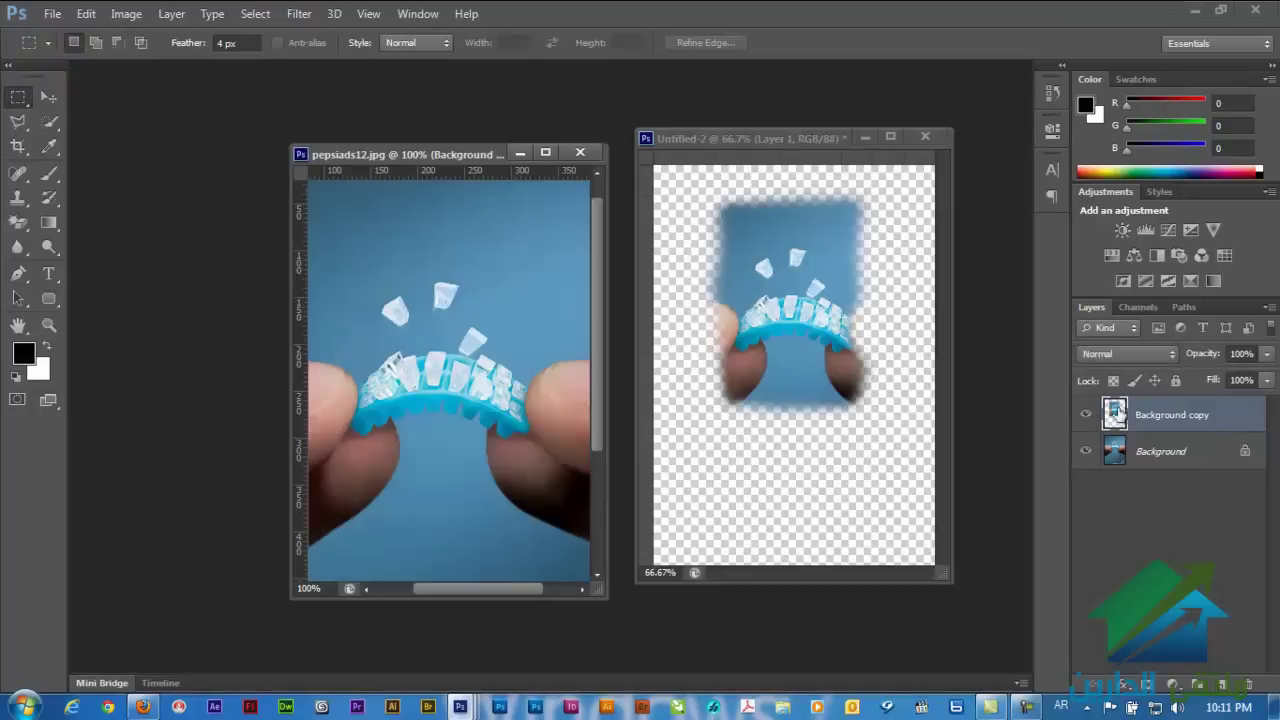
{"action": "mouse_move", "coordinate": [385, 322]}
{"action": "left_mouse_down"}
{"action": "mouse_move", "coordinate": [396, 330]}
{"action": "mouse_move", "coordinate": [386, 340]}
{"action": "left_mouse_up"}
{"action": "key", "text": "f"}
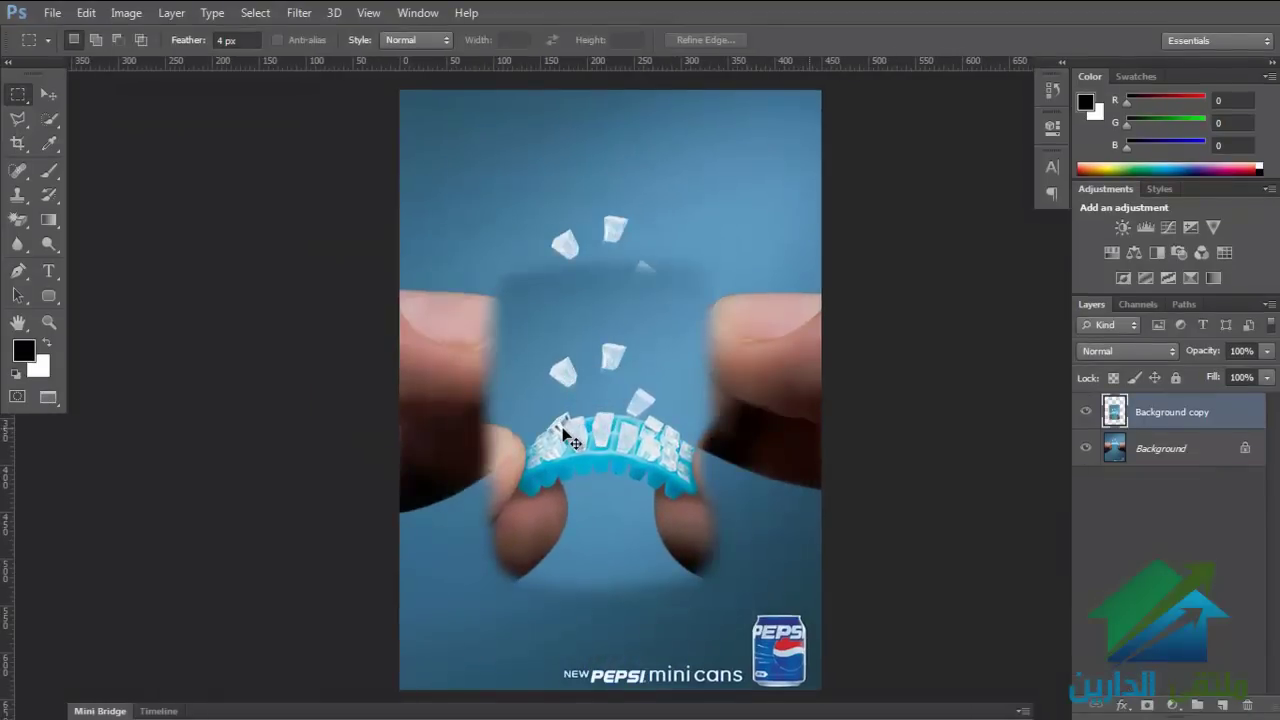
Step: Shift the refined copy once more, then undo it and deselect, leaving only the Background layer
{"action": "left_click_drag", "start_coordinate": [548, 350], "coordinate": [565, 433]}
{"action": "key", "text": "ctrl+alt+z"}
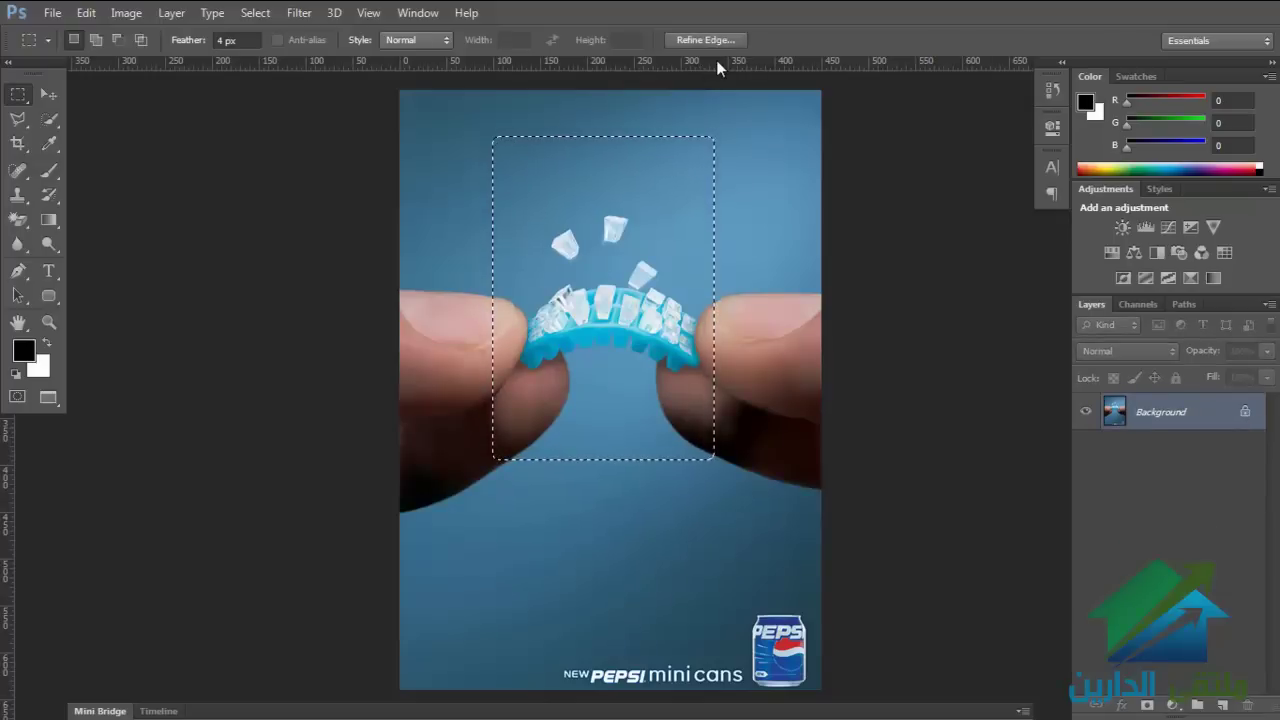
{"action": "right_click", "coordinate": [10, 98]}
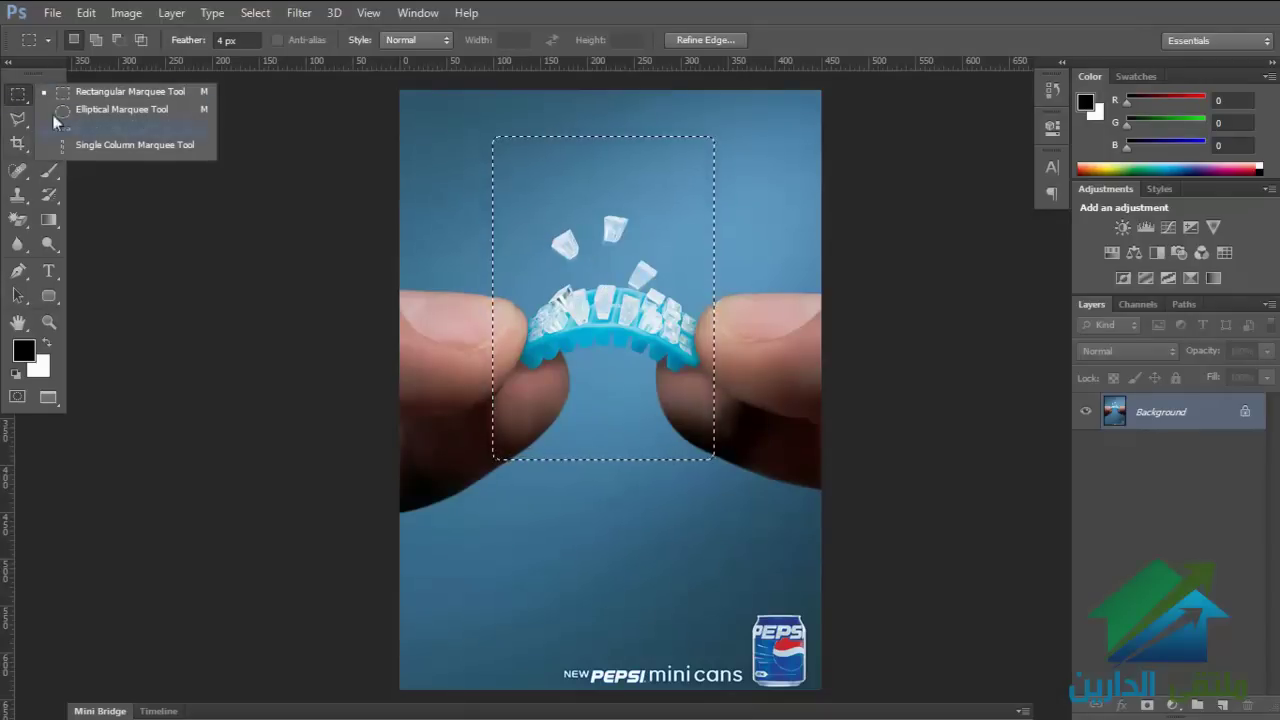
{"action": "left_click", "coordinate": [643, 213]}
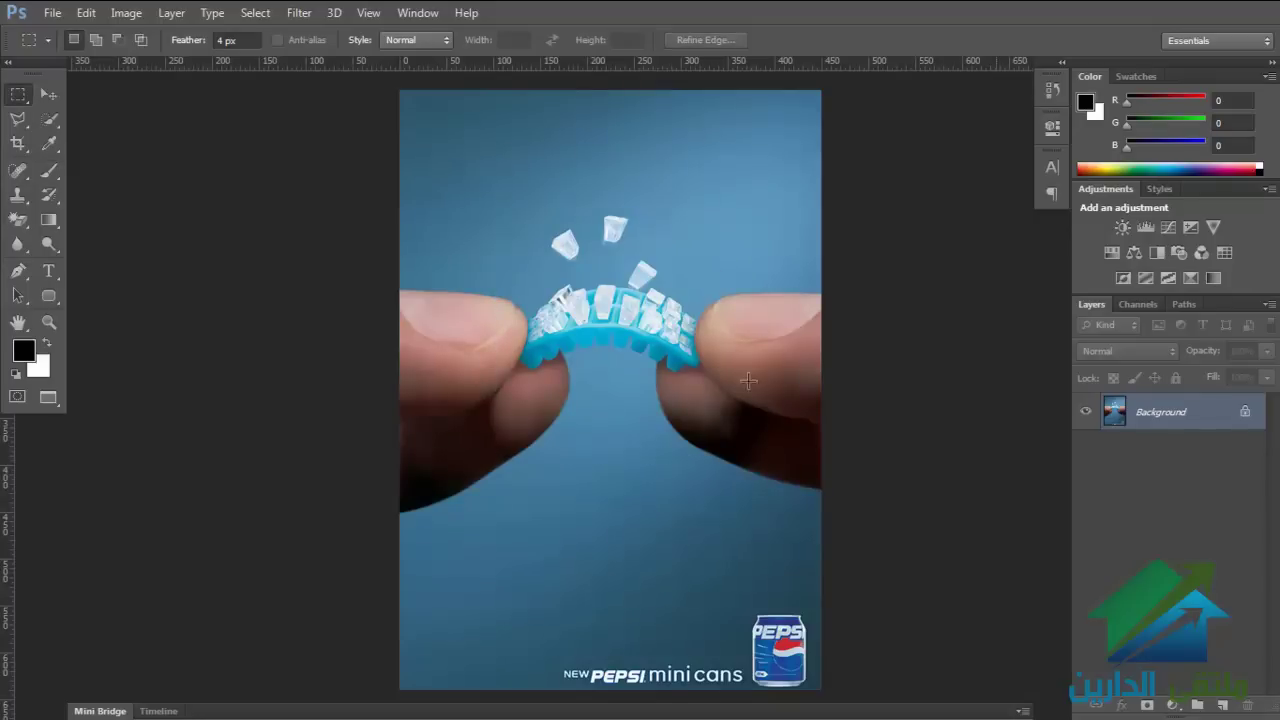
Step: Close pepsiads12.jpg and Untitled-2 without saving, then open the shutterstock woman-at-oven photo
{"action": "left_click_drag", "start_coordinate": [647, 374], "coordinate": [593, 379]}
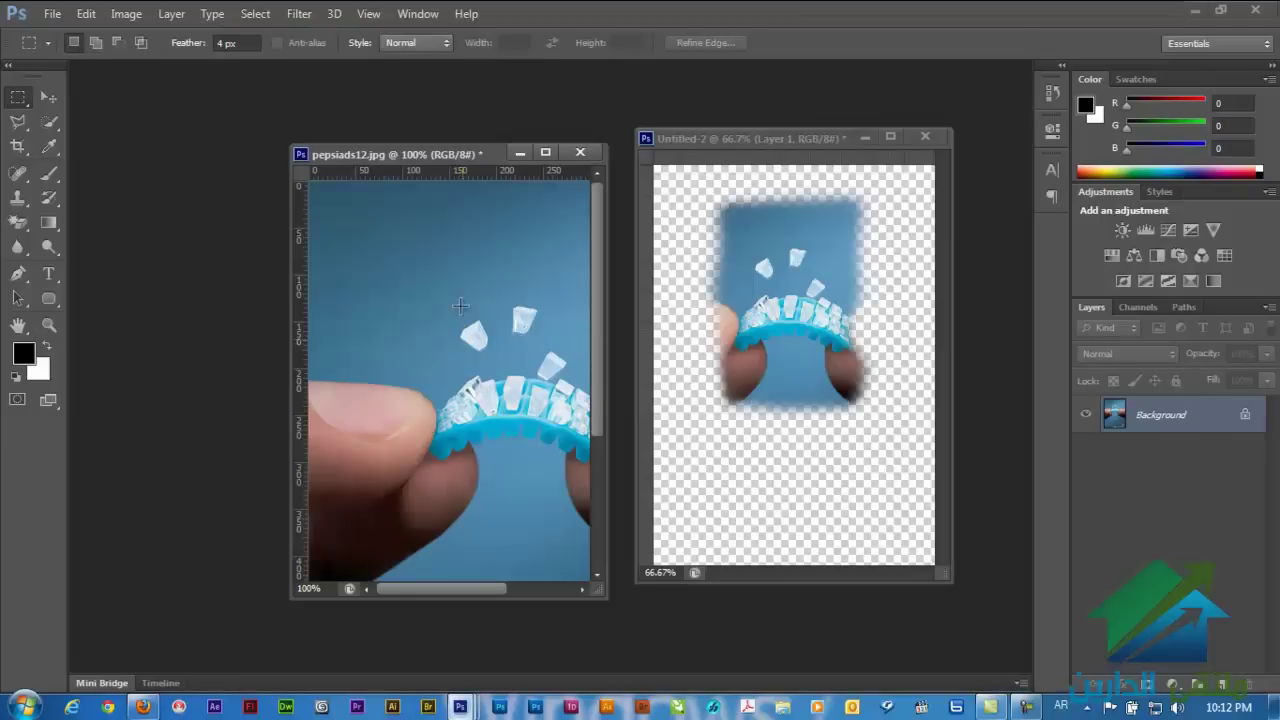
{"action": "left_click", "coordinate": [590, 160]}
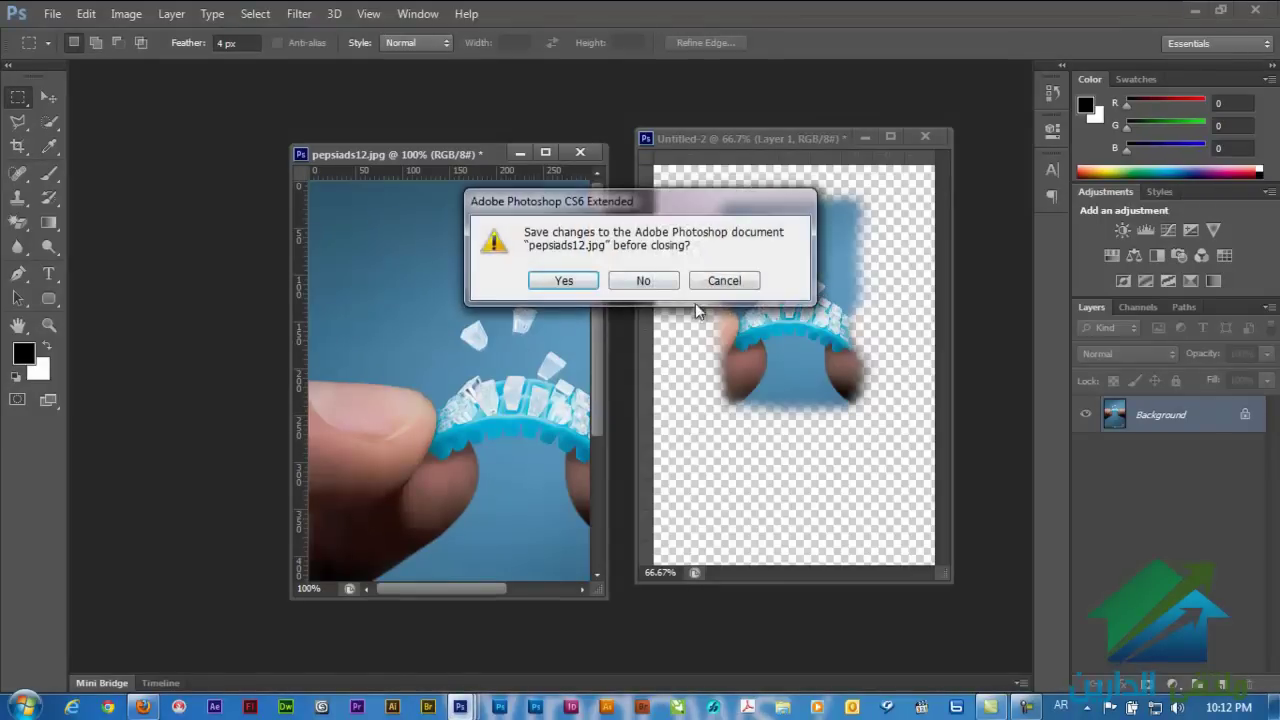
{"action": "left_click", "coordinate": [645, 280]}
{"action": "left_click", "coordinate": [925, 138]}
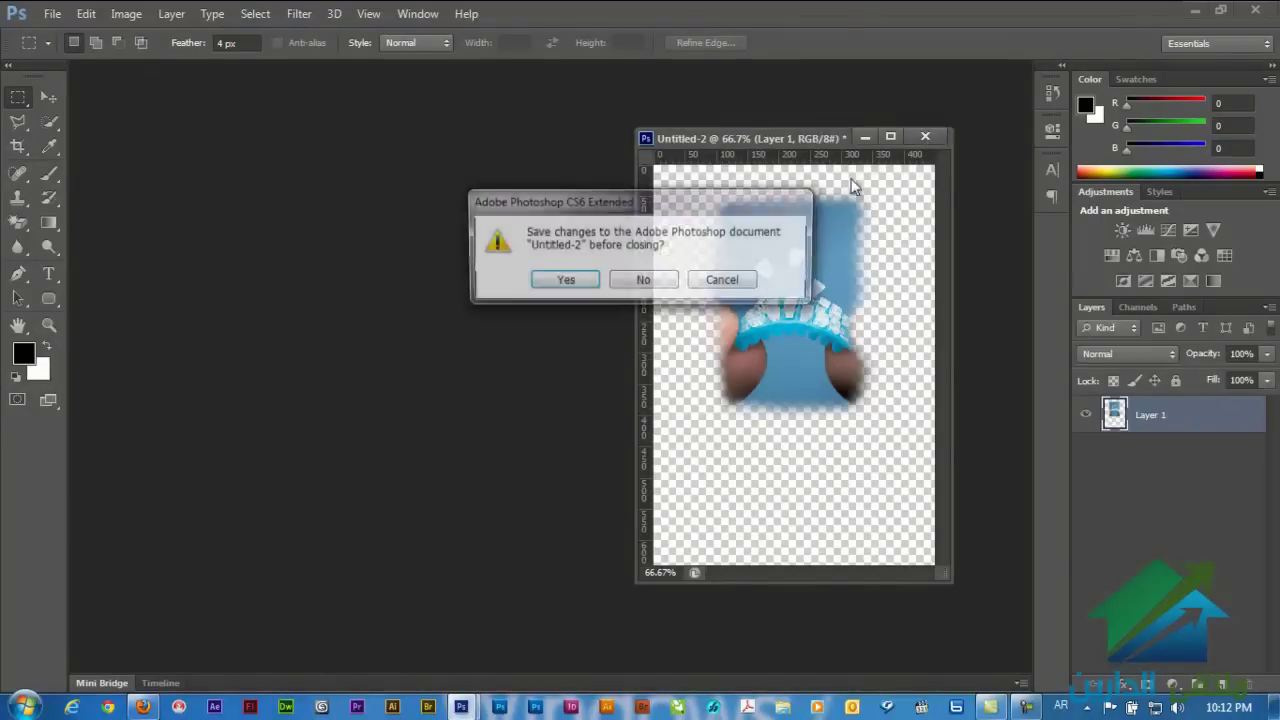
{"action": "left_click", "coordinate": [640, 282]}
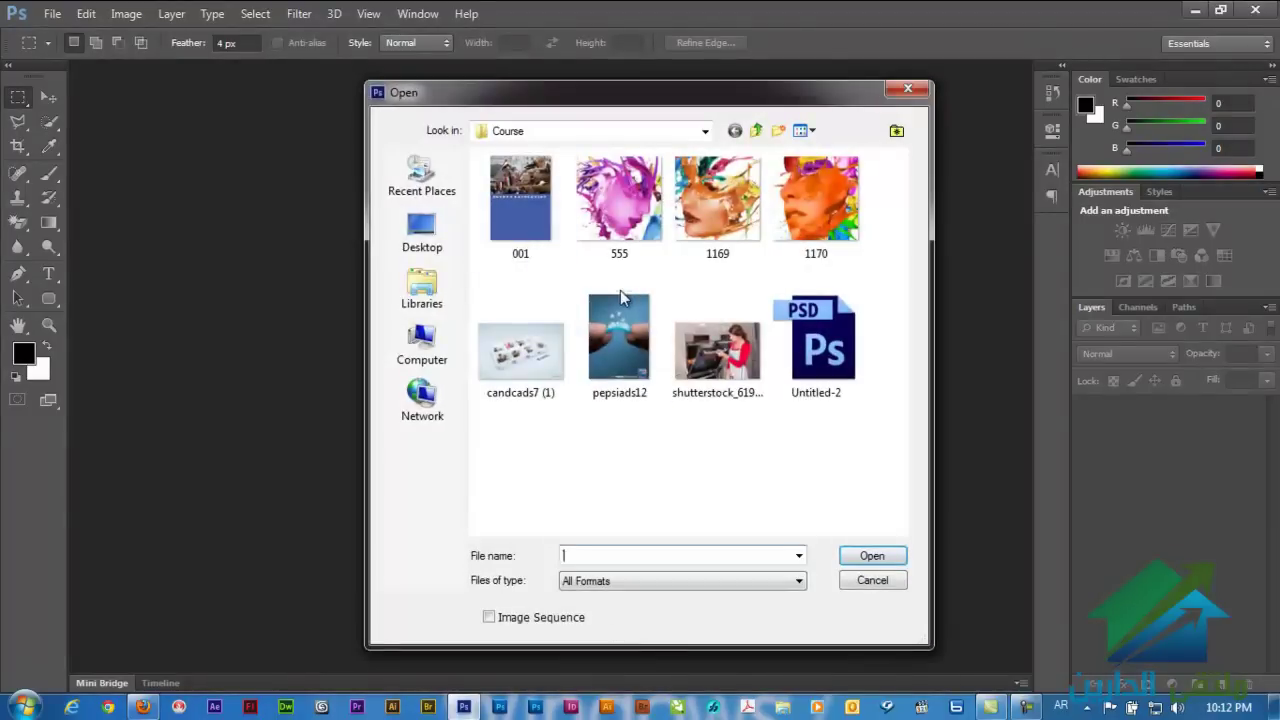
{"action": "double_click", "coordinate": [720, 358]}
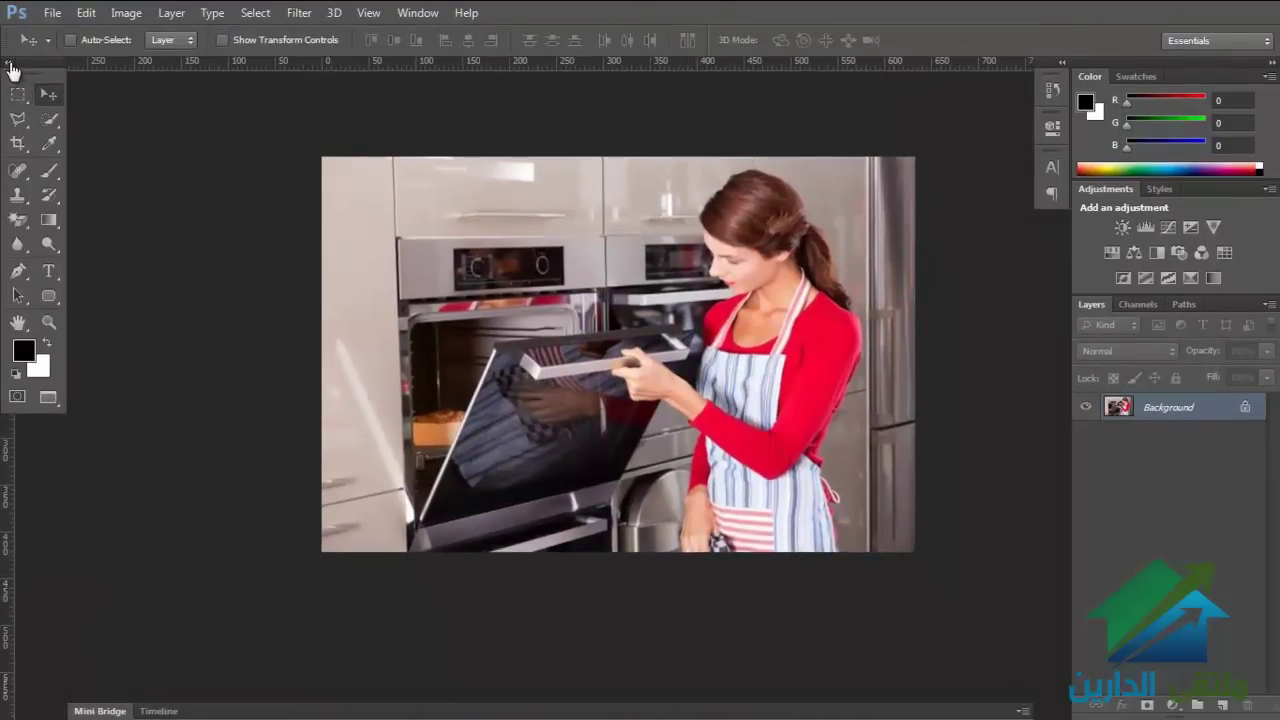
{"action": "left_click", "coordinate": [12, 66]}
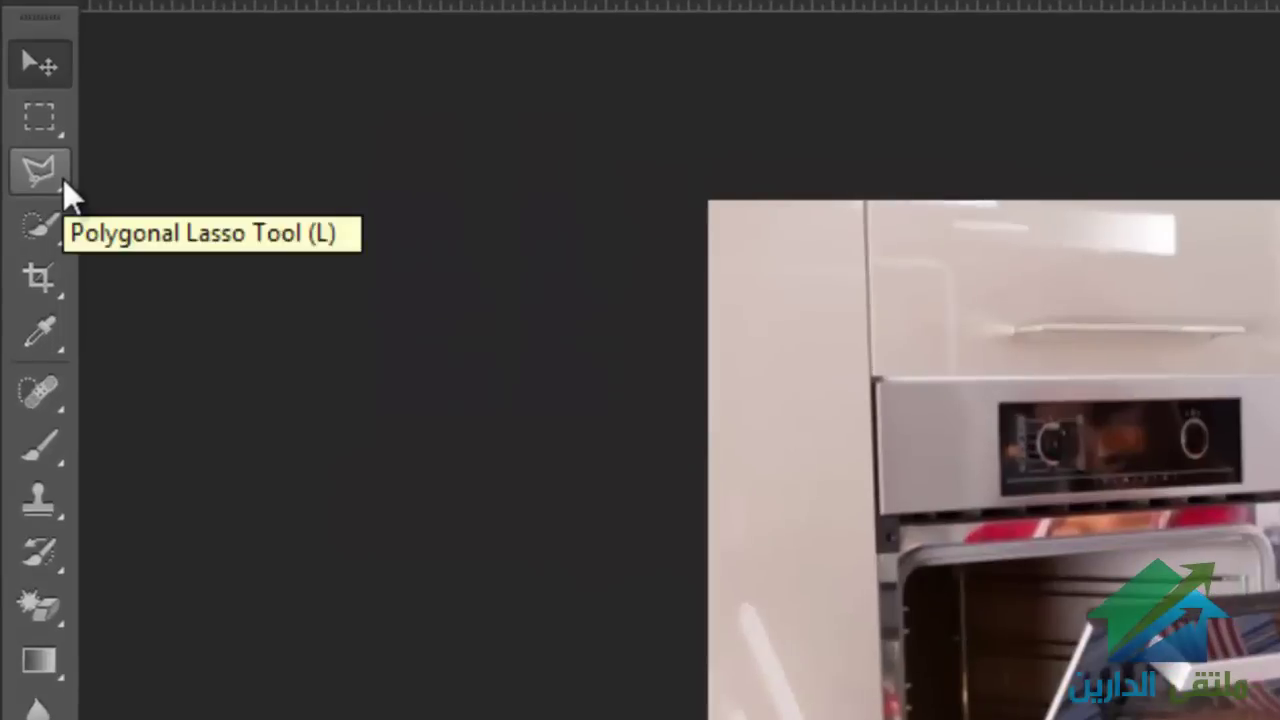
Step: Choose the freehand Lasso Tool from the lasso tool variants
{"action": "left_click", "coordinate": [48, 178]}
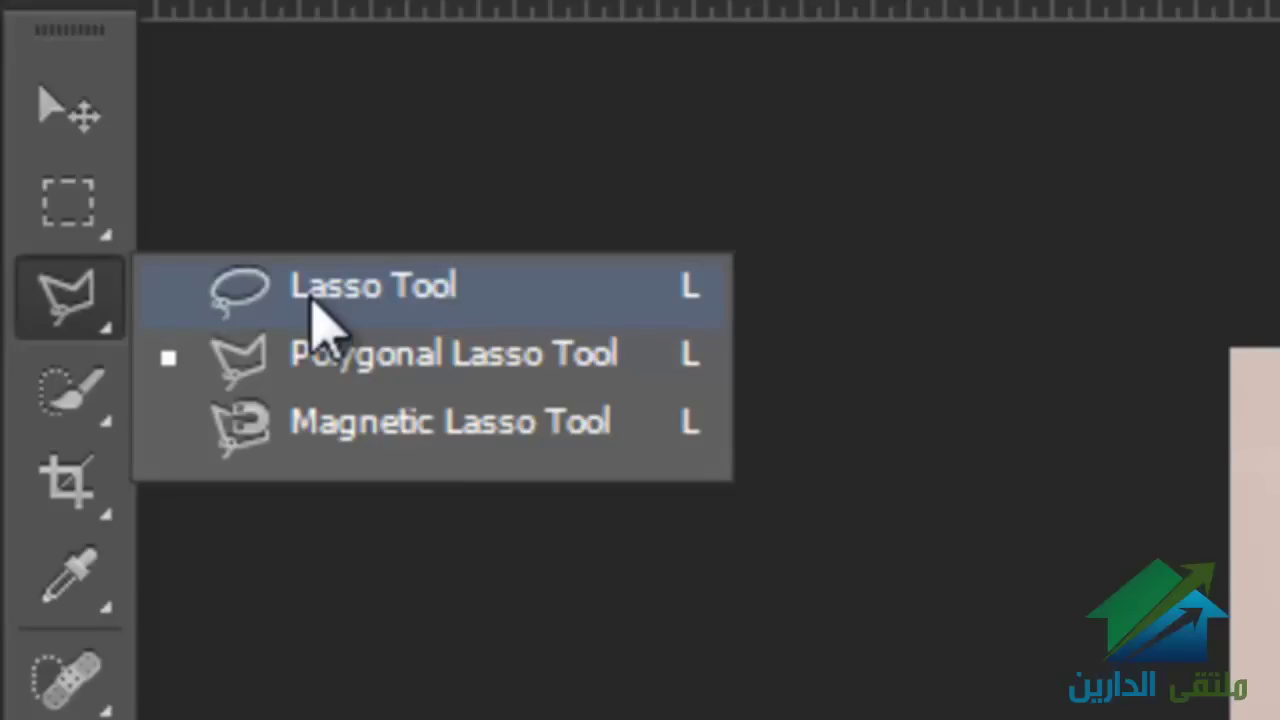
{"action": "left_click", "coordinate": [318, 318]}
{"action": "right_click", "coordinate": [48, 310]}
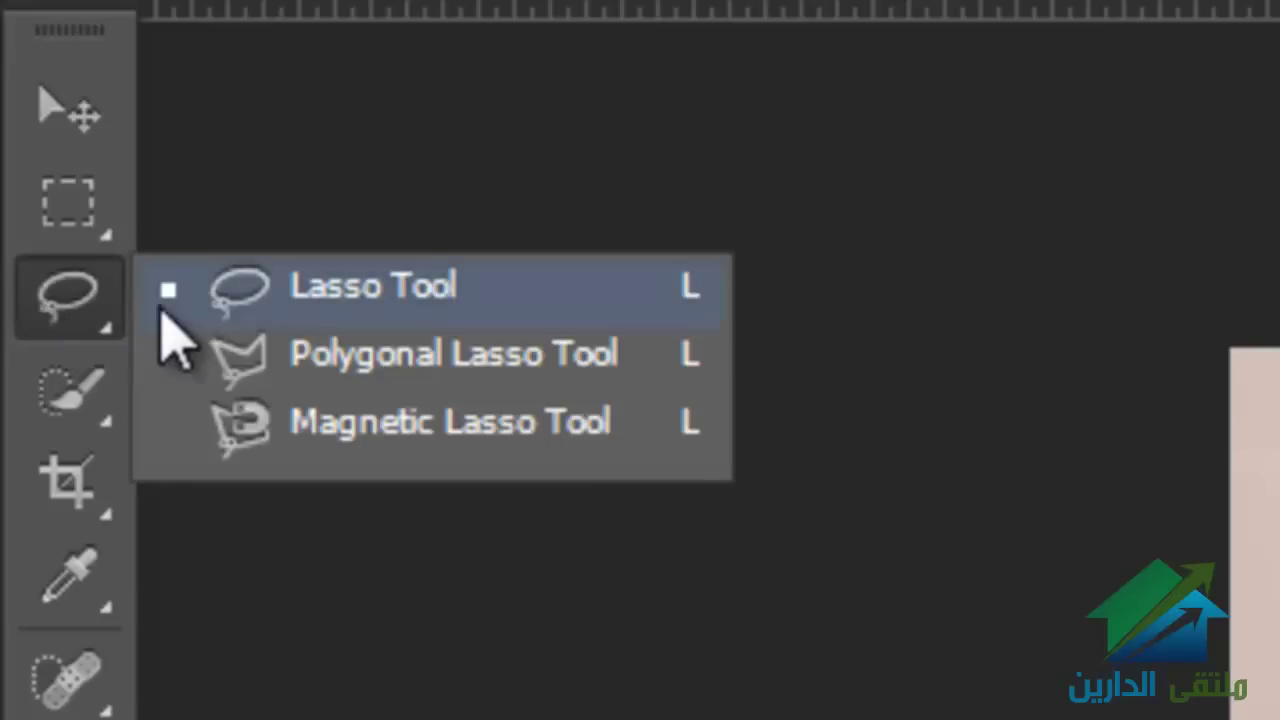
{"action": "left_click", "coordinate": [250, 296]}
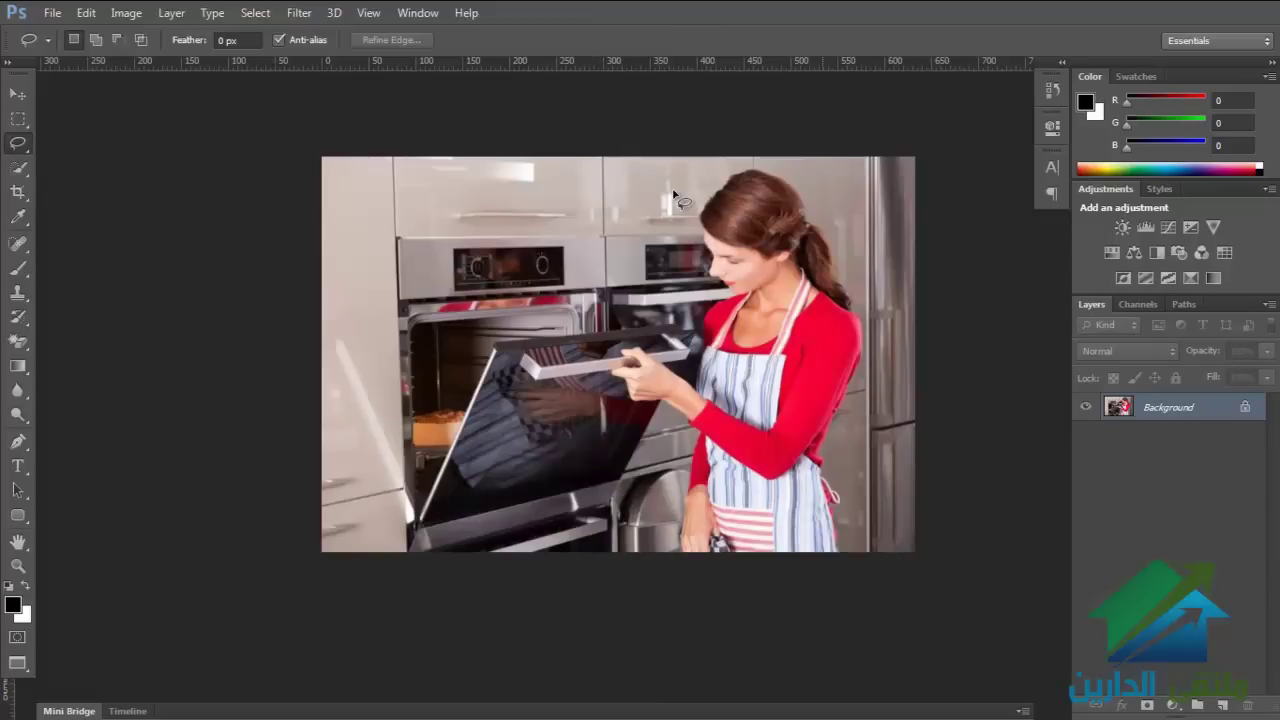
Step: Browse the marquee variants, try Single Column Marquee, then return to the freehand Lasso Tool
{"action": "left_click", "coordinate": [22, 119]}
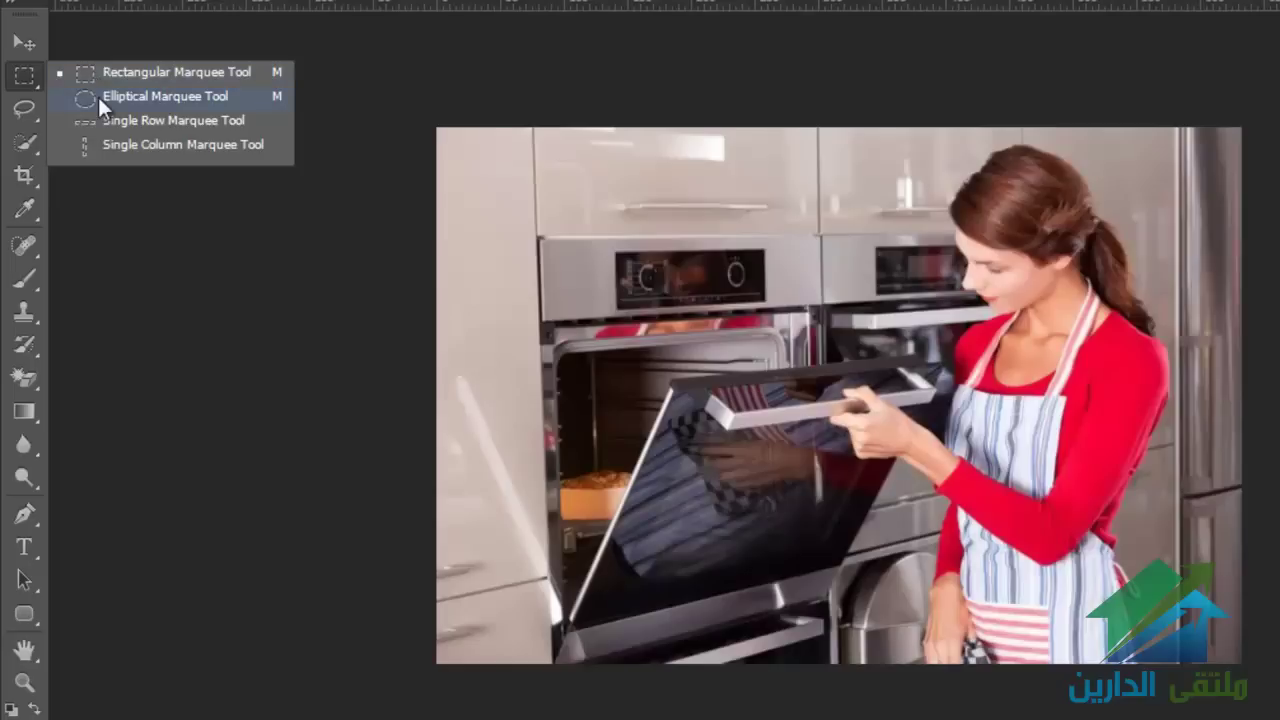
{"action": "left_click", "coordinate": [121, 145]}
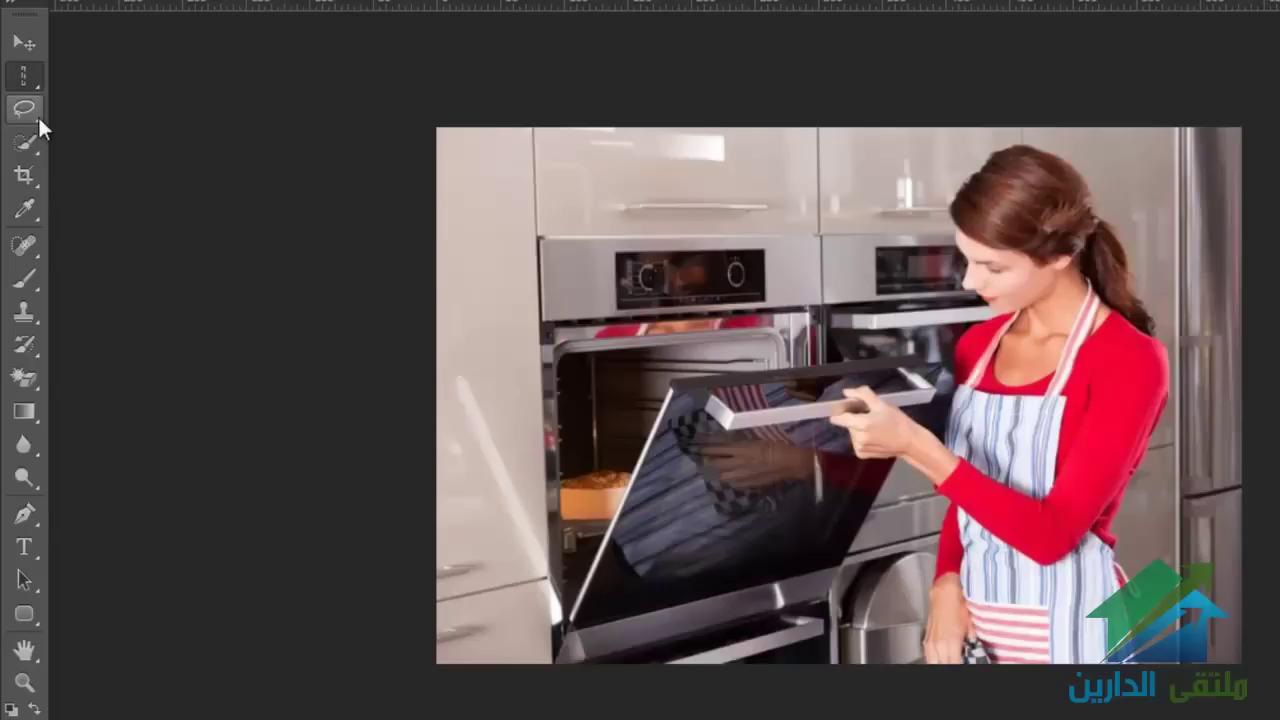
{"action": "right_click", "coordinate": [31, 109]}
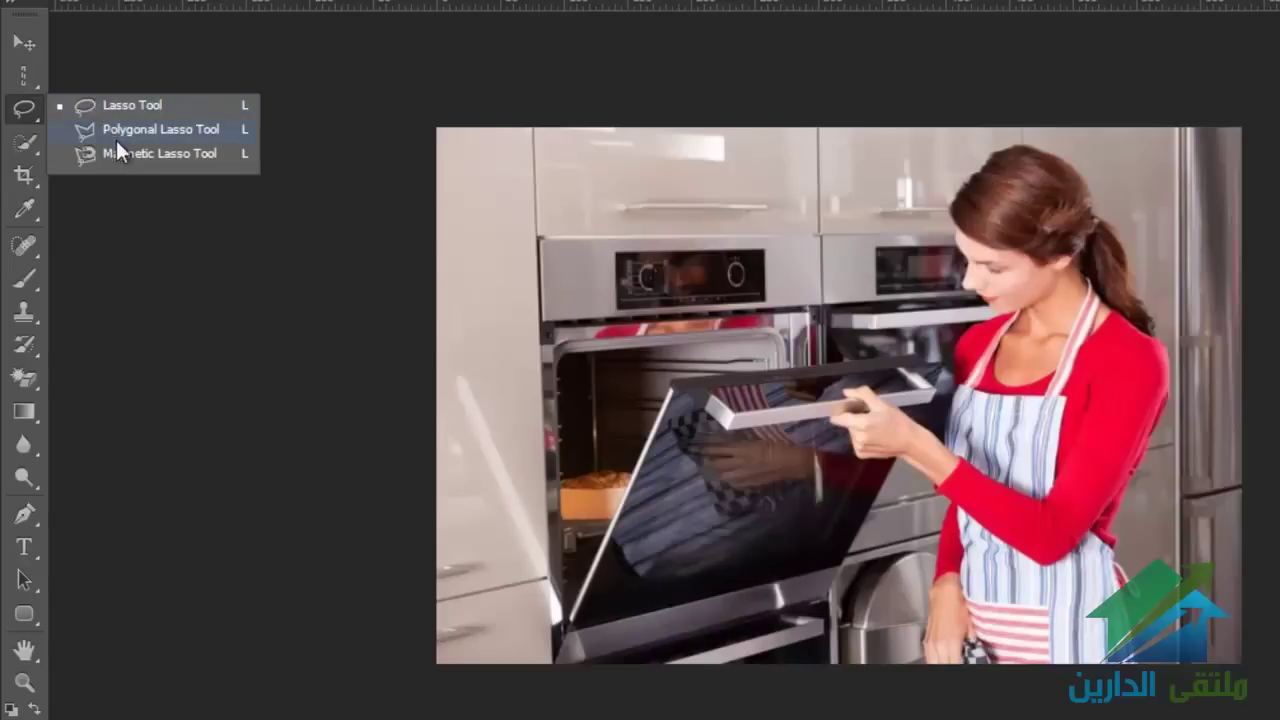
{"action": "left_click", "coordinate": [133, 112]}
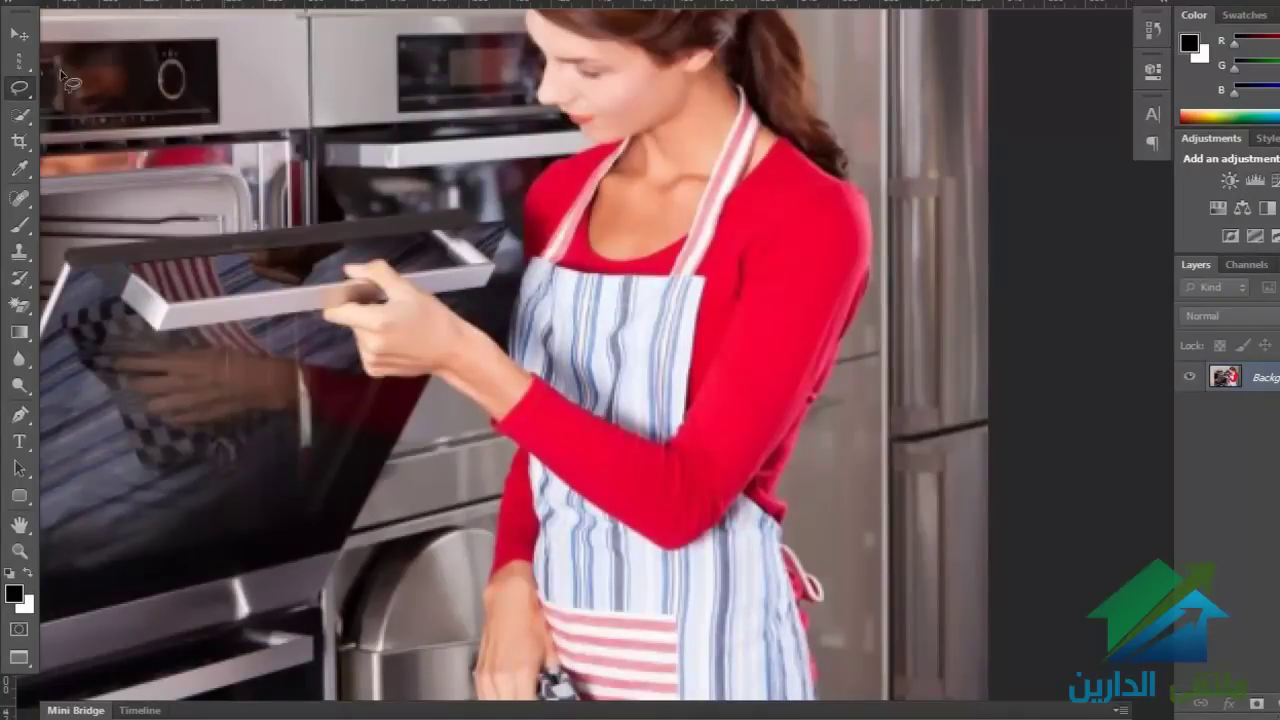
Step: Draw a trial lasso loop around the woman's neck, then deselect it
{"action": "right_click", "coordinate": [29, 93]}
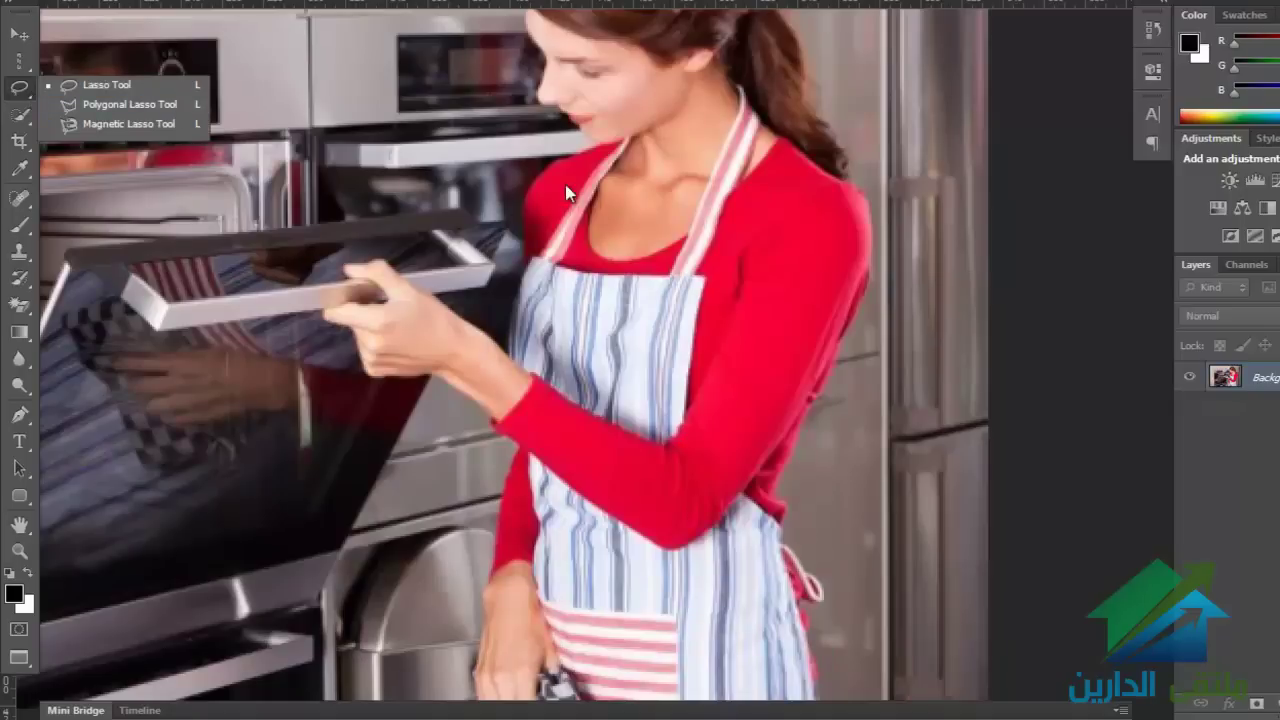
{"action": "left_click_drag", "start_coordinate": [457, 181], "coordinate": [698, 133]}
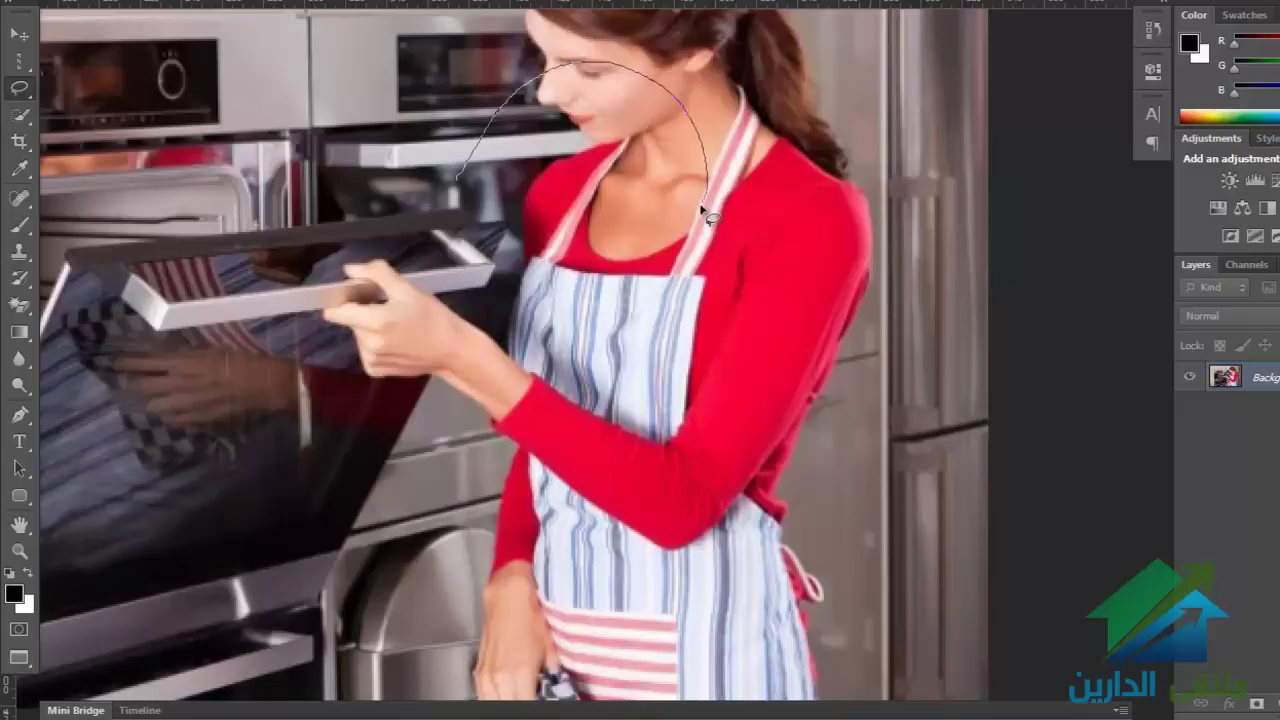
{"action": "left_click_drag", "start_coordinate": [698, 133], "coordinate": [533, 286]}
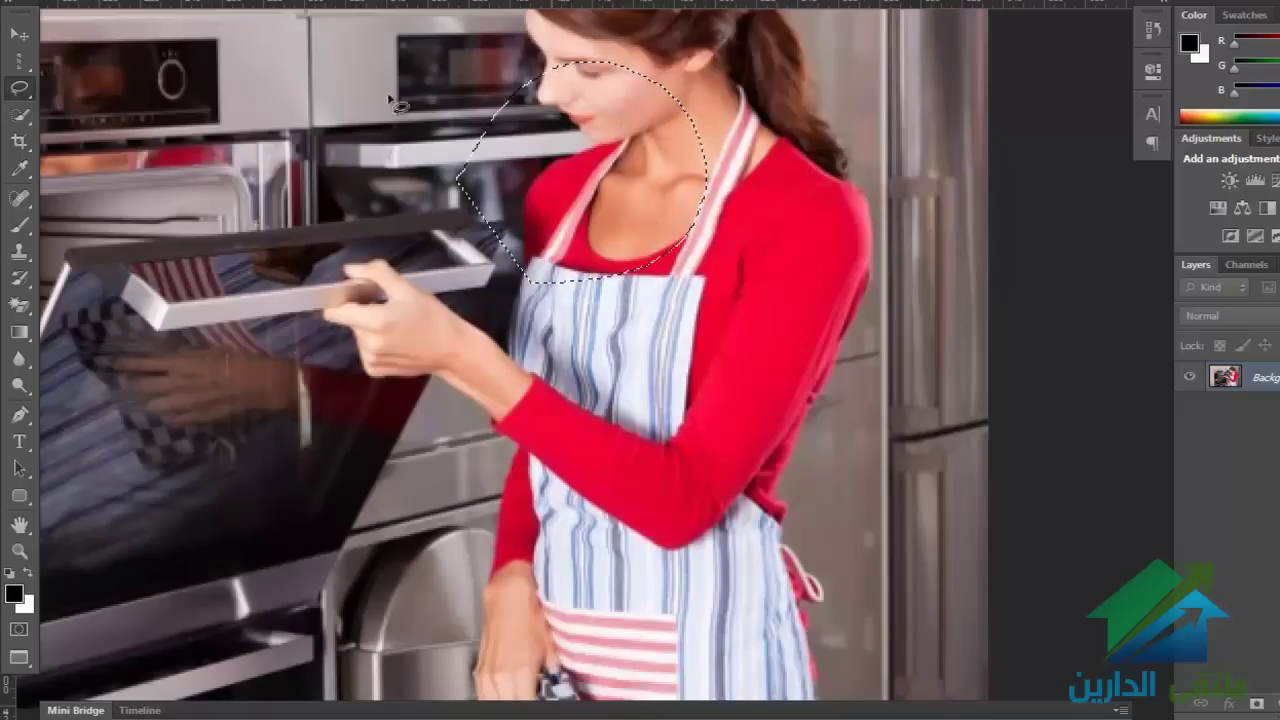
{"action": "left_click", "coordinate": [463, 73]}
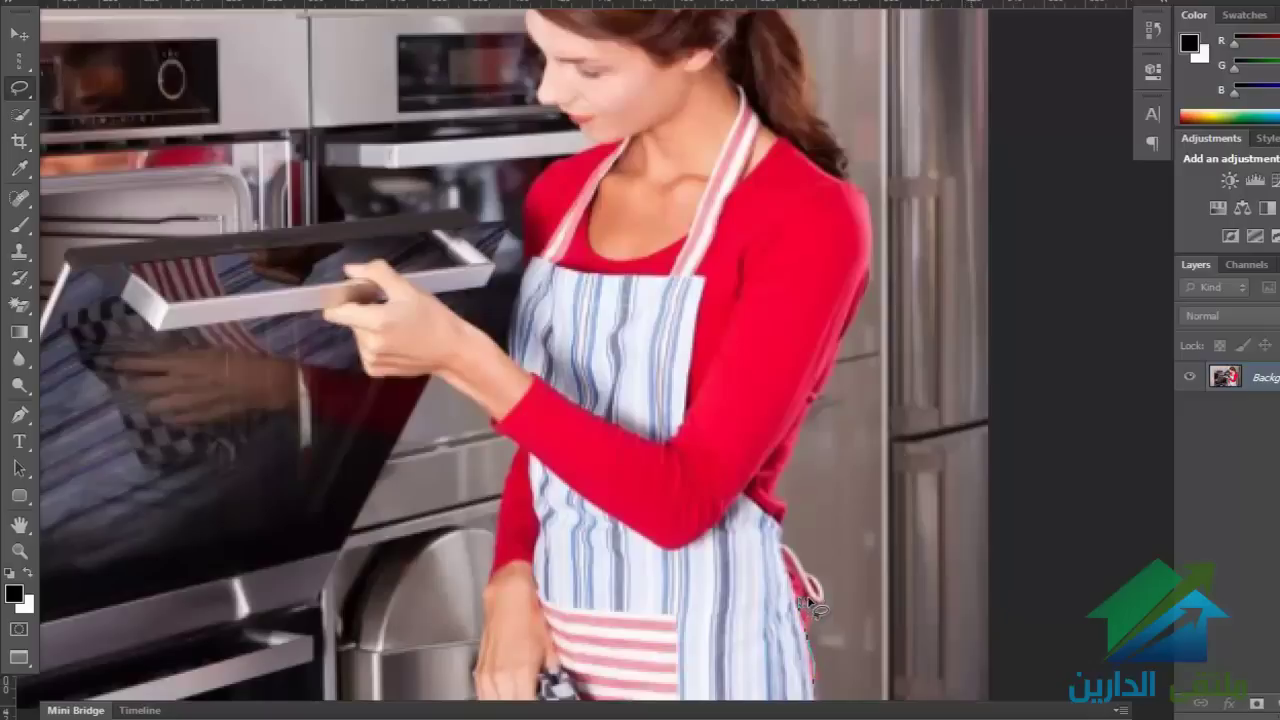
Step: Trace a freehand outline up the apron and red sleeve around the woman's upper body
{"action": "left_click_drag", "start_coordinate": [806, 566], "coordinate": [776, 470]}
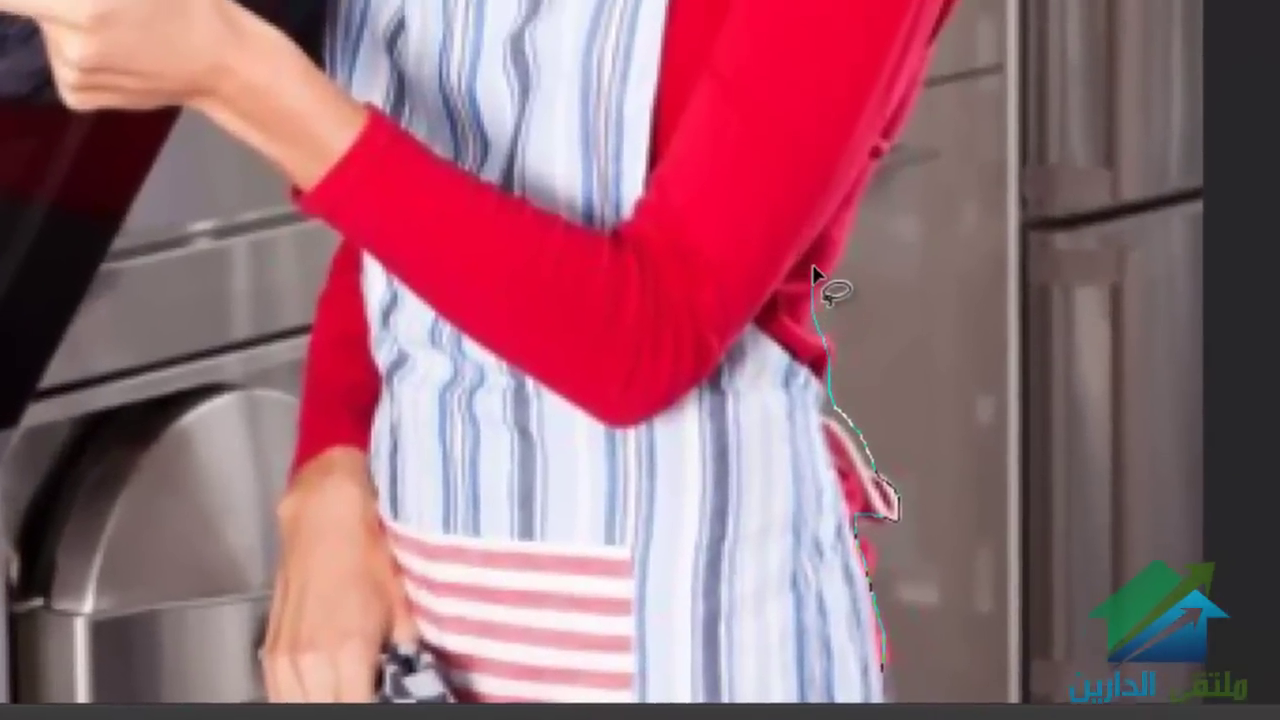
{"action": "mouse_move", "coordinate": [812, 264]}
{"action": "left_mouse_down"}
{"action": "mouse_move", "coordinate": [946, 416]}
{"action": "mouse_move", "coordinate": [670, 160]}
{"action": "mouse_move", "coordinate": [543, 100]}
{"action": "mouse_move", "coordinate": [366, 109]}
{"action": "mouse_move", "coordinate": [352, 172]}
{"action": "mouse_move", "coordinate": [369, 257]}
{"action": "mouse_move", "coordinate": [403, 286]}
{"action": "mouse_move", "coordinate": [408, 318]}
{"action": "mouse_move", "coordinate": [396, 322]}
{"action": "mouse_move", "coordinate": [540, 283]}
{"action": "mouse_move", "coordinate": [636, 508]}
{"action": "mouse_move", "coordinate": [501, 487]}
{"action": "mouse_move", "coordinate": [537, 660]}
{"action": "left_mouse_up"}
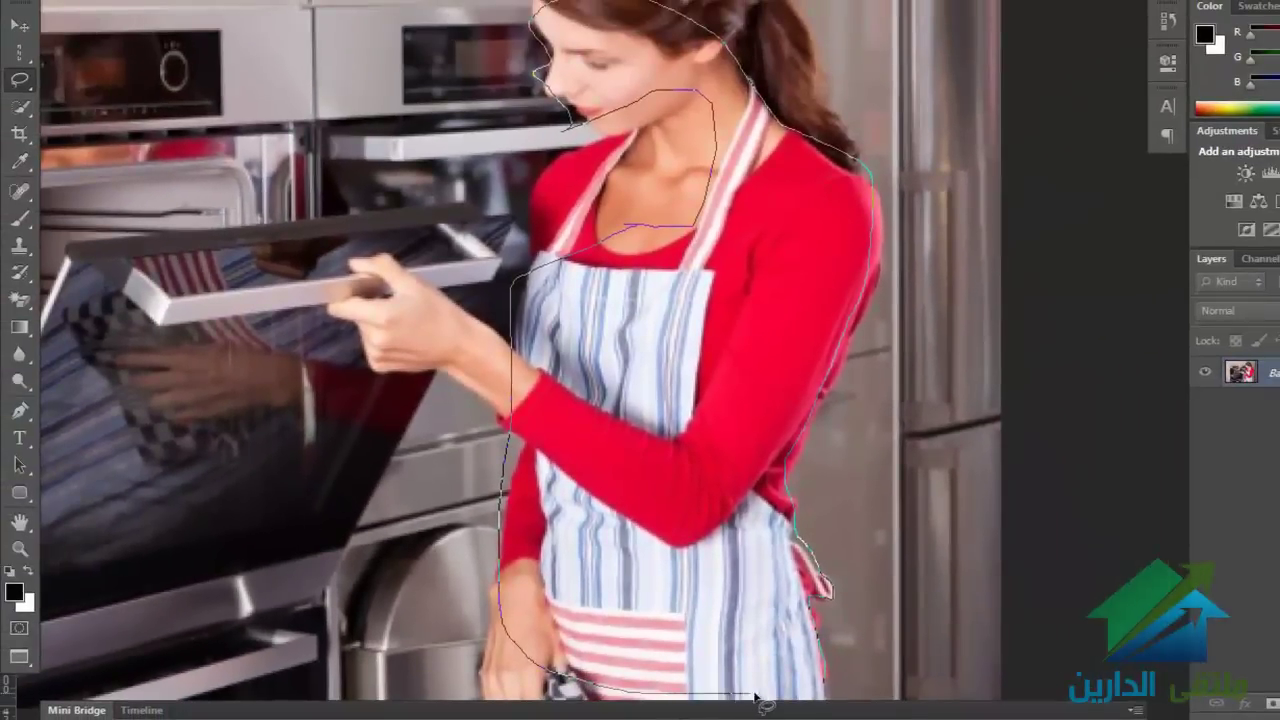
{"action": "left_click", "coordinate": [683, 225]}
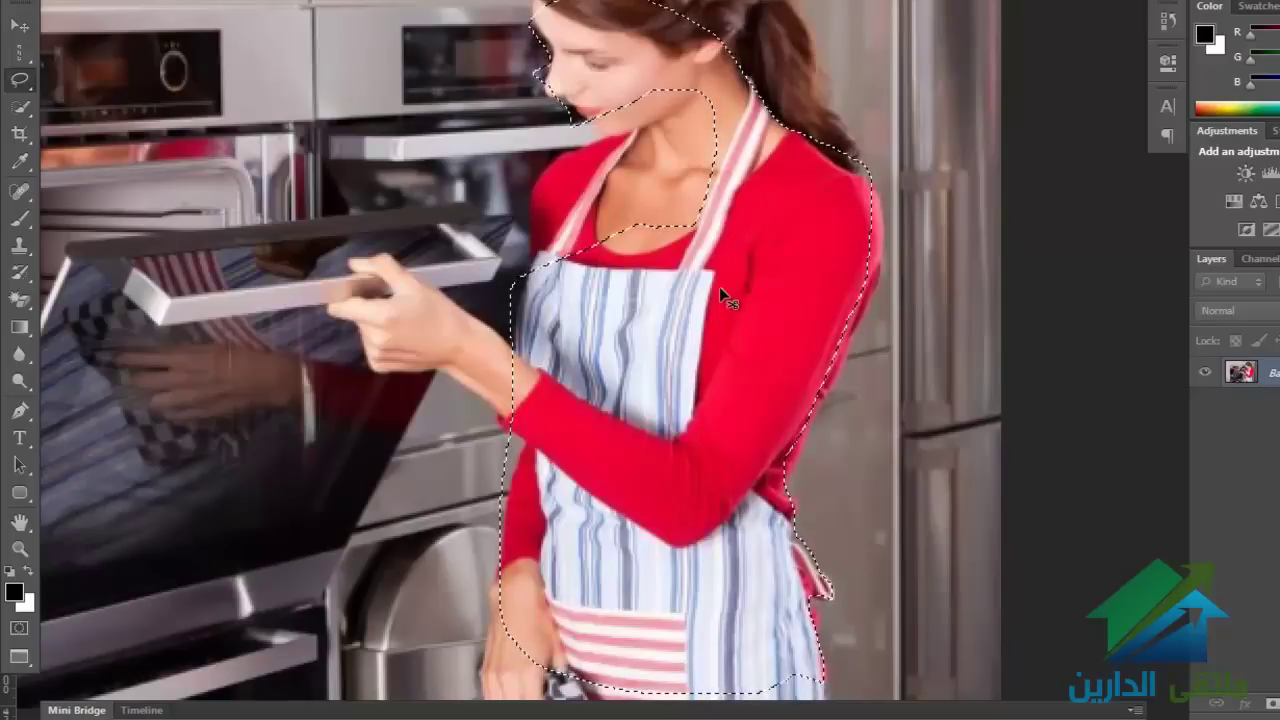
Step: Copy the selected woman to a new layer, offset it to compare, then undo and deselect
{"action": "key", "text": "ctrl+j"}
{"action": "mouse_move", "coordinate": [757, 340]}
{"action": "left_mouse_down"}
{"action": "mouse_move", "coordinate": [887, 483]}
{"action": "mouse_move", "coordinate": [818, 526]}
{"action": "mouse_move", "coordinate": [673, 466]}
{"action": "mouse_move", "coordinate": [581, 446]}
{"action": "mouse_move", "coordinate": [568, 387]}
{"action": "mouse_move", "coordinate": [595, 455]}
{"action": "mouse_move", "coordinate": [765, 398]}
{"action": "mouse_move", "coordinate": [747, 435]}
{"action": "mouse_move", "coordinate": [772, 420]}
{"action": "mouse_move", "coordinate": [737, 414]}
{"action": "left_mouse_up"}
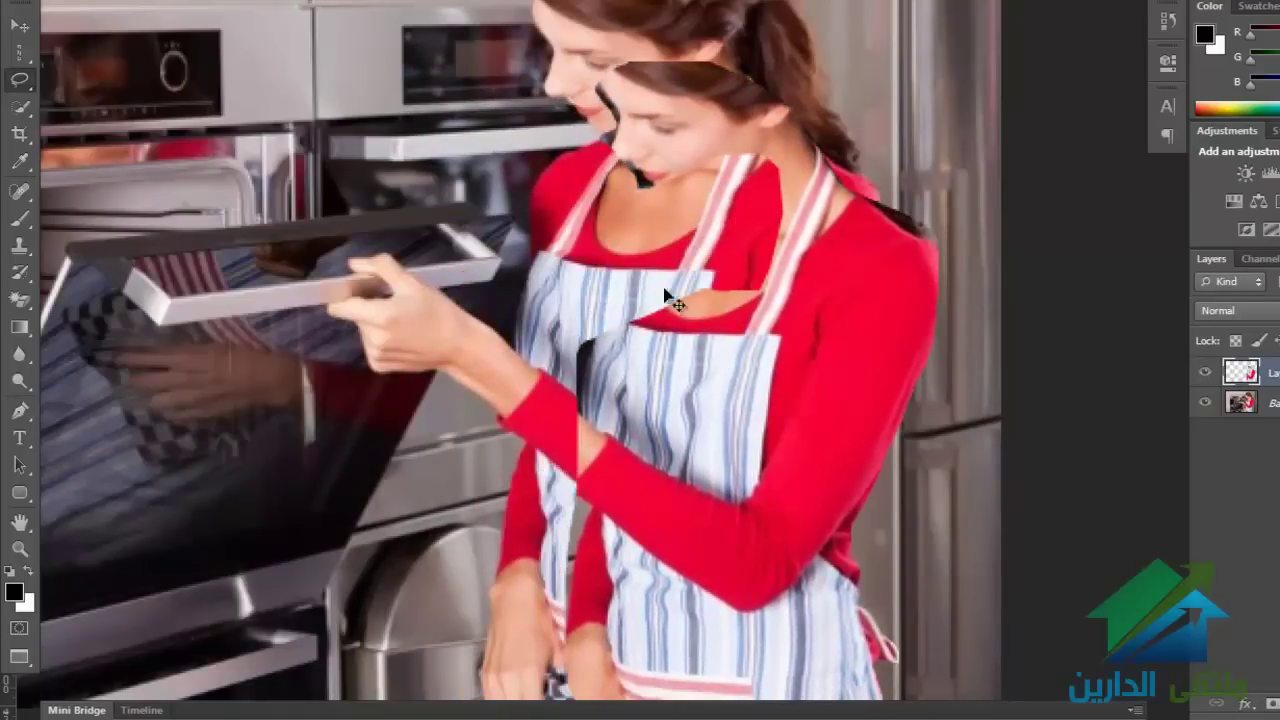
{"action": "mouse_move", "coordinate": [677, 294]}
{"action": "left_mouse_down"}
{"action": "mouse_move", "coordinate": [759, 375]}
{"action": "mouse_move", "coordinate": [660, 440]}
{"action": "left_mouse_up"}
{"action": "mouse_move", "coordinate": [895, 240]}
{"action": "left_mouse_down"}
{"action": "mouse_move", "coordinate": [947, 221]}
{"action": "mouse_move", "coordinate": [968, 136]}
{"action": "mouse_move", "coordinate": [832, 155]}
{"action": "left_mouse_up"}
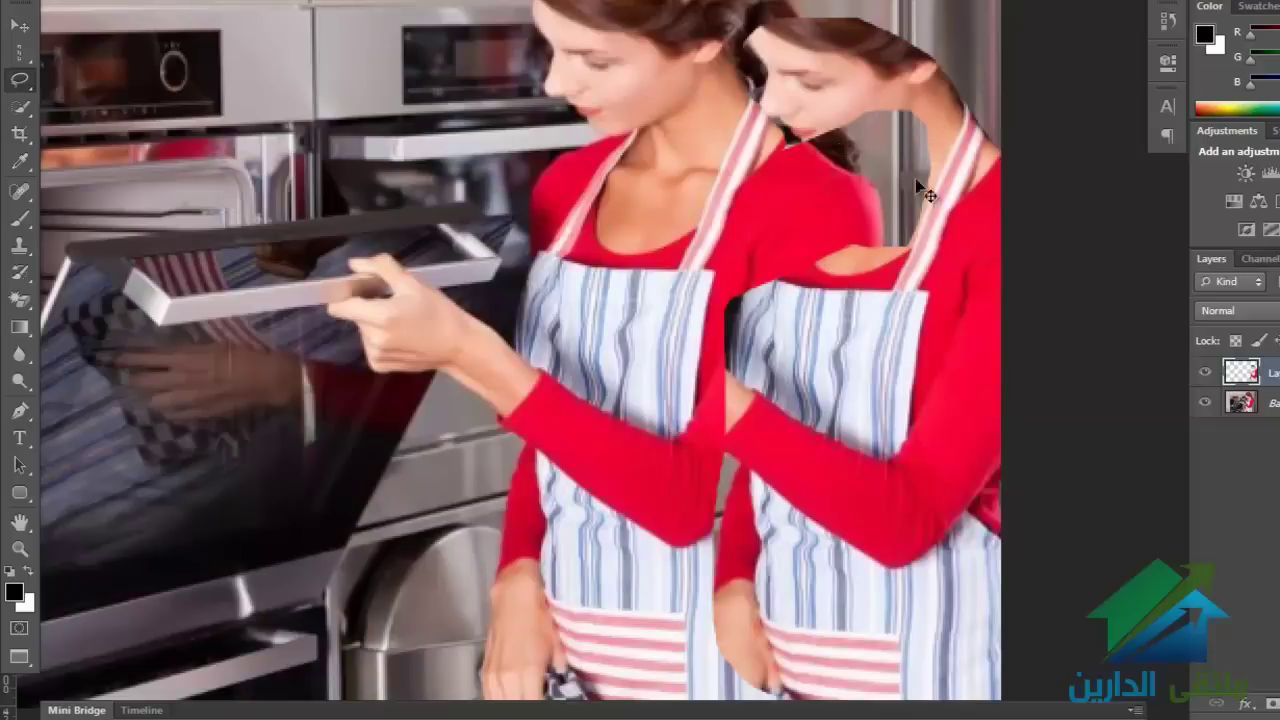
{"action": "mouse_move", "coordinate": [838, 440]}
{"action": "left_mouse_down"}
{"action": "mouse_move", "coordinate": [695, 432]}
{"action": "mouse_move", "coordinate": [558, 402]}
{"action": "left_mouse_up"}
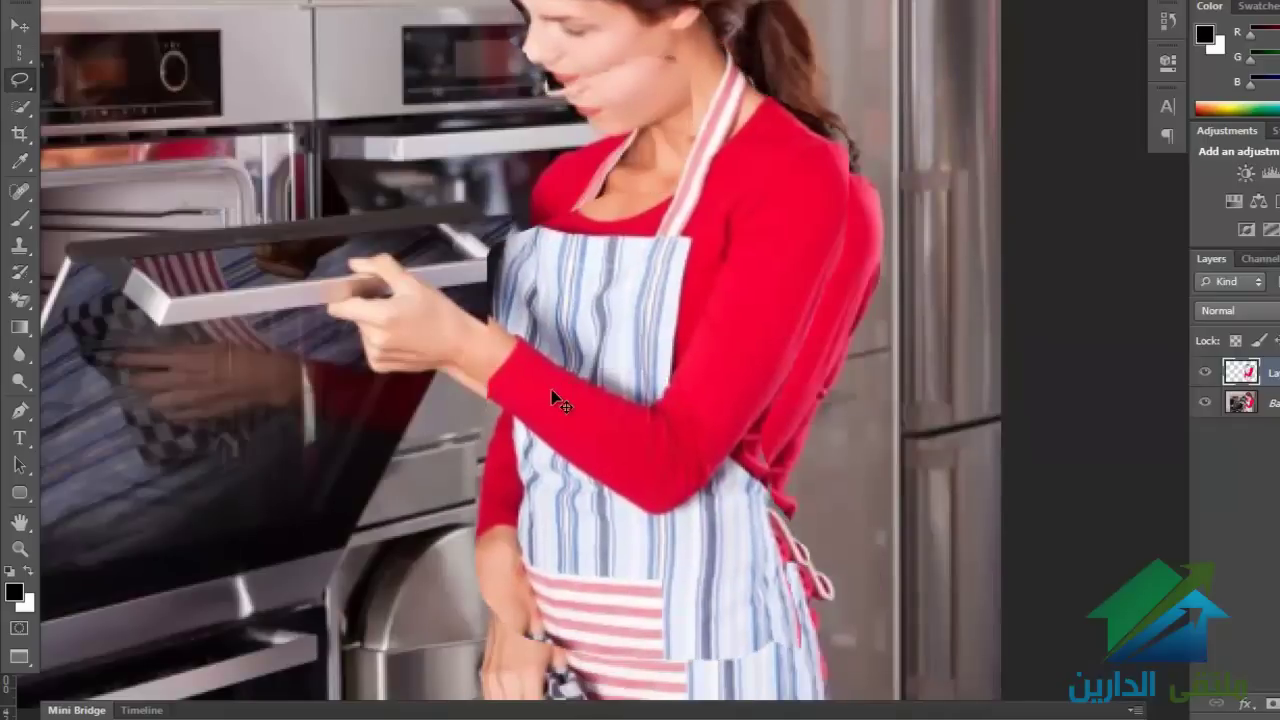
{"action": "left_click_drag", "start_coordinate": [623, 337], "coordinate": [686, 471]}
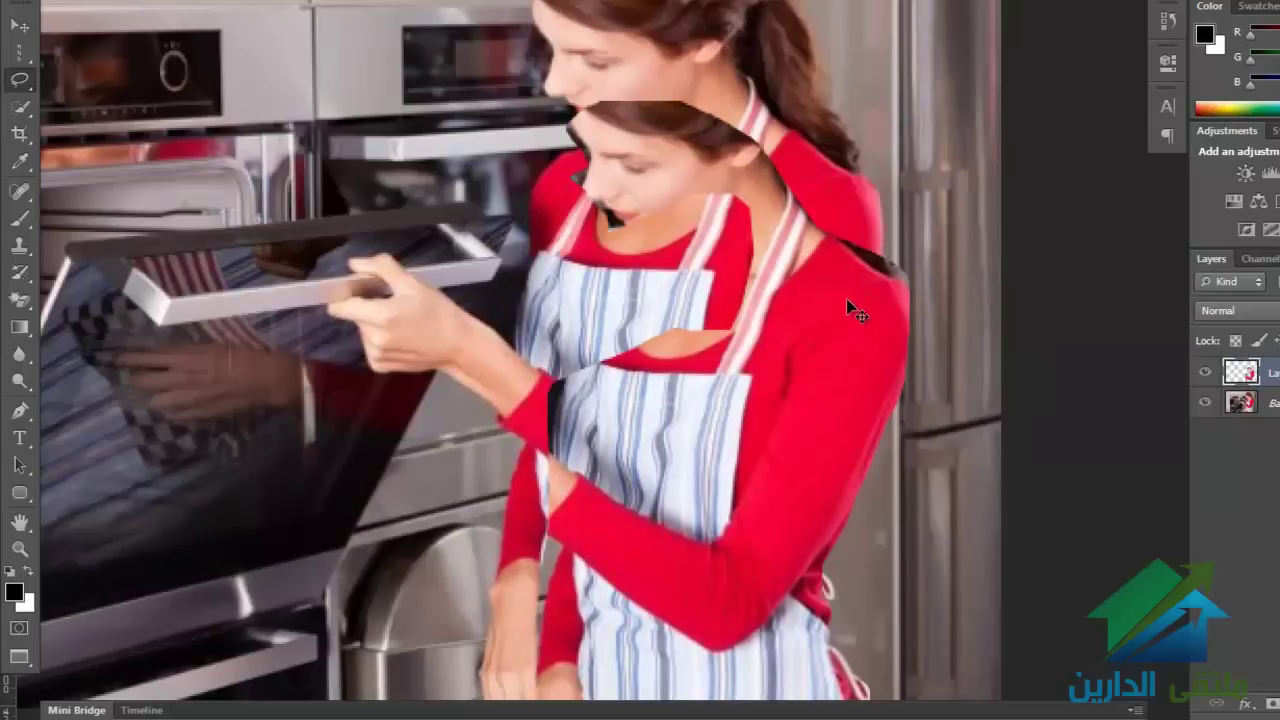
{"action": "key", "text": "ctrl+alt+z"}
{"action": "key", "text": "ctrl+alt+z"}
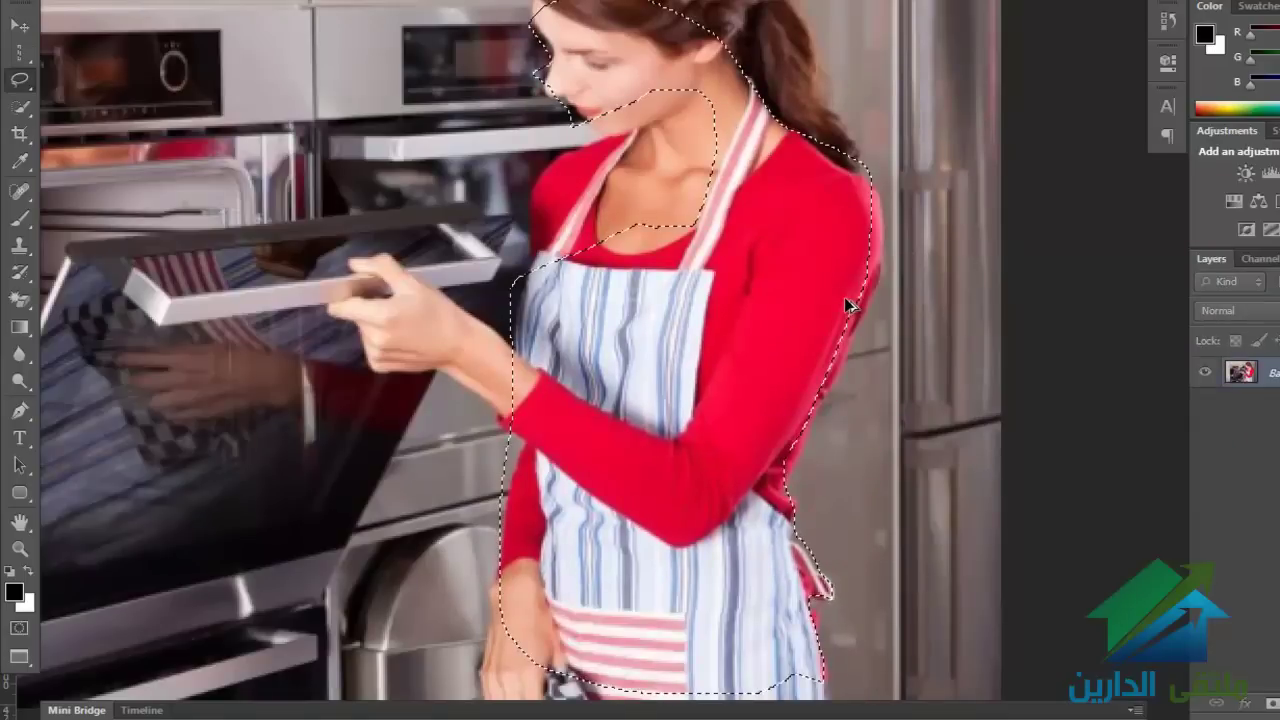
{"action": "key", "text": "ctrl+d"}
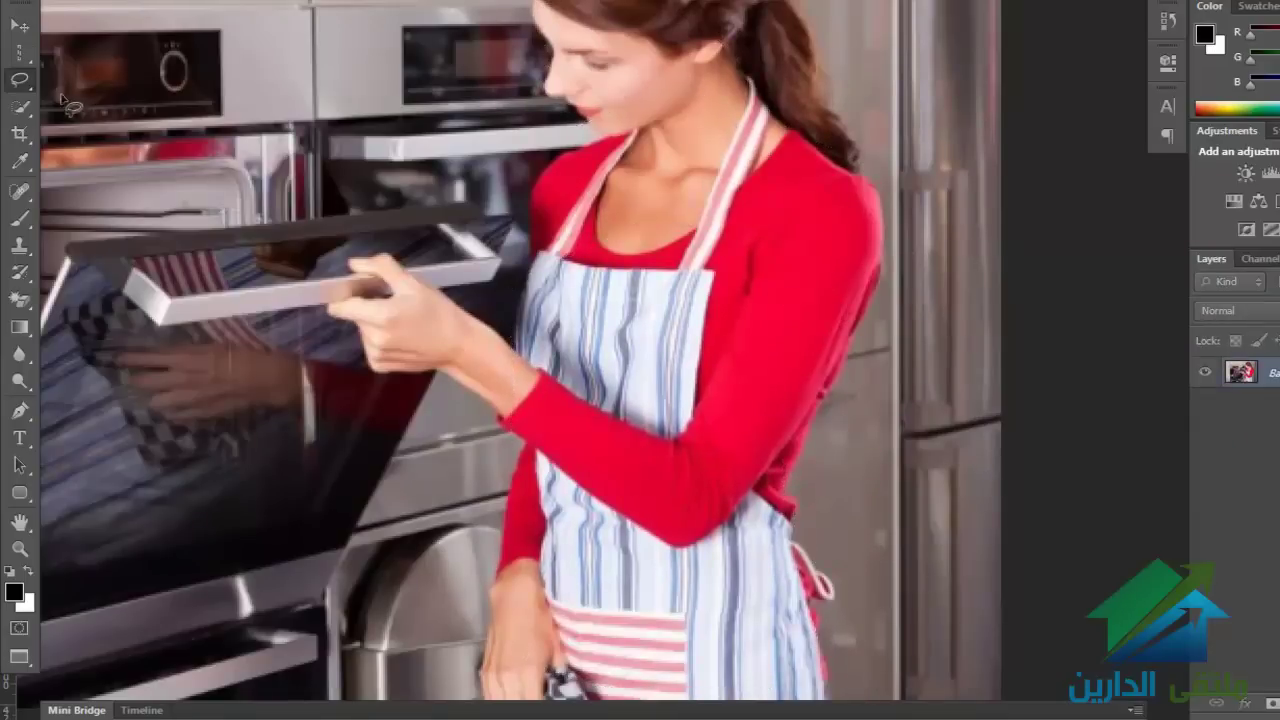
{"action": "right_click", "coordinate": [29, 86]}
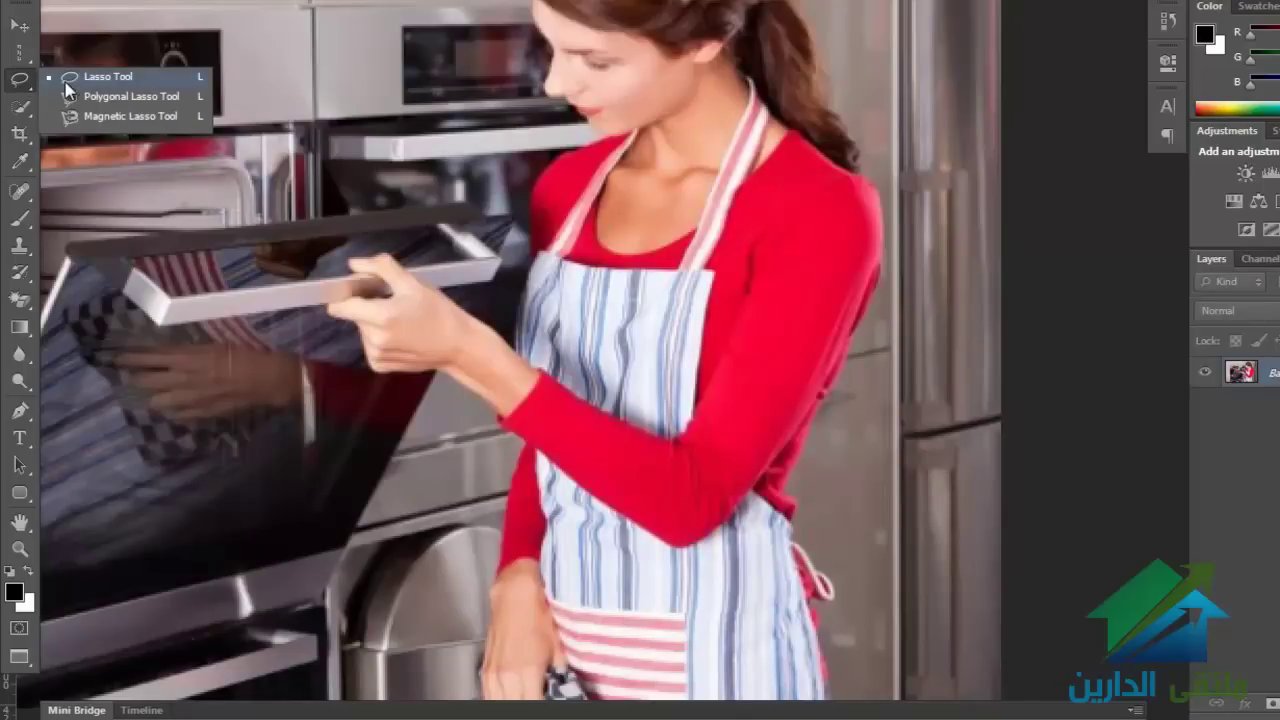
{"action": "left_click", "coordinate": [129, 114]}
{"action": "left_click", "coordinate": [598, 232]}
{"action": "mouse_move", "coordinate": [1066, 410]}
{"action": "left_mouse_down"}
{"action": "mouse_move", "coordinate": [458, 75]}
{"action": "mouse_move", "coordinate": [478, 230]}
{"action": "mouse_move", "coordinate": [635, 266]}
{"action": "mouse_move", "coordinate": [803, 242]}
{"action": "left_mouse_up"}
{"action": "double_click", "coordinate": [808, 260]}
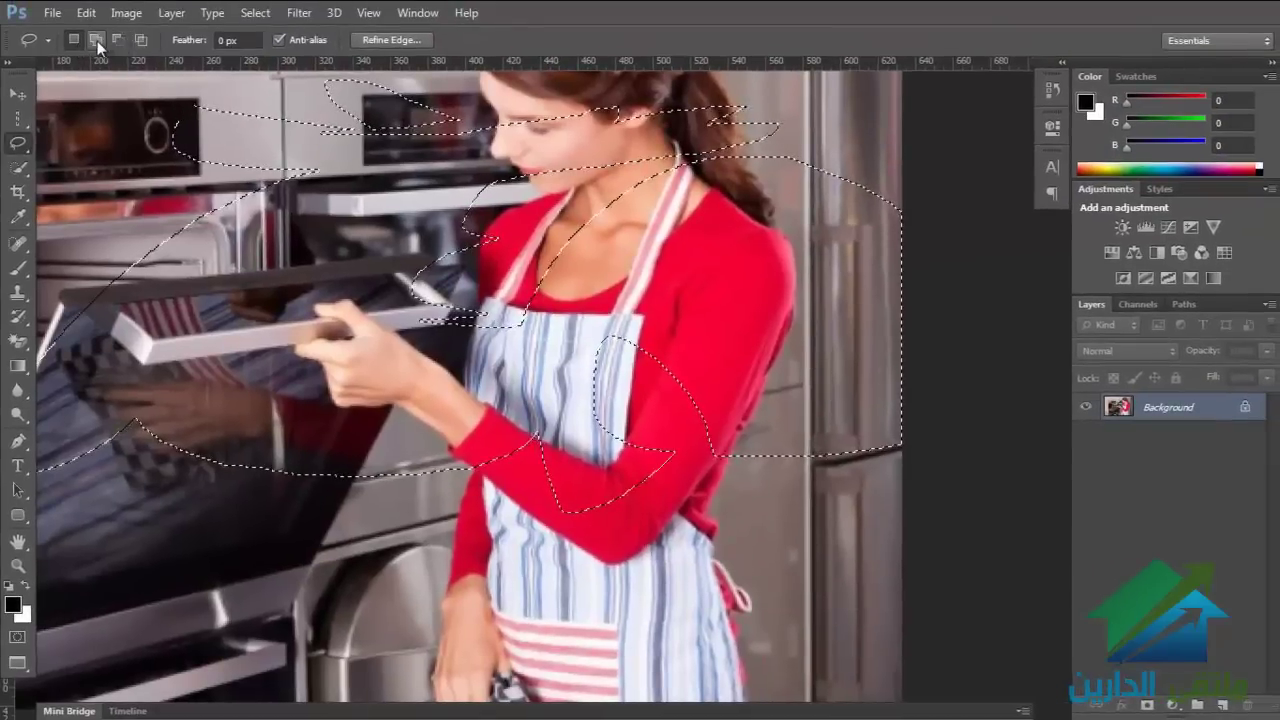
{"action": "left_click", "coordinate": [97, 41]}
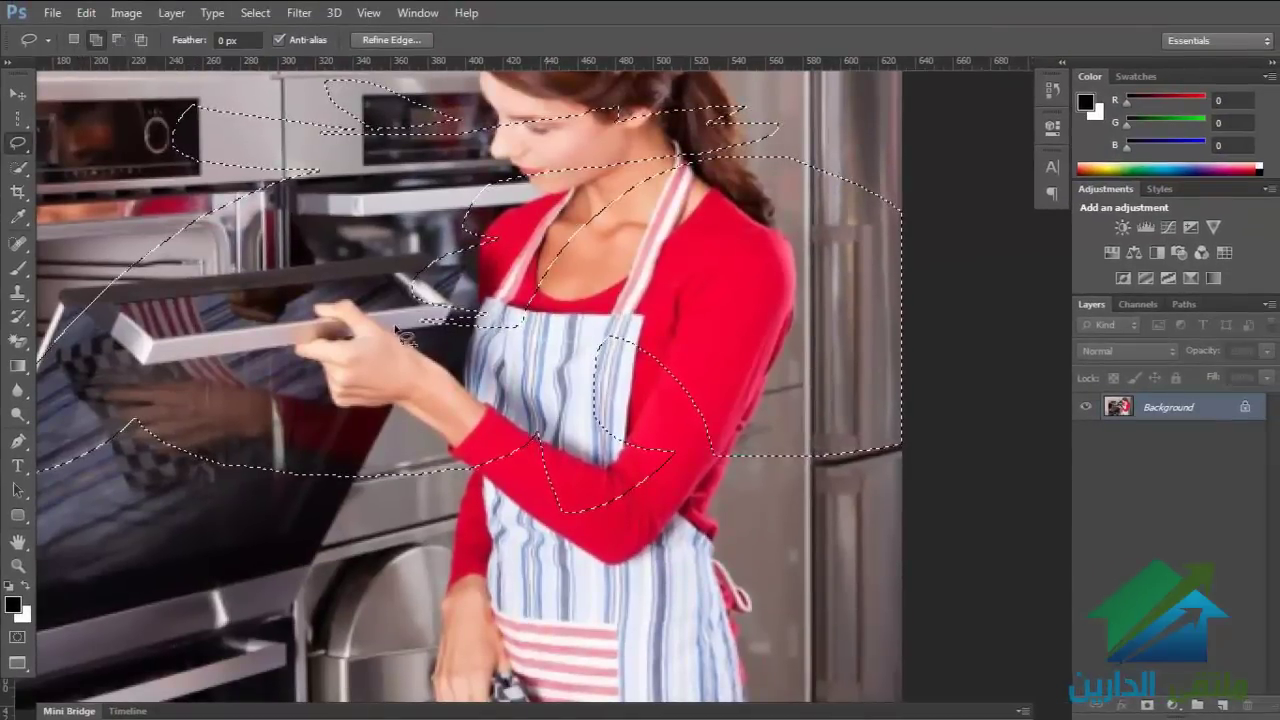
{"action": "left_click_drag", "start_coordinate": [185, 540], "coordinate": [180, 520]}
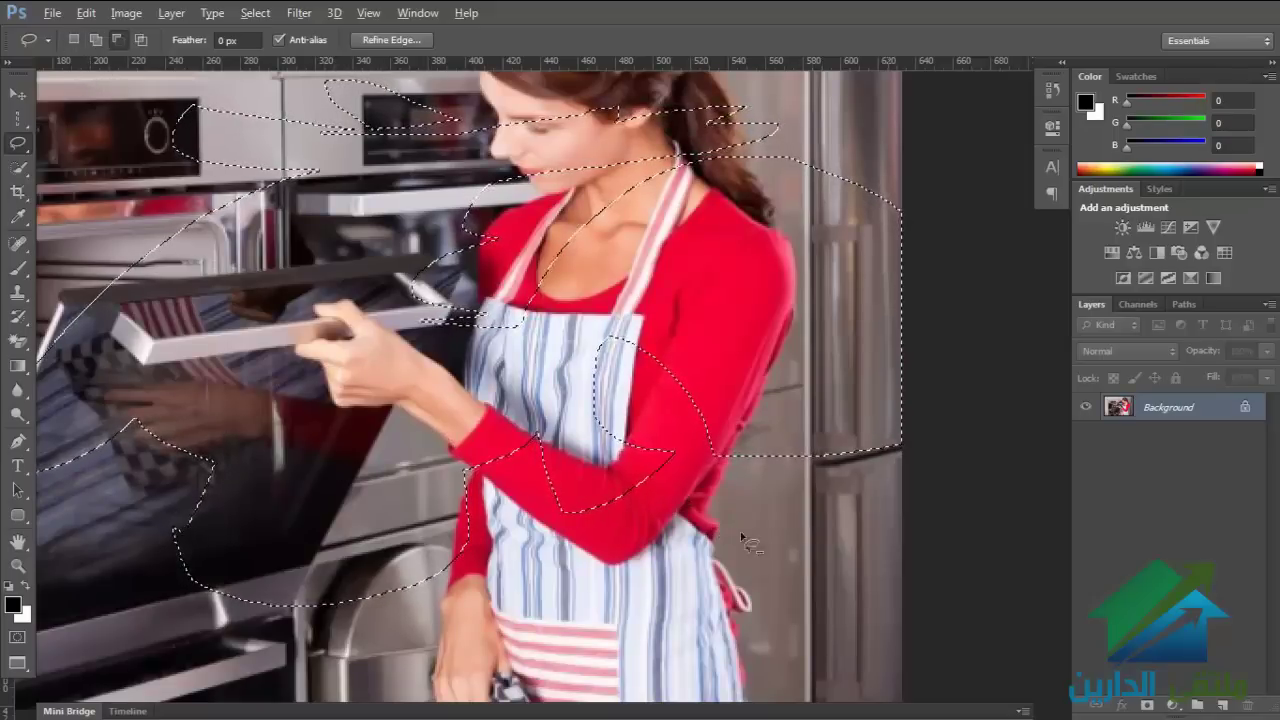
{"action": "mouse_move", "coordinate": [812, 518]}
{"action": "left_mouse_down"}
{"action": "mouse_move", "coordinate": [555, 285]}
{"action": "mouse_move", "coordinate": [740, 540]}
{"action": "left_mouse_up"}
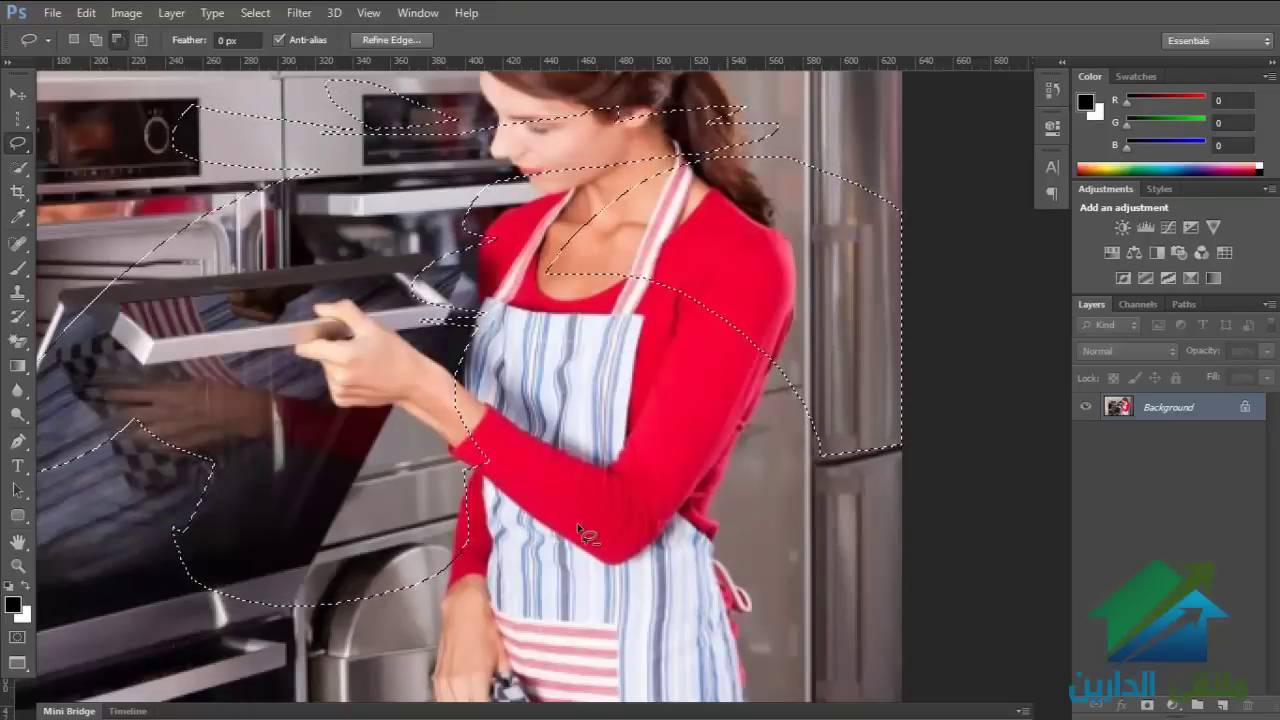
{"action": "left_click_drag", "start_coordinate": [447, 572], "coordinate": [446, 591]}
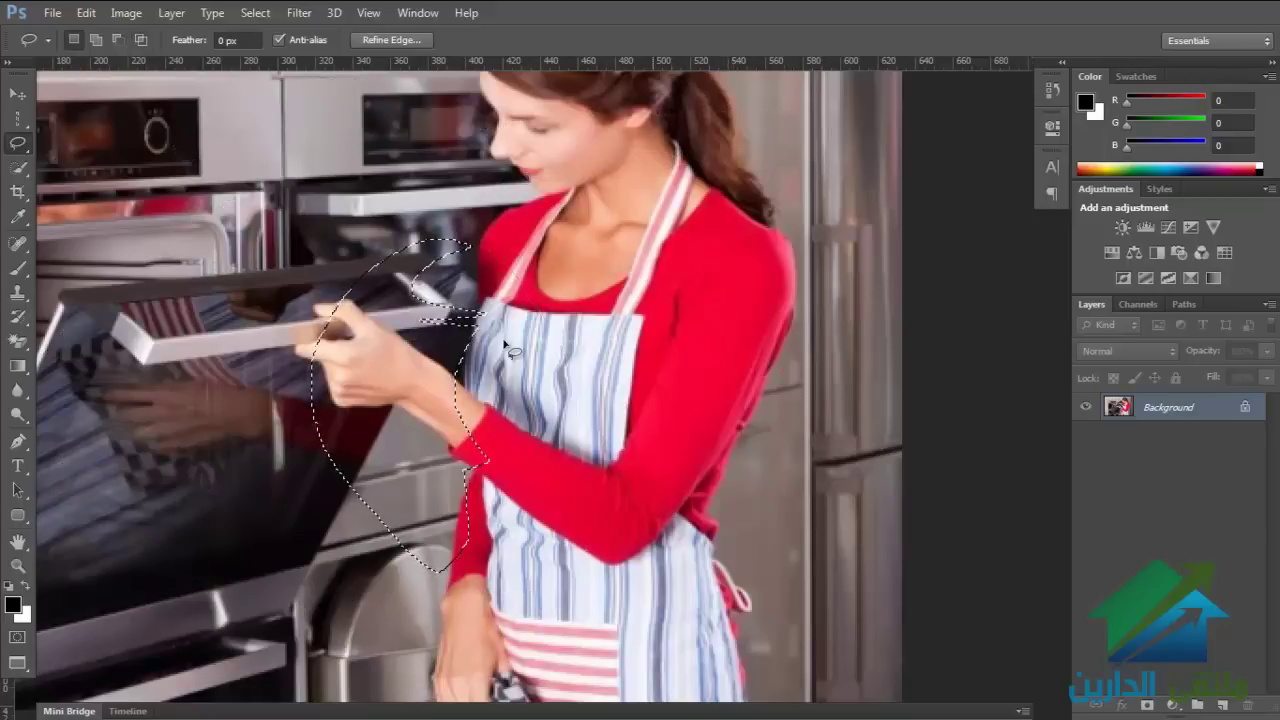
{"action": "left_click", "coordinate": [555, 360]}
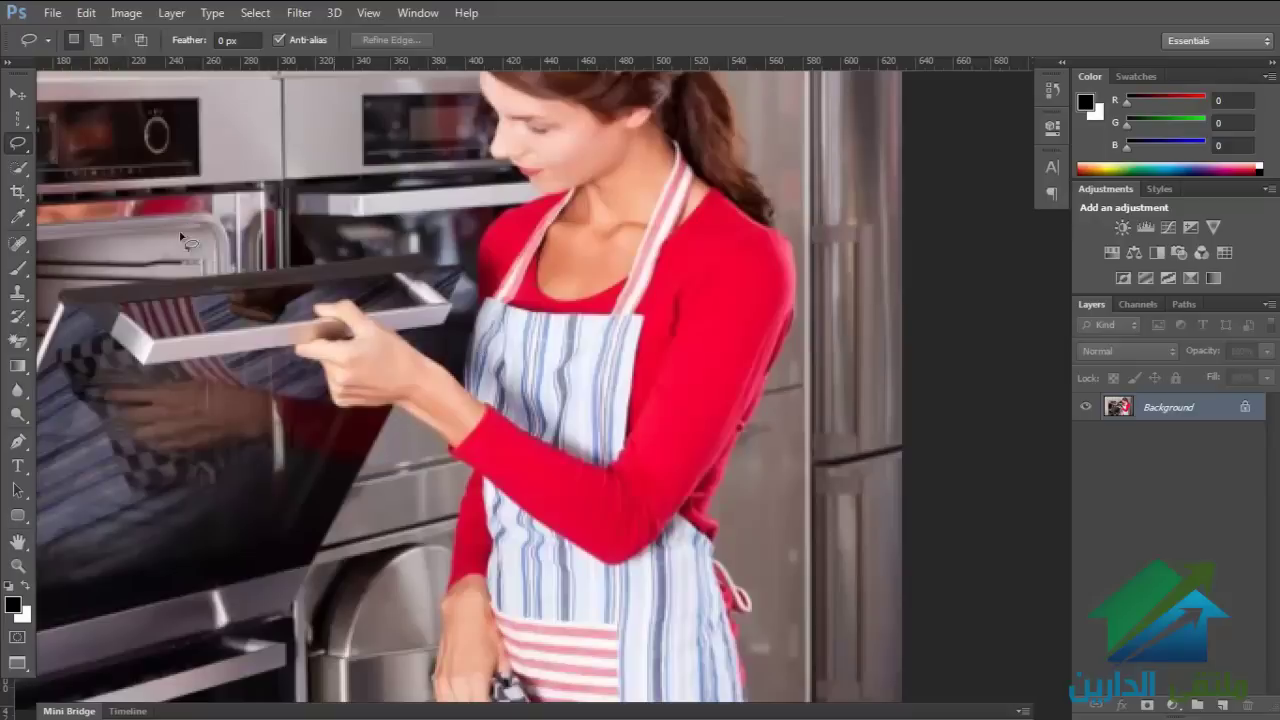
Step: Switch to the Polygonal Lasso Tool and place outline corners down to the elbow
{"action": "right_click", "coordinate": [24, 145]}
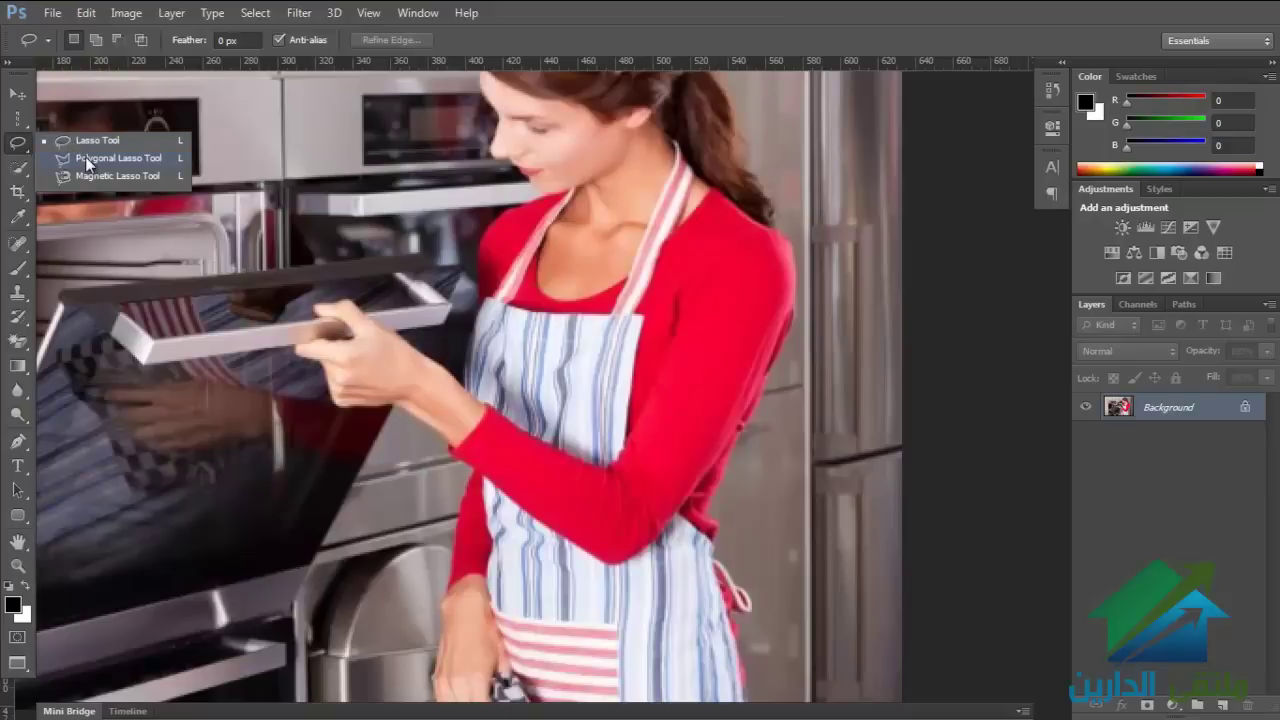
{"action": "left_click", "coordinate": [88, 163]}
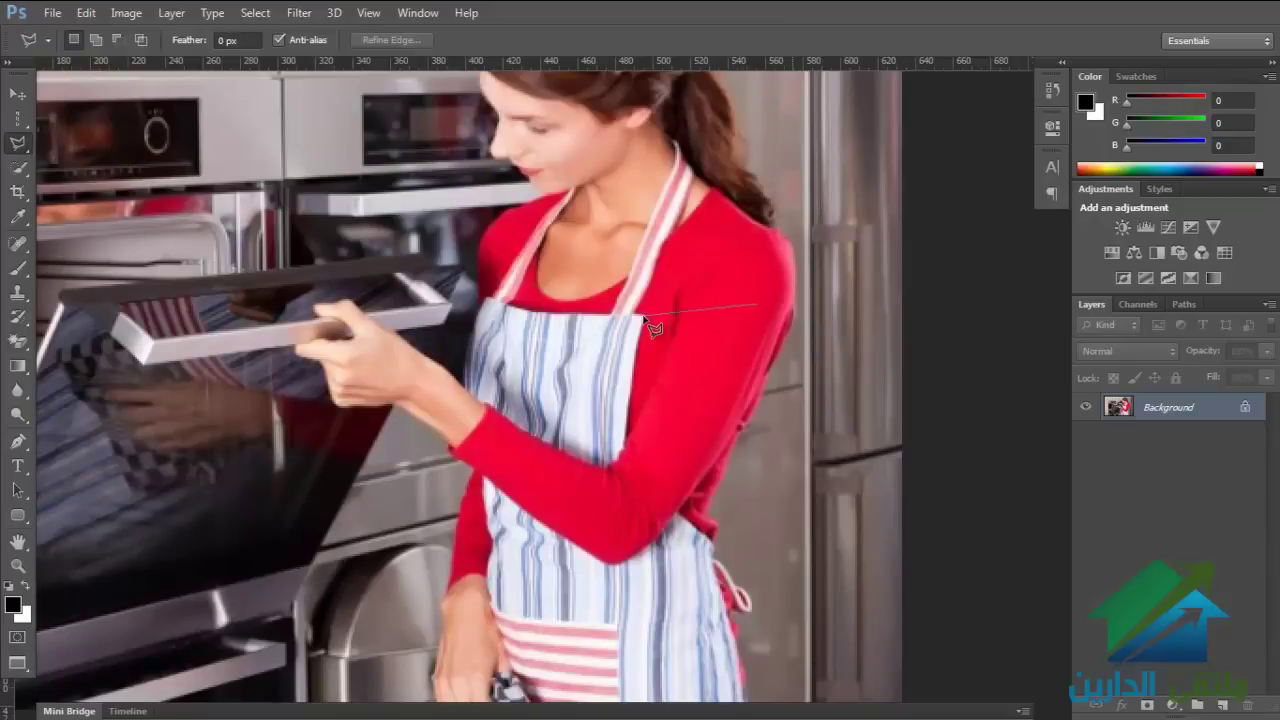
{"action": "left_click", "coordinate": [754, 309]}
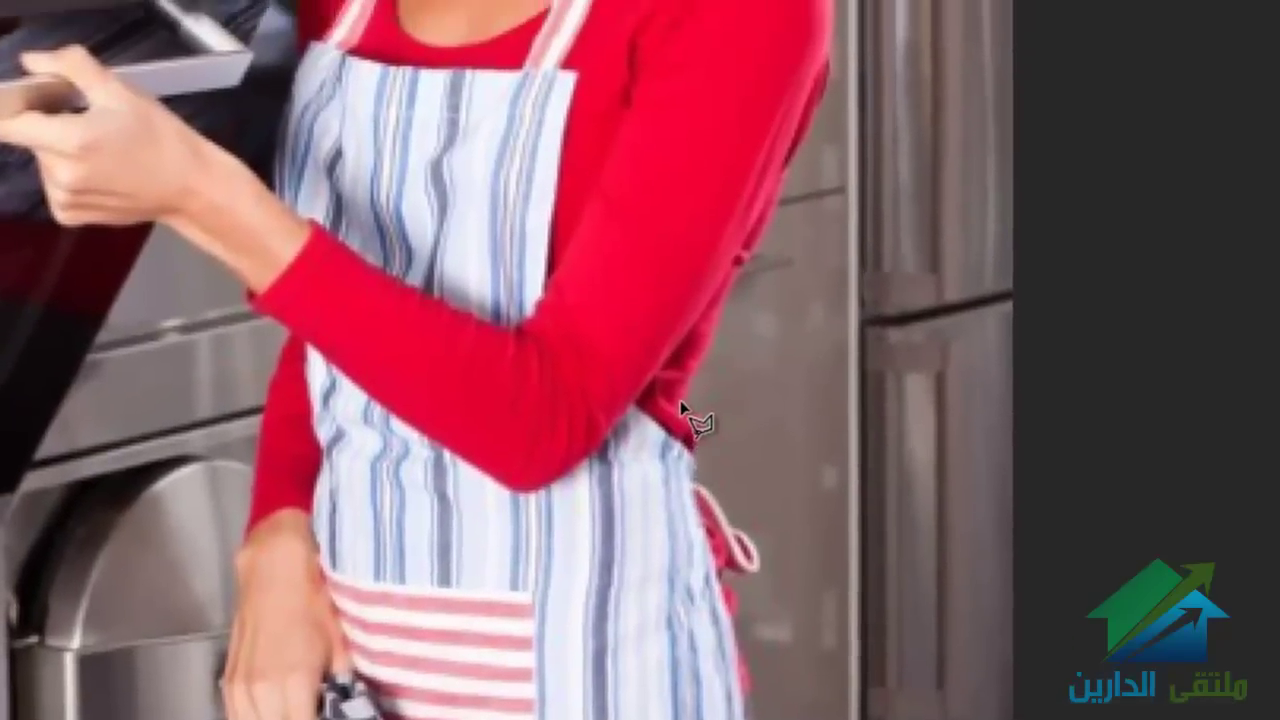
{"action": "left_click", "coordinate": [680, 405]}
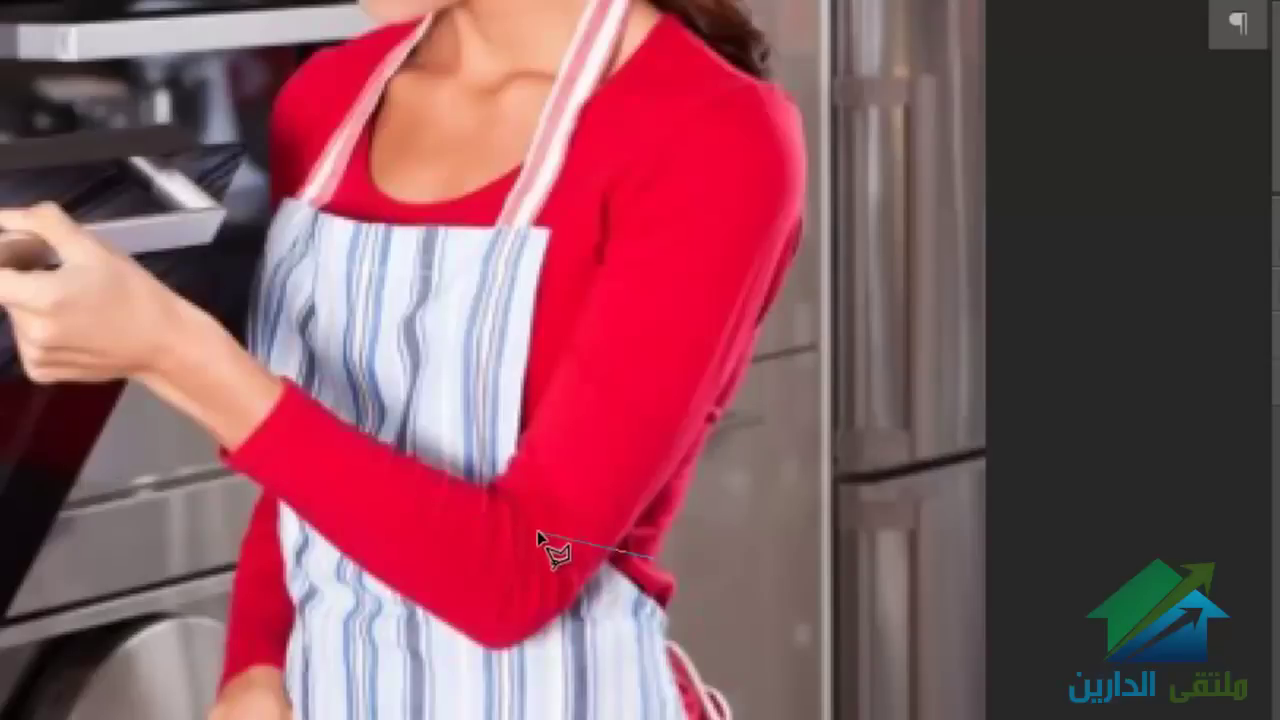
Step: Extend the polygon outline over the head, close it, and copy the woman to Layer 1
{"action": "scroll", "coordinate": [300, 60], "scroll_direction": "left", "scroll_amount": 3}
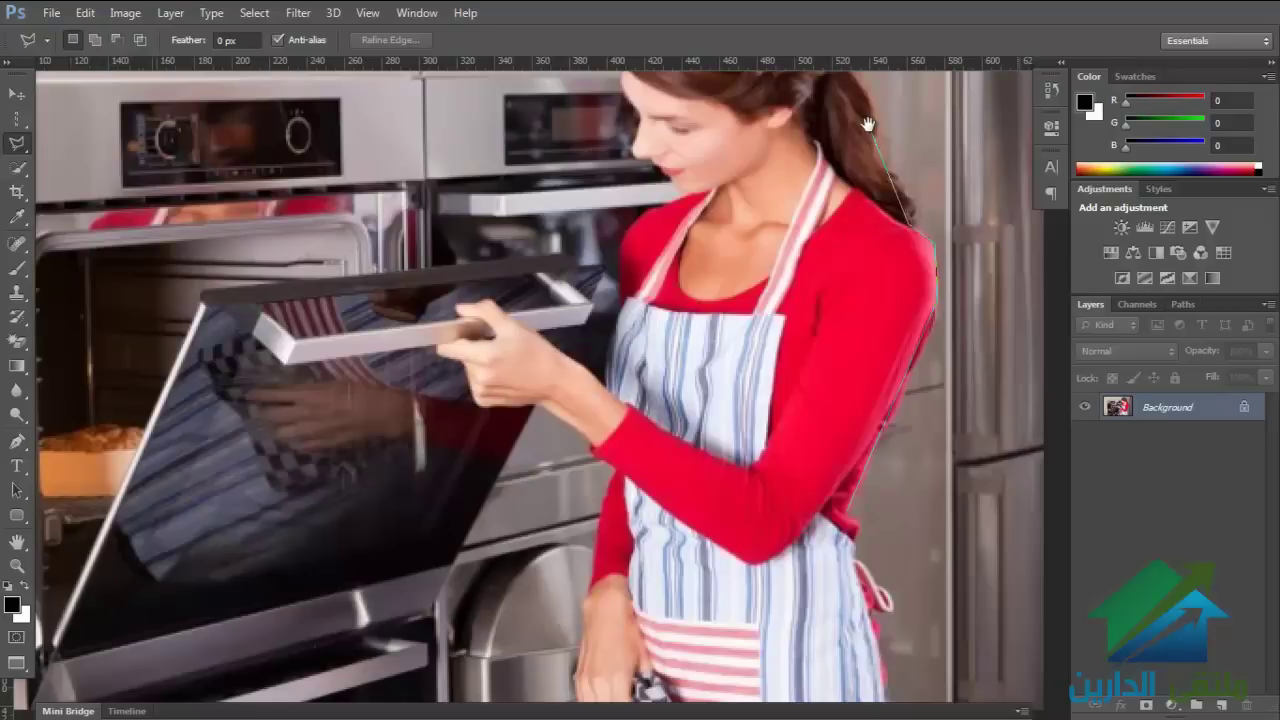
{"action": "mouse_move", "coordinate": [847, 108]}
{"action": "left_mouse_down"}
{"action": "mouse_move", "coordinate": [780, 254]}
{"action": "mouse_move", "coordinate": [730, 302]}
{"action": "mouse_move", "coordinate": [737, 317]}
{"action": "left_mouse_up"}
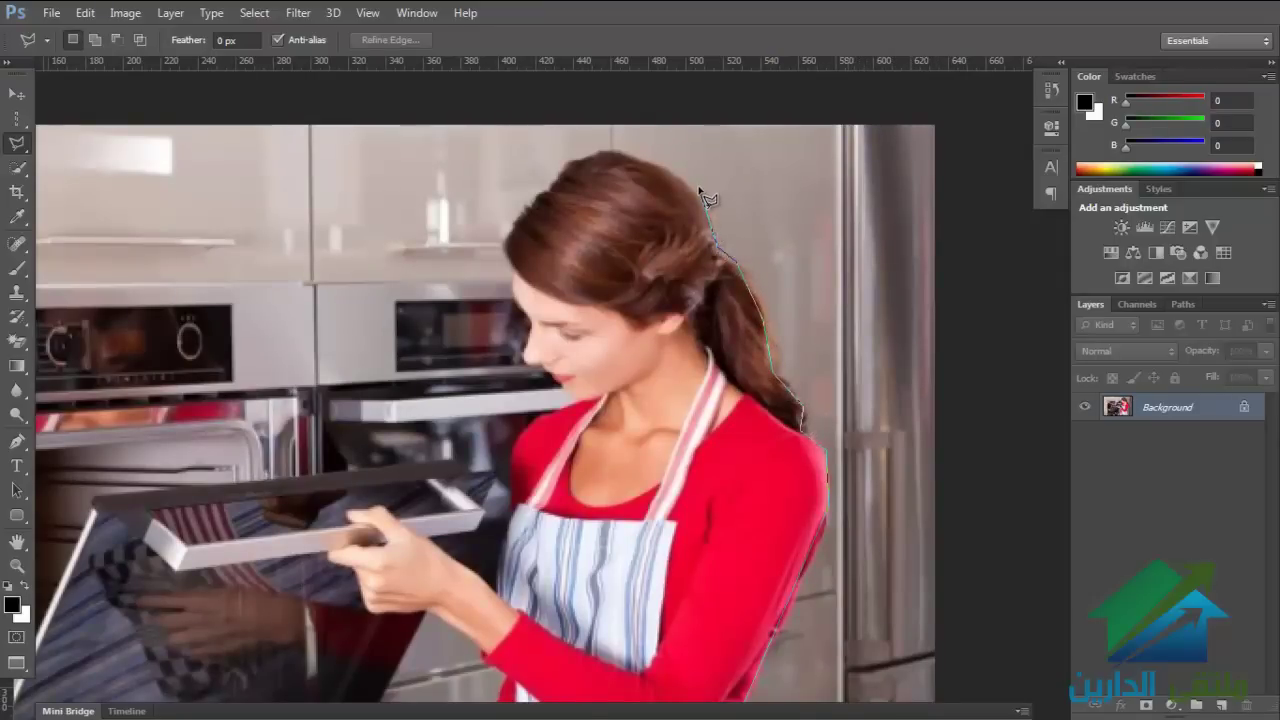
{"action": "mouse_move", "coordinate": [706, 197]}
{"action": "left_mouse_down"}
{"action": "mouse_move", "coordinate": [626, 149]}
{"action": "mouse_move", "coordinate": [600, 149]}
{"action": "mouse_move", "coordinate": [510, 207]}
{"action": "left_mouse_up"}
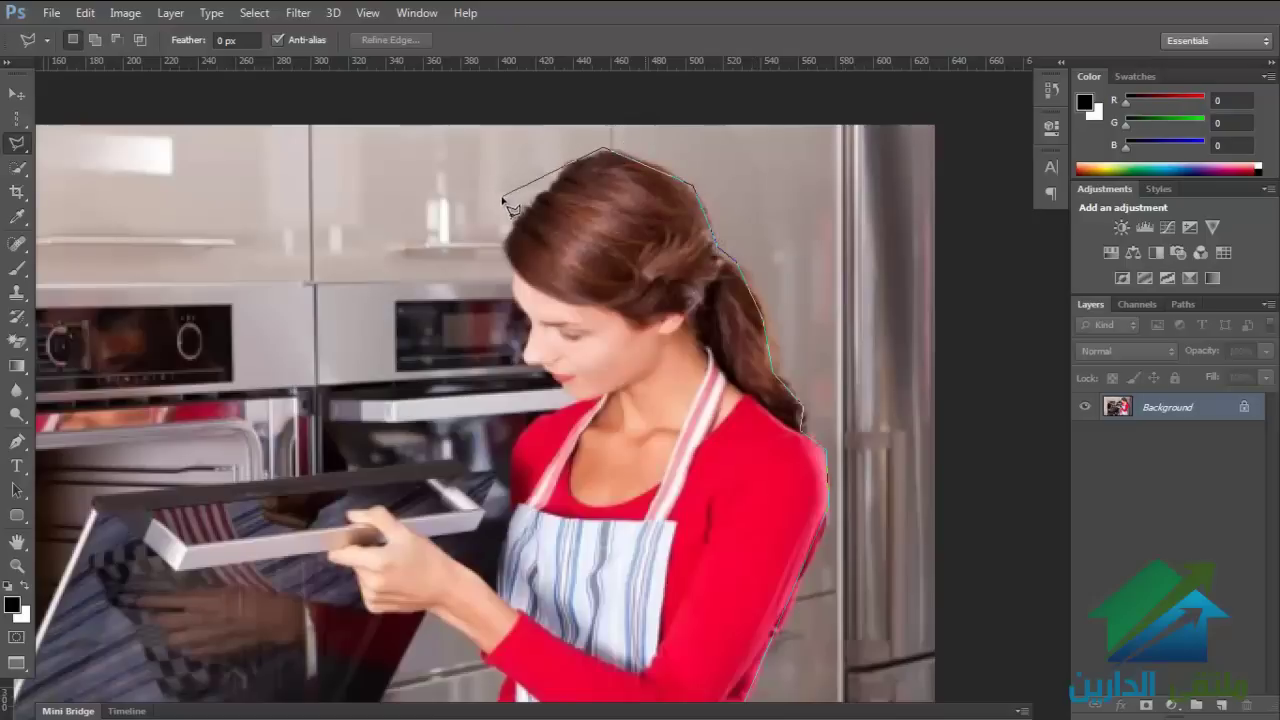
{"action": "left_click", "coordinate": [510, 232]}
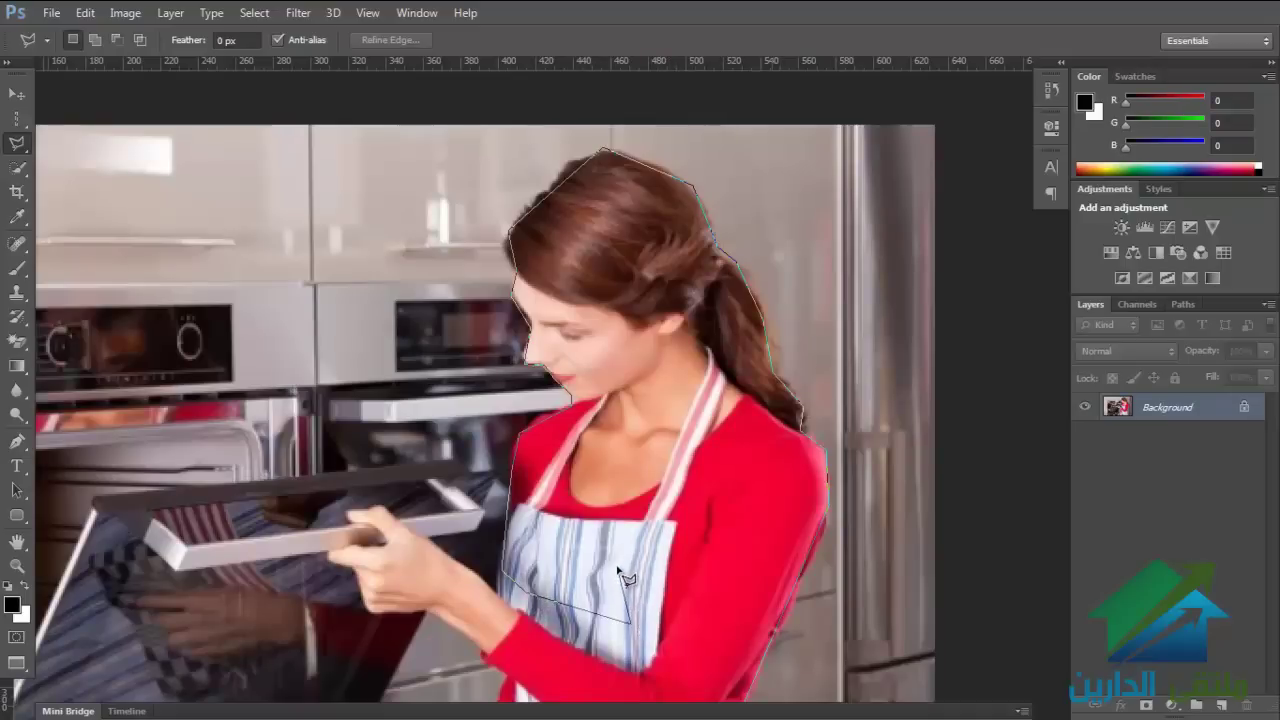
{"action": "double_click", "coordinate": [677, 651]}
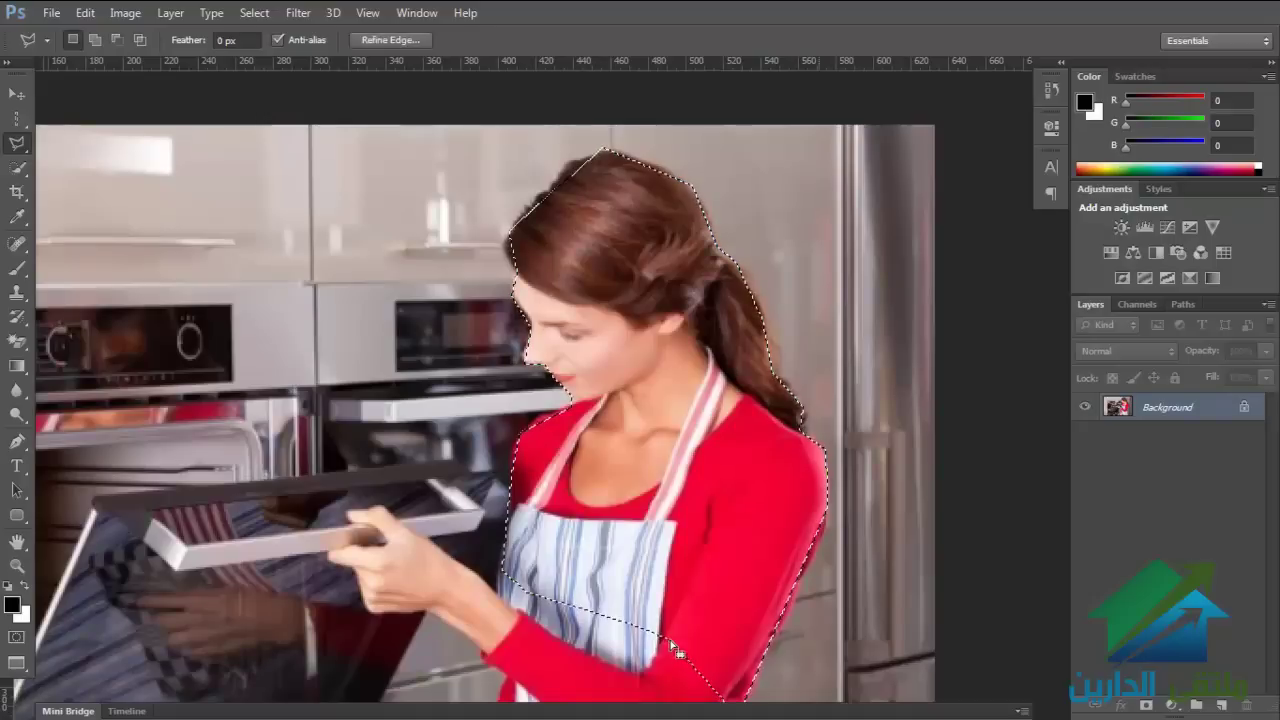
{"action": "mouse_move", "coordinate": [648, 480]}
{"action": "left_mouse_down"}
{"action": "mouse_move", "coordinate": [618, 474]}
{"action": "mouse_move", "coordinate": [659, 481]}
{"action": "mouse_move", "coordinate": [410, 358]}
{"action": "left_mouse_up"}
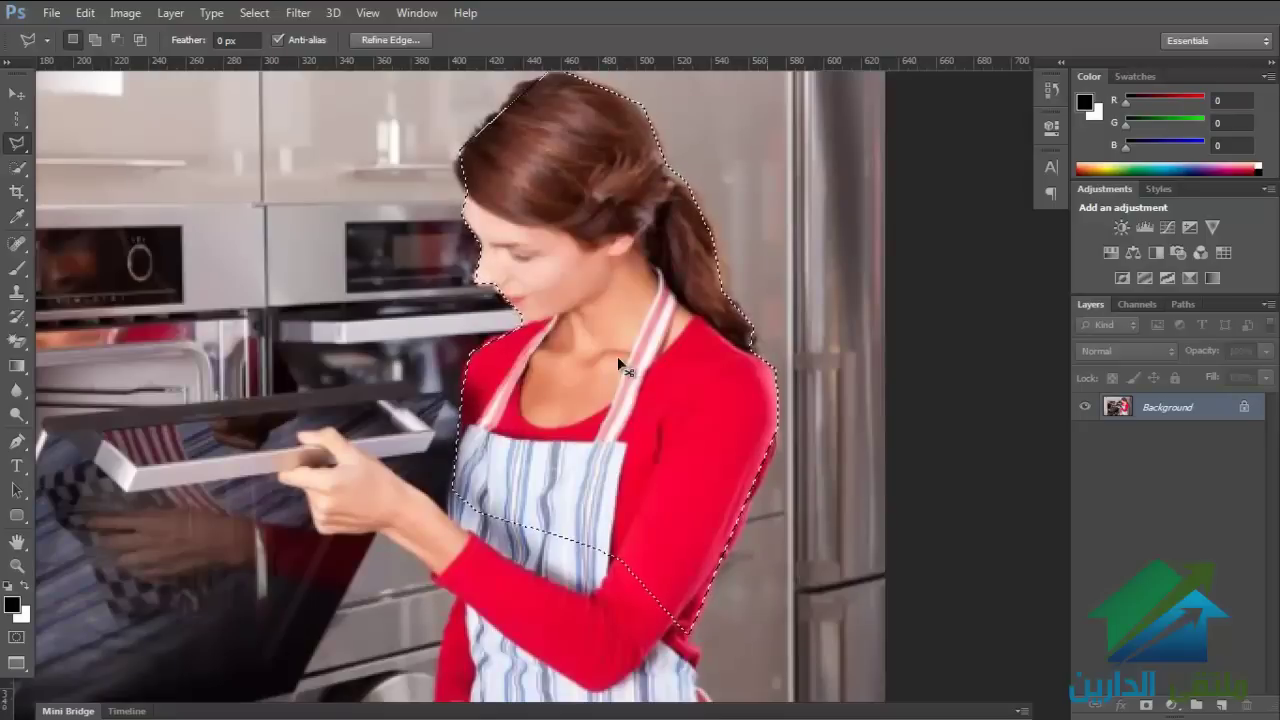
{"action": "key", "text": "ctrl+j"}
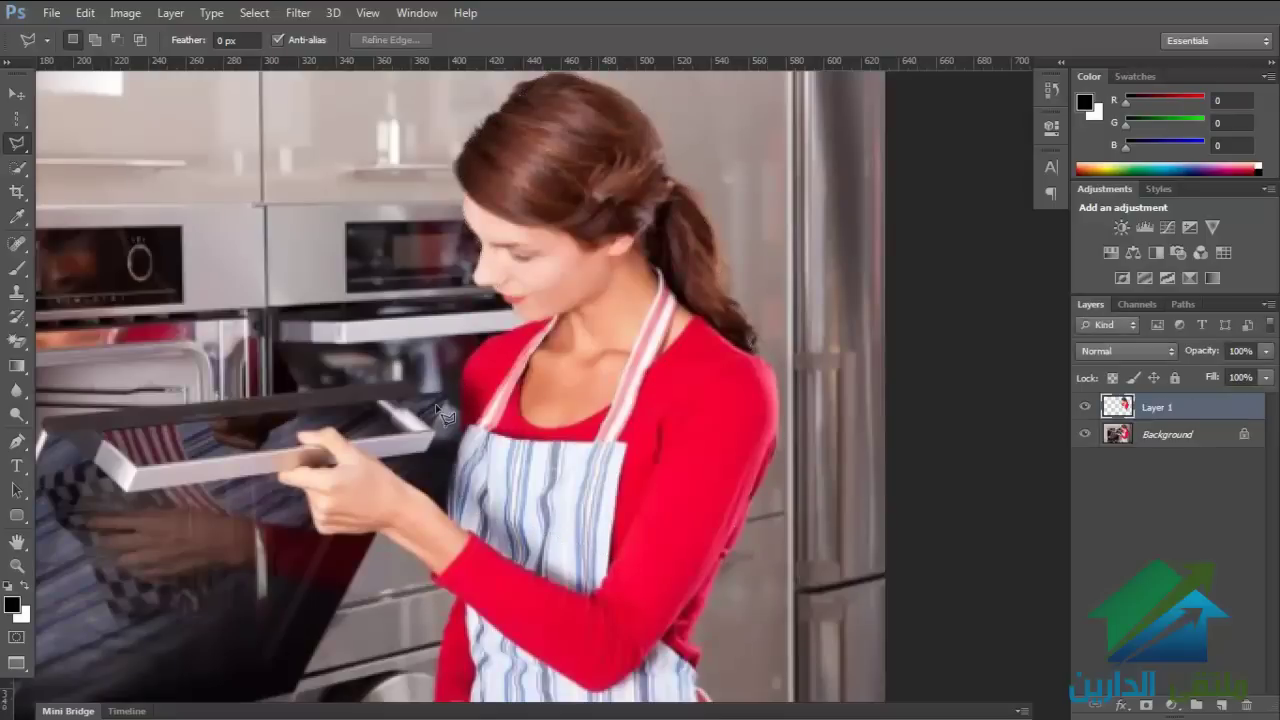
Step: Drag the Layer 1 woman copy left beside the original, then delete Layer 1
{"action": "key", "text": "v"}
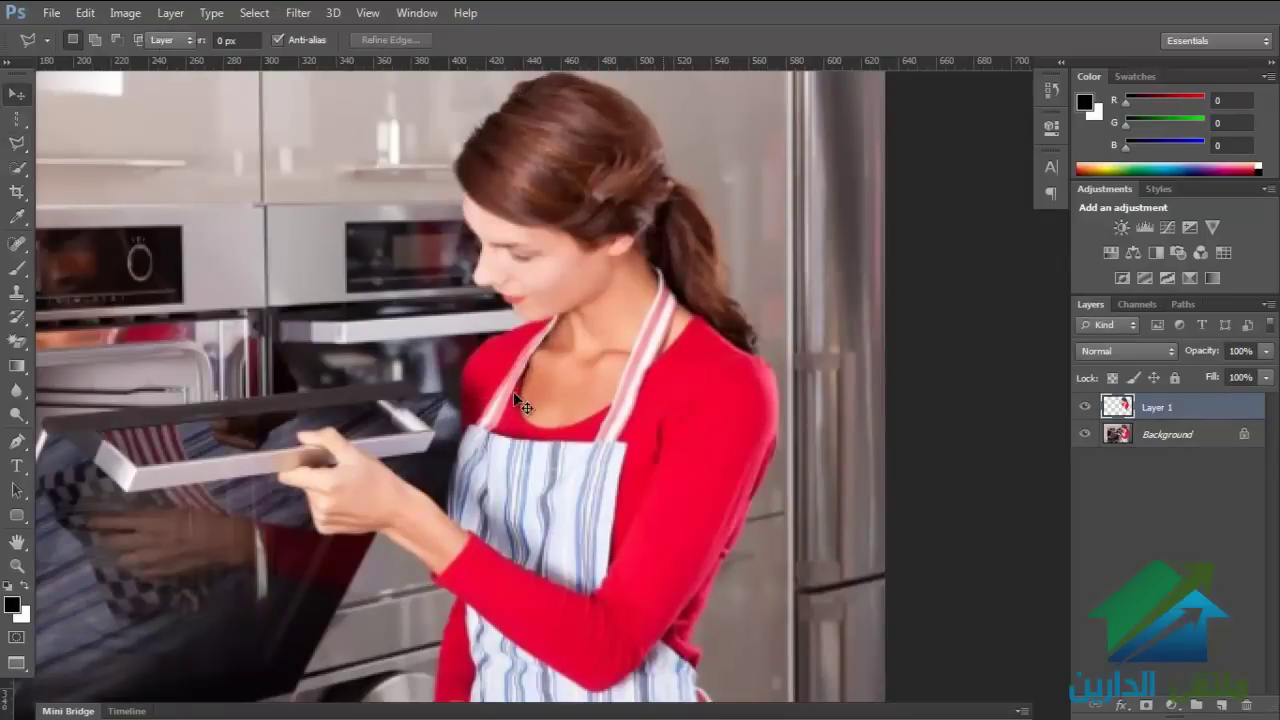
{"action": "mouse_move", "coordinate": [572, 400]}
{"action": "left_mouse_down"}
{"action": "mouse_move", "coordinate": [212, 403]}
{"action": "mouse_move", "coordinate": [494, 437]}
{"action": "left_mouse_up"}
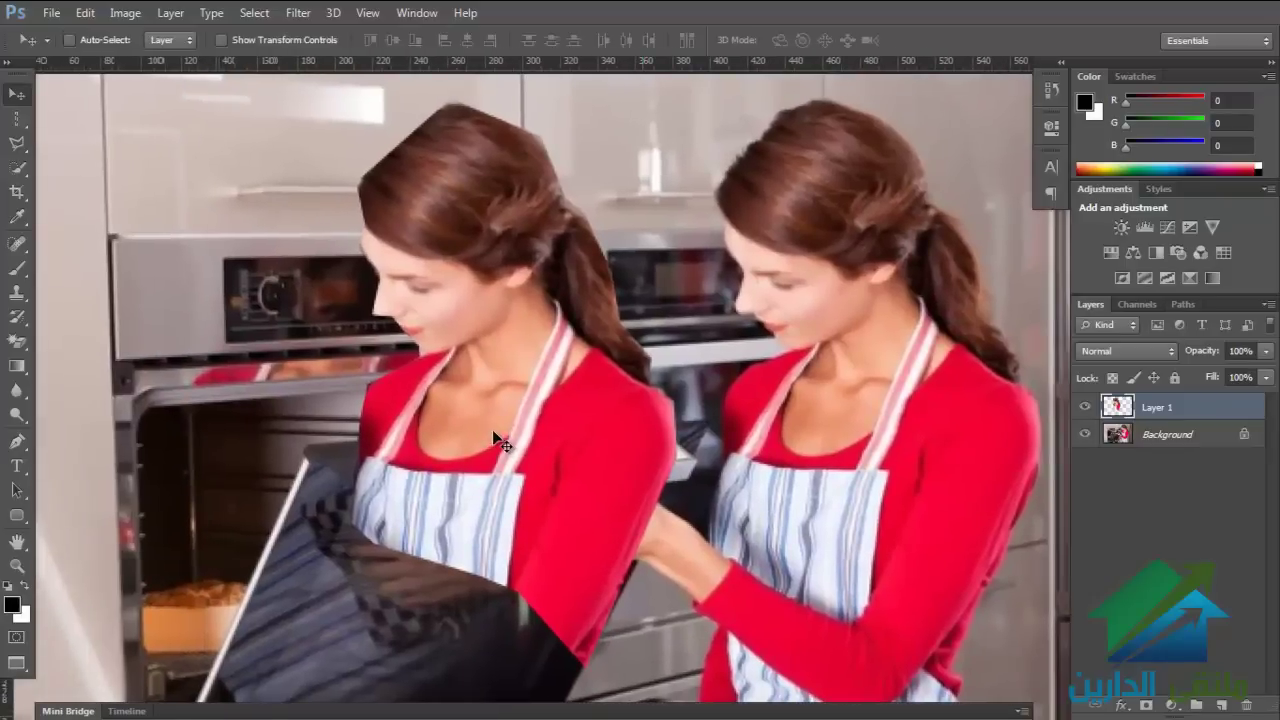
{"action": "left_click_drag", "start_coordinate": [482, 390], "coordinate": [401, 419]}
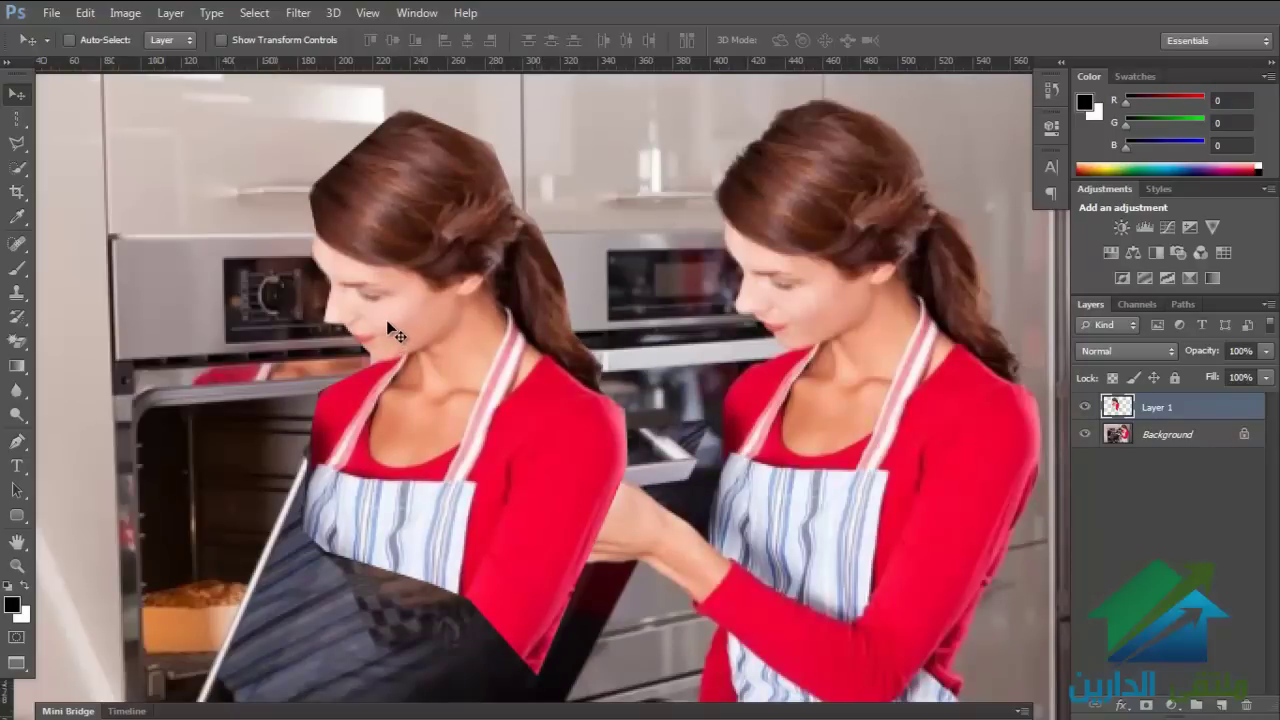
{"action": "left_click_drag", "start_coordinate": [393, 333], "coordinate": [455, 335]}
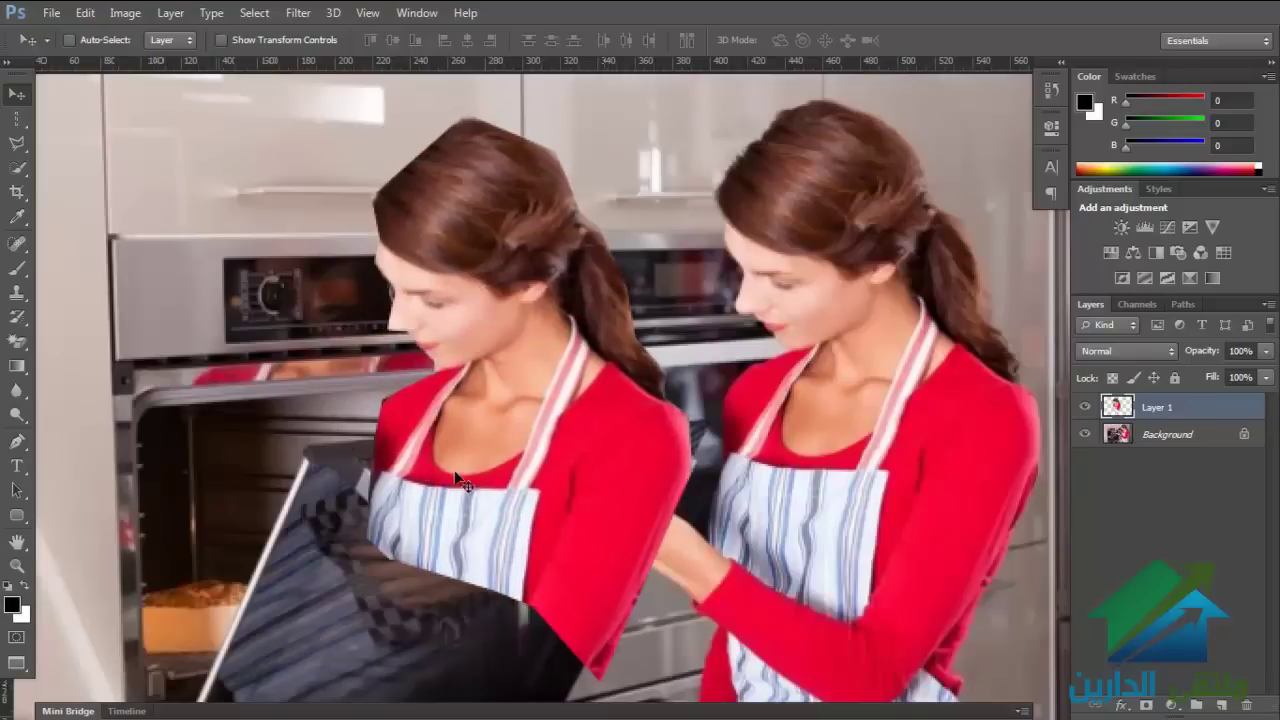
{"action": "mouse_move", "coordinate": [457, 478]}
{"action": "left_mouse_down"}
{"action": "mouse_move", "coordinate": [338, 458]}
{"action": "mouse_move", "coordinate": [458, 493]}
{"action": "left_mouse_up"}
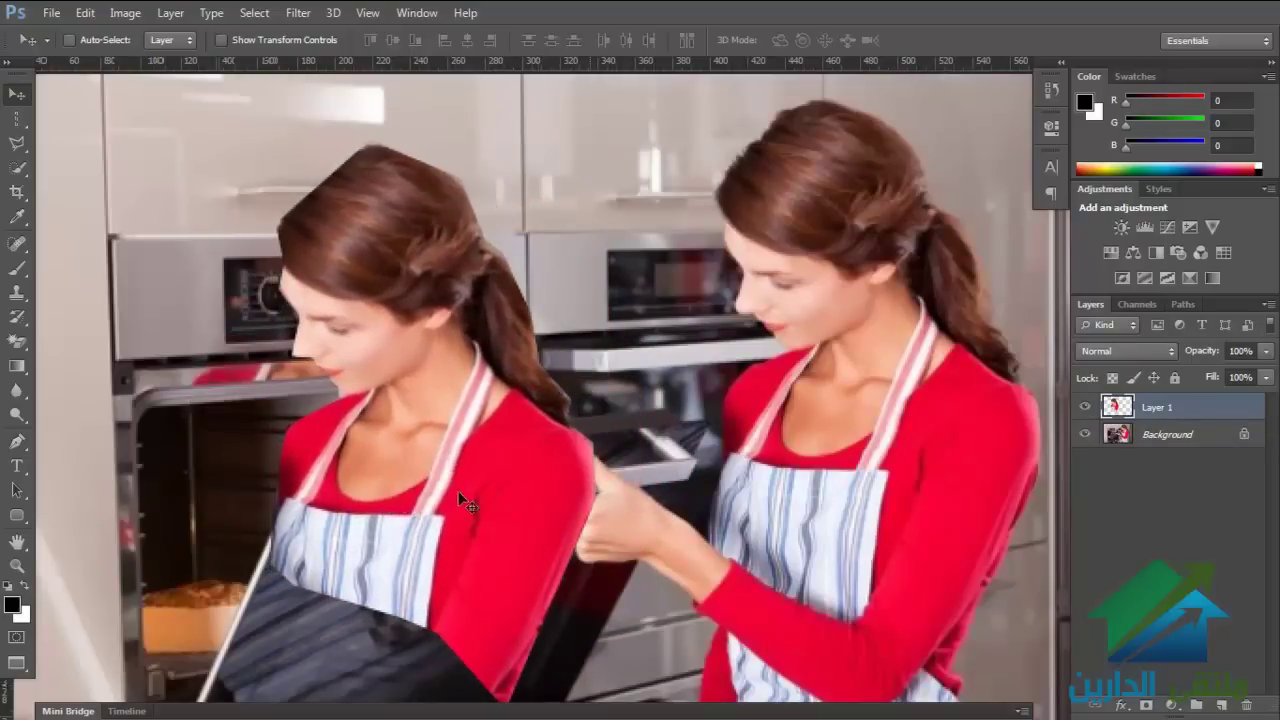
{"action": "scroll", "coordinate": [445, 470], "scroll_direction": "right", "scroll_amount": 2}
{"action": "scroll", "coordinate": [430, 450], "scroll_direction": "right", "scroll_amount": 2}
{"action": "scroll", "coordinate": [417, 429], "scroll_direction": "right", "scroll_amount": 1}
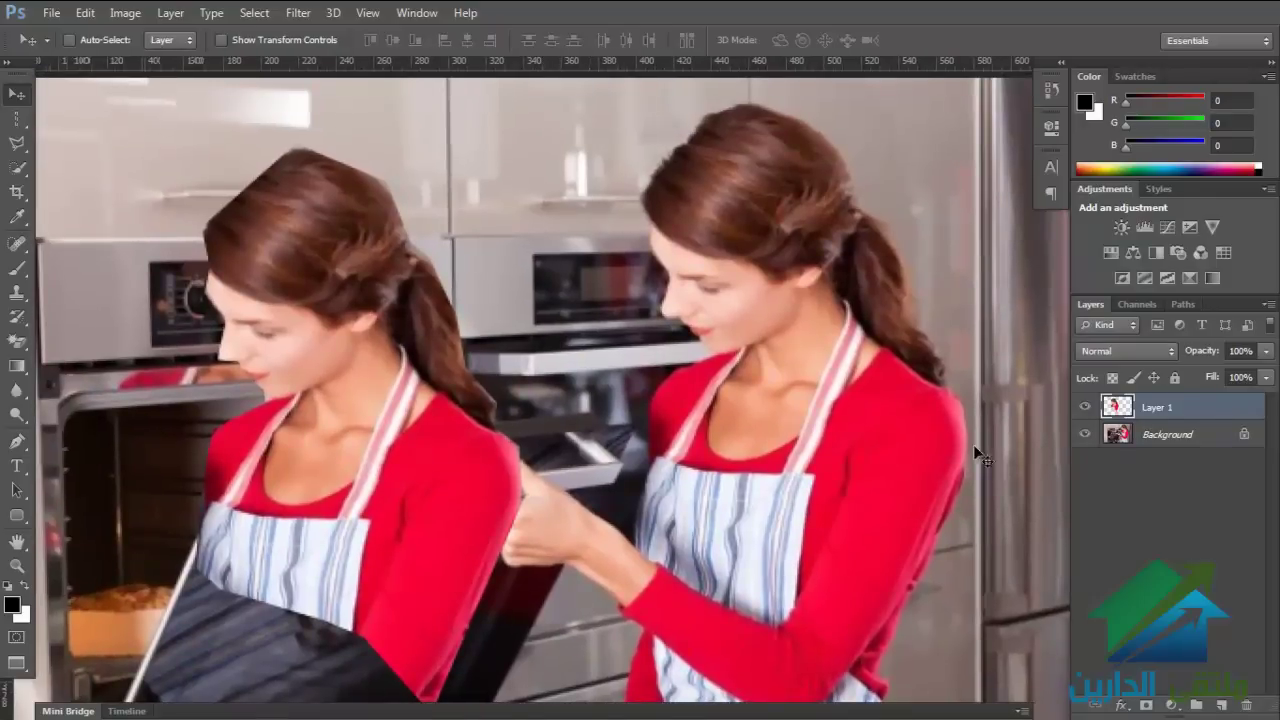
{"action": "key", "text": "Delete"}
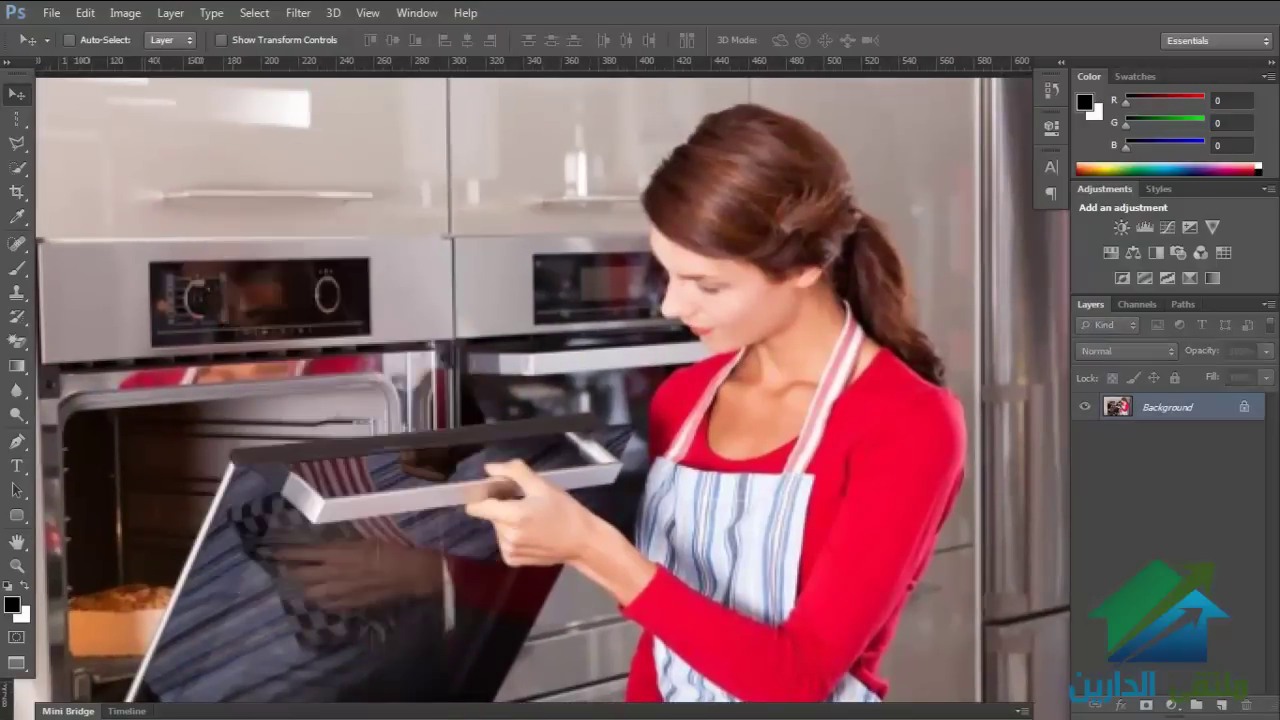
Step: With the Lasso Tool, trace up the apron's right edge and arm, toggling straight segments with Alt
{"action": "left_click", "coordinate": [14, 145]}
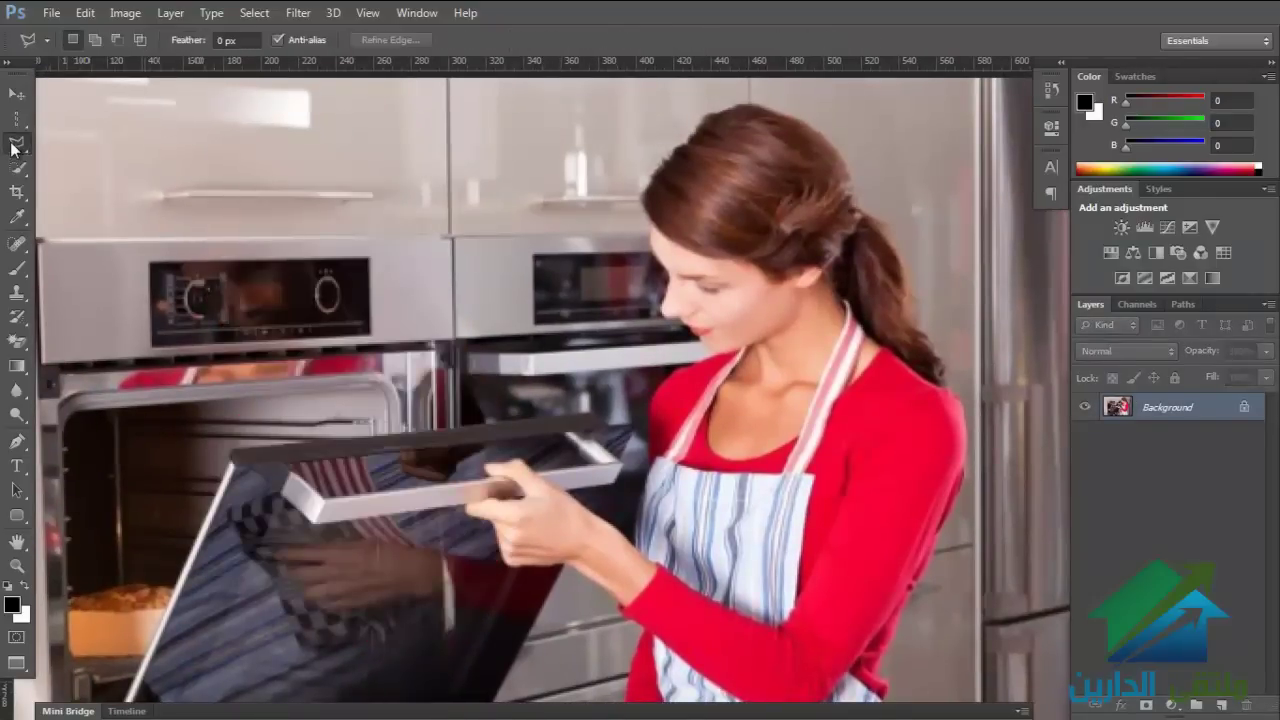
{"action": "left_click_drag", "start_coordinate": [781, 498], "coordinate": [668, 348]}
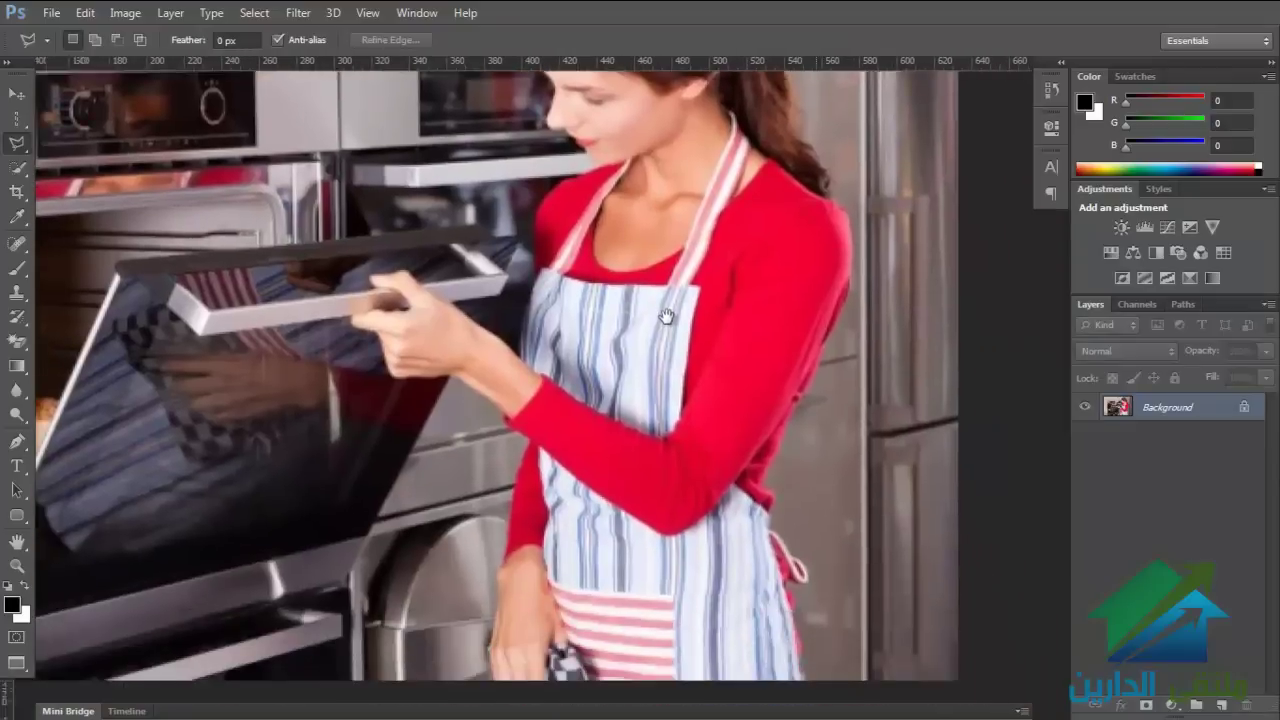
{"action": "left_click_drag", "start_coordinate": [741, 494], "coordinate": [712, 432]}
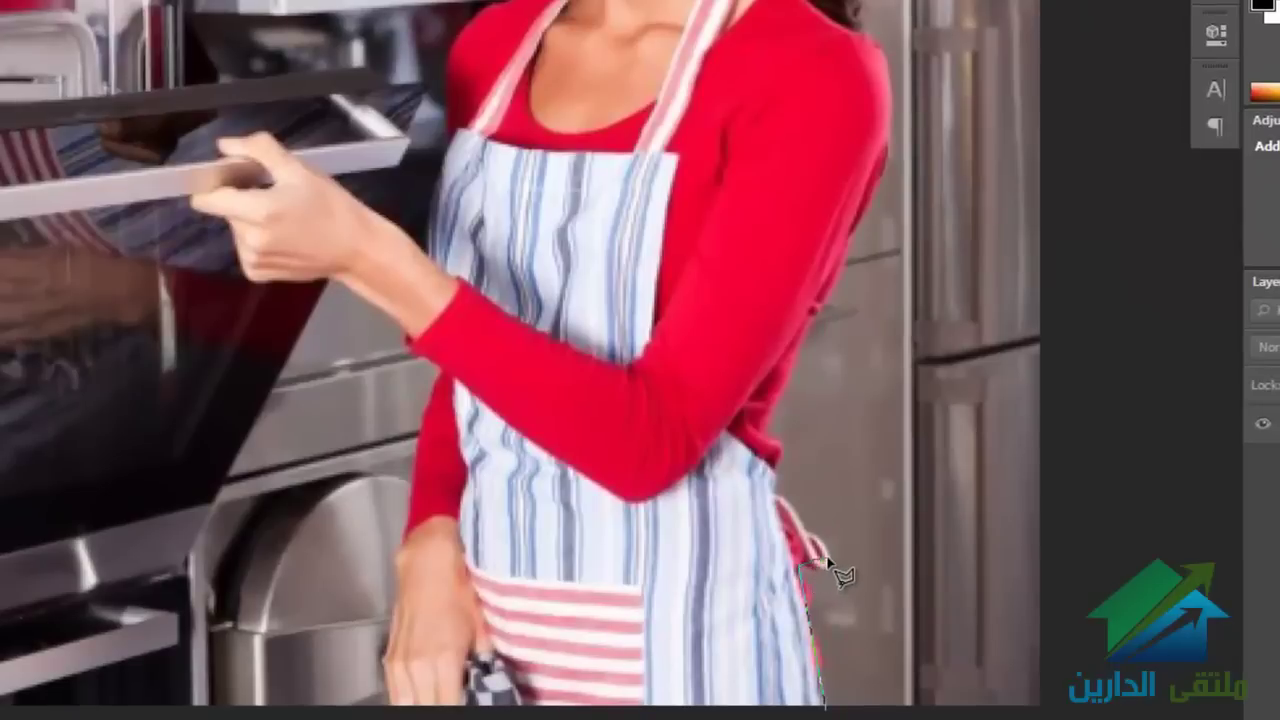
{"action": "mouse_move", "coordinate": [814, 562]}
{"action": "left_mouse_down"}
{"action": "mouse_move", "coordinate": [774, 428]}
{"action": "mouse_move", "coordinate": [794, 403]}
{"action": "mouse_move", "coordinate": [834, 251]}
{"action": "mouse_move", "coordinate": [830, 443]}
{"action": "left_mouse_up"}
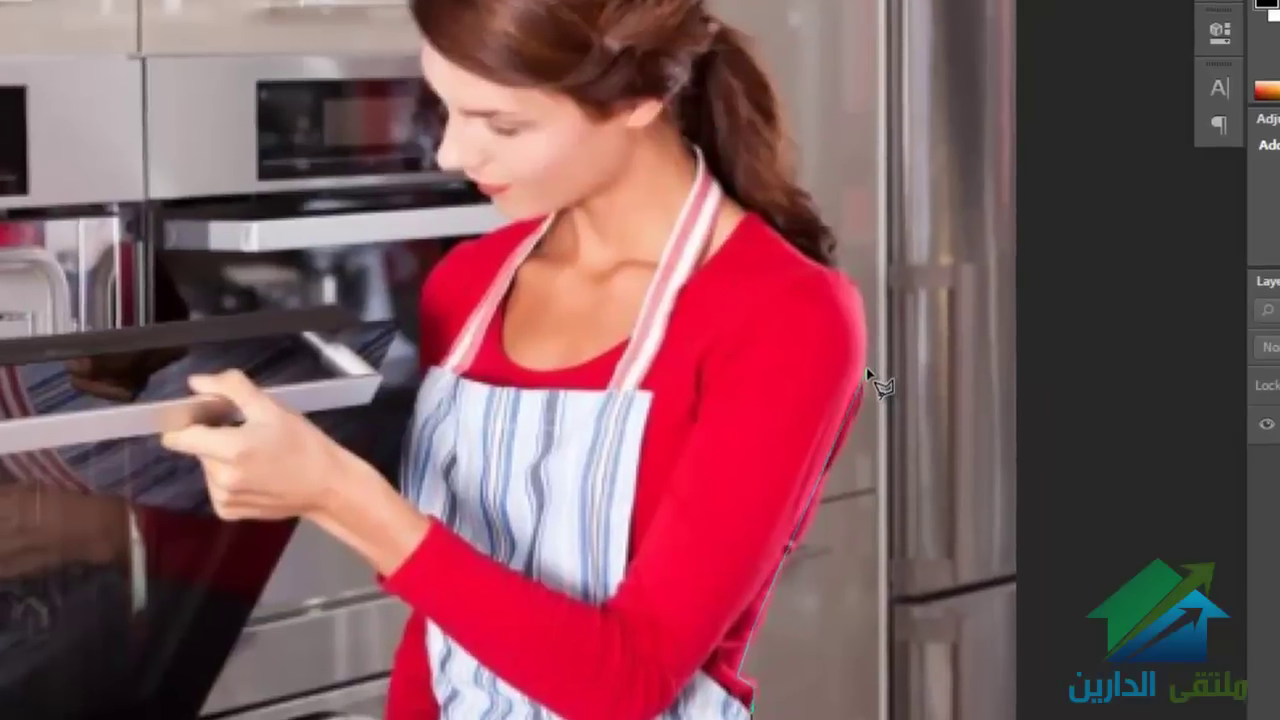
{"action": "scroll", "coordinate": [986, 414], "scroll_direction": "up", "scroll_amount": 3}
{"action": "left_click_drag", "start_coordinate": [1037, 319], "coordinate": [1032, 233]}
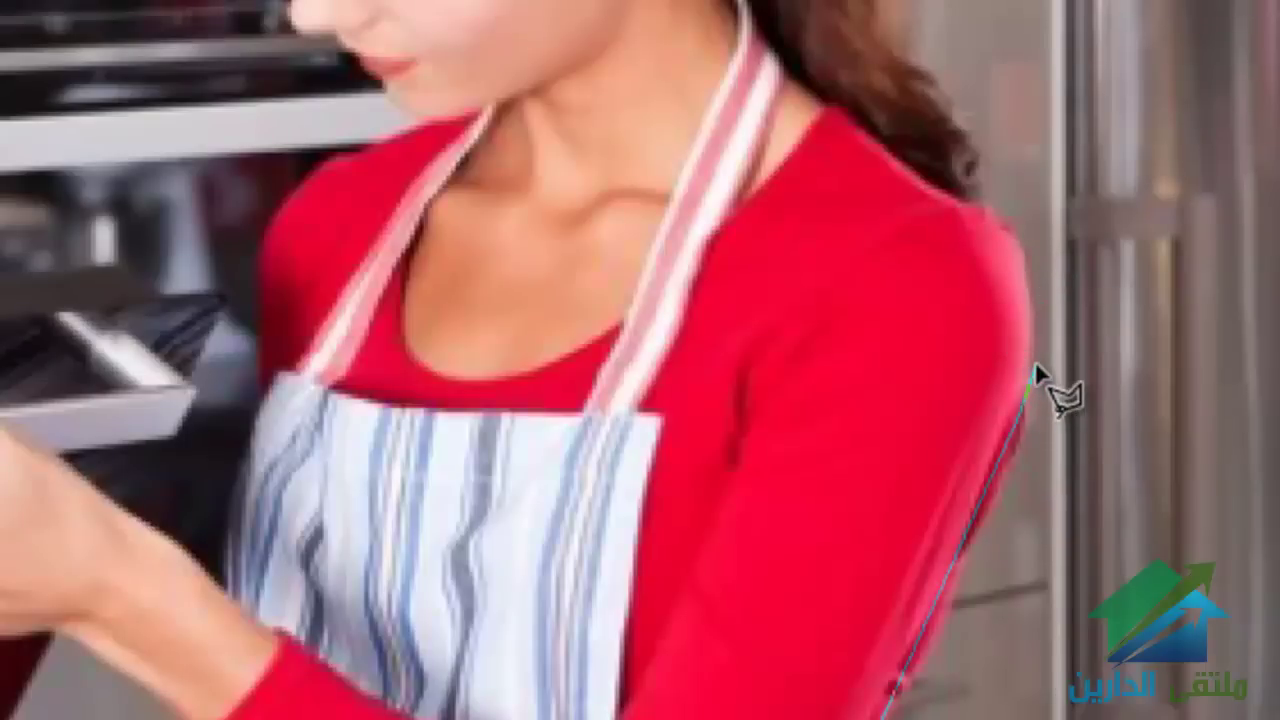
{"action": "key", "text": "alt"}
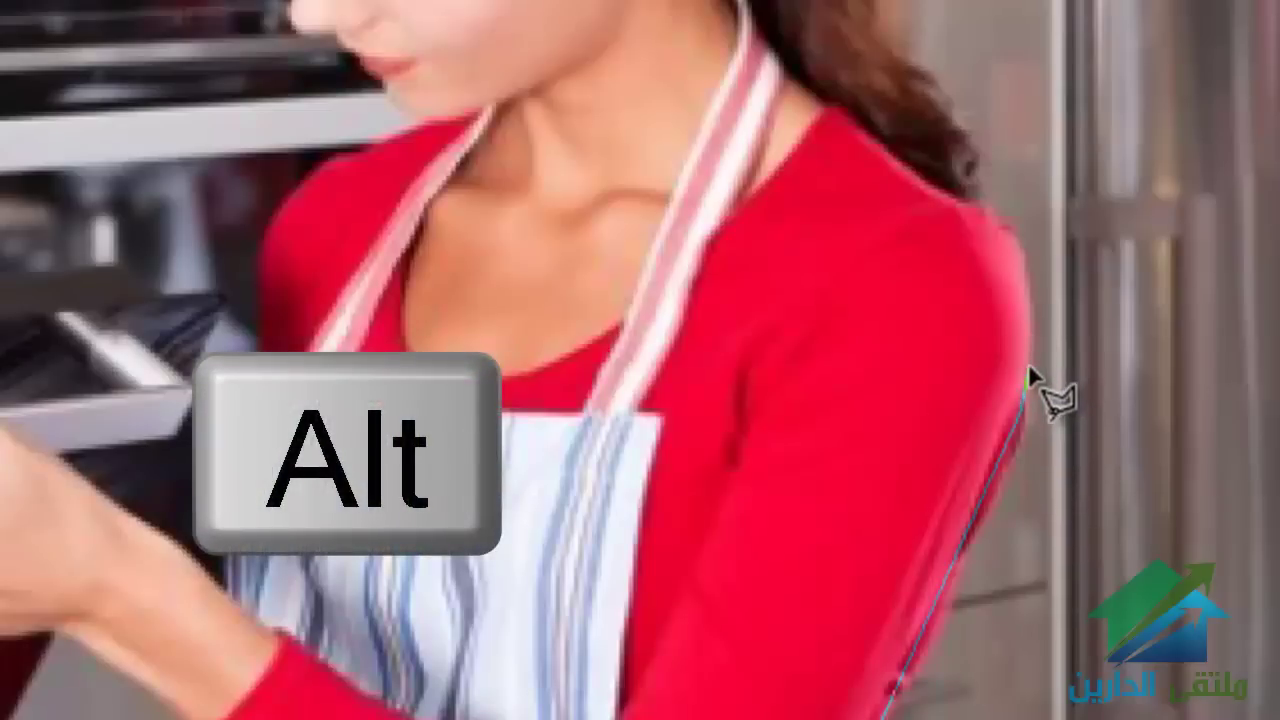
Step: Extend the lasso outline up the arm and toward the hair, then cancel it with Esc
{"action": "mouse_move", "coordinate": [1028, 363]}
{"action": "left_mouse_down"}
{"action": "mouse_move", "coordinate": [1030, 253]}
{"action": "mouse_move", "coordinate": [944, 222]}
{"action": "mouse_move", "coordinate": [614, 490]}
{"action": "mouse_move", "coordinate": [157, 347]}
{"action": "mouse_move", "coordinate": [97, 28]}
{"action": "mouse_move", "coordinate": [730, 212]}
{"action": "mouse_move", "coordinate": [586, 294]}
{"action": "mouse_move", "coordinate": [498, 410]}
{"action": "mouse_move", "coordinate": [530, 500]}
{"action": "mouse_move", "coordinate": [300, 500]}
{"action": "mouse_move", "coordinate": [400, 560]}
{"action": "mouse_move", "coordinate": [349, 580]}
{"action": "mouse_move", "coordinate": [442, 643]}
{"action": "mouse_move", "coordinate": [560, 578]}
{"action": "mouse_move", "coordinate": [516, 618]}
{"action": "mouse_move", "coordinate": [640, 605]}
{"action": "mouse_move", "coordinate": [708, 526]}
{"action": "mouse_move", "coordinate": [777, 586]}
{"action": "mouse_move", "coordinate": [800, 575]}
{"action": "mouse_move", "coordinate": [871, 466]}
{"action": "mouse_move", "coordinate": [858, 484]}
{"action": "mouse_move", "coordinate": [870, 286]}
{"action": "left_mouse_up"}
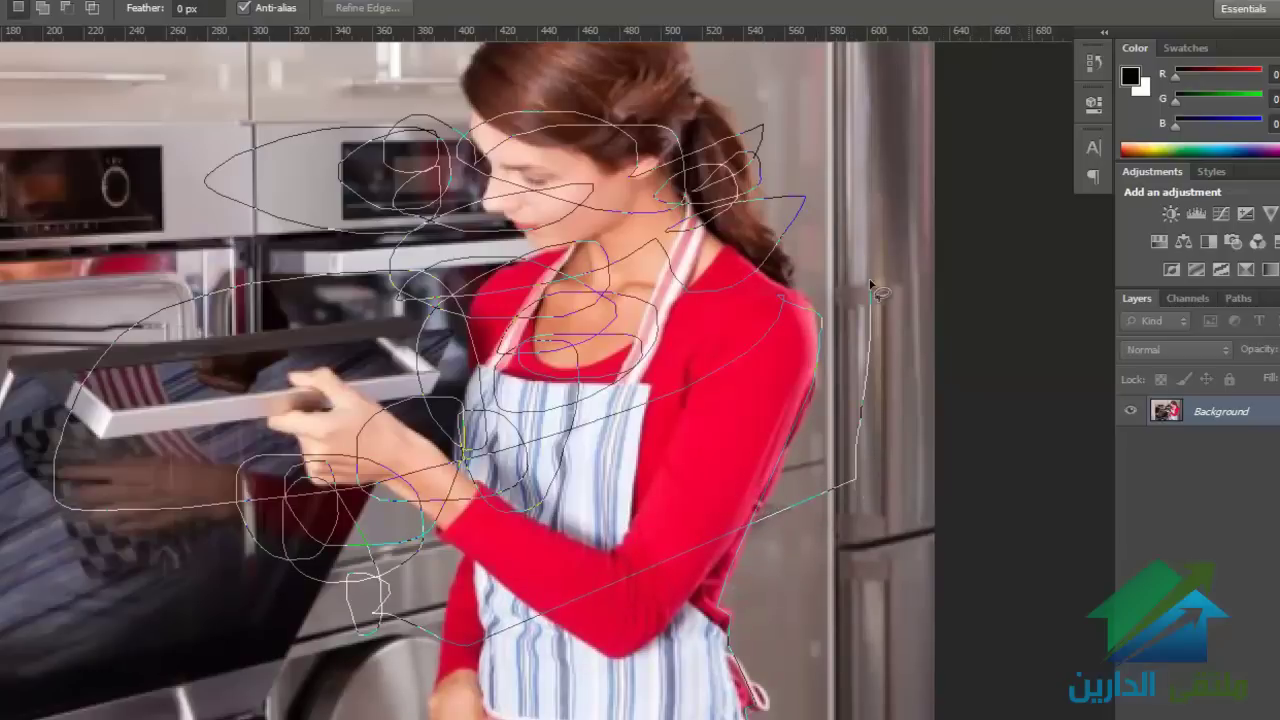
{"action": "mouse_move", "coordinate": [840, 243]}
{"action": "left_mouse_down"}
{"action": "mouse_move", "coordinate": [848, 160]}
{"action": "mouse_move", "coordinate": [806, 102]}
{"action": "mouse_move", "coordinate": [366, 63]}
{"action": "mouse_move", "coordinate": [566, 137]}
{"action": "mouse_move", "coordinate": [229, 251]}
{"action": "mouse_move", "coordinate": [210, 243]}
{"action": "left_mouse_up"}
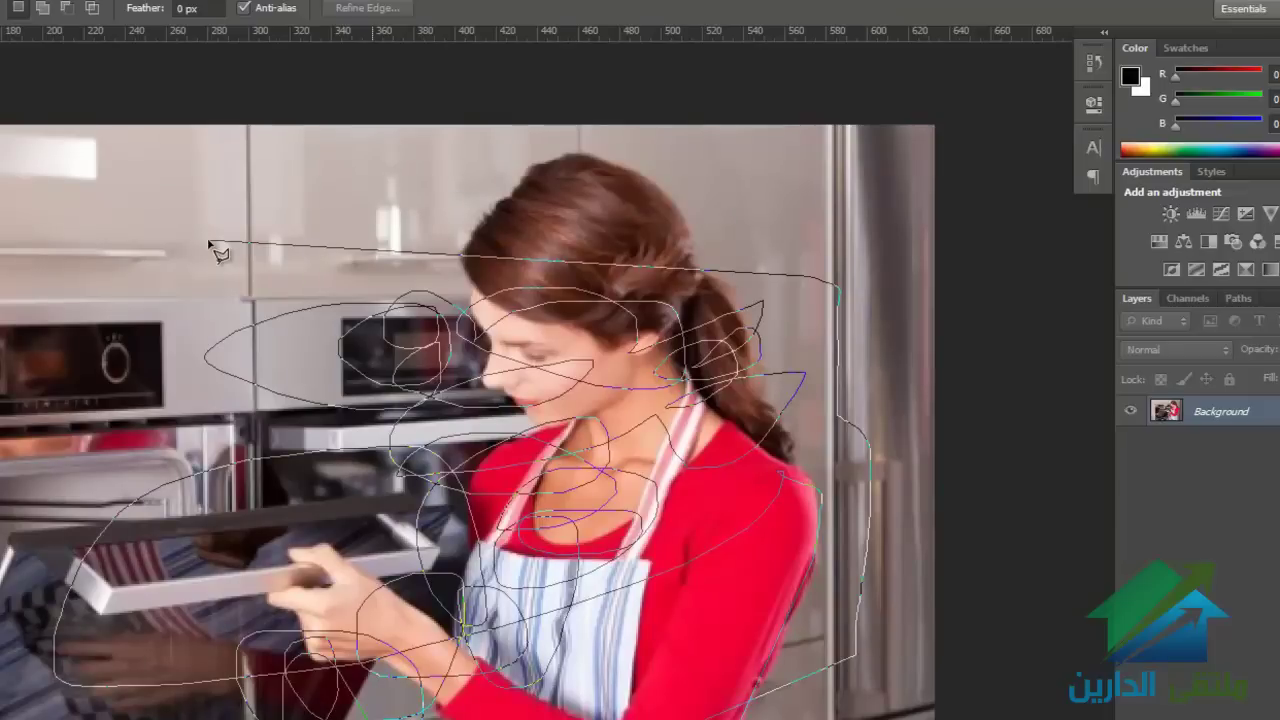
{"action": "left_click_drag", "start_coordinate": [210, 243], "coordinate": [200, 283]}
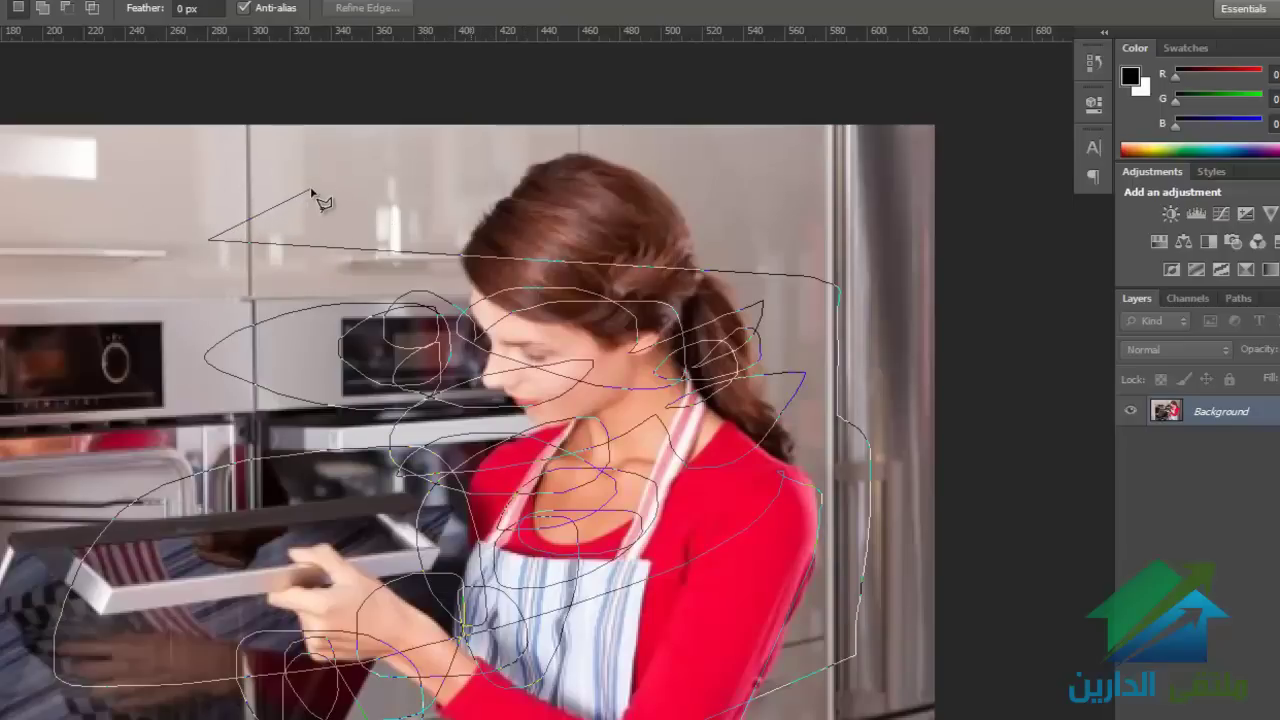
{"action": "left_click", "coordinate": [493, 183]}
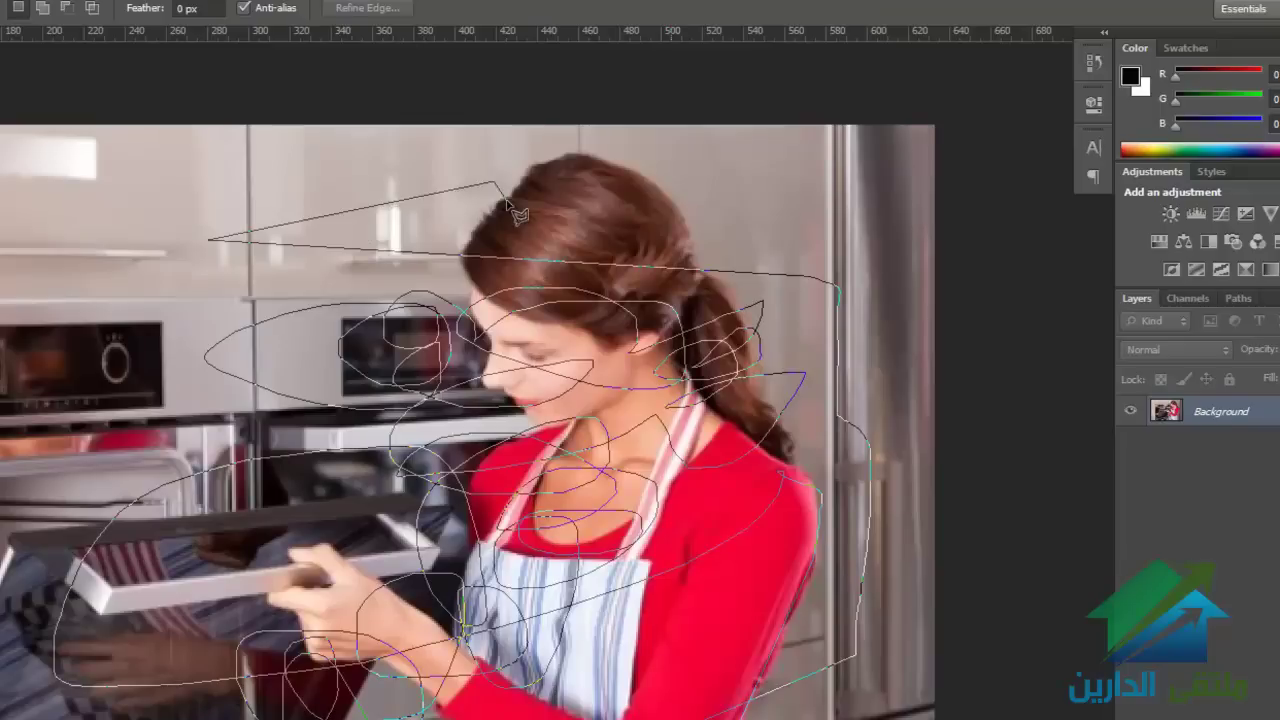
{"action": "key", "text": "Escape"}
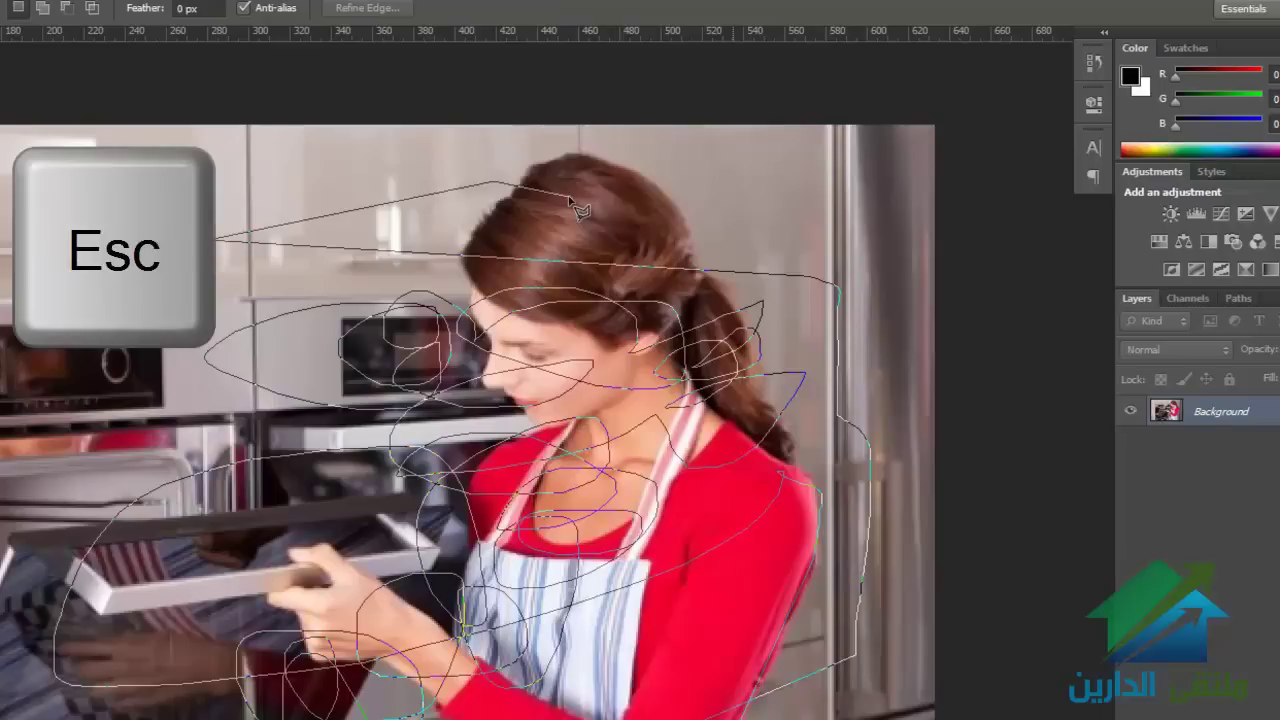
{"action": "key", "text": "Escape"}
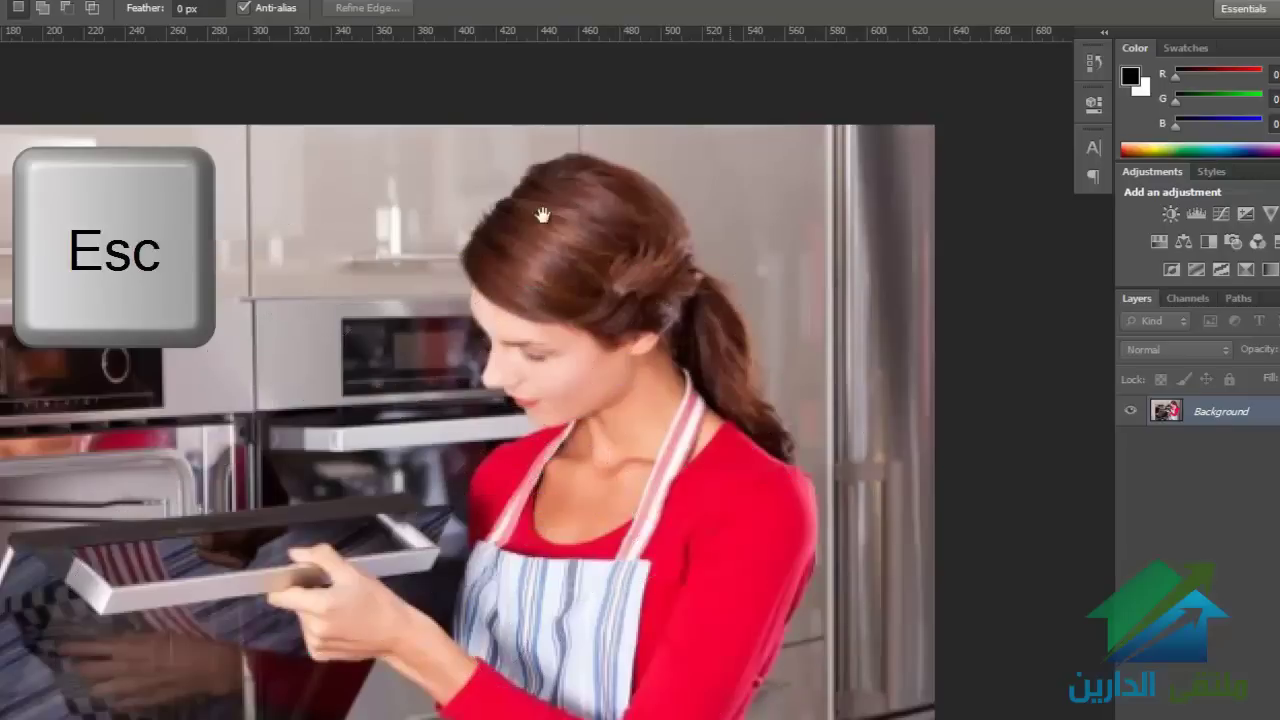
{"action": "left_click_drag", "start_coordinate": [541, 215], "coordinate": [549, 135]}
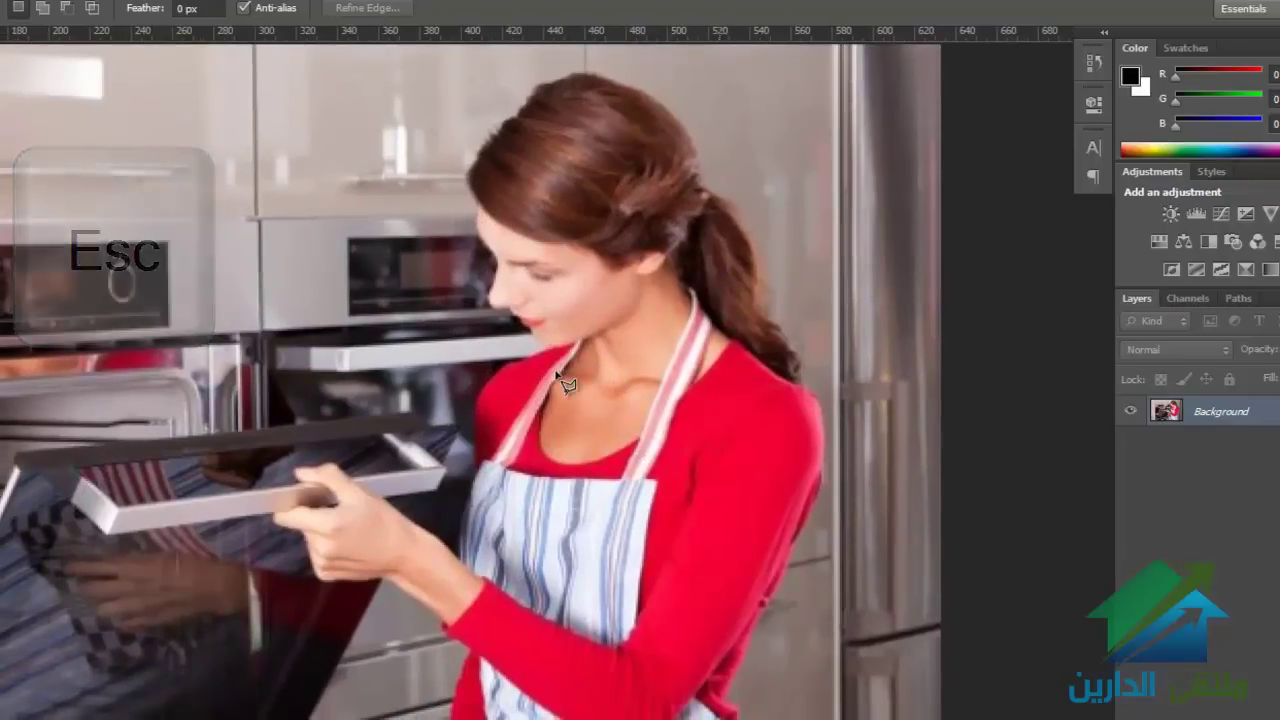
{"action": "right_click", "coordinate": [0, 121]}
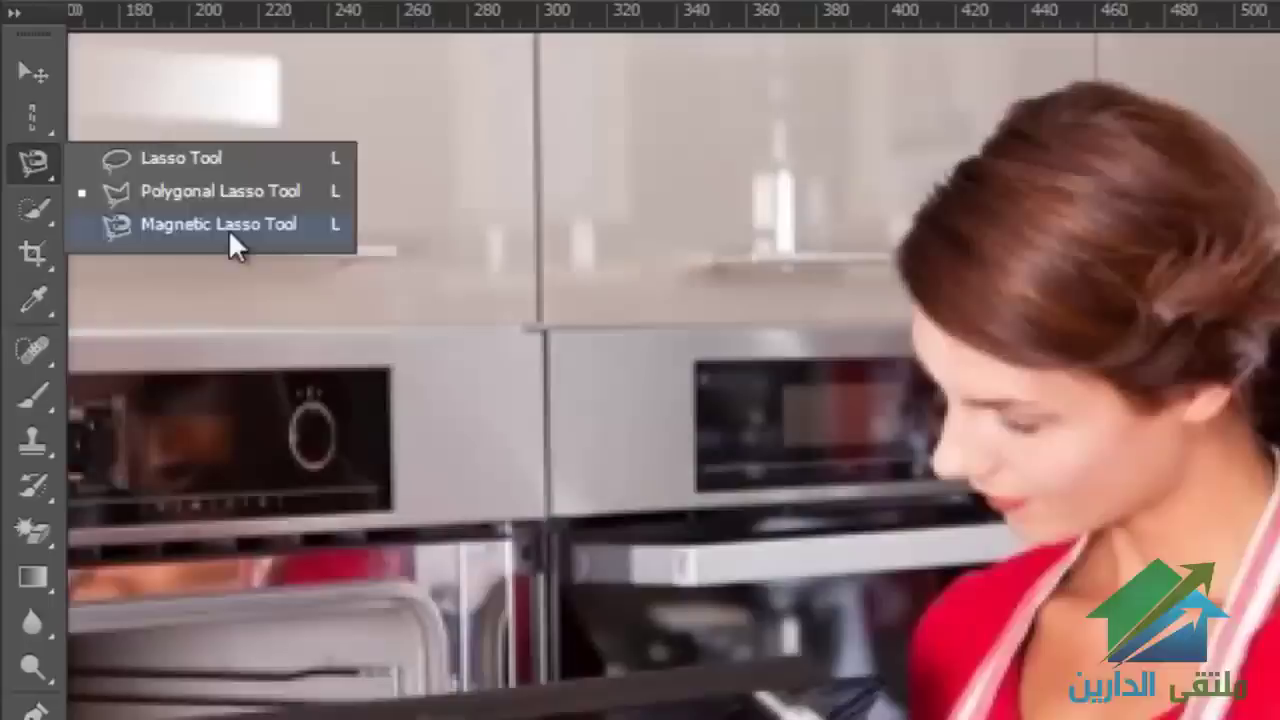
{"action": "left_click", "coordinate": [303, 305]}
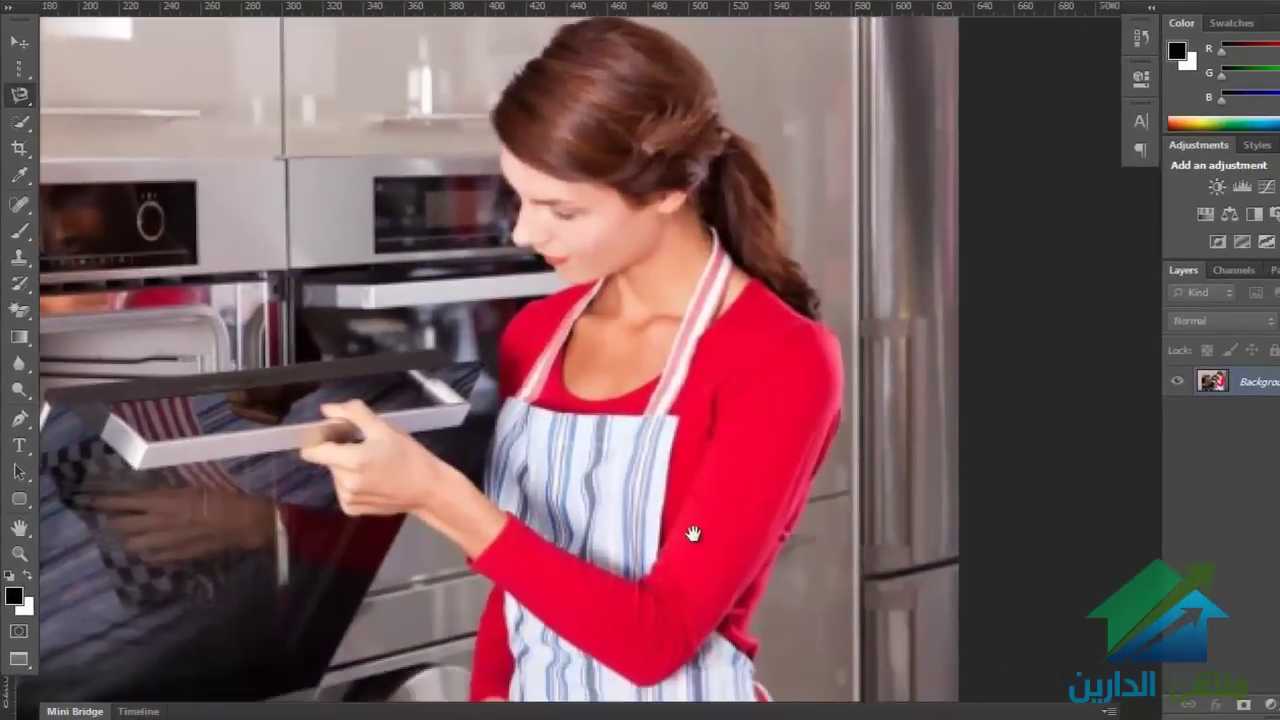
{"action": "mouse_move", "coordinate": [693, 534]}
{"action": "left_mouse_down"}
{"action": "mouse_move", "coordinate": [646, 406]}
{"action": "mouse_move", "coordinate": [672, 370]}
{"action": "left_mouse_up"}
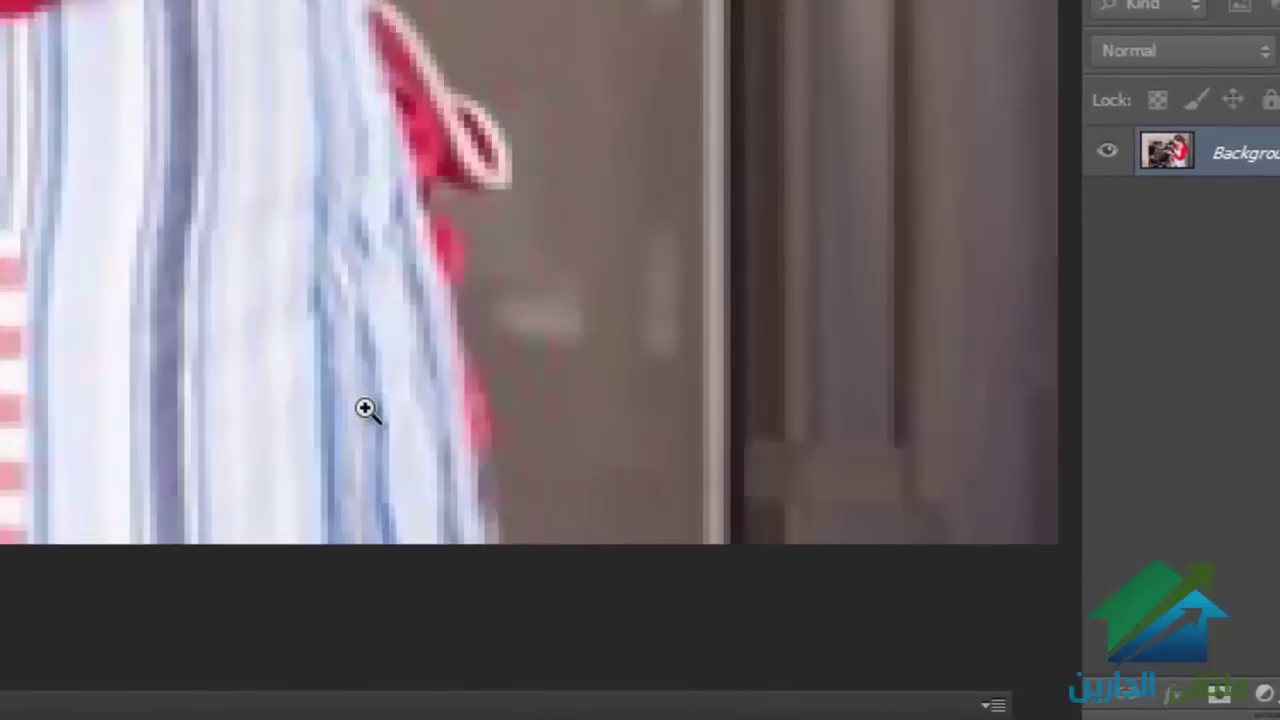
{"action": "left_click", "coordinate": [365, 410]}
{"action": "left_click_drag", "start_coordinate": [486, 366], "coordinate": [294, 320]}
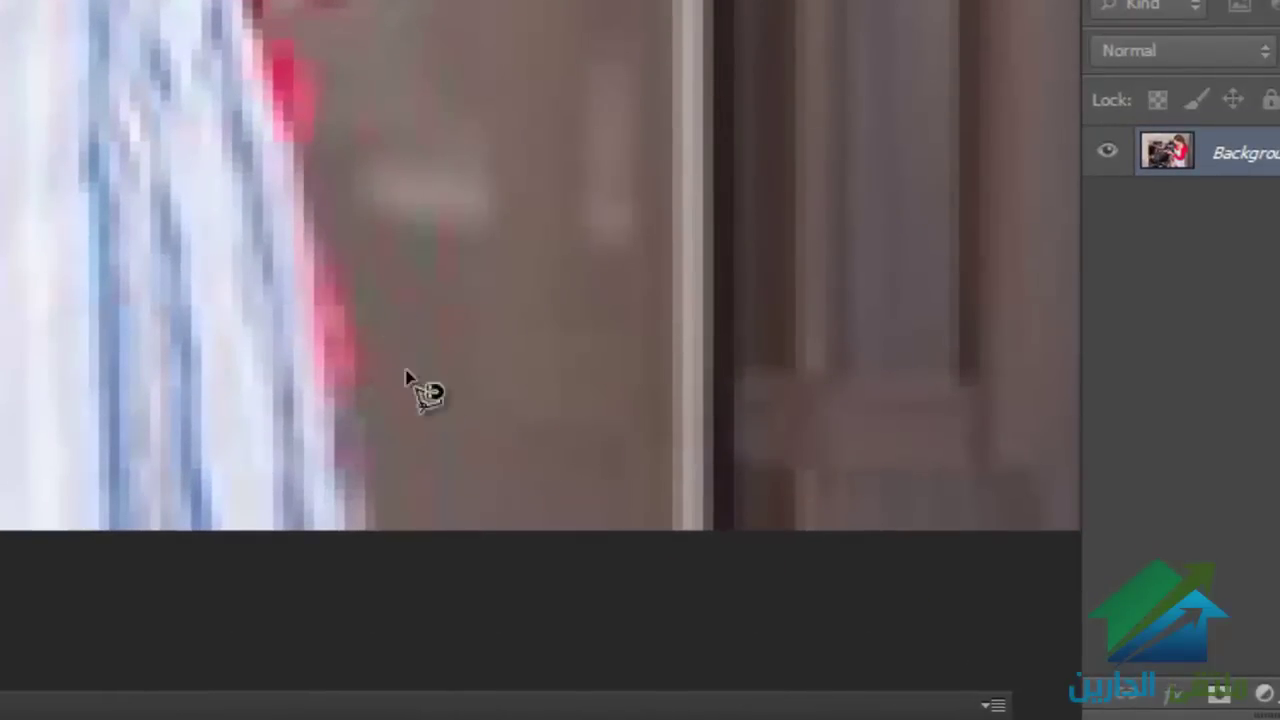
{"action": "left_click", "coordinate": [325, 372]}
{"action": "left_click", "coordinate": [324, 371]}
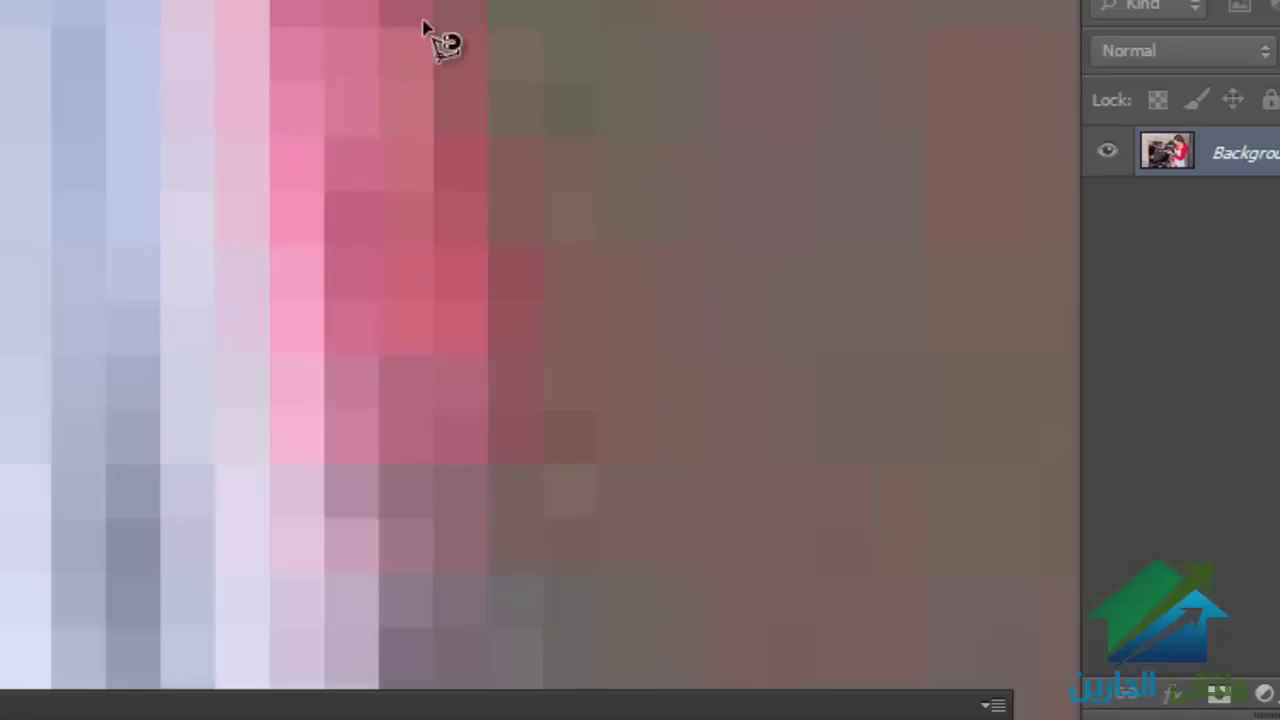
{"action": "left_click_drag", "start_coordinate": [372, 255], "coordinate": [114, 200]}
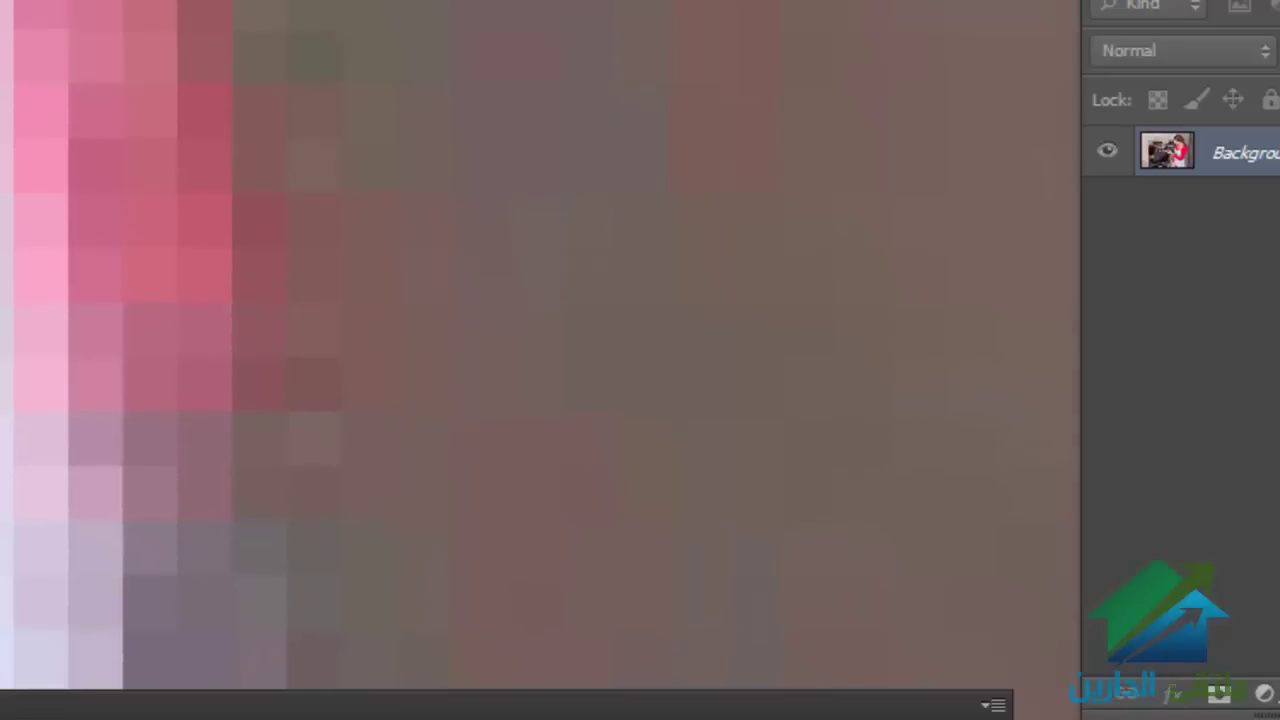
{"action": "left_click", "coordinate": [150, 34], "text": "alt"}
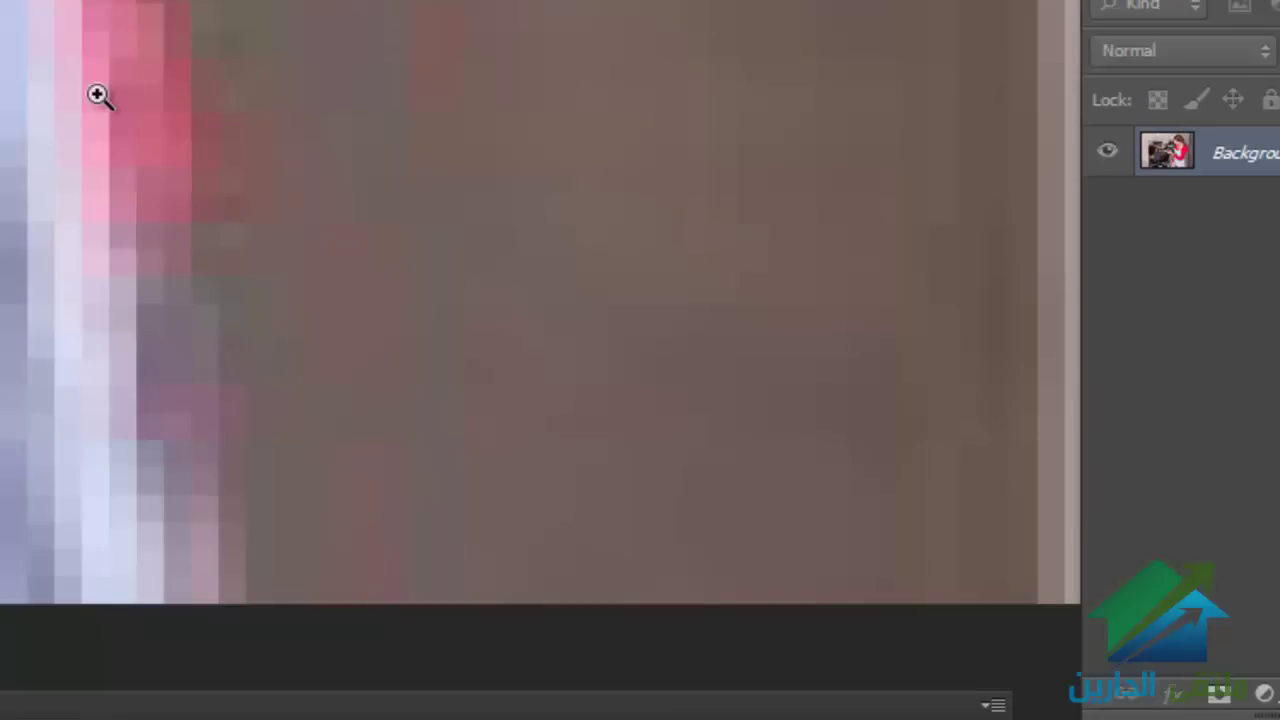
{"action": "left_click", "coordinate": [97, 94]}
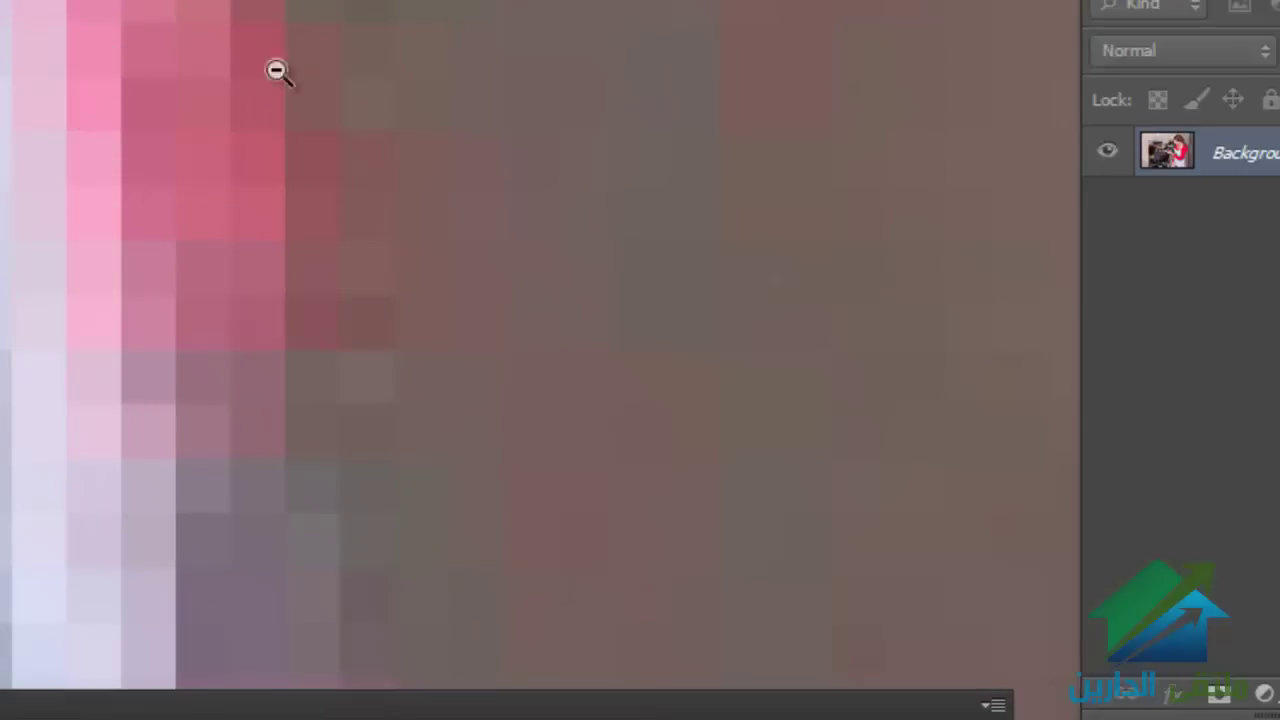
{"action": "left_click", "coordinate": [214, 97], "text": "alt"}
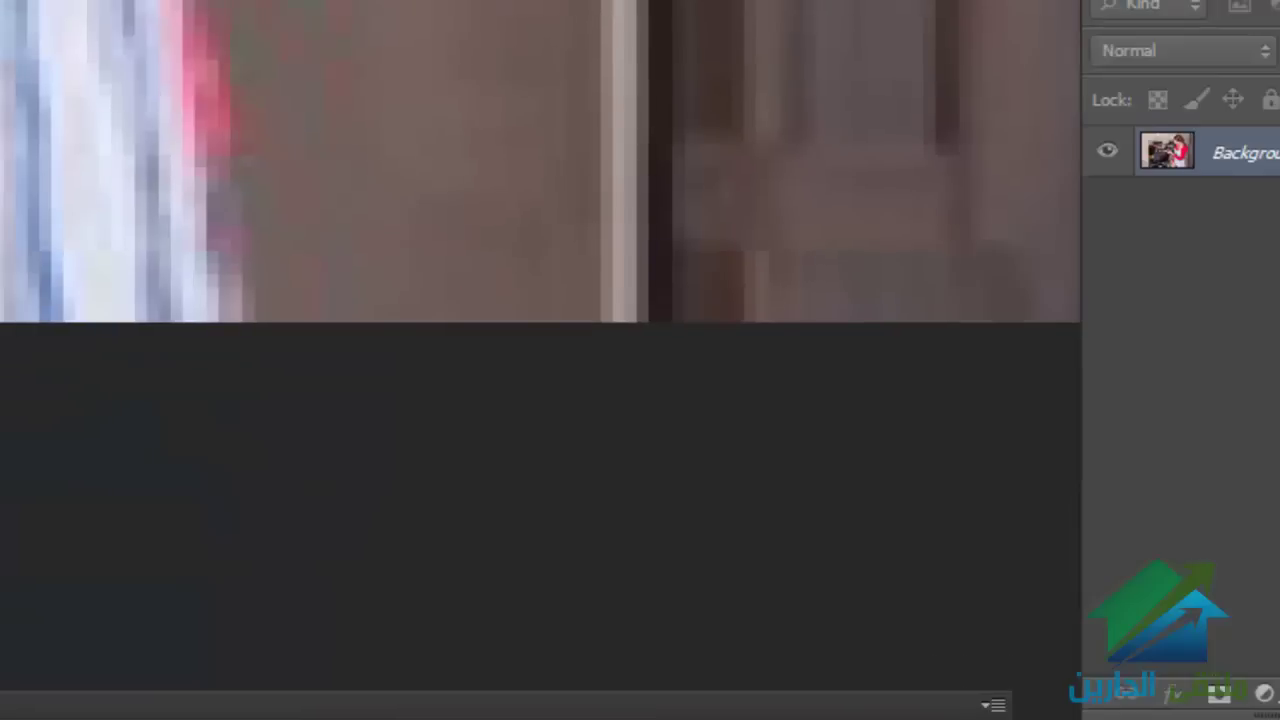
{"action": "key", "text": "ctrl+plus"}
{"action": "key", "text": "ctrl+plus"}
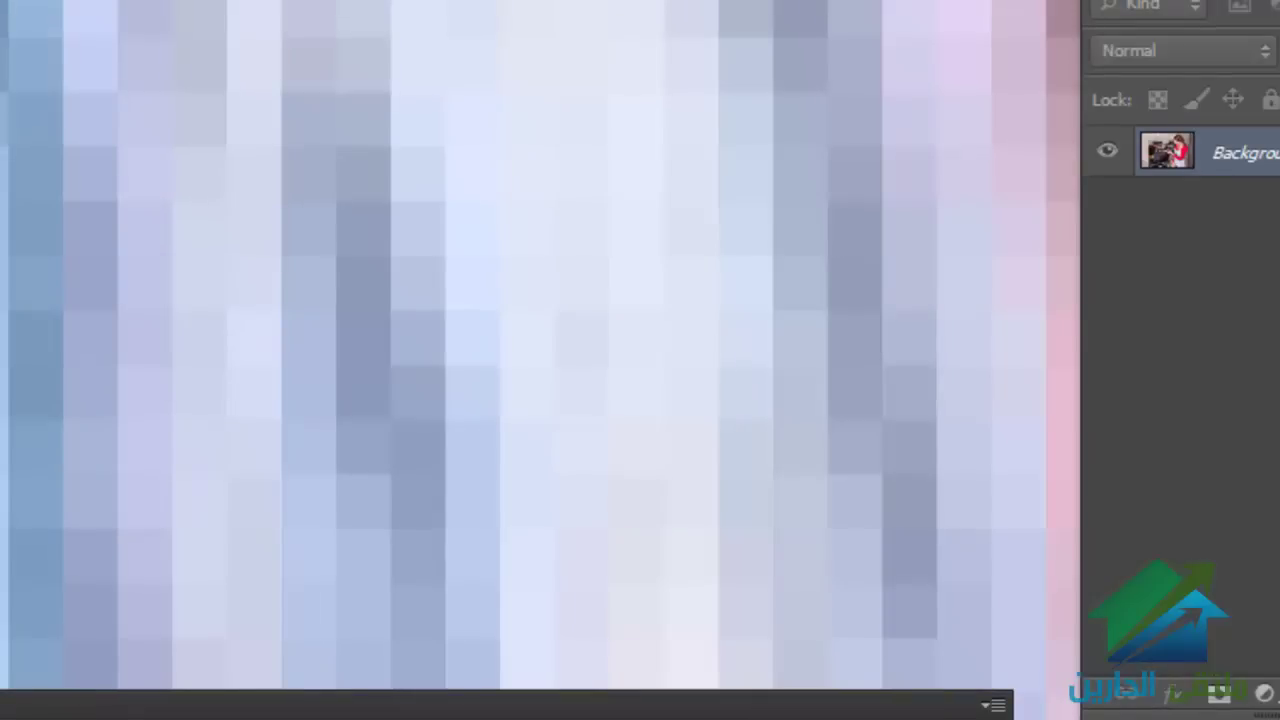
{"action": "left_click", "coordinate": [288, 183], "text": "alt"}
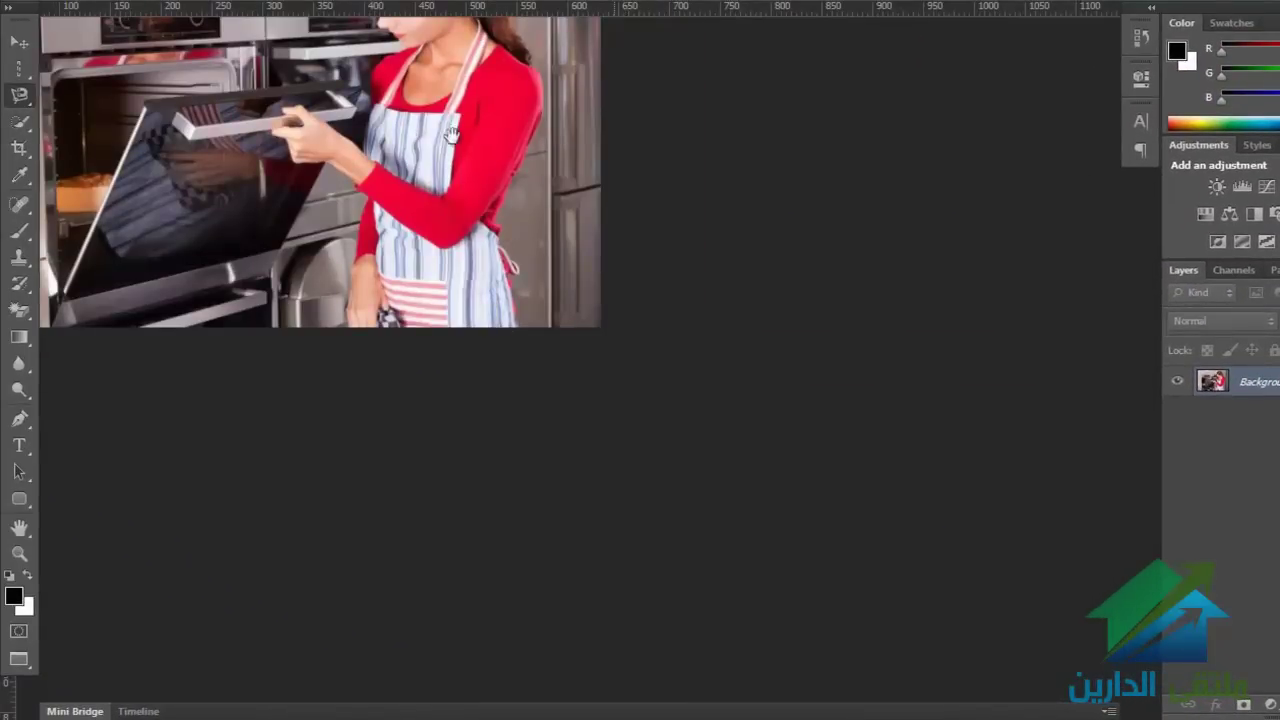
Step: Zoom in on the red sleeve, then zoom back out to show the woman and oven
{"action": "mouse_move", "coordinate": [494, 223]}
{"action": "left_mouse_down"}
{"action": "mouse_move", "coordinate": [466, 198]}
{"action": "mouse_move", "coordinate": [578, 257]}
{"action": "left_mouse_up"}
{"action": "left_click", "coordinate": [440, 235], "text": "alt"}
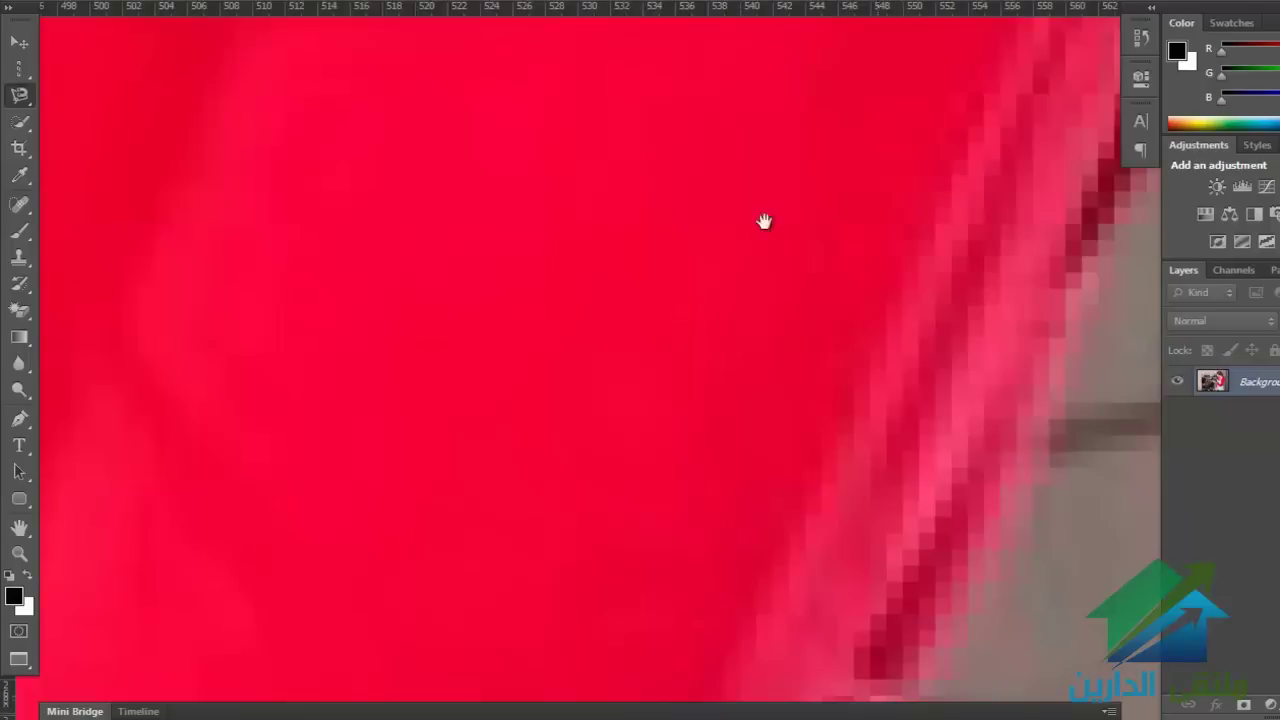
{"action": "left_click_drag", "start_coordinate": [764, 221], "coordinate": [871, 186]}
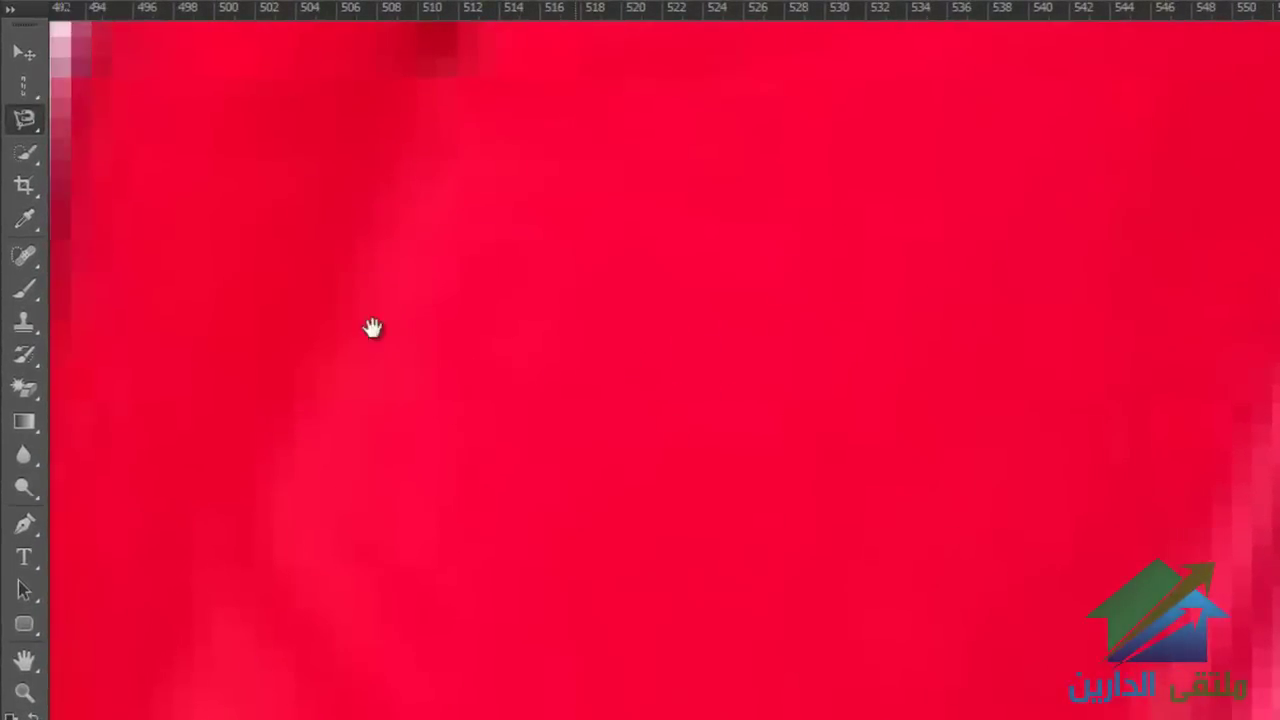
{"action": "left_click_drag", "start_coordinate": [371, 329], "coordinate": [469, 374]}
{"action": "left_click", "coordinate": [489, 383], "text": "alt"}
{"action": "left_click", "coordinate": [489, 383], "text": "alt"}
{"action": "left_click", "coordinate": [560, 420], "text": "alt"}
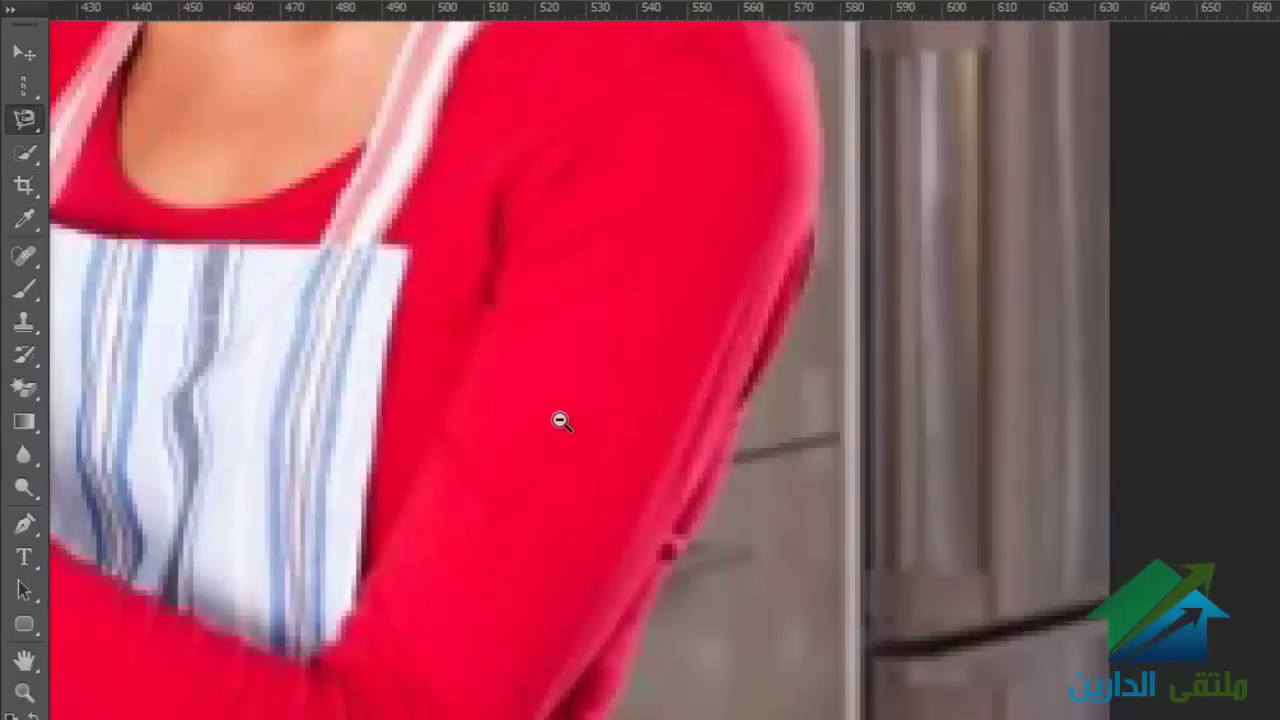
{"action": "left_click", "coordinate": [560, 420], "text": "alt"}
{"action": "mouse_move", "coordinate": [560, 420]}
{"action": "left_mouse_down"}
{"action": "mouse_move", "coordinate": [707, 417]}
{"action": "mouse_move", "coordinate": [794, 443]}
{"action": "left_mouse_up"}
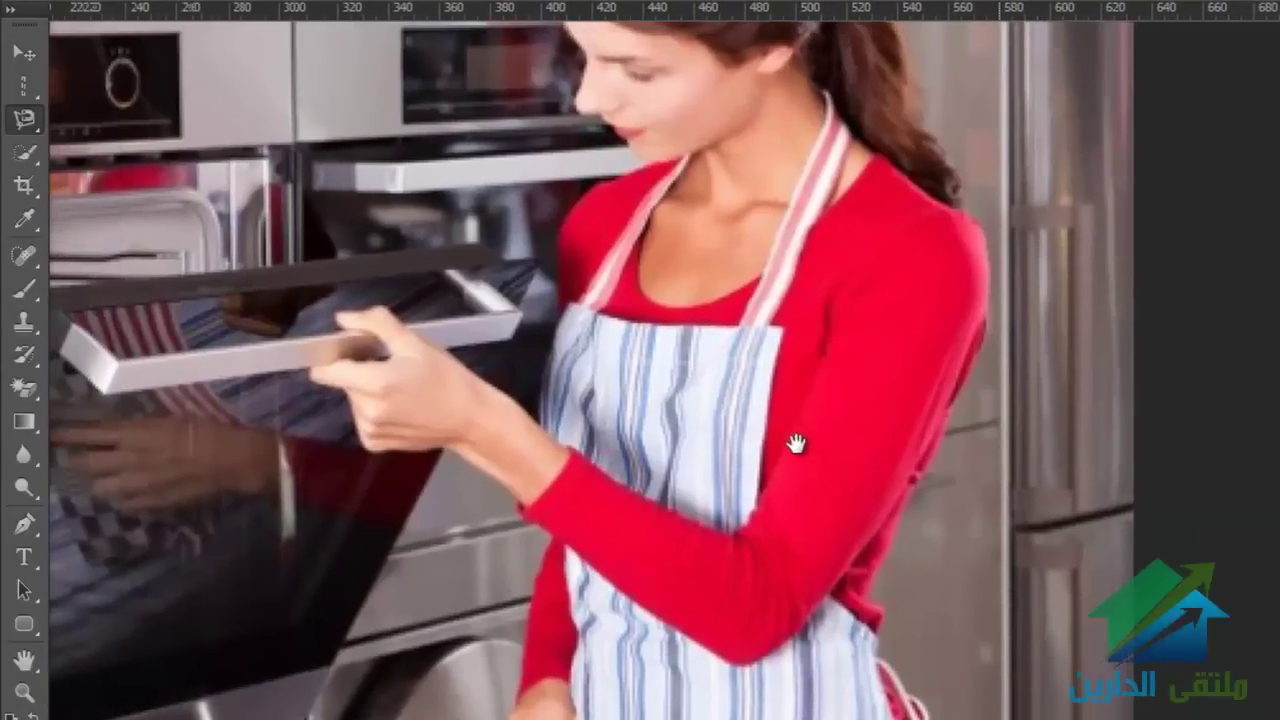
Step: Zoom and pan in closely on the right edge of the woman's apron
{"action": "left_click_drag", "start_coordinate": [783, 591], "coordinate": [778, 398]}
{"action": "left_click", "coordinate": [816, 514], "text": "ctrl"}
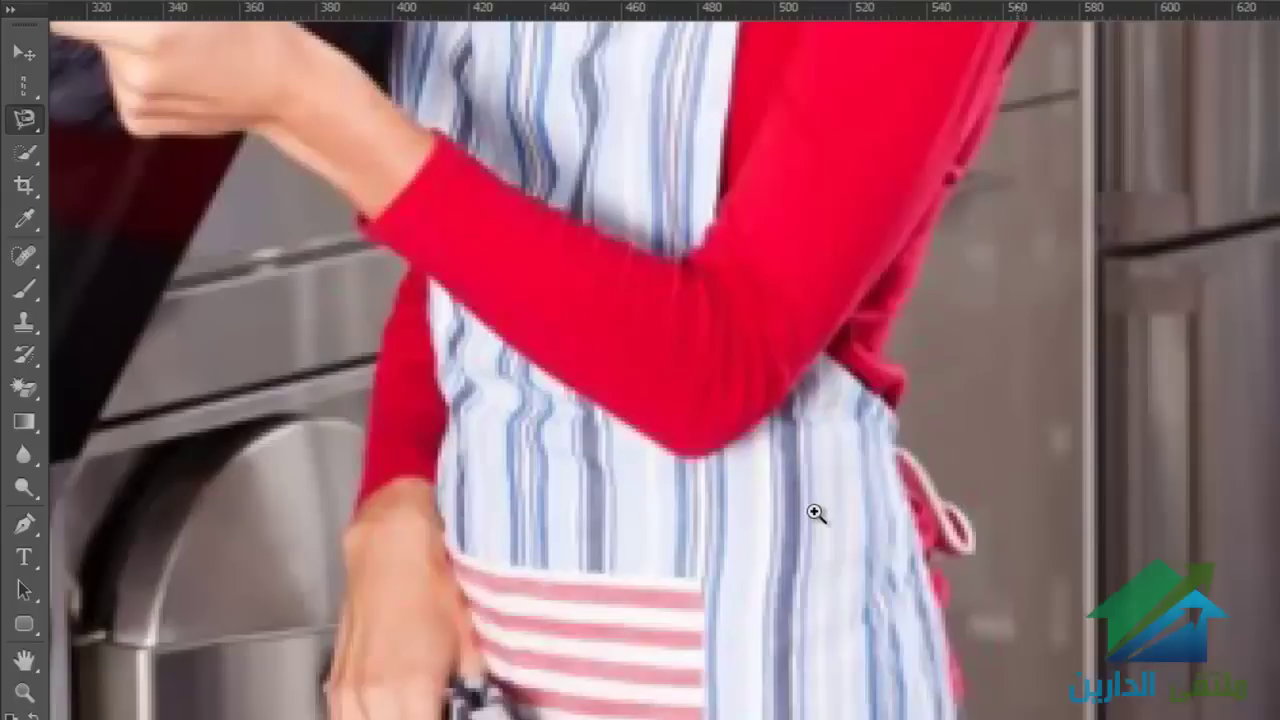
{"action": "left_click", "coordinate": [811, 517], "text": "ctrl"}
{"action": "left_click", "coordinate": [800, 518], "text": "ctrl"}
{"action": "left_click_drag", "start_coordinate": [793, 519], "coordinate": [806, 451]}
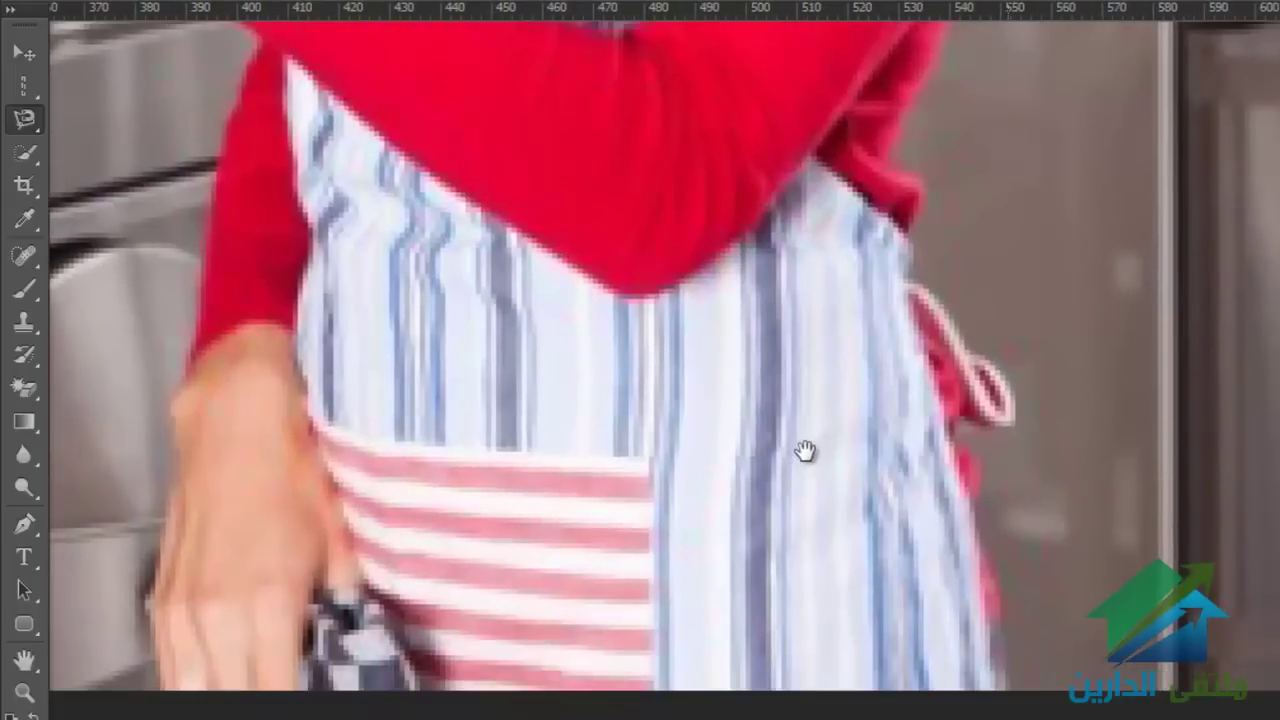
{"action": "left_click", "coordinate": [897, 573], "text": "ctrl"}
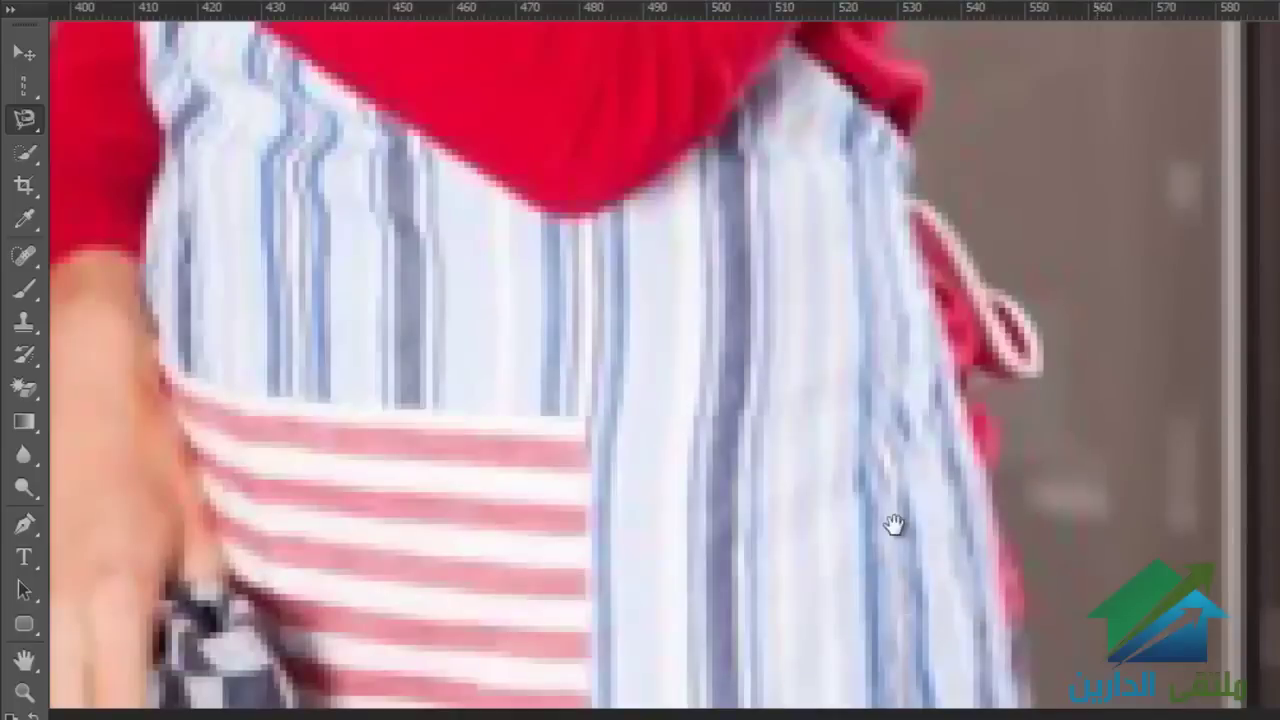
{"action": "scroll", "coordinate": [885, 537], "scroll_direction": "right", "scroll_amount": 1}
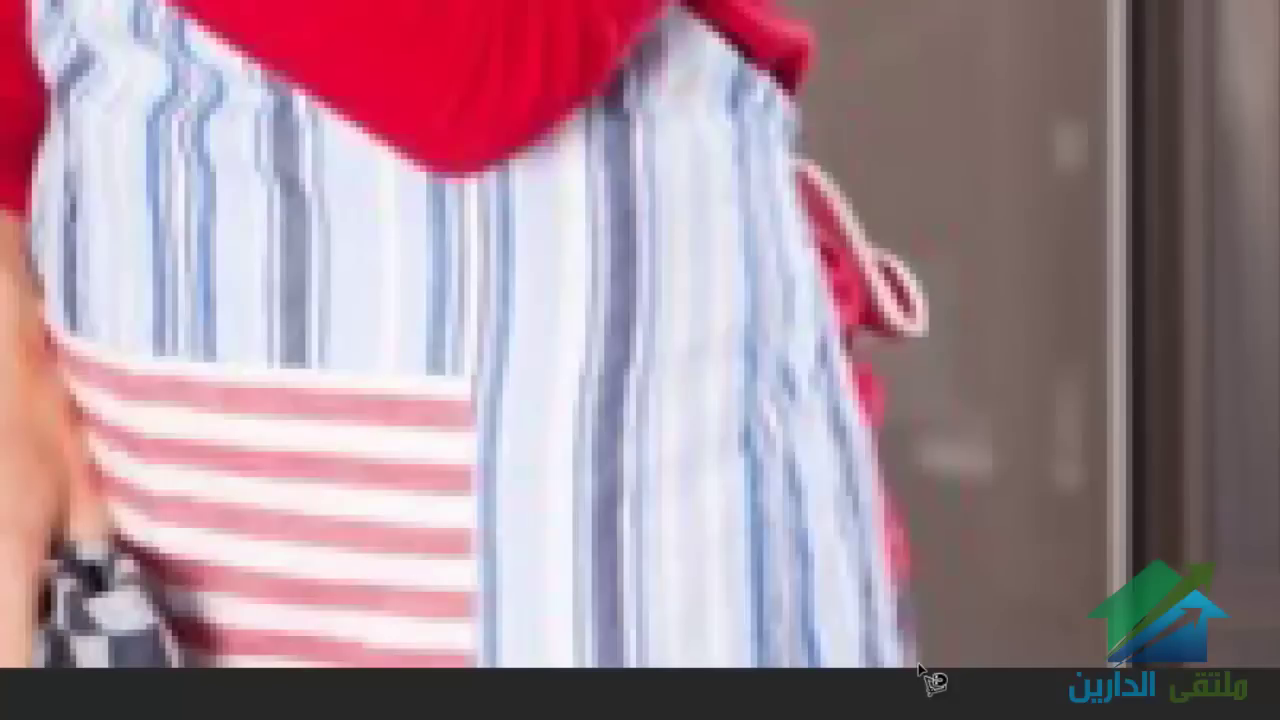
{"action": "left_click_drag", "start_coordinate": [925, 678], "coordinate": [770, 652]}
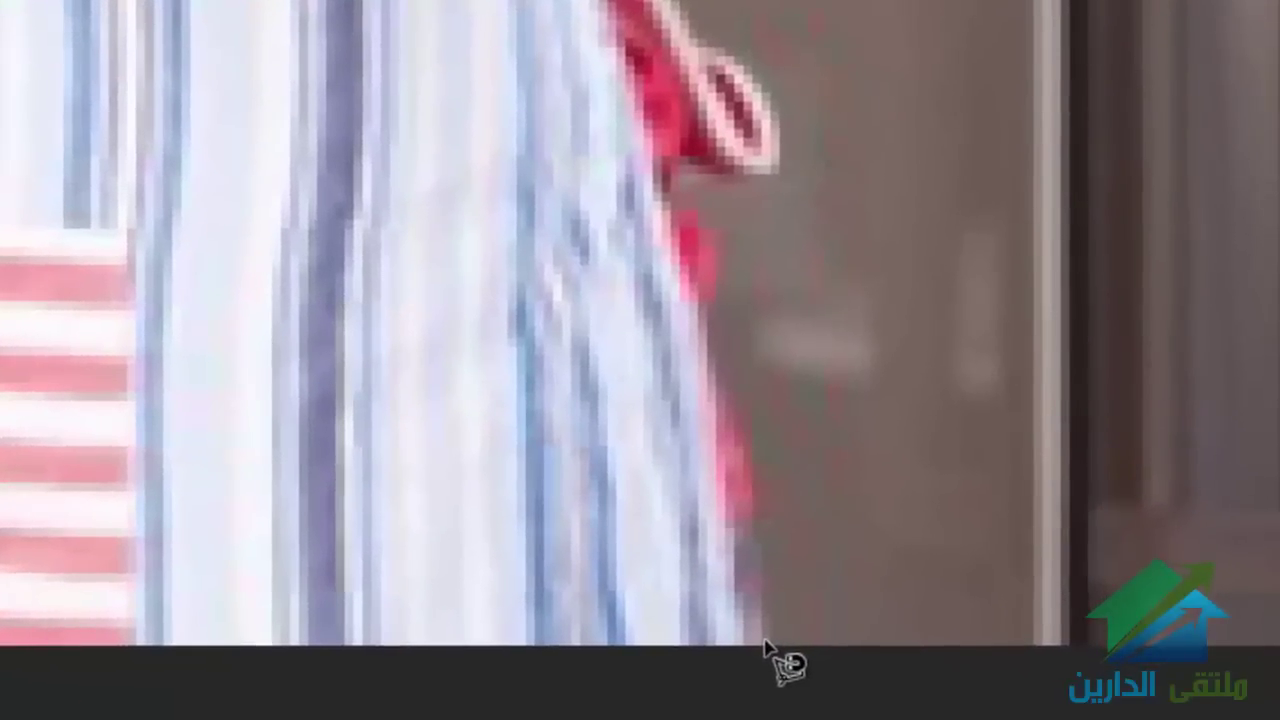
{"action": "left_click_drag", "start_coordinate": [726, 500], "coordinate": [727, 500]}
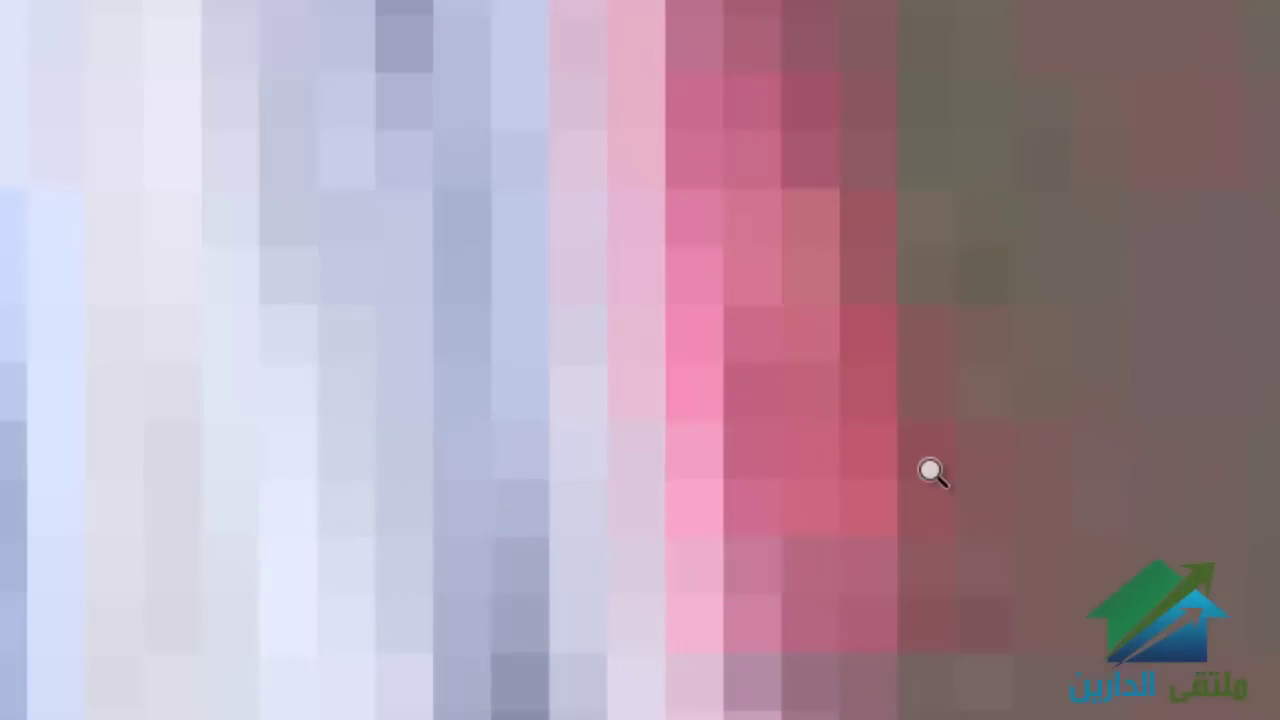
{"action": "left_click", "coordinate": [891, 471], "text": "alt"}
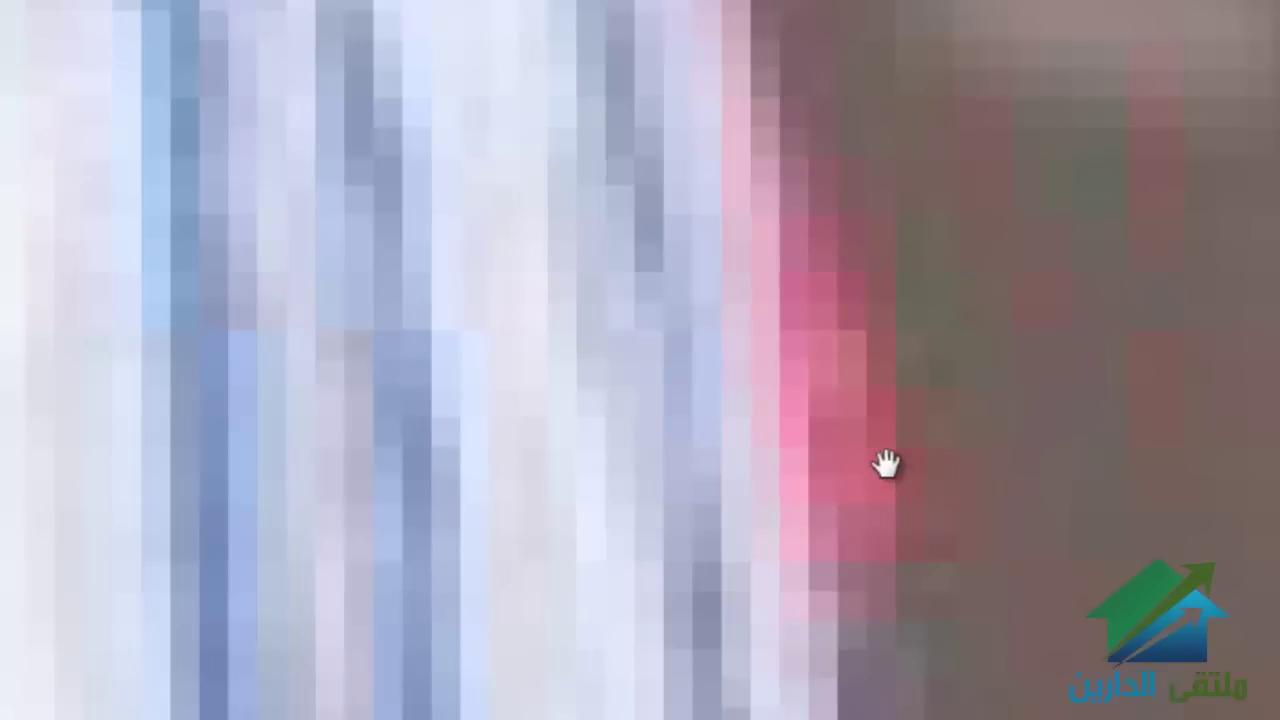
{"action": "left_click", "coordinate": [749, 503], "text": "alt"}
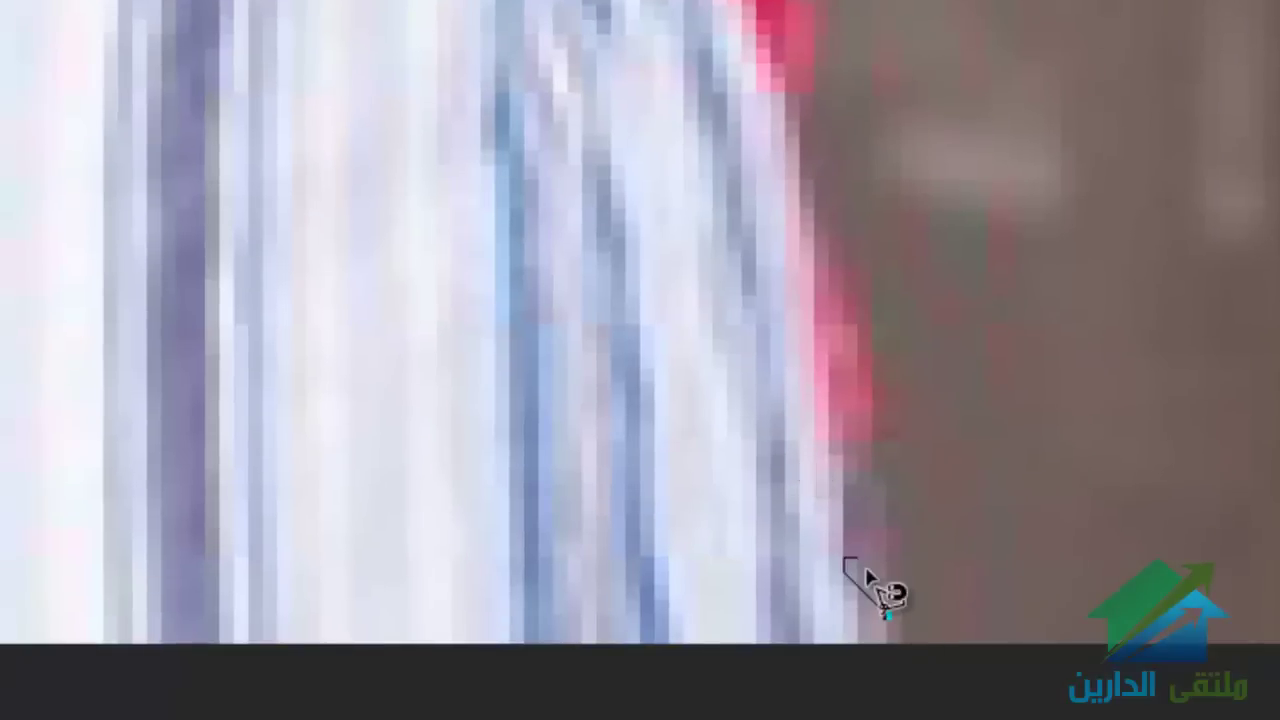
Step: Trace the magnetic lasso outline up the apron's right edge and around the apron tie
{"action": "left_click_drag", "start_coordinate": [883, 583], "coordinate": [836, 323]}
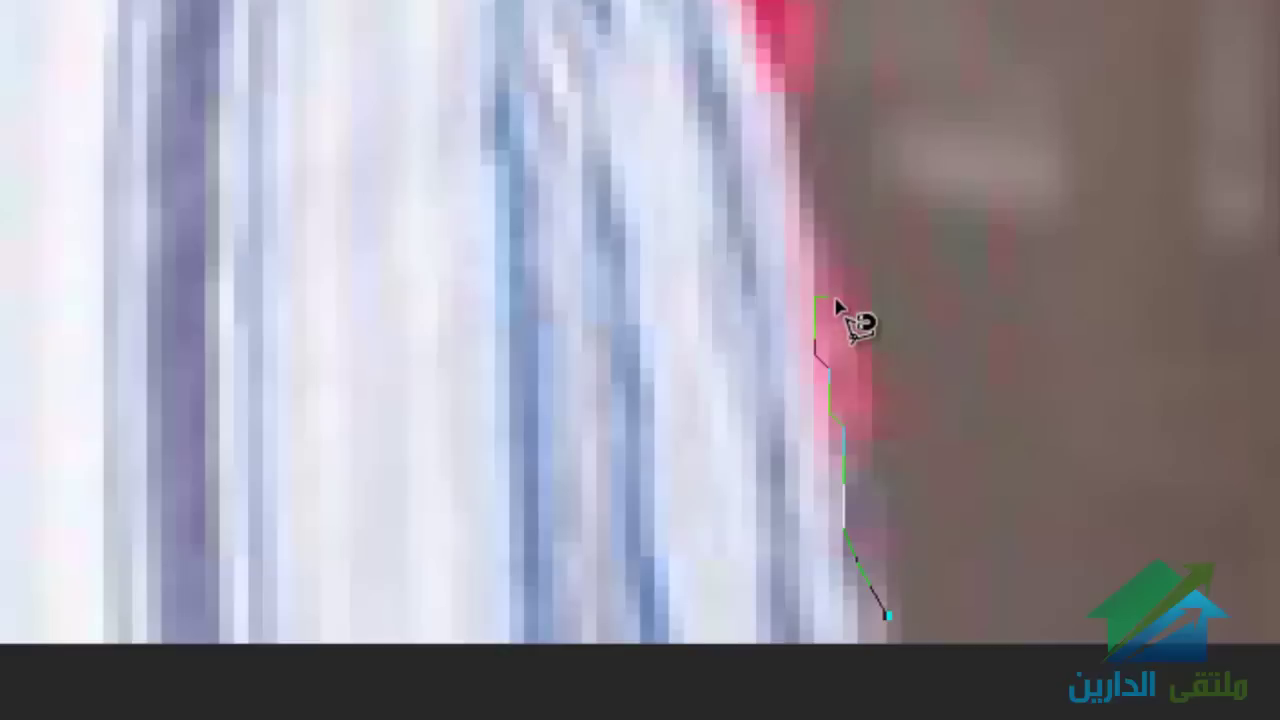
{"action": "left_click_drag", "start_coordinate": [836, 323], "coordinate": [780, 47]}
{"action": "left_click", "coordinate": [780, 47], "text": "alt"}
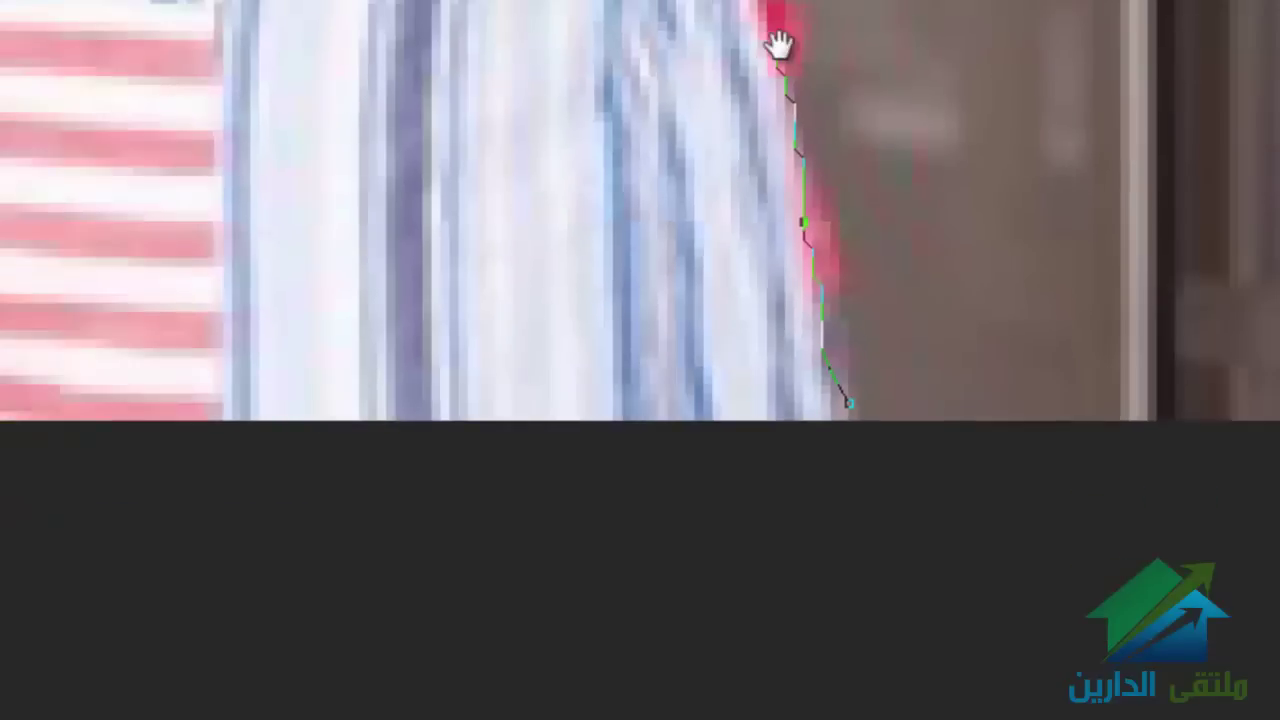
{"action": "mouse_move", "coordinate": [777, 46]}
{"action": "left_mouse_down"}
{"action": "mouse_move", "coordinate": [828, 534]}
{"action": "mouse_move", "coordinate": [922, 440]}
{"action": "mouse_move", "coordinate": [822, 290]}
{"action": "mouse_move", "coordinate": [717, 171]}
{"action": "left_mouse_up"}
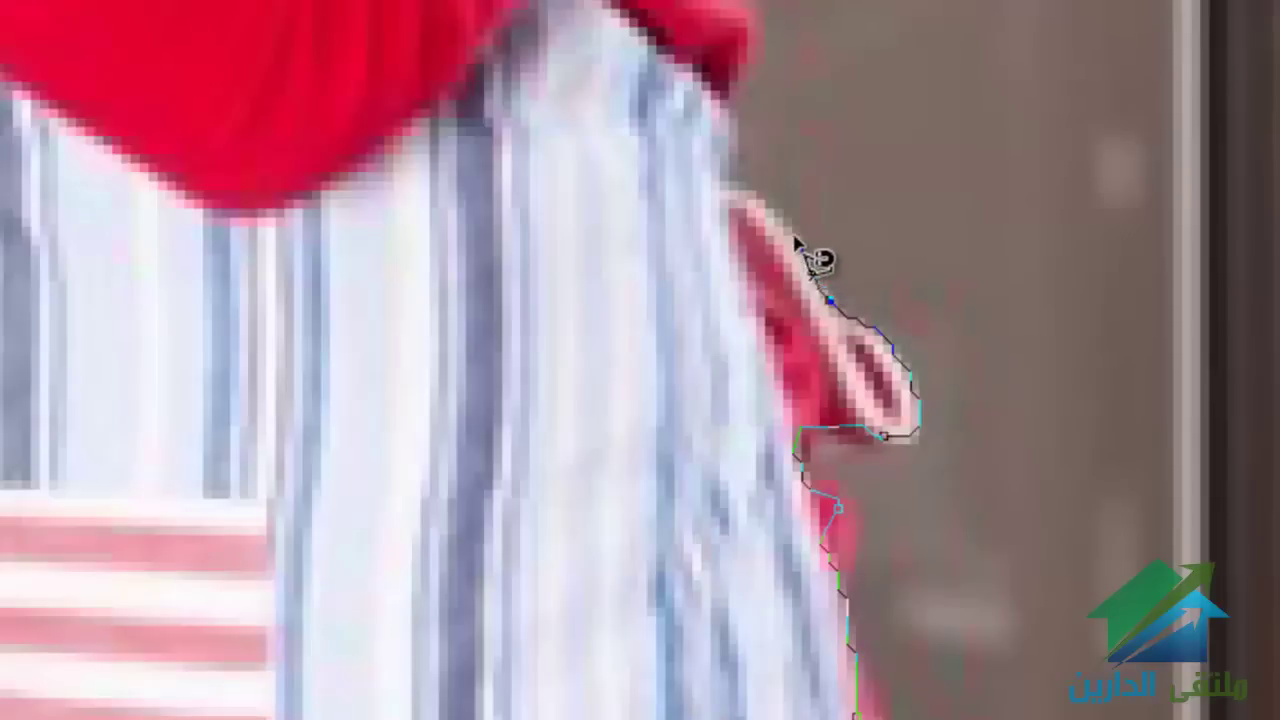
{"action": "scroll", "coordinate": [740, 185], "scroll_direction": "up", "scroll_amount": 4}
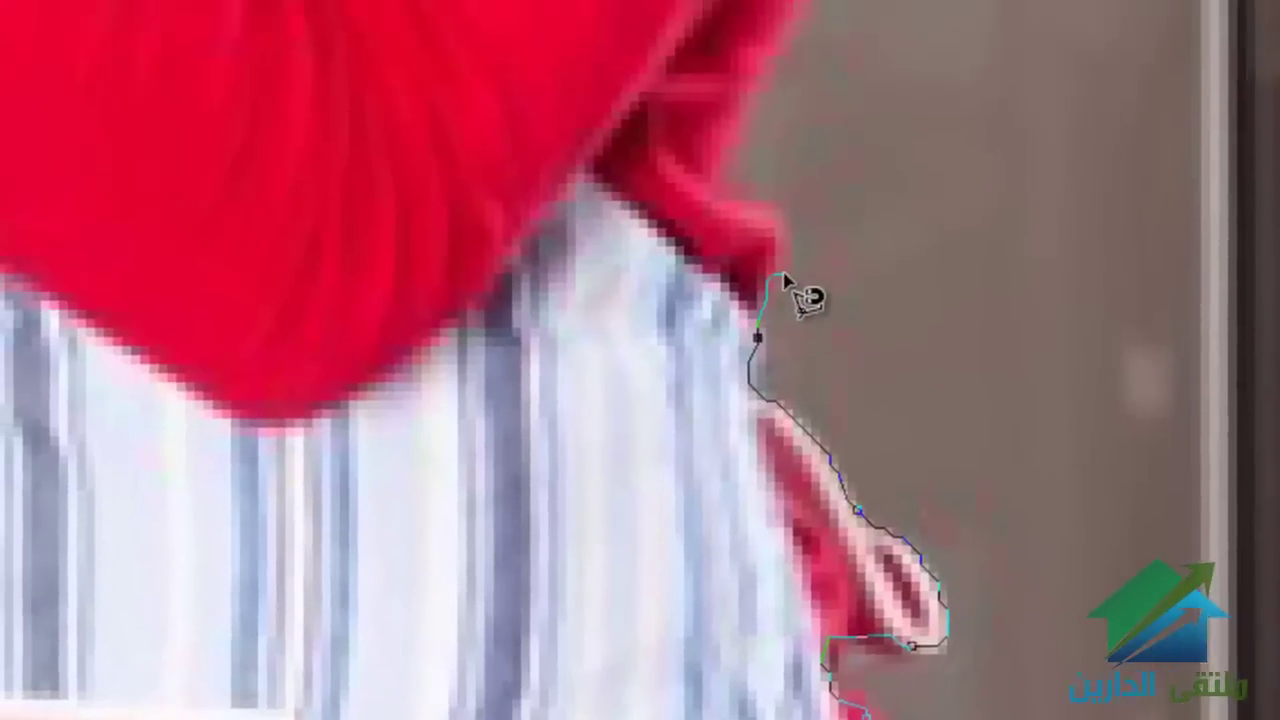
{"action": "mouse_move", "coordinate": [811, 280]}
{"action": "left_mouse_down"}
{"action": "mouse_move", "coordinate": [735, 200]}
{"action": "mouse_move", "coordinate": [845, 285]}
{"action": "left_mouse_up"}
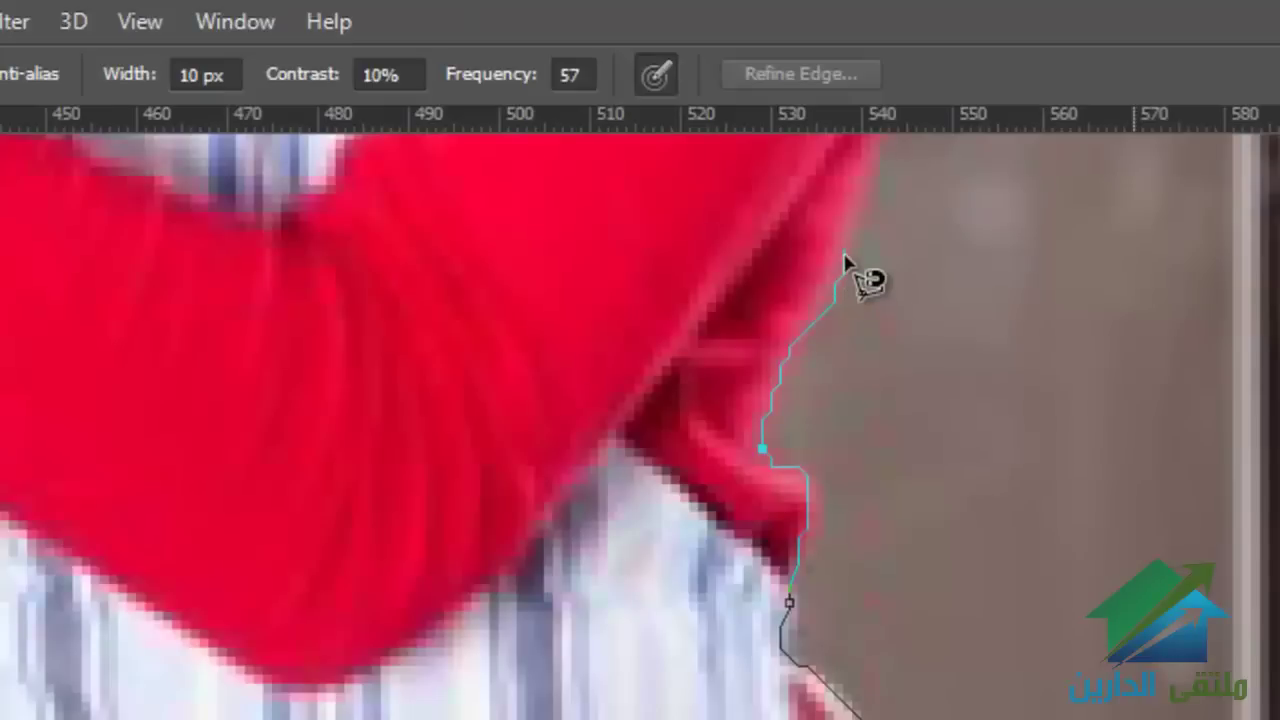
{"action": "scroll", "coordinate": [866, 257], "scroll_direction": "up", "scroll_amount": 5}
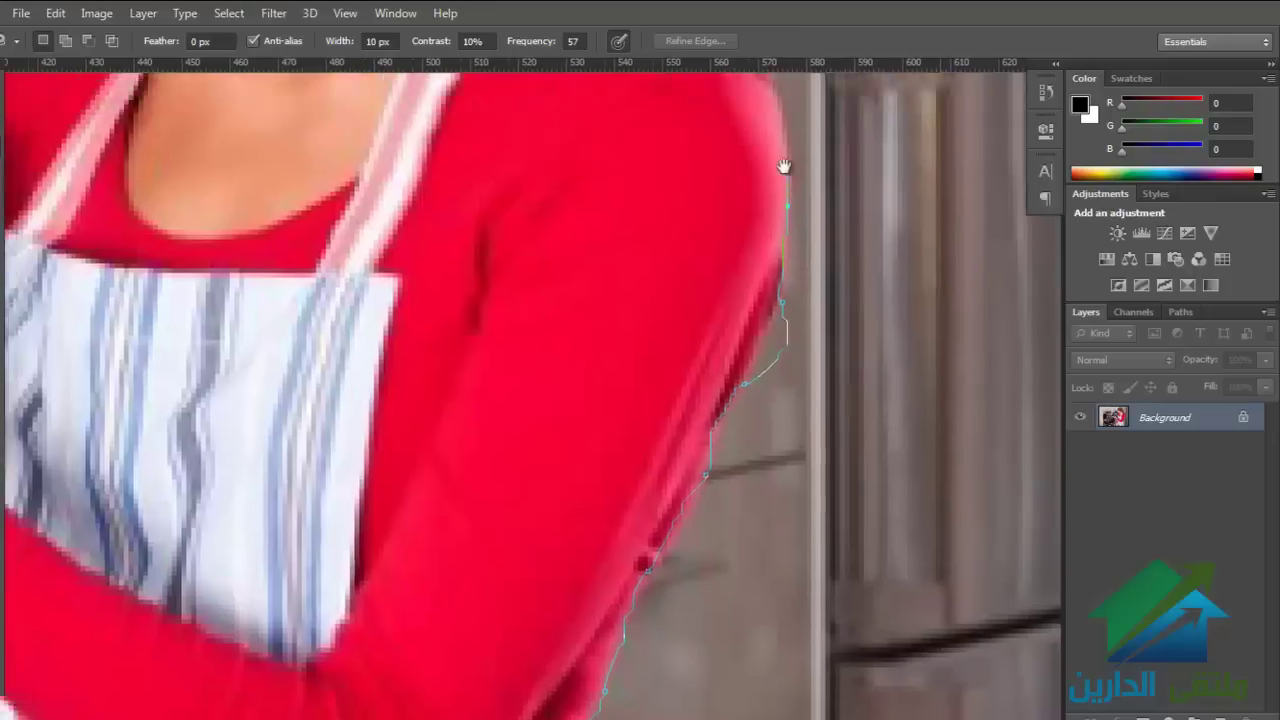
Step: Continue the outline over the shoulder, hair and face down toward the hand
{"action": "left_click_drag", "start_coordinate": [787, 148], "coordinate": [835, 398]}
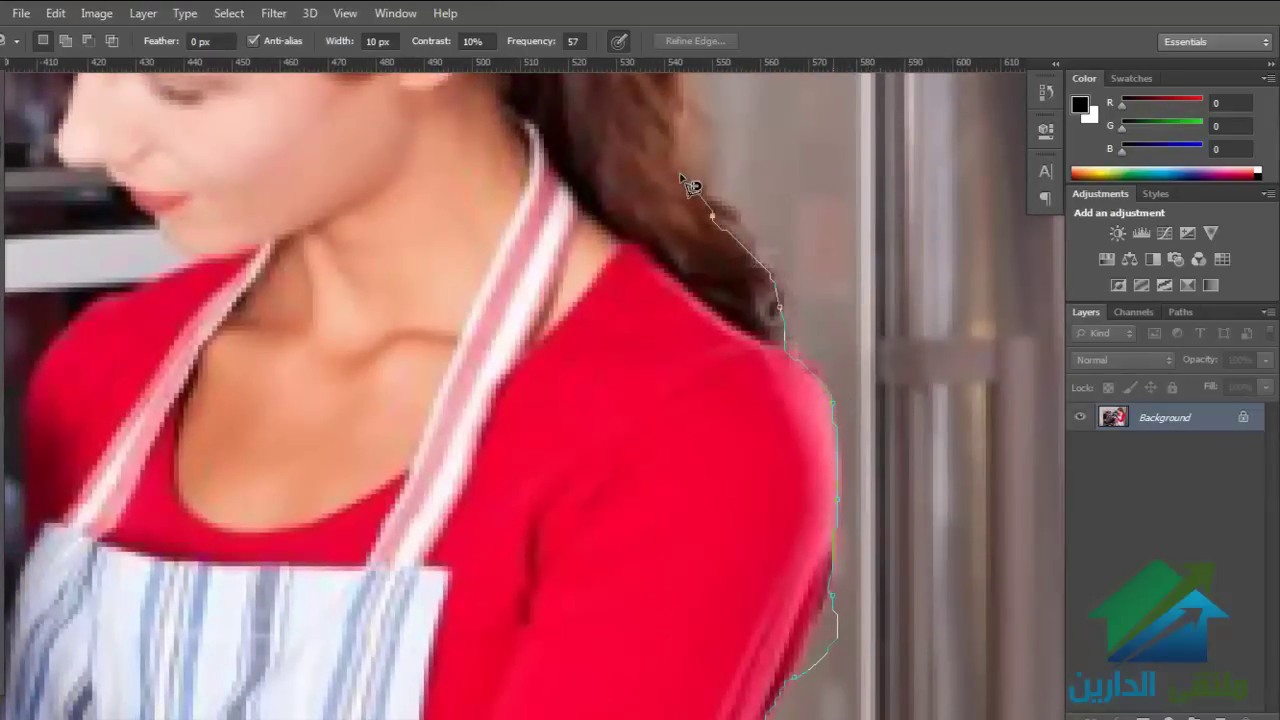
{"action": "left_click_drag", "start_coordinate": [690, 186], "coordinate": [707, 470]}
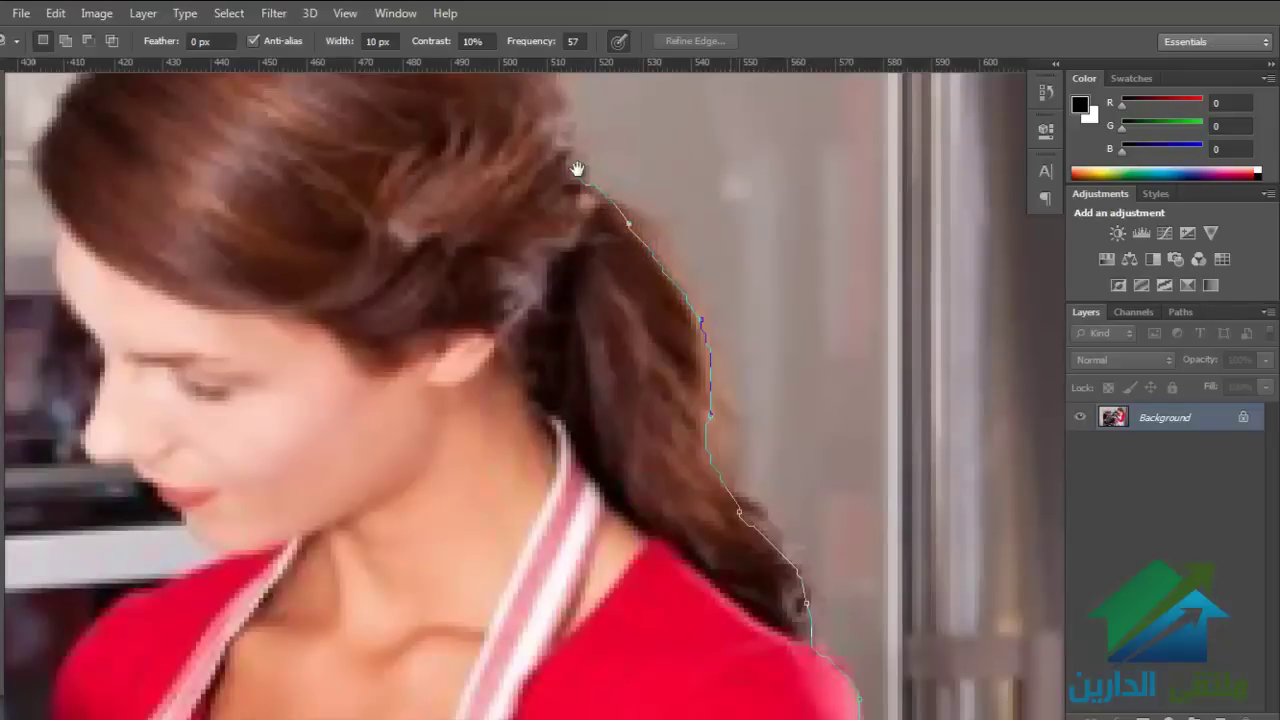
{"action": "left_click_drag", "start_coordinate": [577, 168], "coordinate": [665, 435]}
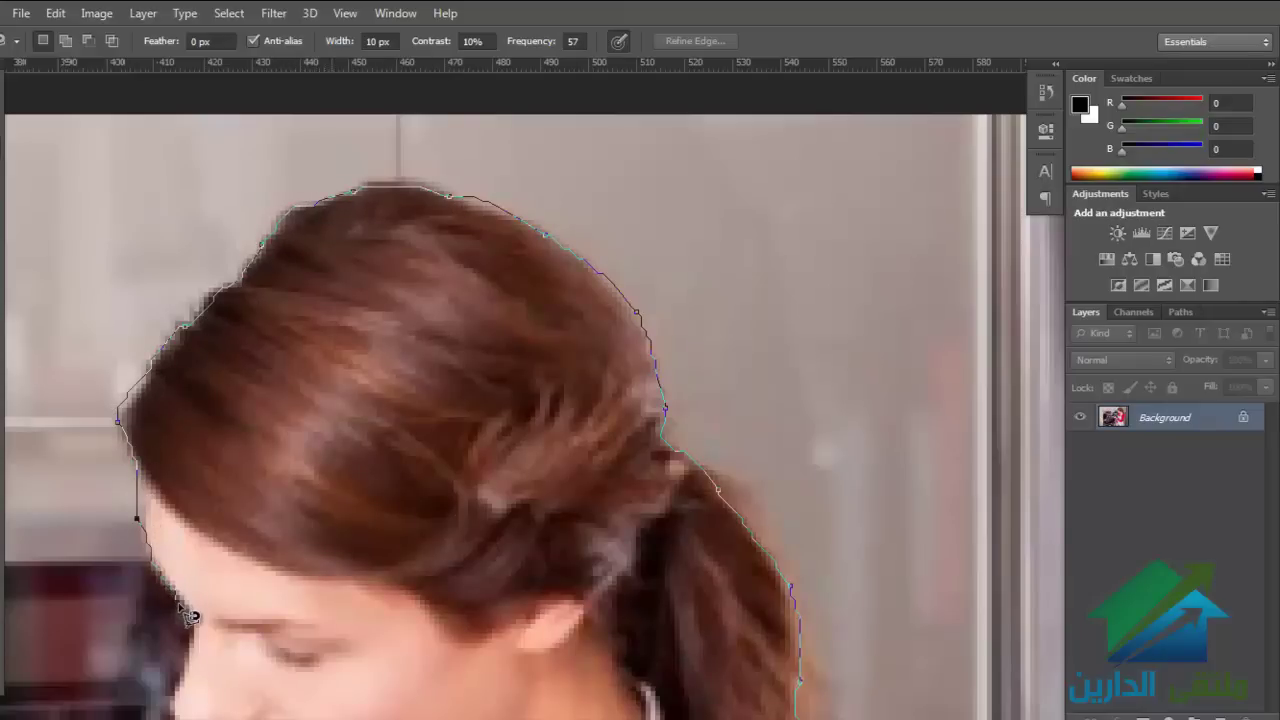
{"action": "left_click_drag", "start_coordinate": [187, 605], "coordinate": [312, 300]}
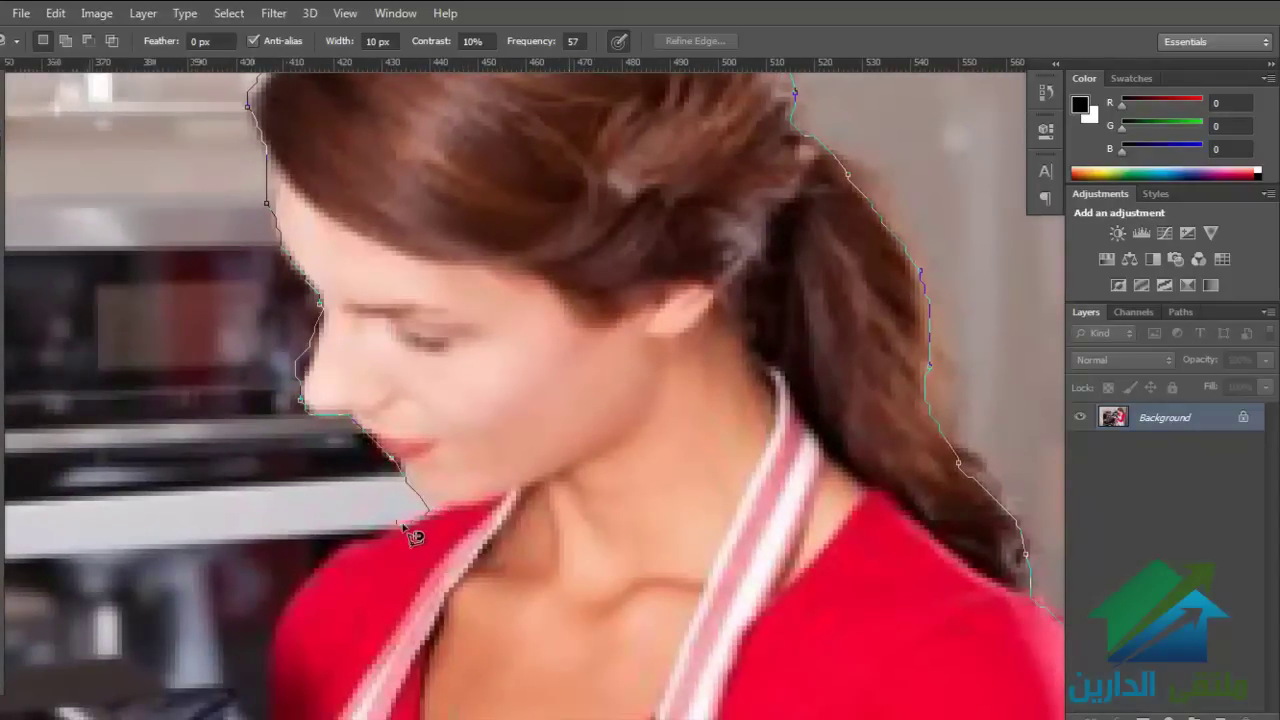
{"action": "mouse_move", "coordinate": [324, 557]}
{"action": "left_mouse_down"}
{"action": "mouse_move", "coordinate": [400, 343]}
{"action": "mouse_move", "coordinate": [417, 214]}
{"action": "left_mouse_up"}
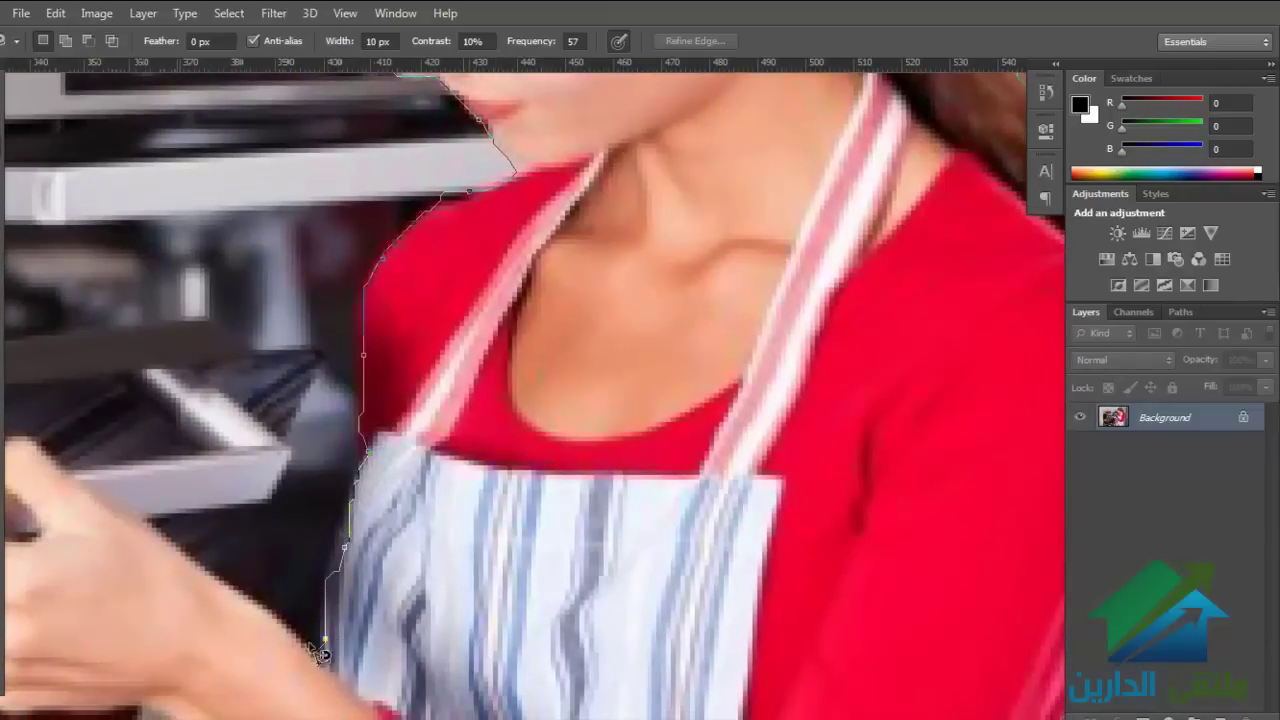
Step: Close the magnetic outline into a selection and zoom out to view it
{"action": "double_click", "coordinate": [172, 647]}
{"action": "left_click", "coordinate": [551, 546], "text": "alt"}
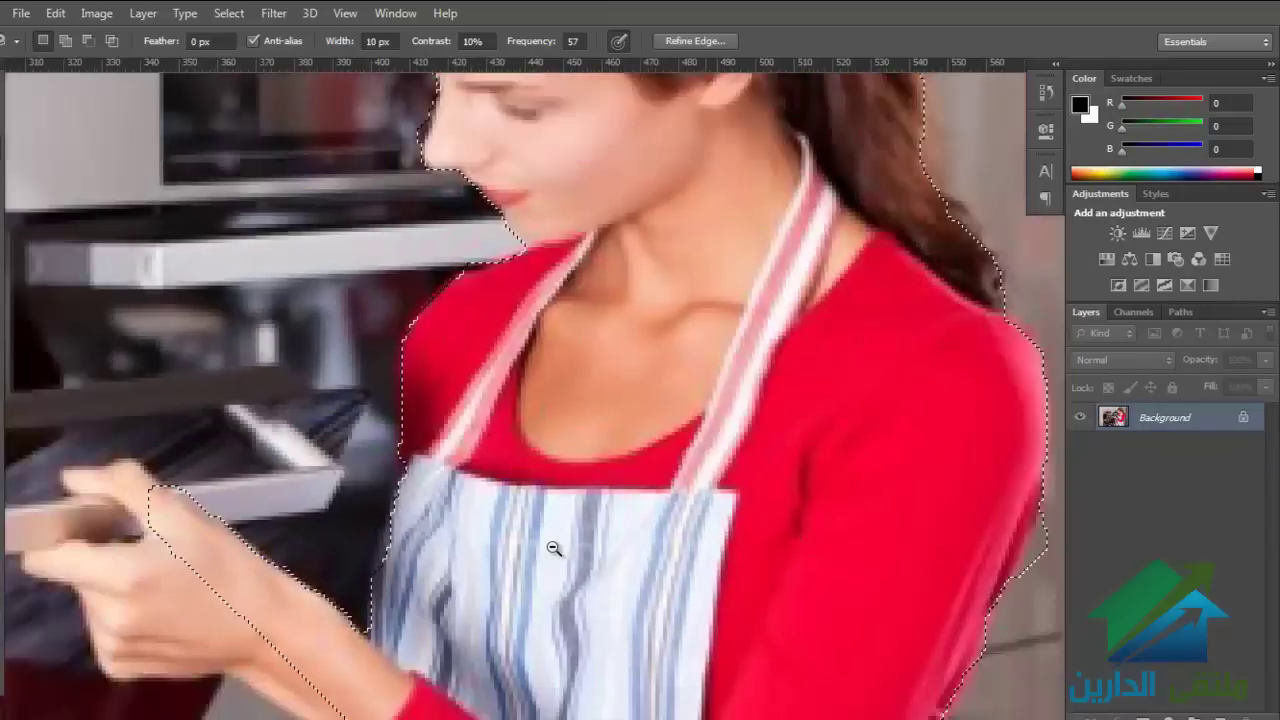
{"action": "left_click", "coordinate": [551, 546], "text": "alt"}
{"action": "mouse_move", "coordinate": [441, 412]}
{"action": "left_mouse_down"}
{"action": "mouse_move", "coordinate": [370, 330]}
{"action": "mouse_move", "coordinate": [470, 380]}
{"action": "left_mouse_up"}
{"action": "scroll", "coordinate": [370, 330], "scroll_direction": "down", "scroll_amount": 3}
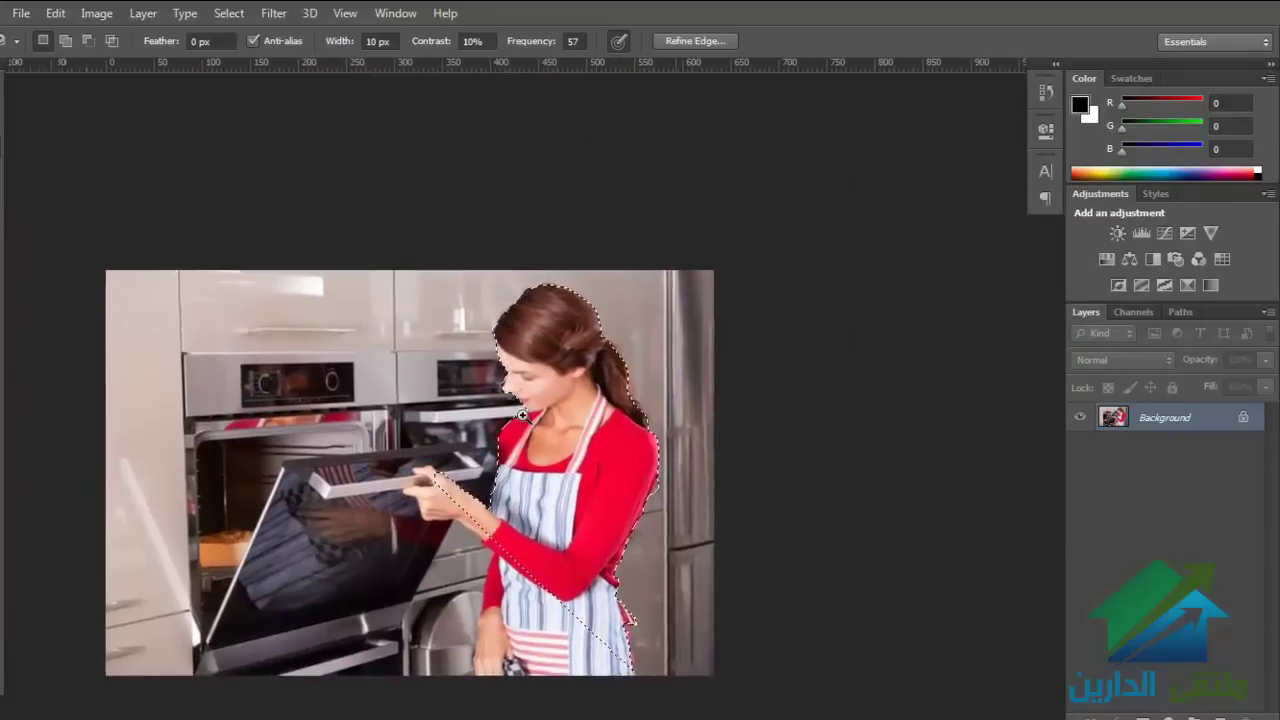
{"action": "scroll", "coordinate": [522, 414], "scroll_direction": "up", "scroll_amount": 3}
Step: Copy the selected woman onto Layer 1 and move it beside the original
{"action": "key", "text": "ctrl+j"}
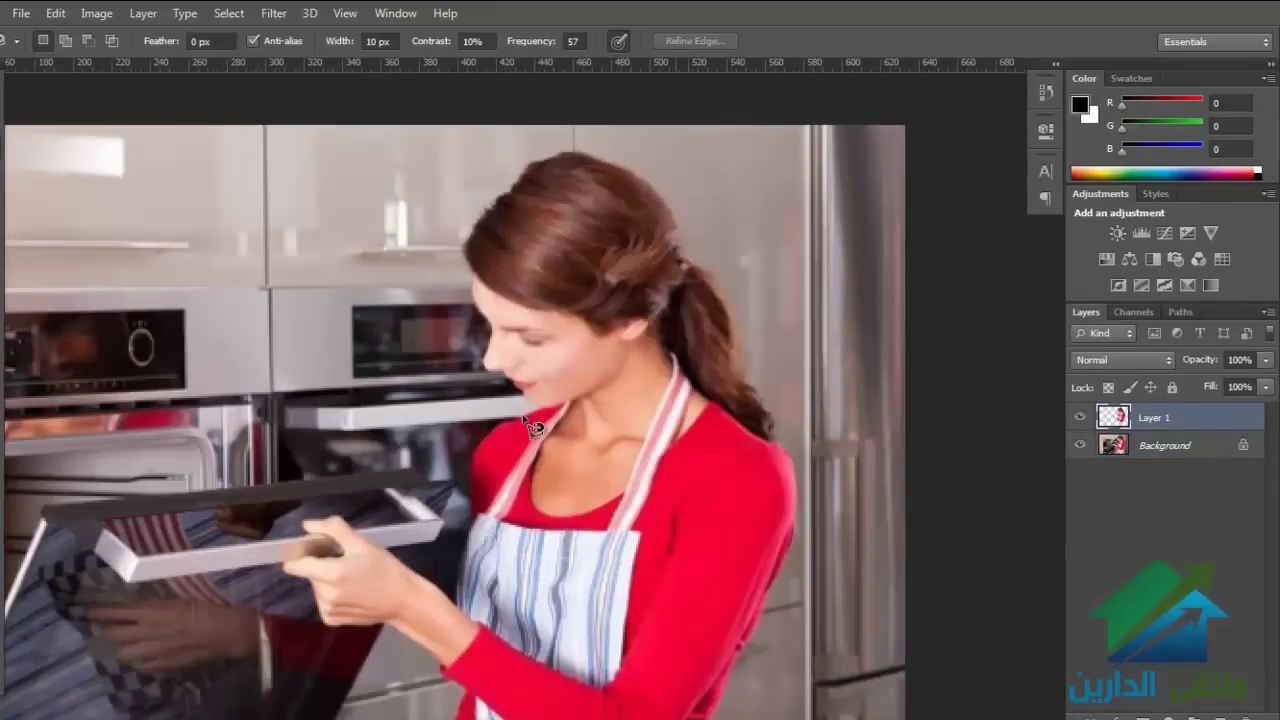
{"action": "left_click_drag", "start_coordinate": [543, 494], "coordinate": [601, 466]}
{"action": "key", "text": "v"}
{"action": "mouse_move", "coordinate": [549, 415]}
{"action": "left_mouse_down"}
{"action": "mouse_move", "coordinate": [296, 418]}
{"action": "mouse_move", "coordinate": [299, 437]}
{"action": "left_mouse_up"}
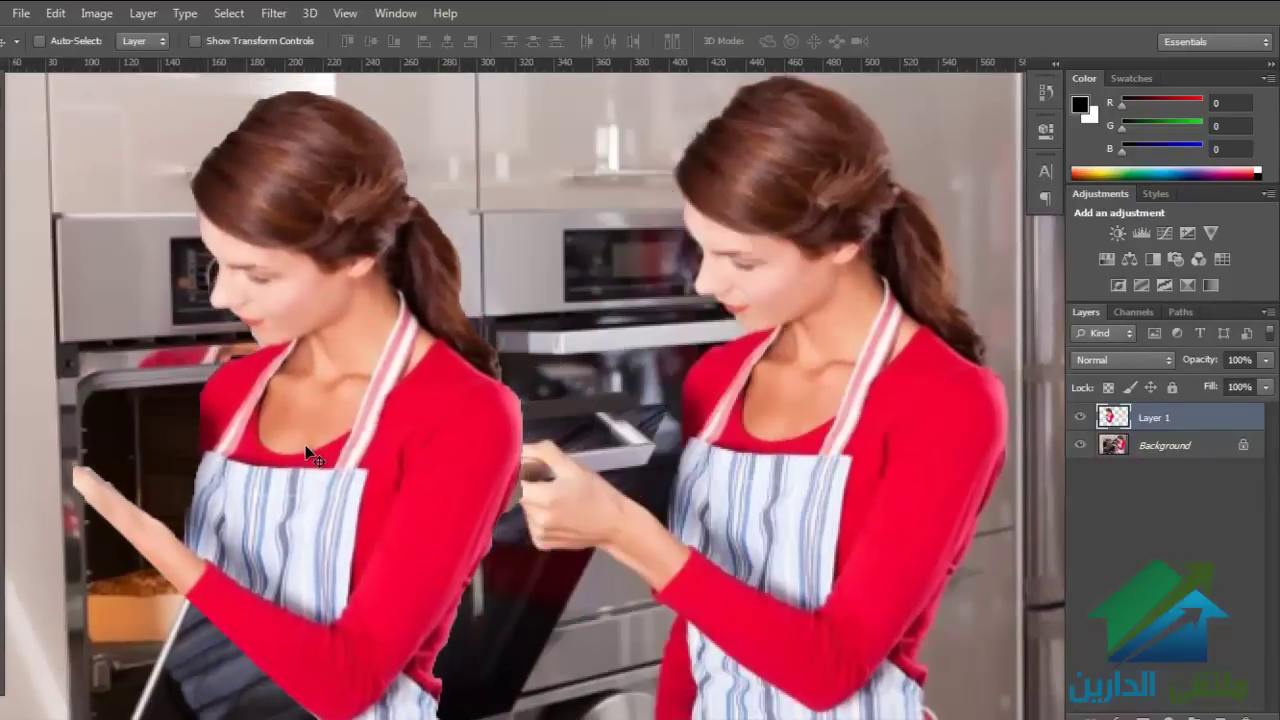
{"action": "left_click_drag", "start_coordinate": [337, 382], "coordinate": [380, 430]}
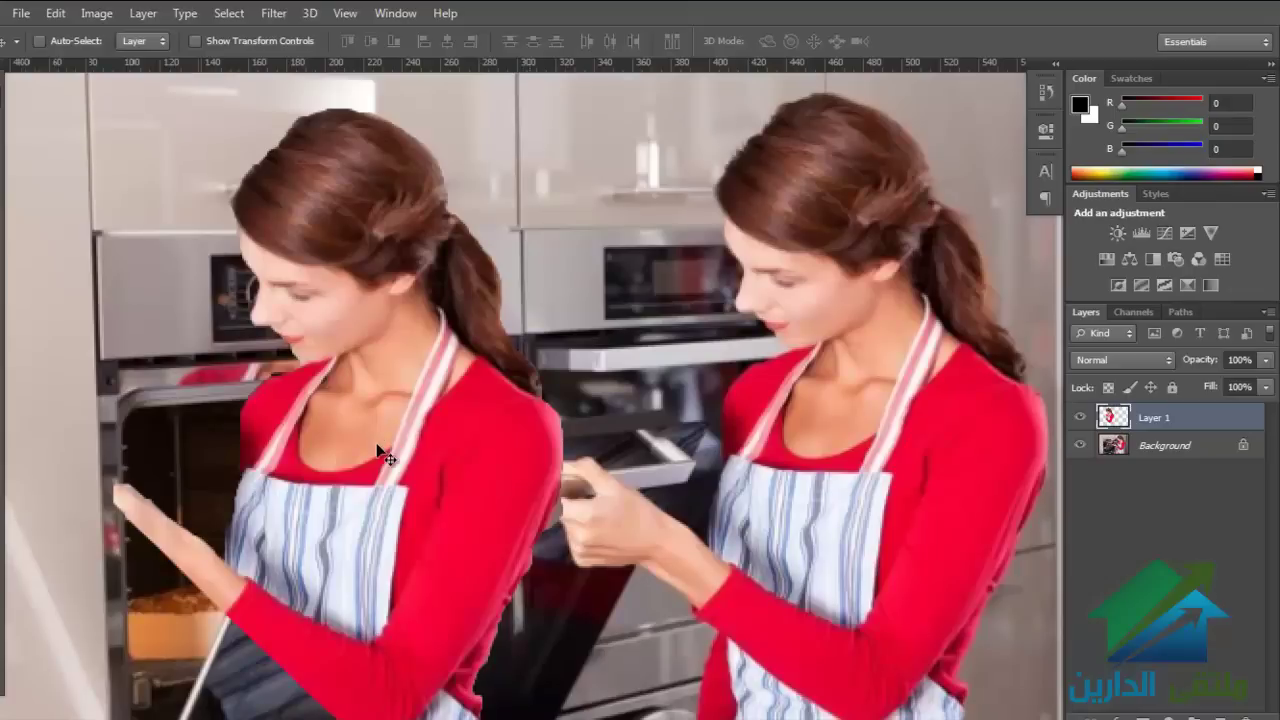
Step: Pan down to show both women's lower halves to the apron pocket
{"action": "left_click_drag", "start_coordinate": [383, 513], "coordinate": [297, 360]}
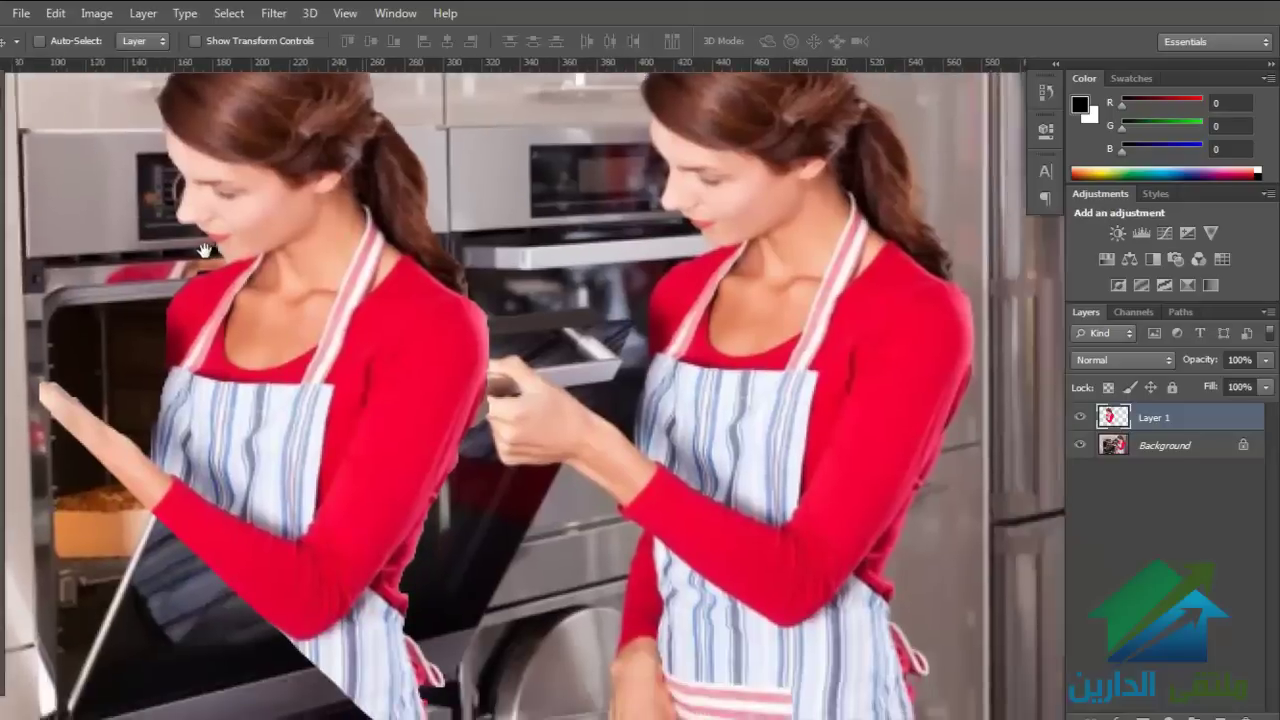
{"action": "left_click_drag", "start_coordinate": [255, 385], "coordinate": [242, 355]}
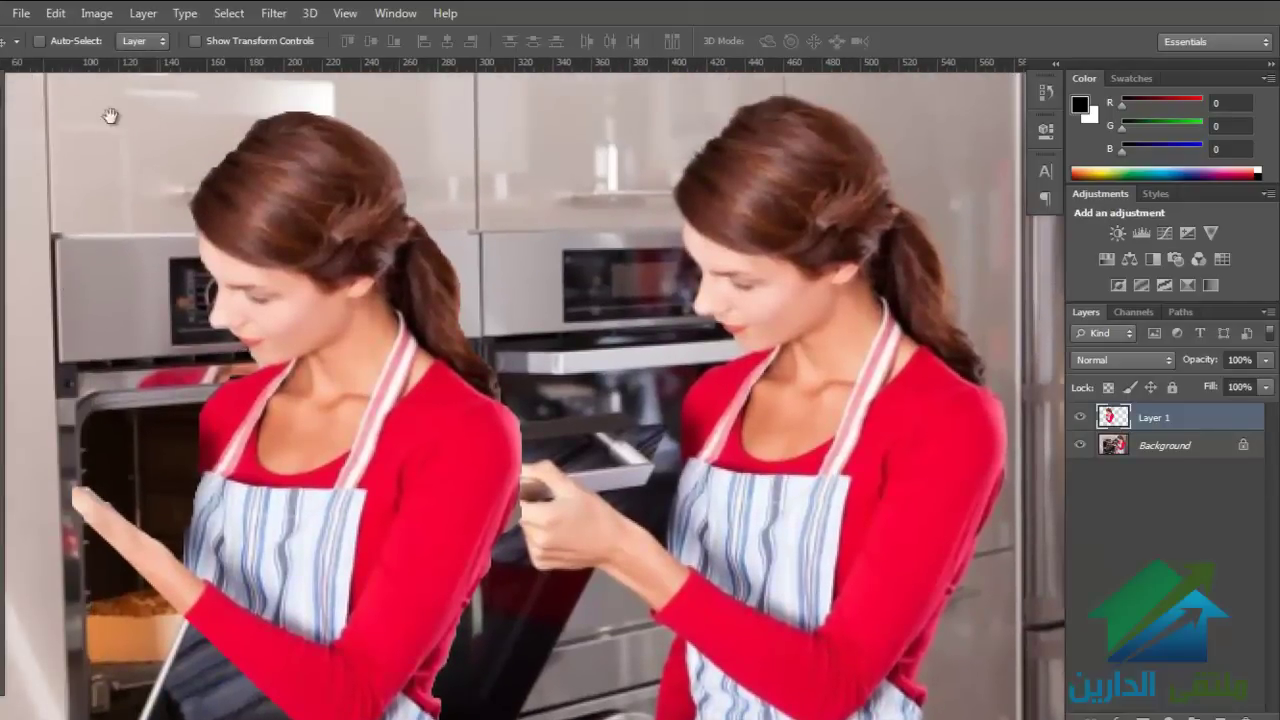
{"action": "scroll", "coordinate": [266, 235], "scroll_direction": "down", "scroll_amount": 1}
{"action": "scroll", "coordinate": [668, 454], "scroll_direction": "down", "scroll_amount": 2}
{"action": "scroll", "coordinate": [894, 446], "scroll_direction": "down", "scroll_amount": 4}
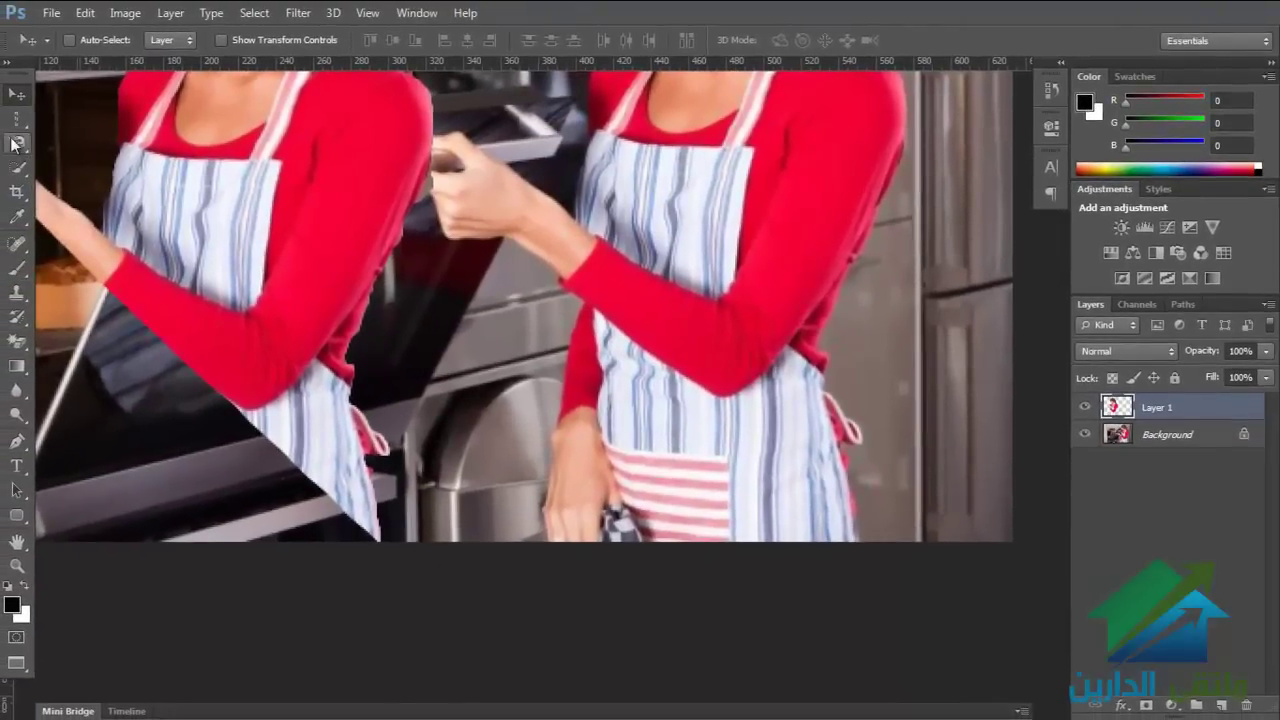
Step: Switch to the Magnetic Lasso from the lasso tool flyout
{"action": "left_click", "coordinate": [16, 142]}
{"action": "left_click_drag", "start_coordinate": [16, 142], "coordinate": [110, 160]}
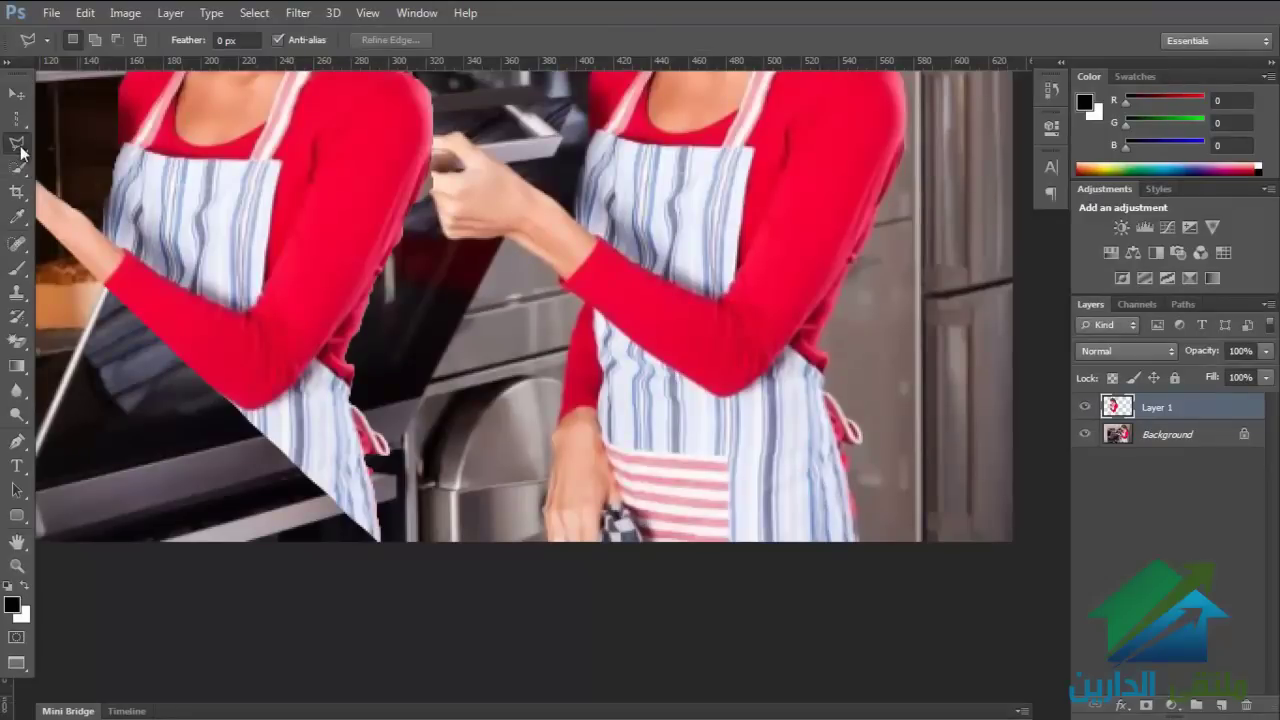
{"action": "left_click_drag", "start_coordinate": [20, 150], "coordinate": [40, 155]}
{"action": "left_click", "coordinate": [70, 178]}
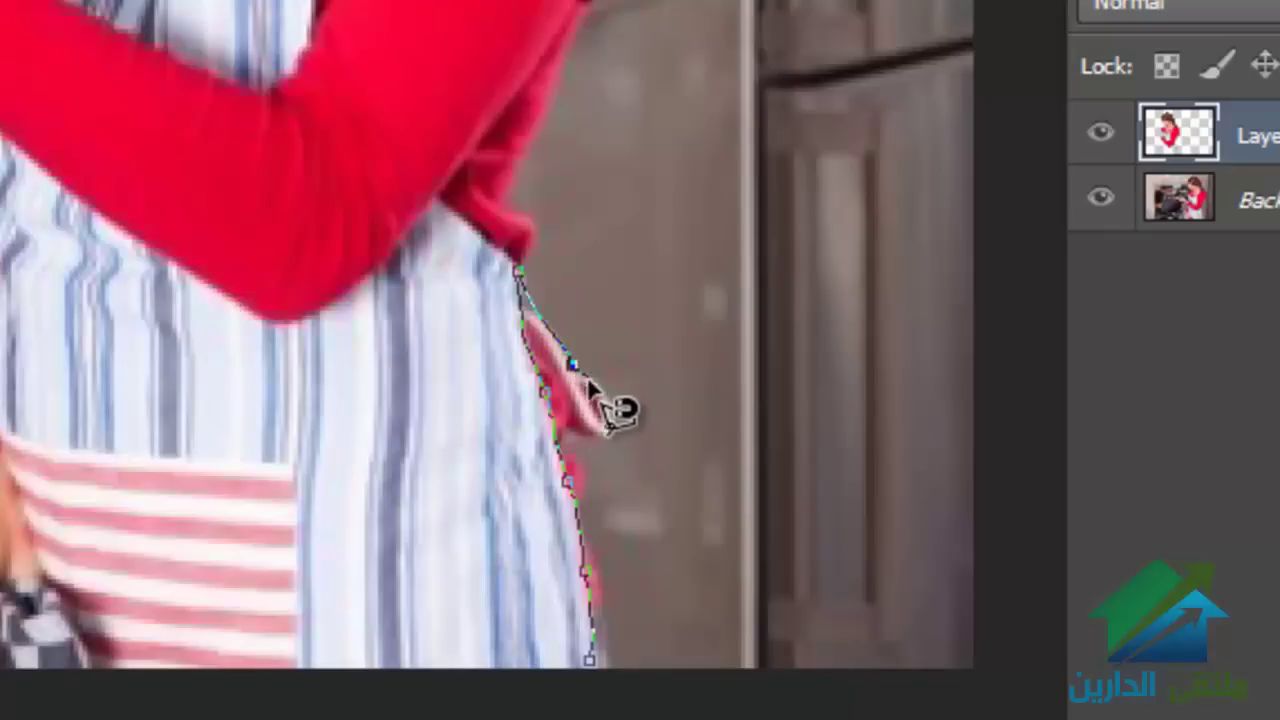
Step: Trace and close an outline around the right woman's arm and apron, then deselect it
{"action": "key", "text": "Delete"}
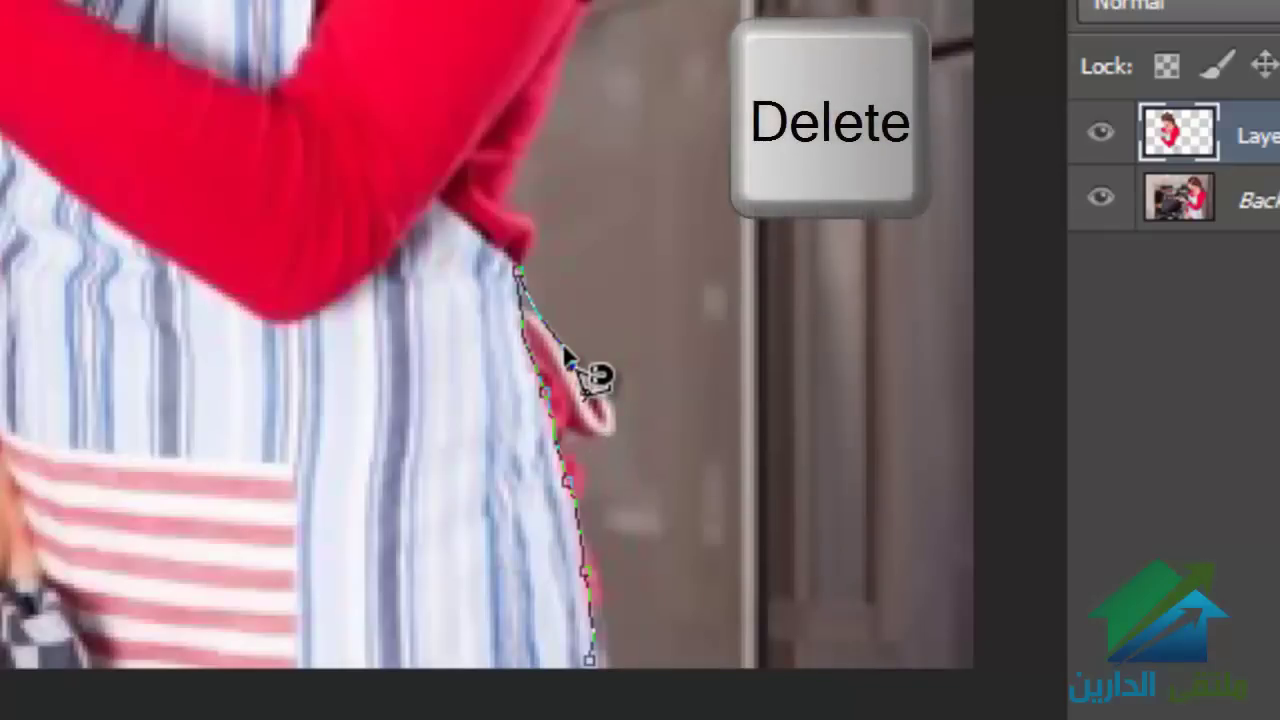
{"action": "left_click", "coordinate": [572, 363]}
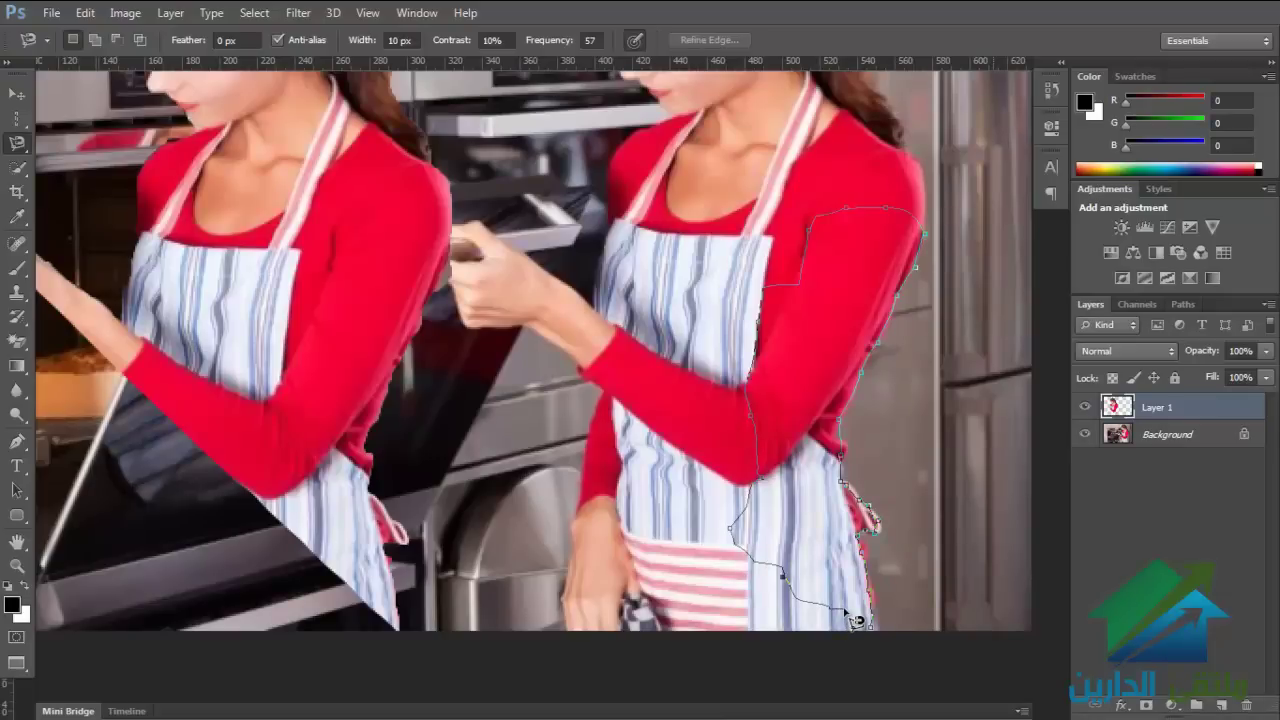
{"action": "left_click", "coordinate": [857, 620]}
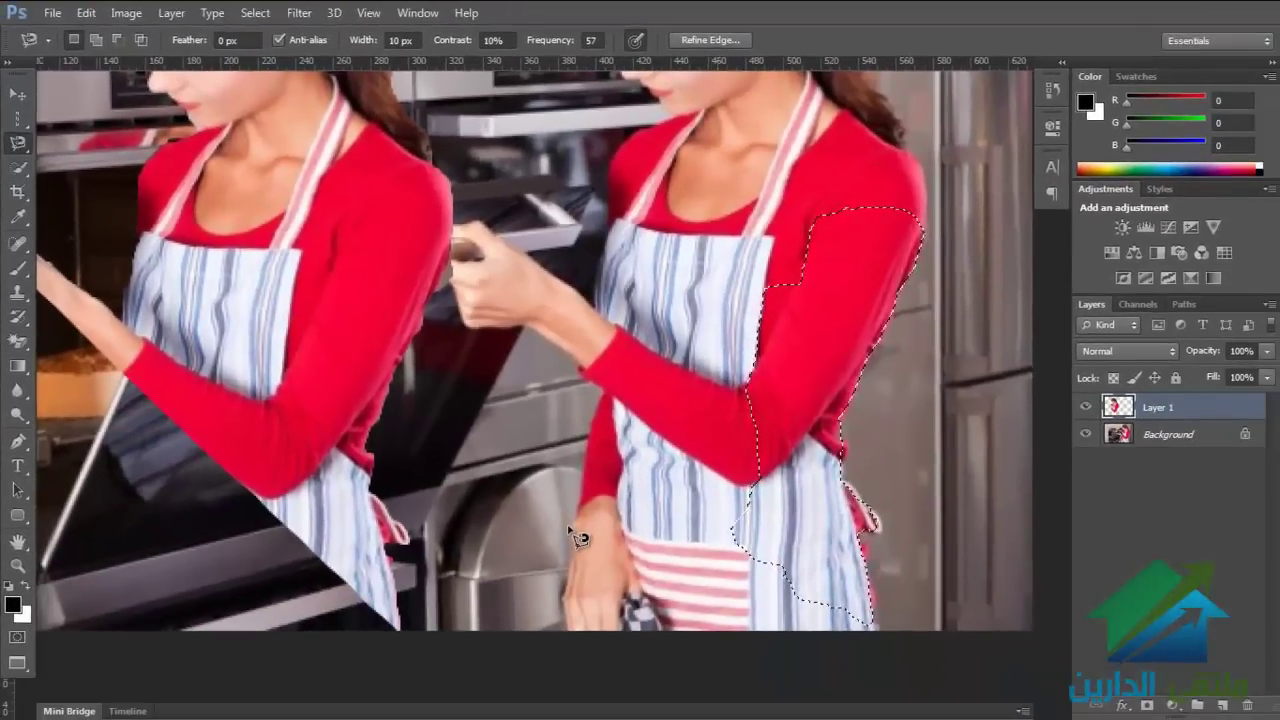
{"action": "left_click", "coordinate": [569, 526]}
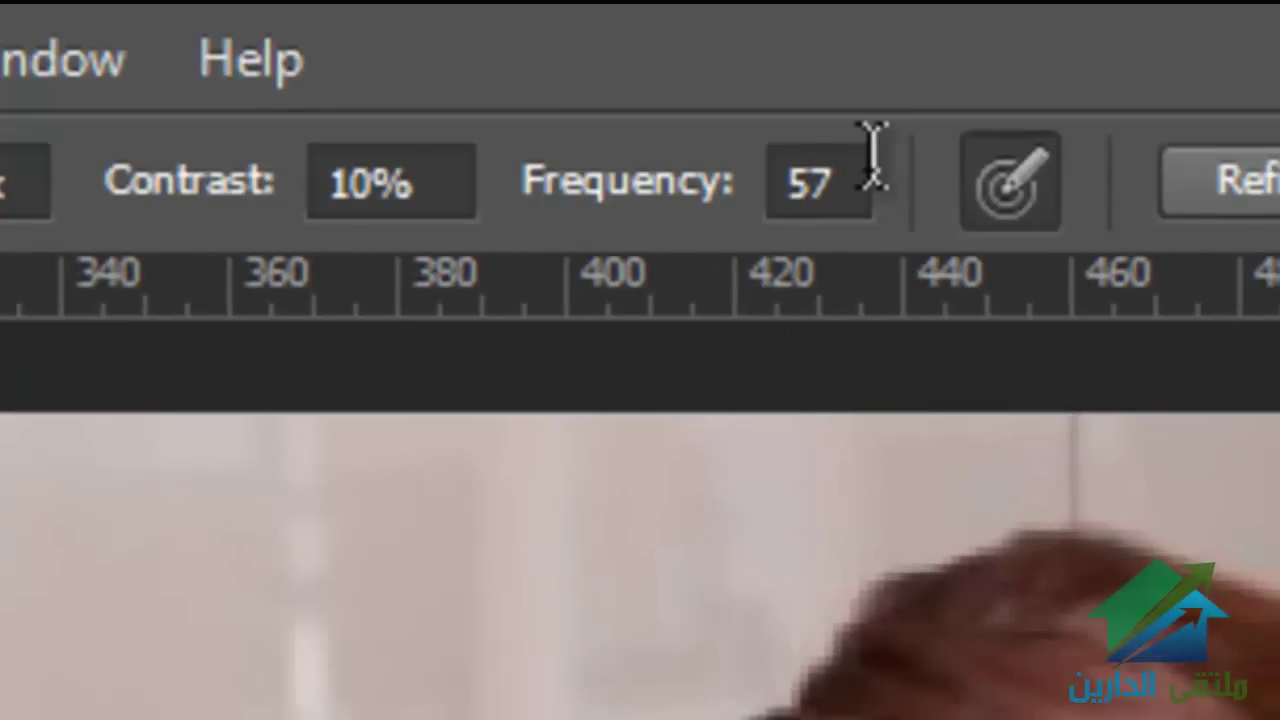
Step: Set the Magnetic Lasso frequency to 100
{"action": "left_click", "coordinate": [814, 177]}
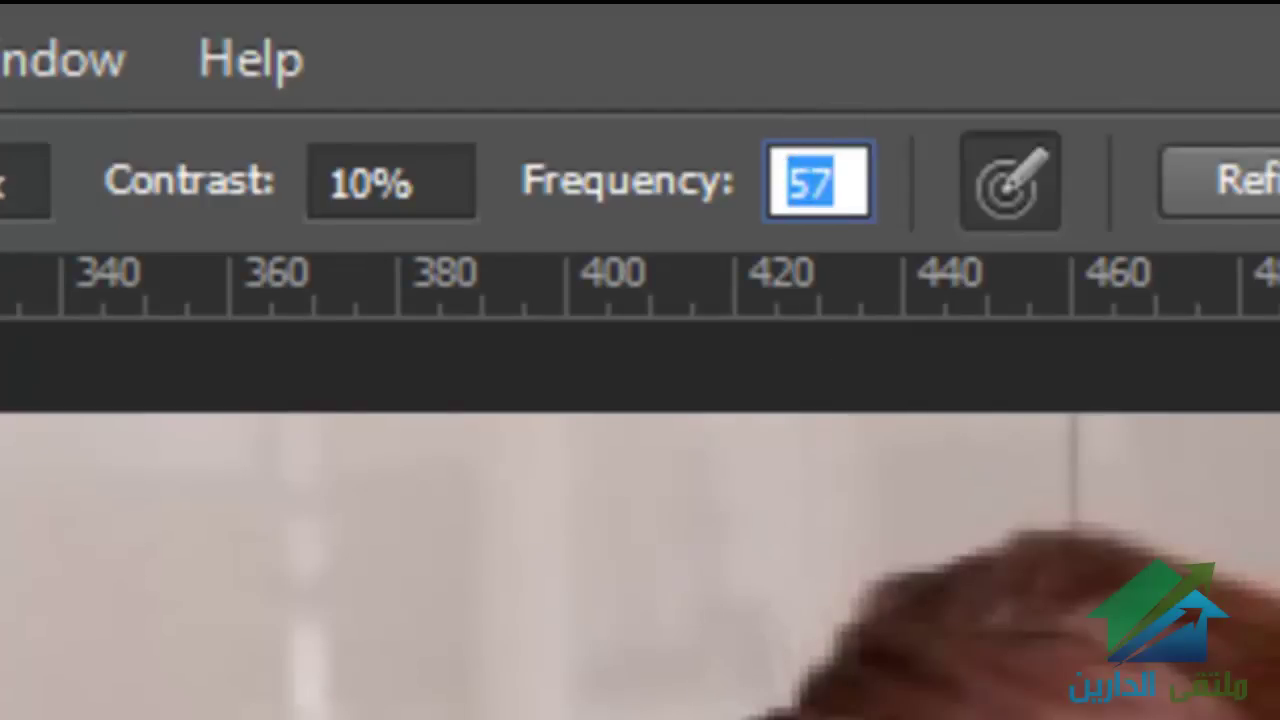
{"action": "type", "text": "100"}
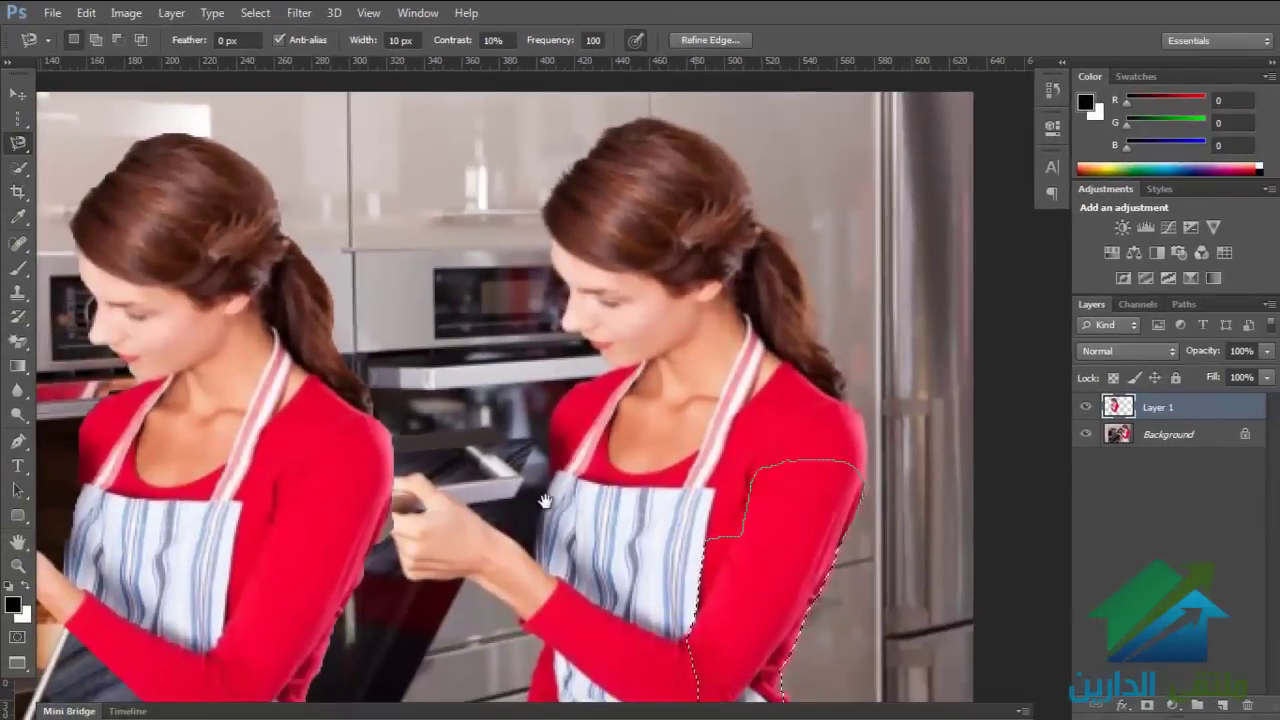
{"action": "scroll", "coordinate": [545, 500], "scroll_direction": "down", "scroll_amount": 3}
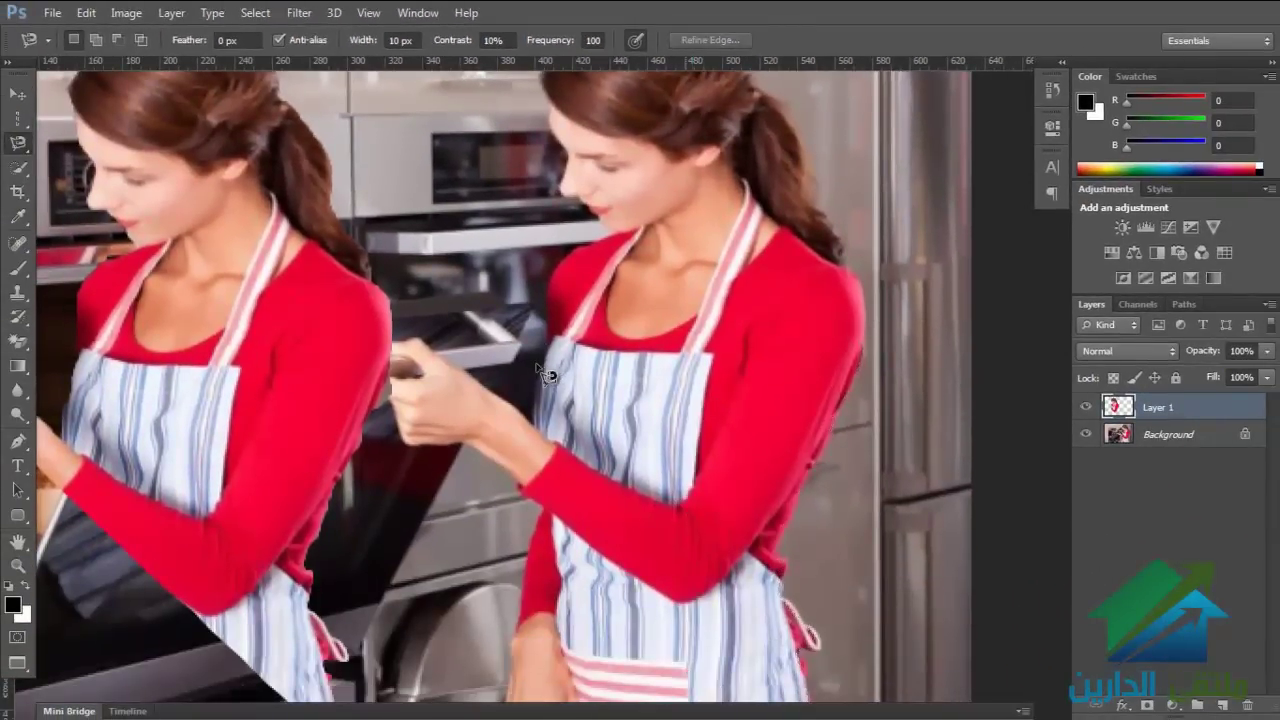
{"action": "scroll", "coordinate": [531, 360], "scroll_direction": "down", "scroll_amount": 2}
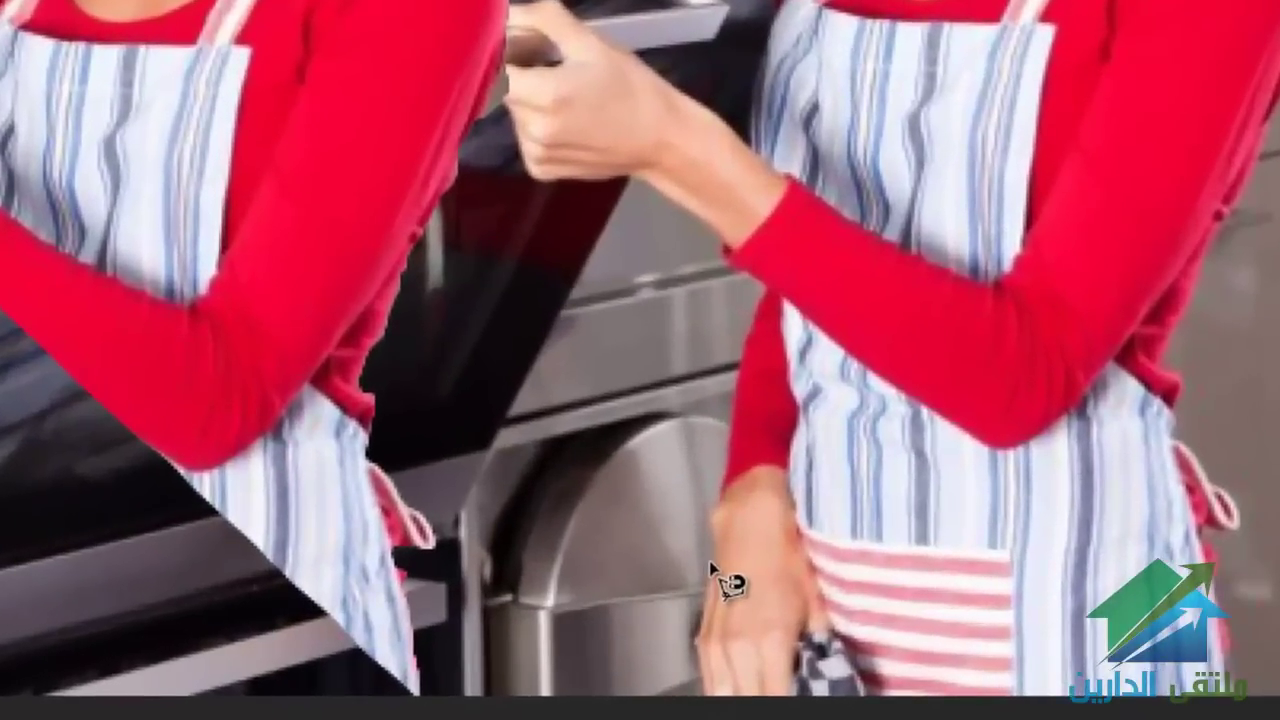
Step: Trace and close a magnetic outline around the right woman's torso and arm
{"action": "left_click", "coordinate": [506, 576]}
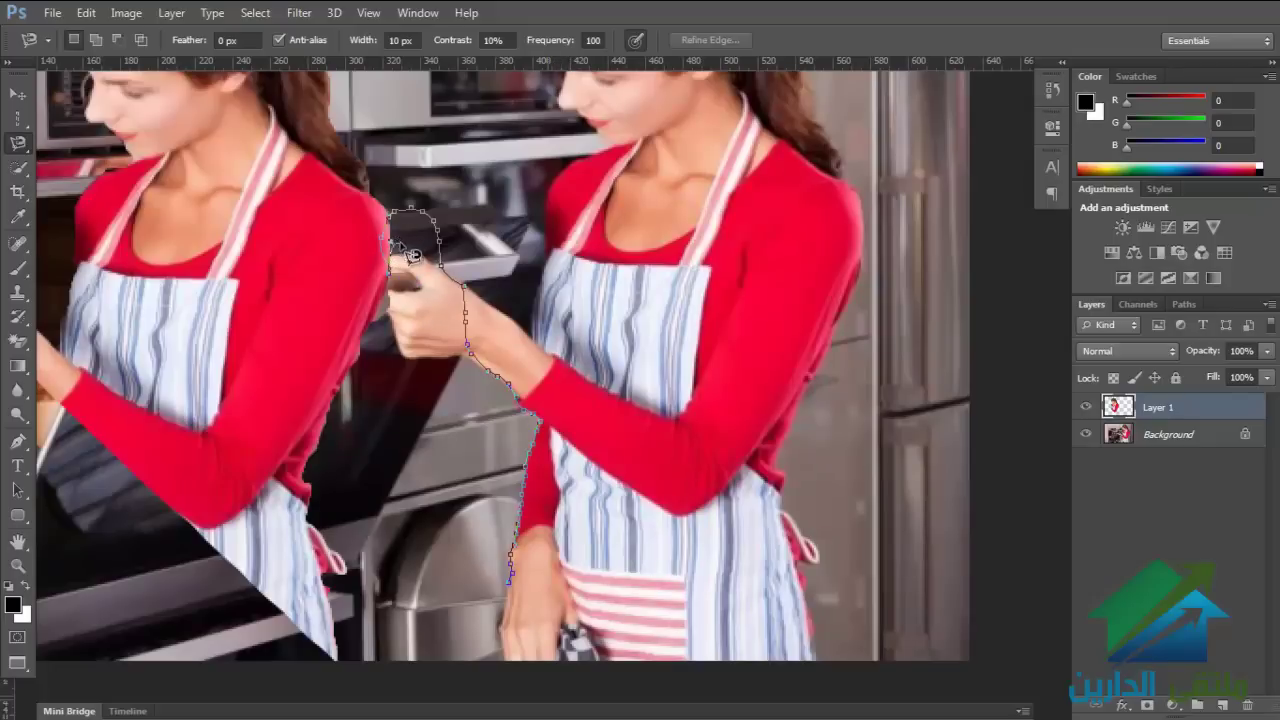
{"action": "key", "text": "BackSpace"}
{"action": "key", "text": "BackSpace"}
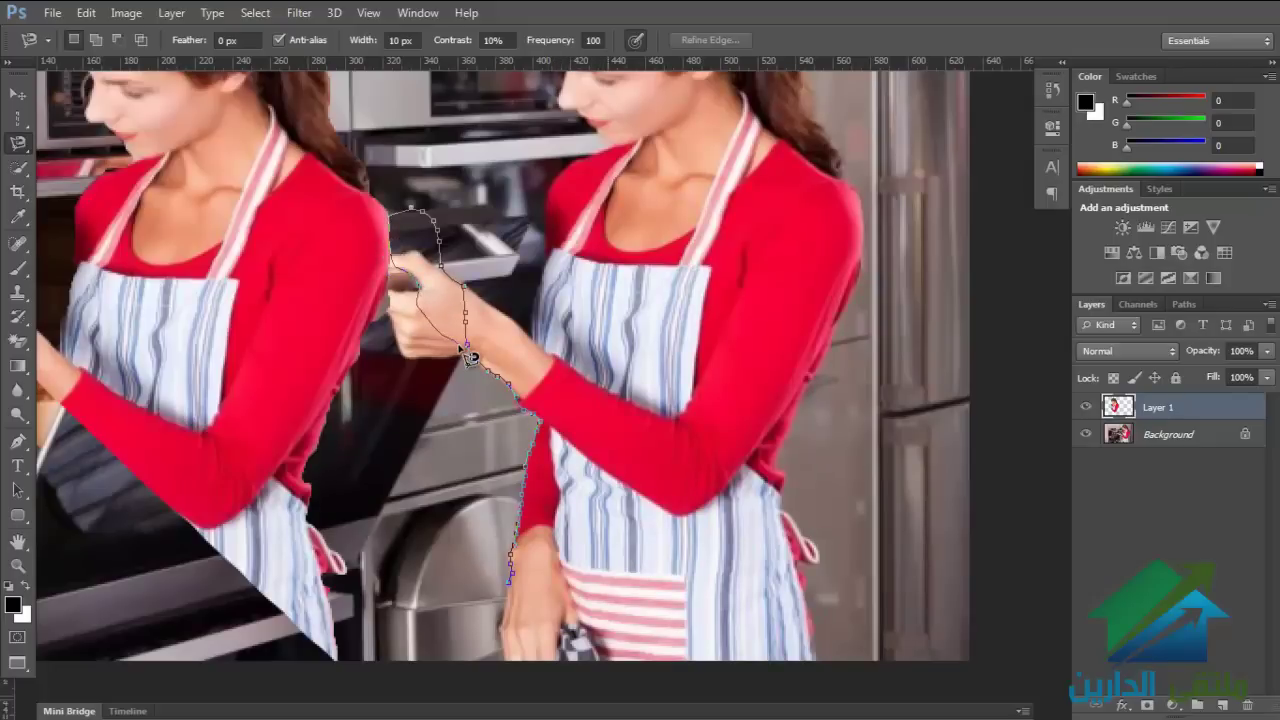
{"action": "key", "text": "BackSpace"}
{"action": "key", "text": "BackSpace"}
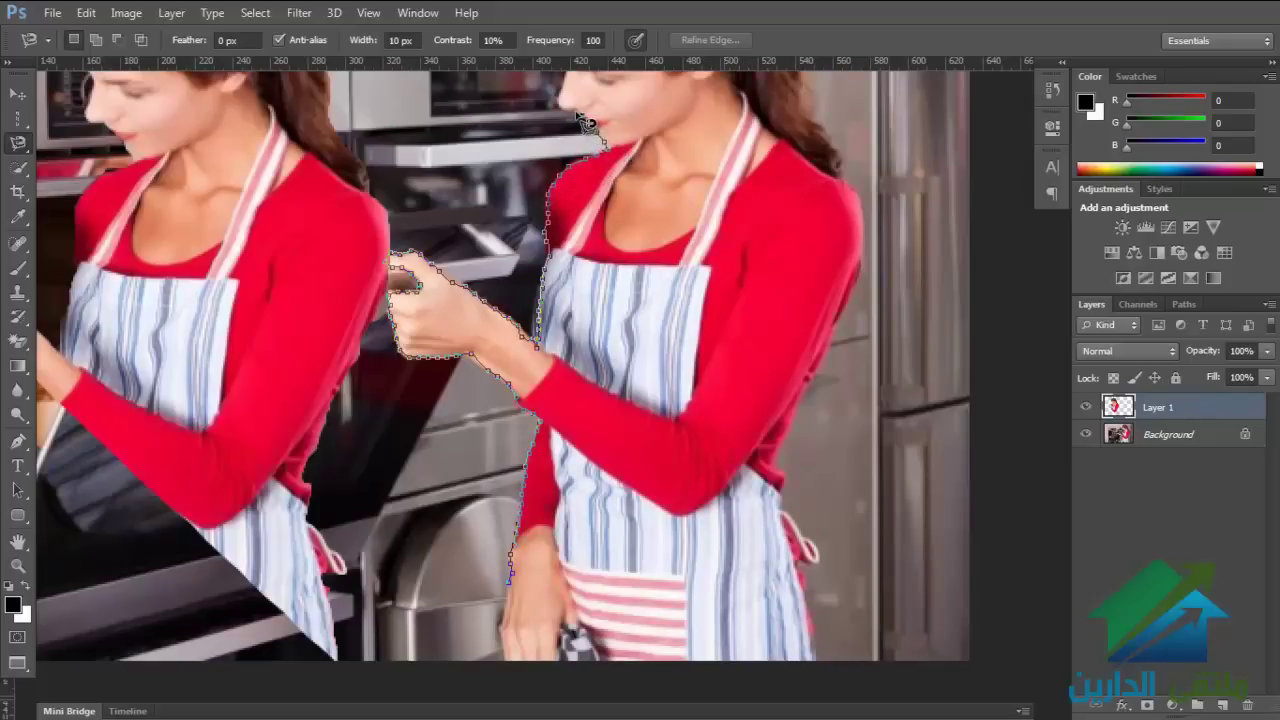
{"action": "double_click", "coordinate": [593, 478]}
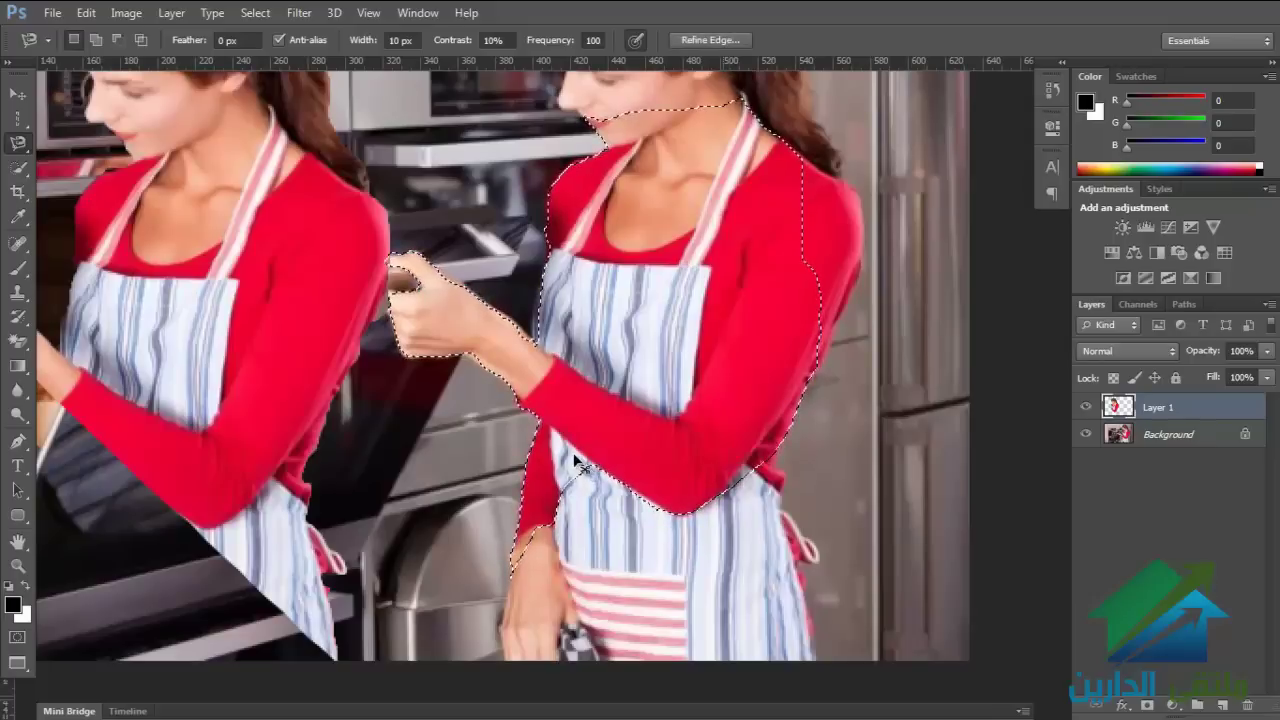
Step: Copy the selected Background area onto Layer 2 and shift it down-left
{"action": "key", "text": "ctrl+j"}
{"action": "left_click_drag", "start_coordinate": [575, 462], "coordinate": [750, 432]}
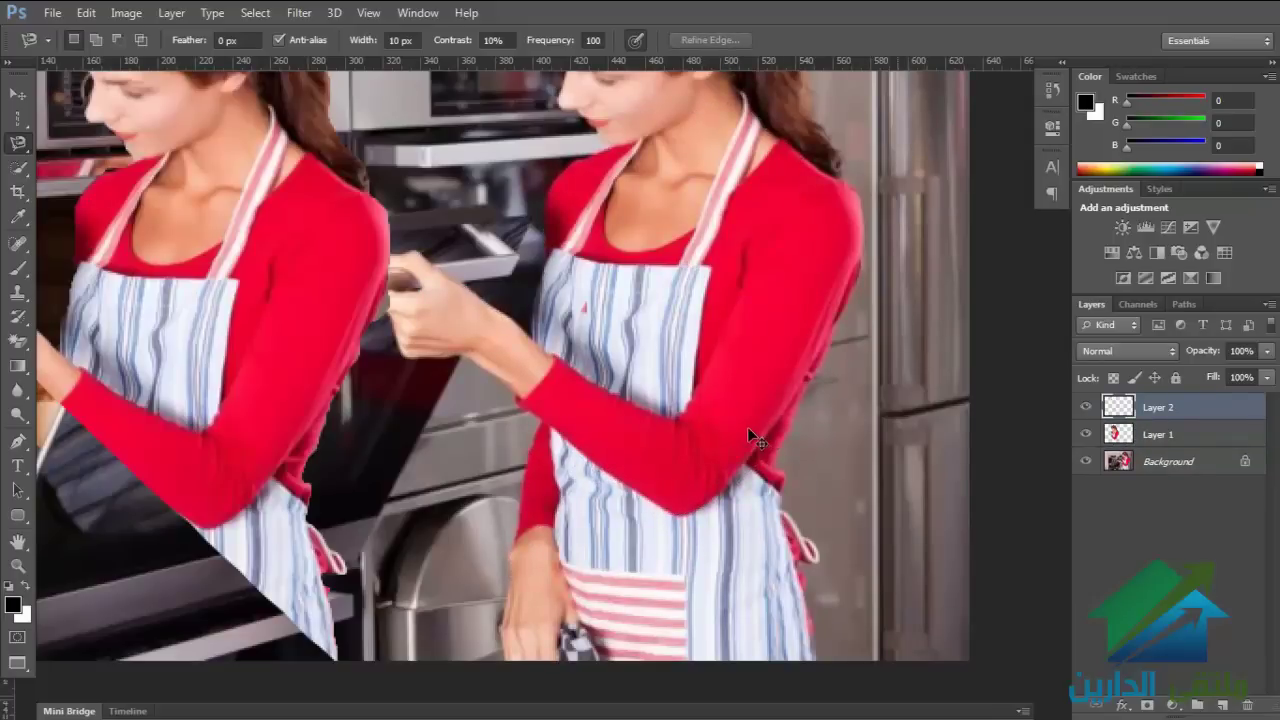
{"action": "key", "text": "ctrl+alt+z"}
{"action": "key", "text": "ctrl+alt+z"}
{"action": "right_click", "coordinate": [750, 364]}
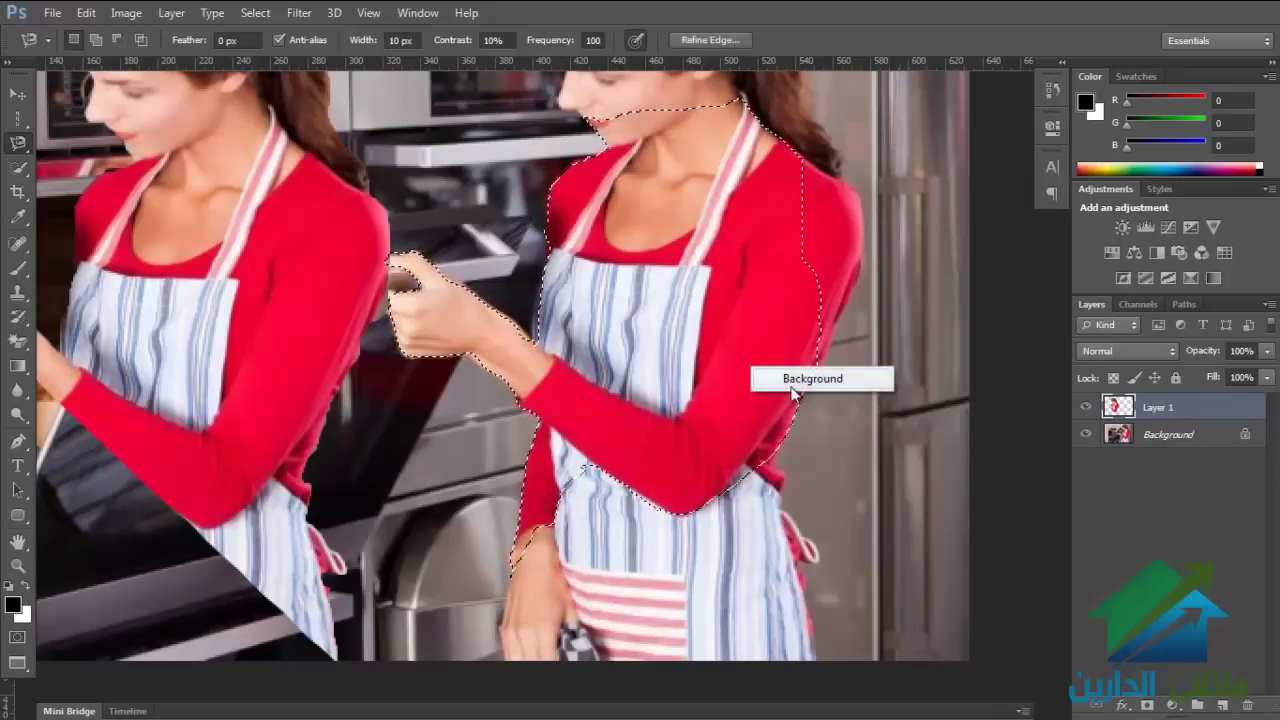
{"action": "left_click", "coordinate": [808, 379]}
{"action": "key", "text": "ctrl+j"}
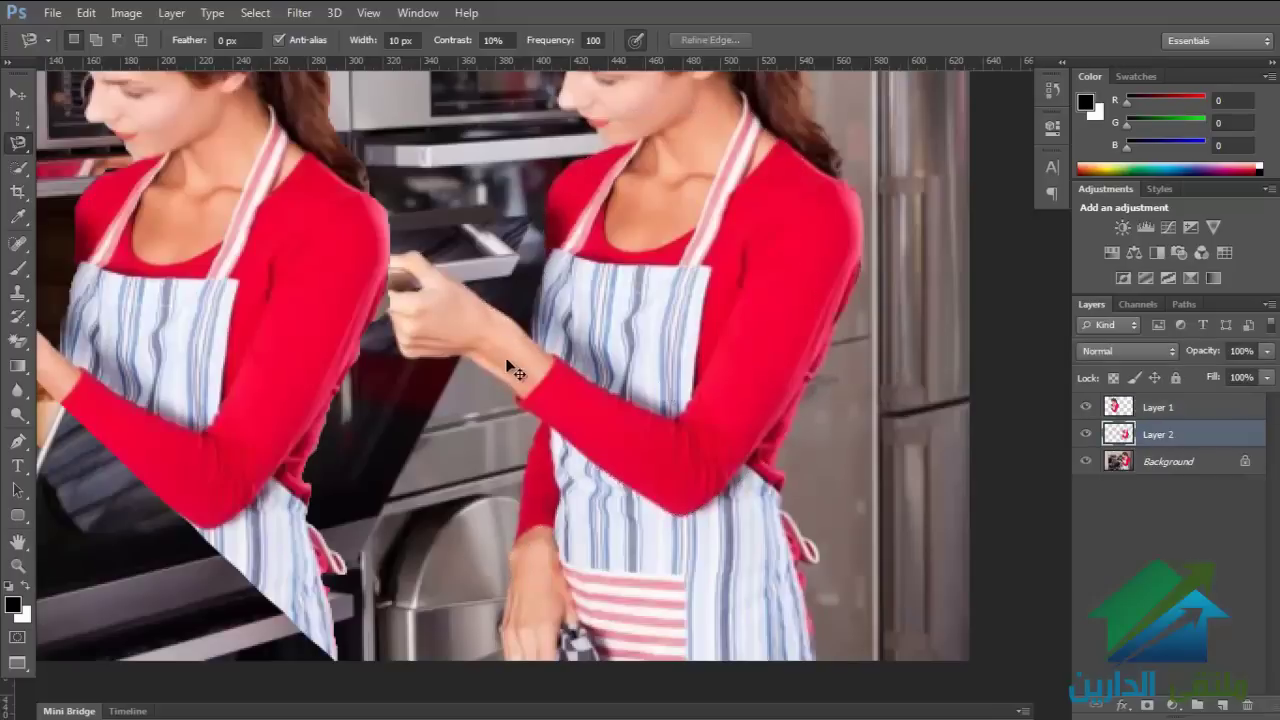
{"action": "mouse_move", "coordinate": [514, 363]}
{"action": "left_mouse_down"}
{"action": "mouse_move", "coordinate": [562, 465]}
{"action": "mouse_move", "coordinate": [426, 478]}
{"action": "mouse_move", "coordinate": [497, 477]}
{"action": "mouse_move", "coordinate": [481, 385]}
{"action": "left_mouse_up"}
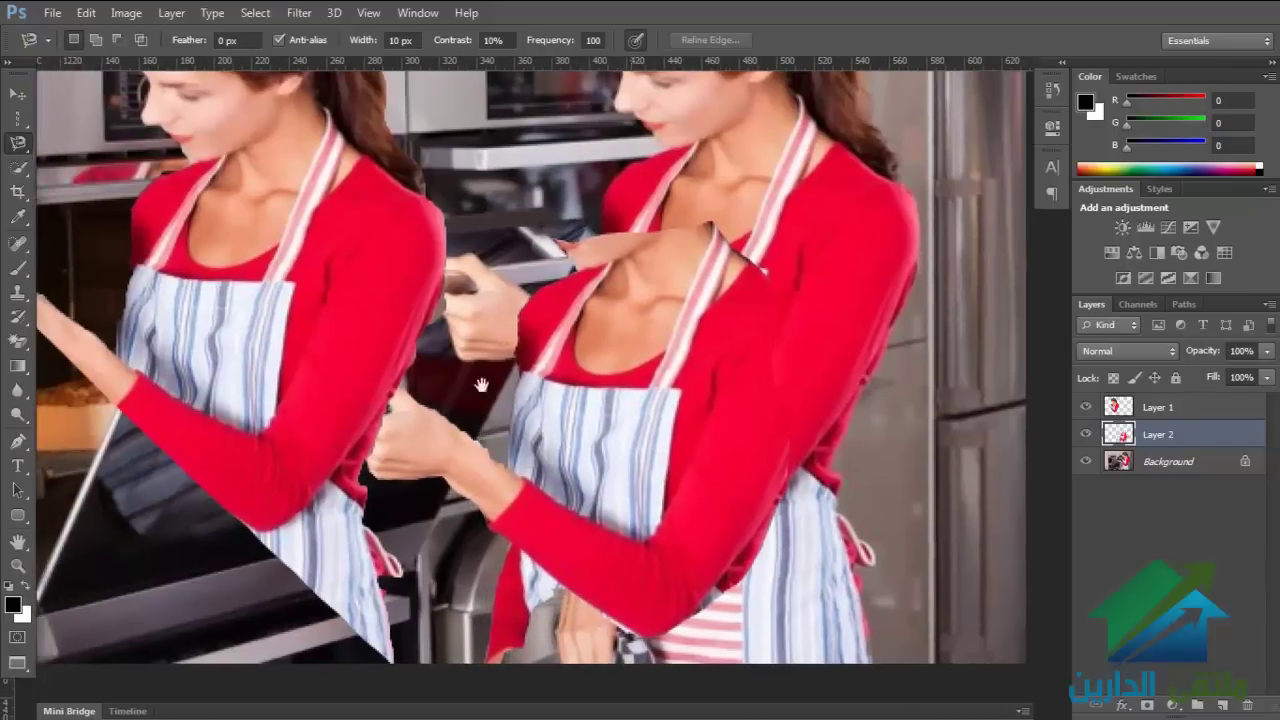
{"action": "mouse_move", "coordinate": [651, 374]}
{"action": "left_mouse_down"}
{"action": "mouse_move", "coordinate": [655, 398]}
{"action": "mouse_move", "coordinate": [476, 330]}
{"action": "mouse_move", "coordinate": [538, 393]}
{"action": "left_mouse_up"}
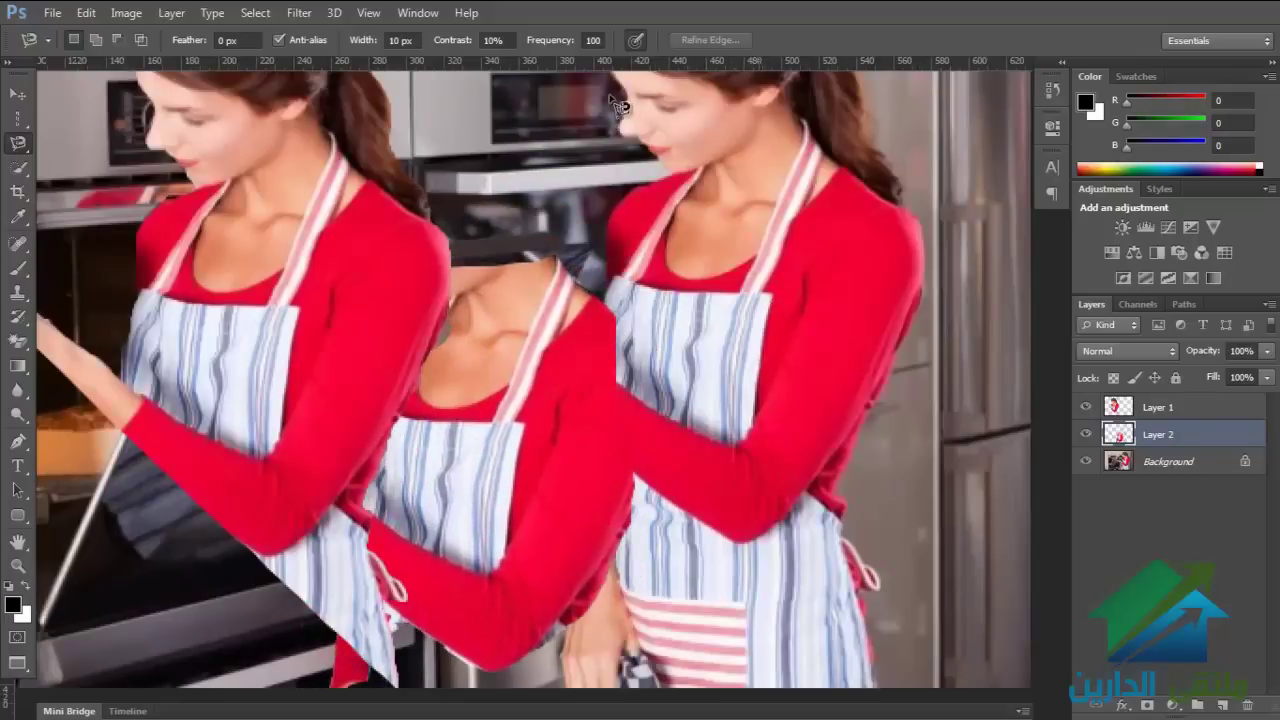
Step: Hide Layers 1 and 2 and make the Background the active layer
{"action": "left_click", "coordinate": [1086, 434]}
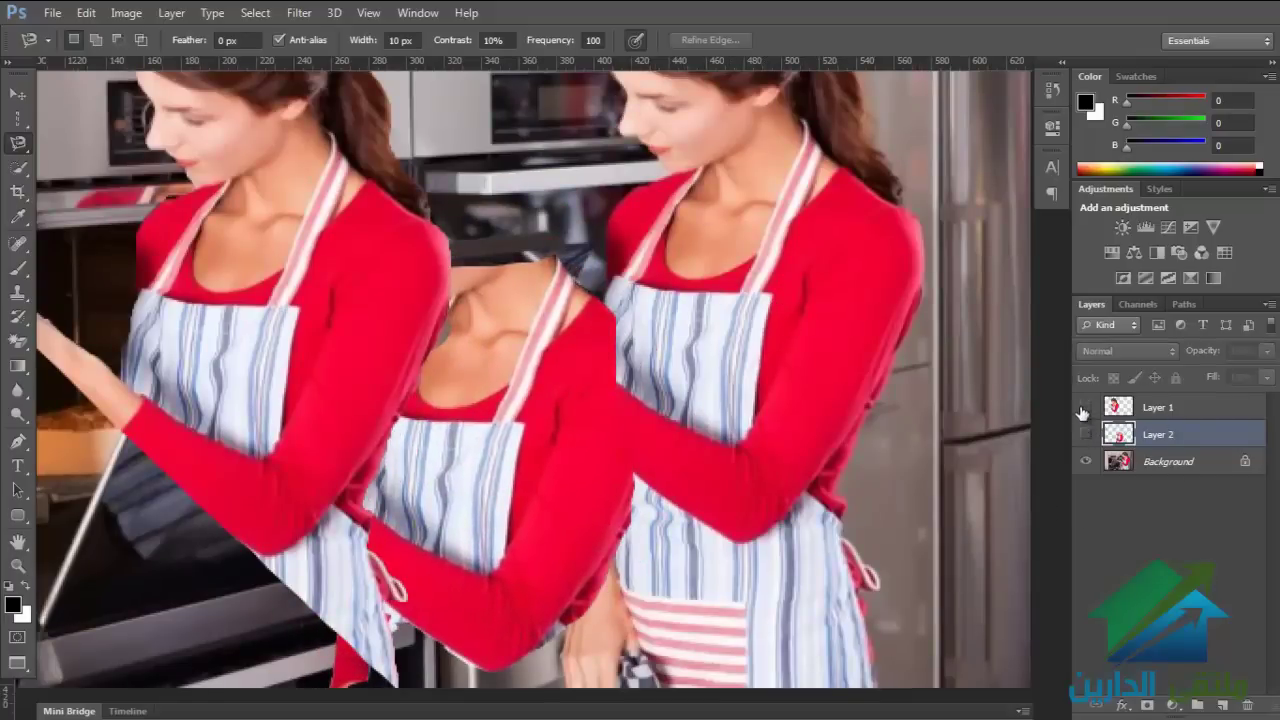
{"action": "left_click", "coordinate": [1086, 407]}
{"action": "left_click", "coordinate": [1130, 462]}
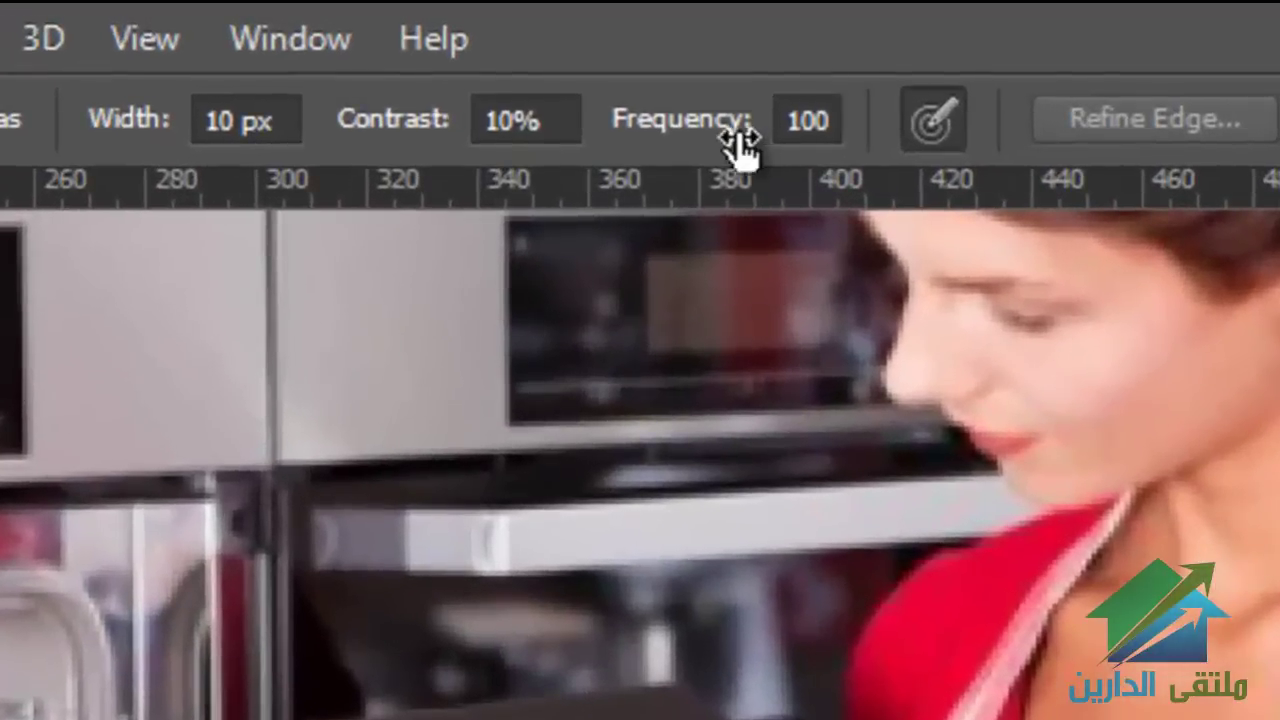
Step: Lower the lasso frequency to 12 and start outlining the original woman at her arm
{"action": "left_click_drag", "start_coordinate": [569, 45], "coordinate": [669, 46]}
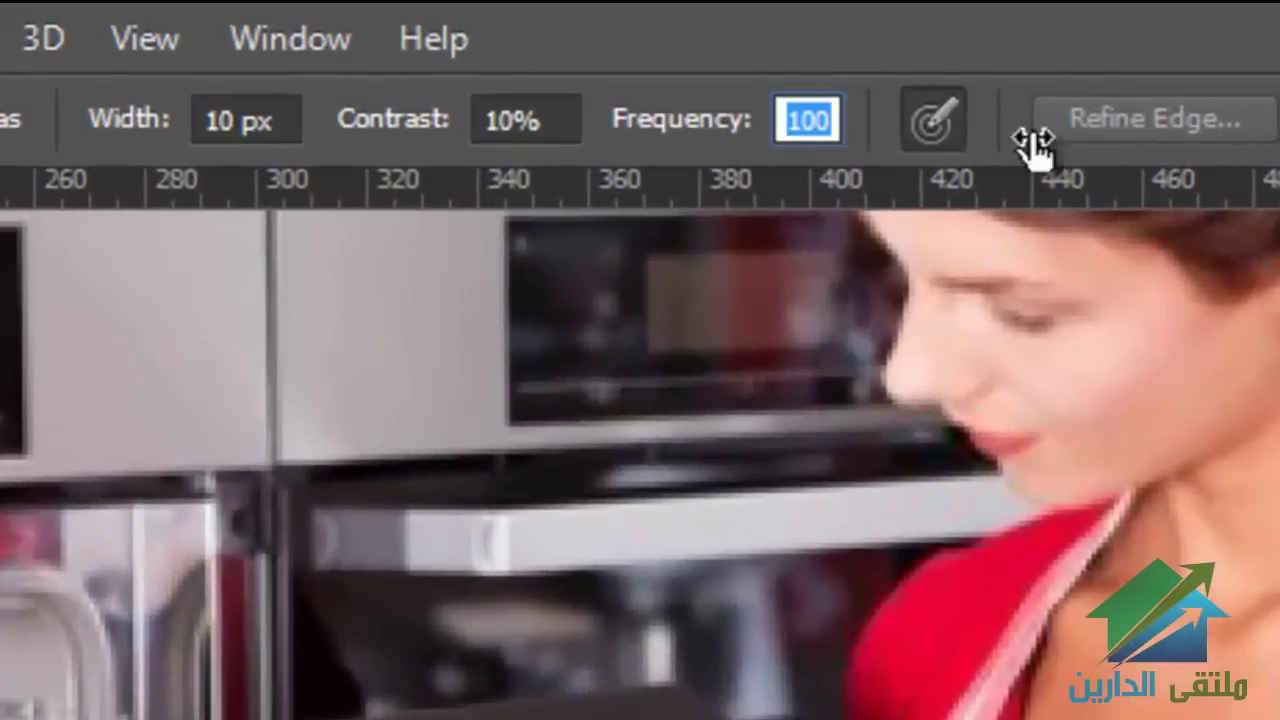
{"action": "mouse_move", "coordinate": [657, 114]}
{"action": "left_mouse_down"}
{"action": "mouse_move", "coordinate": [980, 120]}
{"action": "mouse_move", "coordinate": [877, 120]}
{"action": "left_mouse_up"}
{"action": "mouse_move", "coordinate": [700, 122]}
{"action": "left_mouse_down"}
{"action": "mouse_move", "coordinate": [465, 122]}
{"action": "mouse_move", "coordinate": [477, 97]}
{"action": "left_mouse_up"}
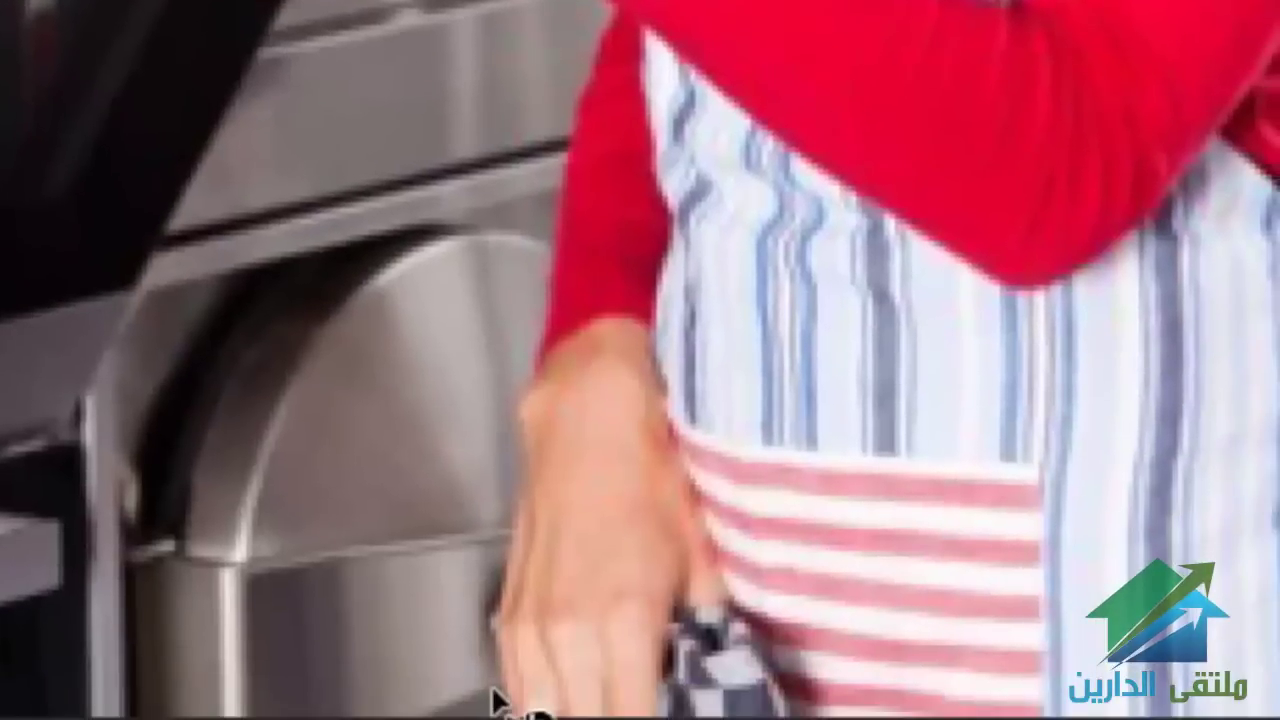
{"action": "left_click", "coordinate": [491, 690]}
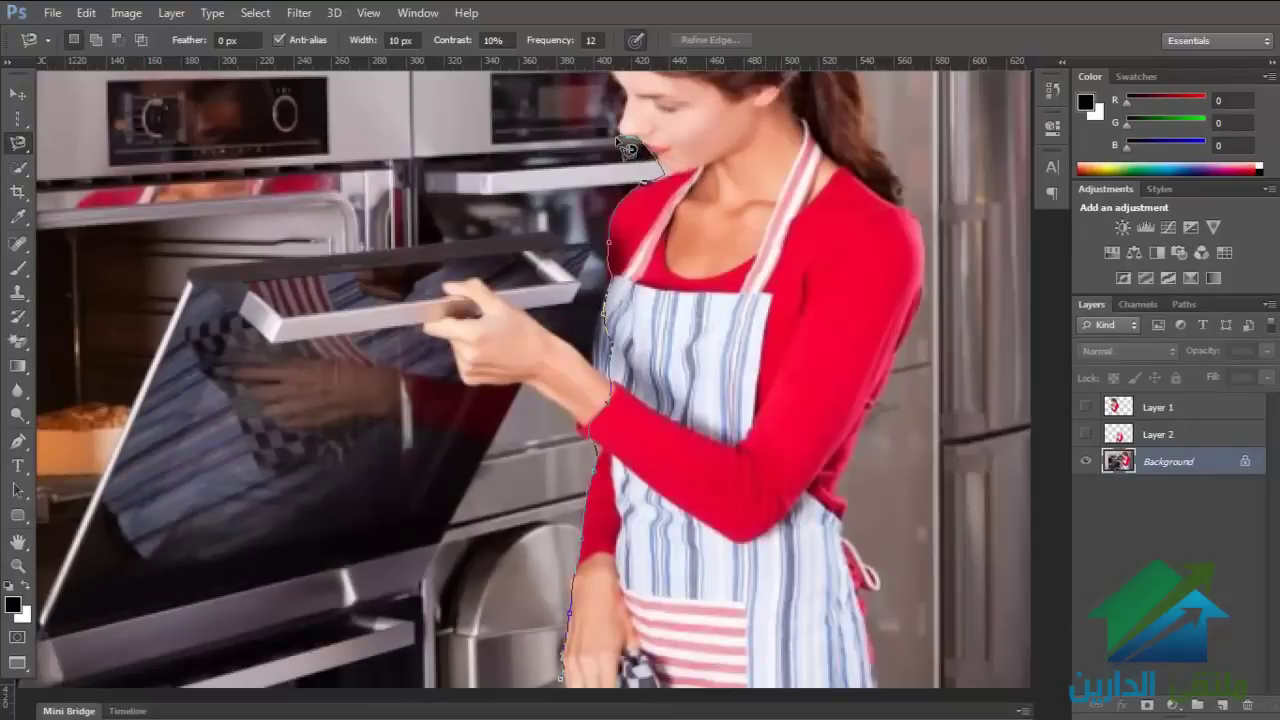
{"action": "scroll", "coordinate": [620, 140], "scroll_direction": "up", "scroll_amount": 5}
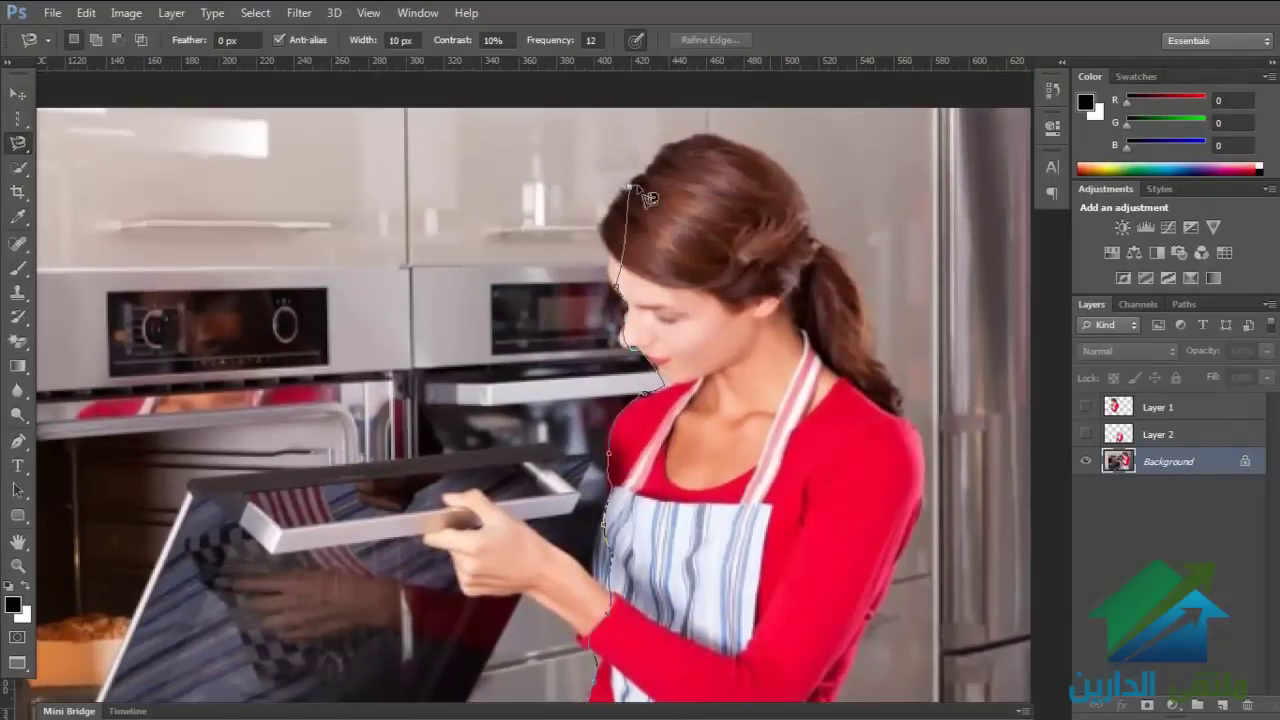
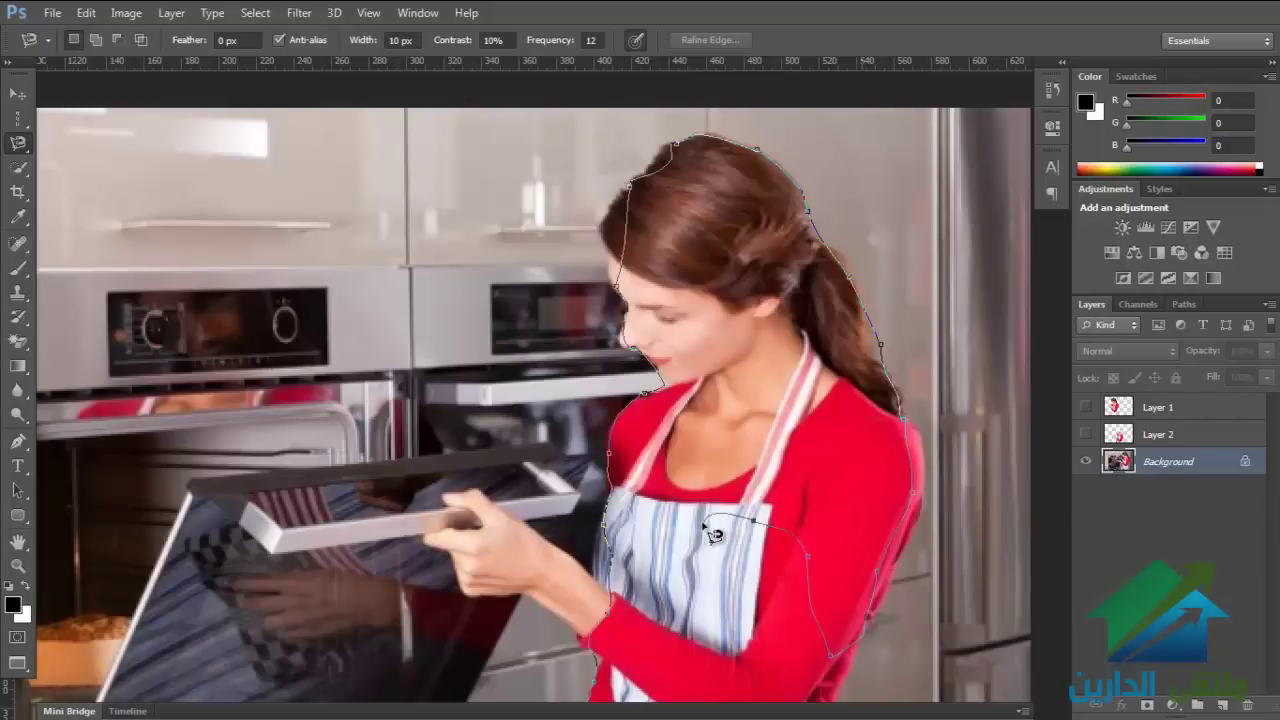
Step: Close the first lasso outline into a selection, then drop it
{"action": "scroll", "coordinate": [700, 528], "scroll_direction": "down", "scroll_amount": 3}
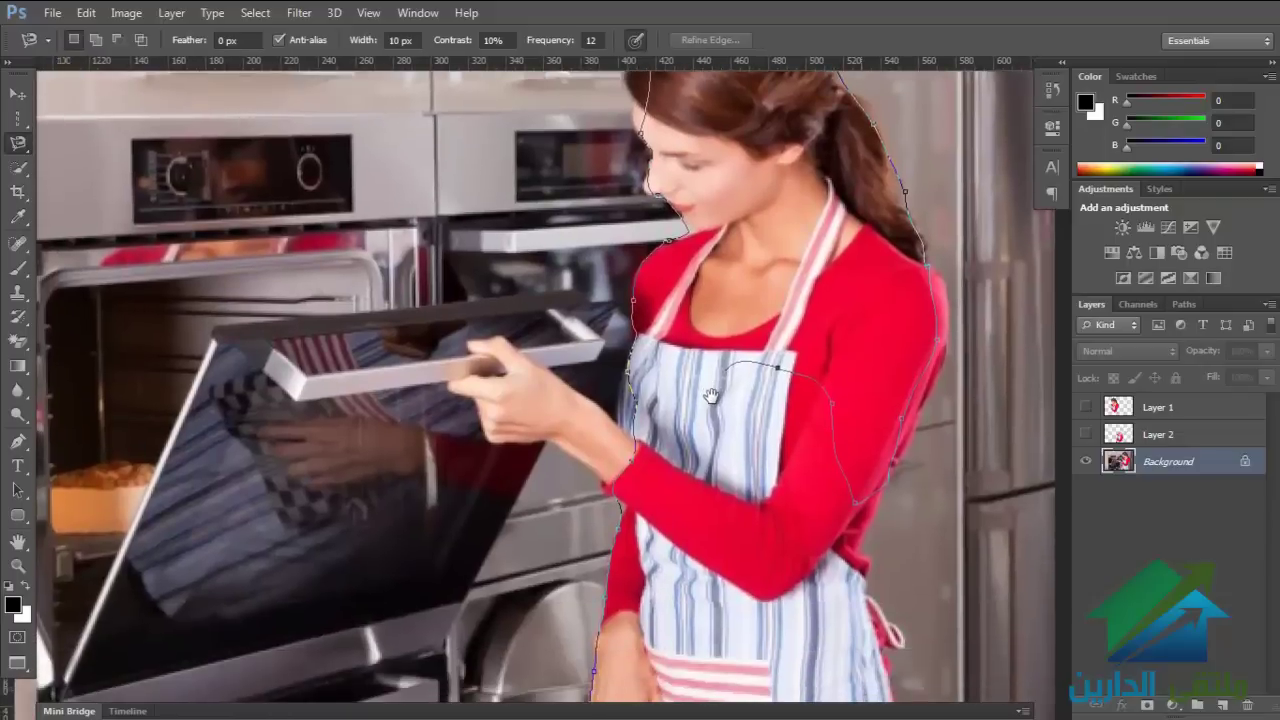
{"action": "double_click", "coordinate": [703, 608]}
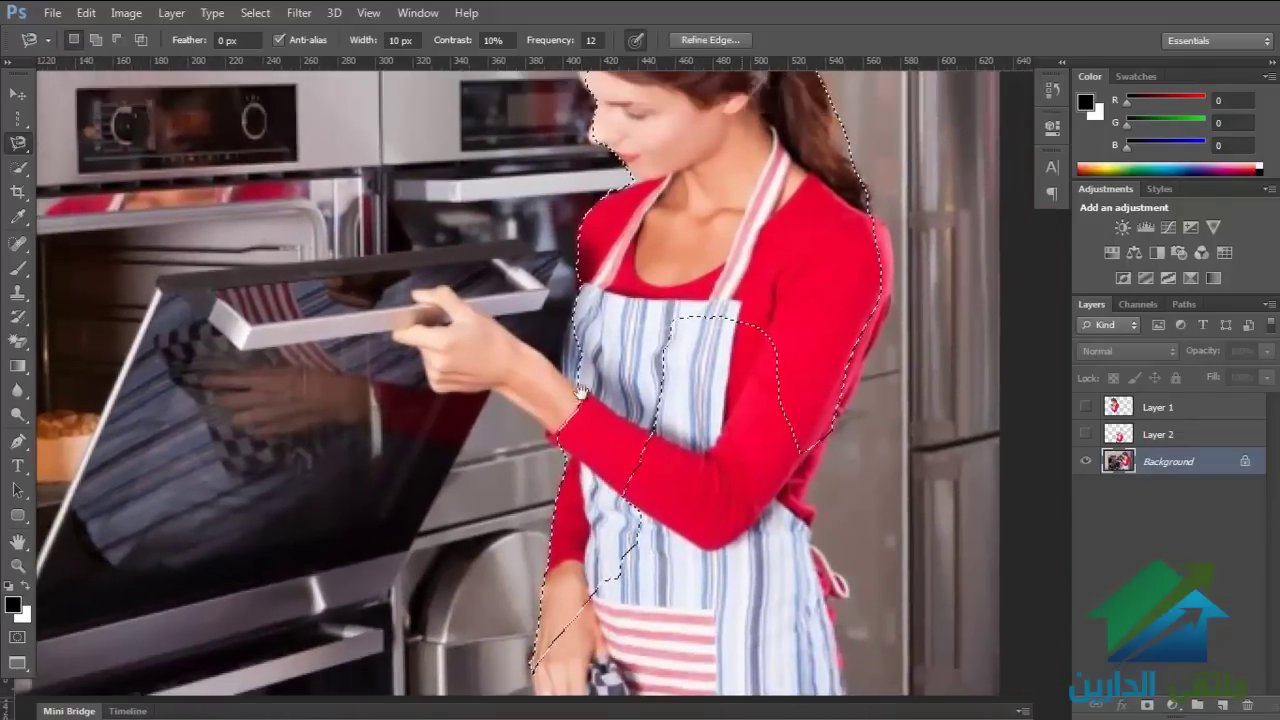
{"action": "mouse_move", "coordinate": [630, 380]}
{"action": "left_mouse_down"}
{"action": "mouse_move", "coordinate": [525, 388]}
{"action": "mouse_move", "coordinate": [600, 320]}
{"action": "left_mouse_up"}
{"action": "left_click", "coordinate": [600, 321]}
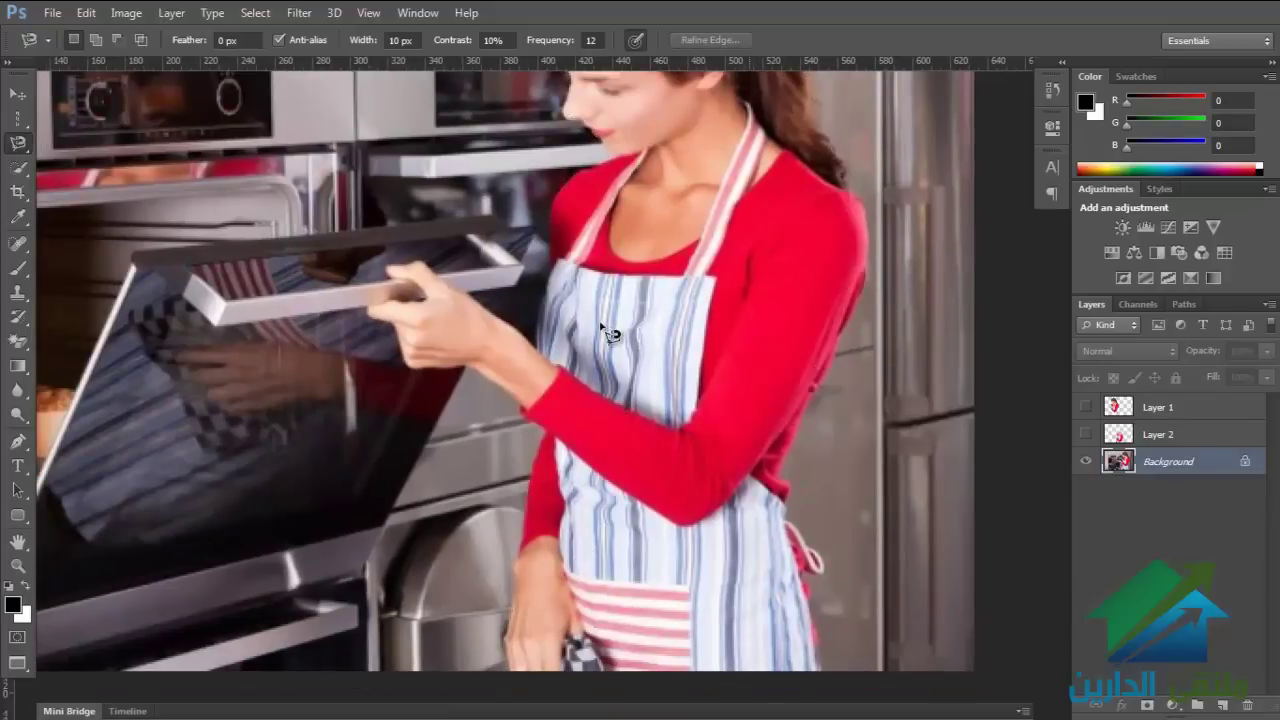
Step: Trace a rough Magnetic Lasso selection around the torso from the left shoulder, then deselect it
{"action": "left_click", "coordinate": [555, 258]}
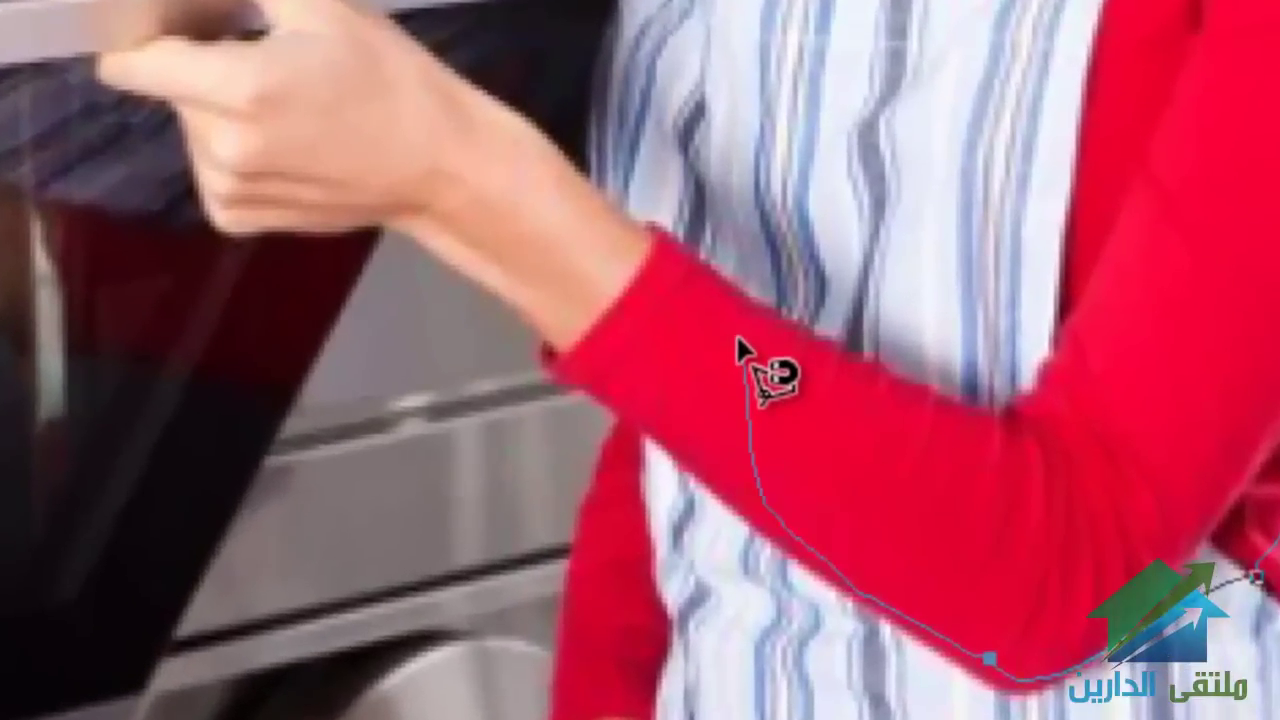
{"action": "key", "text": "ctrl"}
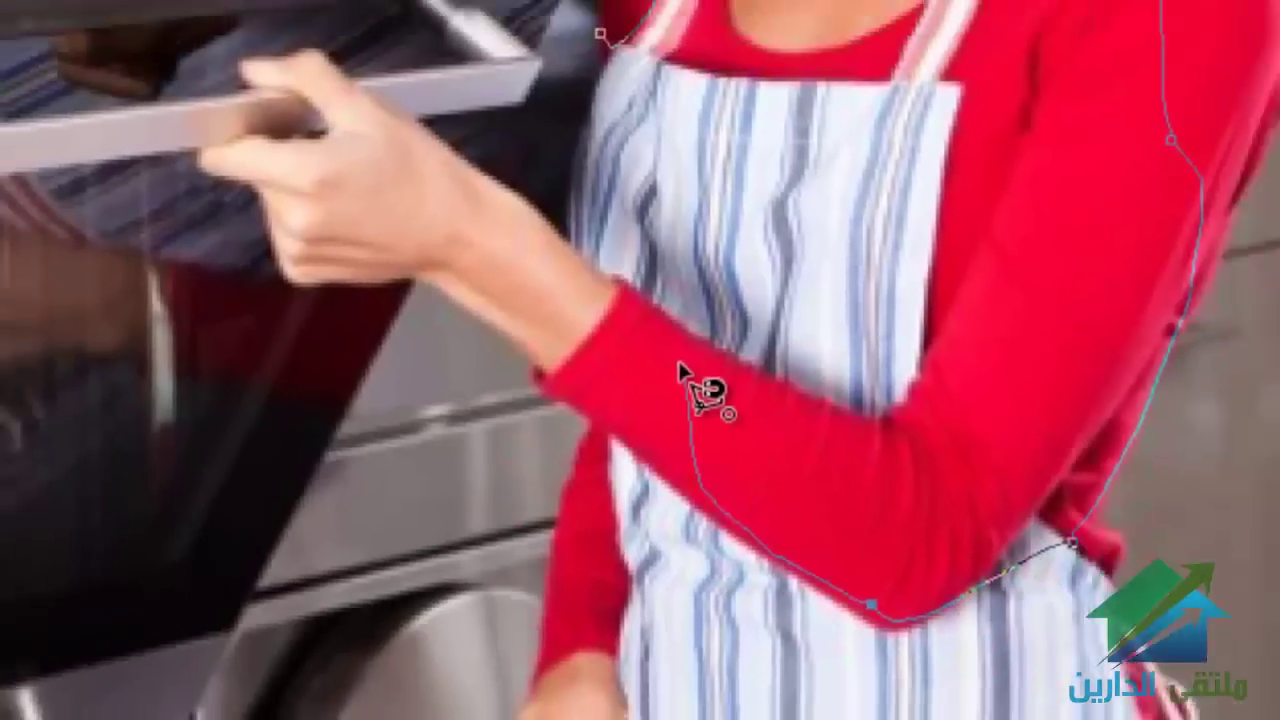
{"action": "double_click", "coordinate": [587, 404]}
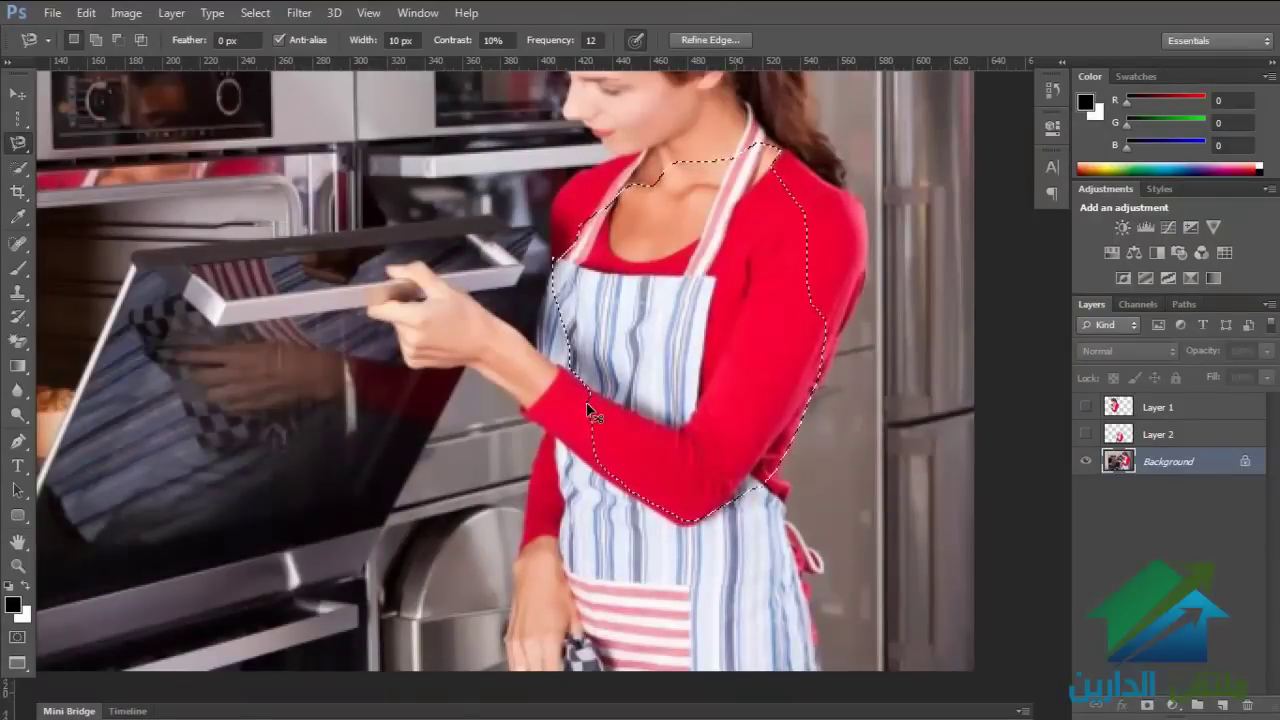
{"action": "key", "text": "ctrl+d"}
Step: Delete Layer 1 and Layer 2 together, leaving only the Background
{"action": "left_click_drag", "start_coordinate": [689, 424], "coordinate": [744, 489]}
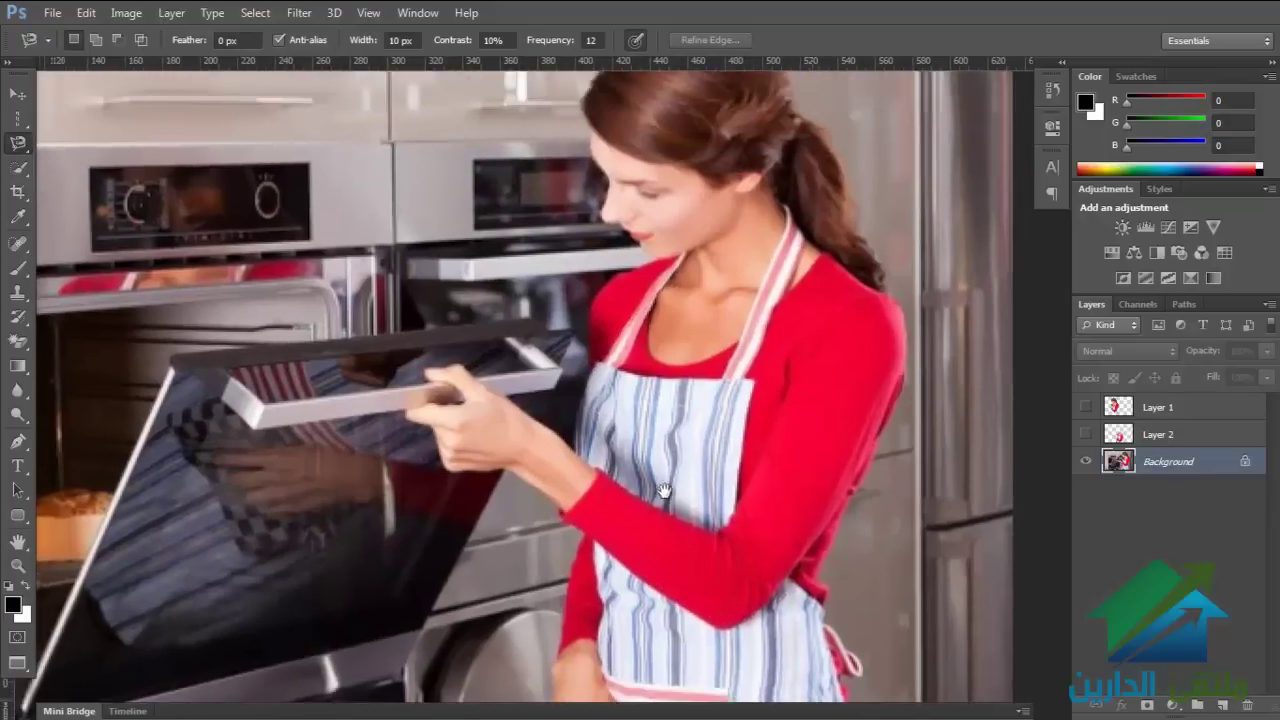
{"action": "left_click", "coordinate": [1191, 432]}
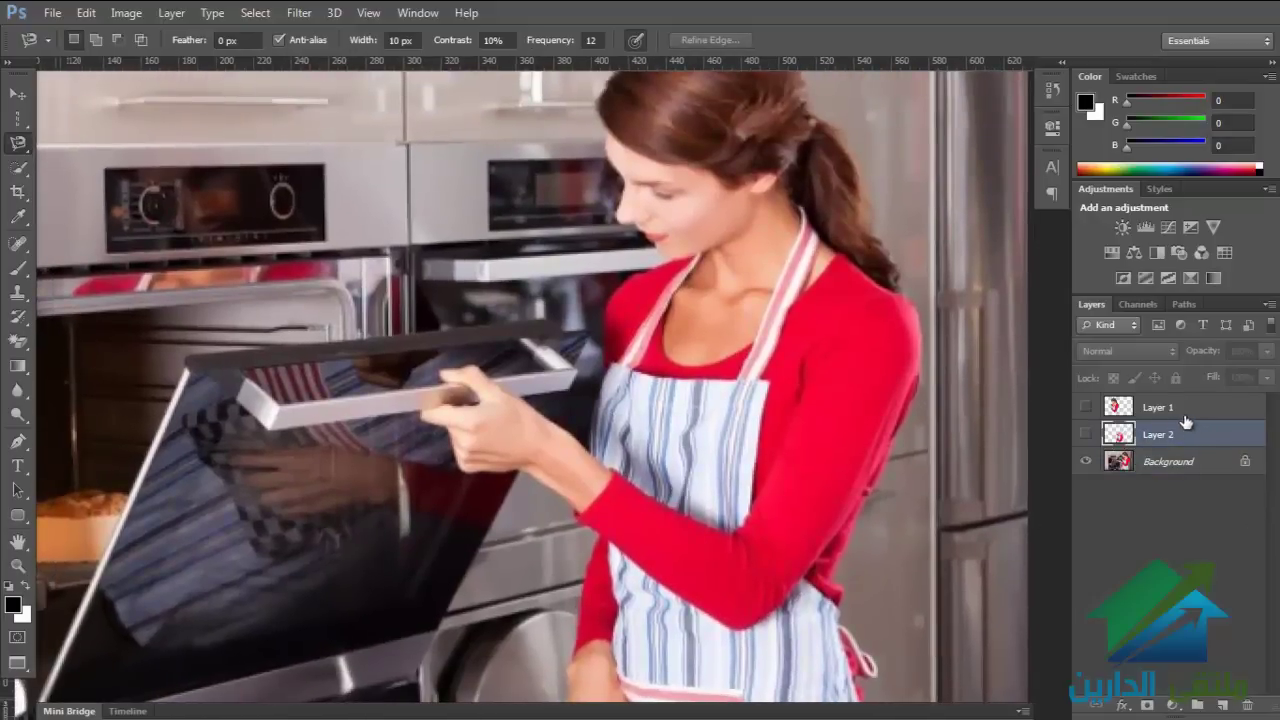
{"action": "left_click", "coordinate": [1166, 416], "text": "shift"}
{"action": "key", "text": "Delete"}
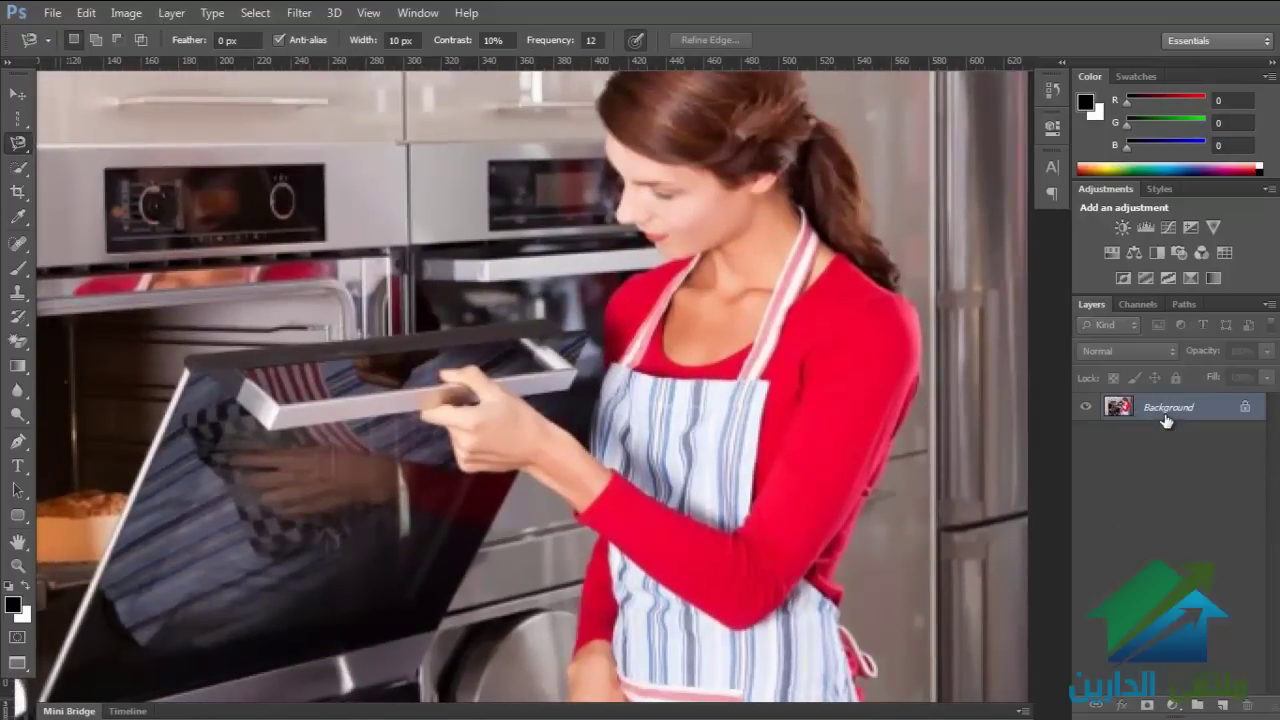
Step: Zoom in on the apron pocket and start a lasso outline at the apron's bottom edge
{"action": "left_click_drag", "start_coordinate": [178, 437], "coordinate": [42, 262]}
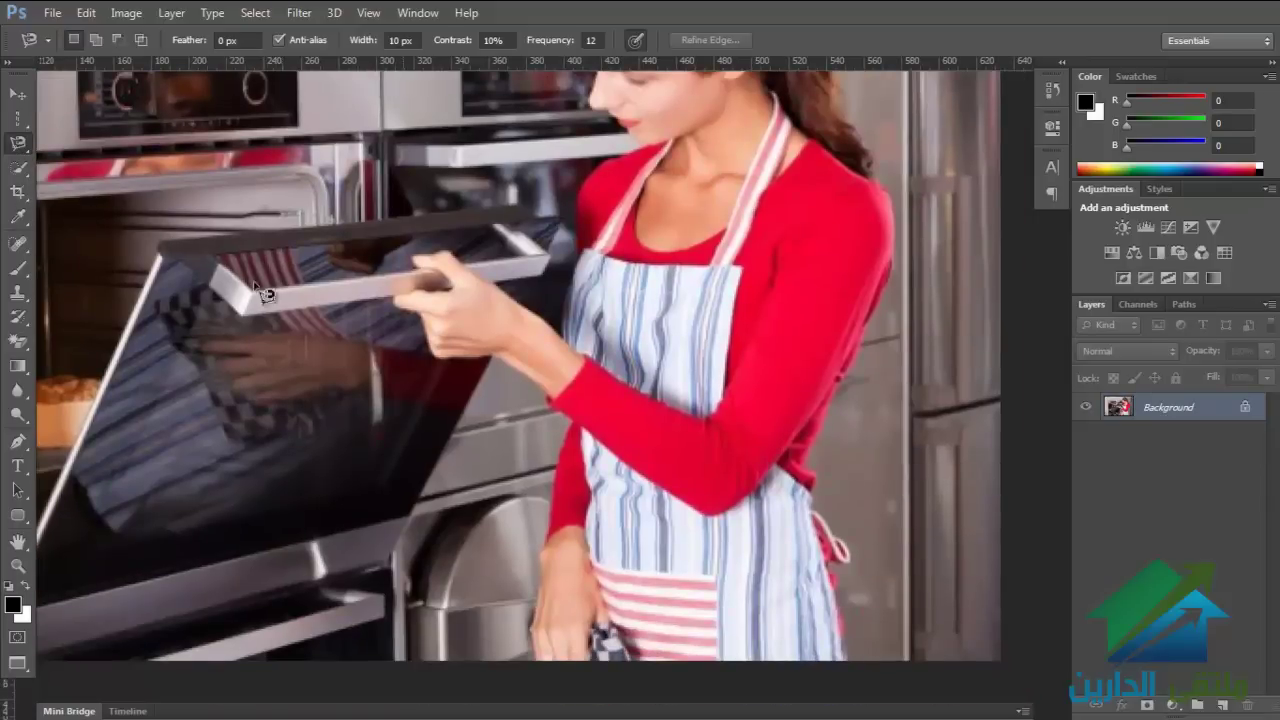
{"action": "left_click_drag", "start_coordinate": [845, 660], "coordinate": [876, 696]}
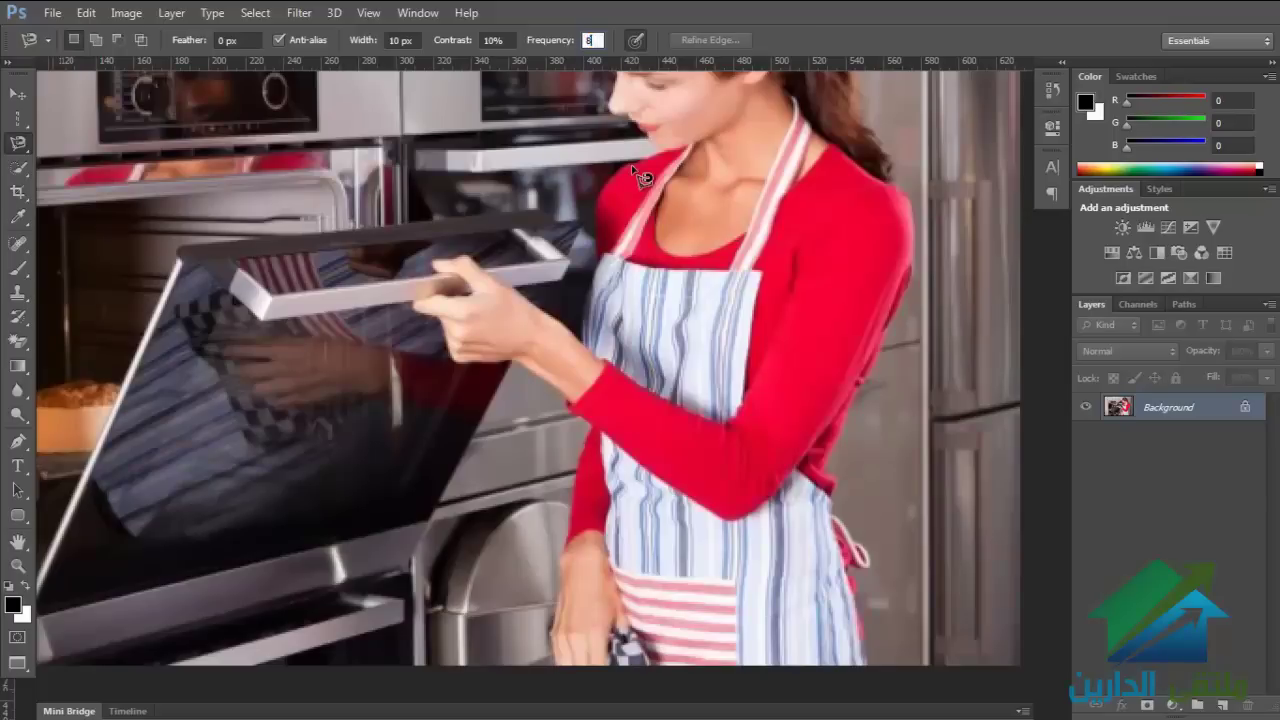
{"action": "left_click", "coordinate": [788, 545], "text": "ctrl+alt"}
{"action": "left_click", "coordinate": [792, 560], "text": "ctrl"}
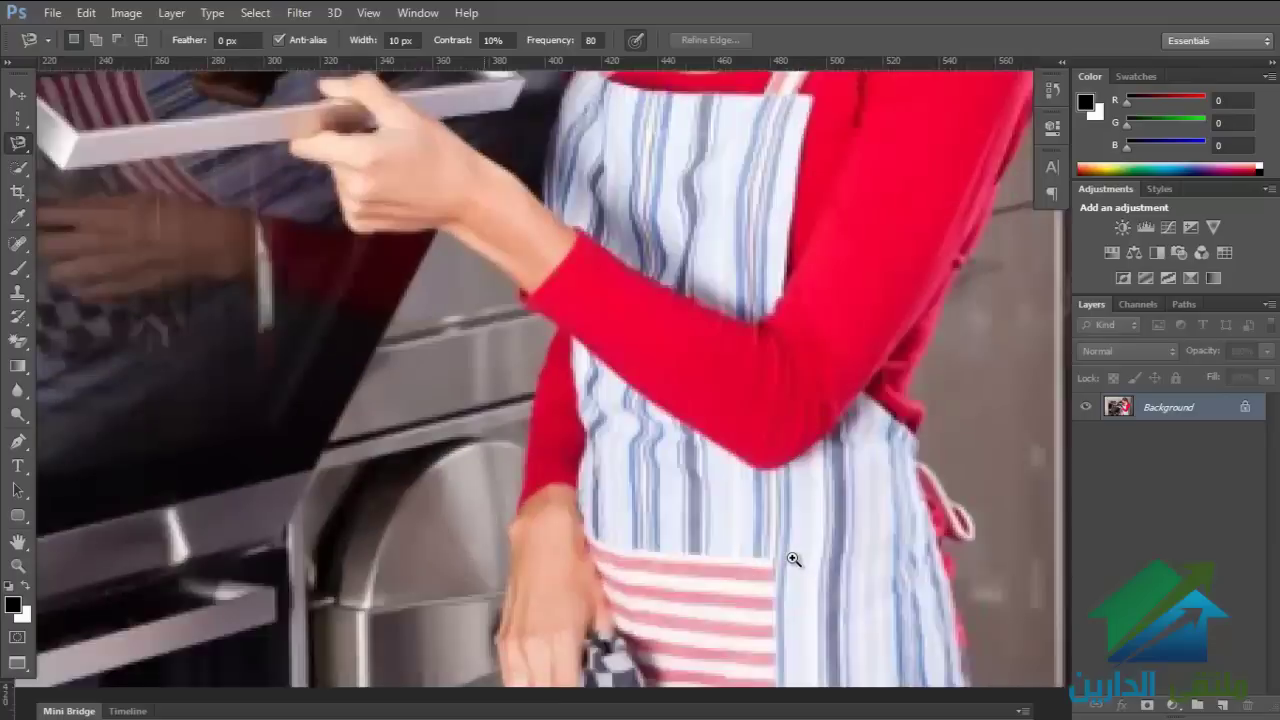
{"action": "left_click", "coordinate": [795, 557], "text": "ctrl"}
{"action": "left_click", "coordinate": [800, 523], "text": "ctrl"}
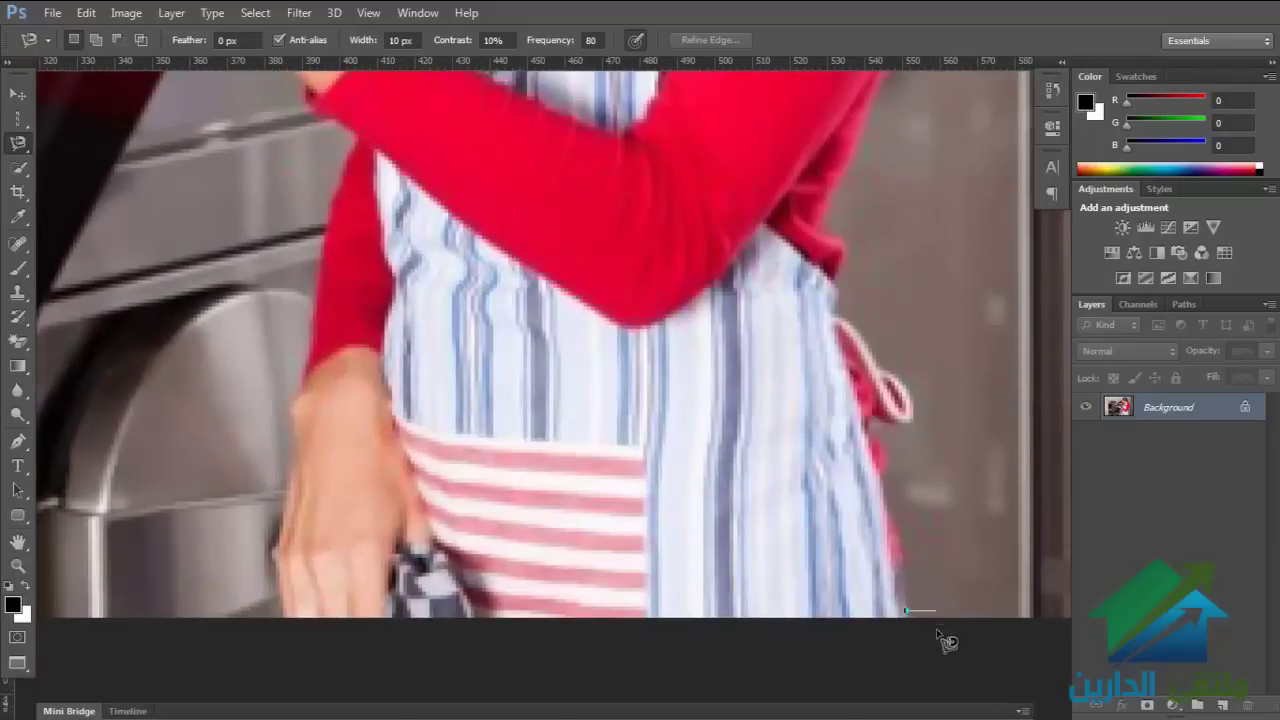
{"action": "left_click", "coordinate": [905, 612]}
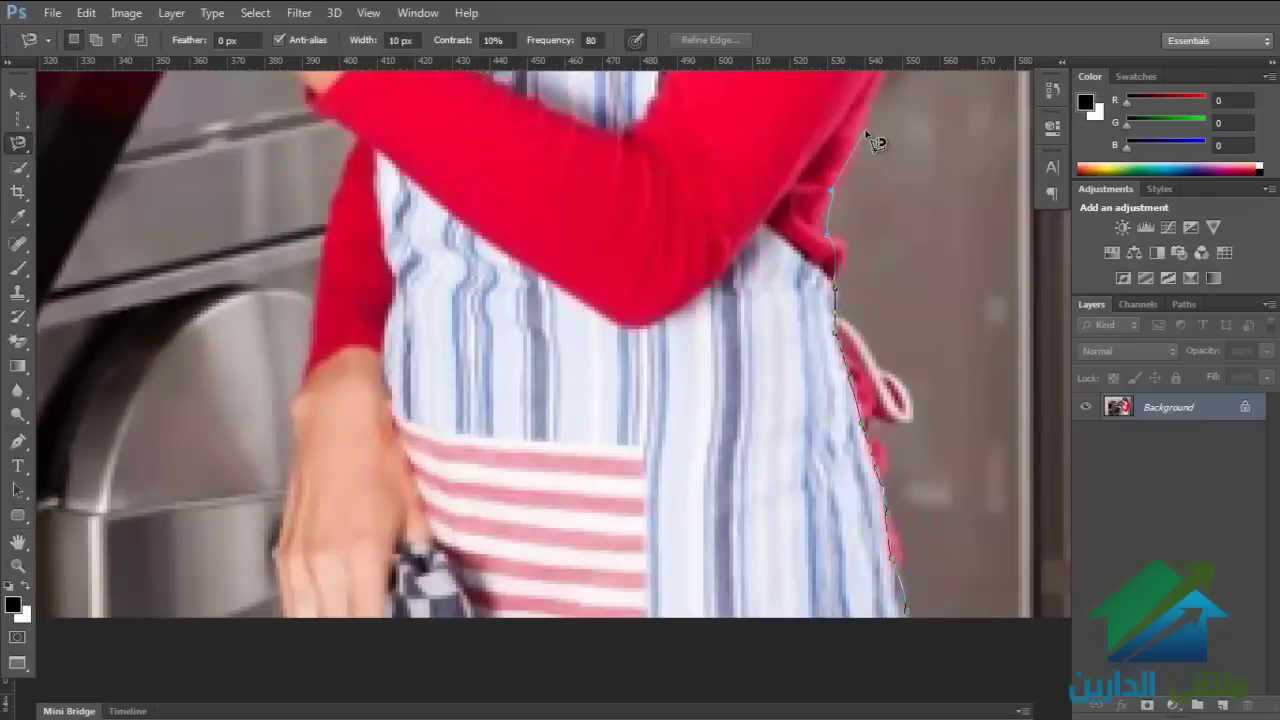
Step: Restart the outline at frequency 100, tracing from the apron hem up the sleeve
{"action": "key", "text": "Escape"}
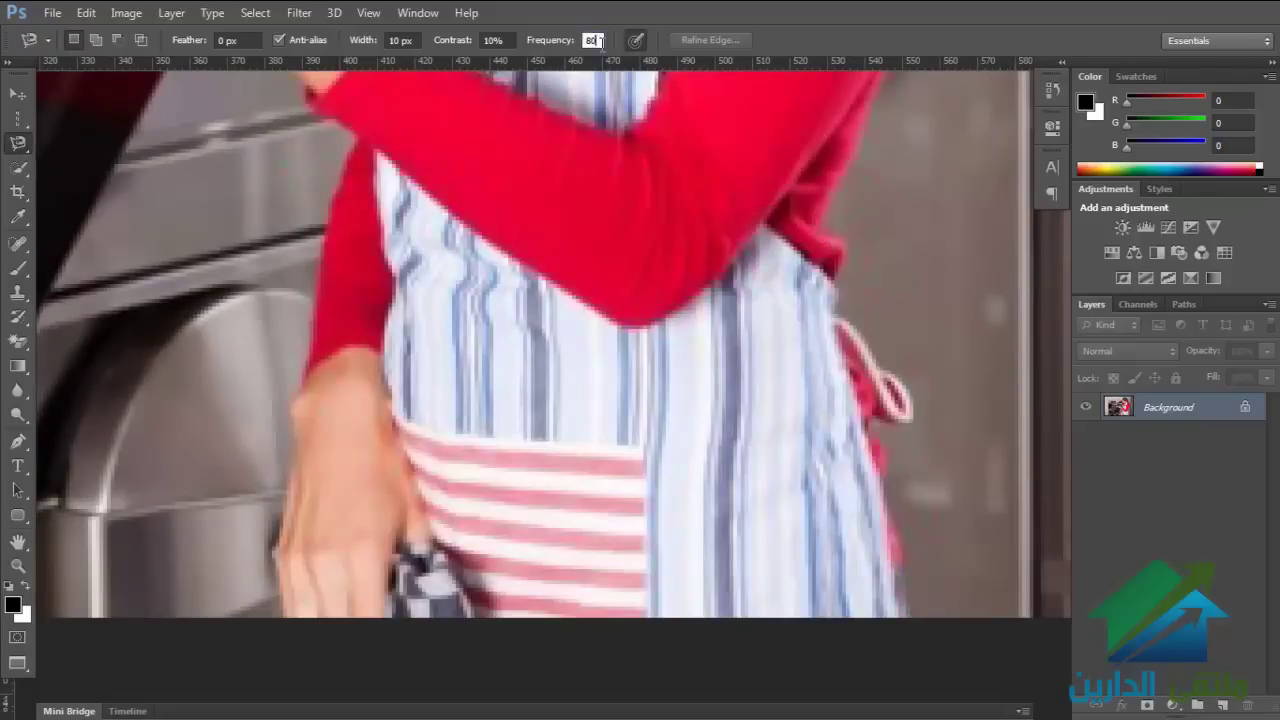
{"action": "left_click", "coordinate": [593, 40]}
{"action": "type", "text": "100"}
{"action": "key", "text": "Return"}
{"action": "left_click", "coordinate": [891, 608]}
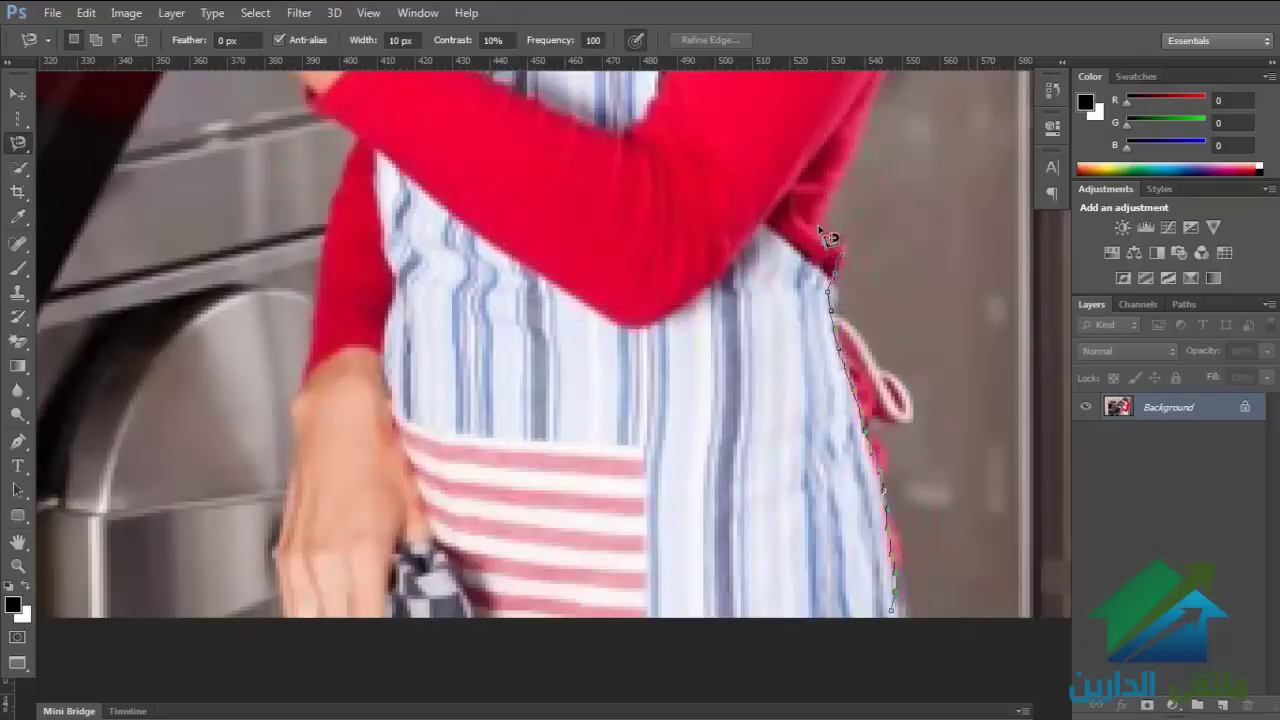
{"action": "left_click_drag", "start_coordinate": [816, 211], "coordinate": [770, 468]}
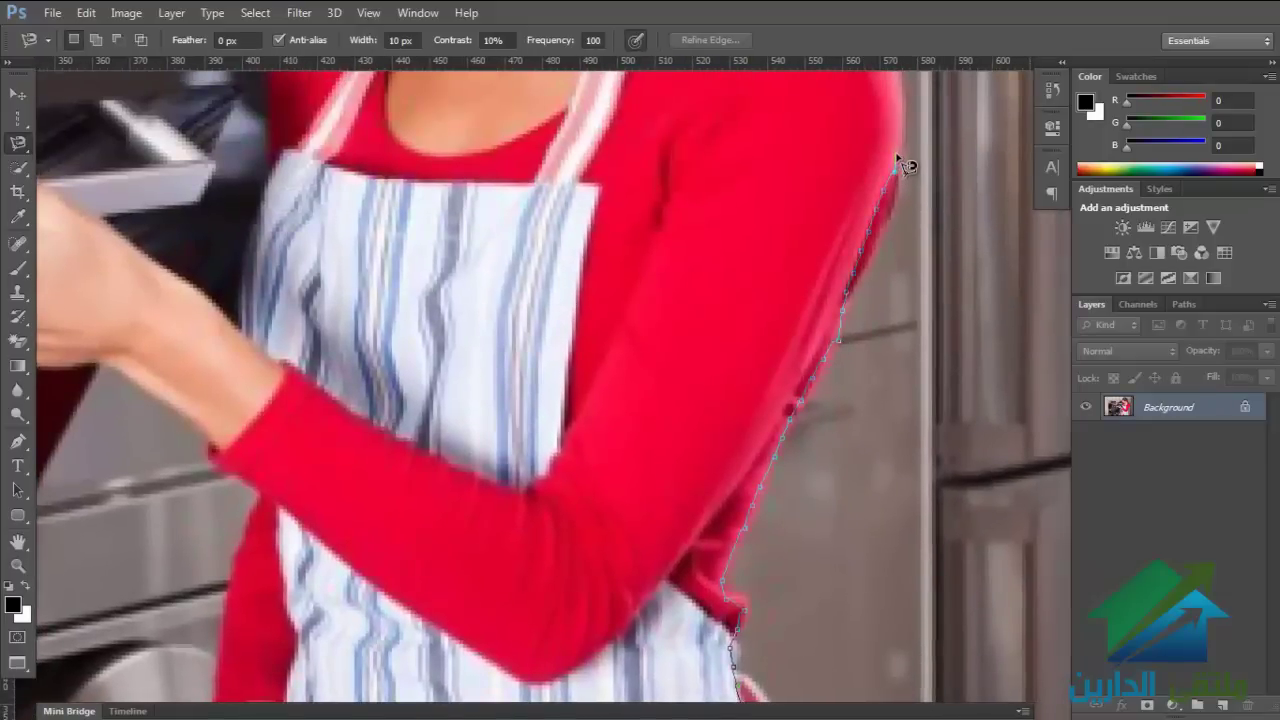
{"action": "mouse_move", "coordinate": [908, 157]}
{"action": "left_mouse_down"}
{"action": "mouse_move", "coordinate": [866, 197]}
{"action": "mouse_move", "coordinate": [838, 382]}
{"action": "left_mouse_up"}
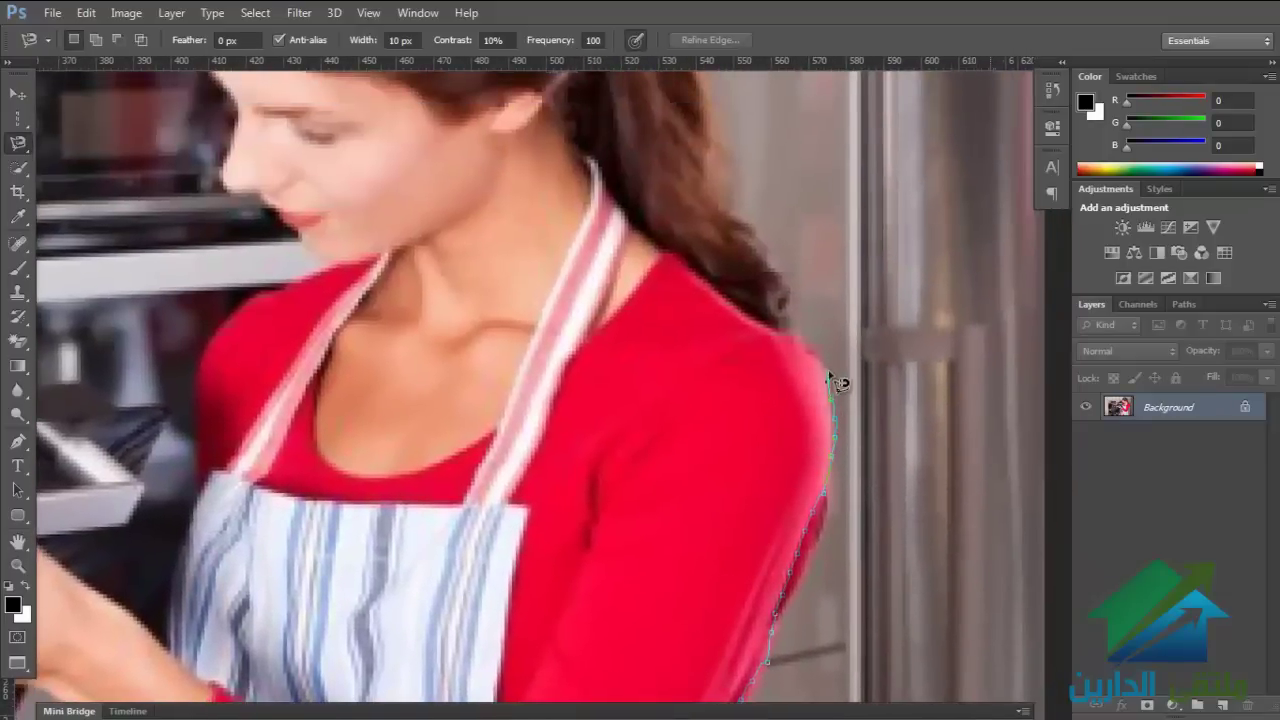
Step: Trace along the hair, hand and arm, closing the selection at the apron's right edge
{"action": "mouse_move", "coordinate": [708, 150]}
{"action": "left_mouse_down"}
{"action": "mouse_move", "coordinate": [861, 573]}
{"action": "mouse_move", "coordinate": [834, 460]}
{"action": "mouse_move", "coordinate": [777, 417]}
{"action": "mouse_move", "coordinate": [726, 297]}
{"action": "mouse_move", "coordinate": [668, 224]}
{"action": "mouse_move", "coordinate": [586, 206]}
{"action": "mouse_move", "coordinate": [365, 305]}
{"action": "mouse_move", "coordinate": [338, 385]}
{"action": "mouse_move", "coordinate": [360, 457]}
{"action": "mouse_move", "coordinate": [380, 300]}
{"action": "mouse_move", "coordinate": [416, 350]}
{"action": "mouse_move", "coordinate": [401, 411]}
{"action": "mouse_move", "coordinate": [444, 428]}
{"action": "mouse_move", "coordinate": [502, 493]}
{"action": "mouse_move", "coordinate": [414, 537]}
{"action": "mouse_move", "coordinate": [500, 343]}
{"action": "mouse_move", "coordinate": [480, 500]}
{"action": "mouse_move", "coordinate": [580, 276]}
{"action": "mouse_move", "coordinate": [497, 375]}
{"action": "mouse_move", "coordinate": [300, 237]}
{"action": "mouse_move", "coordinate": [243, 257]}
{"action": "mouse_move", "coordinate": [323, 309]}
{"action": "mouse_move", "coordinate": [205, 332]}
{"action": "mouse_move", "coordinate": [250, 368]}
{"action": "mouse_move", "coordinate": [293, 453]}
{"action": "mouse_move", "coordinate": [423, 455]}
{"action": "mouse_move", "coordinate": [513, 517]}
{"action": "left_mouse_up"}
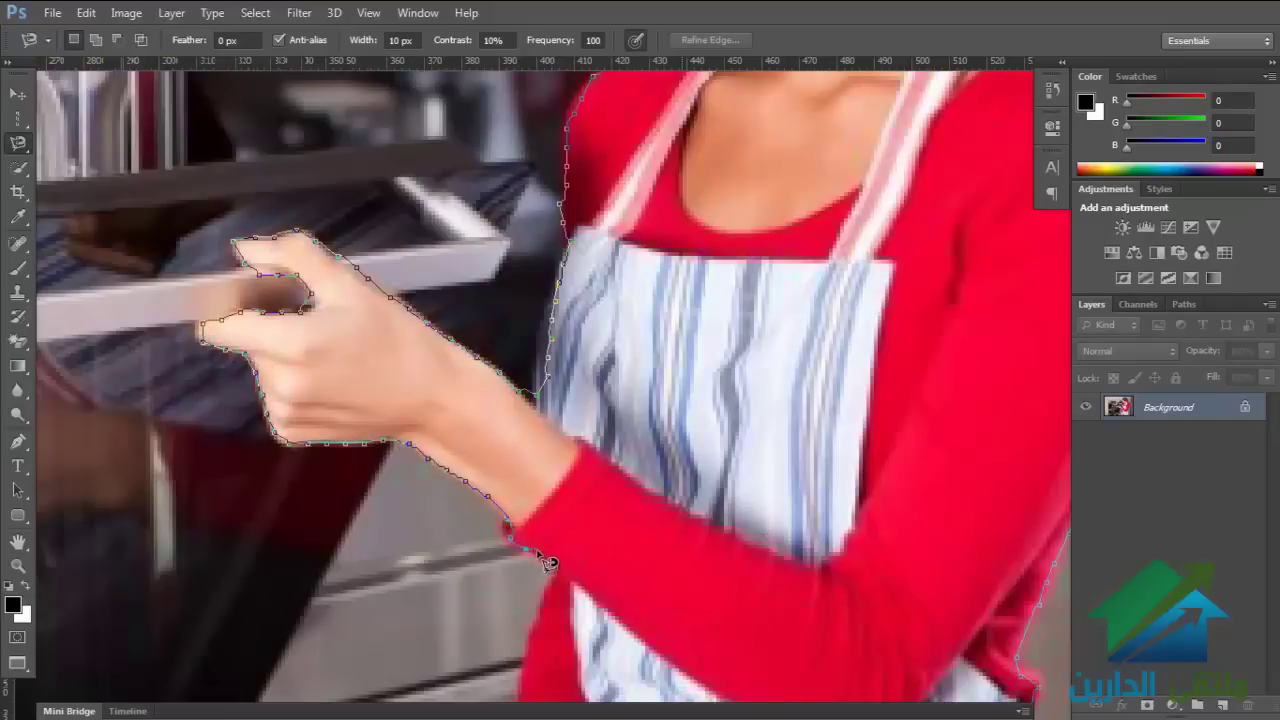
{"action": "mouse_move", "coordinate": [549, 563]}
{"action": "left_mouse_down"}
{"action": "mouse_move", "coordinate": [655, 340]}
{"action": "mouse_move", "coordinate": [689, 302]}
{"action": "left_mouse_up"}
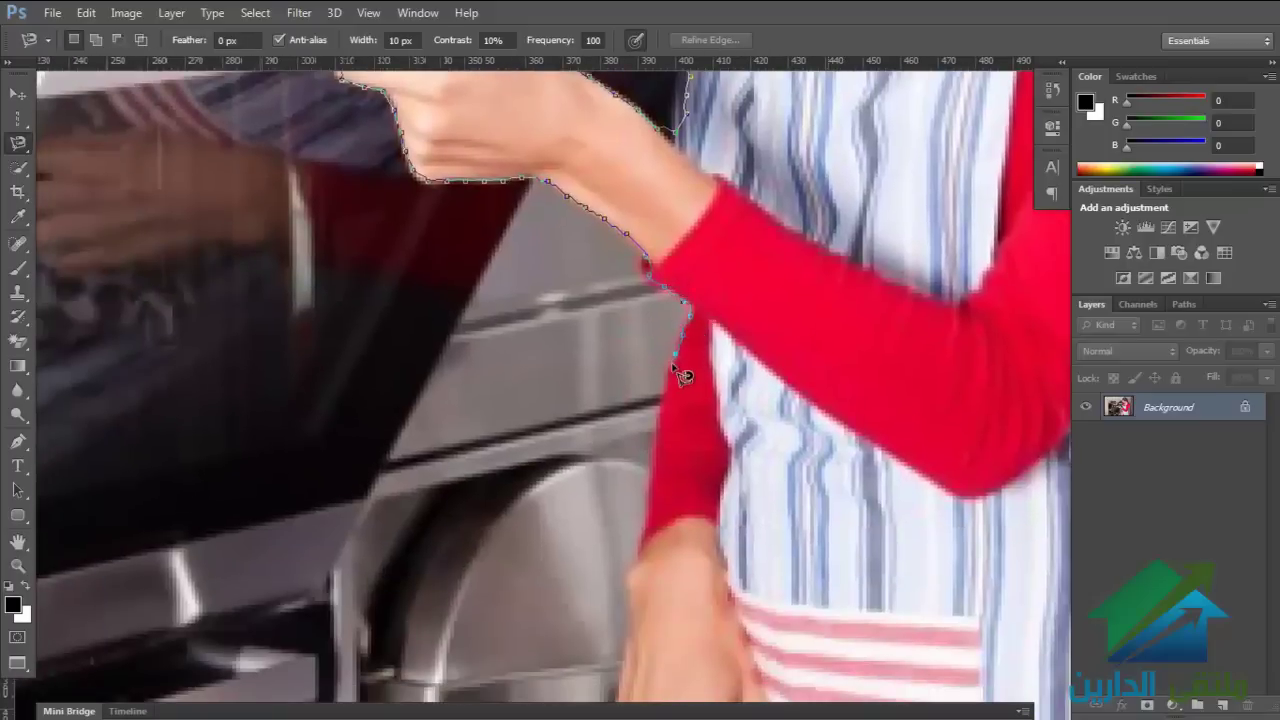
{"action": "left_click_drag", "start_coordinate": [652, 458], "coordinate": [650, 218]}
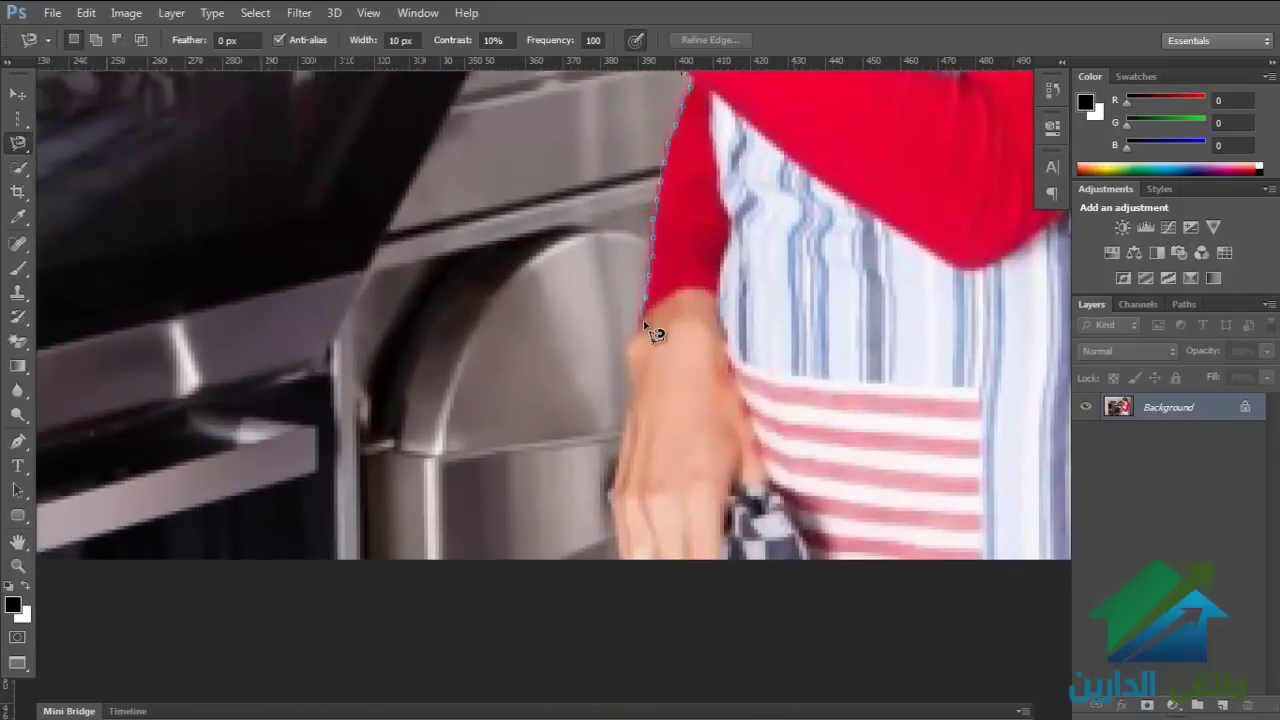
{"action": "left_click_drag", "start_coordinate": [652, 339], "coordinate": [648, 268]}
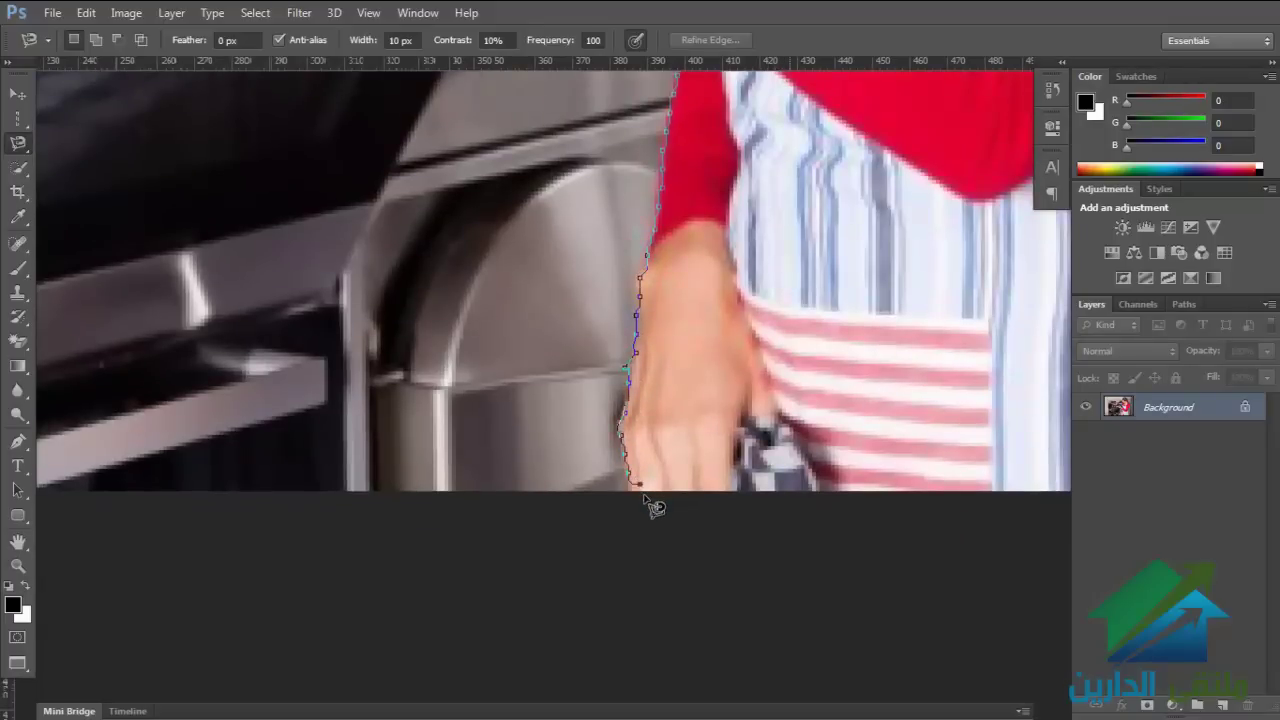
{"action": "mouse_move", "coordinate": [657, 494]}
{"action": "left_mouse_down"}
{"action": "mouse_move", "coordinate": [431, 417]}
{"action": "mouse_move", "coordinate": [206, 394]}
{"action": "left_mouse_up"}
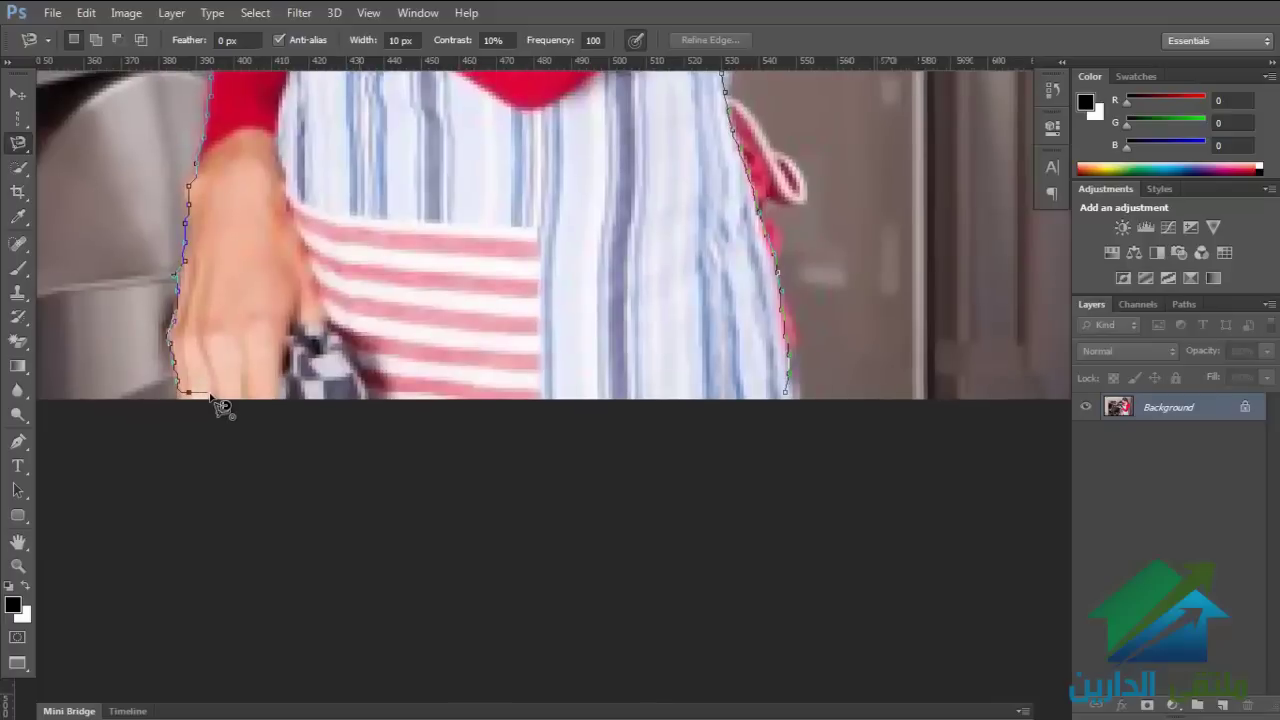
{"action": "left_click", "coordinate": [214, 400]}
Step: Bring up Refine Edge for the woman's selection with the whole image visible
{"action": "key", "text": "ctrl+minus"}
{"action": "key", "text": "ctrl+minus"}
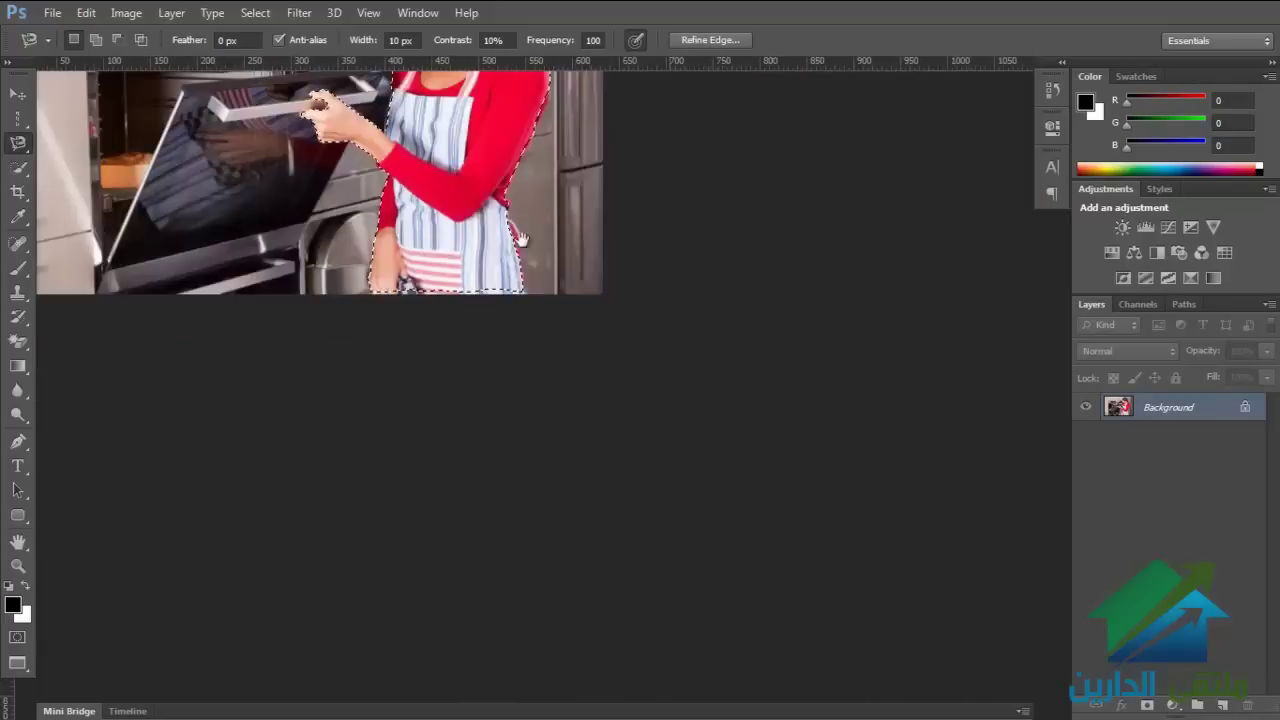
{"action": "key", "text": "ctrl+0"}
{"action": "scroll", "coordinate": [591, 240], "scroll_direction": "up", "scroll_amount": 5}
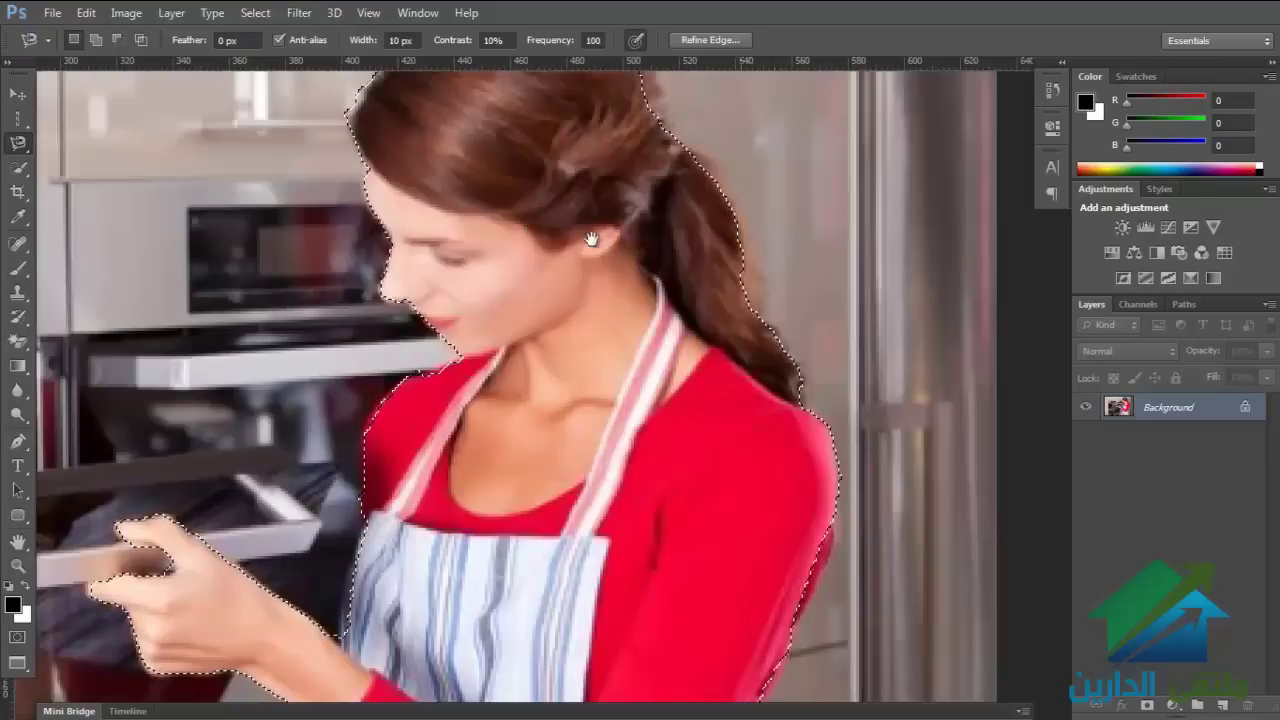
{"action": "right_click", "coordinate": [487, 222]}
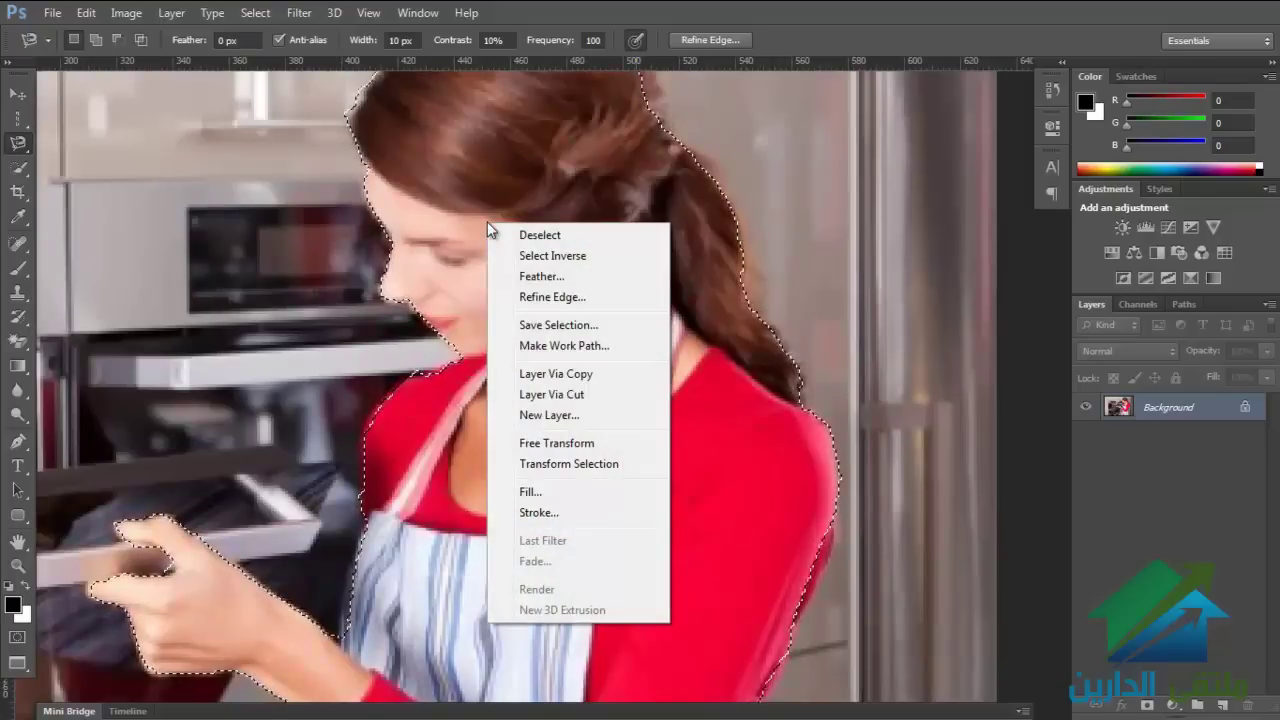
{"action": "left_click", "coordinate": [552, 297]}
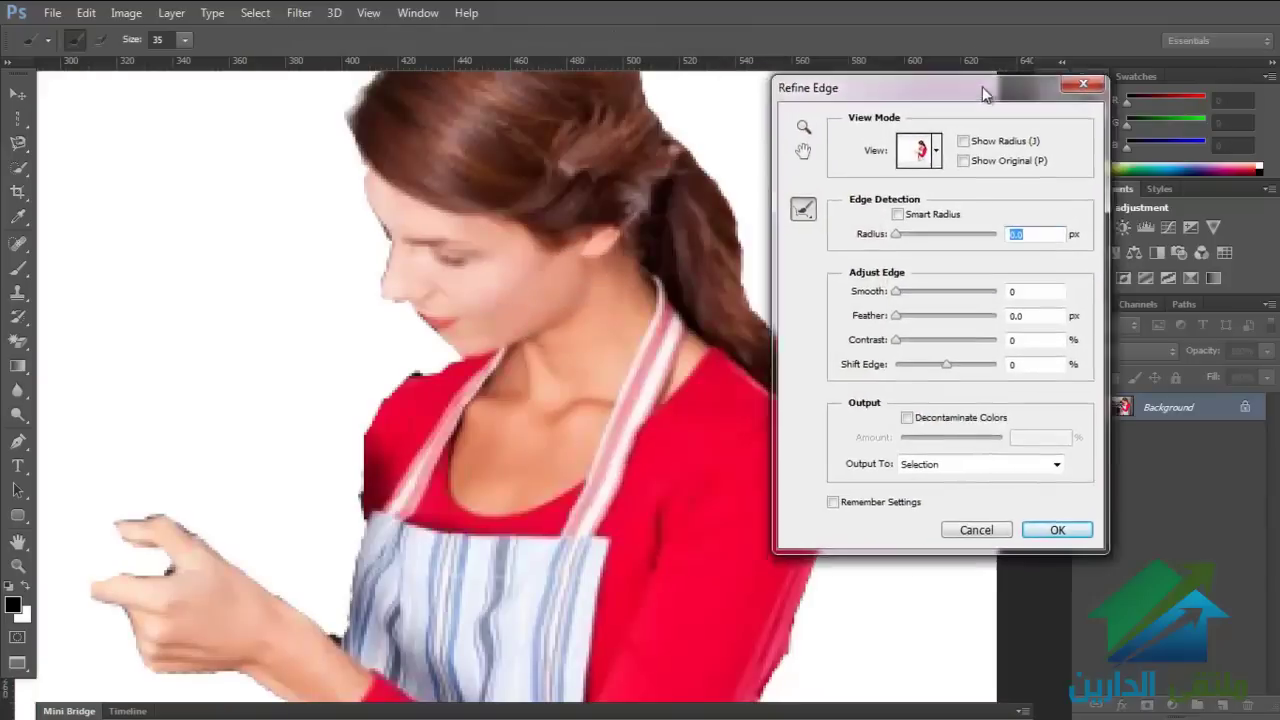
{"action": "left_click_drag", "start_coordinate": [842, 84], "coordinate": [1042, 68]}
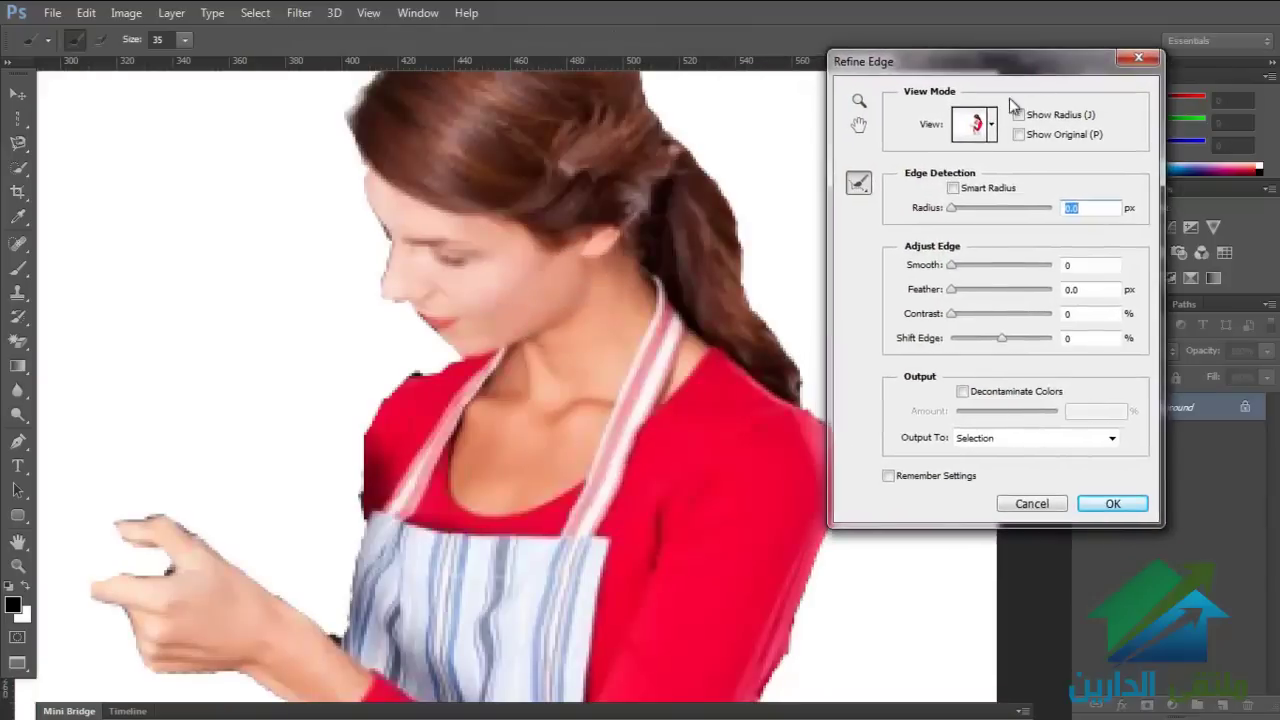
Step: Set the Refine Edge radius to 0 and raise the feather to about 1.9 px
{"action": "left_click", "coordinate": [955, 288]}
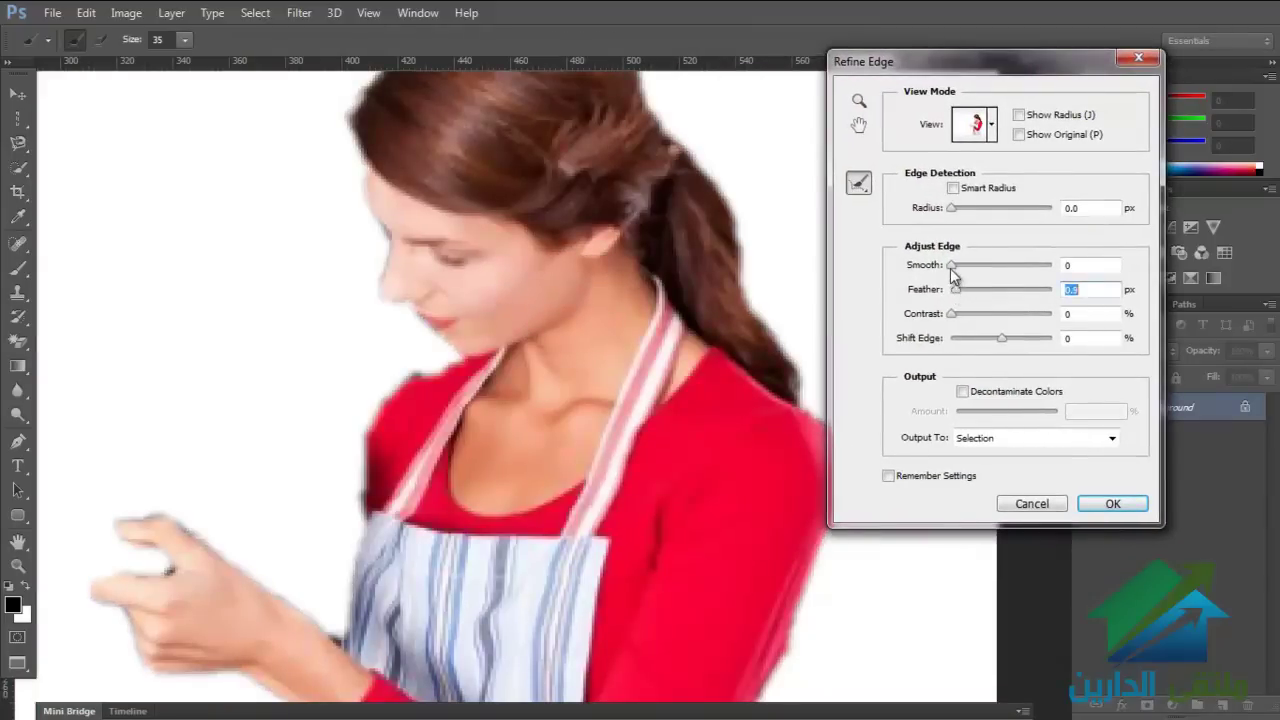
{"action": "left_click_drag", "start_coordinate": [951, 268], "coordinate": [955, 276]}
{"action": "left_click", "coordinate": [954, 210]}
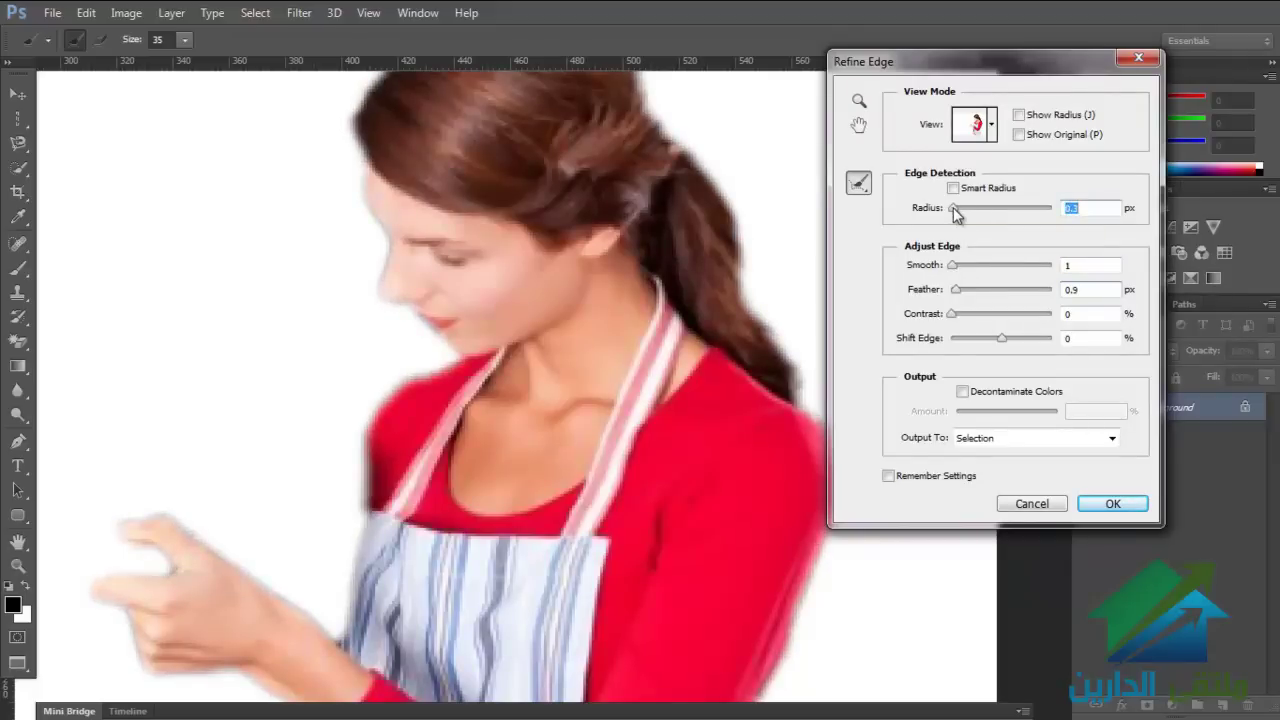
{"action": "left_click_drag", "start_coordinate": [954, 210], "coordinate": [950, 210]}
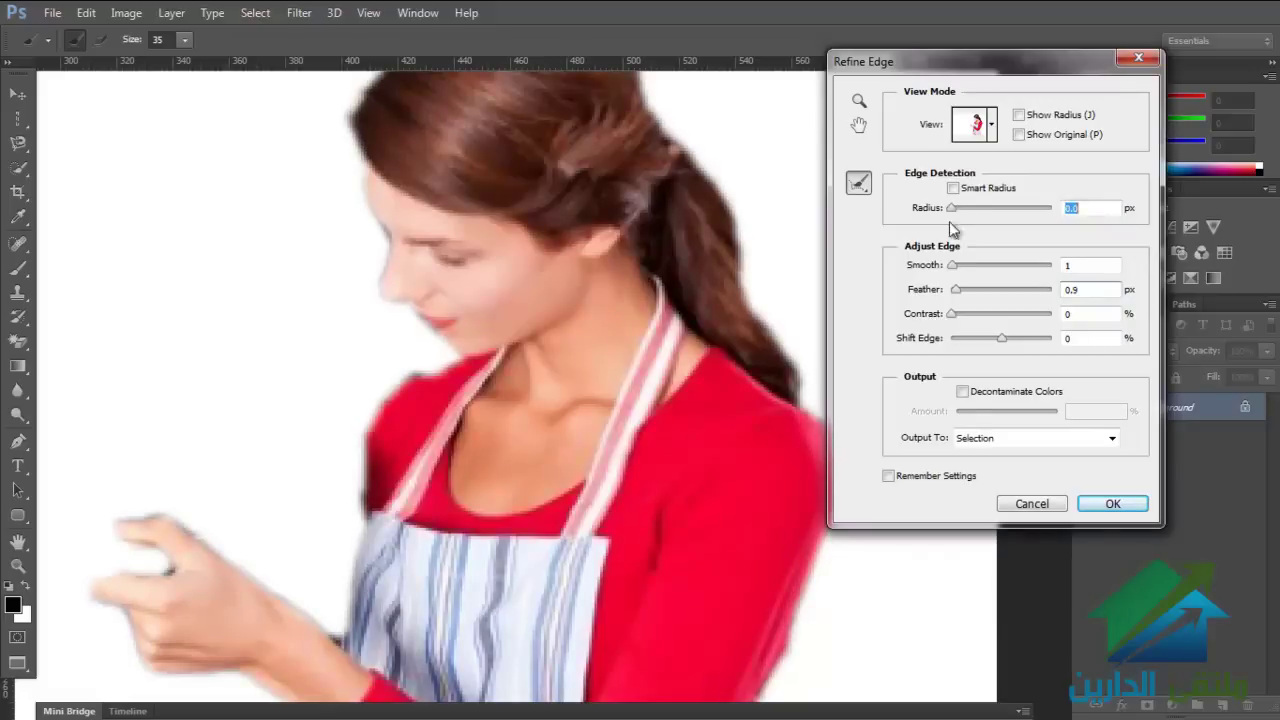
{"action": "left_click", "coordinate": [955, 290]}
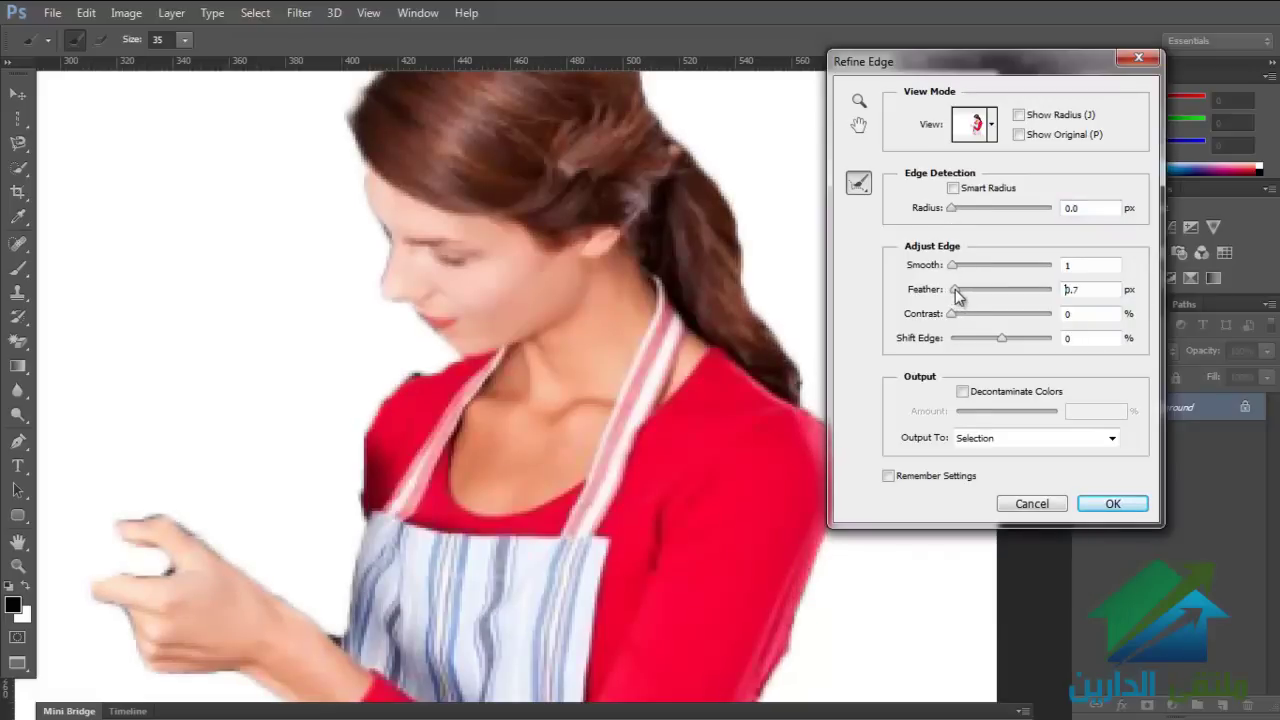
{"action": "mouse_move", "coordinate": [957, 292]}
{"action": "left_mouse_down"}
{"action": "mouse_move", "coordinate": [1001, 294]}
{"action": "mouse_move", "coordinate": [958, 292]}
{"action": "left_mouse_up"}
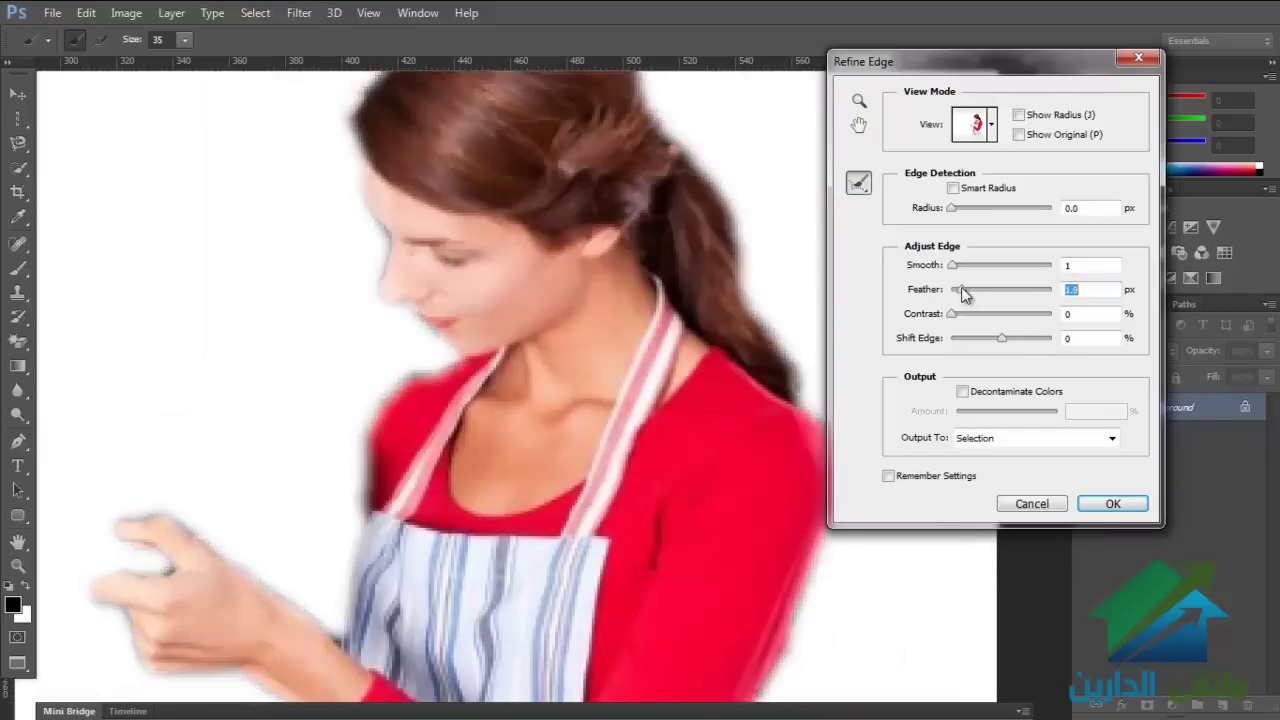
Step: Raise contrast, shift the edge slightly inward, and output the cut-out to a new layer
{"action": "mouse_move", "coordinate": [950, 317]}
{"action": "left_mouse_down"}
{"action": "mouse_move", "coordinate": [996, 314]}
{"action": "mouse_move", "coordinate": [973, 340]}
{"action": "left_mouse_up"}
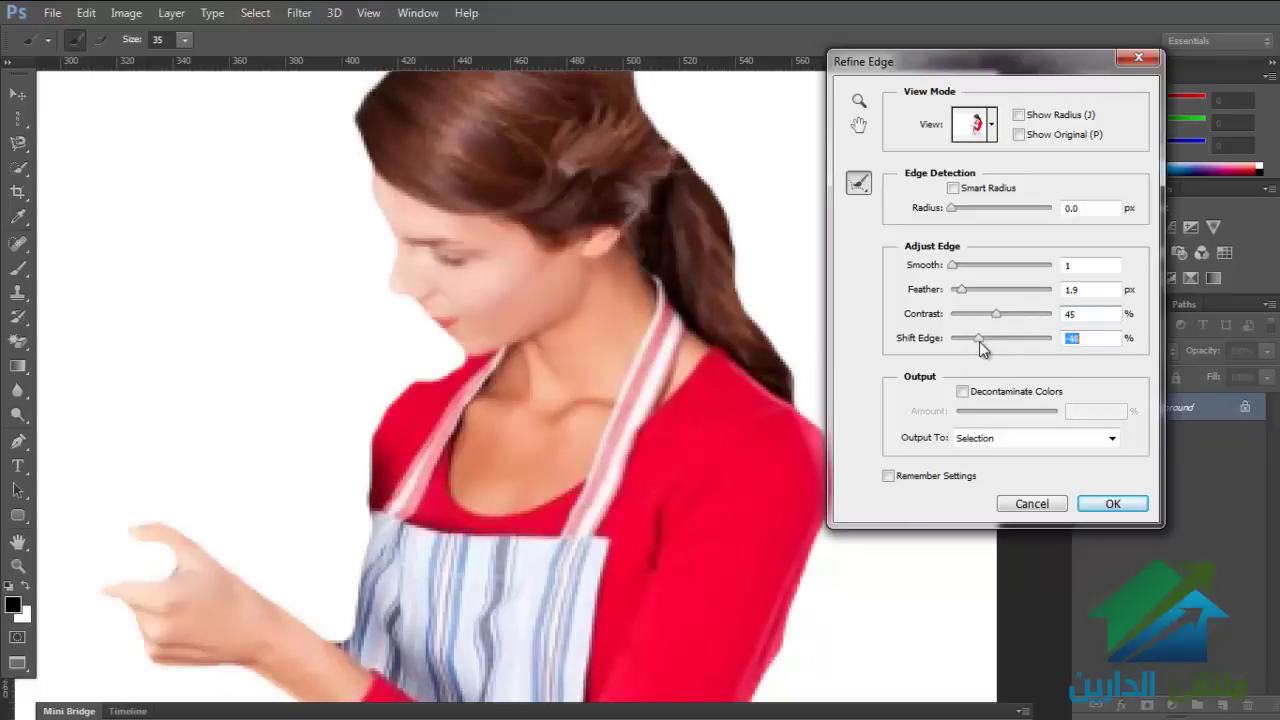
{"action": "left_click_drag", "start_coordinate": [975, 345], "coordinate": [1009, 340]}
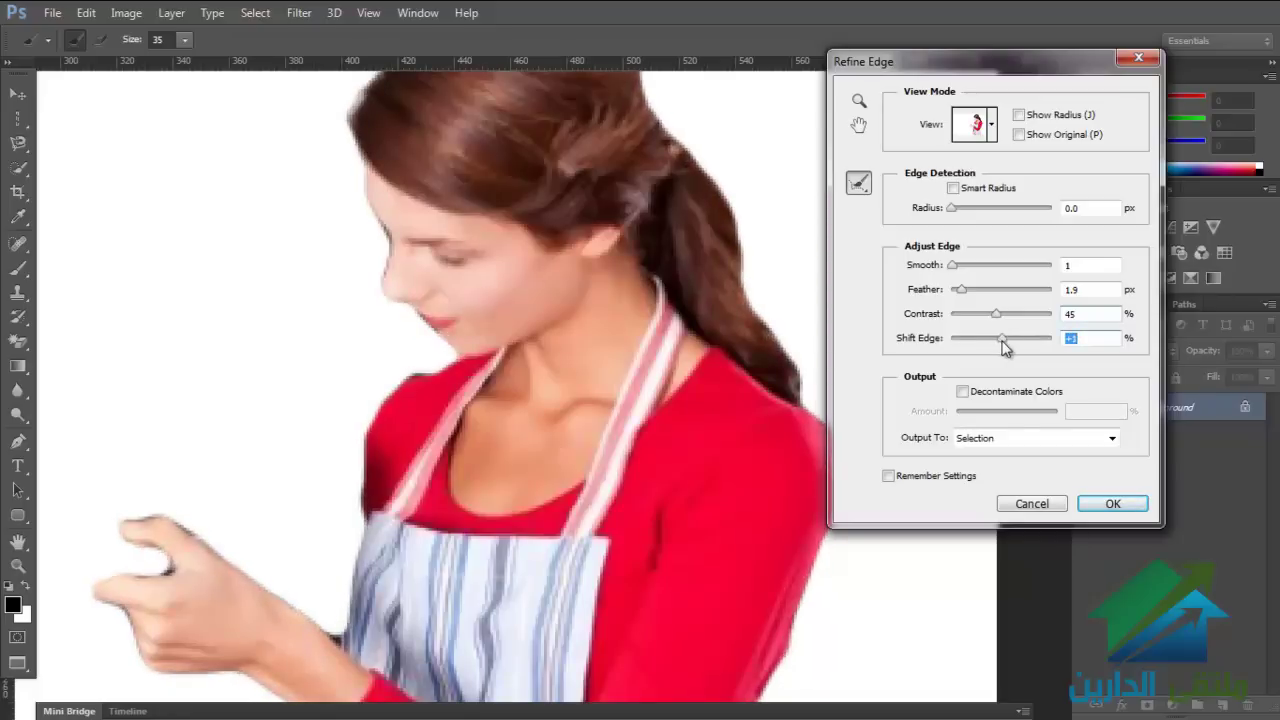
{"action": "left_click_drag", "start_coordinate": [1005, 345], "coordinate": [1002, 346]}
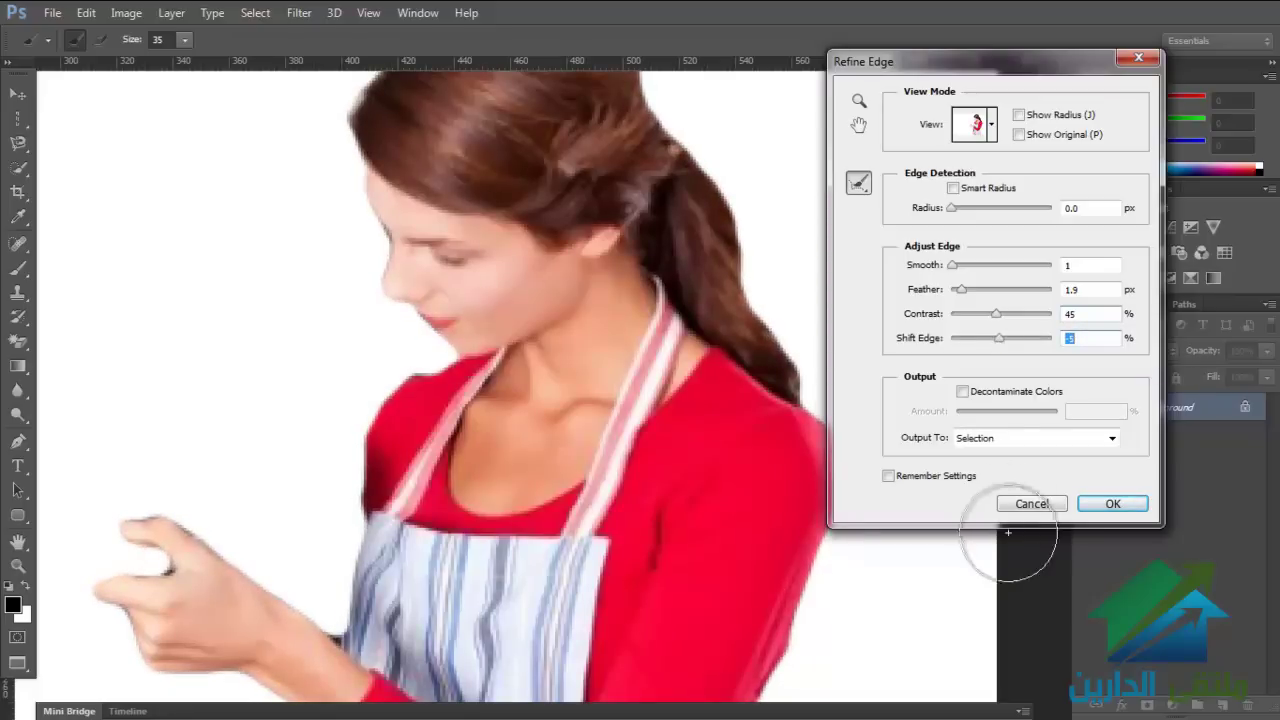
{"action": "left_click", "coordinate": [1022, 440]}
{"action": "left_click", "coordinate": [1018, 487]}
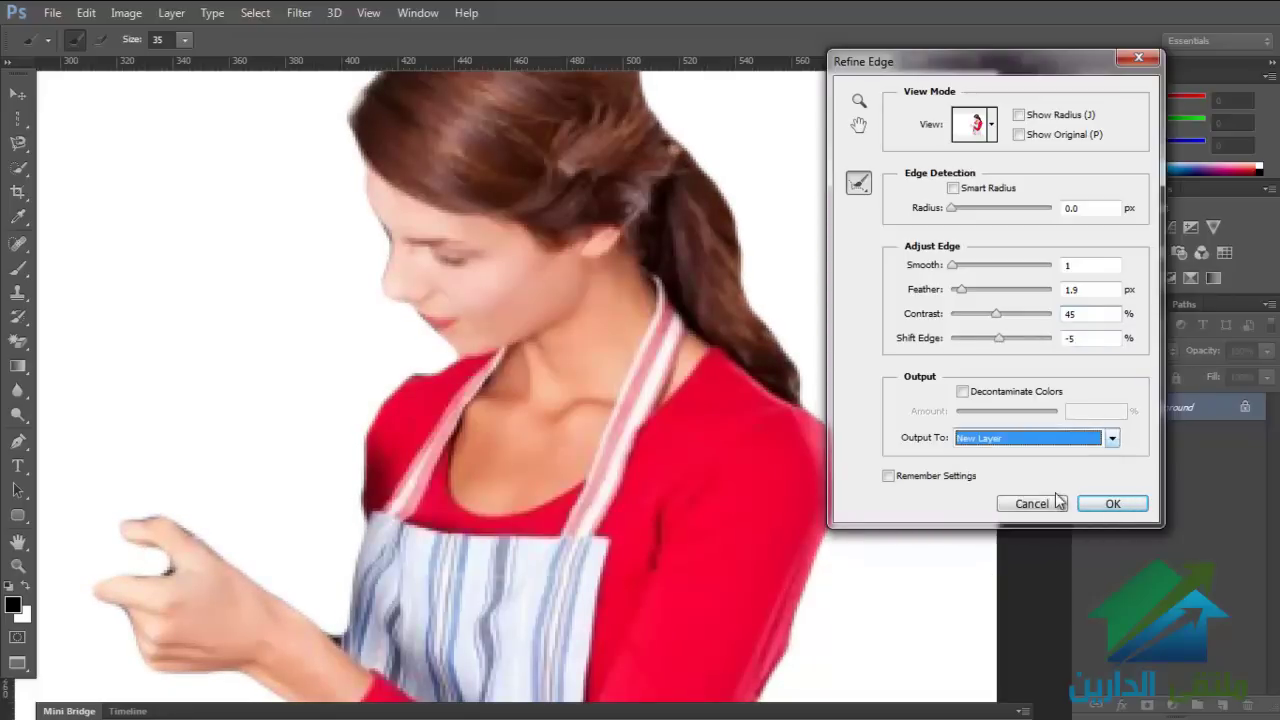
{"action": "left_click", "coordinate": [1114, 503]}
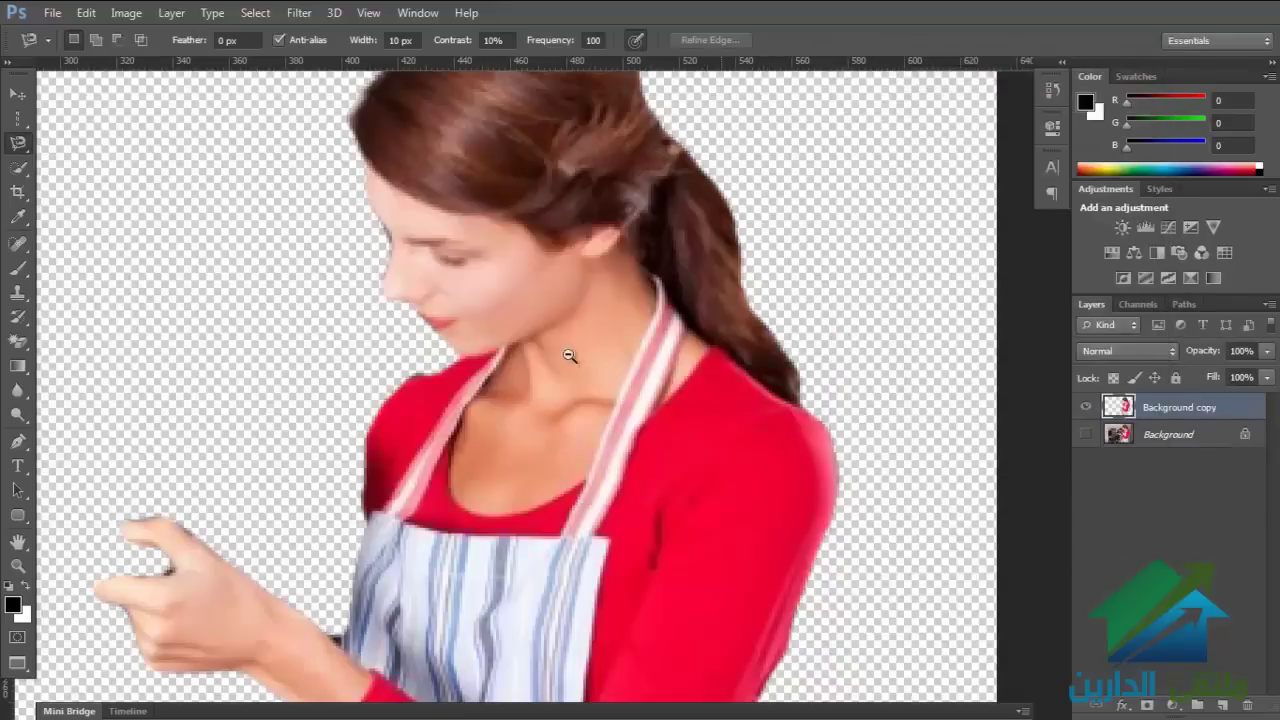
Step: Move the cut-out woman to the right with the Move tool
{"action": "key", "text": "ctrl+minus"}
{"action": "key", "text": "ctrl+minus"}
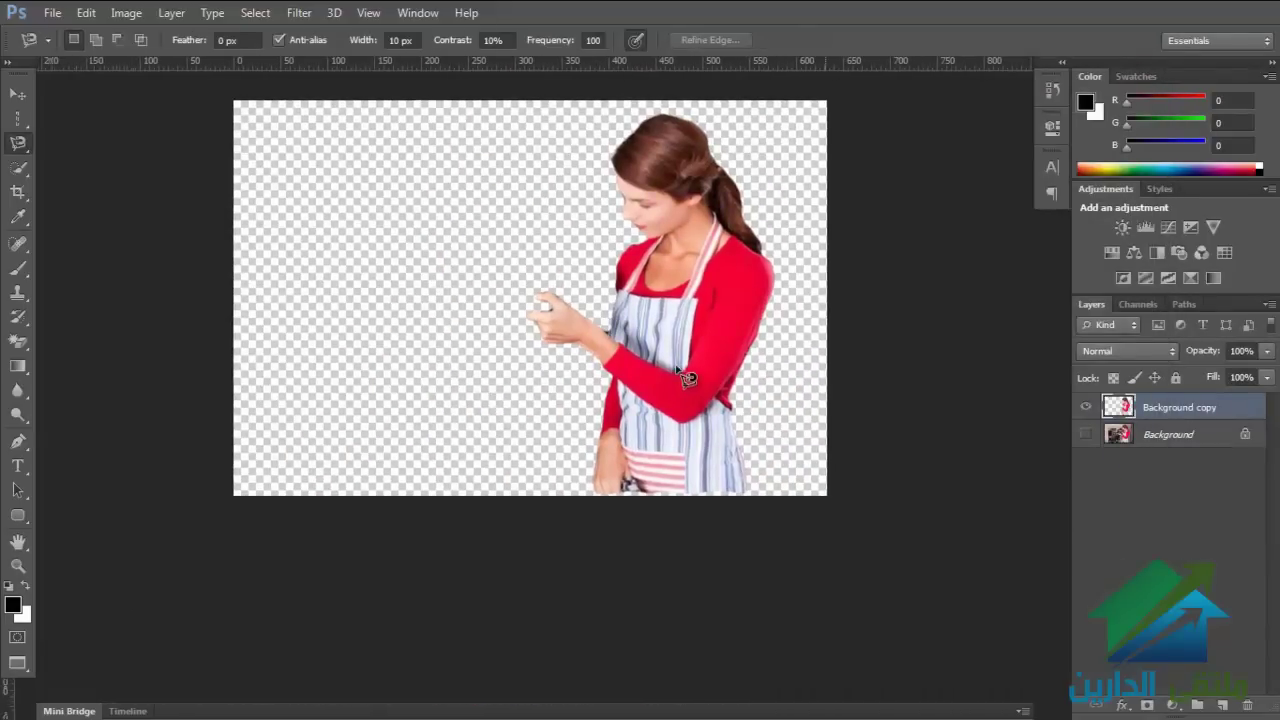
{"action": "left_click", "coordinate": [18, 93]}
{"action": "left_click_drag", "start_coordinate": [527, 284], "coordinate": [577, 284]}
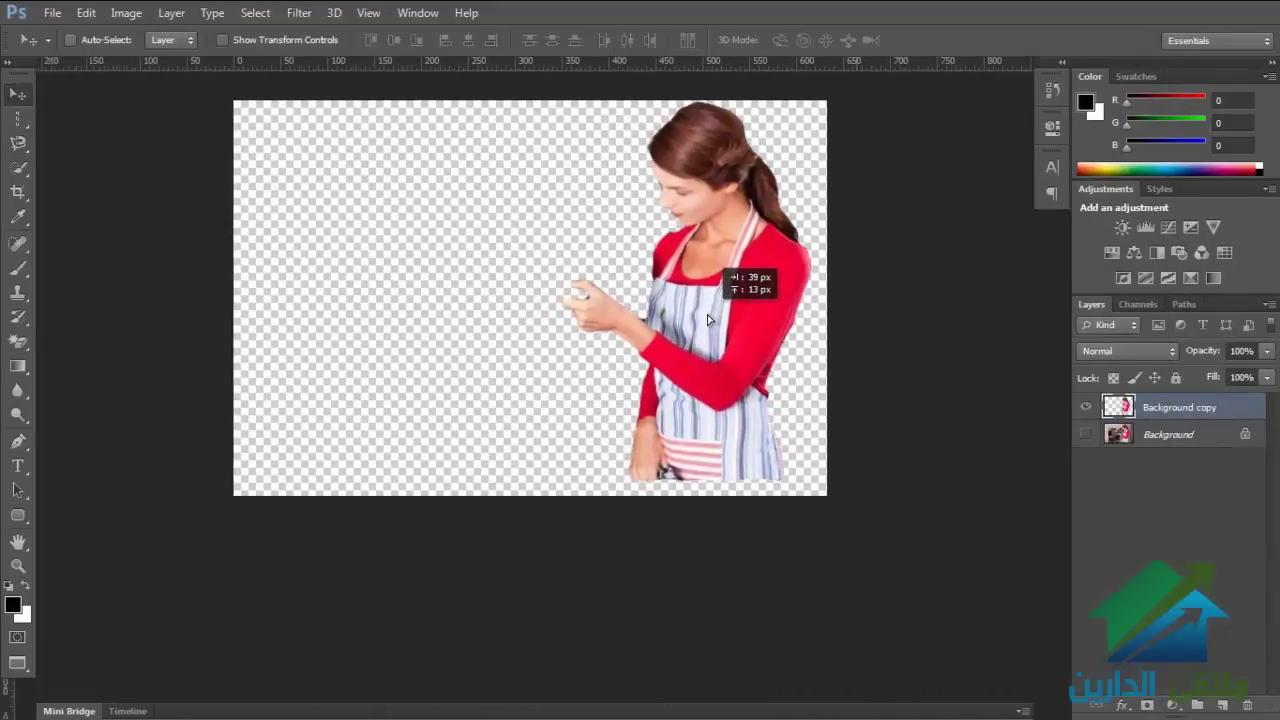
Step: Add Layer 1 above the Background and fill it with magenta (ea00ff)
{"action": "left_click", "coordinate": [1192, 448]}
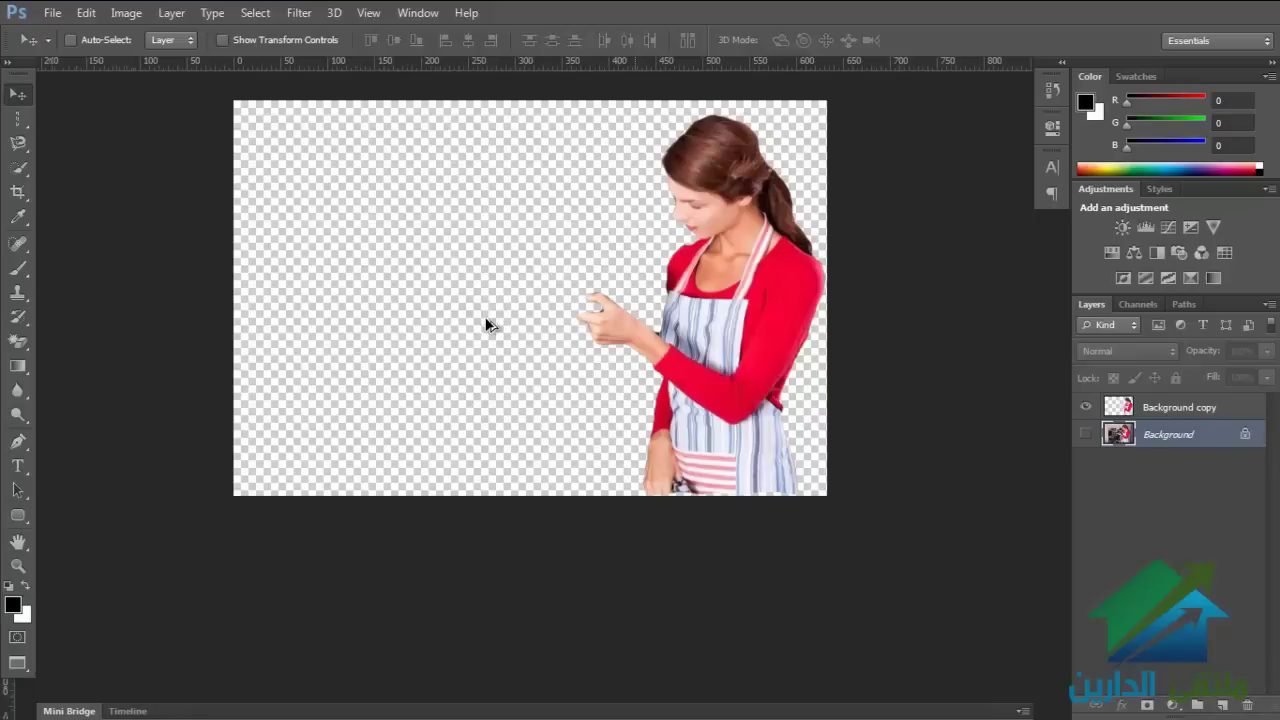
{"action": "key", "text": "ctrl+shift+alt+n"}
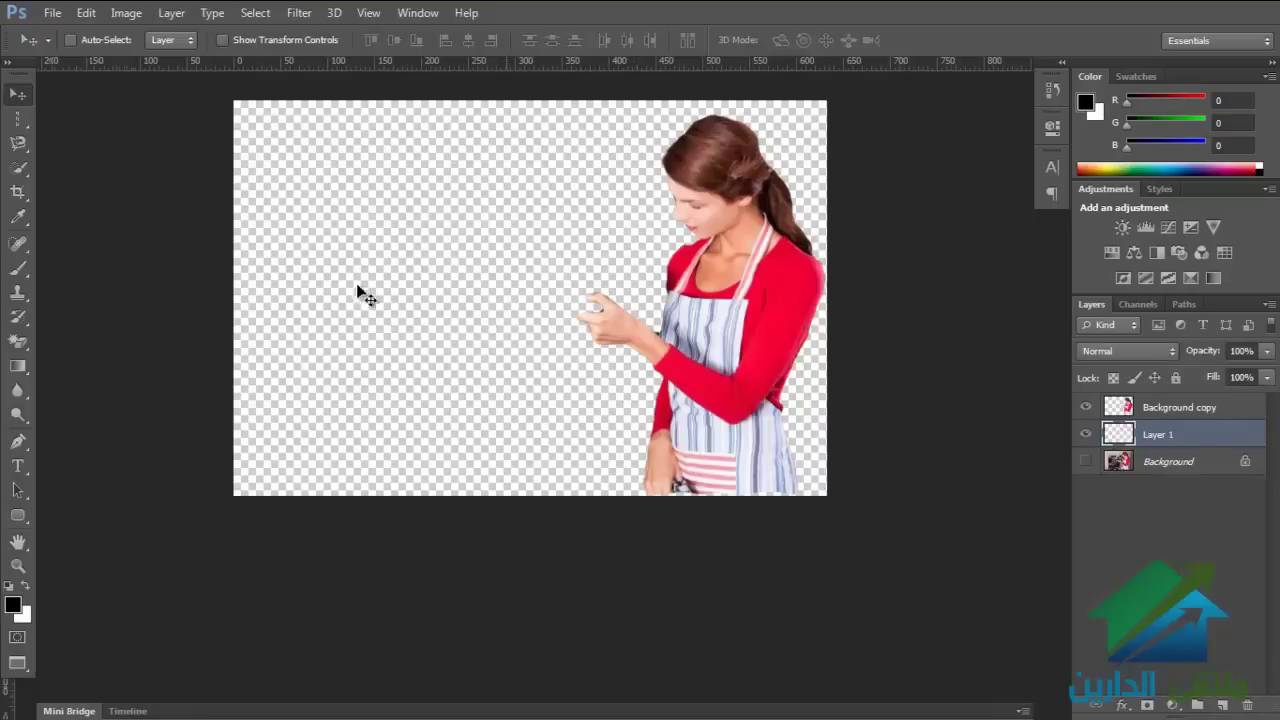
{"action": "left_click", "coordinate": [14, 606]}
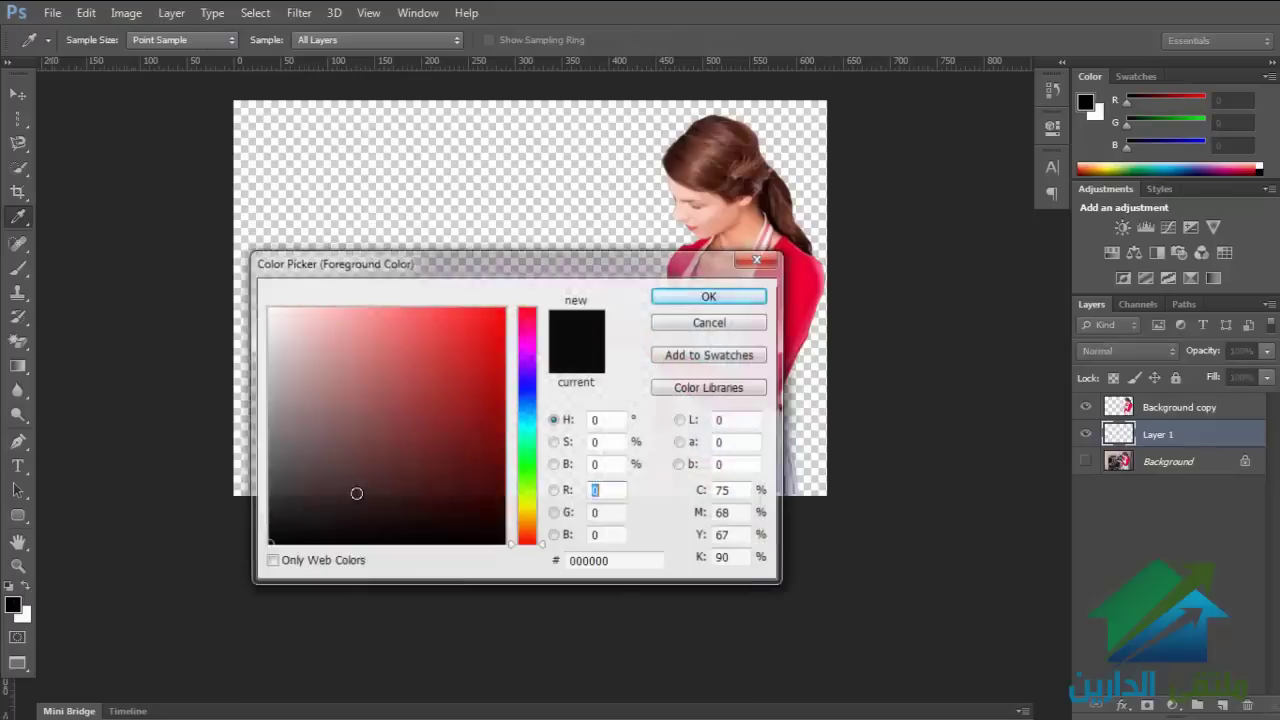
{"action": "left_click", "coordinate": [534, 350]}
{"action": "left_click", "coordinate": [504, 308]}
{"action": "left_click", "coordinate": [700, 296]}
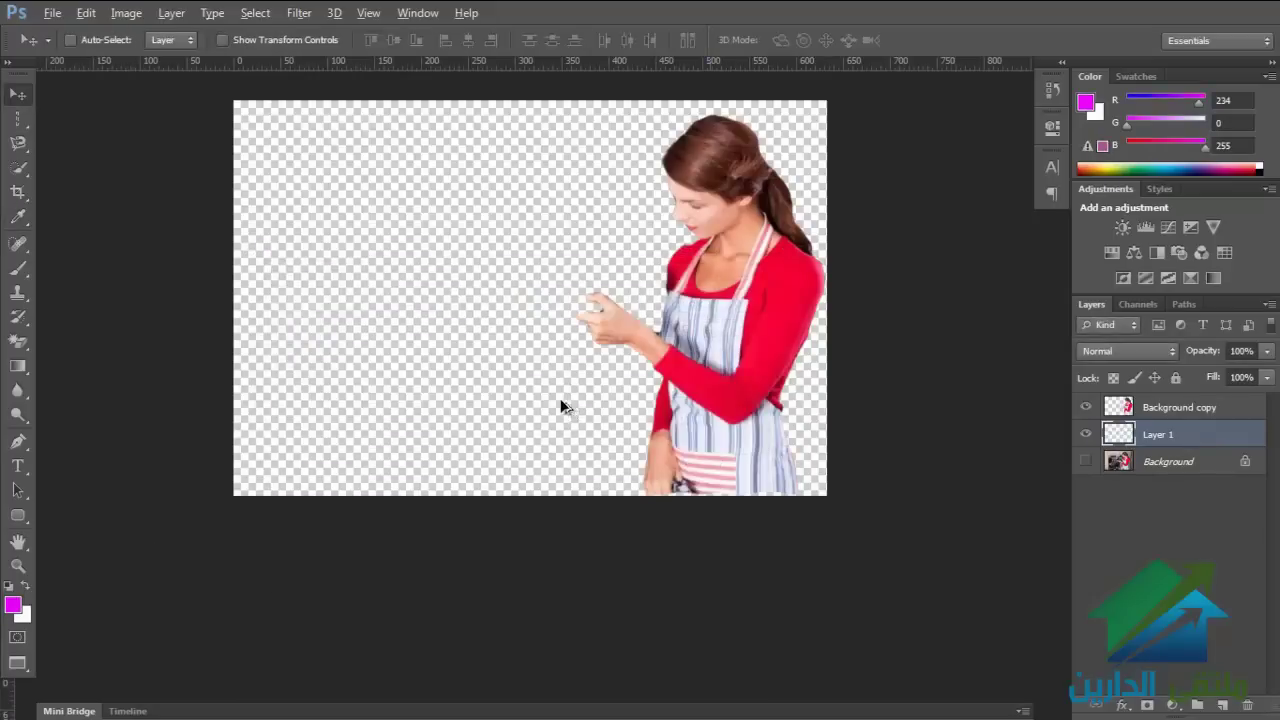
{"action": "key", "text": "alt+BackSpace"}
Step: Select the Rectangular Marquee and add a new empty Layer 2 above the magenta
{"action": "left_click_drag", "start_coordinate": [527, 376], "coordinate": [451, 388]}
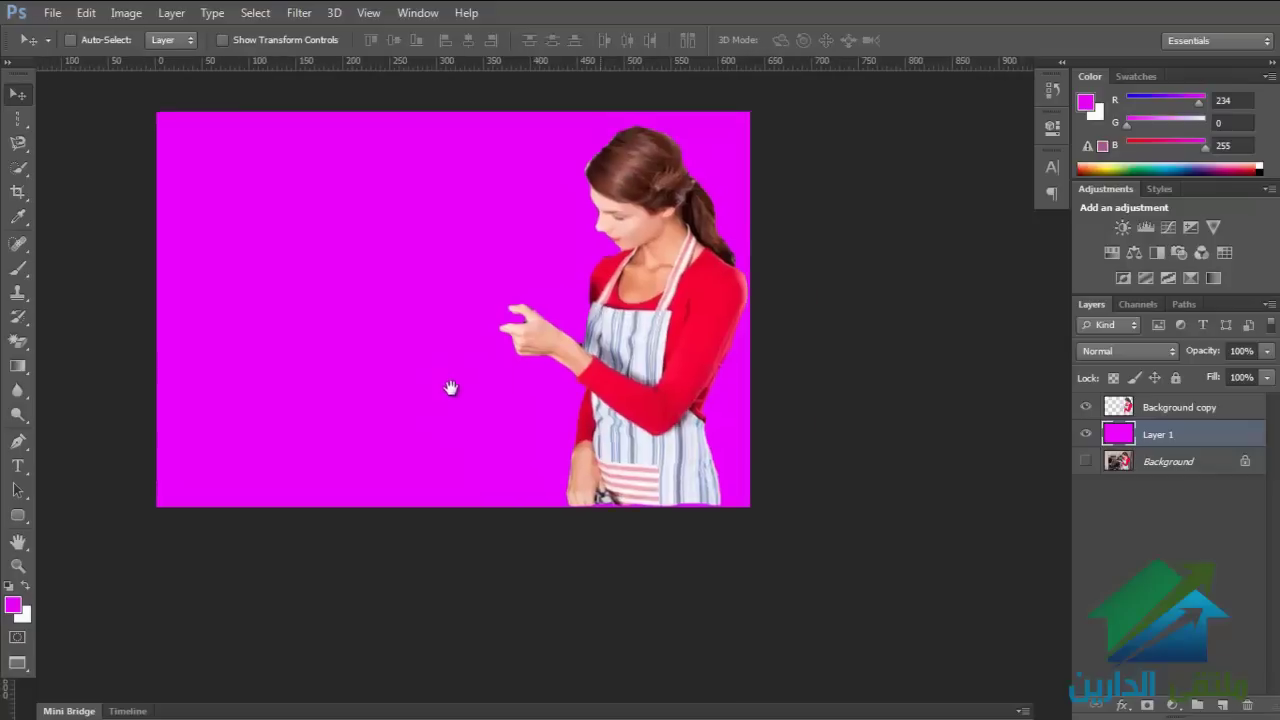
{"action": "scroll", "coordinate": [449, 366], "scroll_direction": "up", "scroll_amount": 3}
{"action": "left_click_drag", "start_coordinate": [668, 397], "coordinate": [680, 472]}
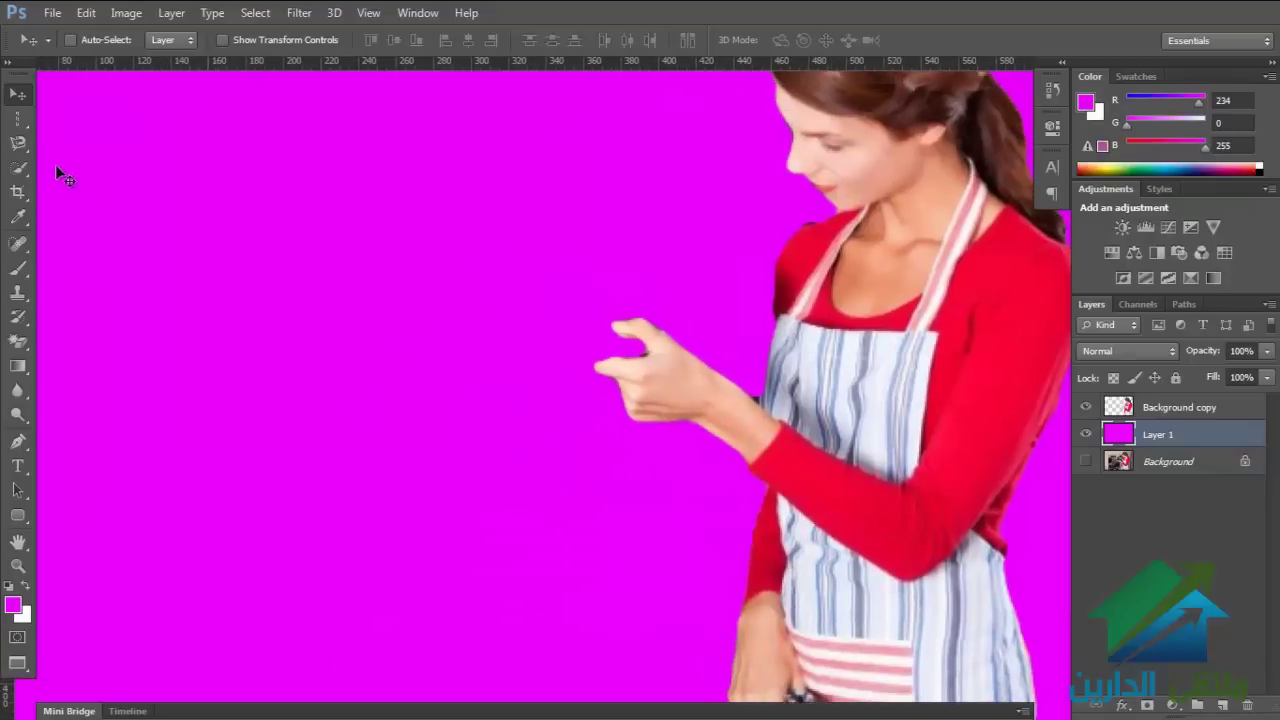
{"action": "left_click", "coordinate": [18, 118]}
{"action": "left_click", "coordinate": [87, 118]}
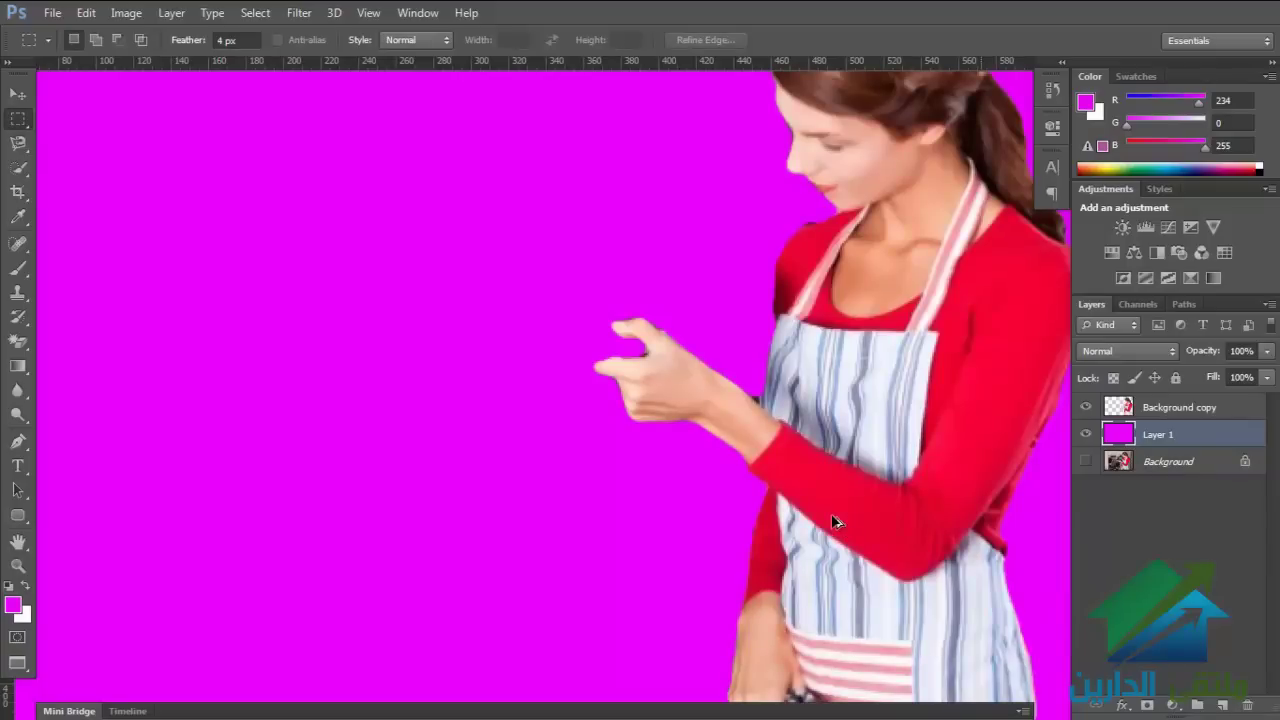
{"action": "key", "text": "ctrl+shift+alt+n"}
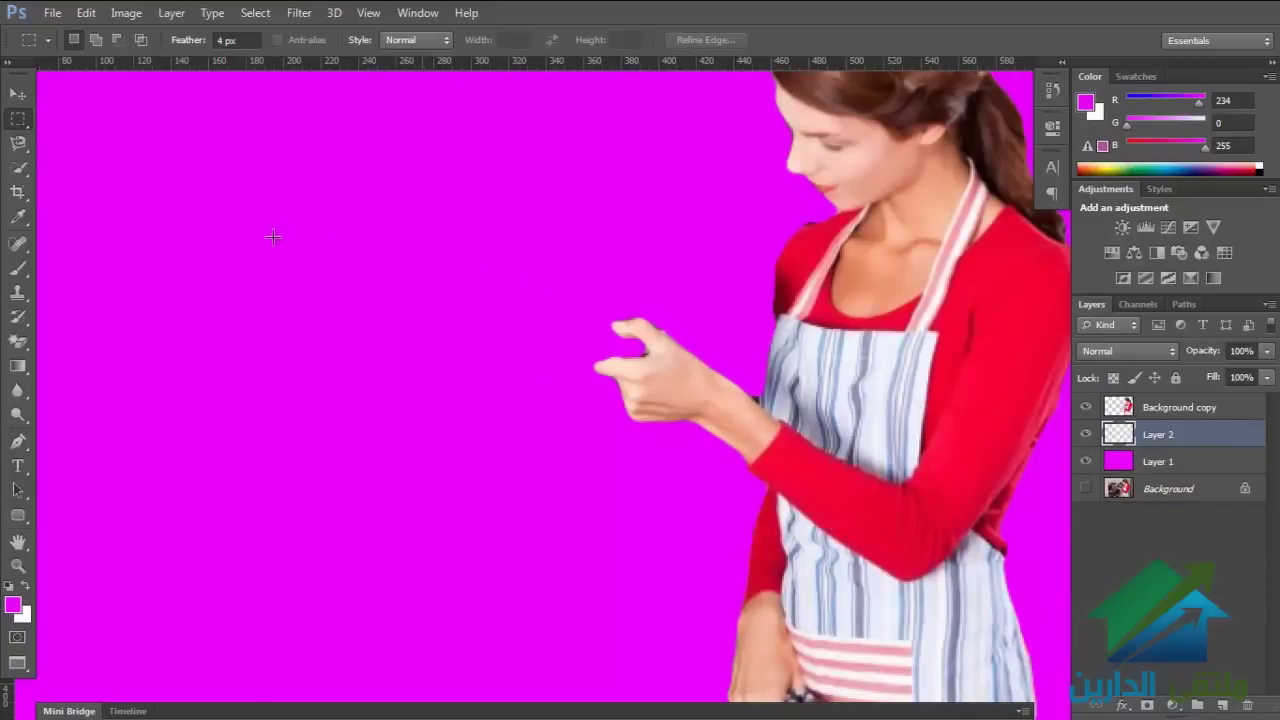
Step: Draw a zero-feather rectangular selection ending at the woman's hand
{"action": "left_click_drag", "start_coordinate": [273, 237], "coordinate": [645, 361]}
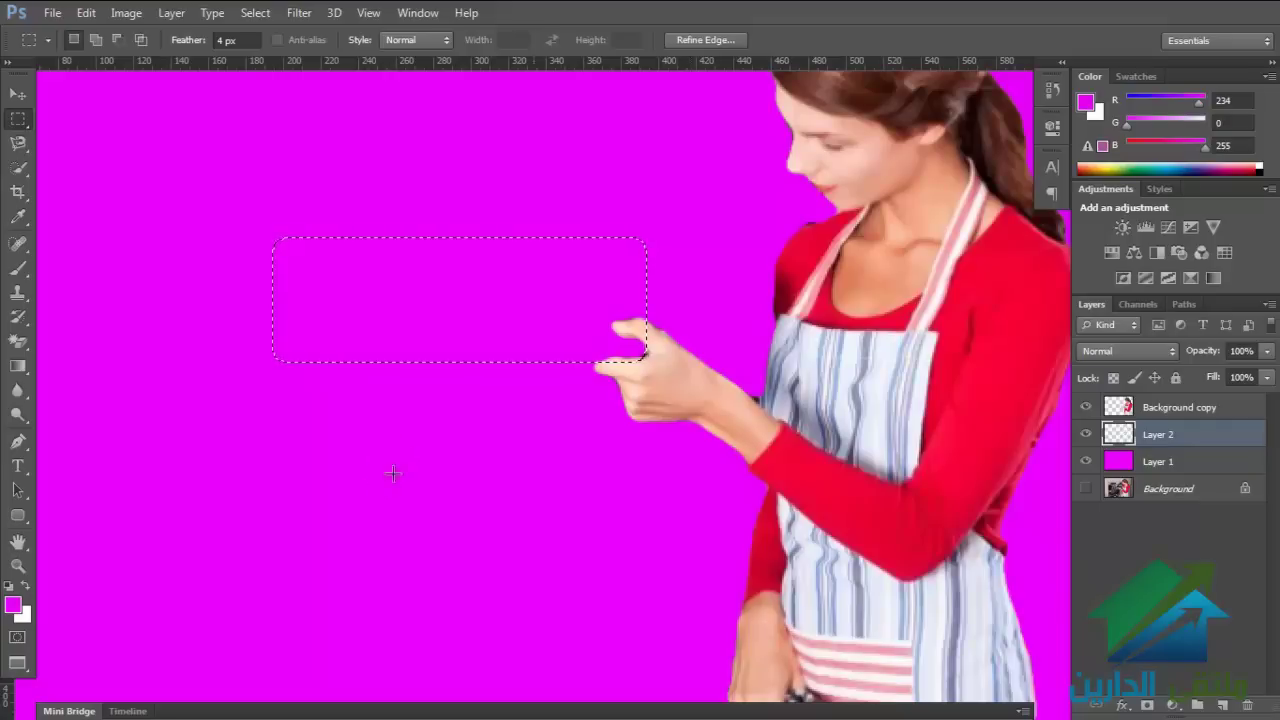
{"action": "double_click", "coordinate": [247, 43]}
{"action": "type", "text": "0"}
{"action": "left_click", "coordinate": [104, 323]}
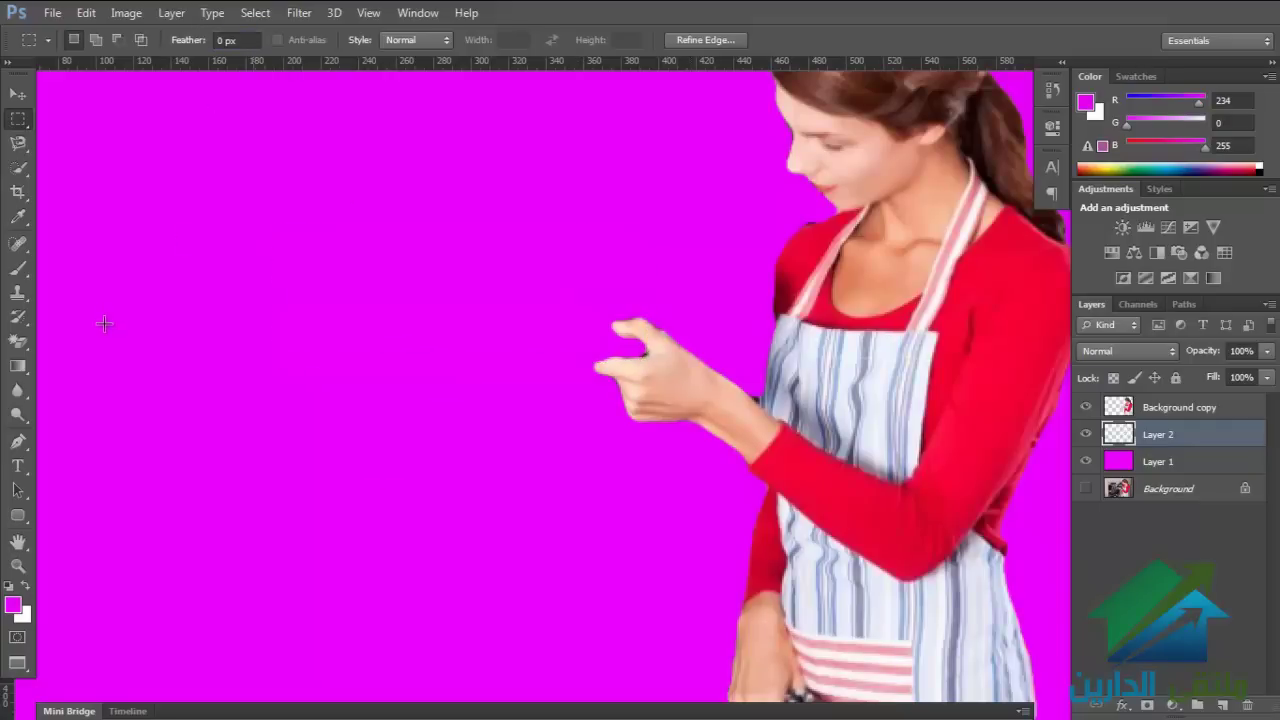
{"action": "left_click_drag", "start_coordinate": [255, 237], "coordinate": [641, 363]}
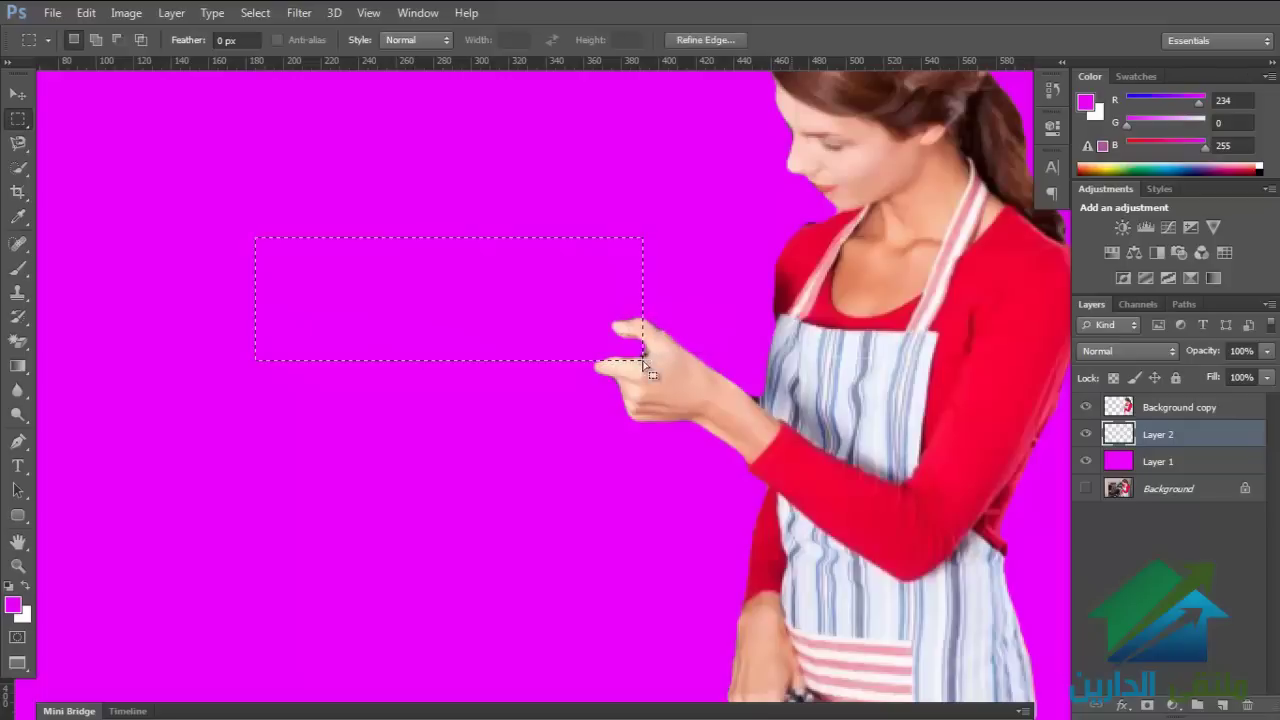
Step: Fill the selection with bright green (42ff00) and deselect it
{"action": "left_click", "coordinate": [21, 613]}
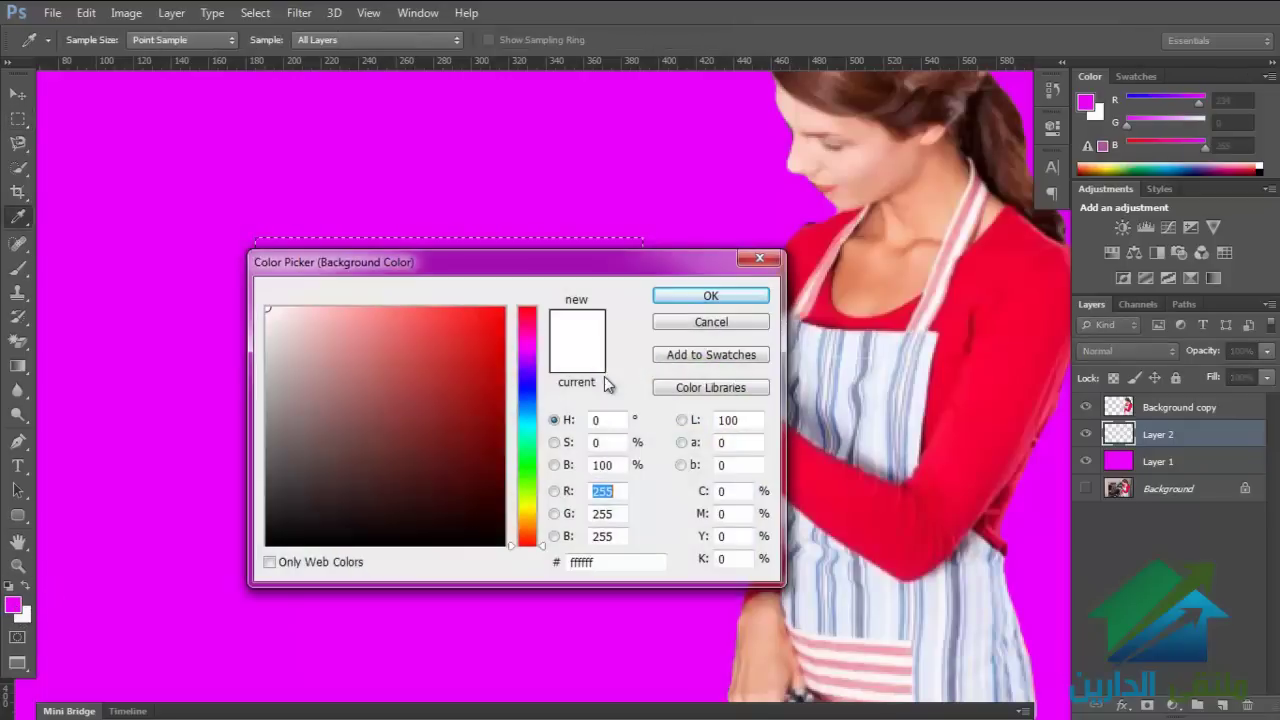
{"action": "left_click_drag", "start_coordinate": [527, 456], "coordinate": [527, 477]}
{"action": "left_click", "coordinate": [503, 309]}
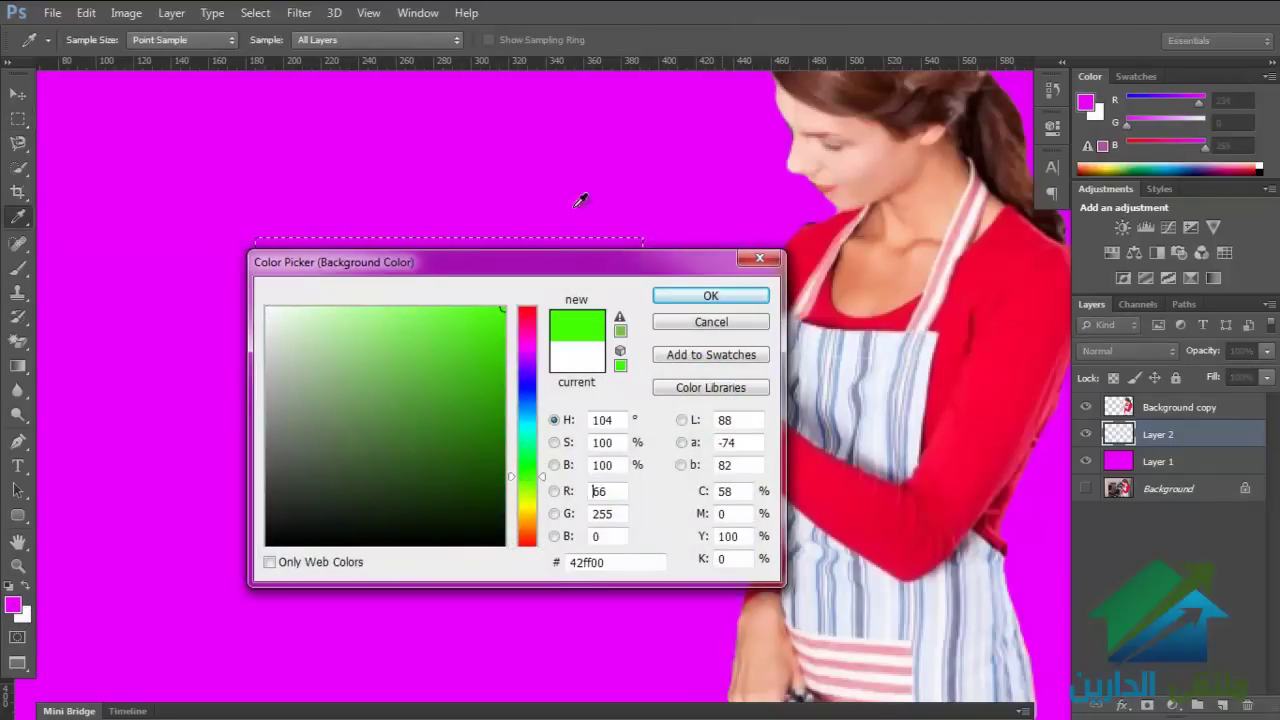
{"action": "left_click", "coordinate": [672, 296]}
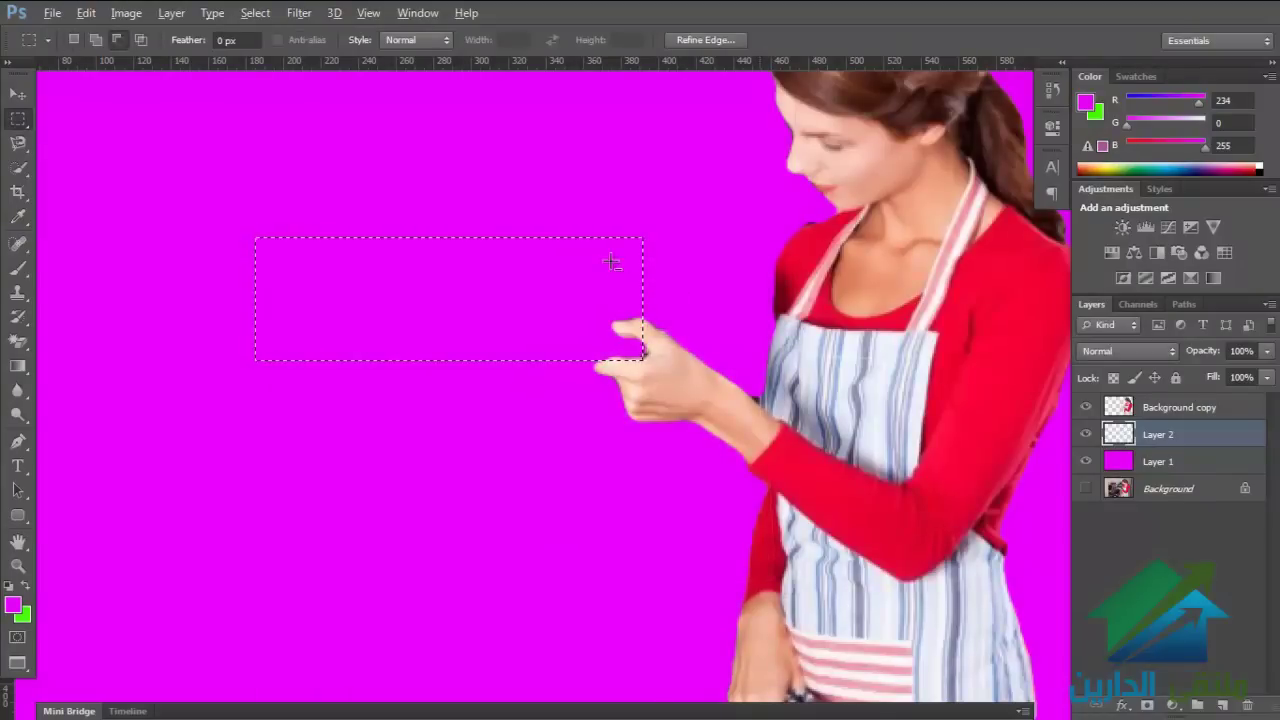
{"action": "key", "text": "ctrl+BackSpace"}
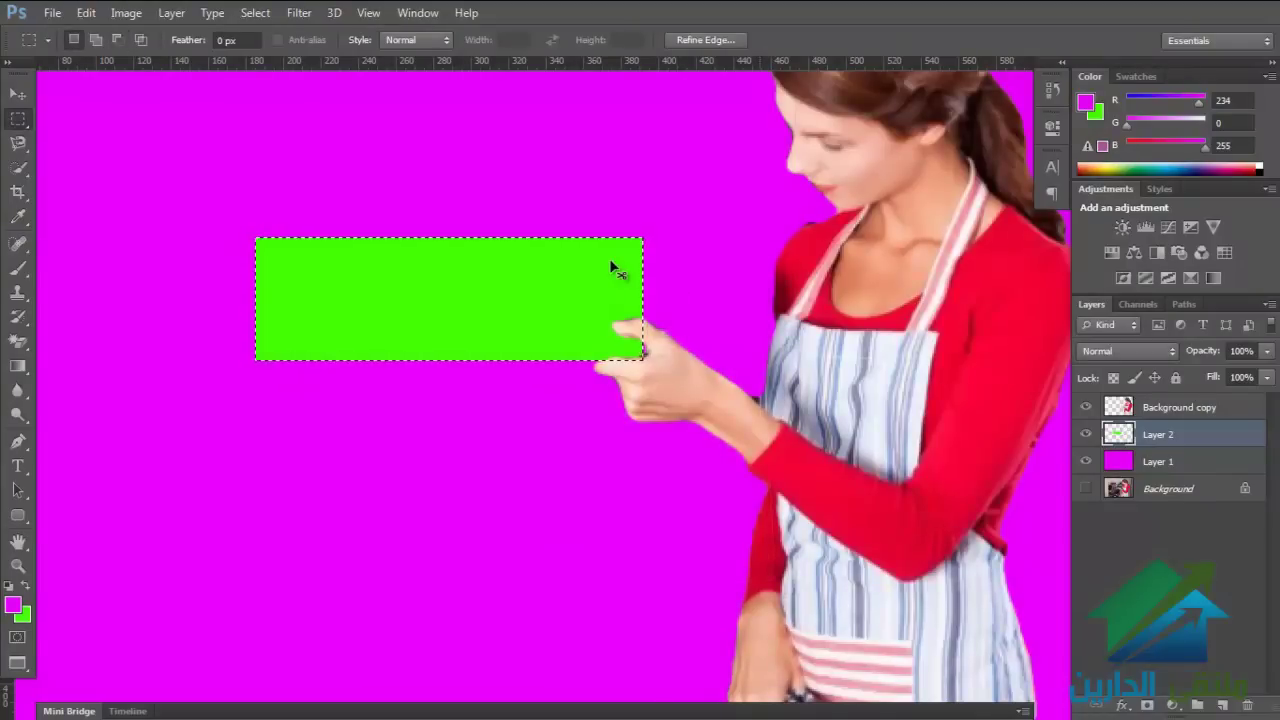
{"action": "key", "text": "ctrl+d"}
Step: Enlarge the green rectangle up and to the left to about 161%, then zoom in on it
{"action": "key", "text": "v"}
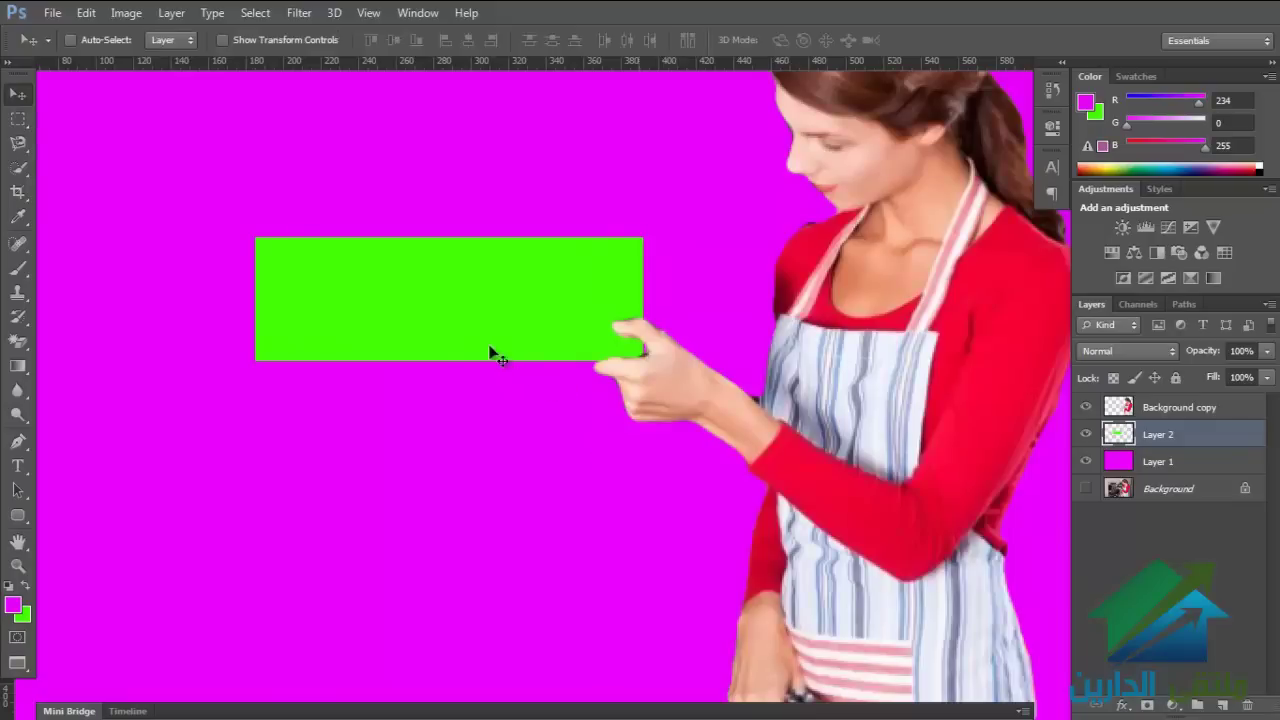
{"action": "mouse_move", "coordinate": [457, 314]}
{"action": "left_mouse_down"}
{"action": "mouse_move", "coordinate": [505, 318]}
{"action": "mouse_move", "coordinate": [520, 400]}
{"action": "mouse_move", "coordinate": [557, 457]}
{"action": "left_mouse_up"}
{"action": "key", "text": "ctrl+minus"}
{"action": "key", "text": "ctrl+t"}
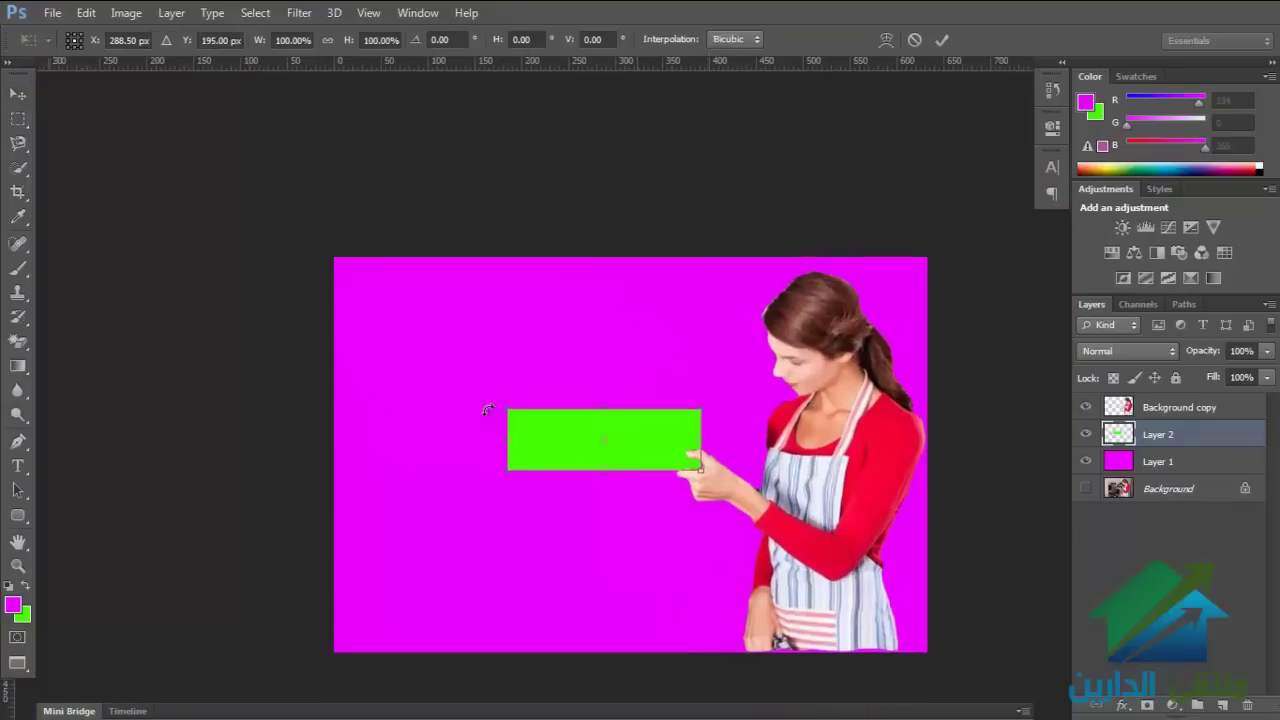
{"action": "left_click_drag", "start_coordinate": [499, 408], "coordinate": [388, 370]}
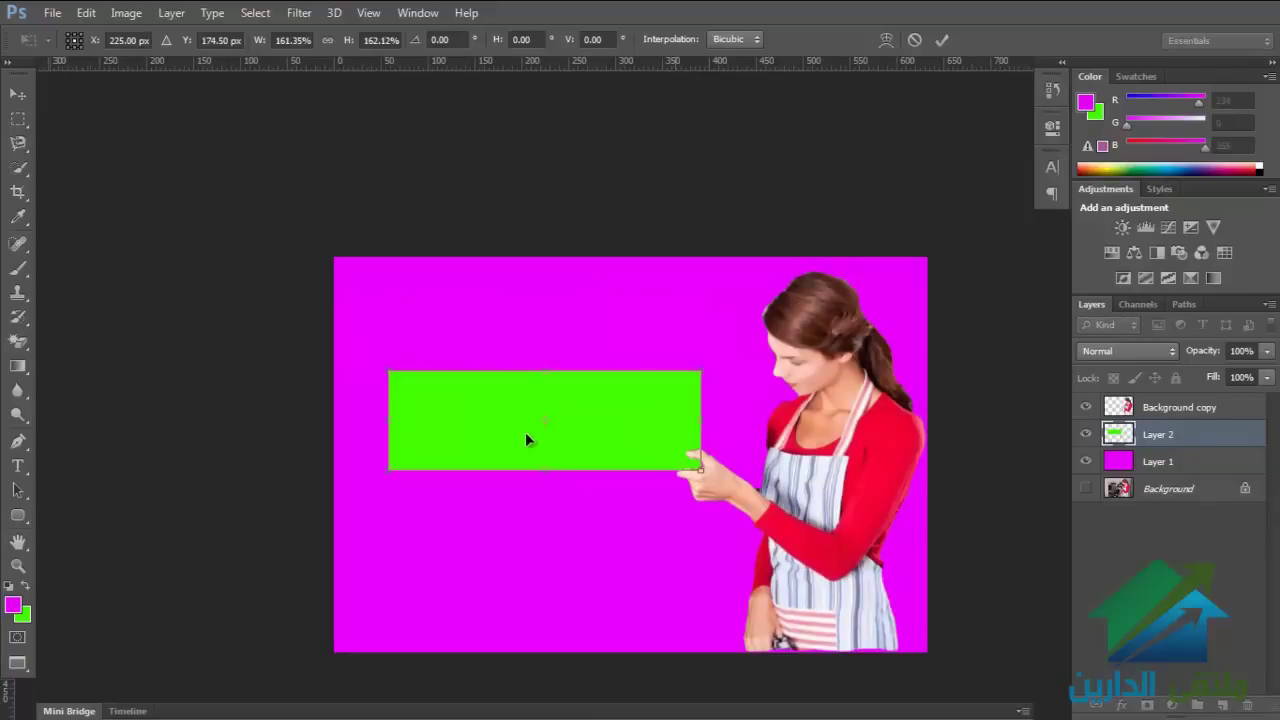
{"action": "key", "text": "Return"}
{"action": "left_click", "coordinate": [545, 416], "text": "ctrl"}
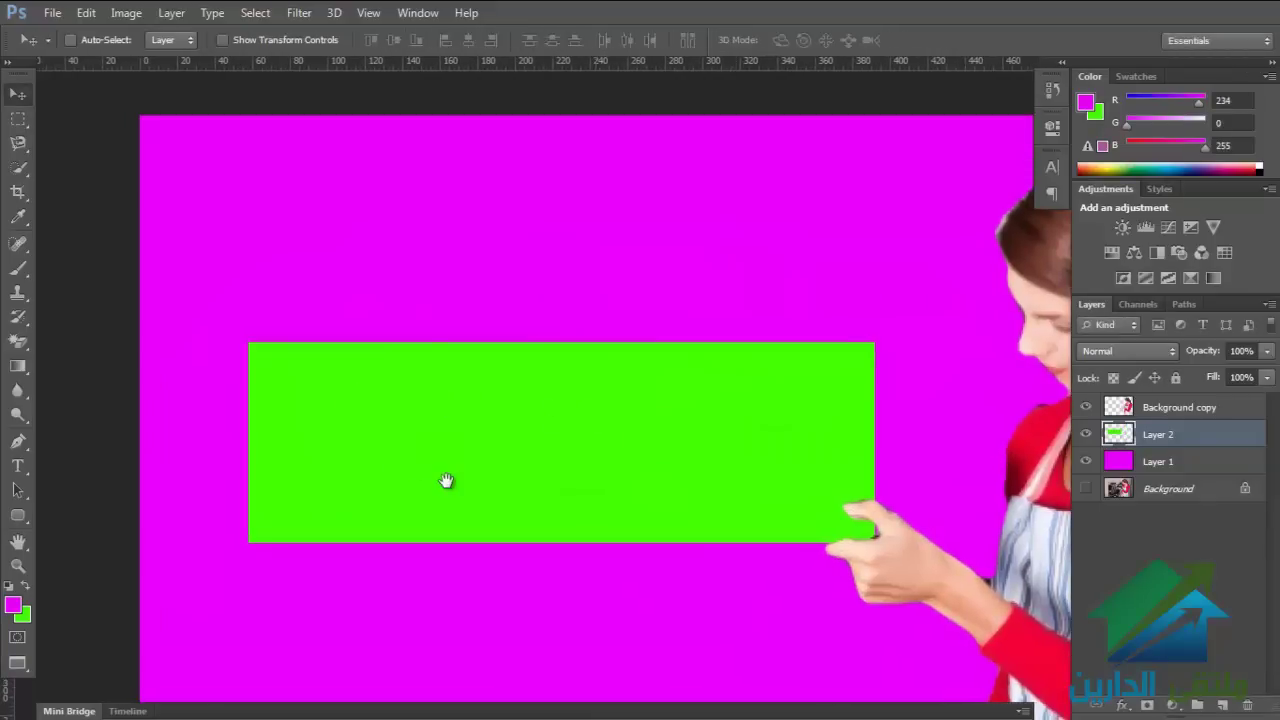
Step: Place the PHOTOSHOP text on the green sign at 10 pt and commit it
{"action": "left_click", "coordinate": [18, 466]}
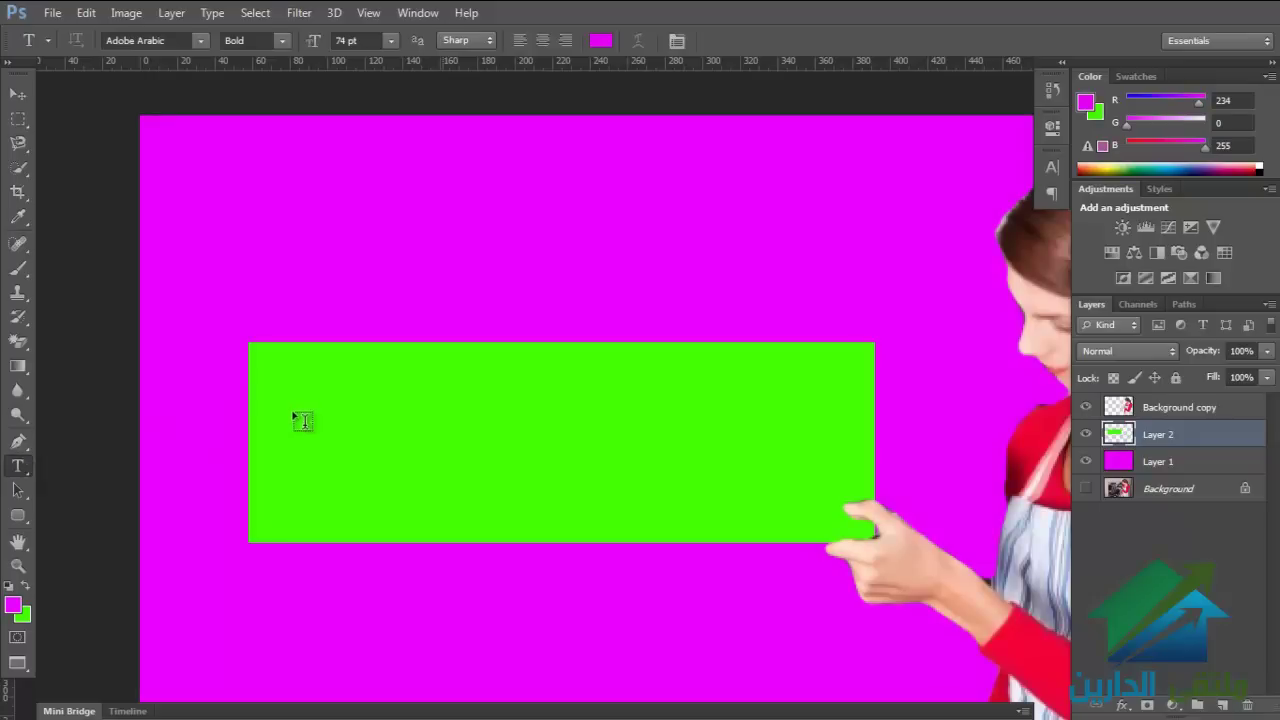
{"action": "left_click", "coordinate": [318, 430]}
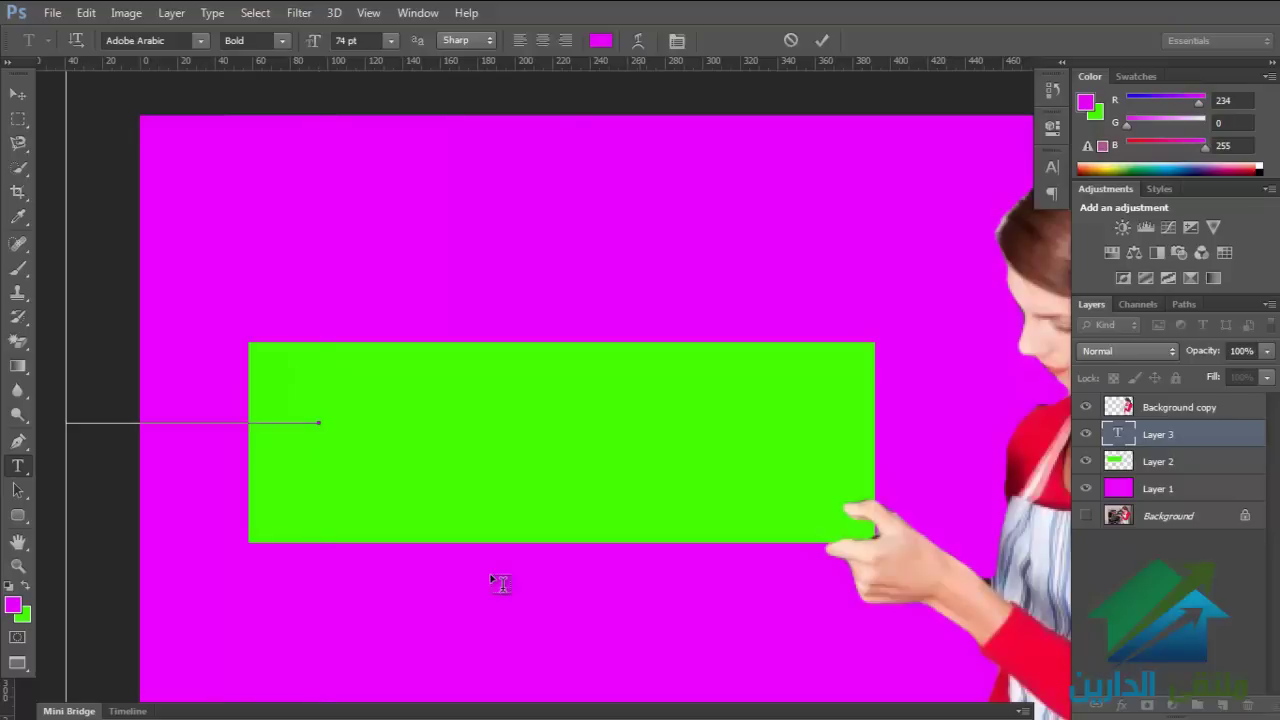
{"action": "type", "text": "كل"}
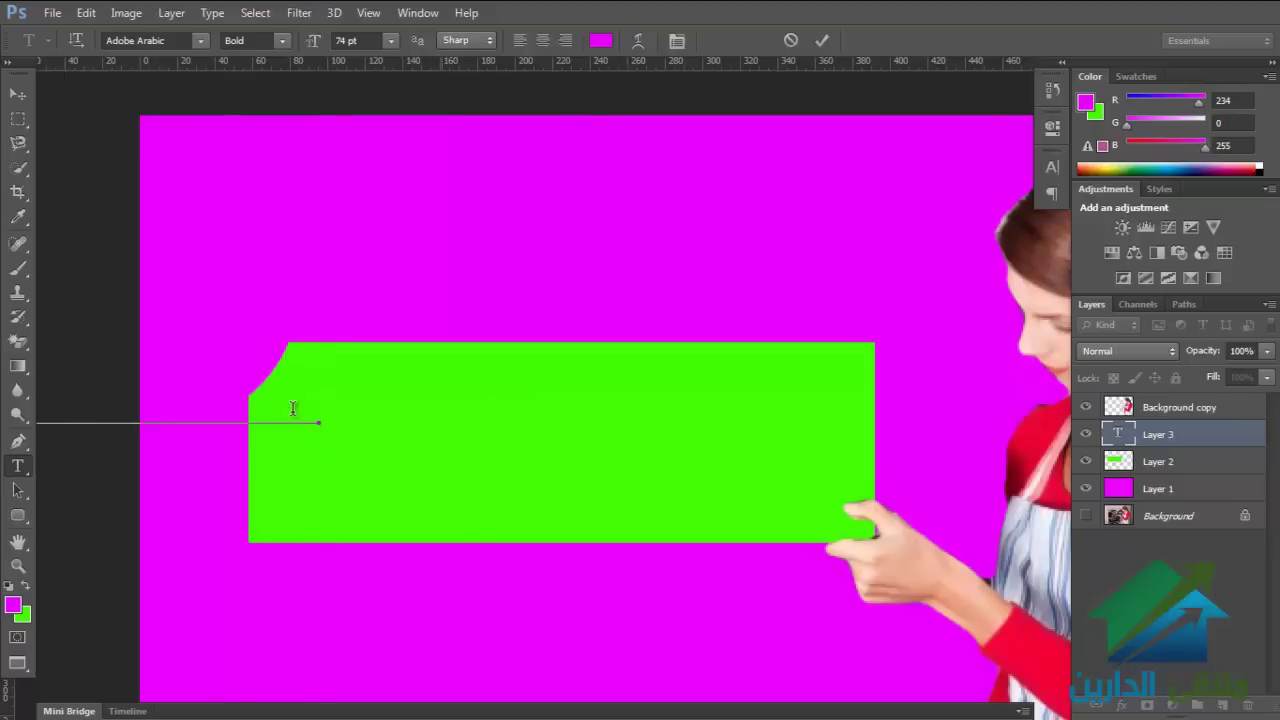
{"action": "key", "text": "BackSpace"}
{"action": "key", "text": "BackSpace"}
{"action": "key", "text": "BackSpace"}
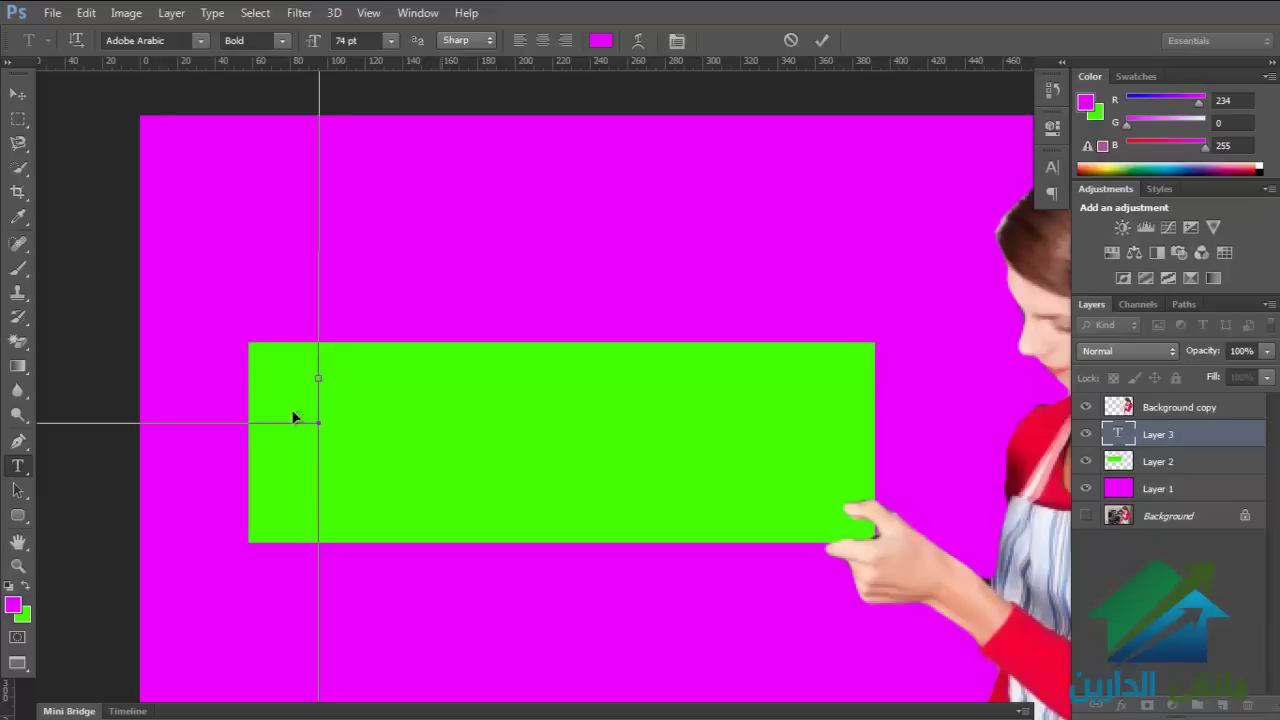
{"action": "key", "text": "ctrl+a"}
{"action": "left_click", "coordinate": [392, 45]}
{"action": "left_click", "coordinate": [378, 277]}
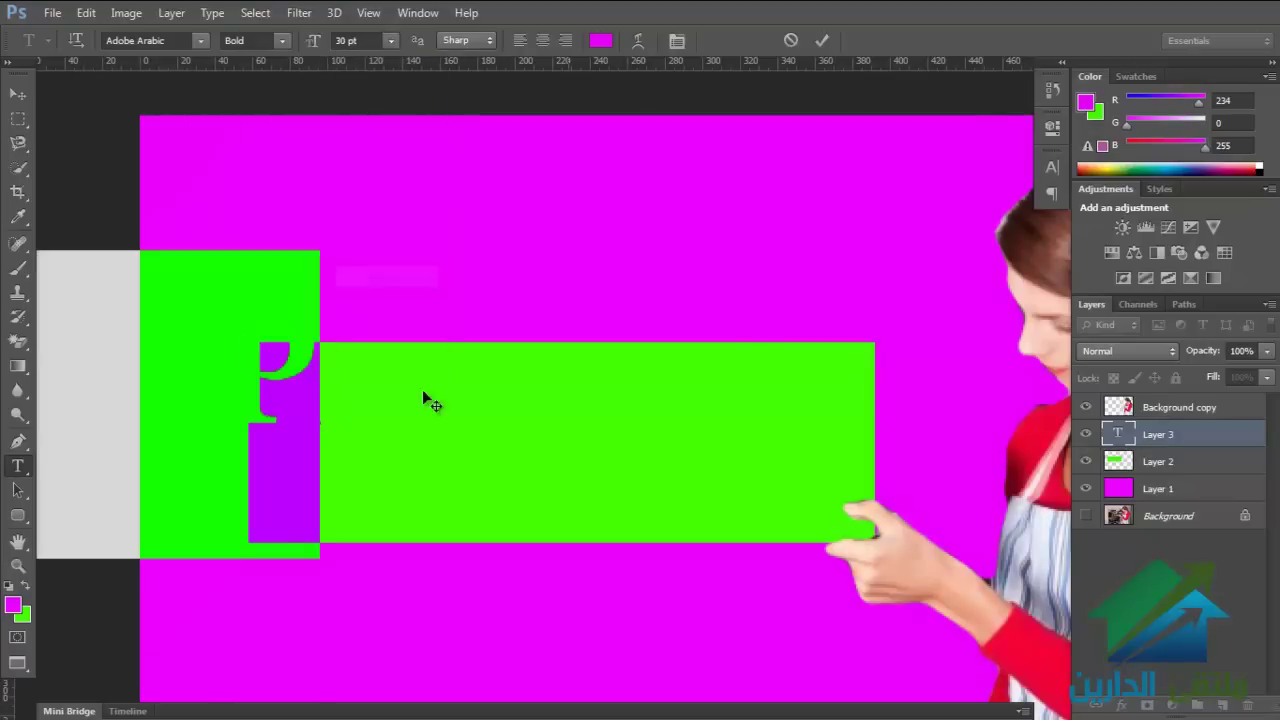
{"action": "left_click", "coordinate": [391, 41]}
{"action": "left_click", "coordinate": [391, 150]}
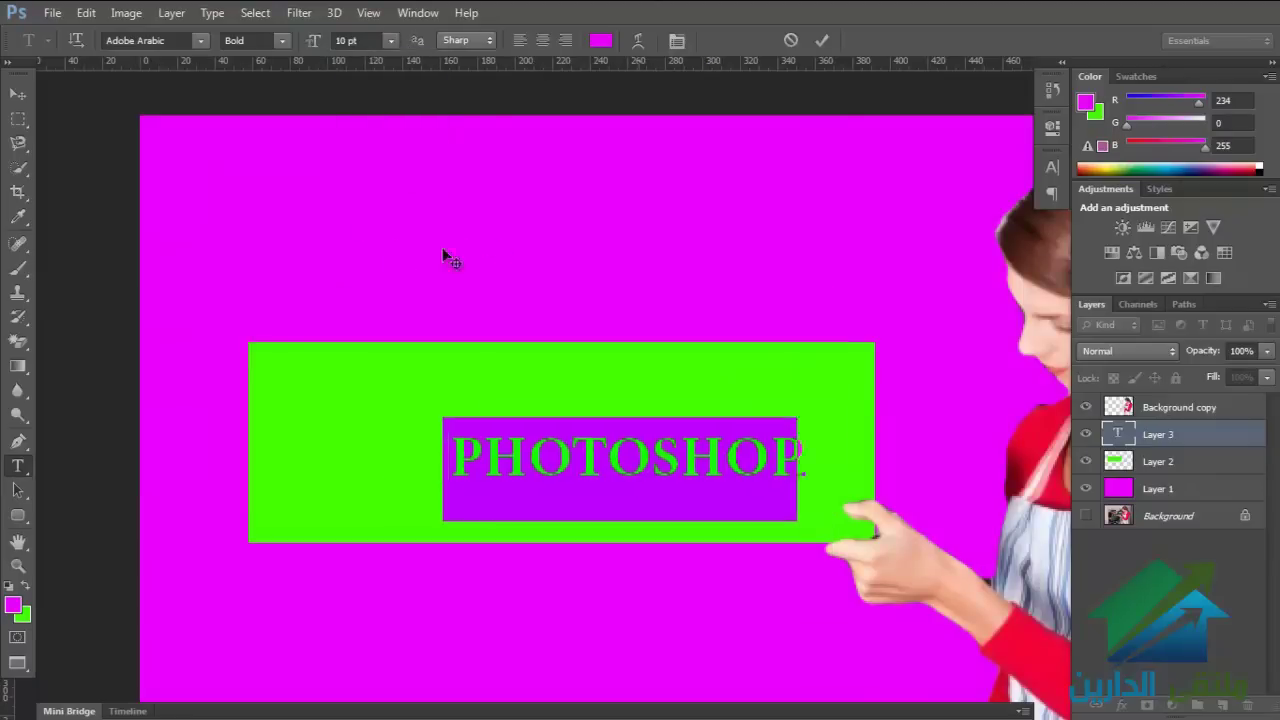
{"action": "key", "text": "ctrl+Return"}
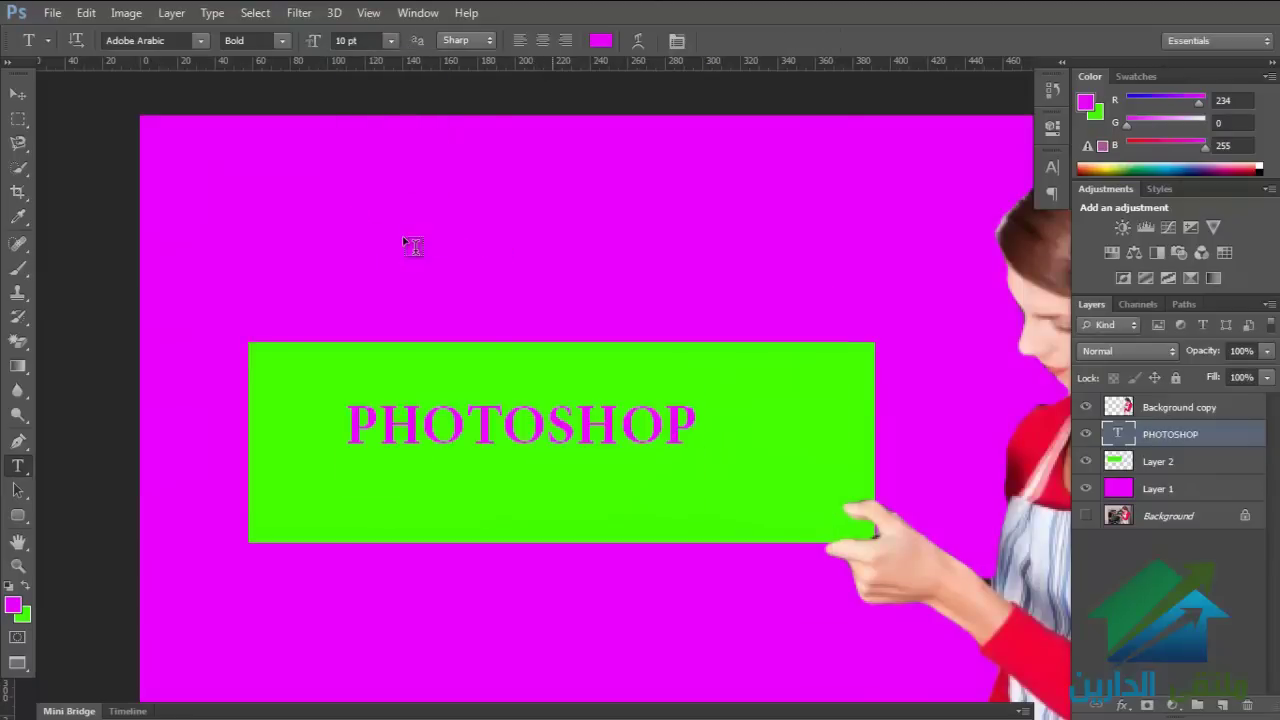
Step: Scale the PHOTOSHOP text up about 158% to fill most of the sign
{"action": "key", "text": "ctrl+t"}
{"action": "left_click_drag", "start_coordinate": [697, 488], "coordinate": [830, 524]}
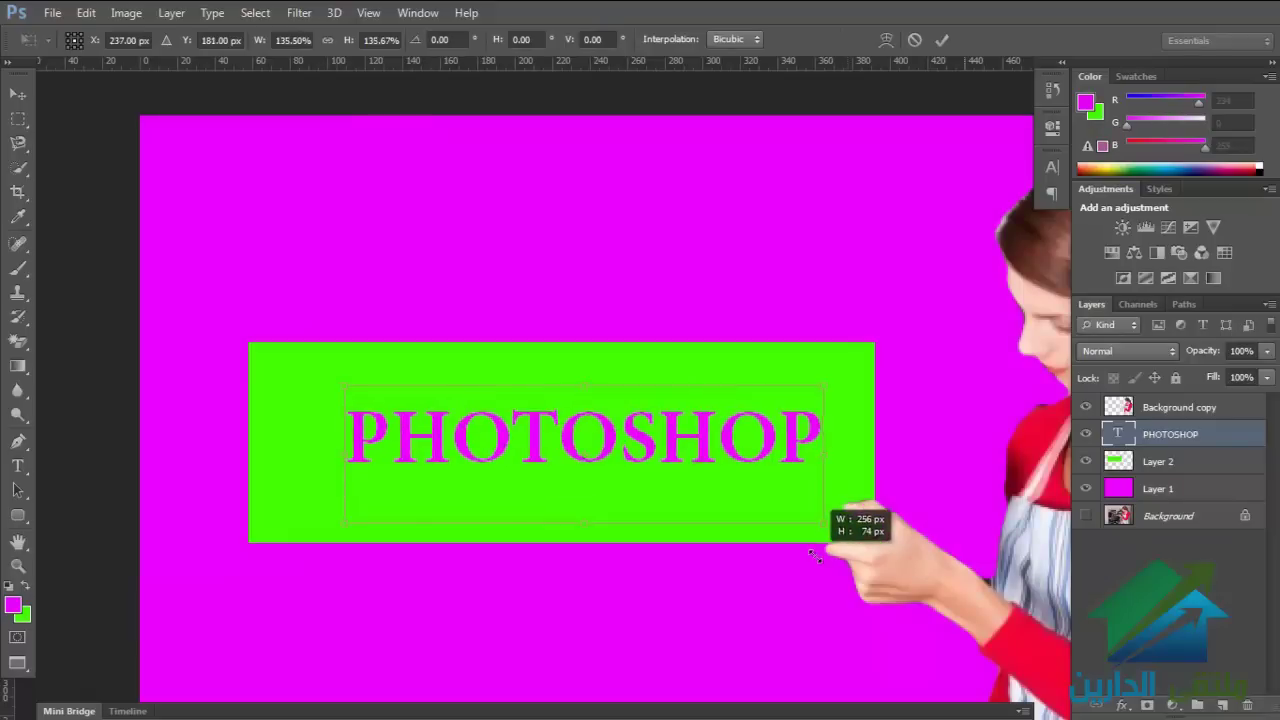
{"action": "left_click_drag", "start_coordinate": [345, 388], "coordinate": [275, 368]}
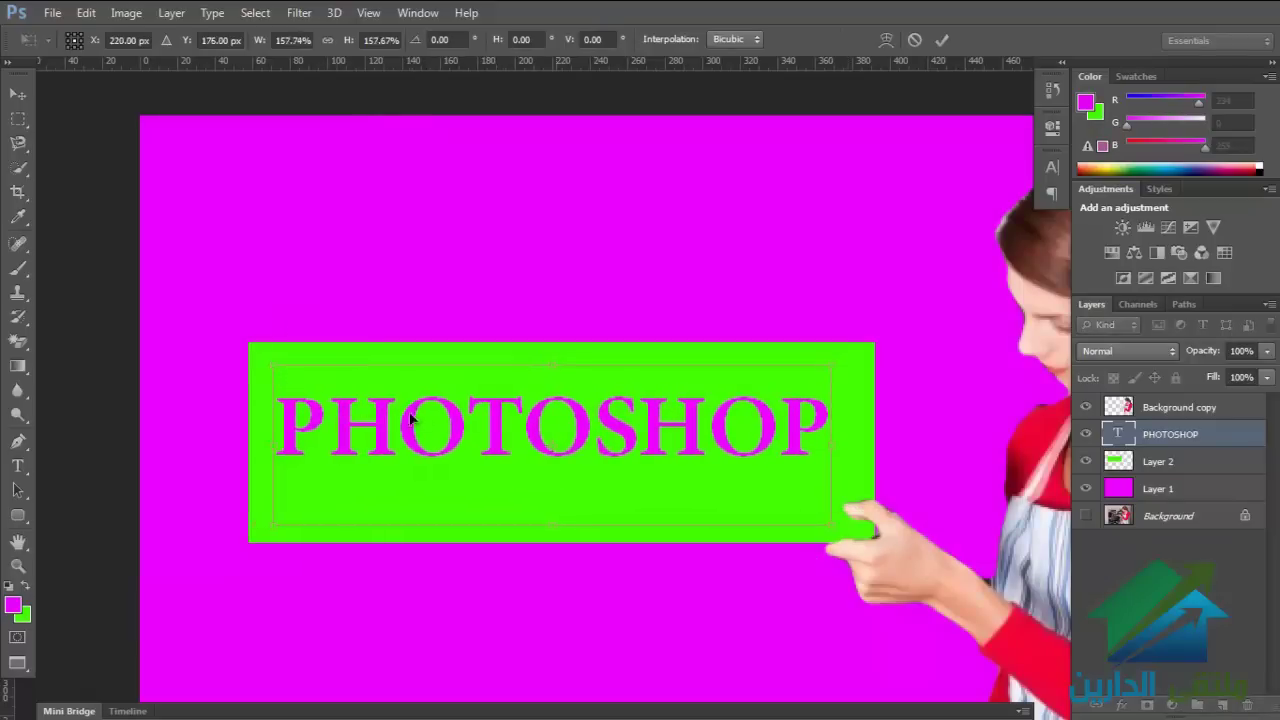
{"action": "key", "text": "Return"}
{"action": "key", "text": "t"}
{"action": "scroll", "coordinate": [513, 438], "scroll_direction": "down", "scroll_amount": 2}
{"action": "scroll", "coordinate": [513, 438], "scroll_direction": "down", "scroll_amount": 1}
{"action": "key", "text": "v"}
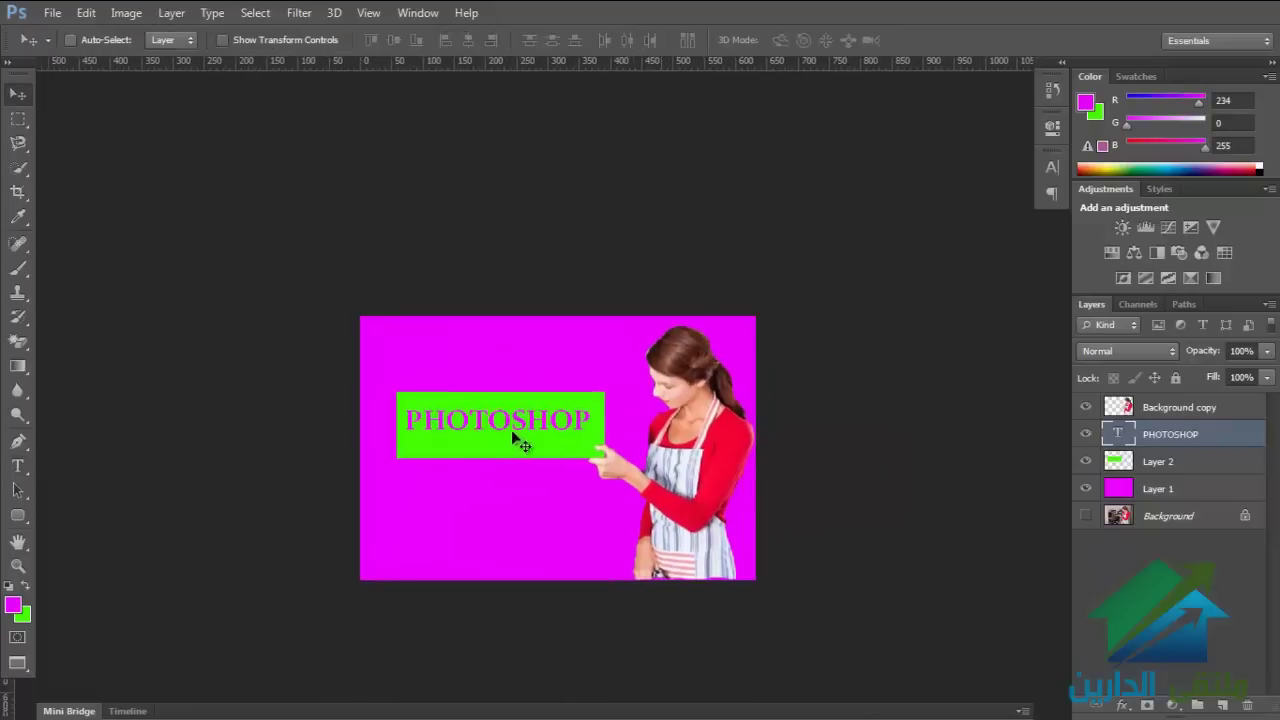
{"action": "left_click_drag", "start_coordinate": [511, 430], "coordinate": [514, 437]}
{"action": "scroll", "coordinate": [513, 437], "scroll_direction": "up", "scroll_amount": 1}
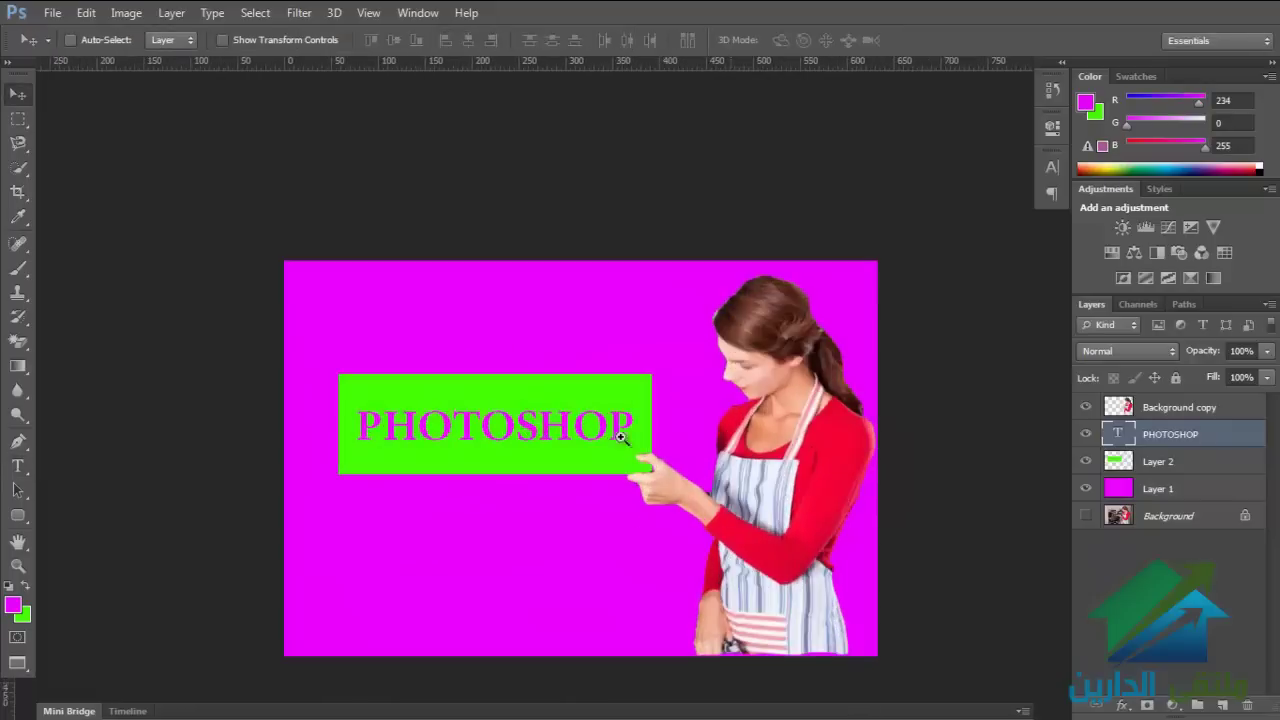
{"action": "left_click", "coordinate": [1085, 515], "text": "alt"}
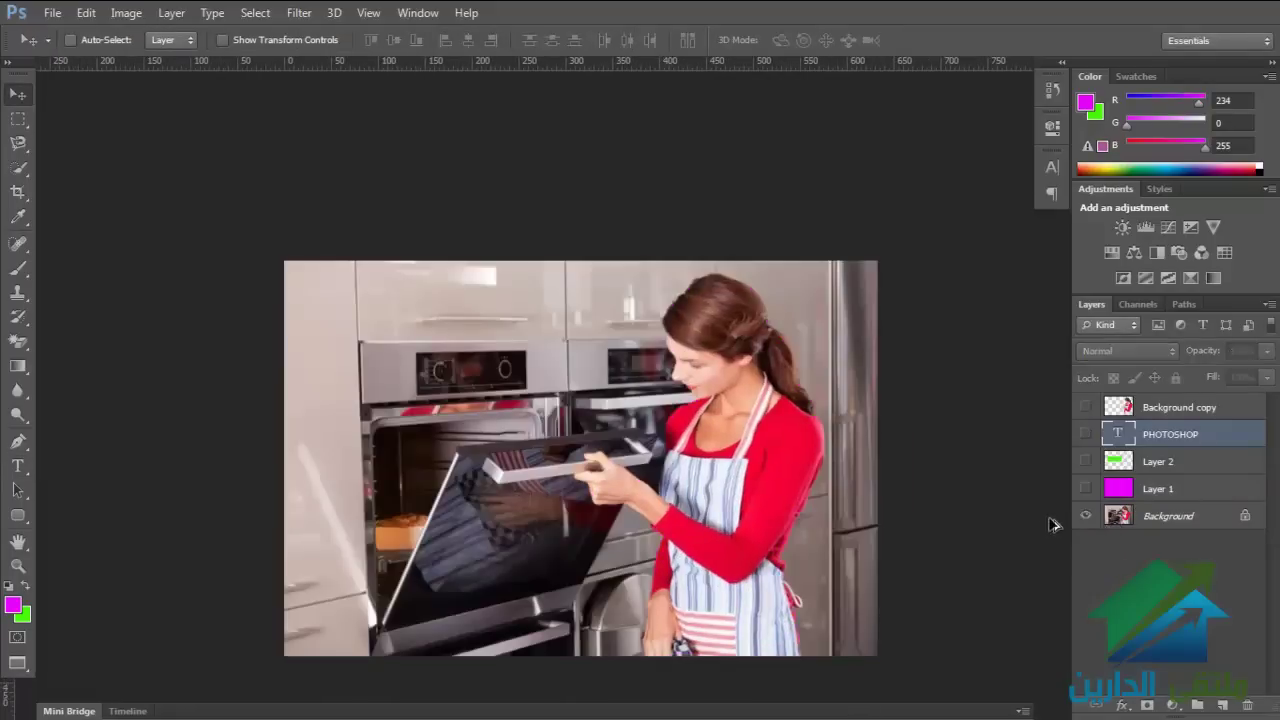
{"action": "left_click", "coordinate": [1086, 516], "text": "alt"}
{"action": "left_click_drag", "start_coordinate": [521, 474], "coordinate": [655, 441]}
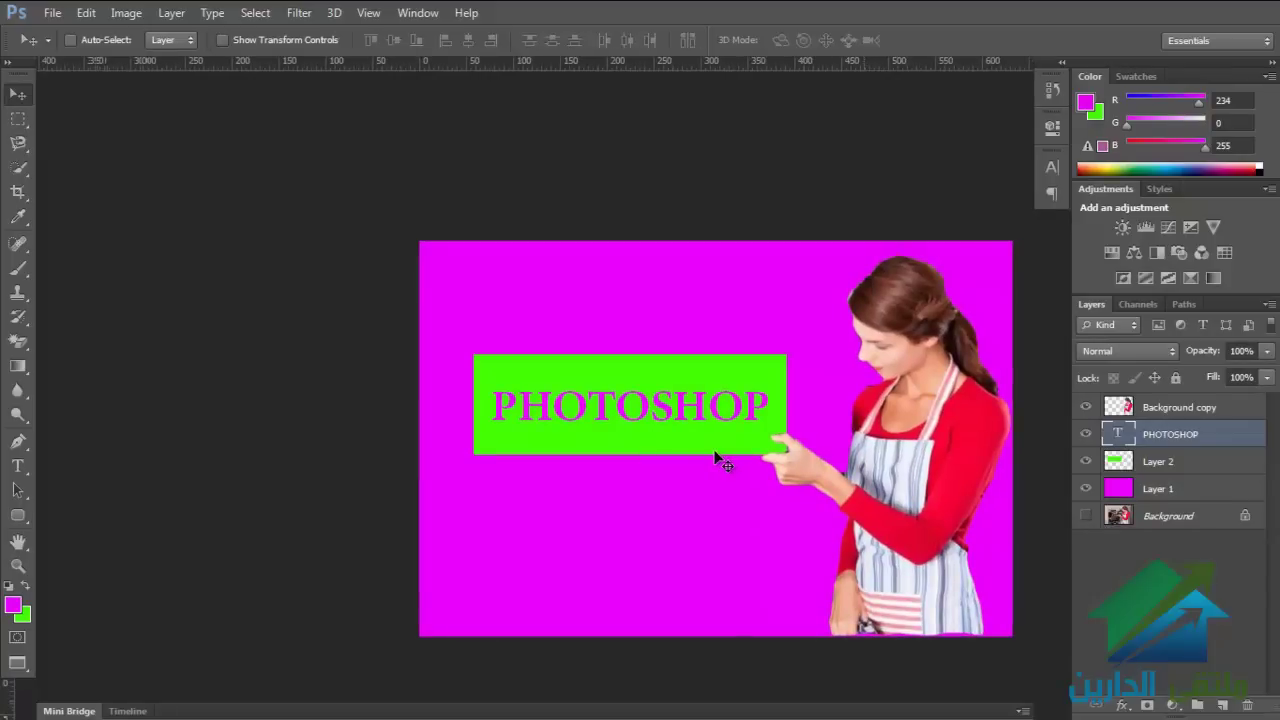
{"action": "left_click_drag", "start_coordinate": [718, 423], "coordinate": [512, 430]}
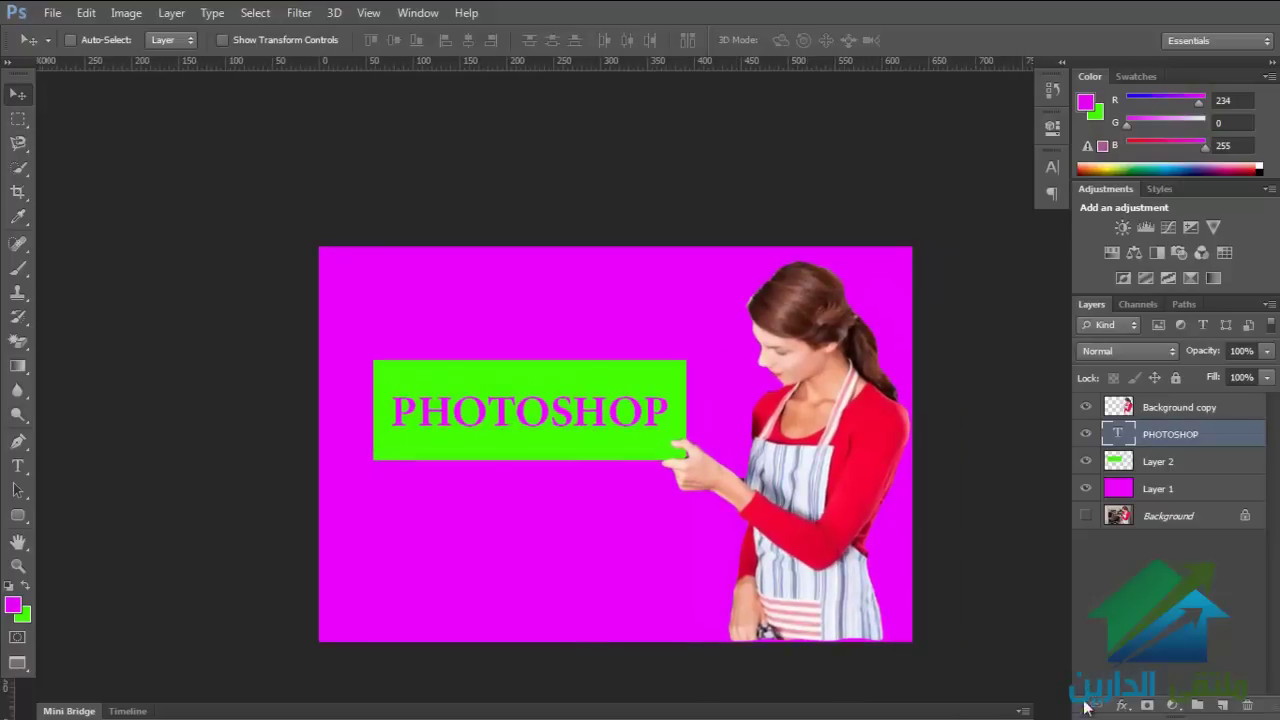
{"action": "key", "text": "super"}
{"action": "left_click", "coordinate": [1045, 703]}
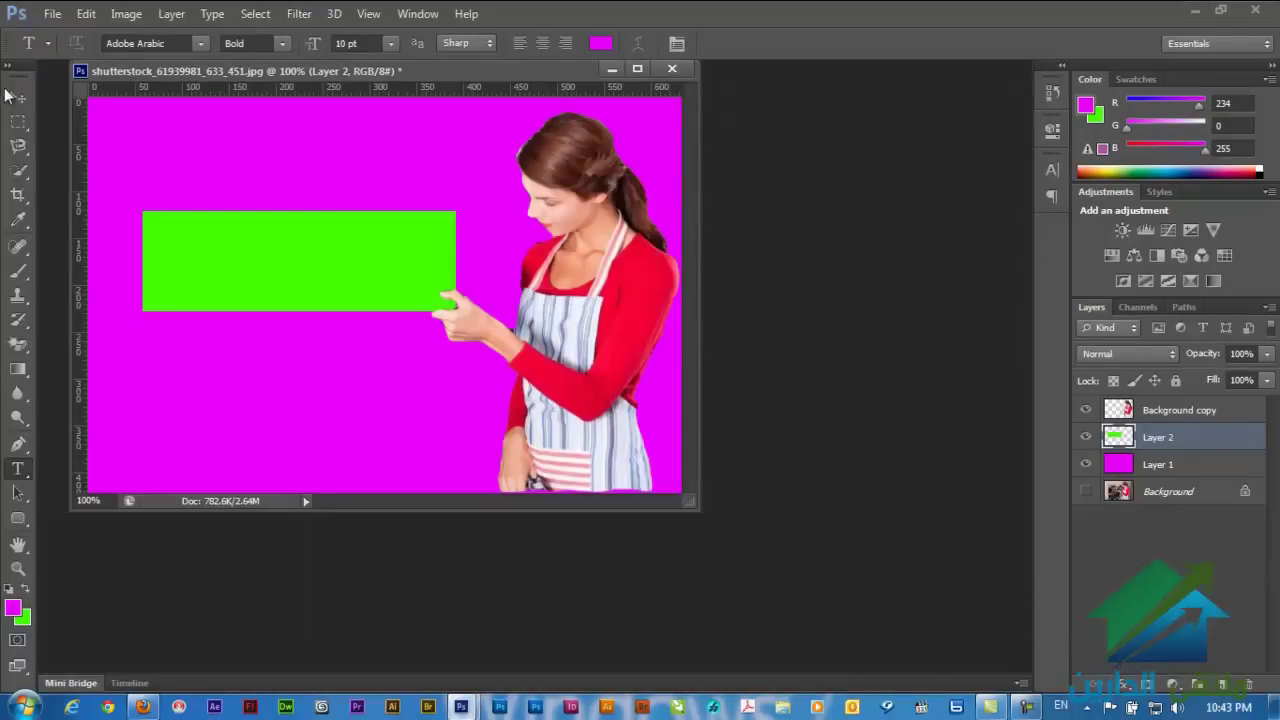
{"action": "left_click", "coordinate": [24, 96]}
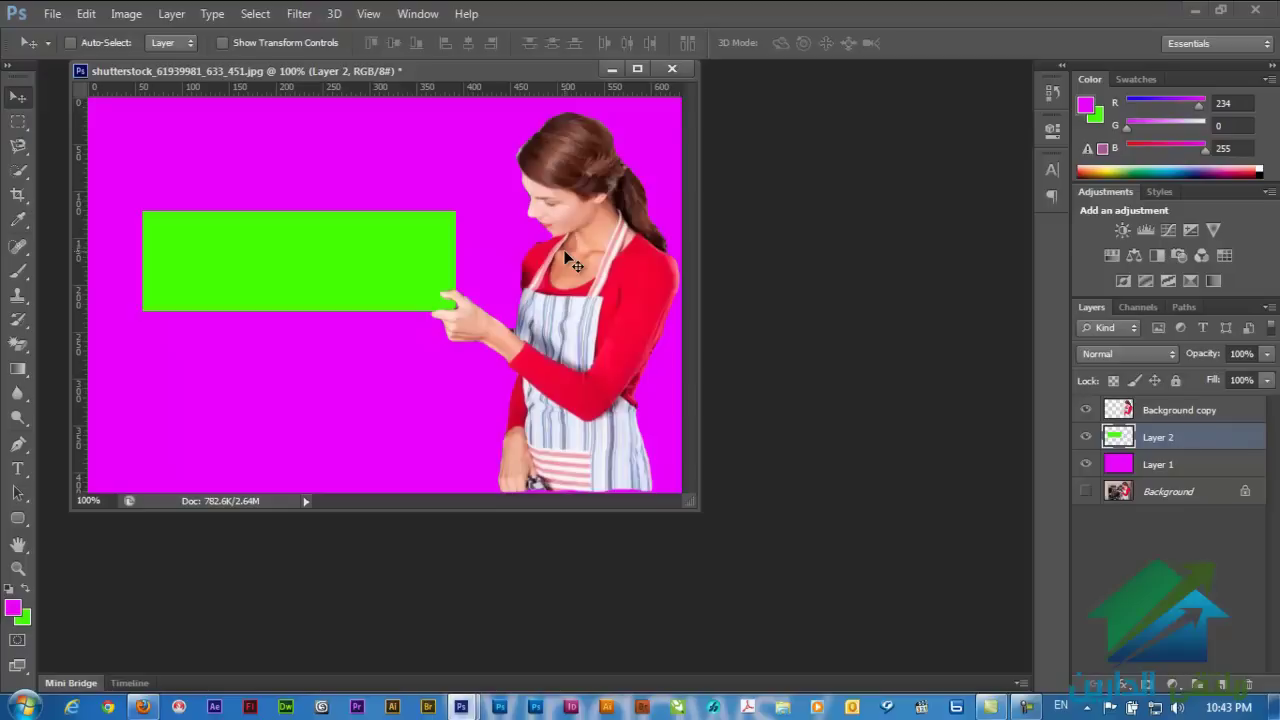
{"action": "scroll", "coordinate": [560, 240], "scroll_direction": "up", "scroll_amount": 1}
{"action": "scroll", "coordinate": [550, 215], "scroll_direction": "up", "scroll_amount": 1}
{"action": "scroll", "coordinate": [550, 215], "scroll_direction": "up", "scroll_amount": 1}
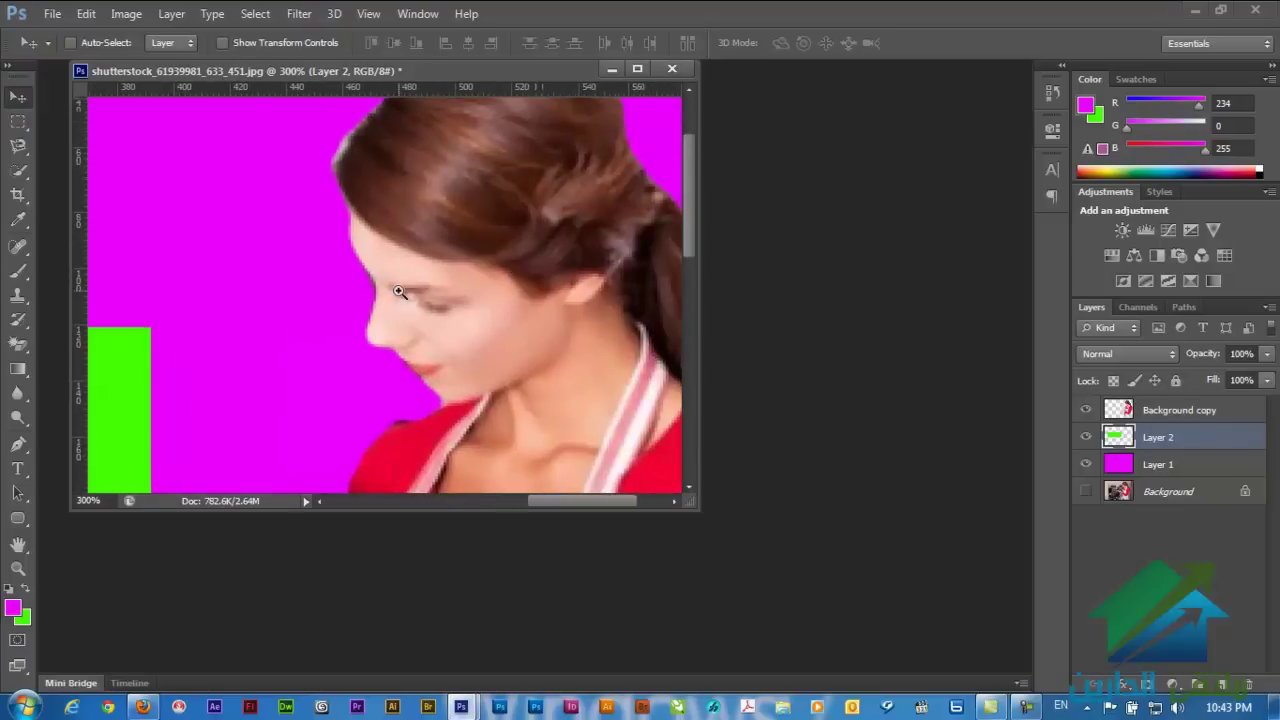
{"action": "scroll", "coordinate": [466, 229], "scroll_direction": "down", "scroll_amount": 1}
{"action": "scroll", "coordinate": [470, 235], "scroll_direction": "down", "scroll_amount": 2}
{"action": "scroll", "coordinate": [509, 276], "scroll_direction": "down", "scroll_amount": 1}
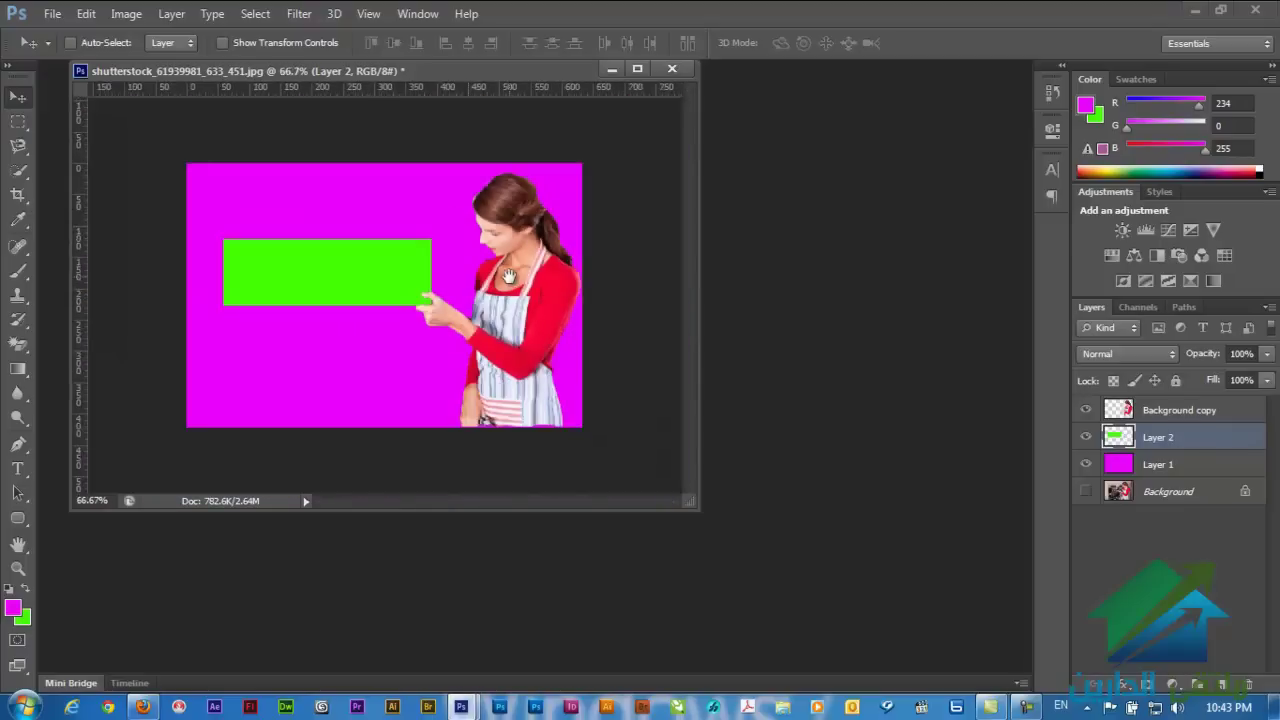
{"action": "scroll", "coordinate": [508, 278], "scroll_direction": "up", "scroll_amount": 2}
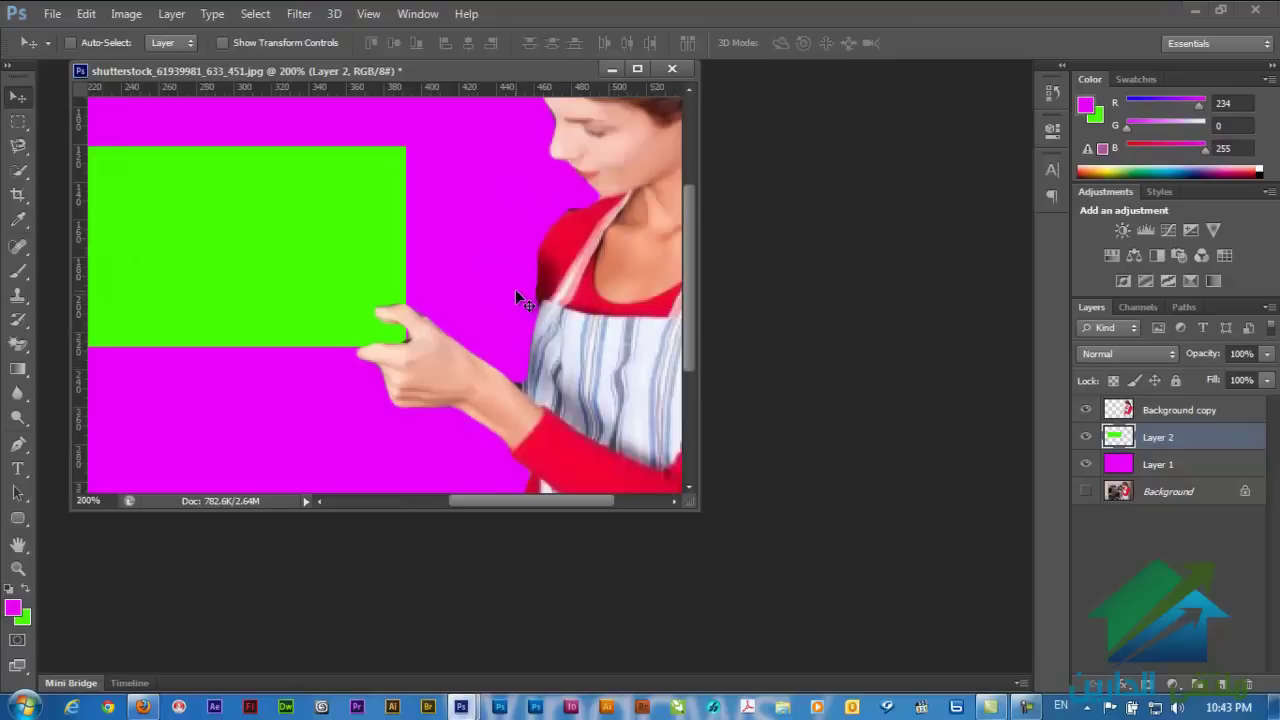
{"action": "scroll", "coordinate": [477, 288], "scroll_direction": "down", "scroll_amount": 1}
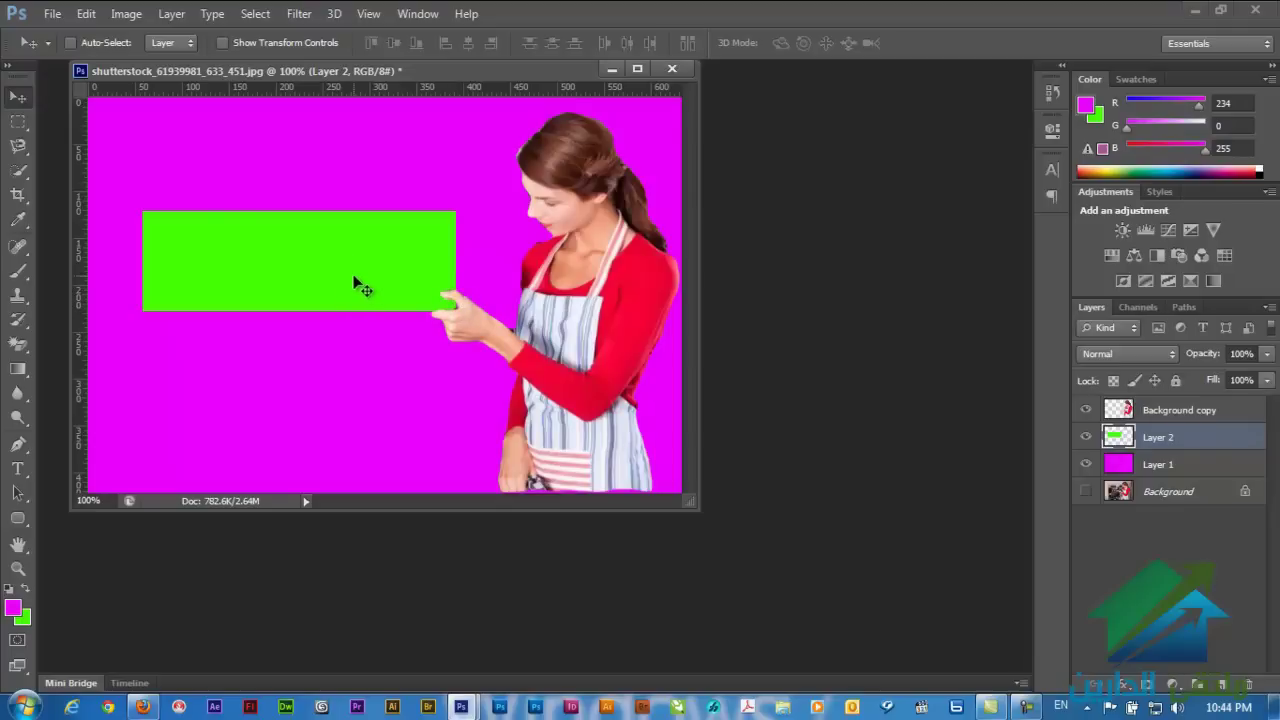
{"action": "key", "text": "v"}
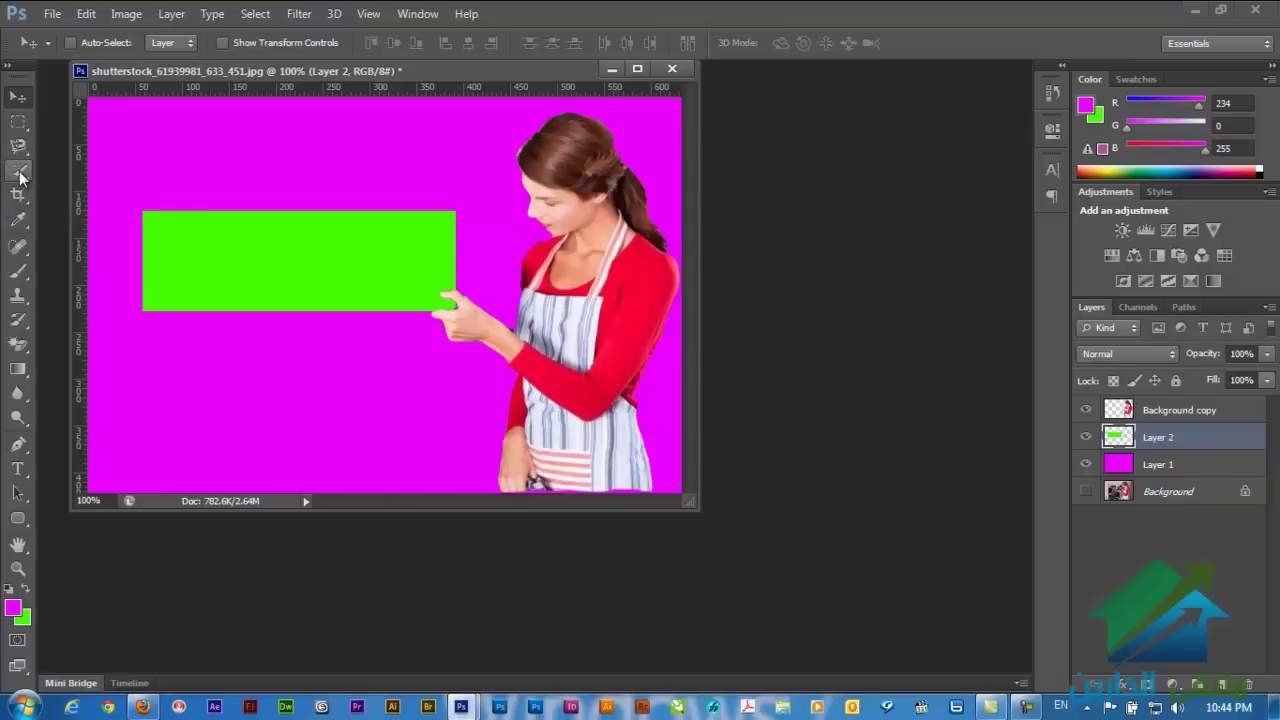
Step: Show only the original kitchen photo, filling the whole workspace
{"action": "left_click", "coordinate": [1086, 491], "text": "alt"}
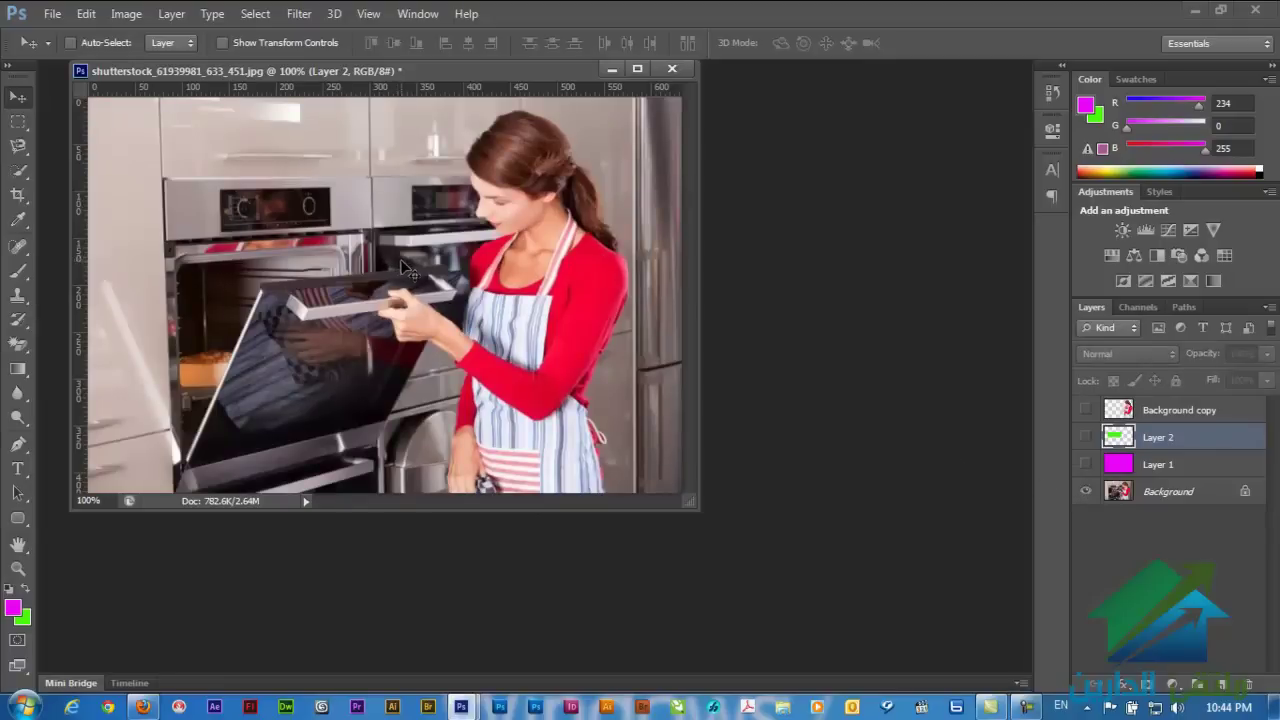
{"action": "key", "text": "f"}
{"action": "scroll", "coordinate": [508, 341], "scroll_direction": "up", "scroll_amount": 5}
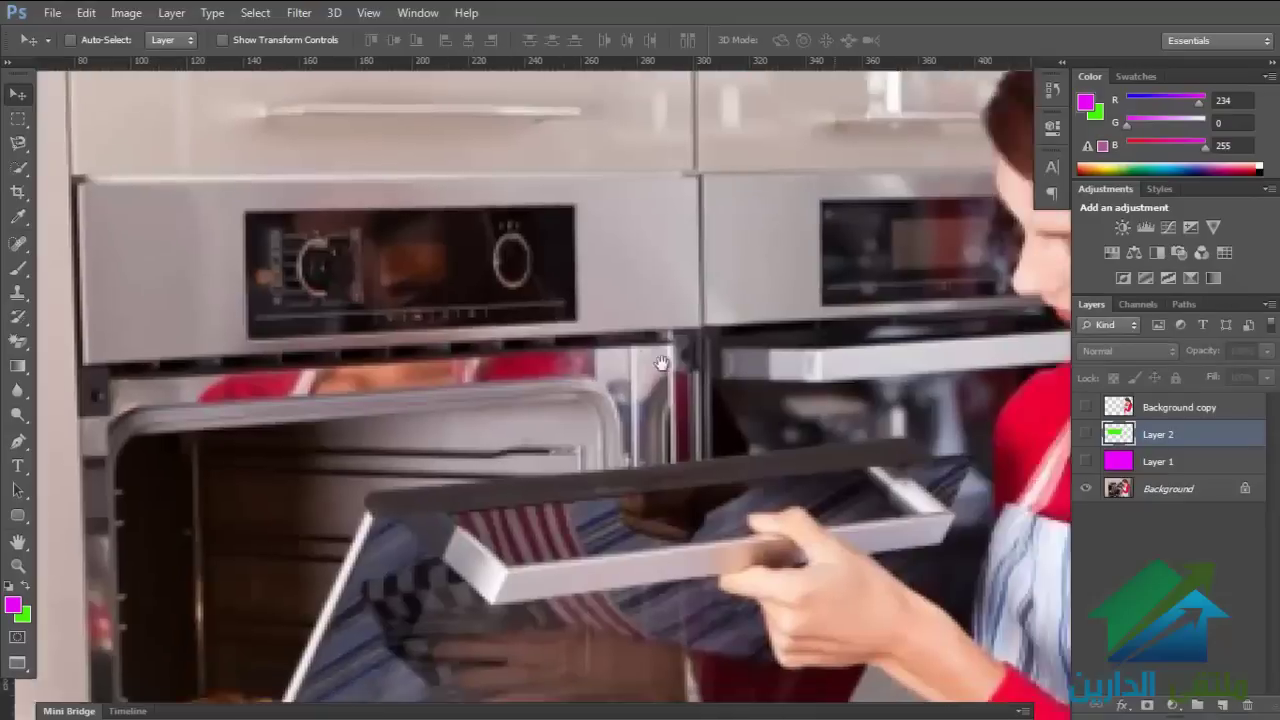
{"action": "scroll", "coordinate": [459, 348], "scroll_direction": "down", "scroll_amount": 3}
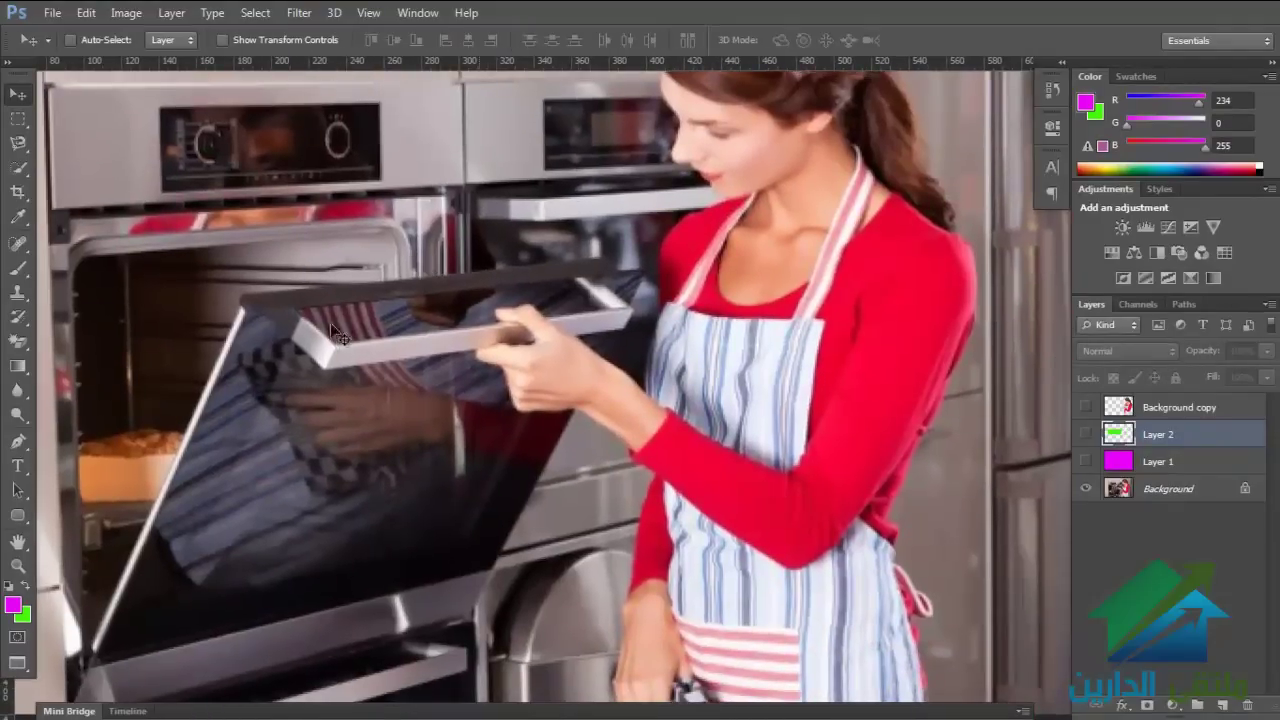
{"action": "scroll", "coordinate": [170, 234], "scroll_direction": "left", "scroll_amount": 2}
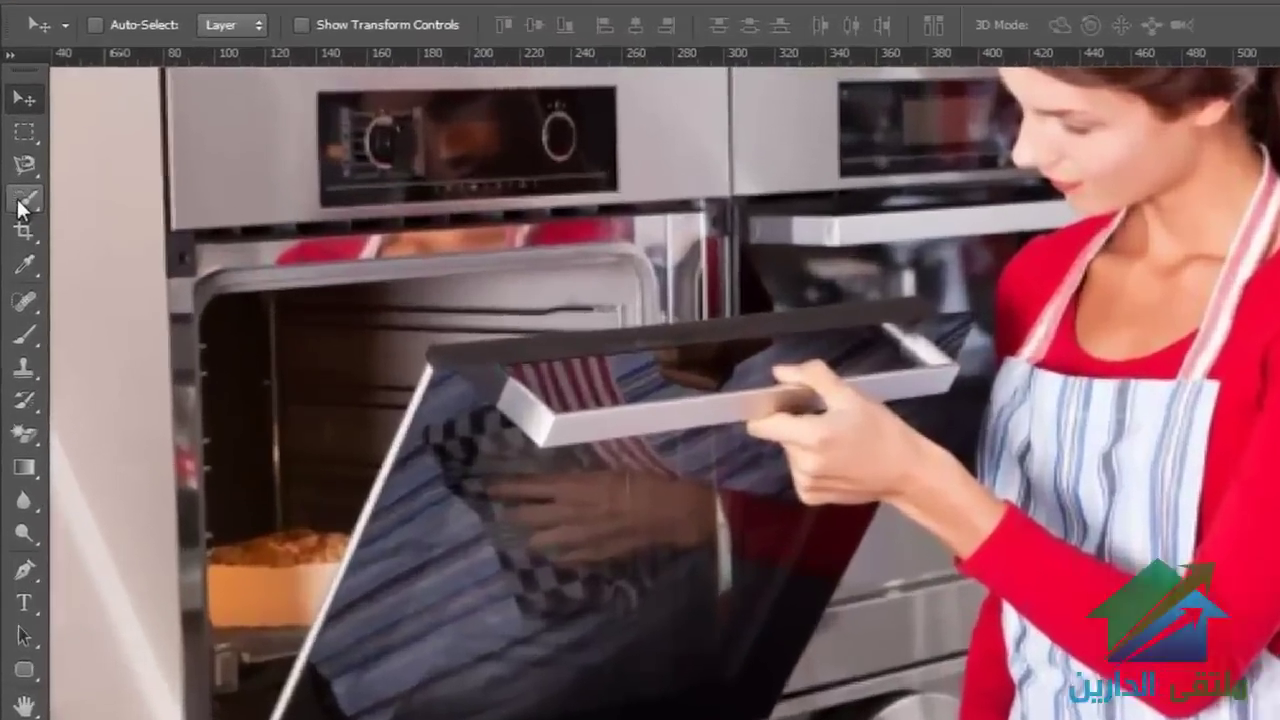
Step: Switch to the Magic Wand tool and zoom in on the photo
{"action": "right_click", "coordinate": [14, 174]}
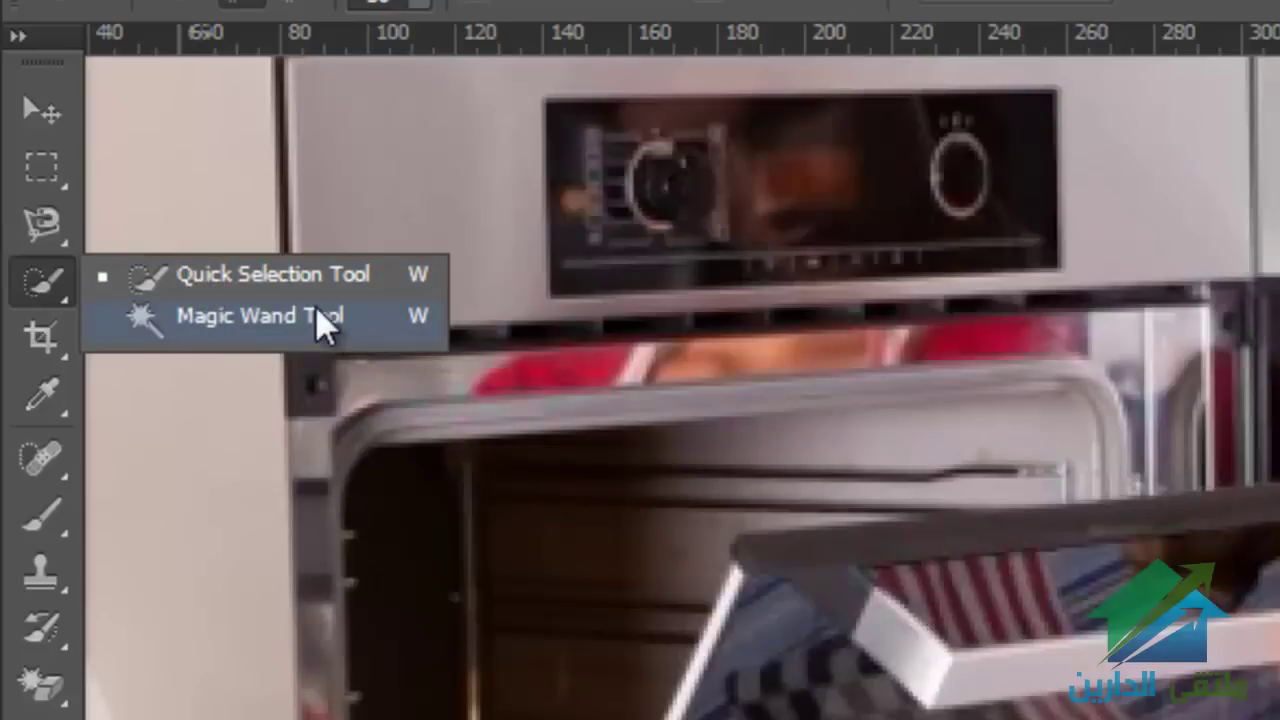
{"action": "left_click", "coordinate": [44, 288]}
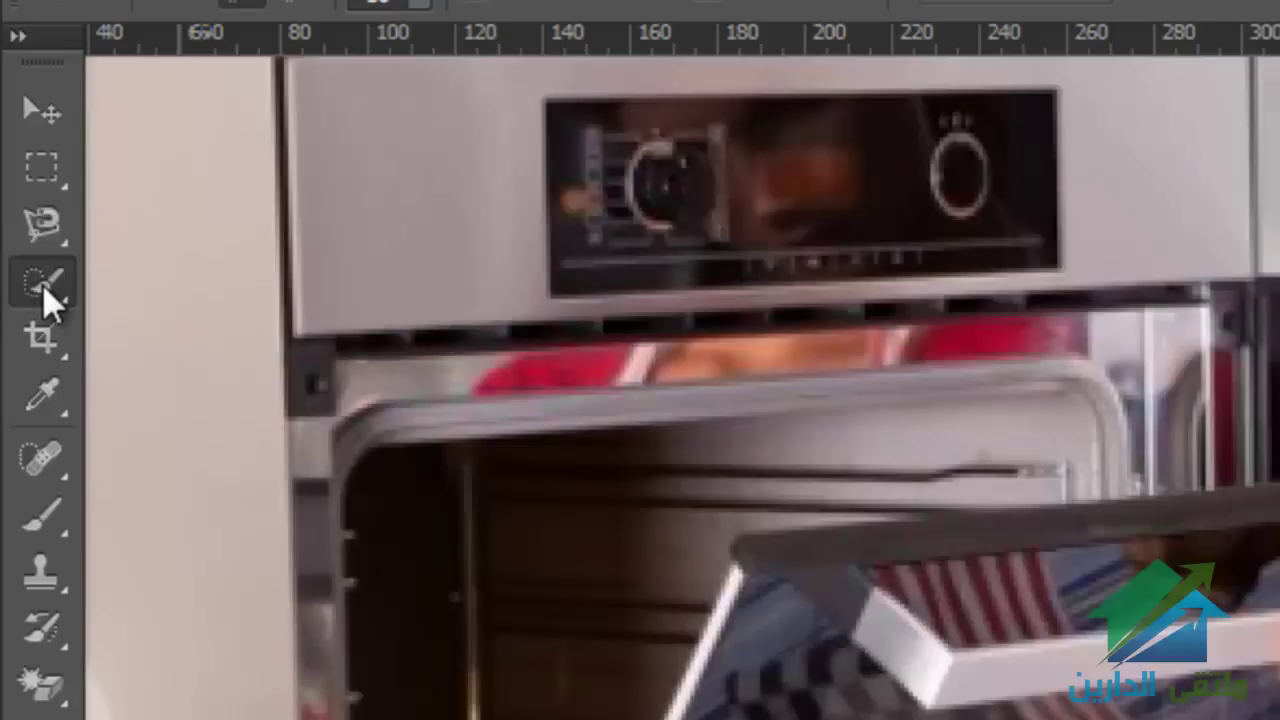
{"action": "right_click", "coordinate": [44, 292]}
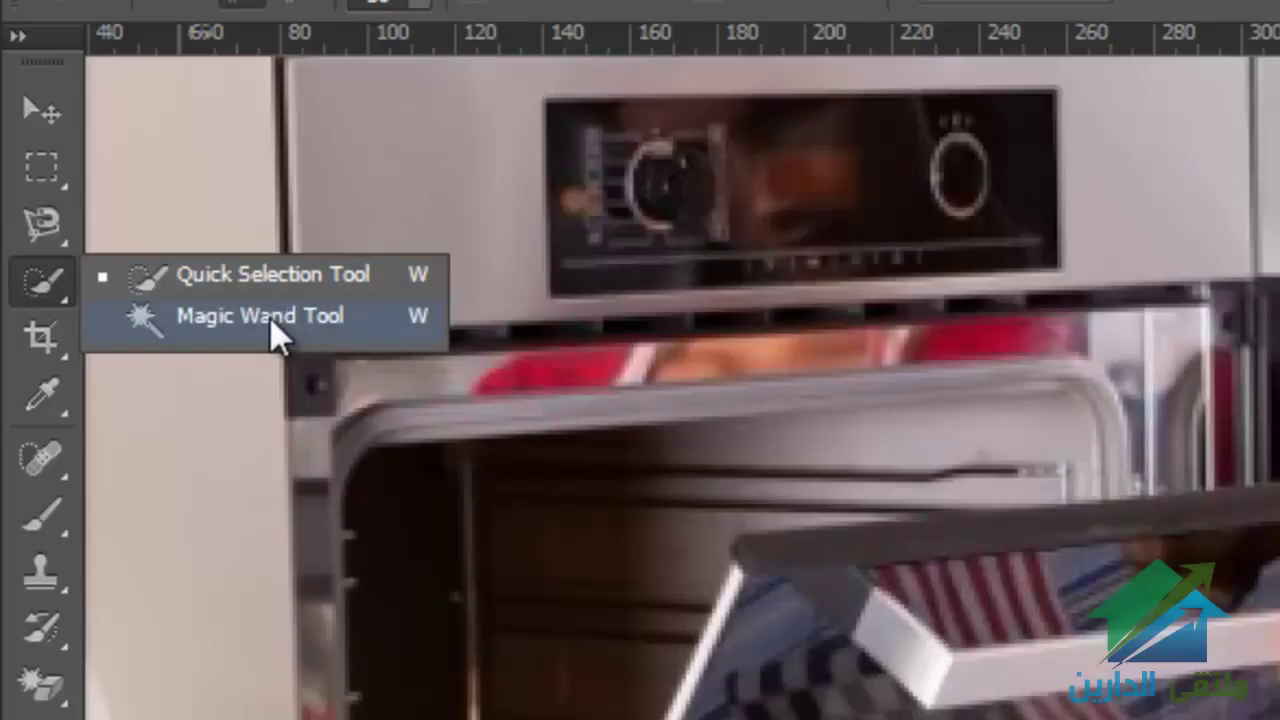
{"action": "left_click", "coordinate": [217, 317]}
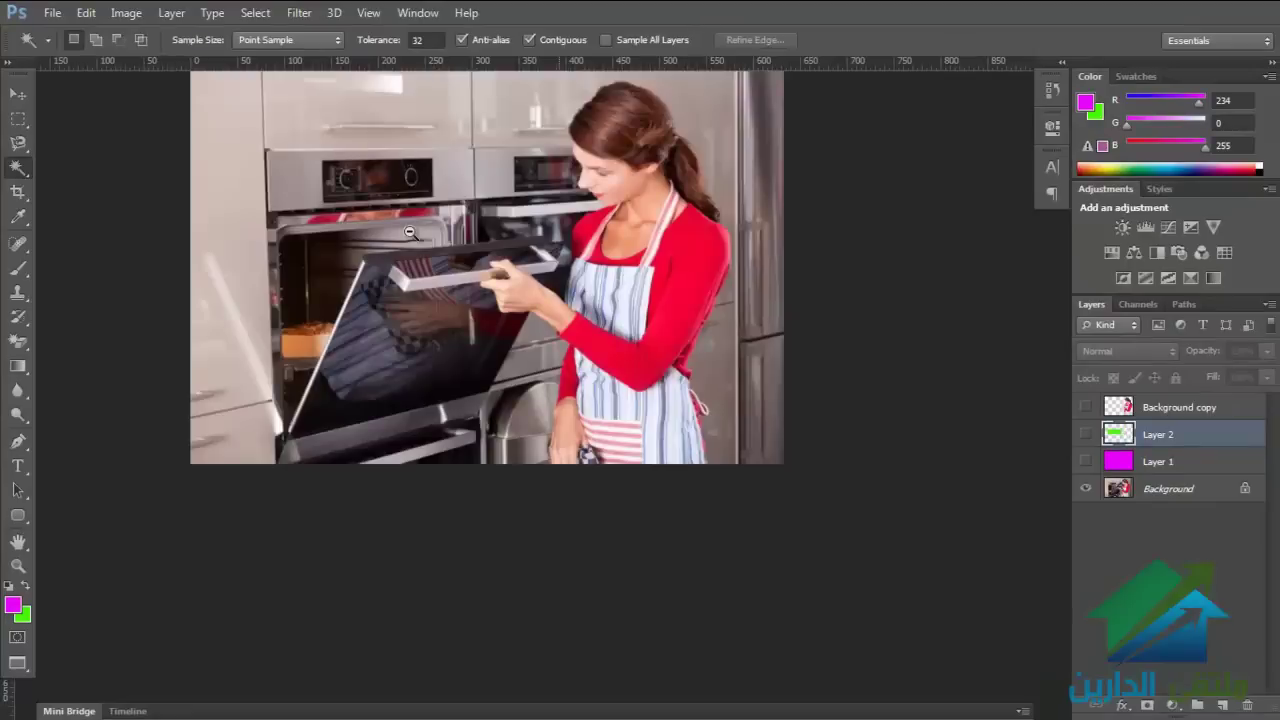
{"action": "left_click", "coordinate": [410, 232], "text": "ctrl+alt"}
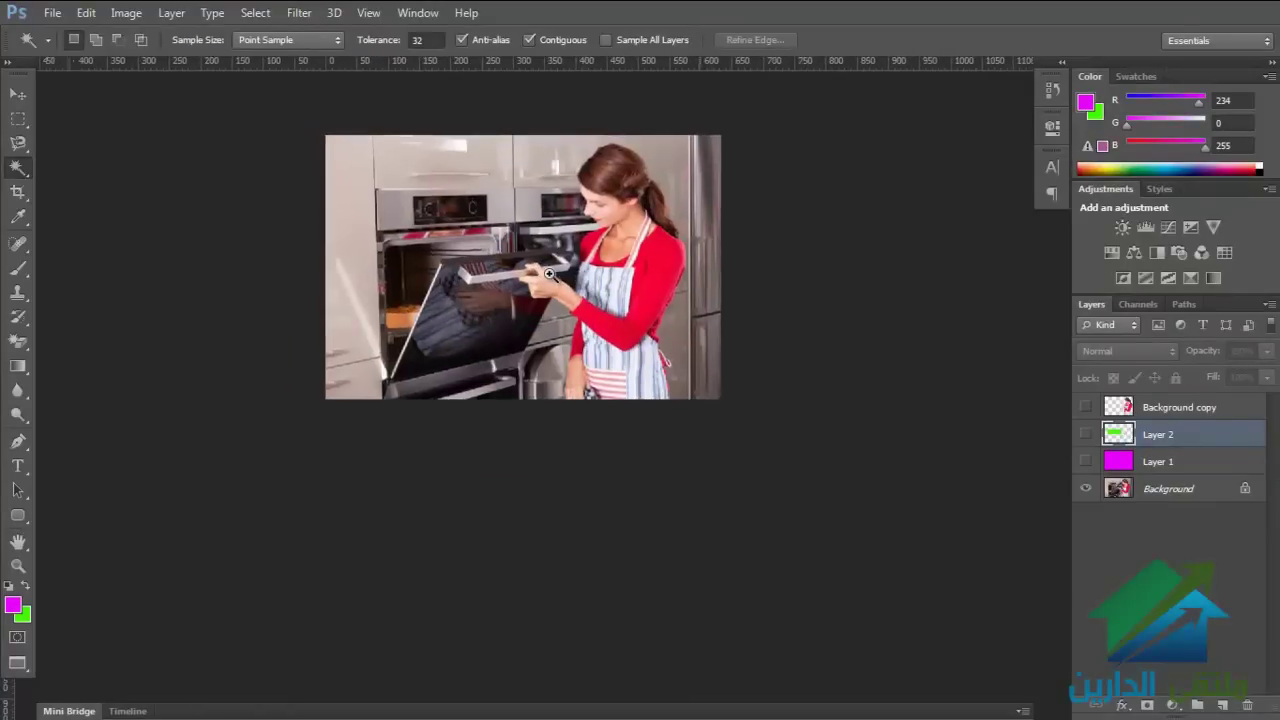
{"action": "left_click", "coordinate": [555, 275], "text": "ctrl"}
{"action": "left_click_drag", "start_coordinate": [650, 232], "coordinate": [652, 240]}
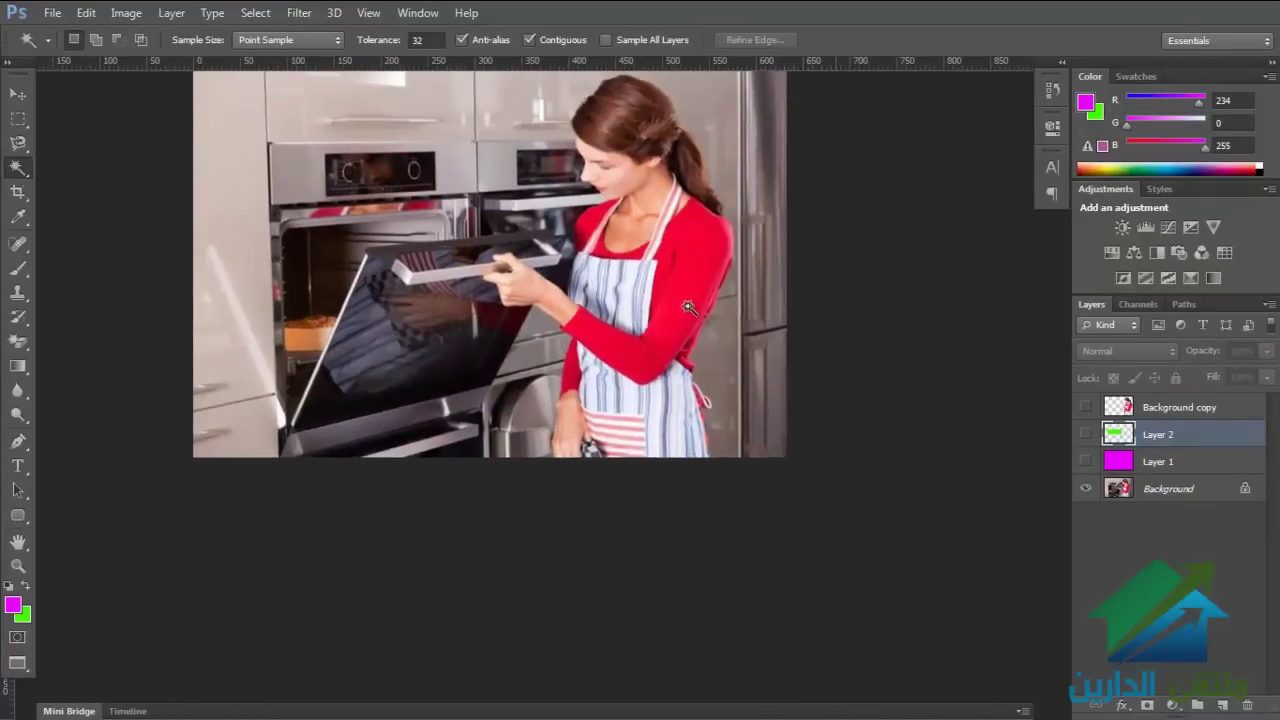
{"action": "left_click", "coordinate": [693, 267]}
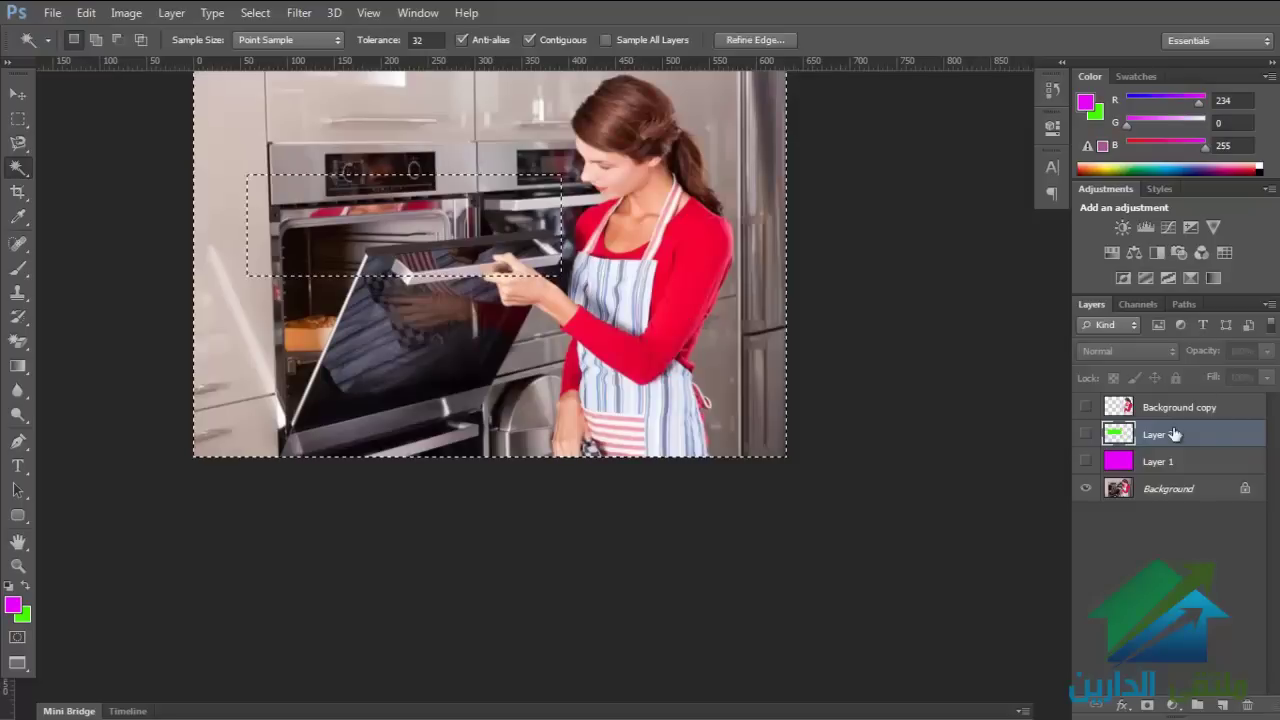
Step: Make the Background layer active and clear any selection
{"action": "left_click", "coordinate": [1160, 490]}
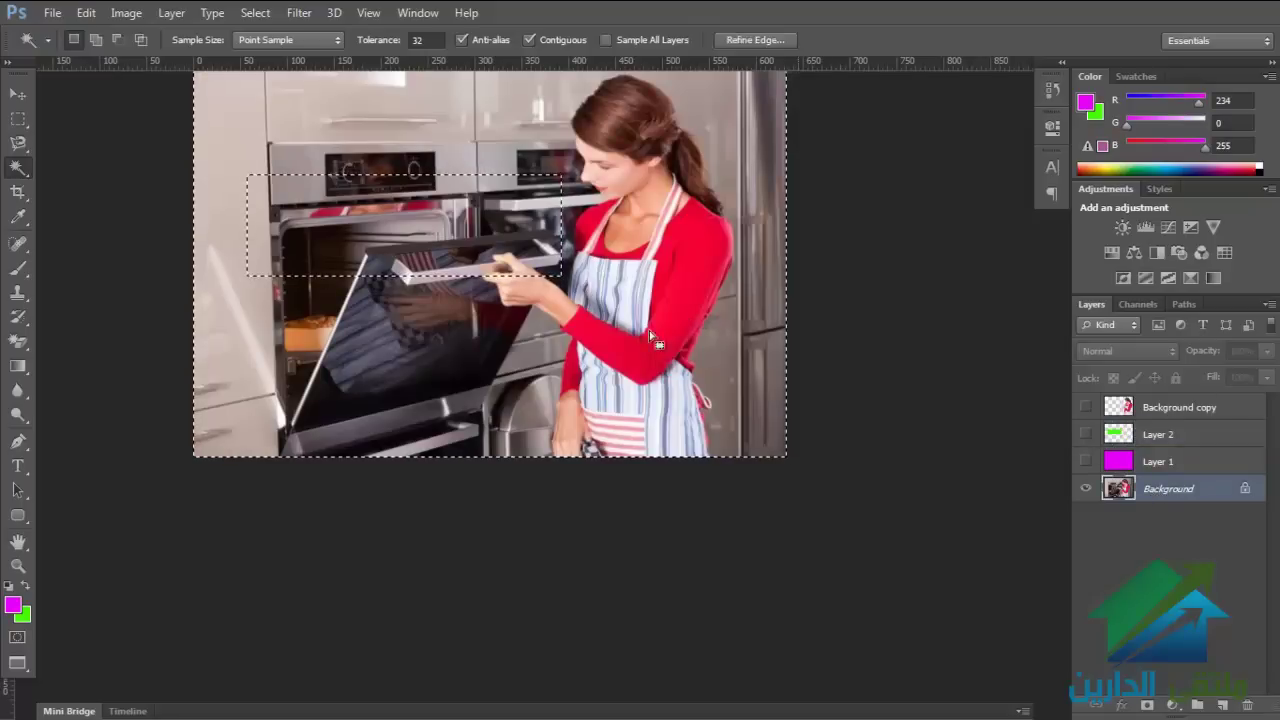
{"action": "key", "text": "ctrl+d"}
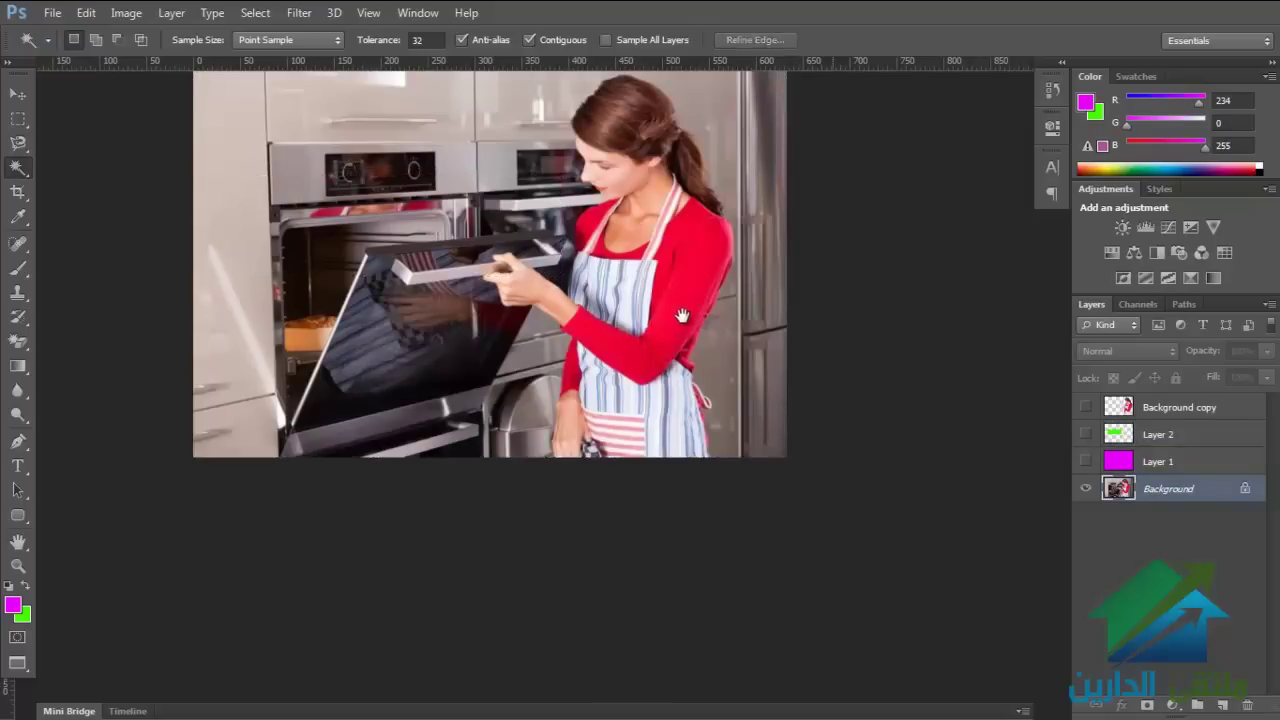
{"action": "left_click_drag", "start_coordinate": [681, 316], "coordinate": [679, 316]}
{"action": "scroll", "coordinate": [678, 307], "scroll_direction": "up", "scroll_amount": 3}
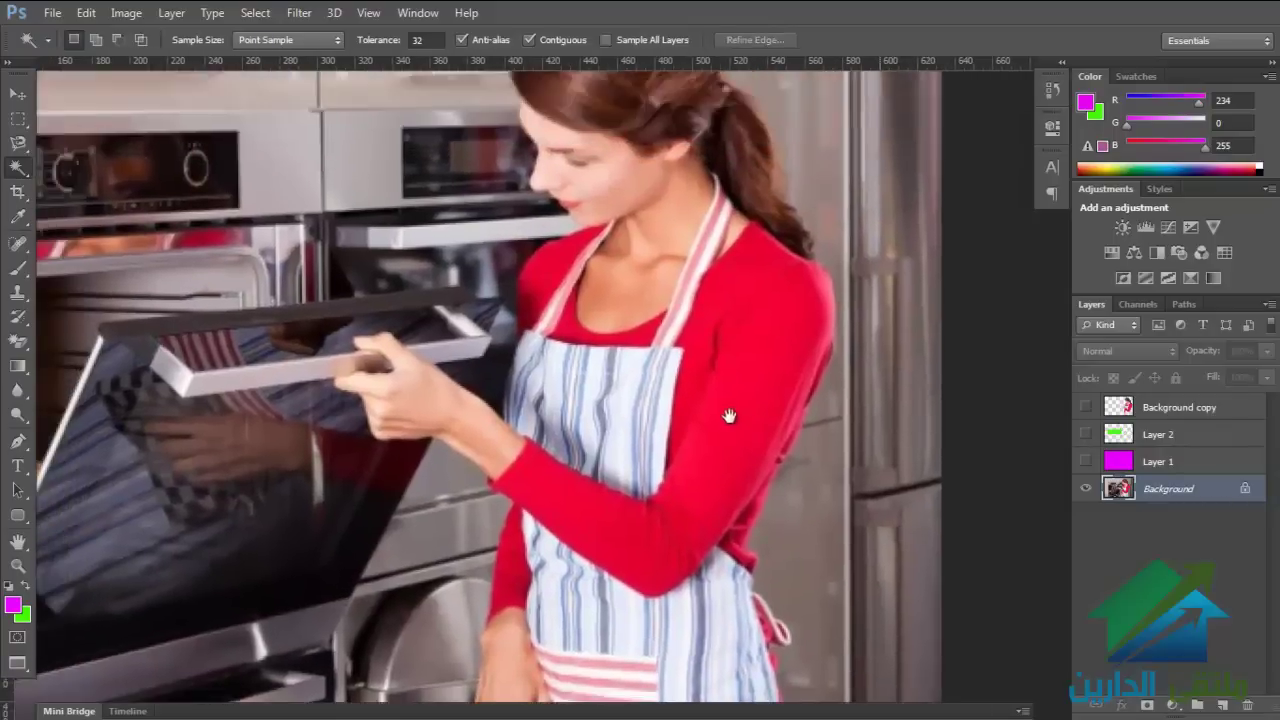
Step: Magic Wand-select the woman's red sleeve at tolerance 32, adding the forearm and the red area beneath
{"action": "left_click", "coordinate": [720, 432]}
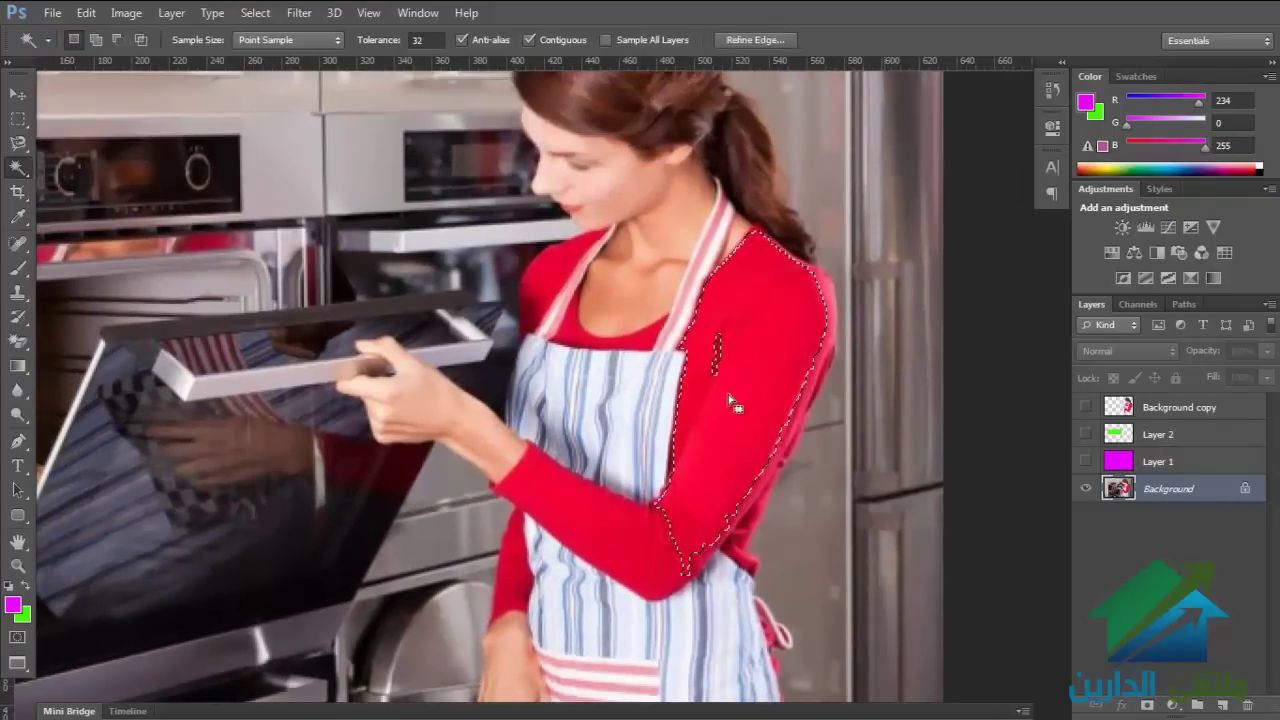
{"action": "left_click", "coordinate": [780, 368], "text": "ctrl"}
{"action": "left_click", "coordinate": [780, 362], "text": "ctrl"}
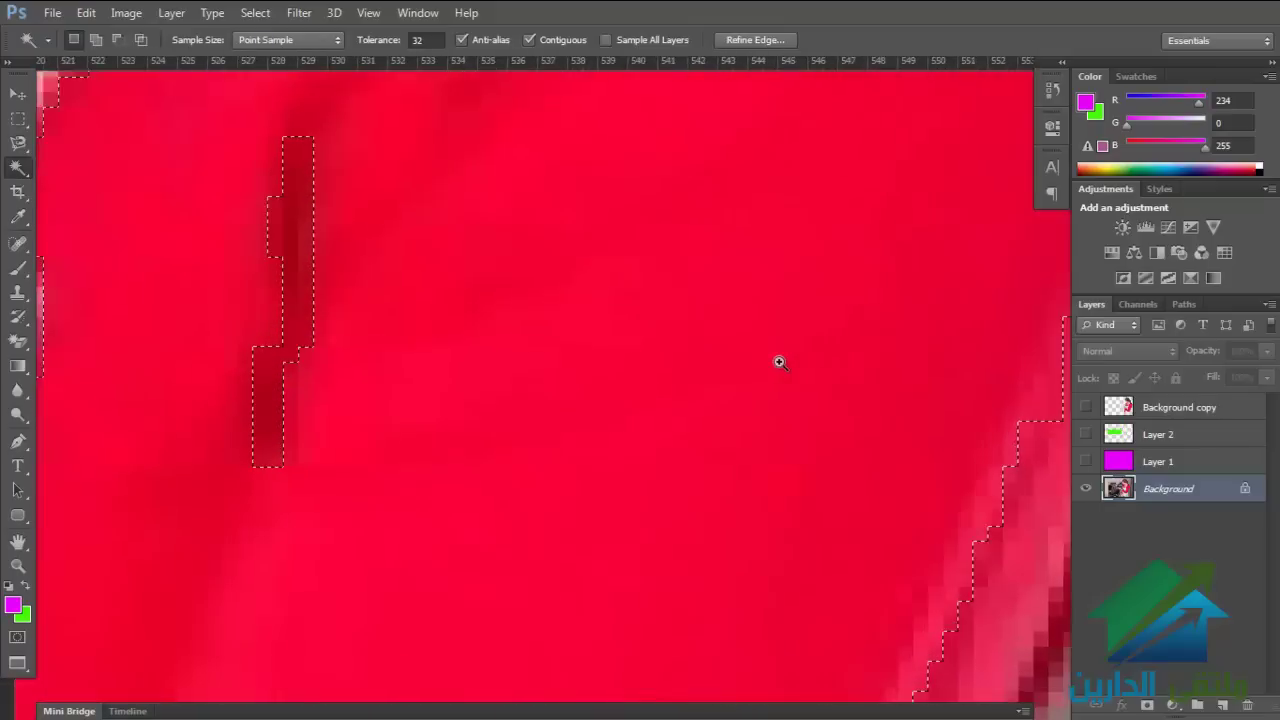
{"action": "left_click", "coordinate": [511, 373], "text": "alt"}
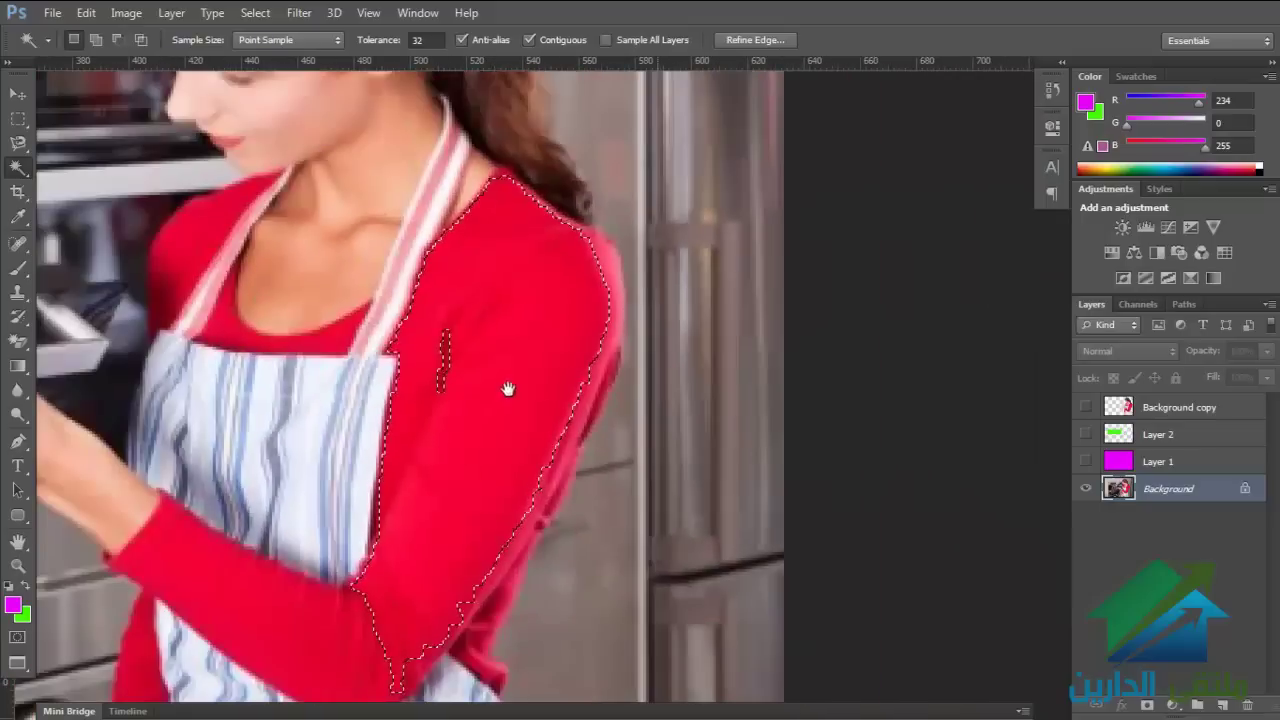
{"action": "left_click_drag", "start_coordinate": [508, 388], "coordinate": [605, 395]}
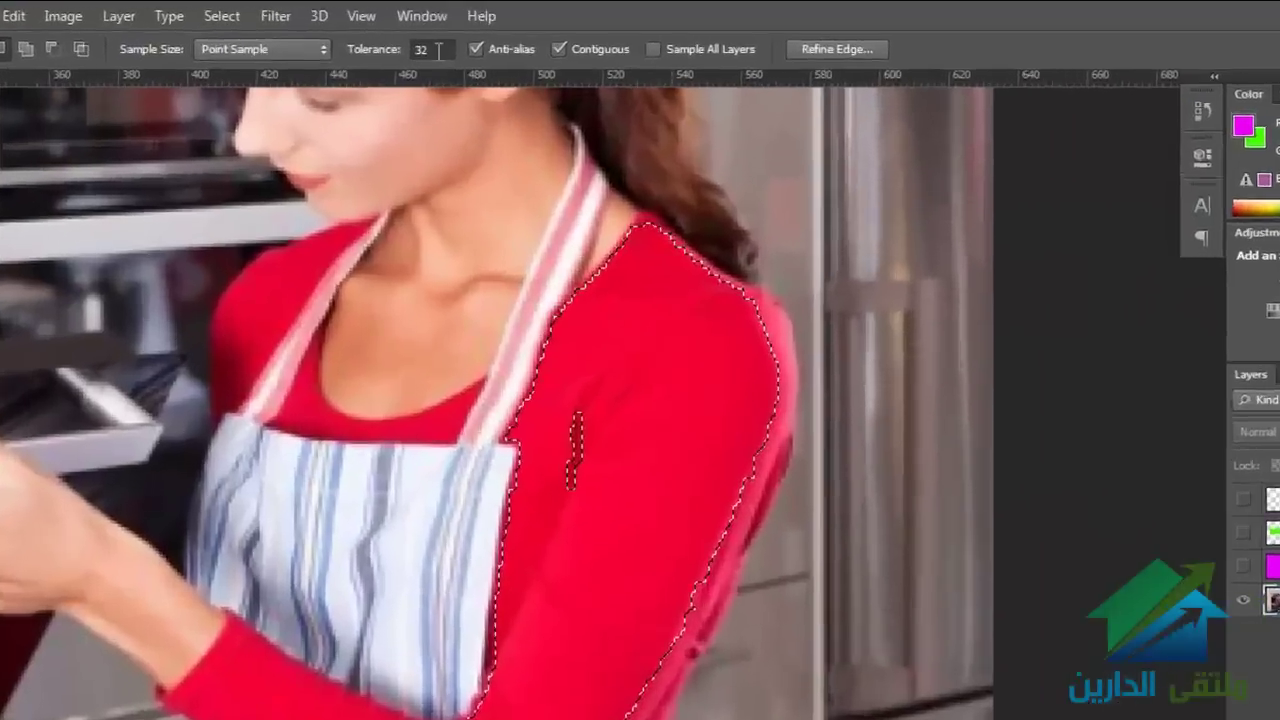
{"action": "double_click", "coordinate": [426, 40]}
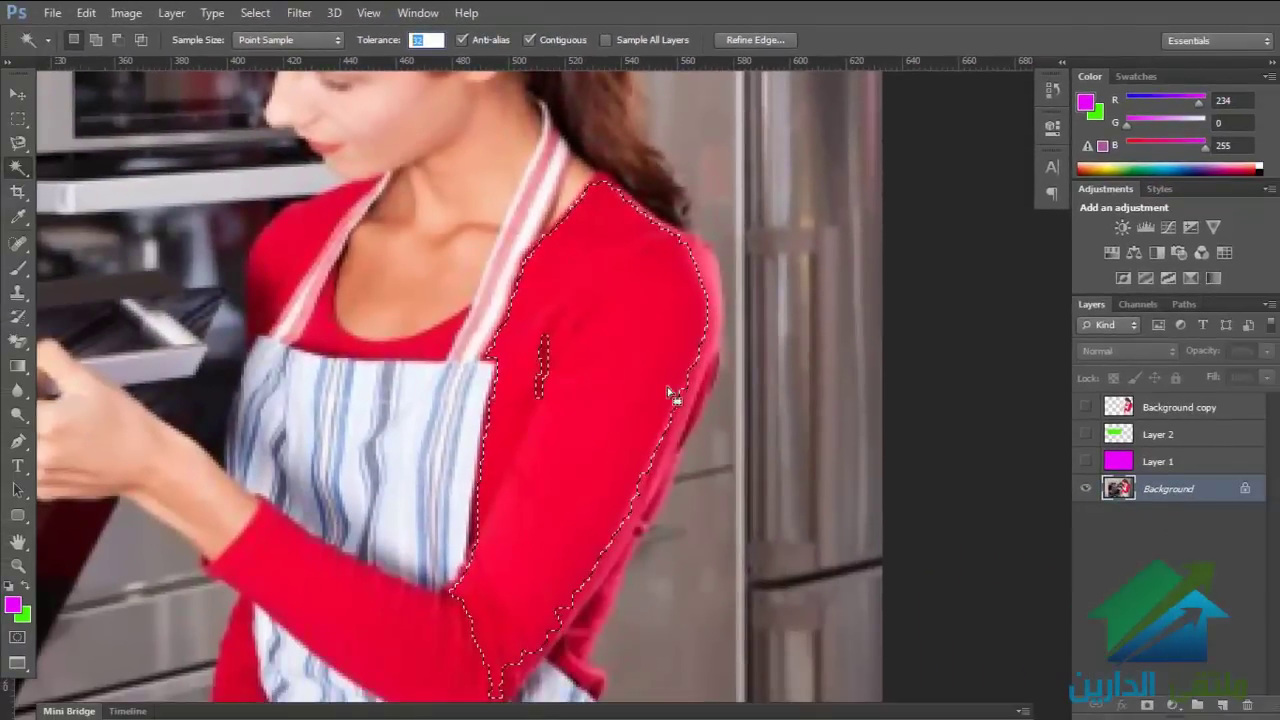
{"action": "left_click", "coordinate": [676, 440]}
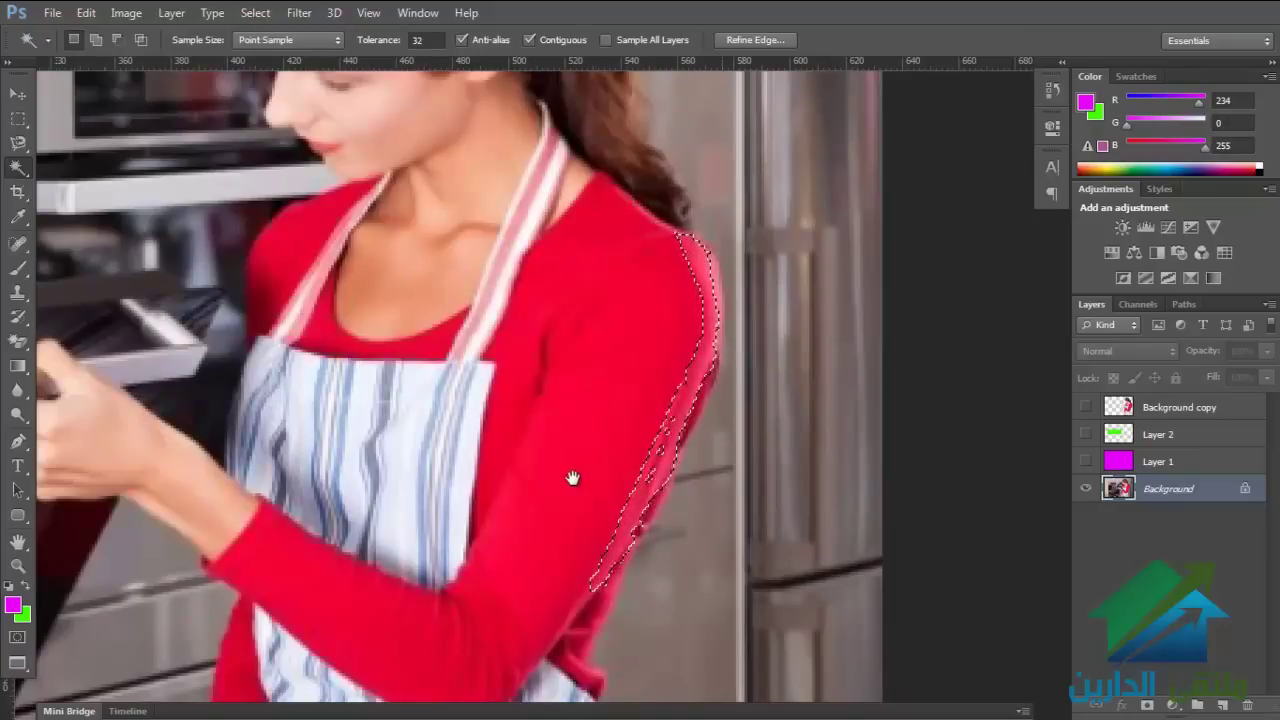
{"action": "mouse_move", "coordinate": [571, 471]}
{"action": "left_mouse_down"}
{"action": "mouse_move", "coordinate": [706, 352]}
{"action": "mouse_move", "coordinate": [814, 423]}
{"action": "mouse_move", "coordinate": [679, 356]}
{"action": "left_mouse_up"}
{"action": "key", "text": "shift"}
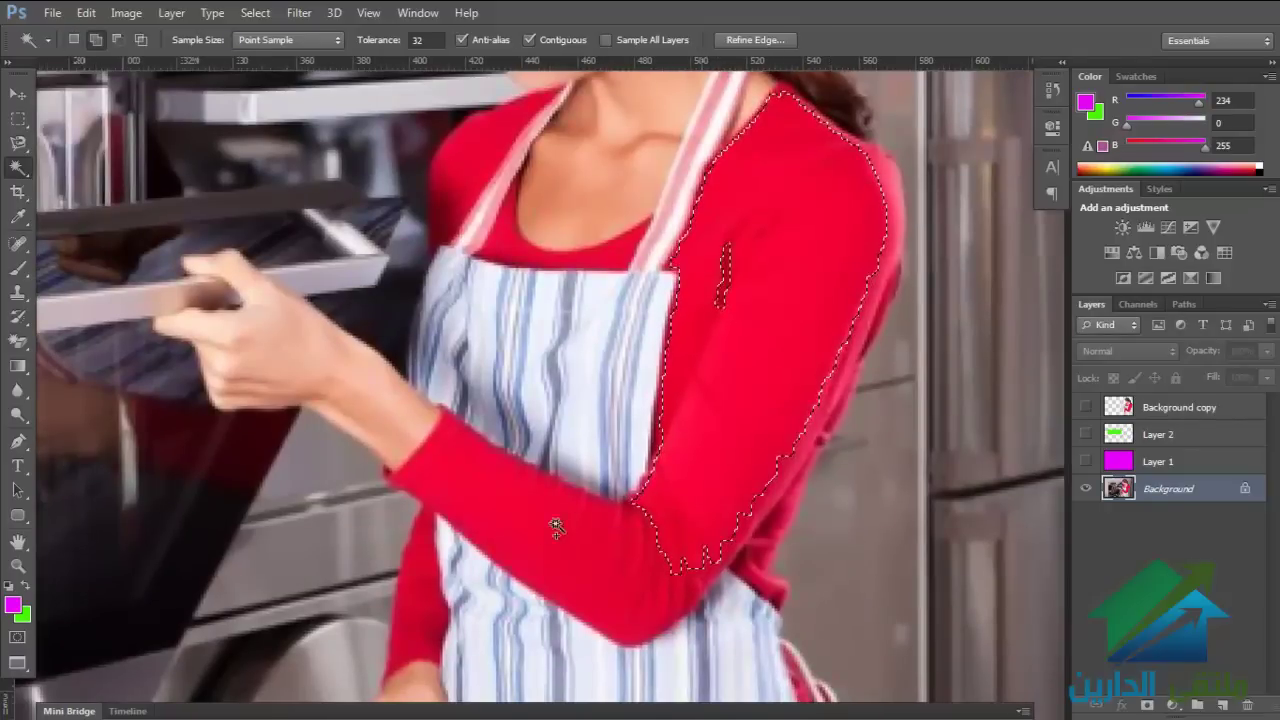
{"action": "left_click", "coordinate": [508, 518], "text": "shift"}
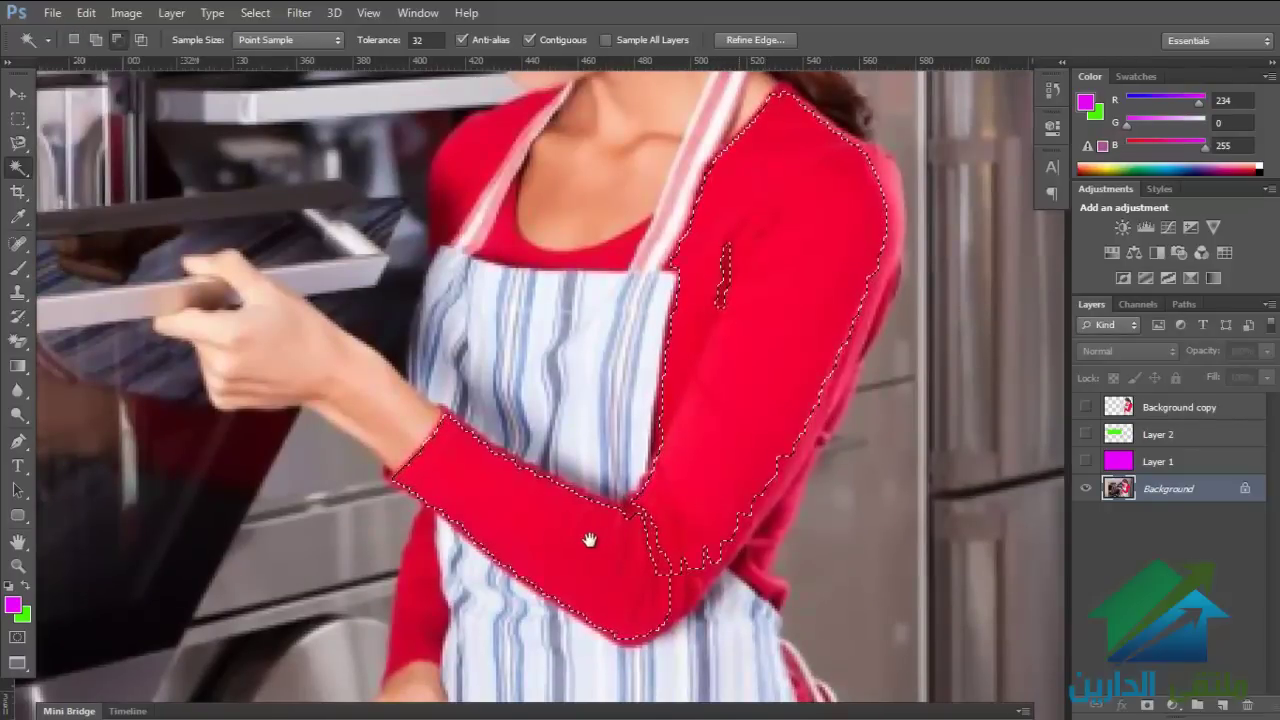
{"action": "left_click_drag", "start_coordinate": [614, 542], "coordinate": [521, 449]}
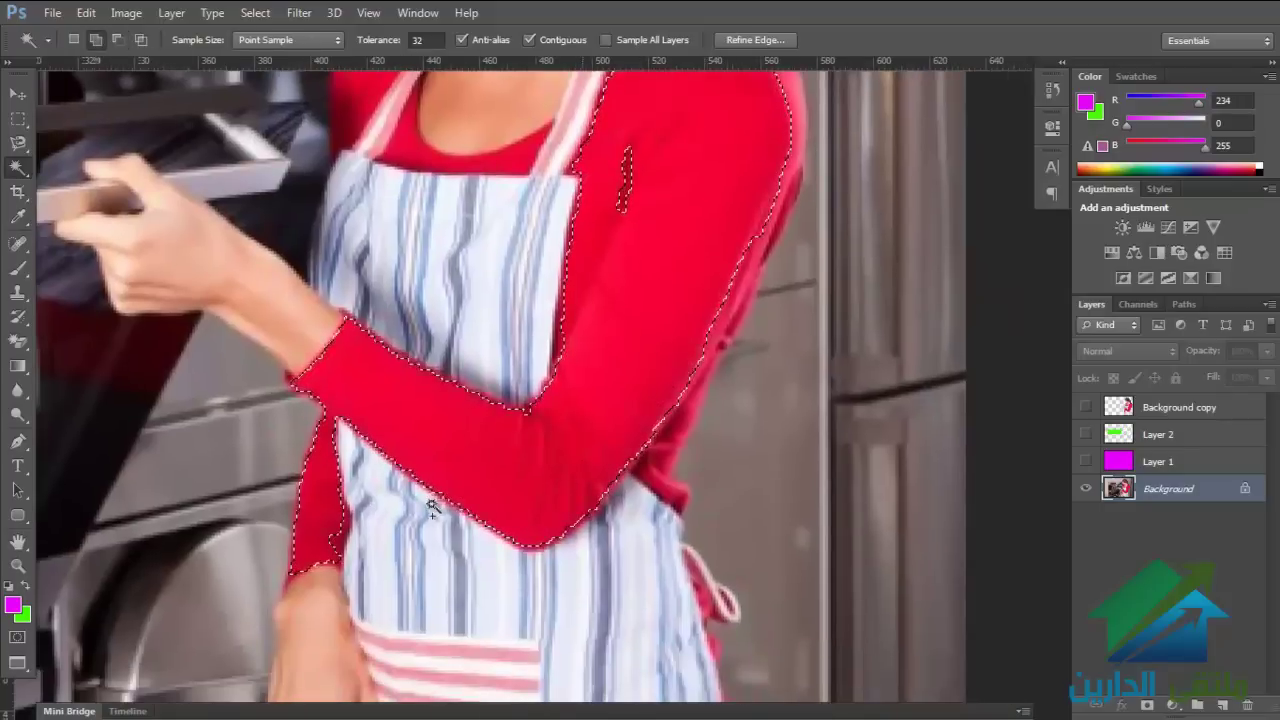
{"action": "left_click", "coordinate": [412, 421], "text": "shift"}
Step: Add the hair, ponytail, apron stripes and neckline to the Magic Wand selection
{"action": "left_click_drag", "start_coordinate": [412, 421], "coordinate": [484, 591]}
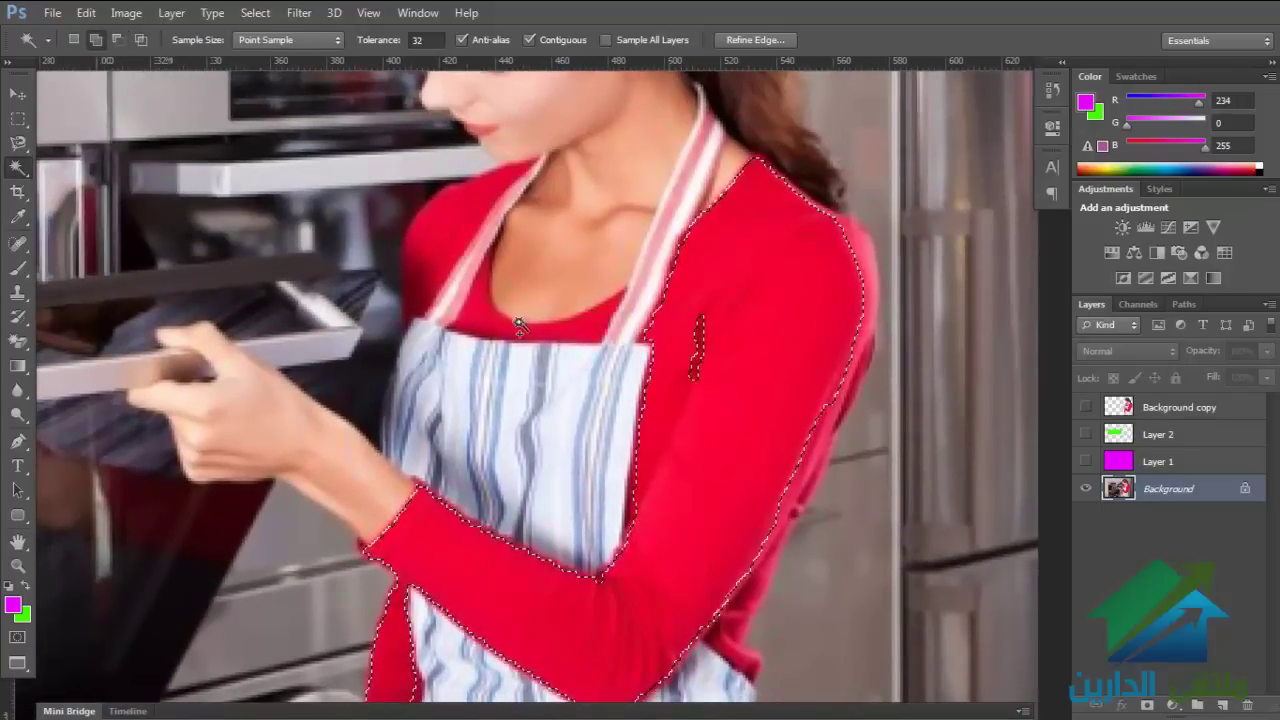
{"action": "scroll", "coordinate": [487, 318], "scroll_direction": "down", "scroll_amount": 2}
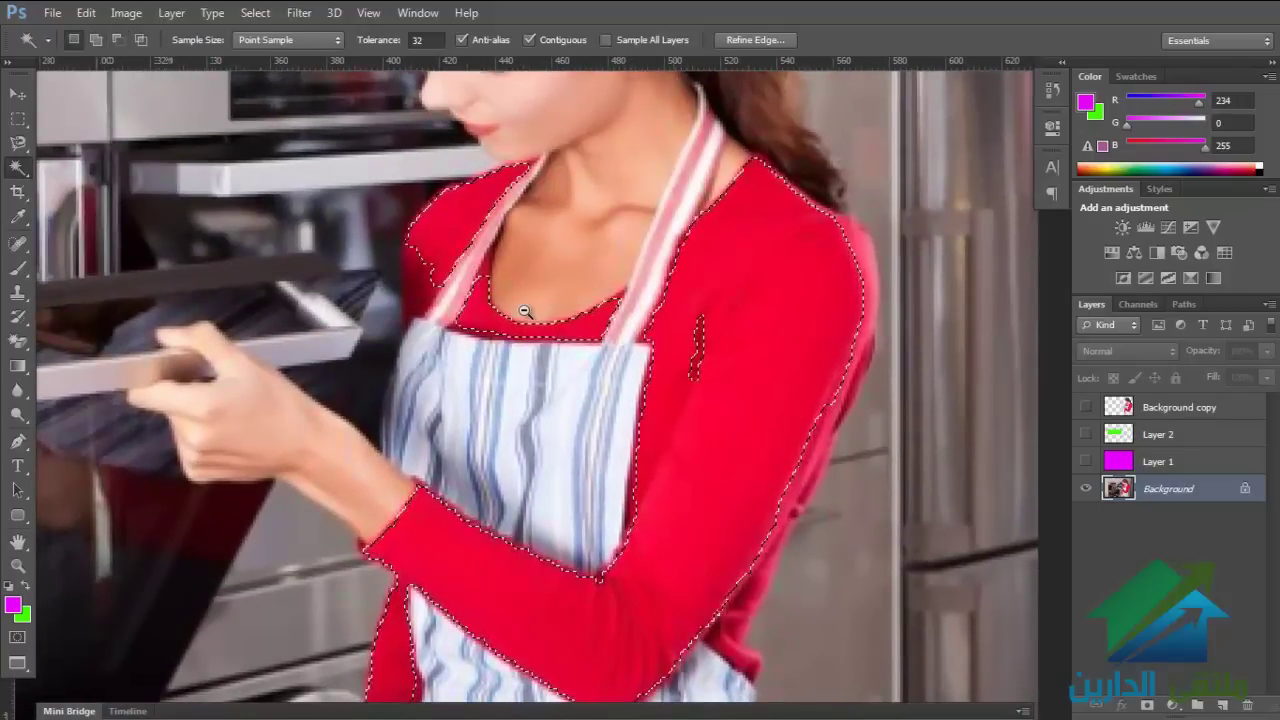
{"action": "scroll", "coordinate": [580, 357], "scroll_direction": "up", "scroll_amount": 2}
{"action": "scroll", "coordinate": [600, 340], "scroll_direction": "up", "scroll_amount": 1}
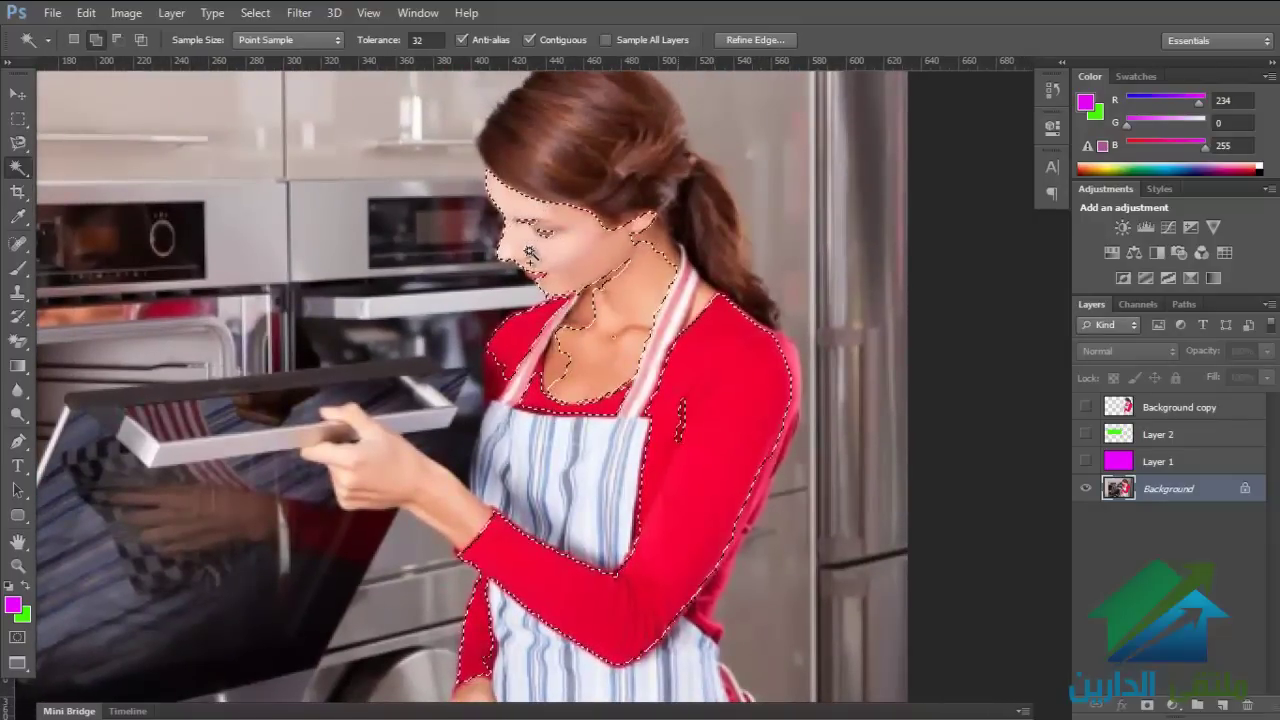
{"action": "left_click", "coordinate": [550, 190]}
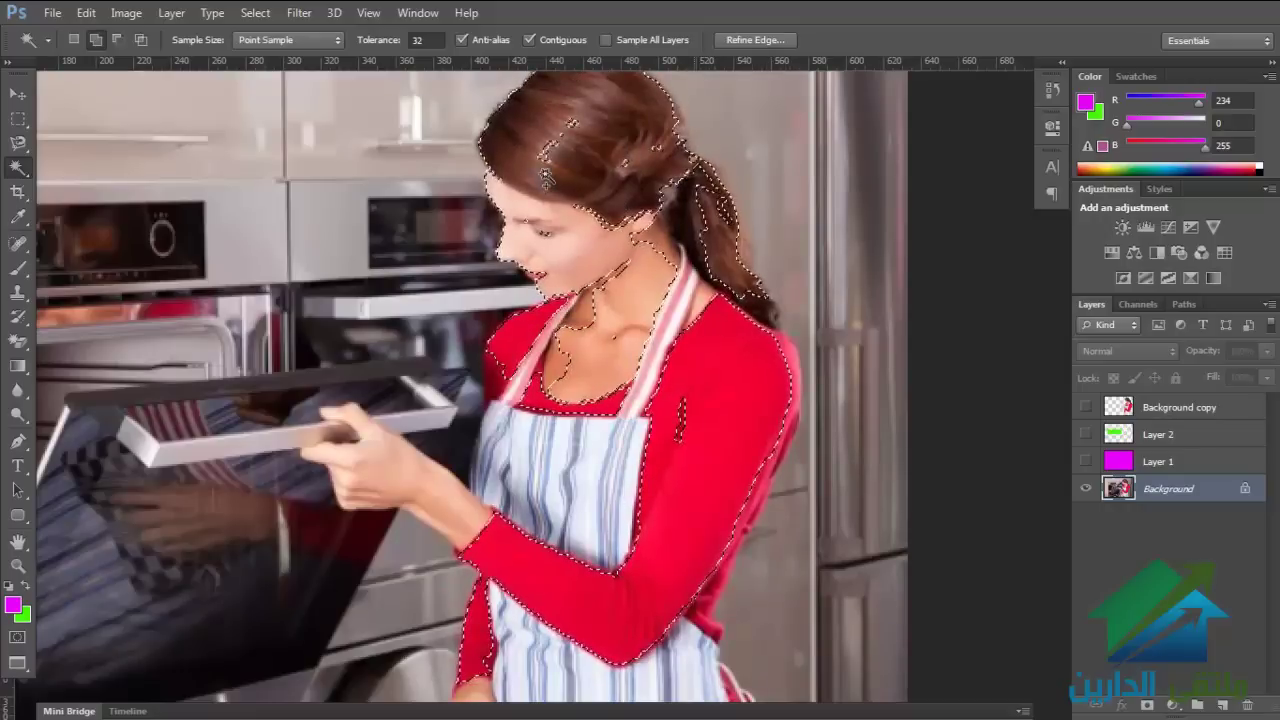
{"action": "left_click", "coordinate": [552, 140]}
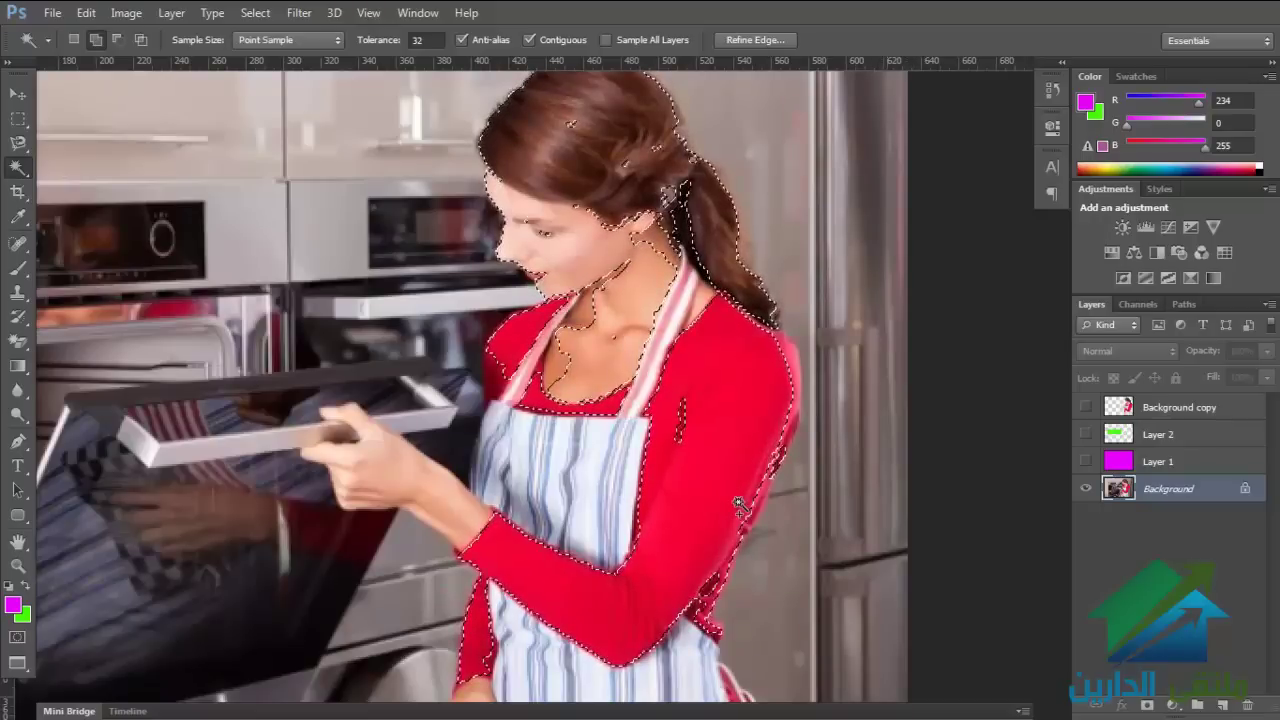
{"action": "scroll", "coordinate": [740, 450], "scroll_direction": "left", "scroll_amount": 3}
{"action": "scroll", "coordinate": [740, 450], "scroll_direction": "down", "scroll_amount": 1}
{"action": "left_click", "coordinate": [740, 403]}
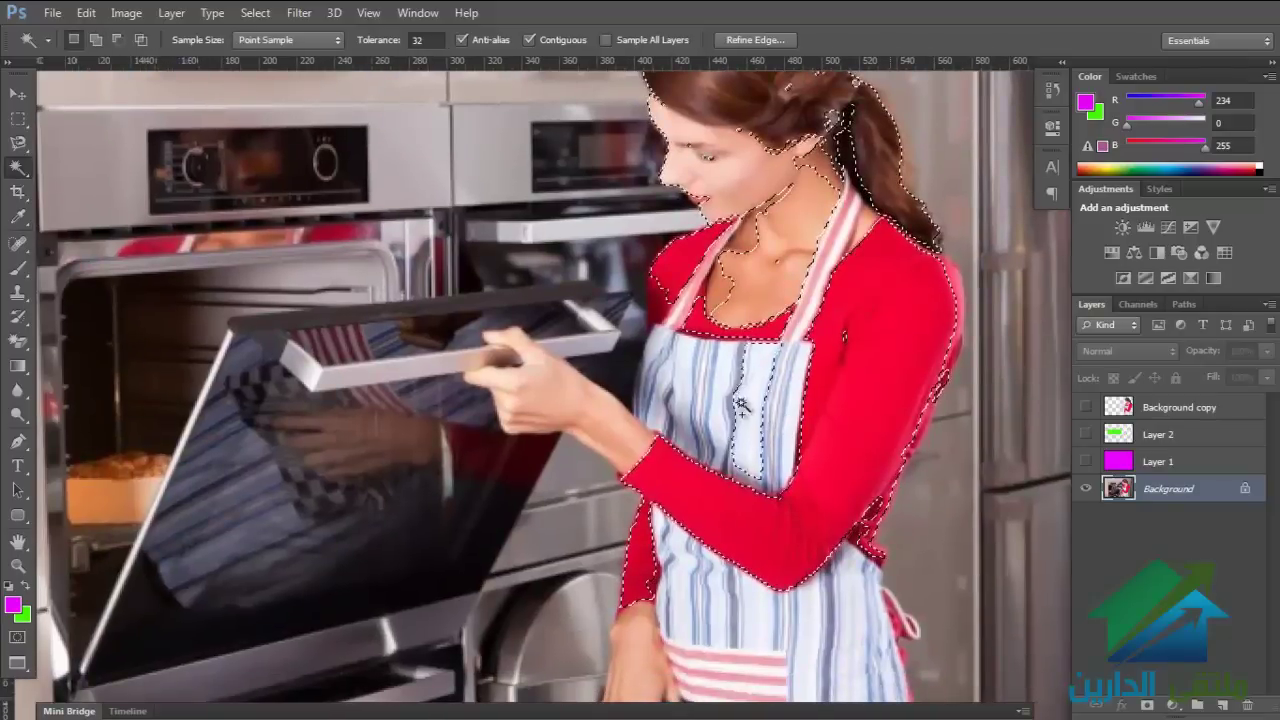
{"action": "left_click", "coordinate": [715, 380], "text": "shift"}
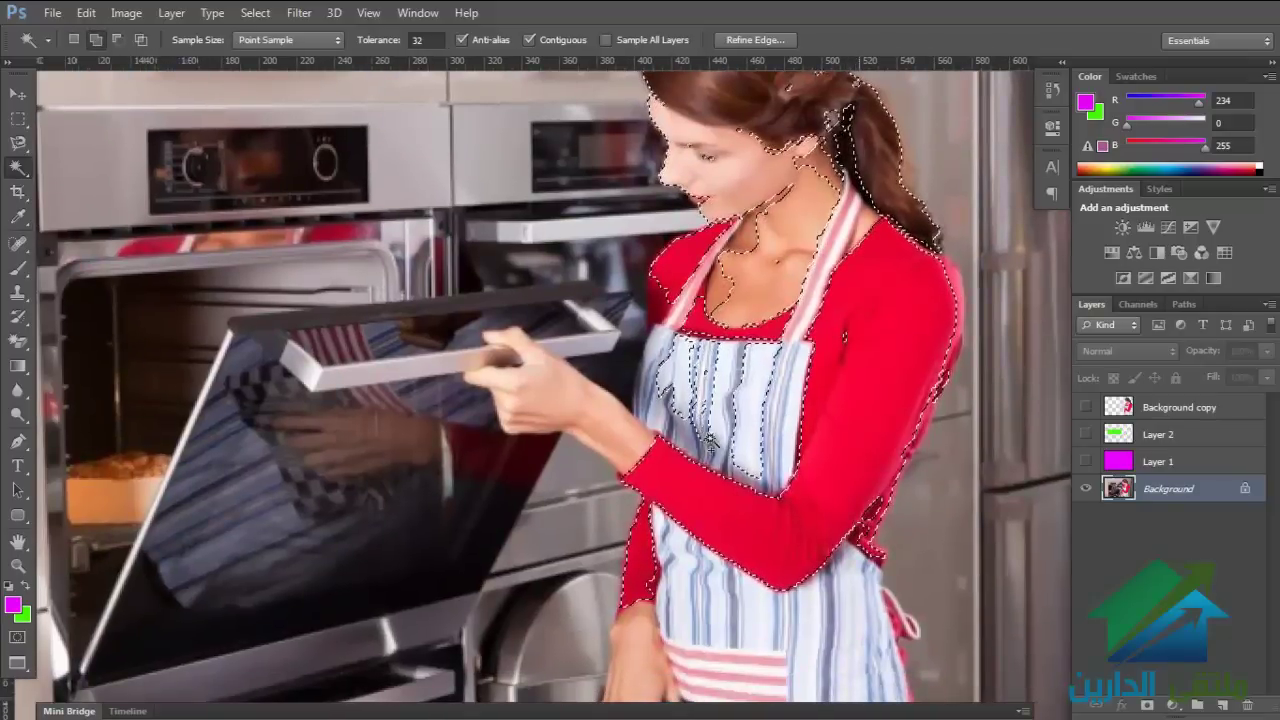
{"action": "left_click", "coordinate": [712, 265], "text": "shift"}
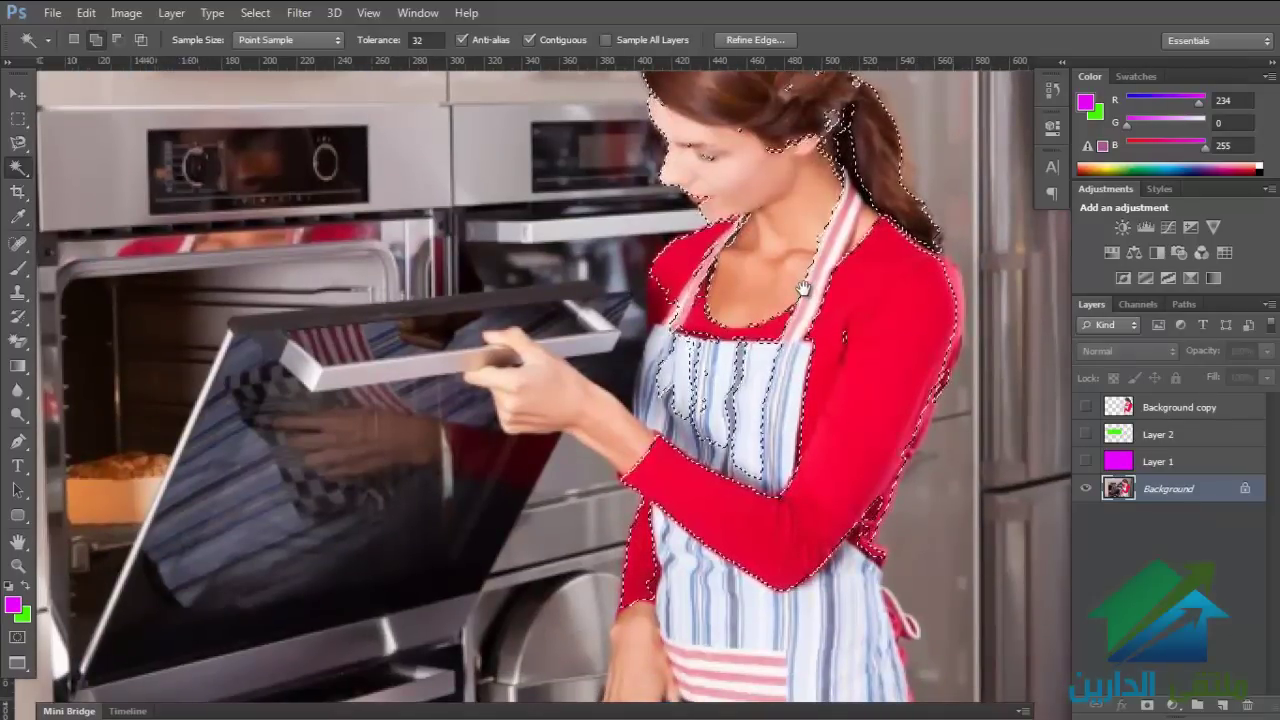
{"action": "left_click_drag", "start_coordinate": [803, 289], "coordinate": [755, 353]}
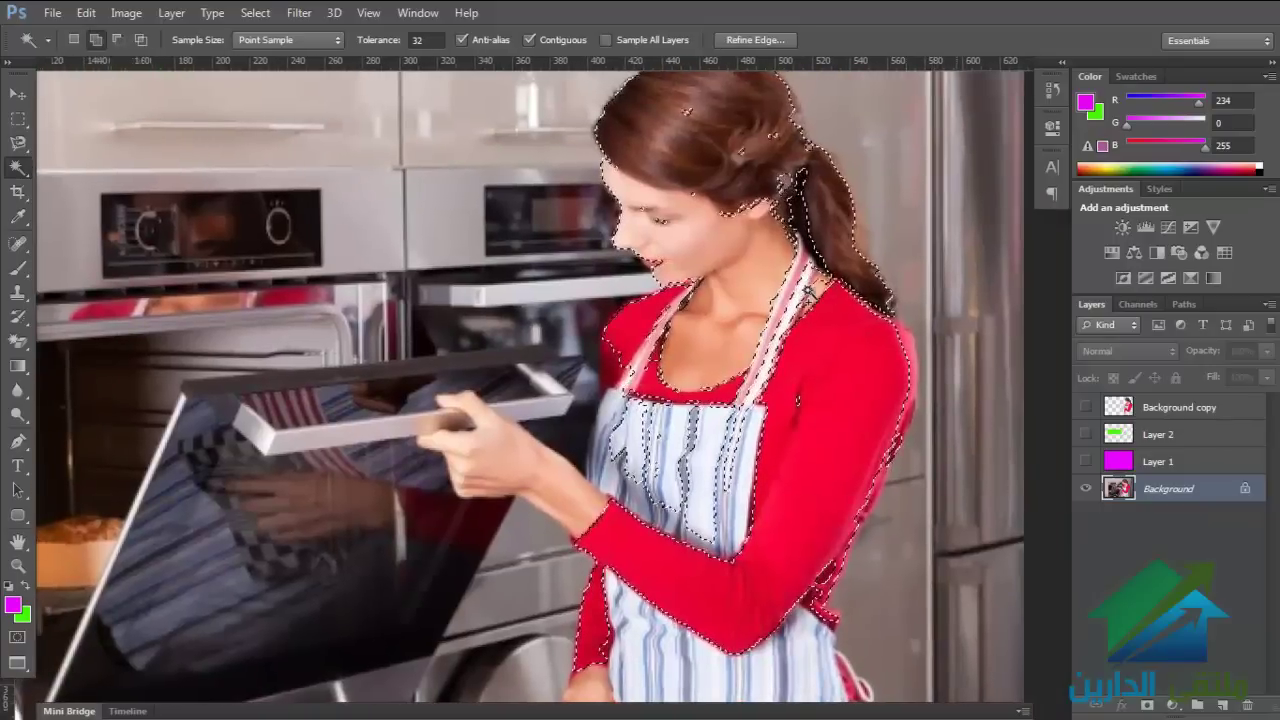
{"action": "left_click_drag", "start_coordinate": [726, 353], "coordinate": [675, 430]}
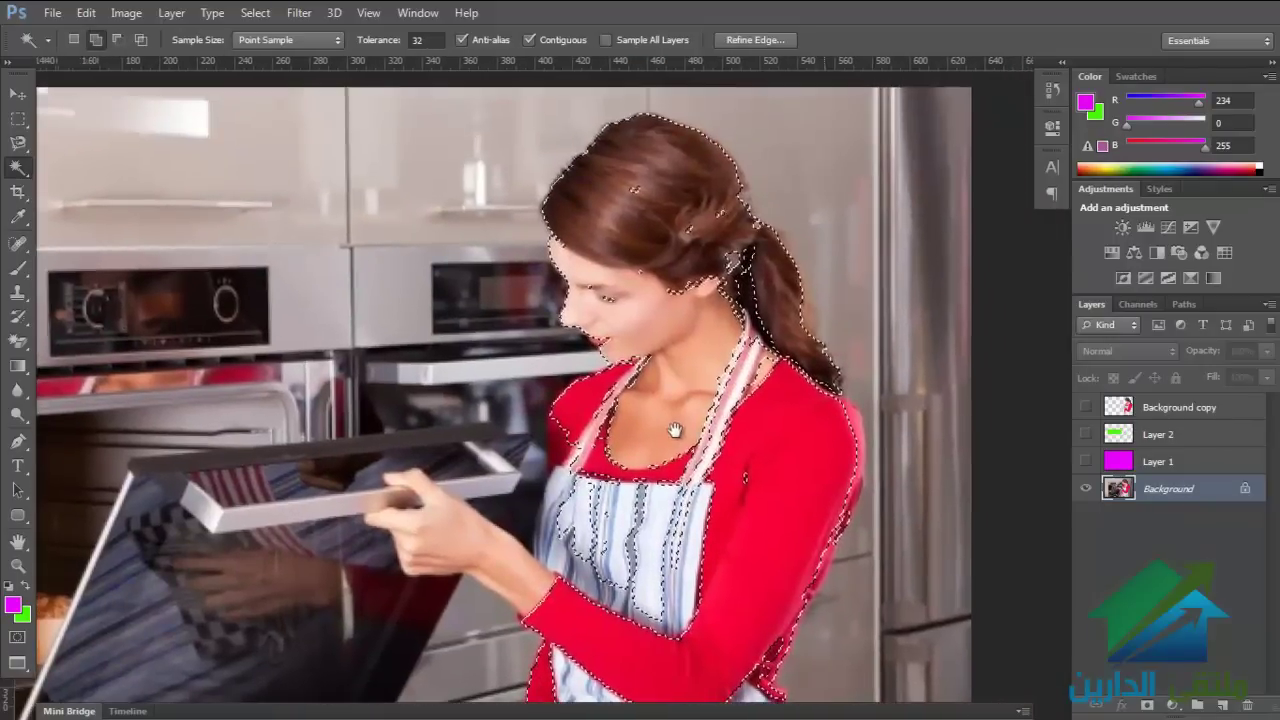
{"action": "scroll", "coordinate": [675, 430], "scroll_direction": "down", "scroll_amount": 3}
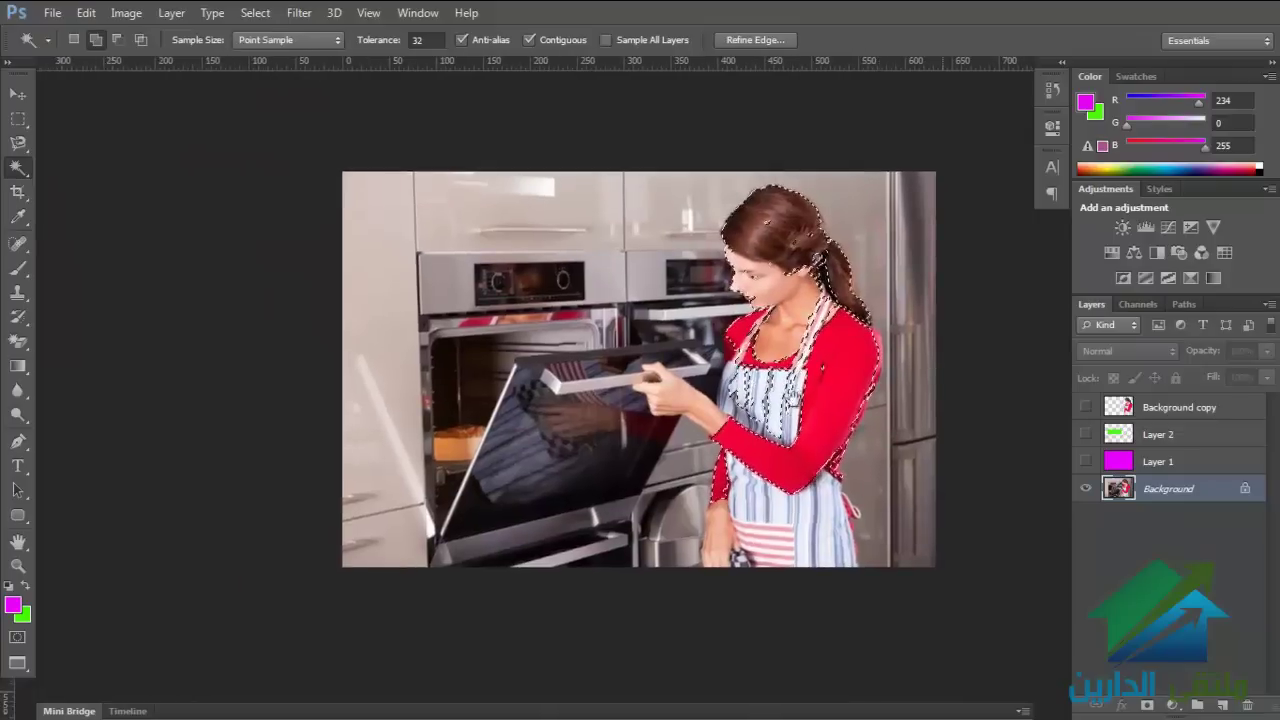
Step: Copy the woman to Layer 3, move it left, then undo back to before Layer 3
{"action": "key", "text": "ctrl+j"}
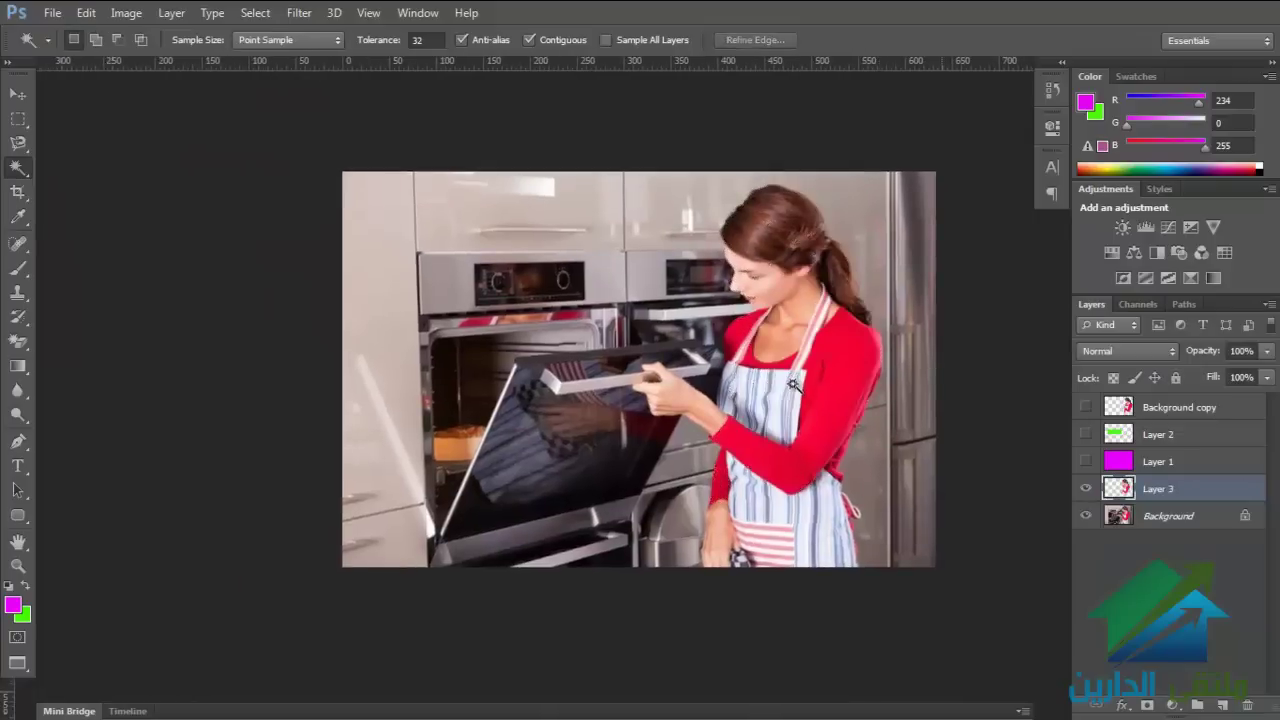
{"action": "left_click_drag", "start_coordinate": [815, 400], "coordinate": [496, 390]}
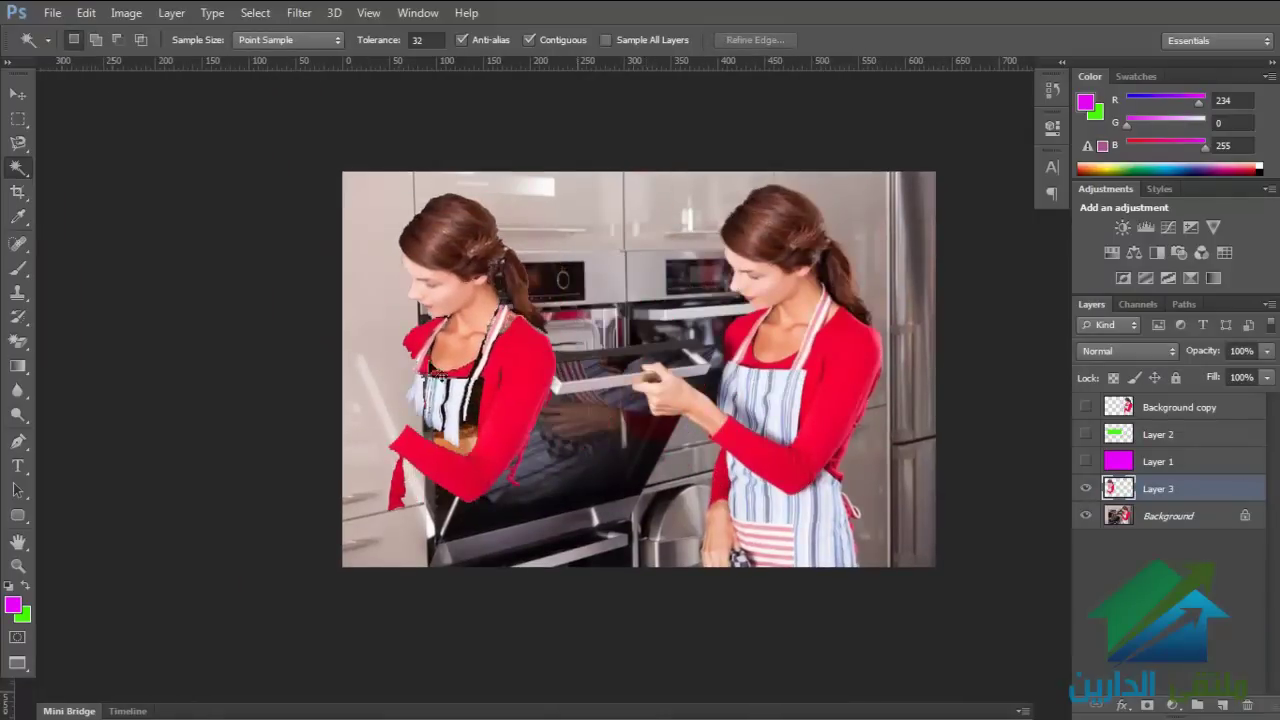
{"action": "scroll", "coordinate": [479, 383], "scroll_direction": "up", "scroll_amount": 3}
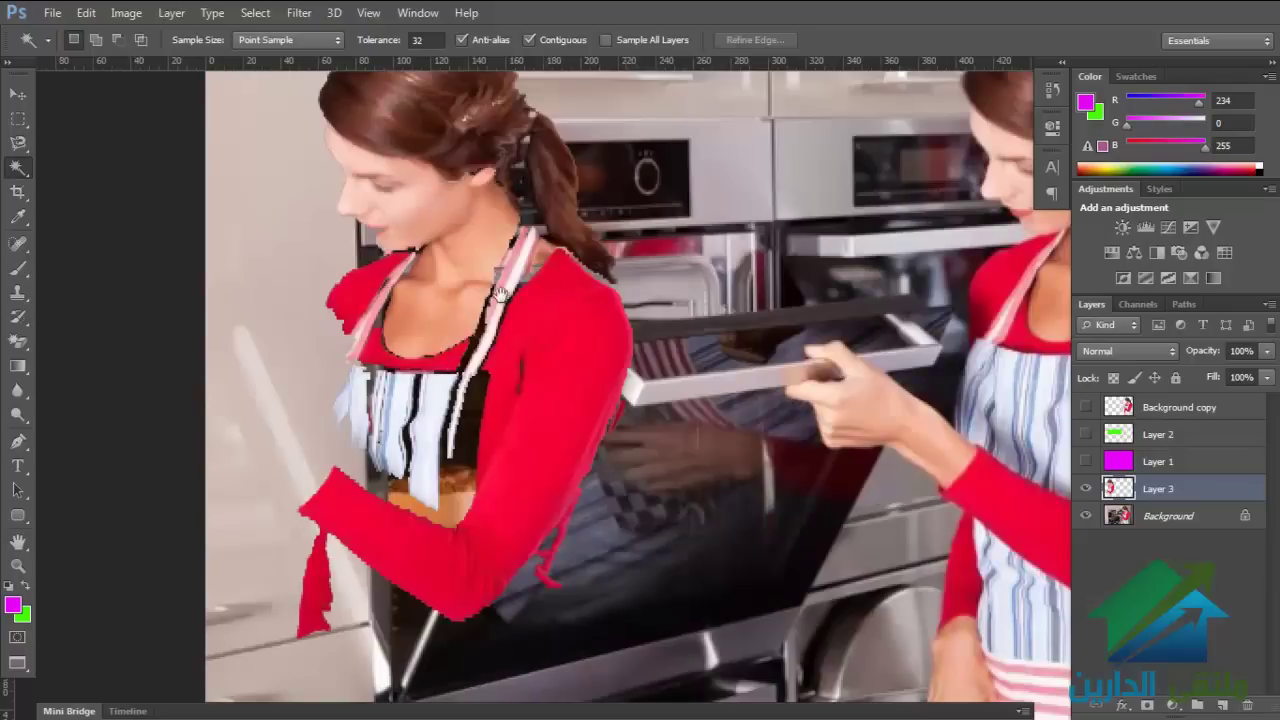
{"action": "scroll", "coordinate": [588, 405], "scroll_direction": "down", "scroll_amount": 1}
{"action": "scroll", "coordinate": [414, 438], "scroll_direction": "down", "scroll_amount": 1}
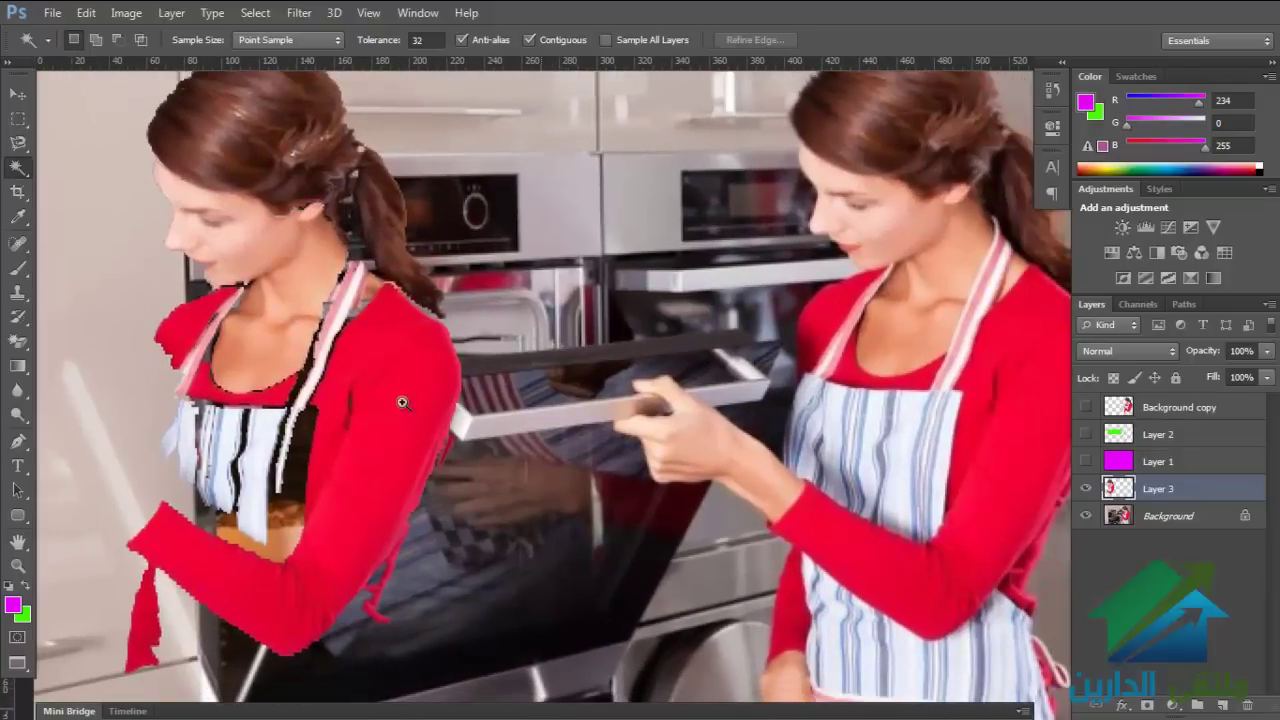
{"action": "scroll", "coordinate": [393, 373], "scroll_direction": "down", "scroll_amount": 2}
{"action": "key", "text": "ctrl+z"}
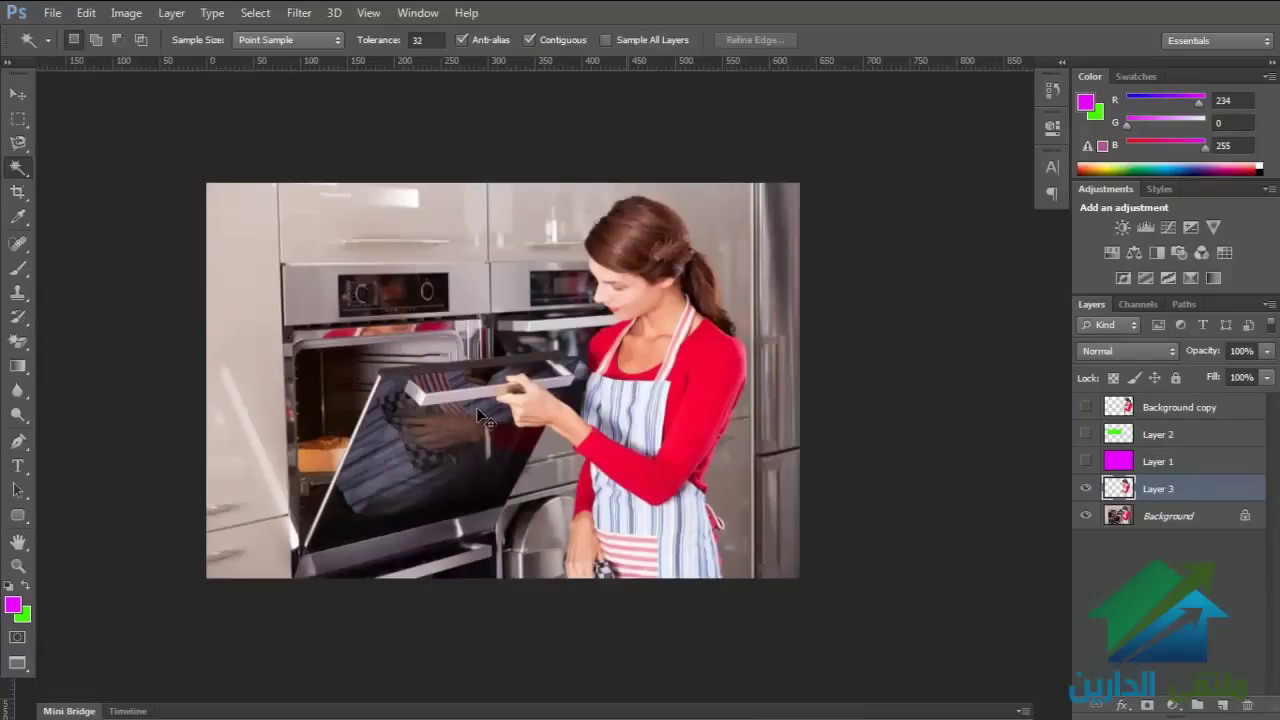
{"action": "key", "text": "ctrl+alt+z"}
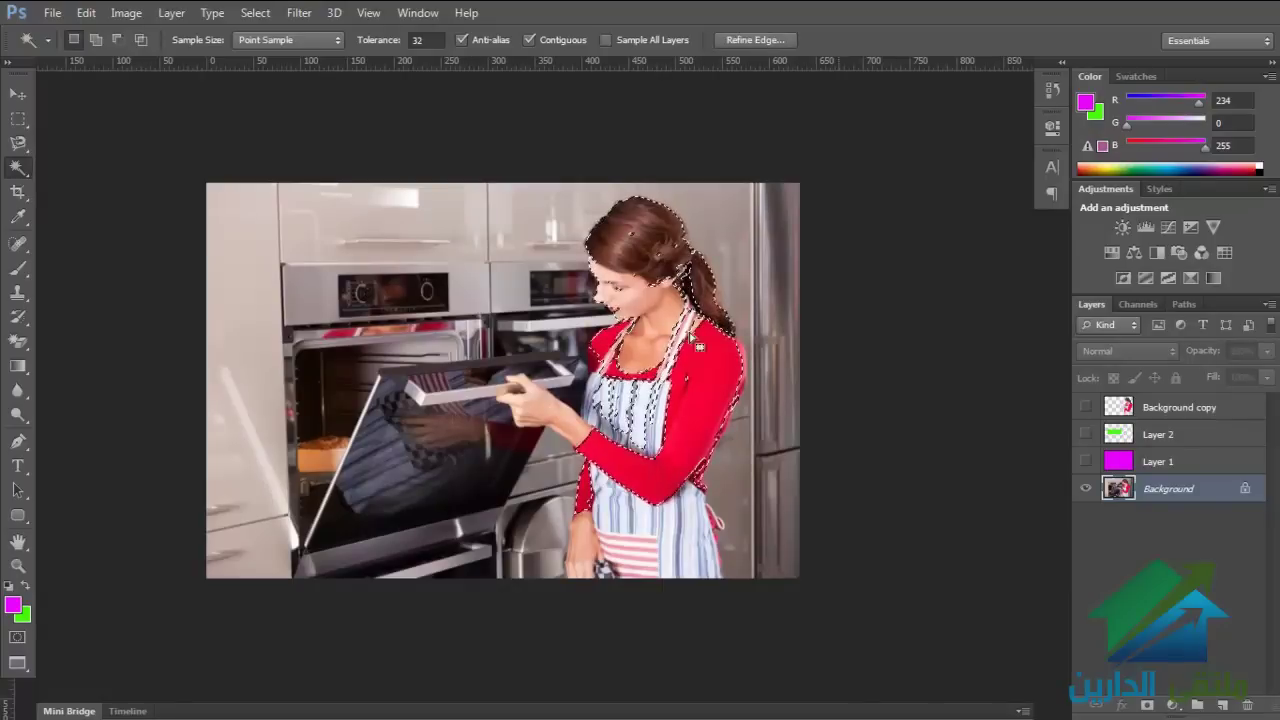
Step: Open Refine Edge on the woman's selection and cancel it, keeping the selection
{"action": "right_click", "coordinate": [645, 308]}
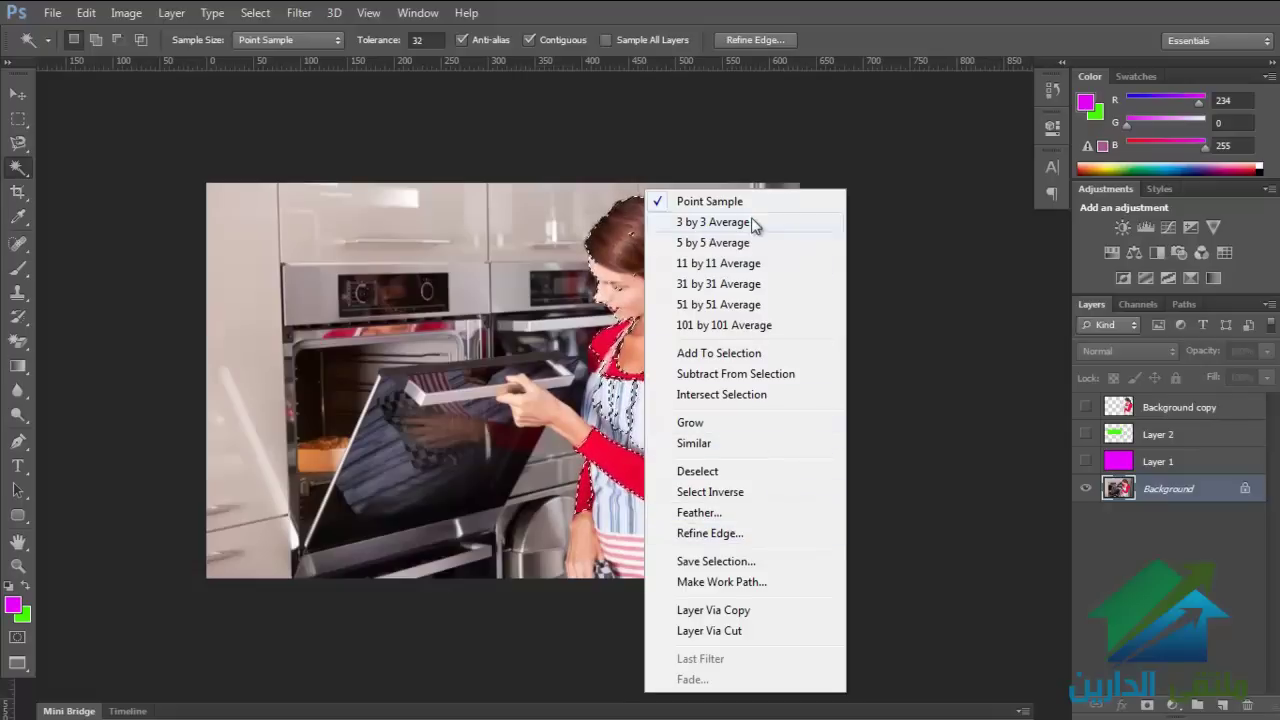
{"action": "left_click", "coordinate": [720, 538]}
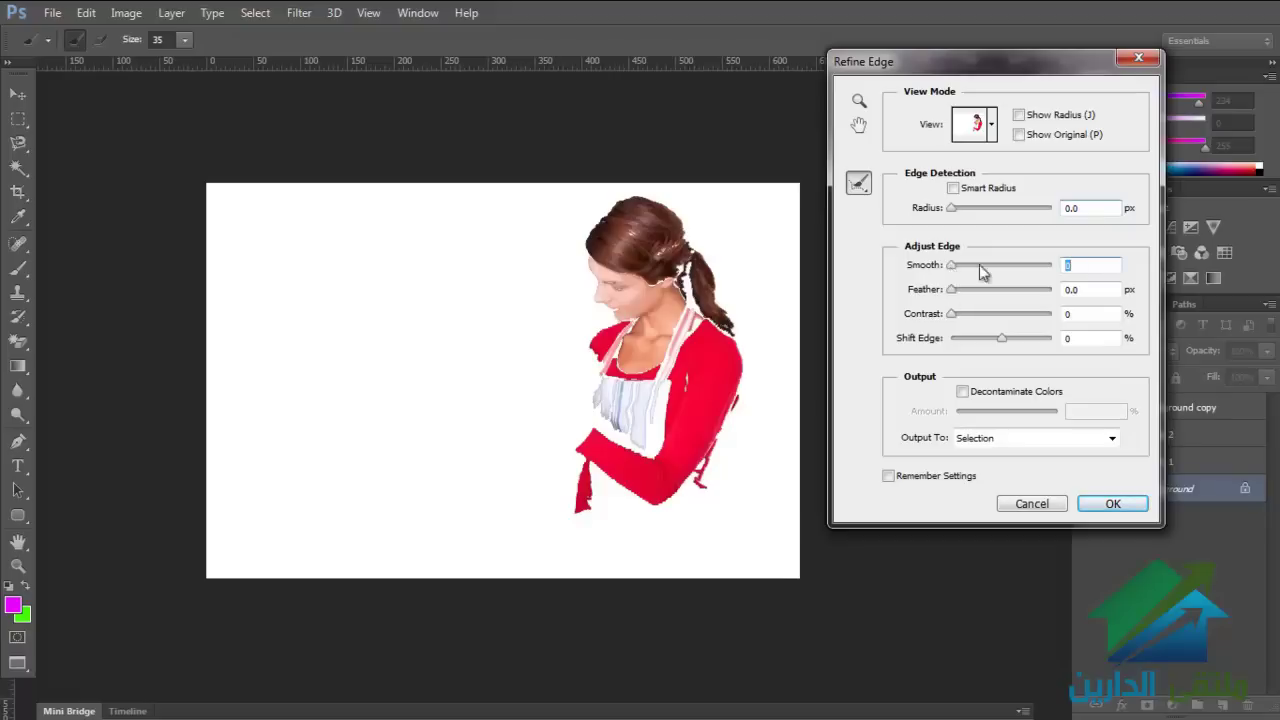
{"action": "left_click", "coordinate": [1014, 503]}
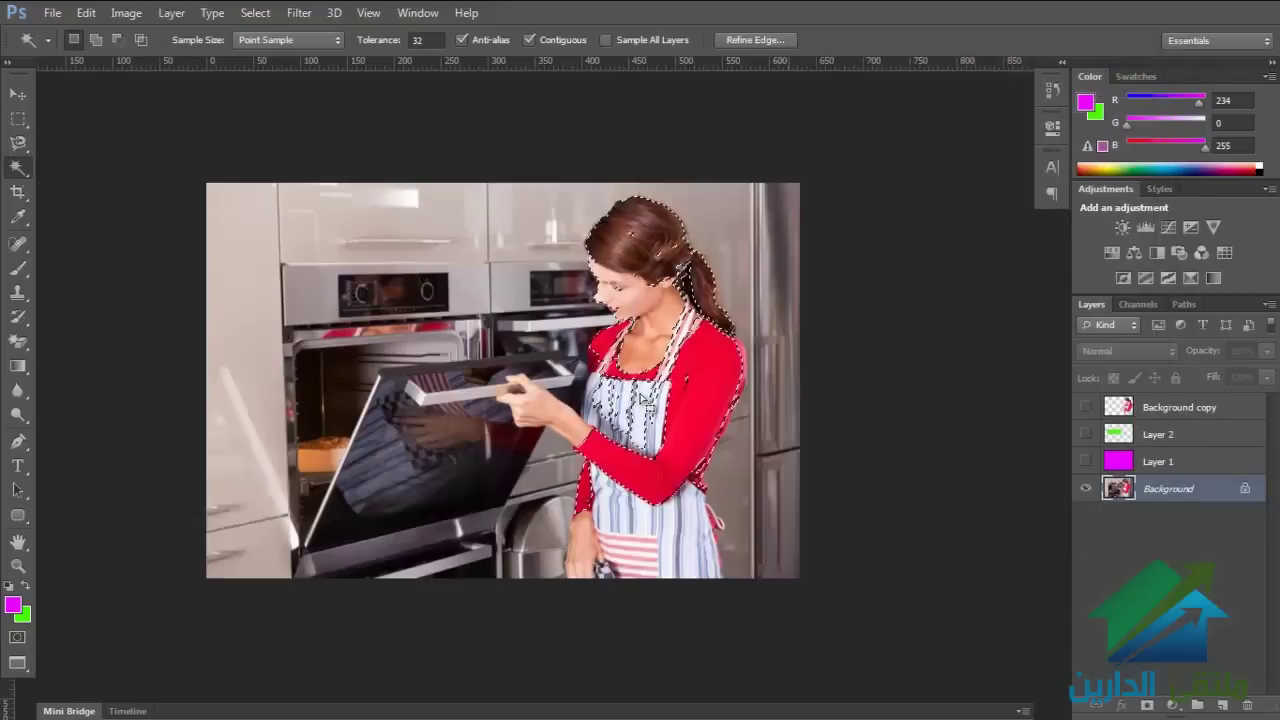
Step: Clear the selection and Magic Wand-select the face, neck and forehead skin
{"action": "scroll", "coordinate": [652, 360], "scroll_direction": "up", "scroll_amount": 2}
{"action": "key", "text": "ctrl+d"}
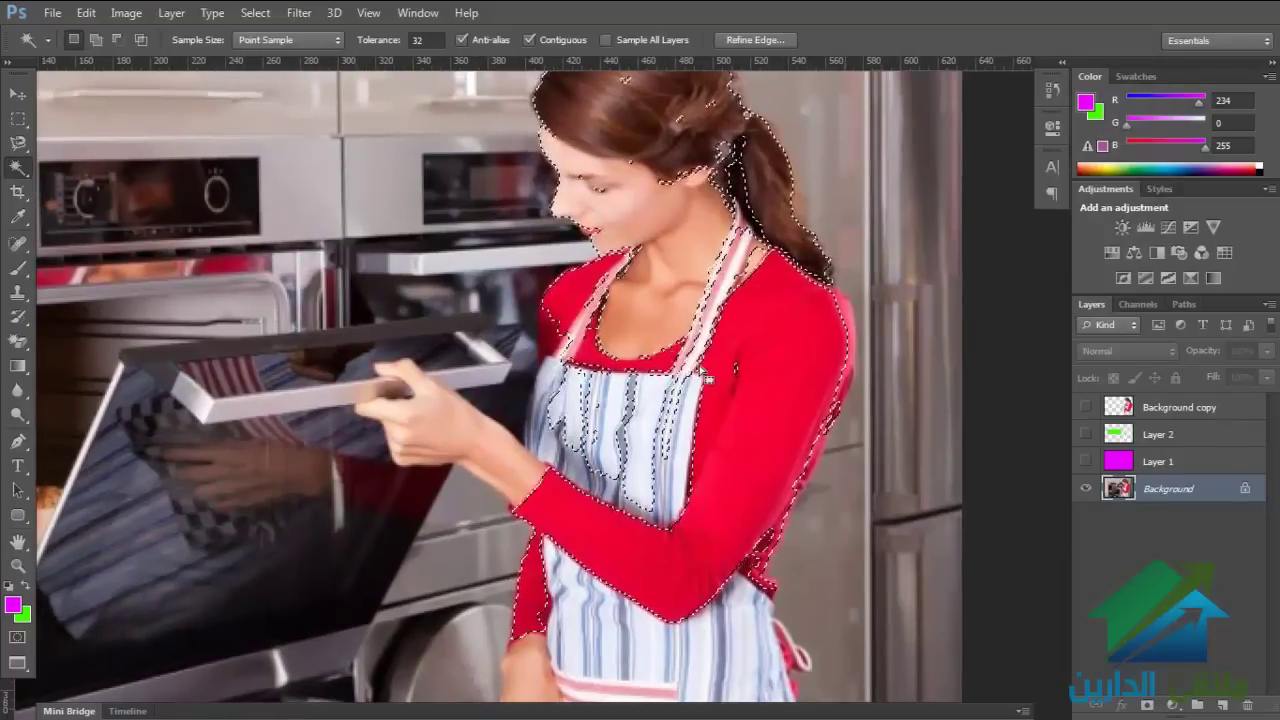
{"action": "scroll", "coordinate": [675, 316], "scroll_direction": "up", "scroll_amount": 1}
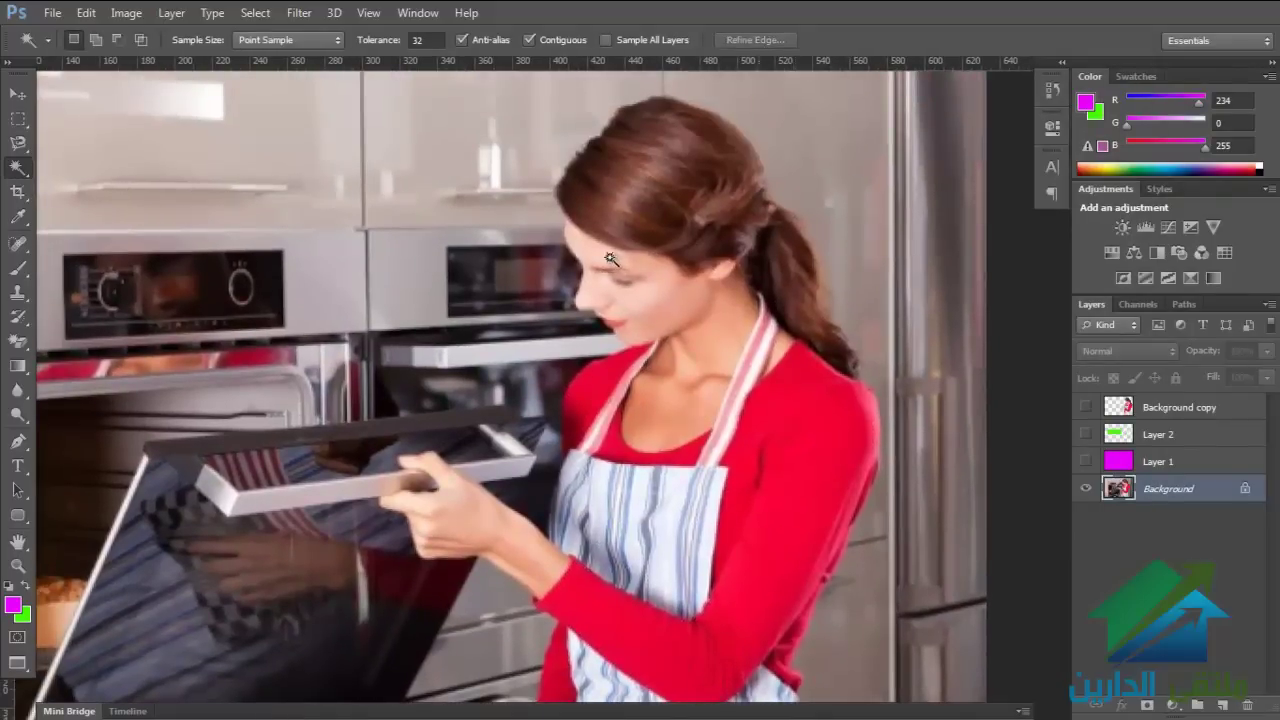
{"action": "key", "text": "ctrl+d"}
{"action": "left_click", "coordinate": [681, 328]}
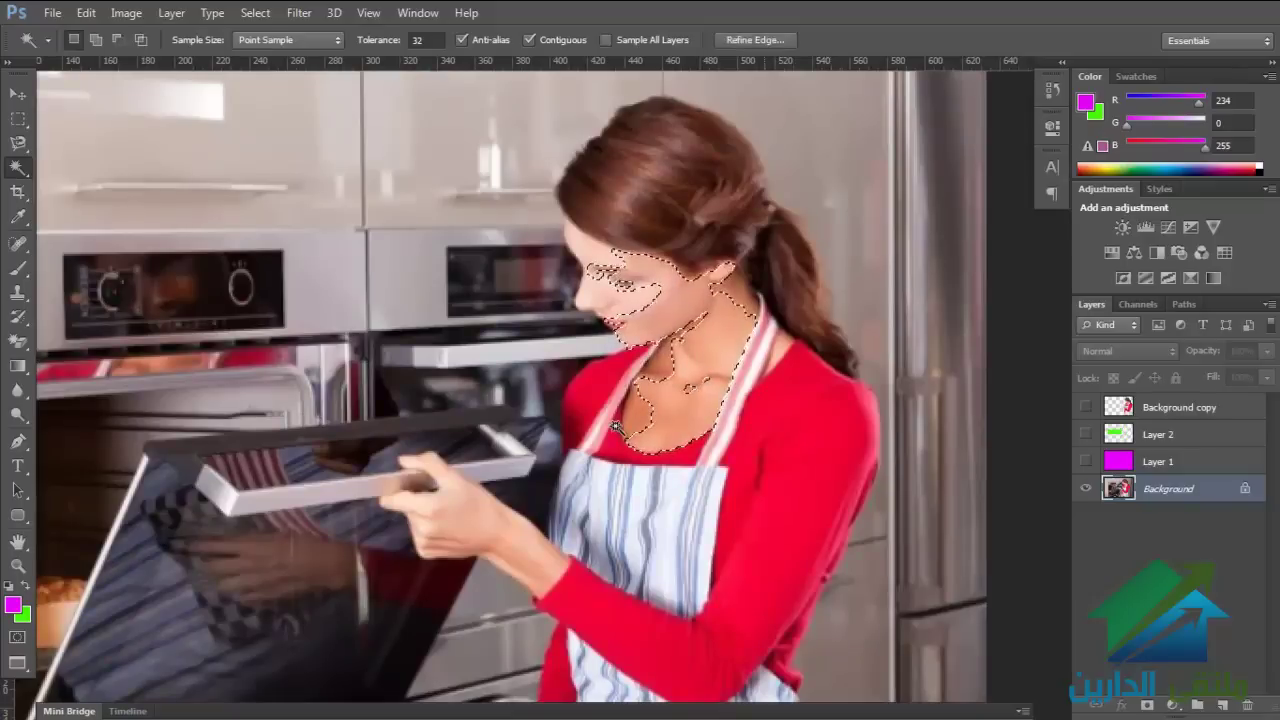
{"action": "left_click", "coordinate": [697, 450]}
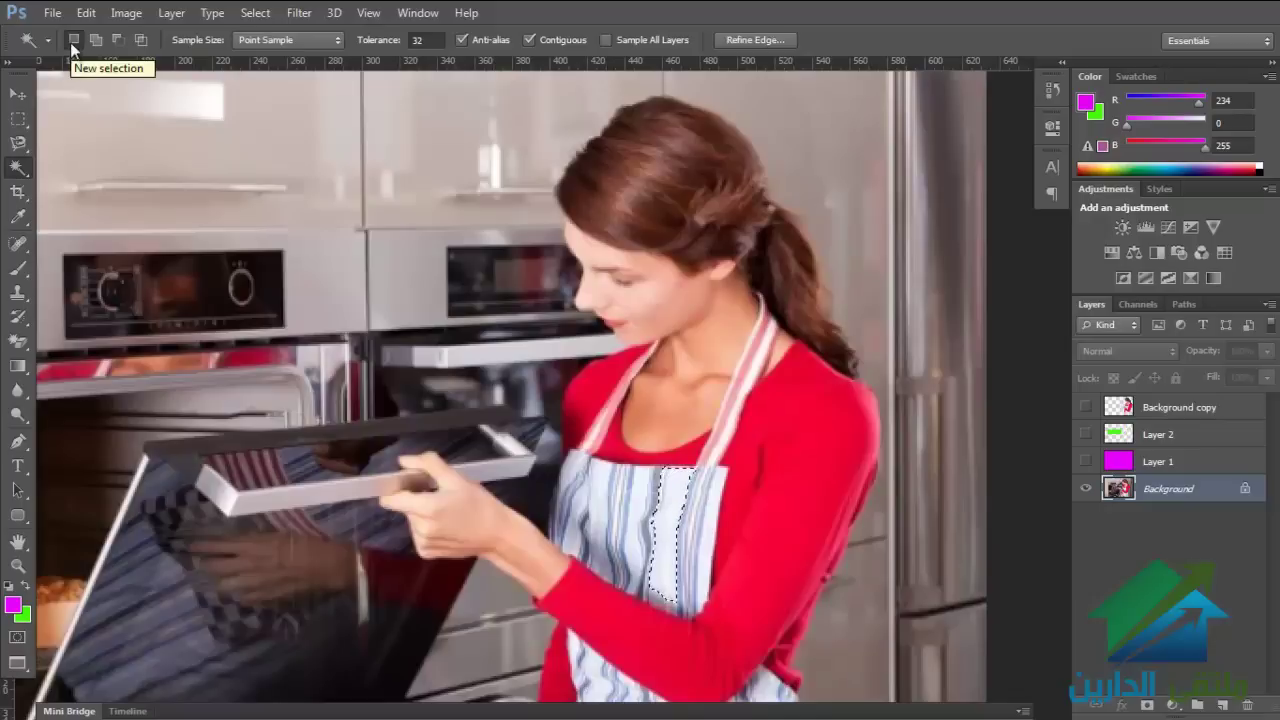
{"action": "left_click", "coordinate": [675, 388]}
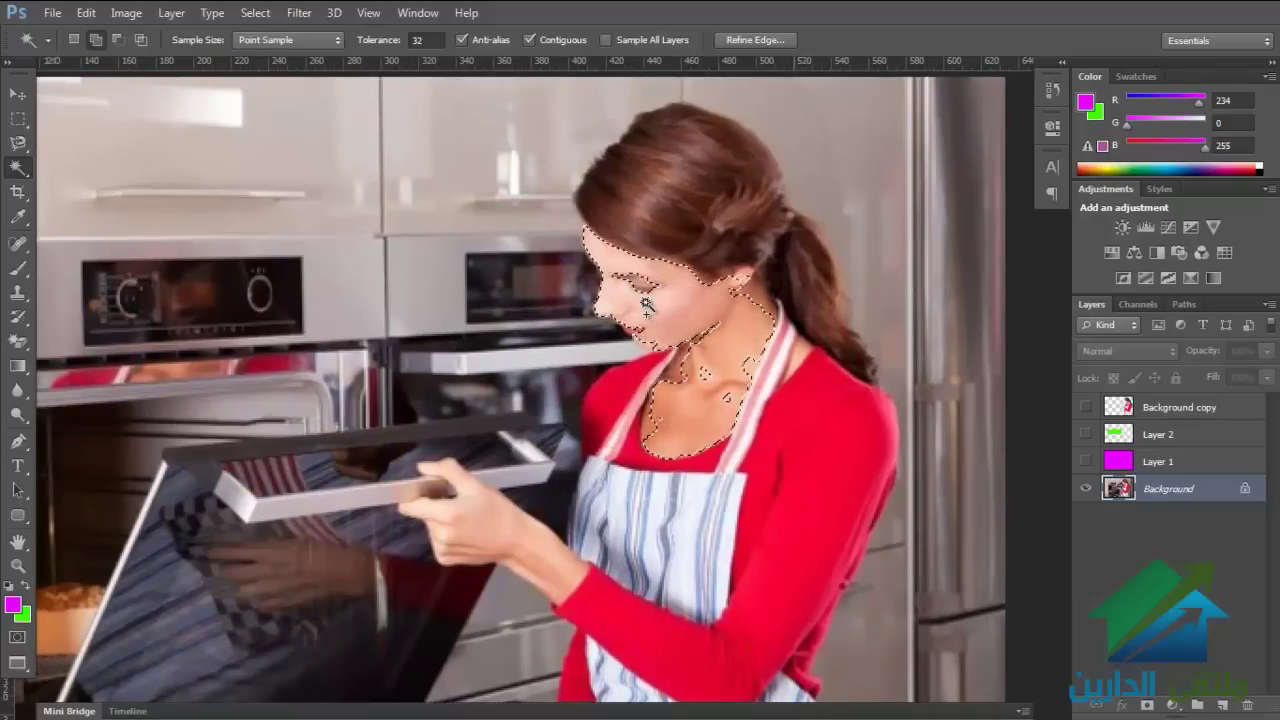
{"action": "left_click", "coordinate": [640, 295], "text": "shift"}
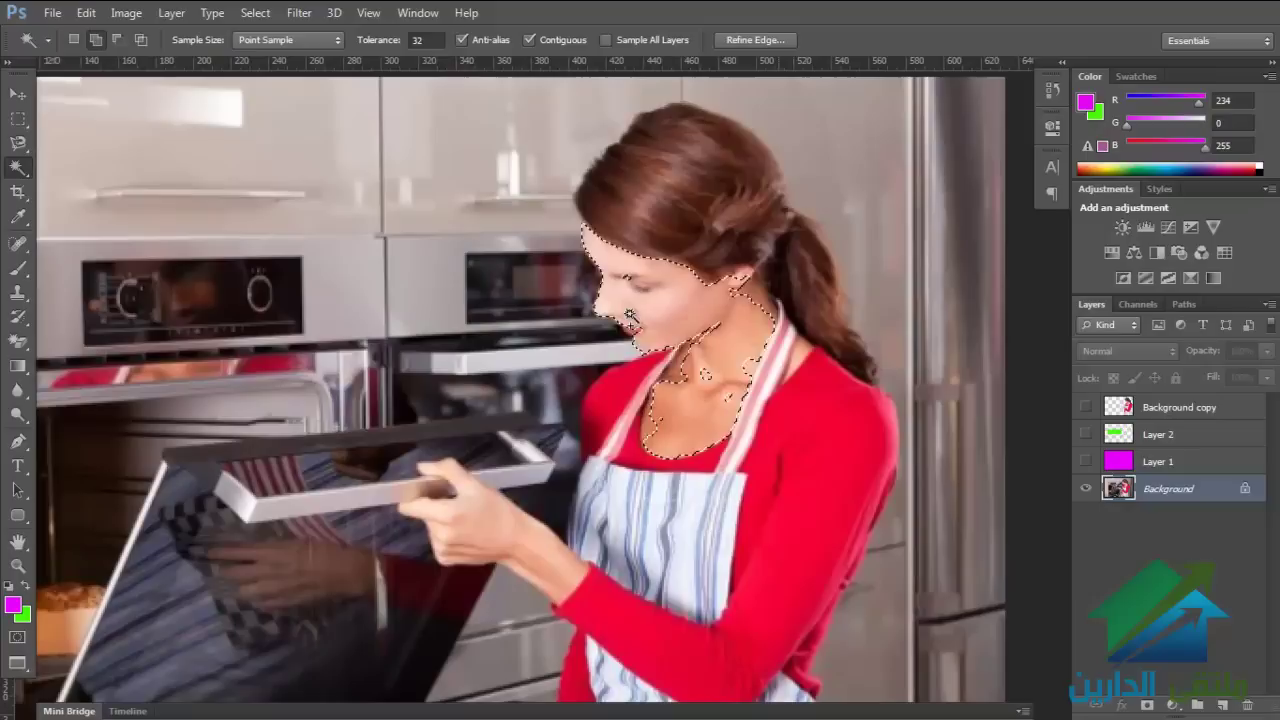
{"action": "left_click", "coordinate": [722, 372], "text": "shift"}
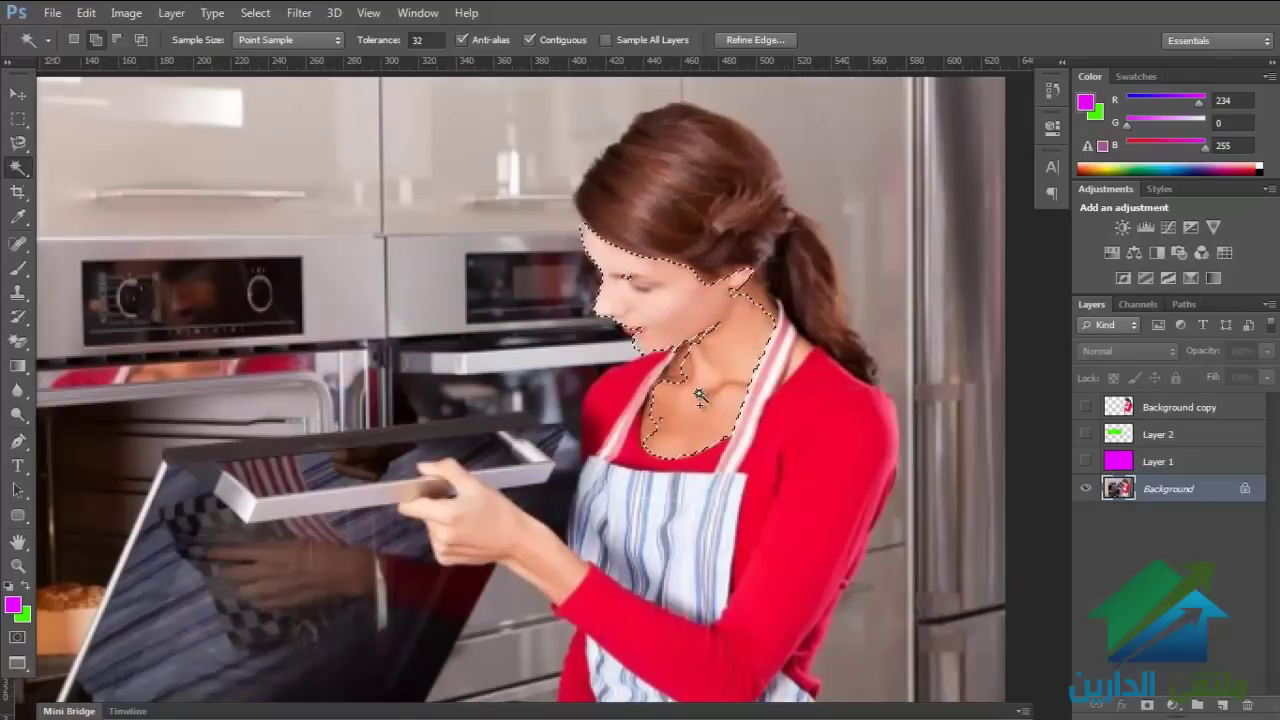
{"action": "left_click_drag", "start_coordinate": [724, 375], "coordinate": [678, 335]}
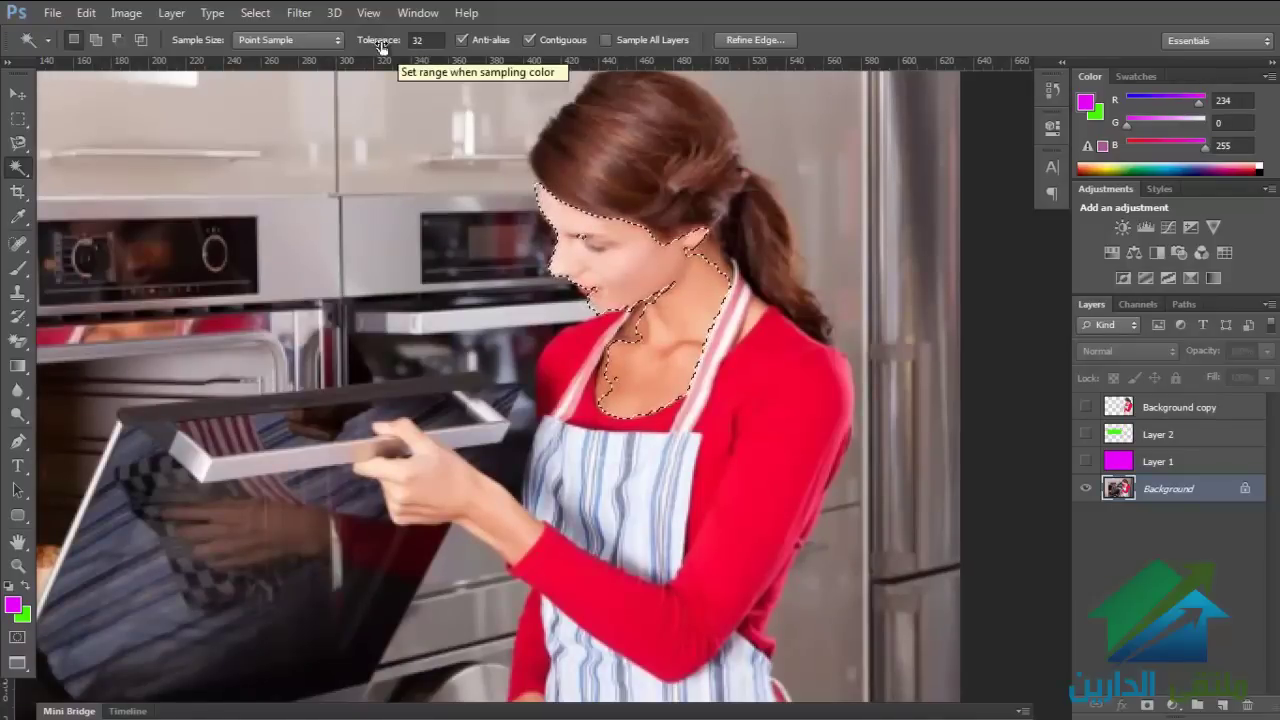
Step: Try Magic Wand tolerances 0, 61 and 141, selecting the red sleeve and shoulder
{"action": "left_click_drag", "start_coordinate": [381, 47], "coordinate": [445, 48]}
{"action": "type", "text": "0"}
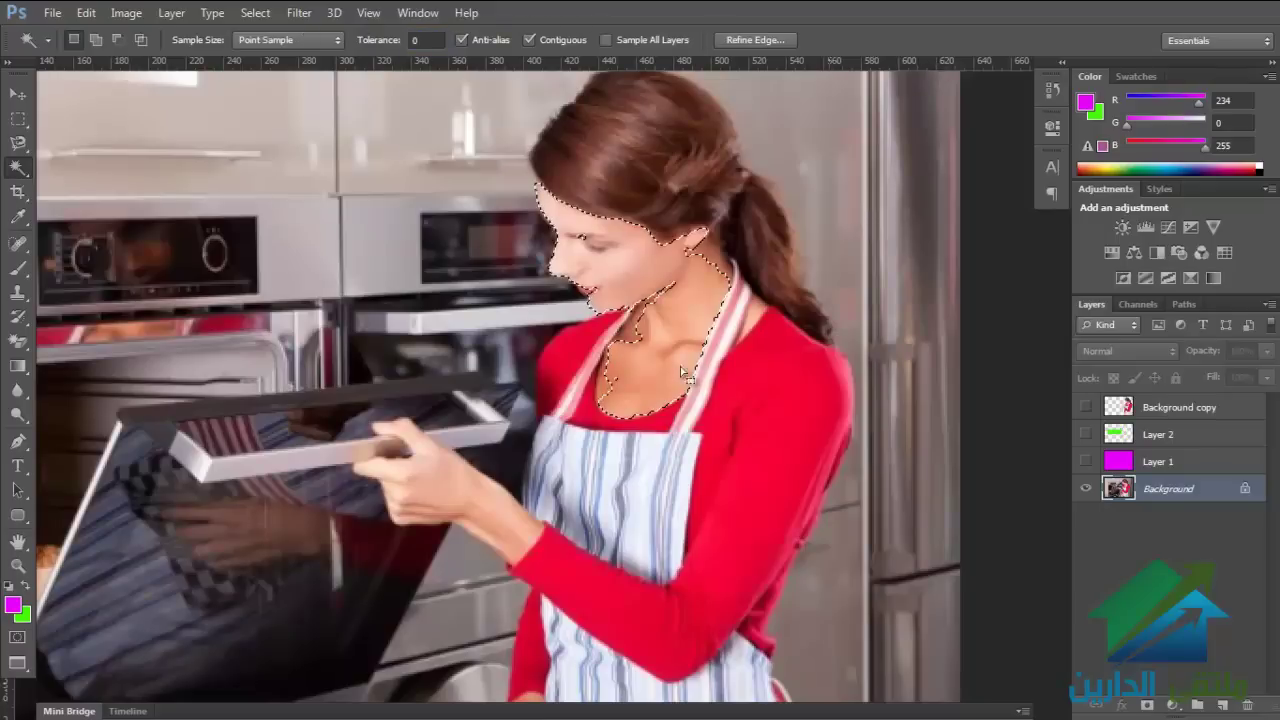
{"action": "left_click", "coordinate": [741, 463]}
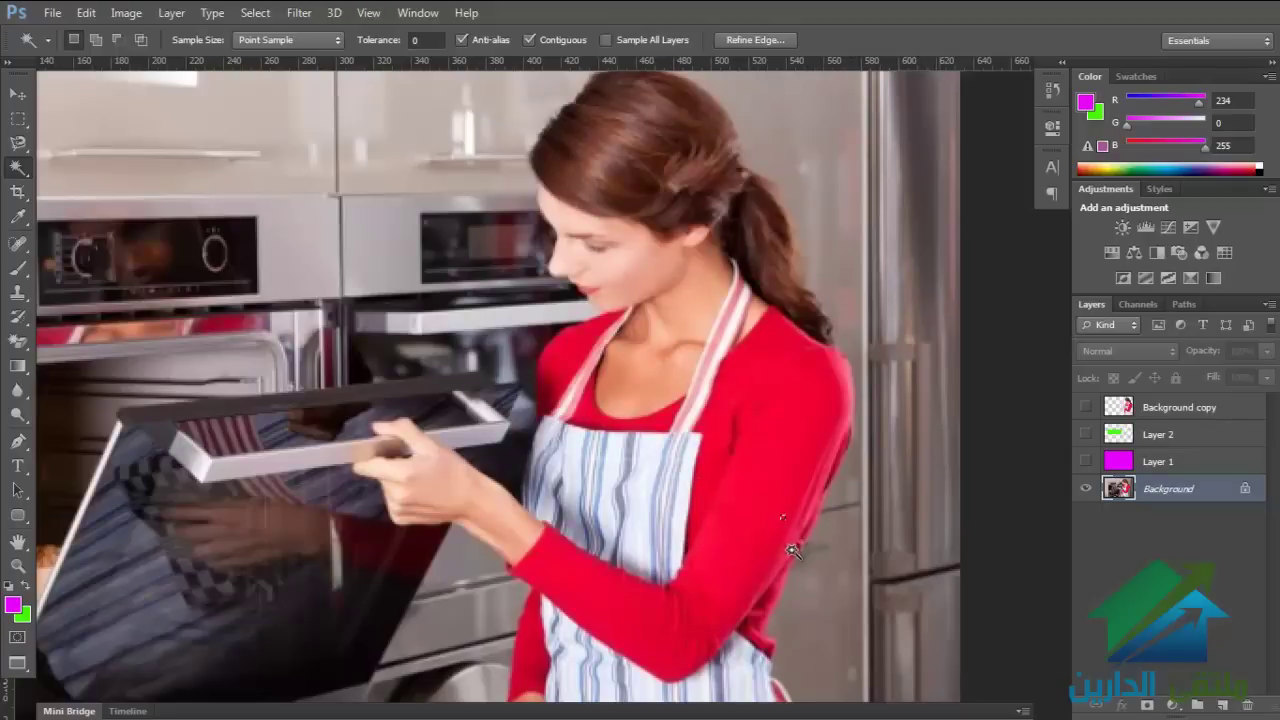
{"action": "left_click_drag", "start_coordinate": [798, 605], "coordinate": [822, 621]}
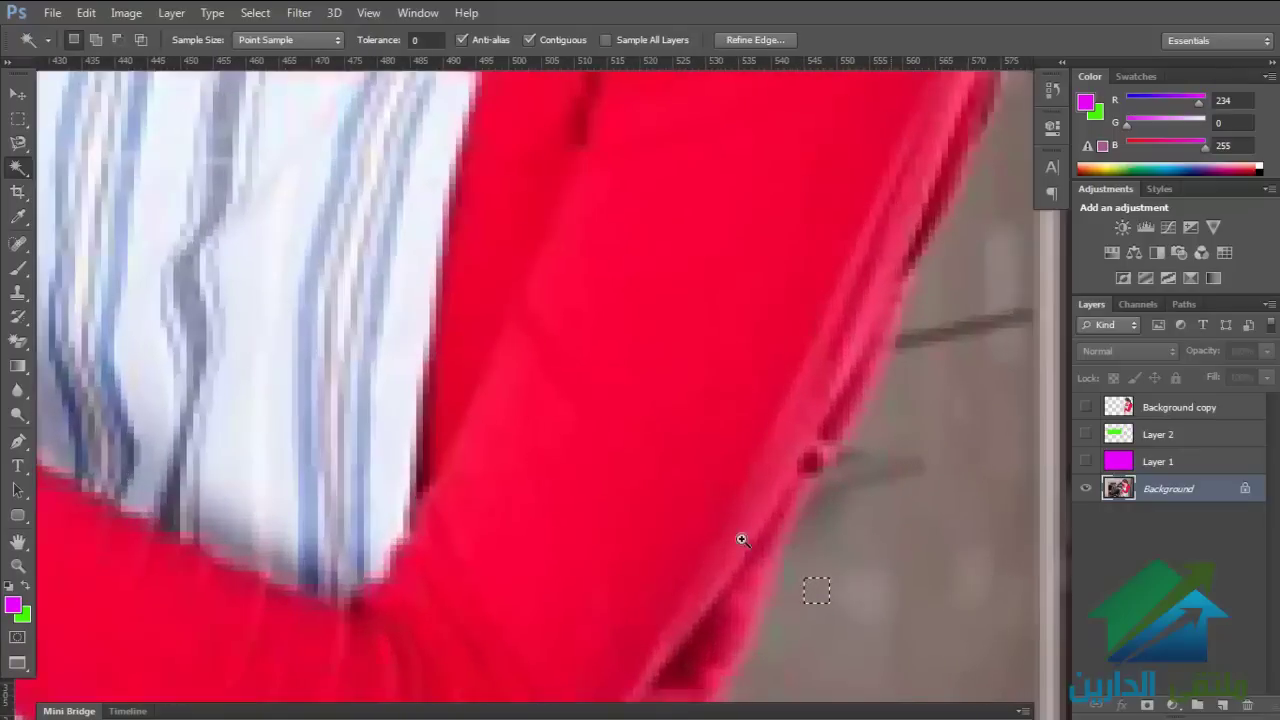
{"action": "scroll", "coordinate": [738, 505], "scroll_direction": "down", "scroll_amount": 4}
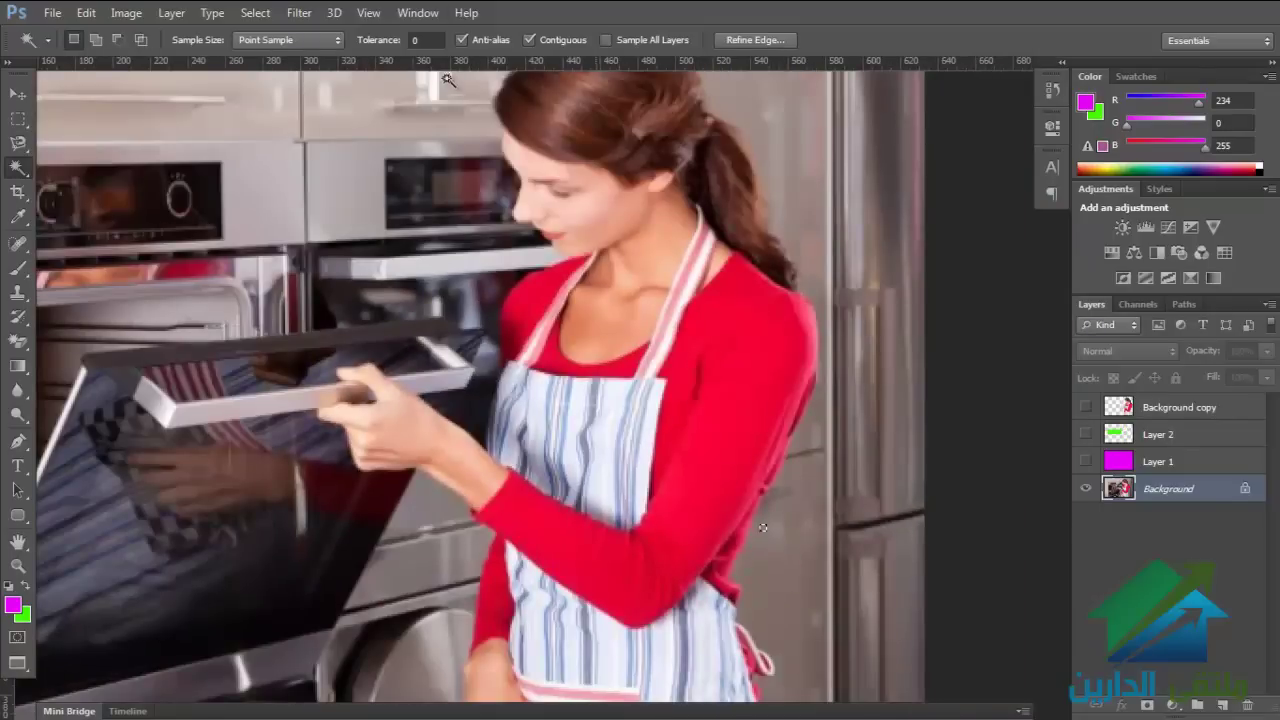
{"action": "left_click_drag", "start_coordinate": [438, 50], "coordinate": [437, 52]}
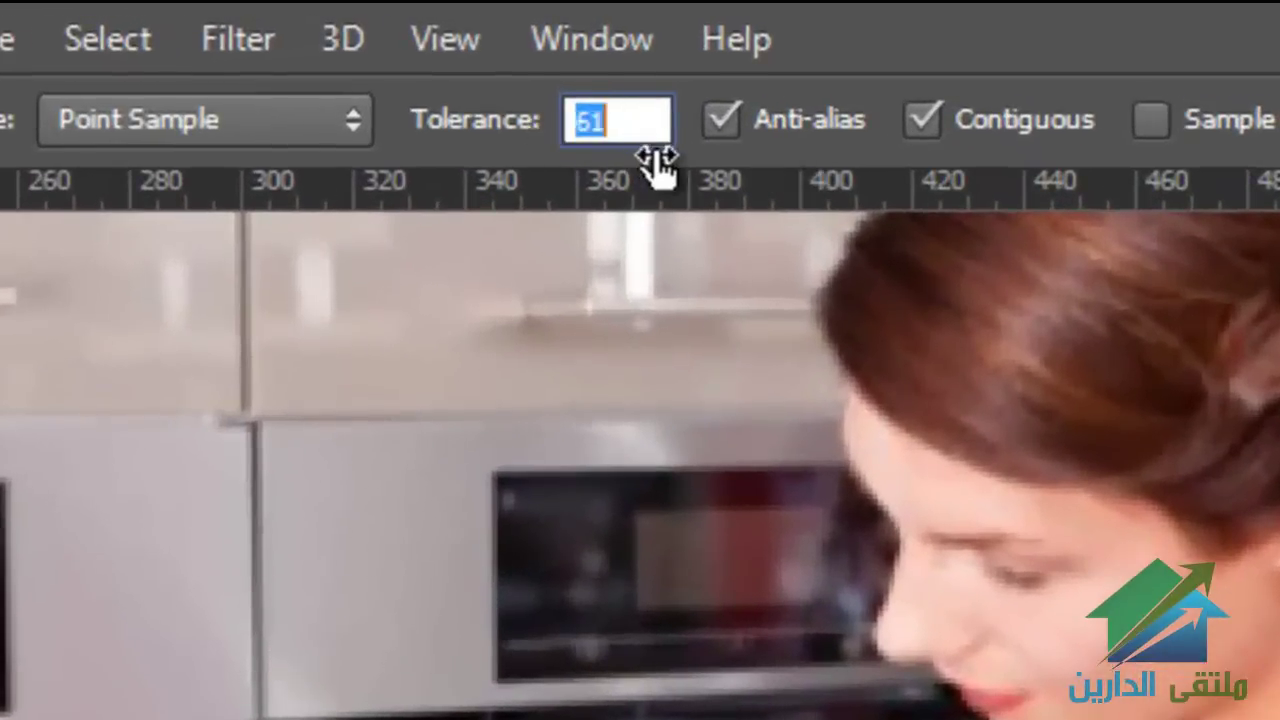
{"action": "mouse_move", "coordinate": [657, 148]}
{"action": "left_mouse_down"}
{"action": "mouse_move", "coordinate": [745, 166]}
{"action": "mouse_move", "coordinate": [851, 164]}
{"action": "left_mouse_up"}
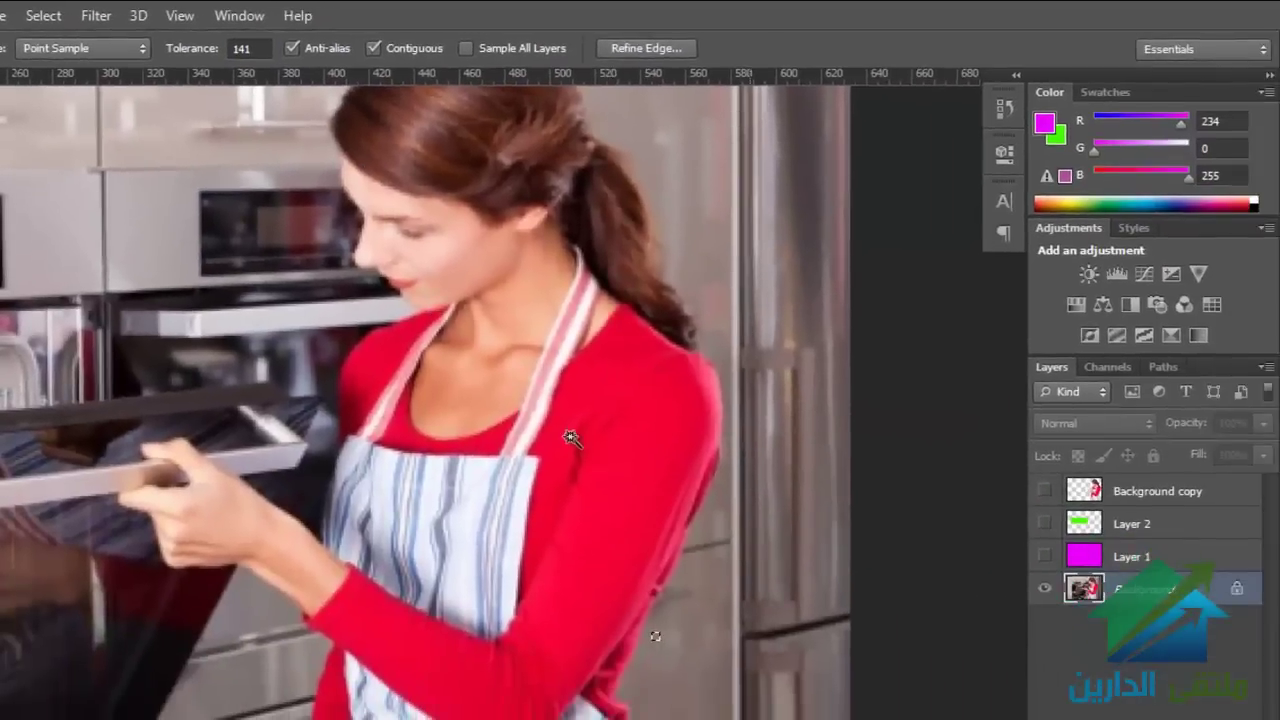
{"action": "left_click", "coordinate": [570, 438]}
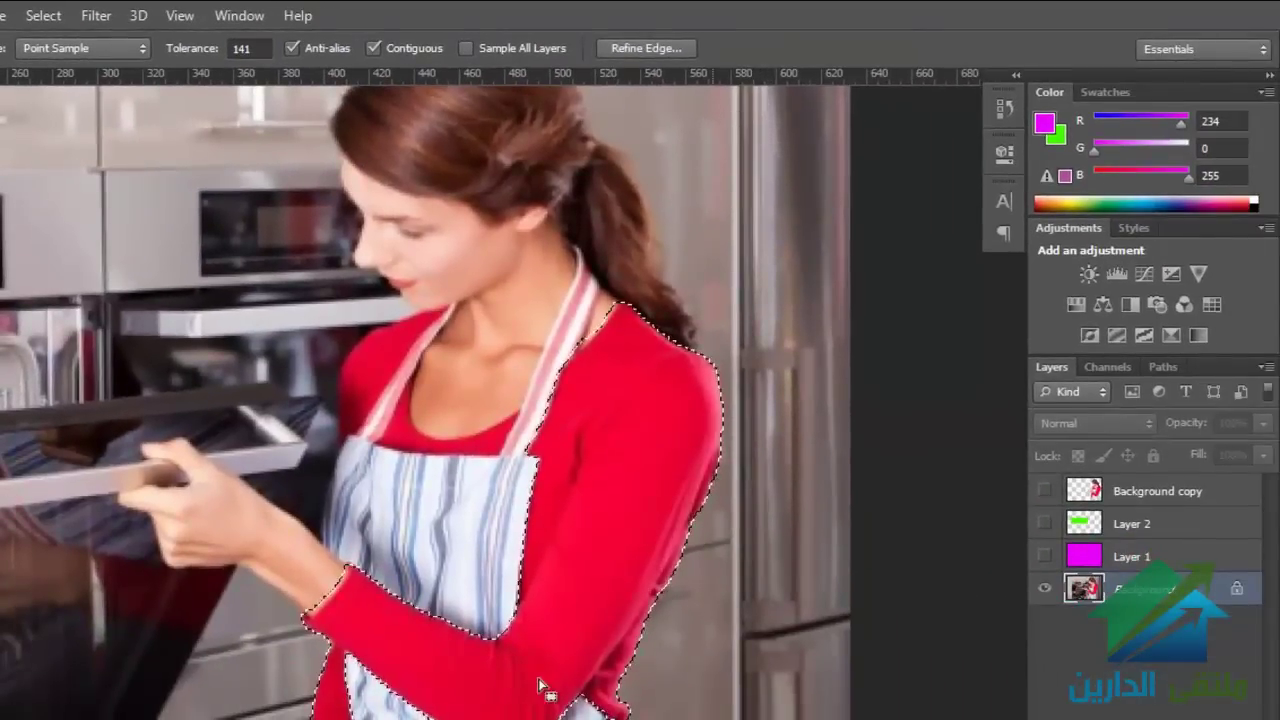
Step: Extend the tolerance-141 selection over a larger area, zoom out to the whole image, and deselect
{"action": "left_click_drag", "start_coordinate": [573, 598], "coordinate": [636, 538]}
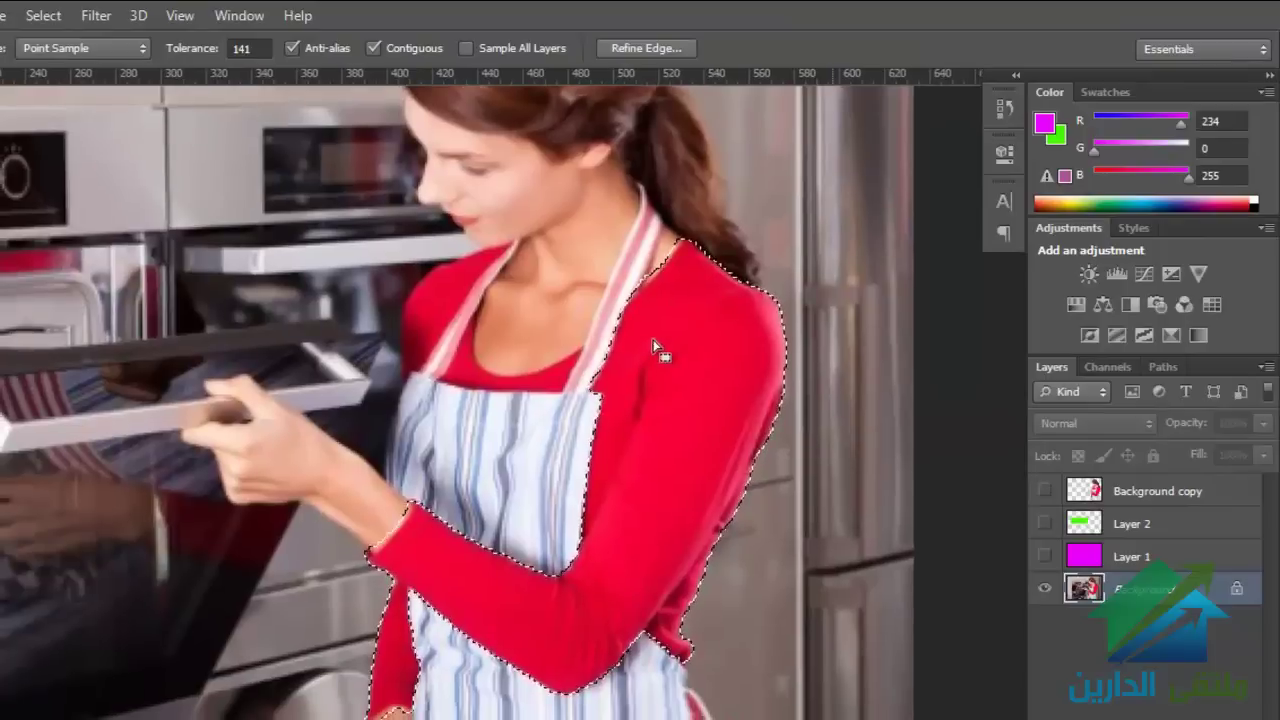
{"action": "left_click", "coordinate": [494, 573]}
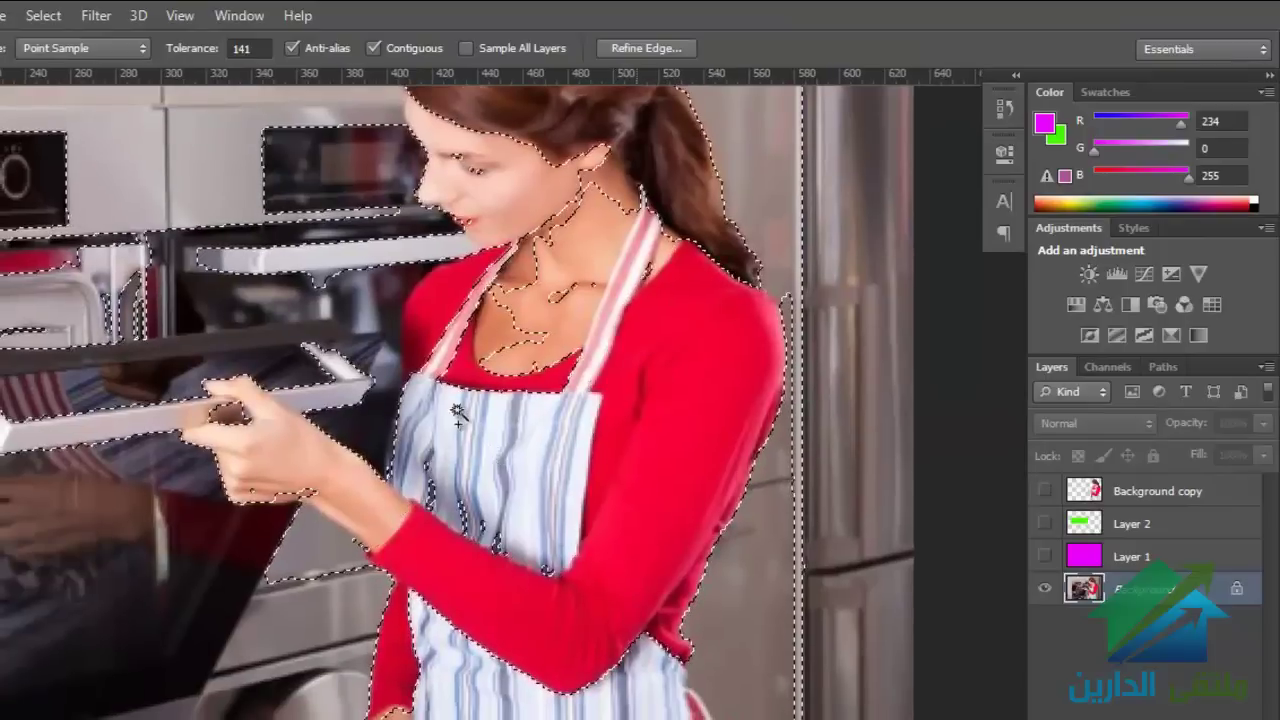
{"action": "left_click", "coordinate": [560, 486], "text": "ctrl+alt"}
{"action": "left_click", "coordinate": [560, 486], "text": "ctrl+alt"}
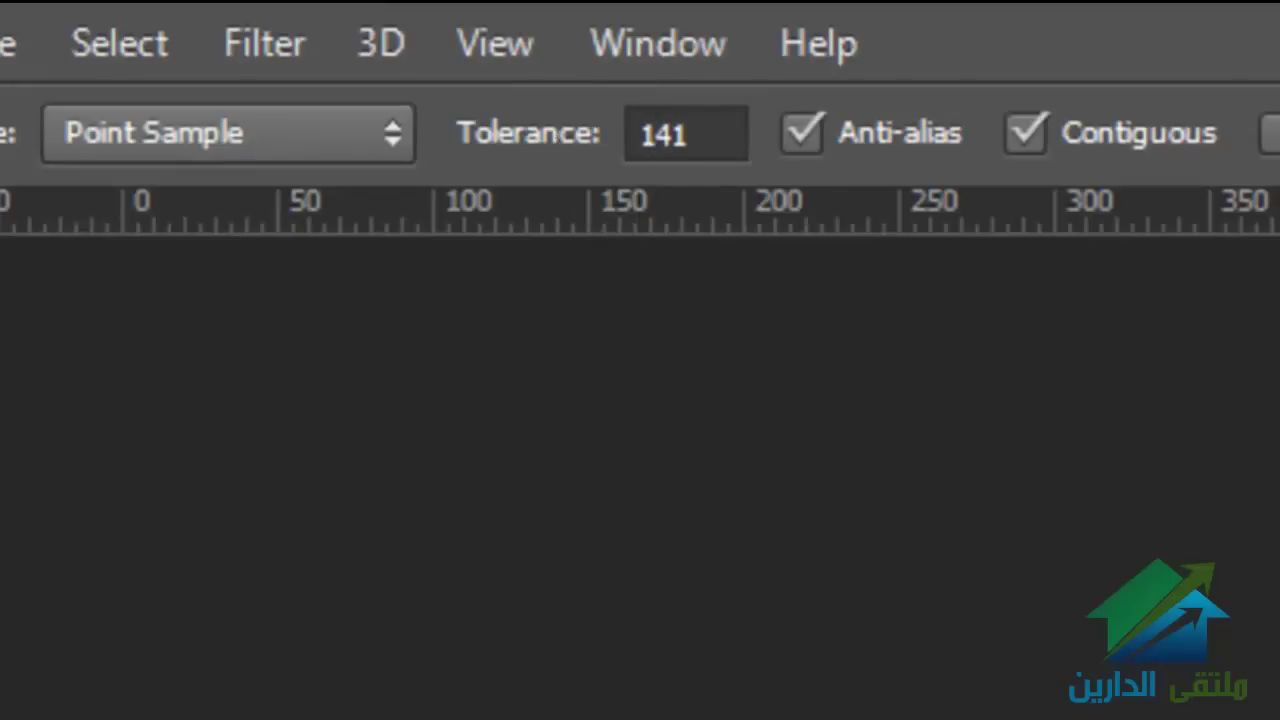
{"action": "scroll", "coordinate": [640, 450], "scroll_direction": "up", "scroll_amount": 3}
{"action": "scroll", "coordinate": [640, 450], "scroll_direction": "up", "scroll_amount": 2}
{"action": "scroll", "coordinate": [640, 450], "scroll_direction": "up", "scroll_amount": 1}
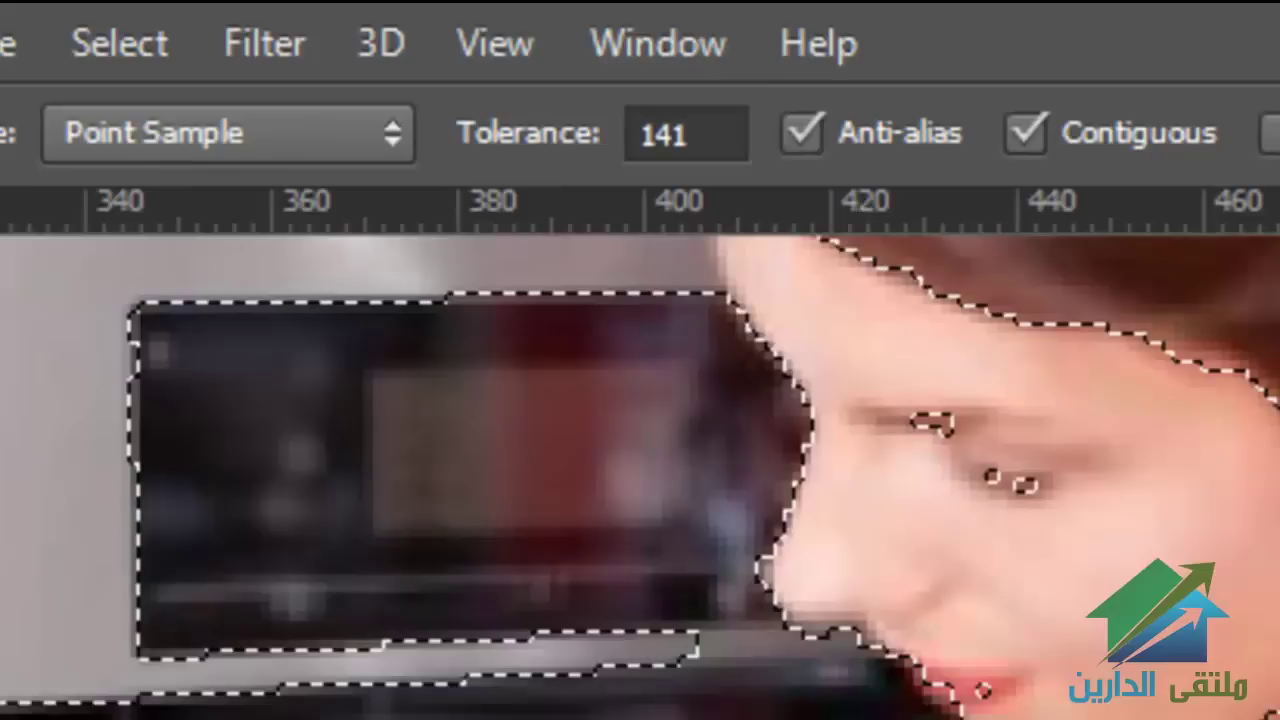
{"action": "scroll", "coordinate": [640, 450], "scroll_direction": "up", "scroll_amount": 1}
{"action": "key", "text": "ctrl+d"}
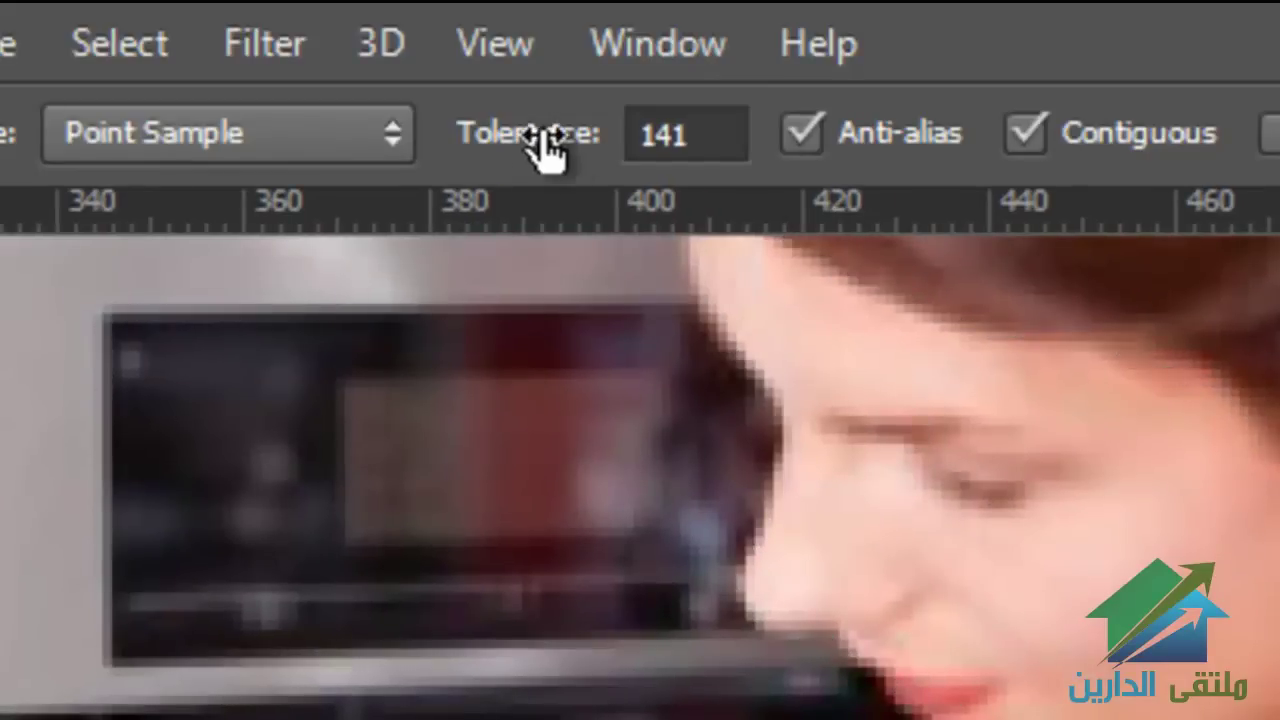
Step: Settle on tolerance 107 after trying 73 and 117, select shirt, hair and skin, then deselect
{"action": "left_click_drag", "start_coordinate": [543, 143], "coordinate": [365, 150]}
{"action": "key", "text": "Return"}
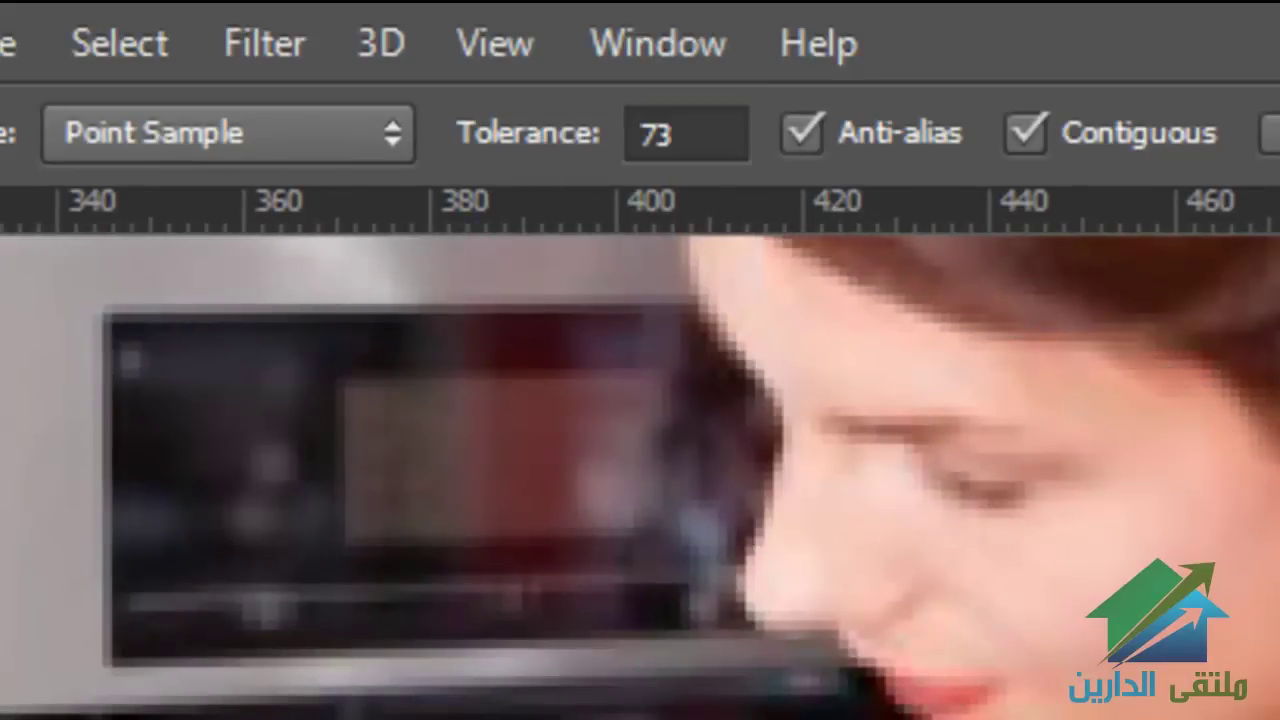
{"action": "mouse_move", "coordinate": [518, 145]}
{"action": "left_mouse_down"}
{"action": "mouse_move", "coordinate": [650, 165]}
{"action": "mouse_move", "coordinate": [514, 166]}
{"action": "mouse_move", "coordinate": [500, 149]}
{"action": "mouse_move", "coordinate": [635, 140]}
{"action": "mouse_move", "coordinate": [591, 120]}
{"action": "mouse_move", "coordinate": [577, 166]}
{"action": "mouse_move", "coordinate": [535, 155]}
{"action": "left_mouse_up"}
{"action": "mouse_move", "coordinate": [520, 160]}
{"action": "left_mouse_down"}
{"action": "mouse_move", "coordinate": [1094, 149]}
{"action": "mouse_move", "coordinate": [686, 189]}
{"action": "mouse_move", "coordinate": [109, 120]}
{"action": "mouse_move", "coordinate": [513, 197]}
{"action": "mouse_move", "coordinate": [509, 157]}
{"action": "mouse_move", "coordinate": [545, 160]}
{"action": "mouse_move", "coordinate": [429, 131]}
{"action": "left_mouse_up"}
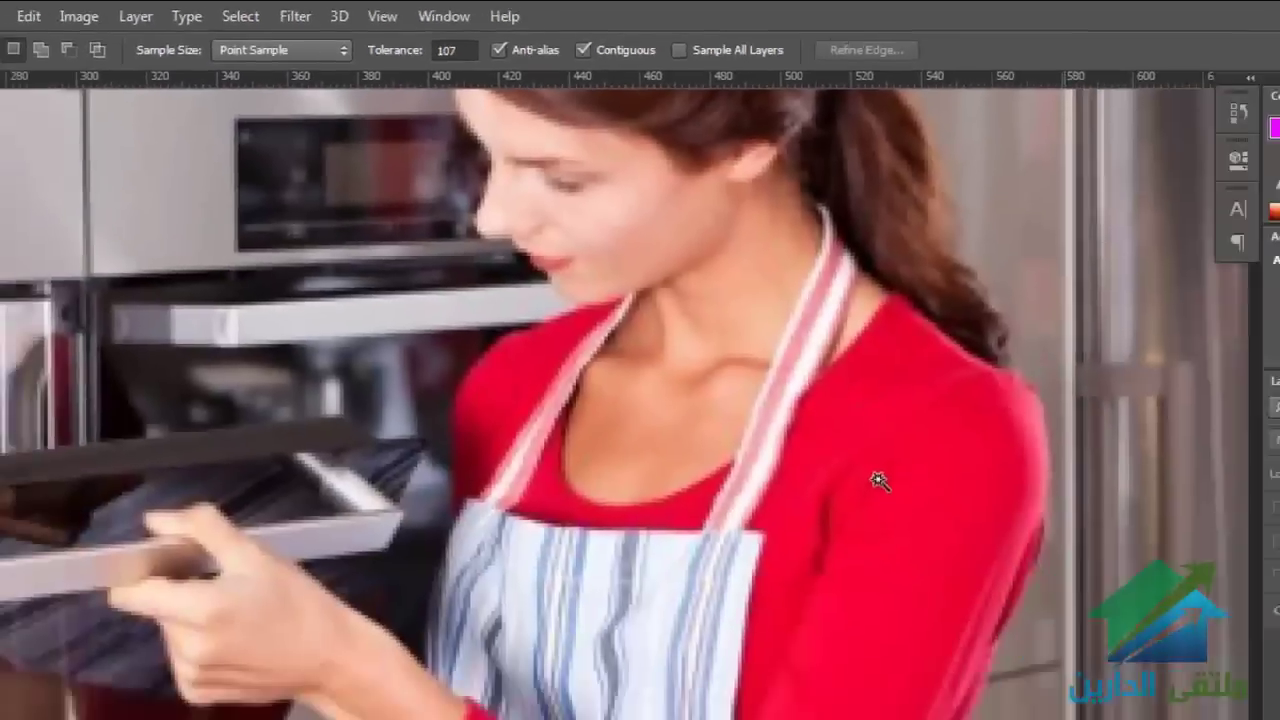
{"action": "left_click", "coordinate": [761, 397]}
{"action": "scroll", "coordinate": [673, 348], "scroll_direction": "left", "scroll_amount": 3}
{"action": "scroll", "coordinate": [673, 348], "scroll_direction": "down", "scroll_amount": 1}
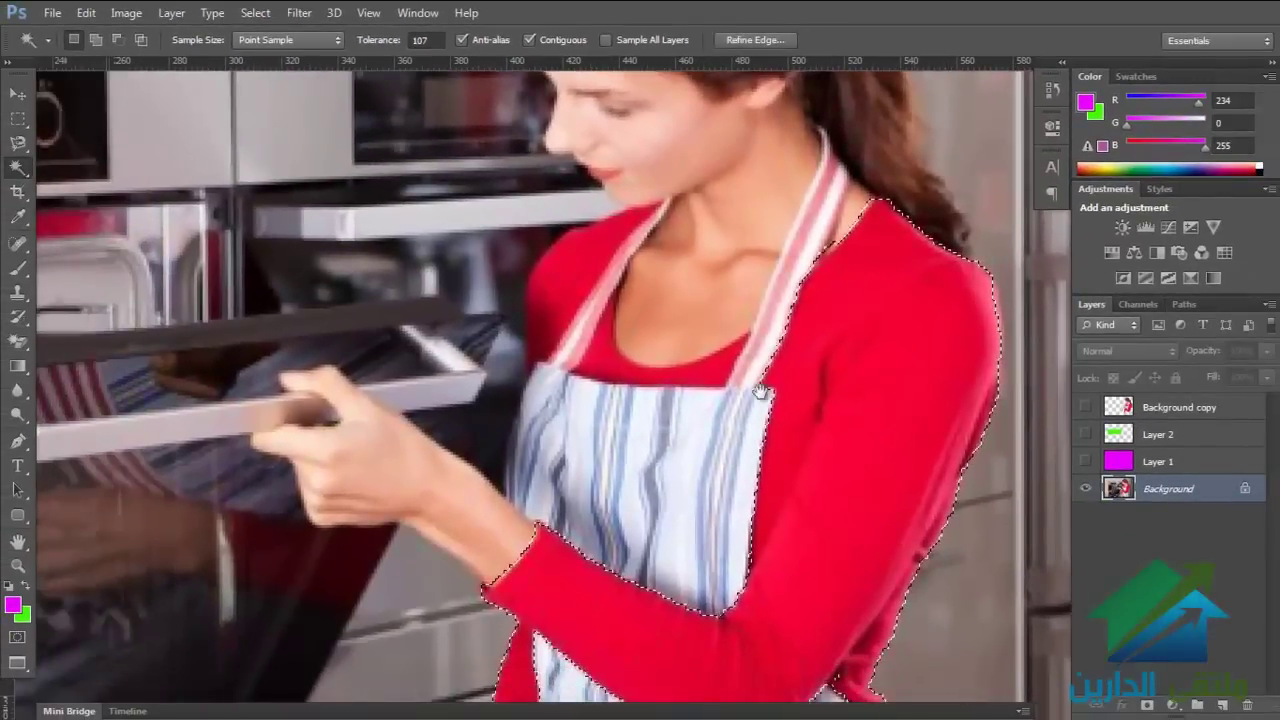
{"action": "left_click", "coordinate": [667, 298], "text": "shift"}
{"action": "key", "text": "ctrl+minus"}
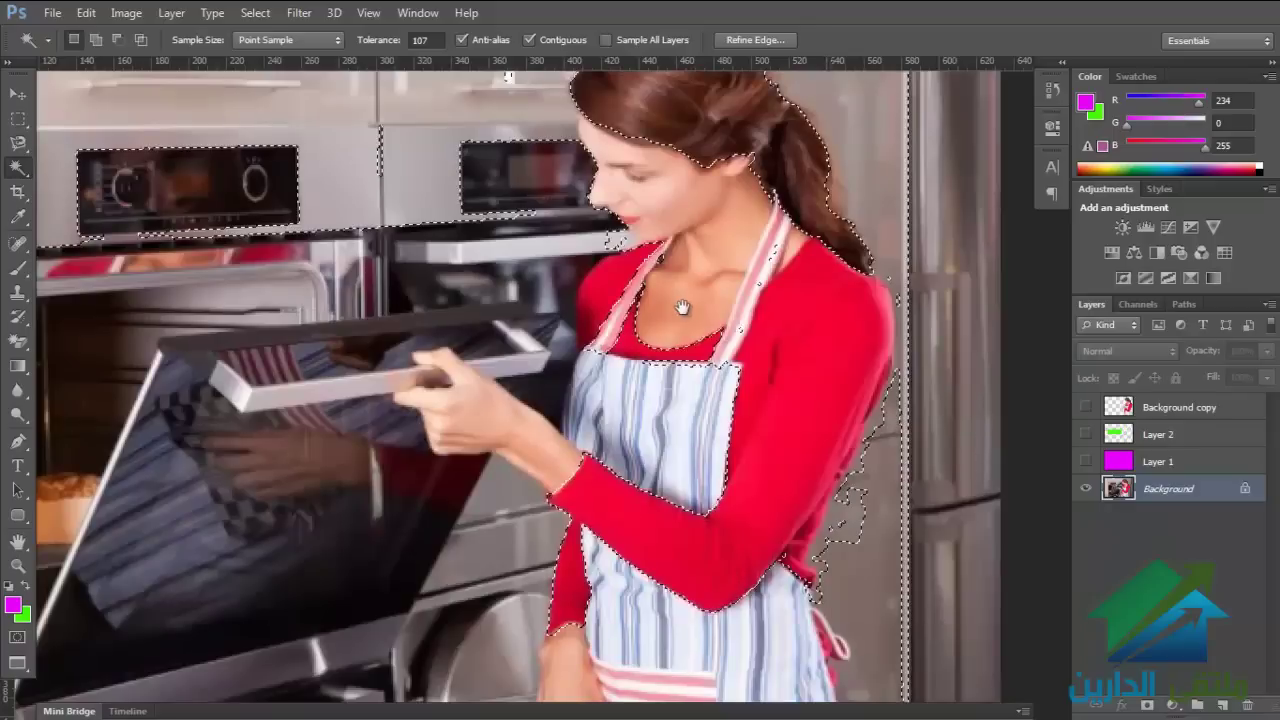
{"action": "left_click_drag", "start_coordinate": [674, 297], "coordinate": [705, 378]}
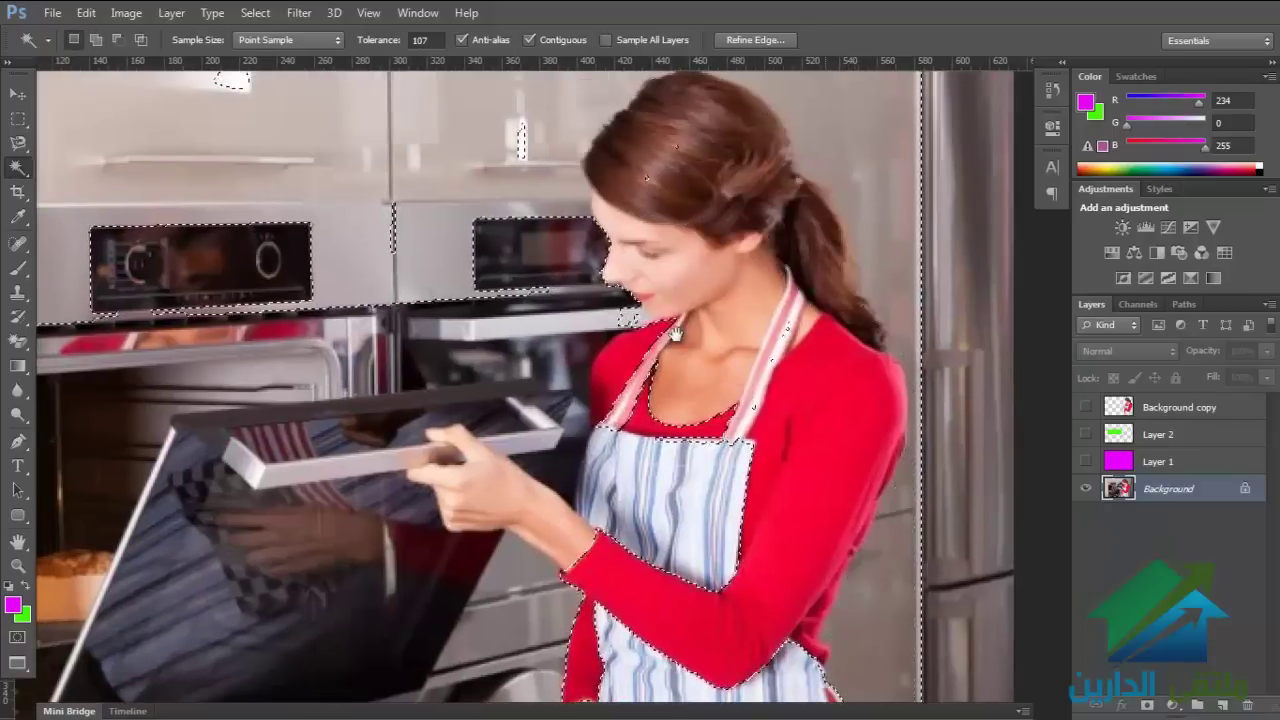
{"action": "mouse_move", "coordinate": [675, 335]}
{"action": "left_mouse_down"}
{"action": "mouse_move", "coordinate": [735, 388]}
{"action": "mouse_move", "coordinate": [609, 378]}
{"action": "left_mouse_up"}
{"action": "key", "text": "ctrl+d"}
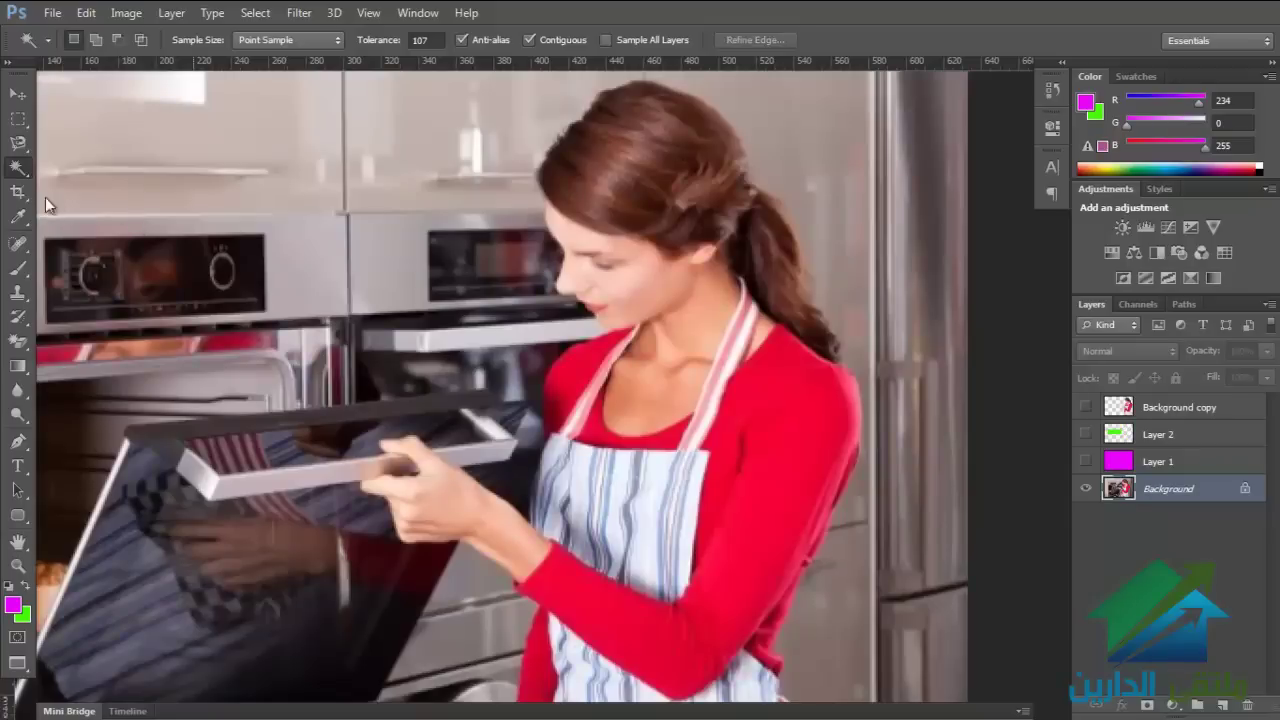
Step: Switch to the Quick Selection Tool and paint over the hair, red shirt, arm, apron and hand
{"action": "right_click", "coordinate": [14, 171]}
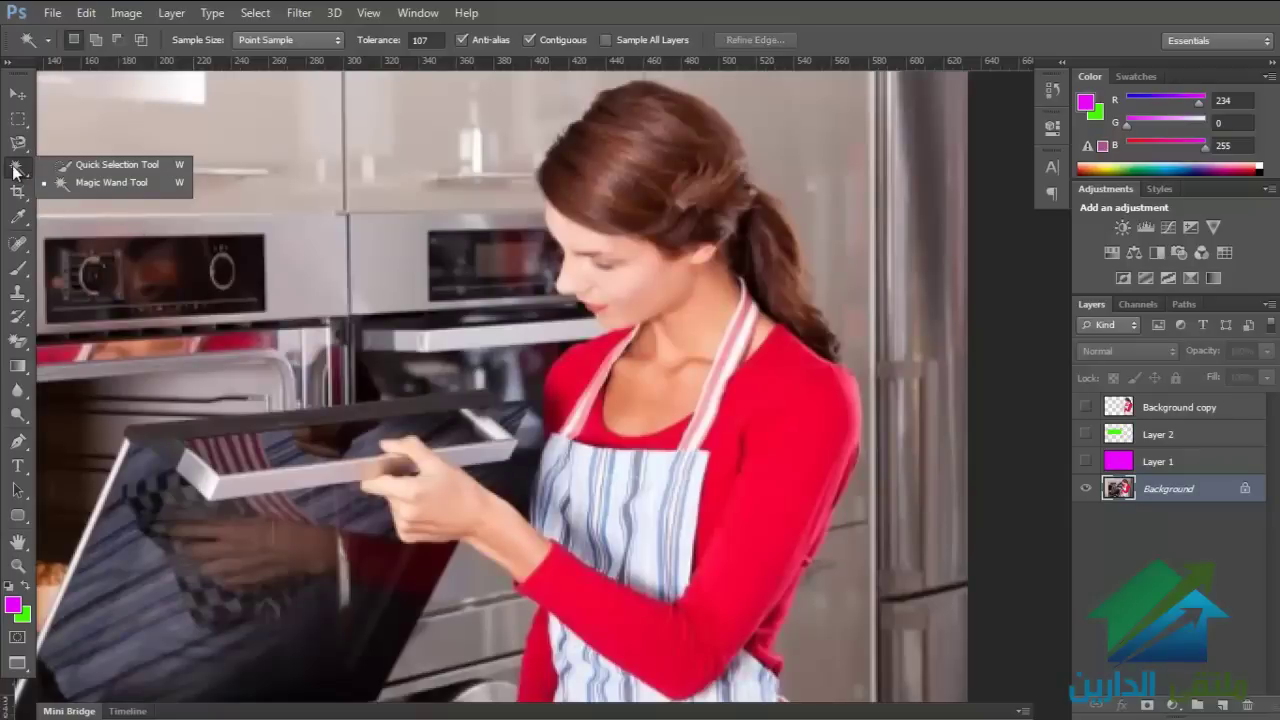
{"action": "left_click", "coordinate": [80, 165]}
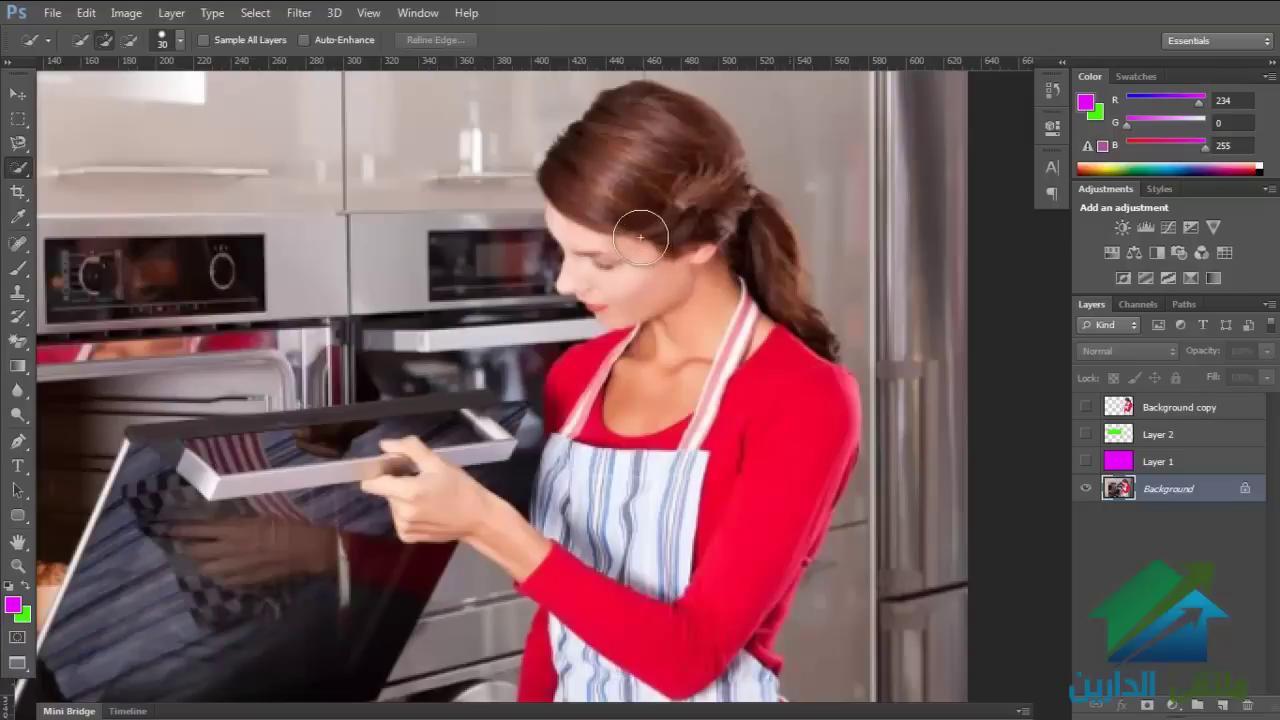
{"action": "left_click_drag", "start_coordinate": [624, 187], "coordinate": [633, 256]}
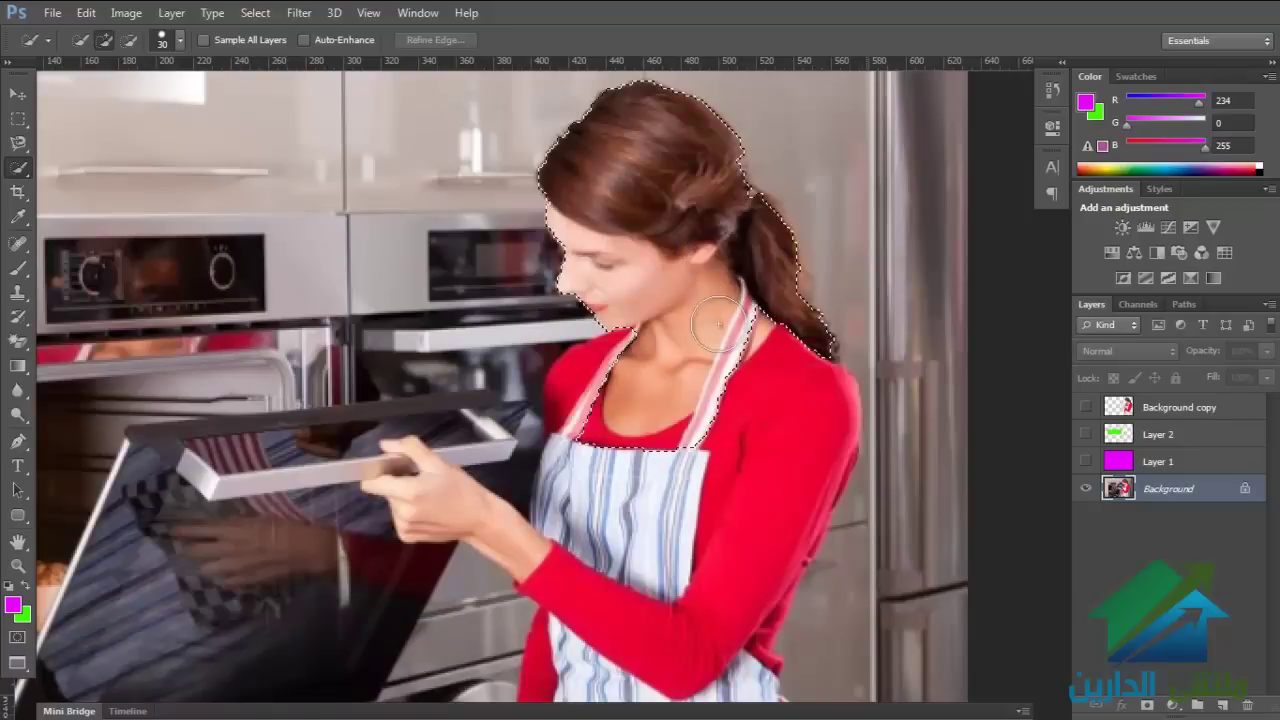
{"action": "left_click_drag", "start_coordinate": [719, 323], "coordinate": [755, 381]}
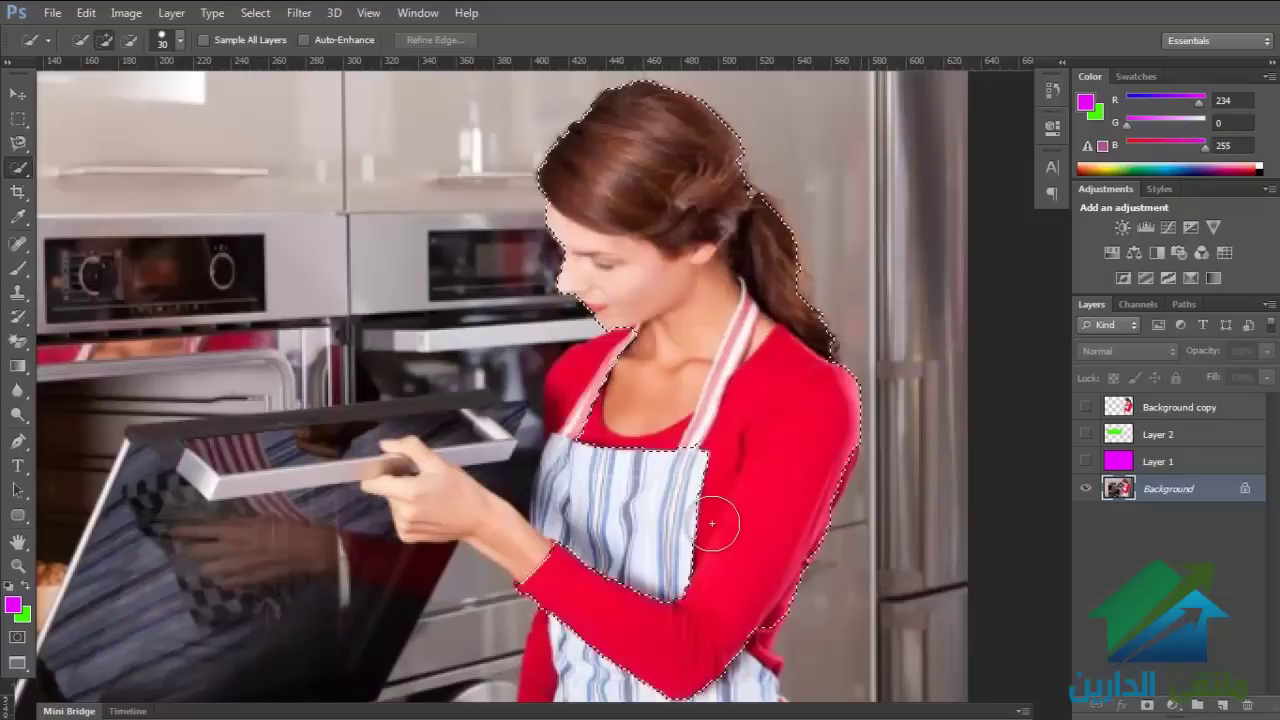
{"action": "mouse_move", "coordinate": [712, 523]}
{"action": "left_mouse_down"}
{"action": "mouse_move", "coordinate": [680, 548]}
{"action": "mouse_move", "coordinate": [595, 530]}
{"action": "mouse_move", "coordinate": [575, 465]}
{"action": "mouse_move", "coordinate": [585, 410]}
{"action": "left_mouse_up"}
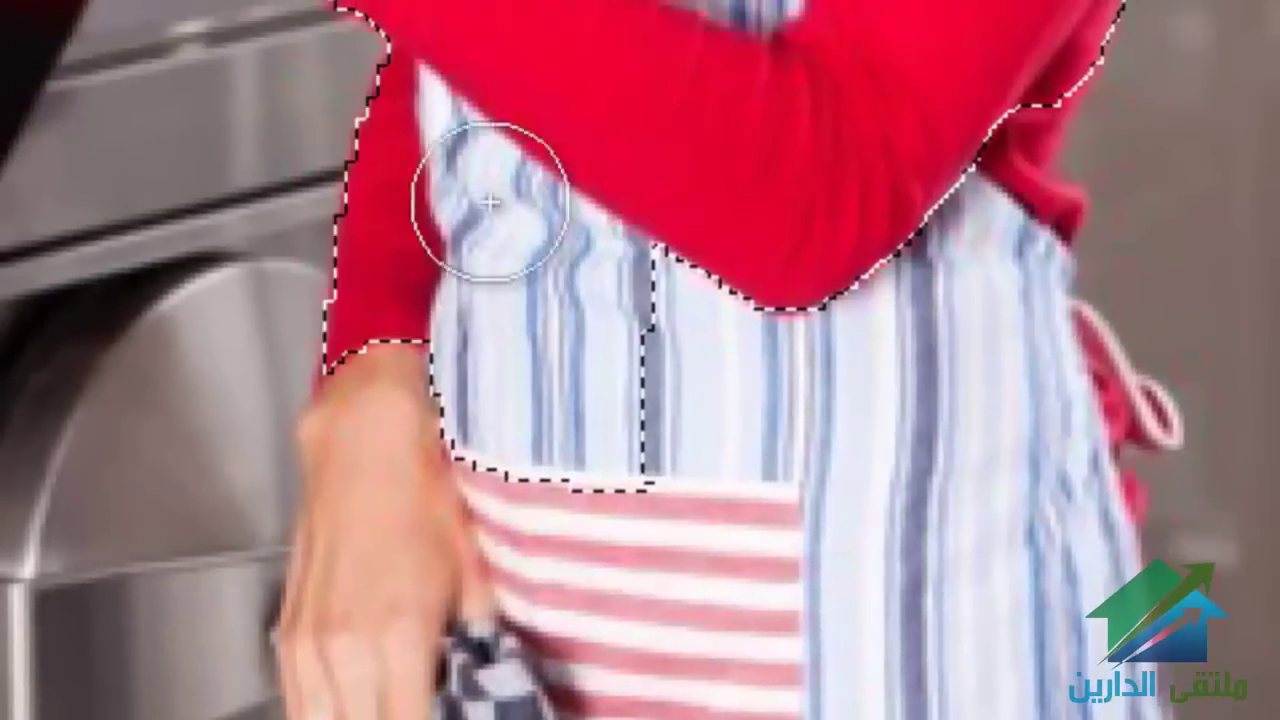
{"action": "mouse_move", "coordinate": [441, 427]}
{"action": "left_mouse_down"}
{"action": "mouse_move", "coordinate": [494, 586]}
{"action": "mouse_move", "coordinate": [677, 634]}
{"action": "mouse_move", "coordinate": [980, 646]}
{"action": "mouse_move", "coordinate": [1024, 682]}
{"action": "left_mouse_up"}
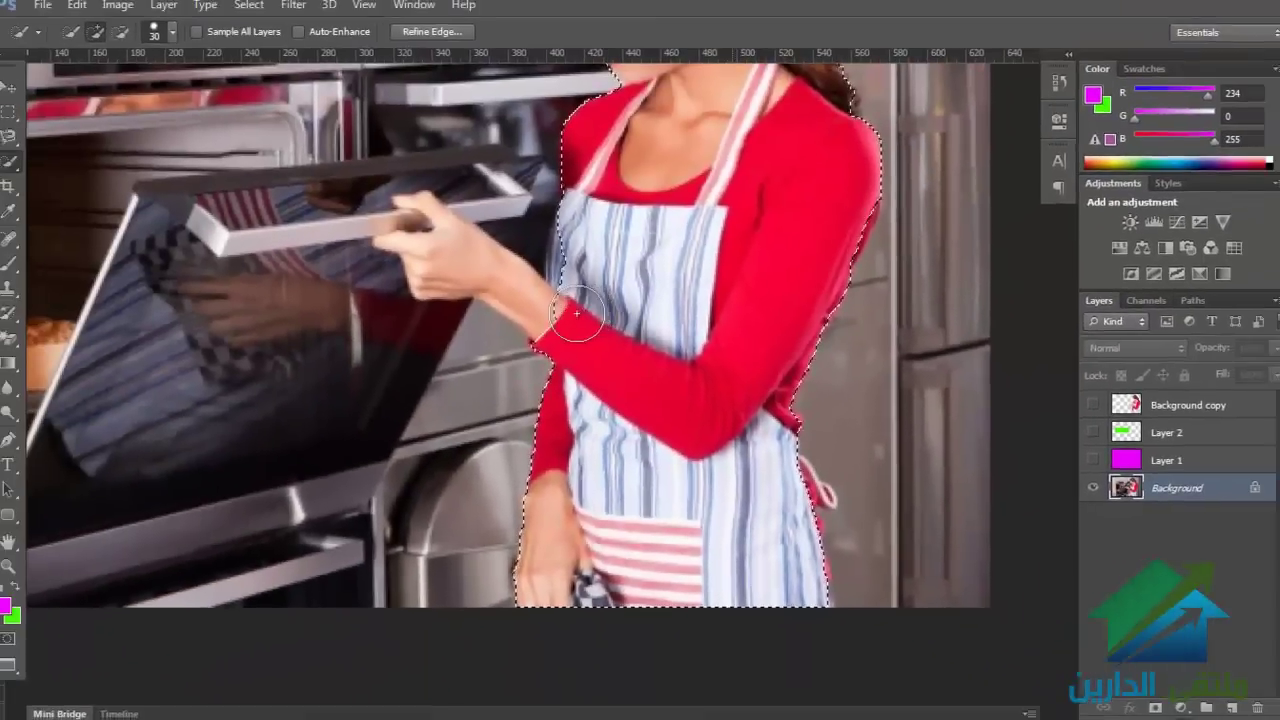
{"action": "mouse_move", "coordinate": [585, 300]}
{"action": "left_mouse_down"}
{"action": "mouse_move", "coordinate": [480, 329]}
{"action": "mouse_move", "coordinate": [498, 380]}
{"action": "mouse_move", "coordinate": [524, 388]}
{"action": "left_mouse_up"}
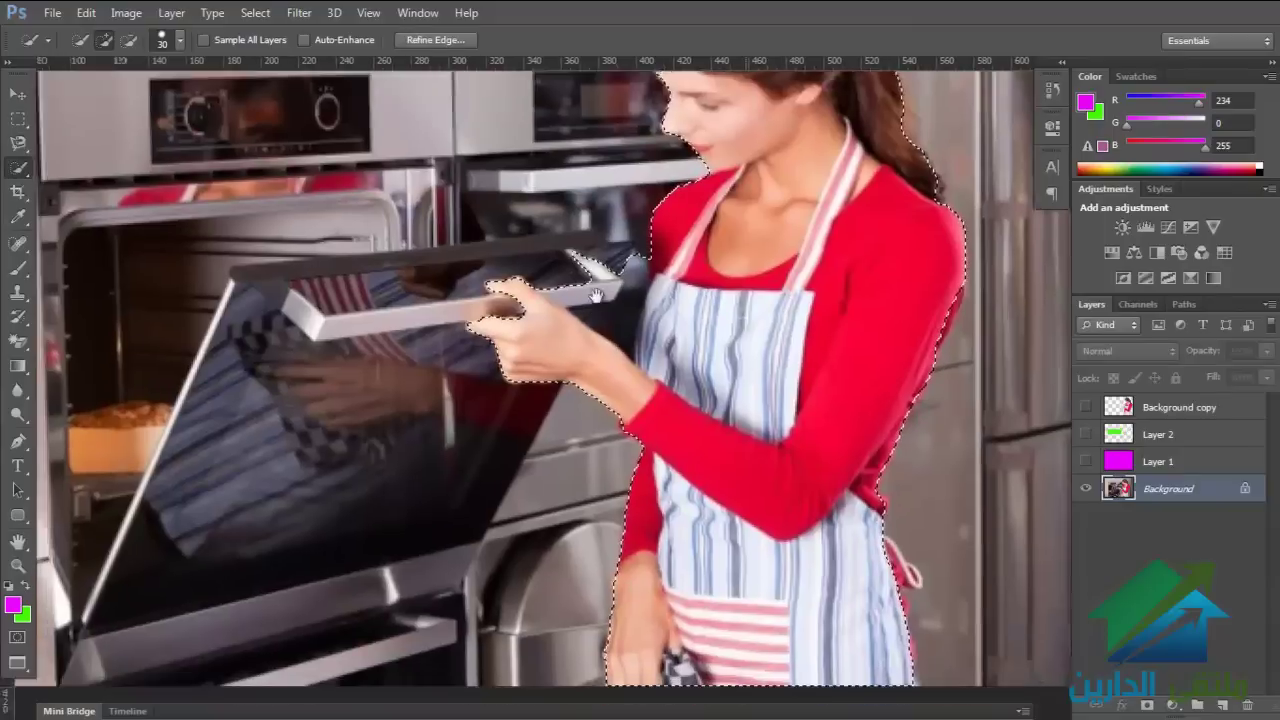
{"action": "left_click_drag", "start_coordinate": [580, 312], "coordinate": [606, 238]}
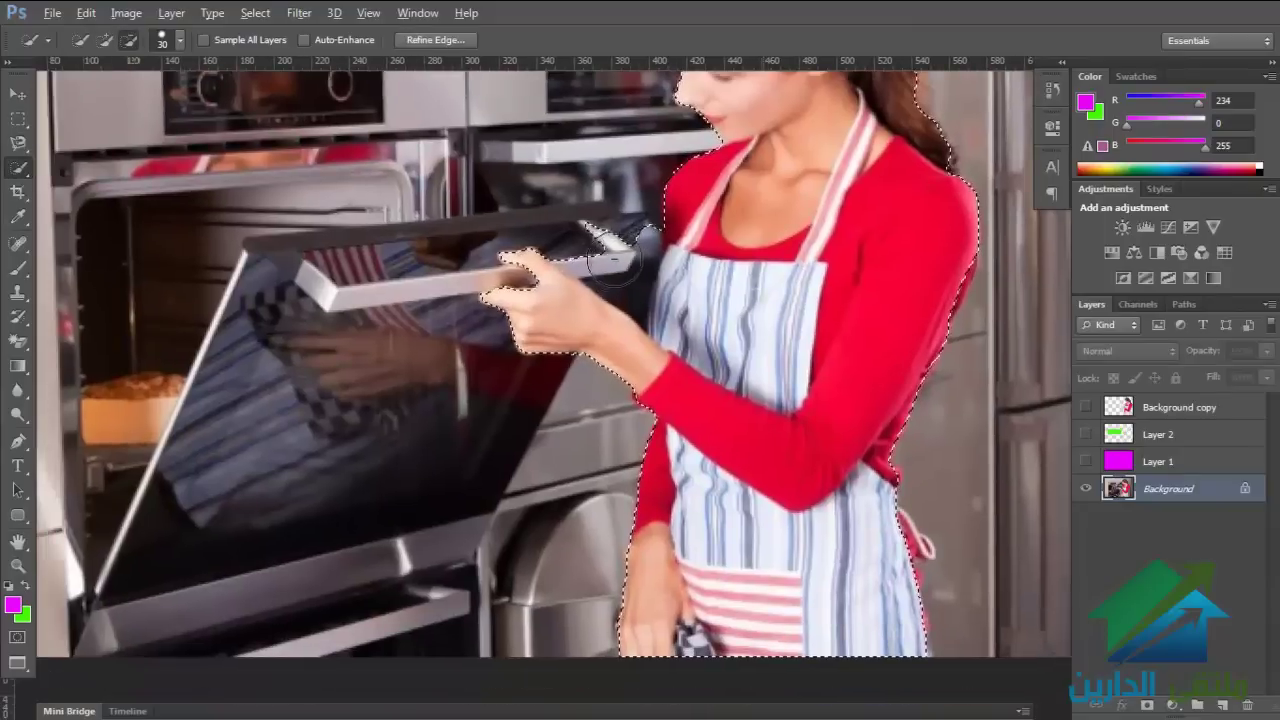
{"action": "left_click_drag", "start_coordinate": [586, 296], "coordinate": [612, 351]}
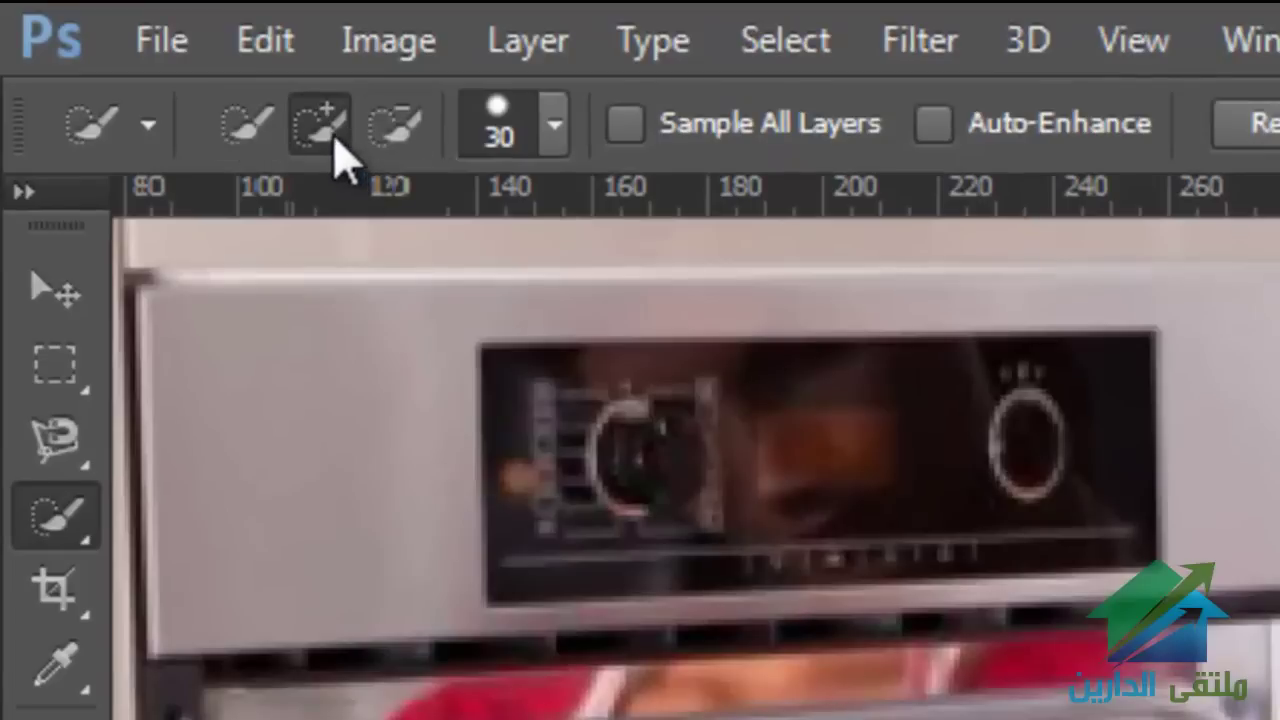
Step: Switch to New selection, deselect, and repaint the woman's red shirt
{"action": "left_click", "coordinate": [250, 128]}
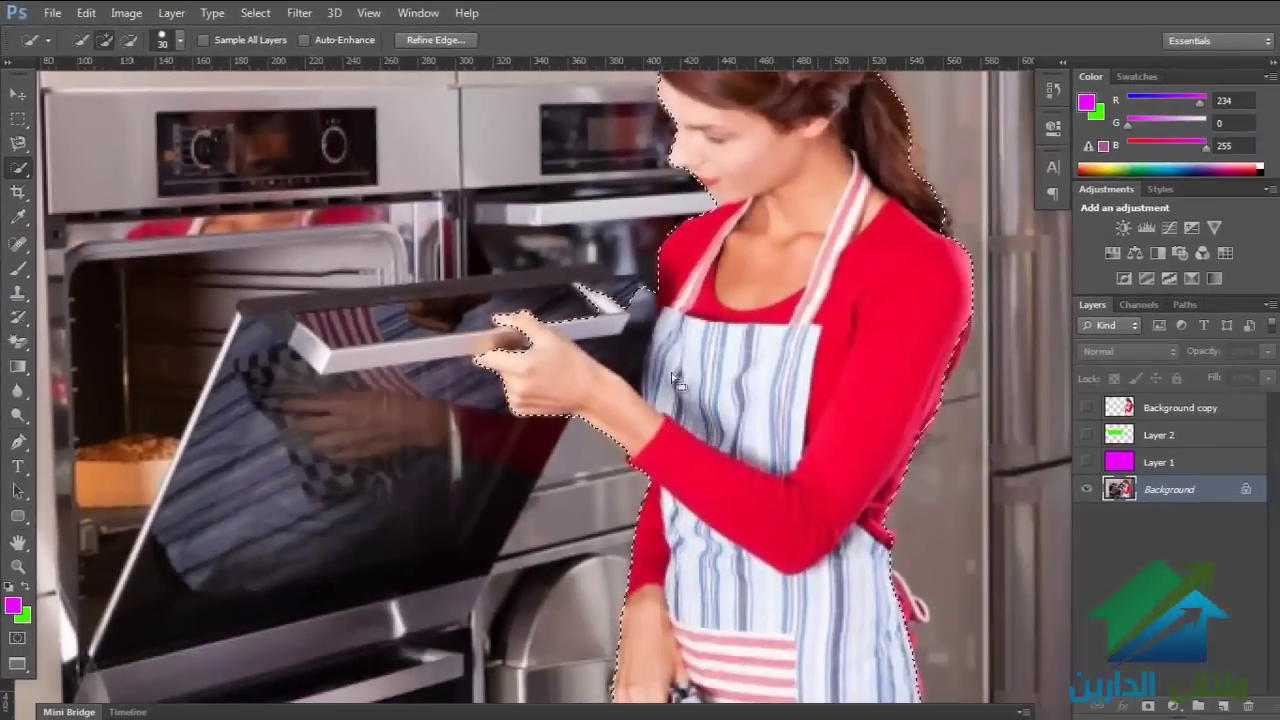
{"action": "key", "text": "ctrl+d"}
{"action": "mouse_move", "coordinate": [675, 268]}
{"action": "left_mouse_down"}
{"action": "mouse_move", "coordinate": [791, 405]}
{"action": "mouse_move", "coordinate": [857, 283]}
{"action": "mouse_move", "coordinate": [766, 149]}
{"action": "left_mouse_up"}
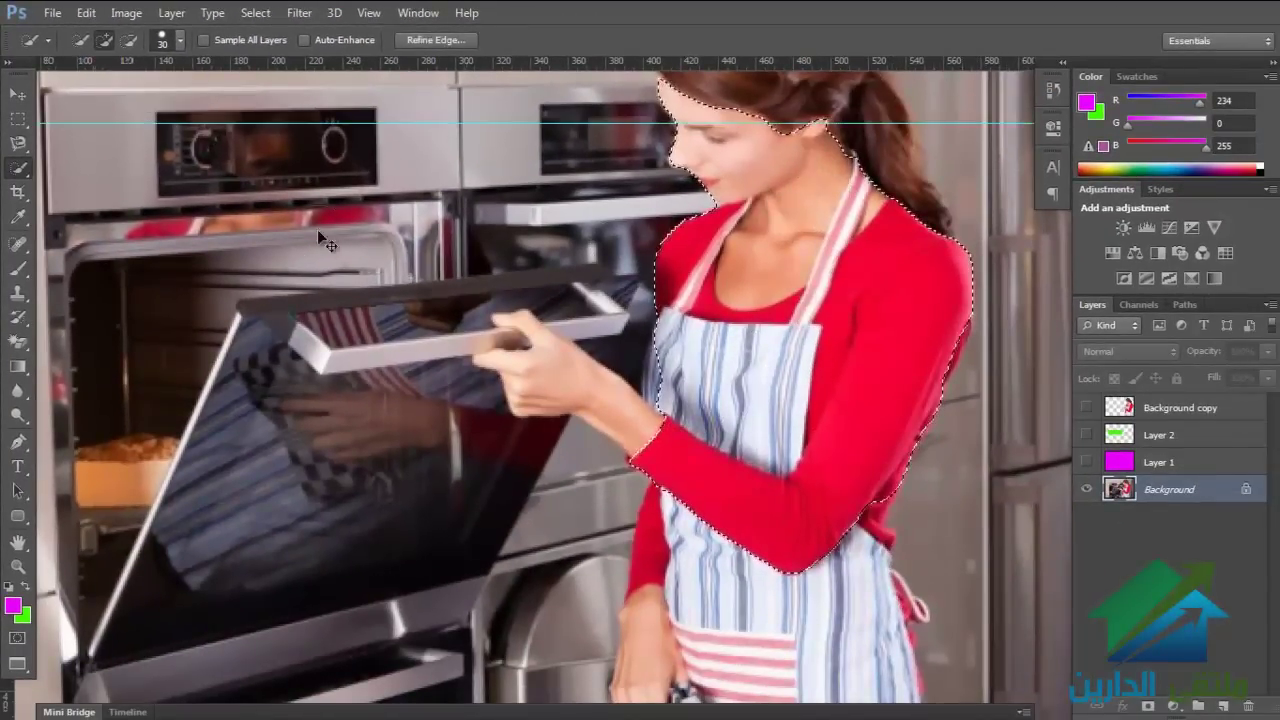
Step: Set Quick Selection to Add and paint in the woman's face, jaw and top of her hair
{"action": "left_click", "coordinate": [81, 40]}
{"action": "left_click", "coordinate": [105, 40]}
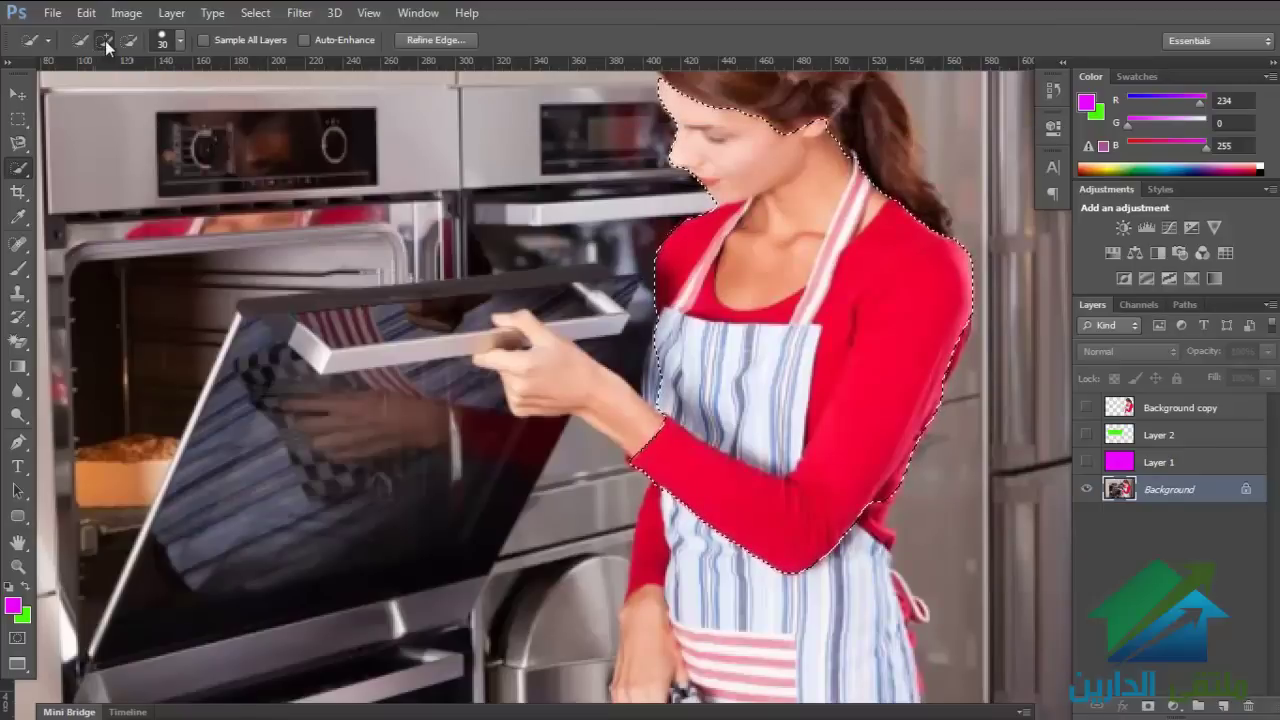
{"action": "left_click_drag", "start_coordinate": [920, 340], "coordinate": [865, 450]}
{"action": "left_click_drag", "start_coordinate": [680, 325], "coordinate": [663, 265]}
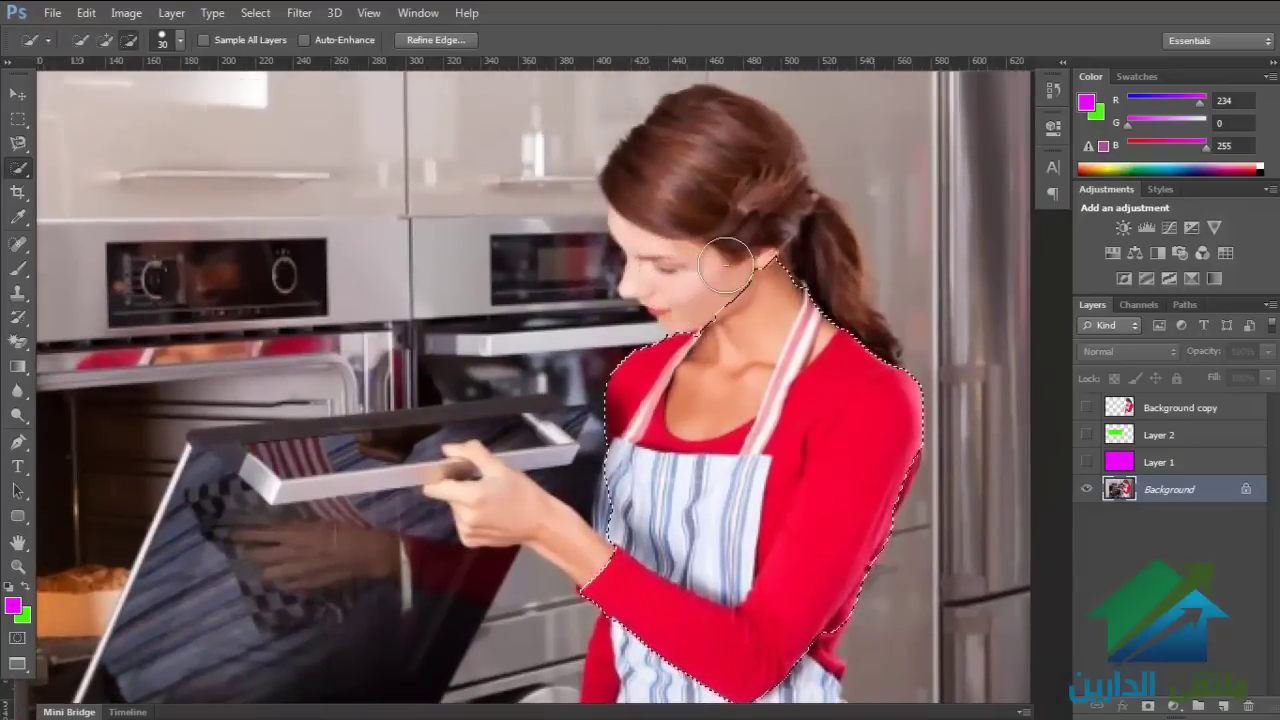
{"action": "mouse_move", "coordinate": [700, 285]}
{"action": "left_mouse_down"}
{"action": "mouse_move", "coordinate": [735, 305]}
{"action": "mouse_move", "coordinate": [668, 275]}
{"action": "left_mouse_up"}
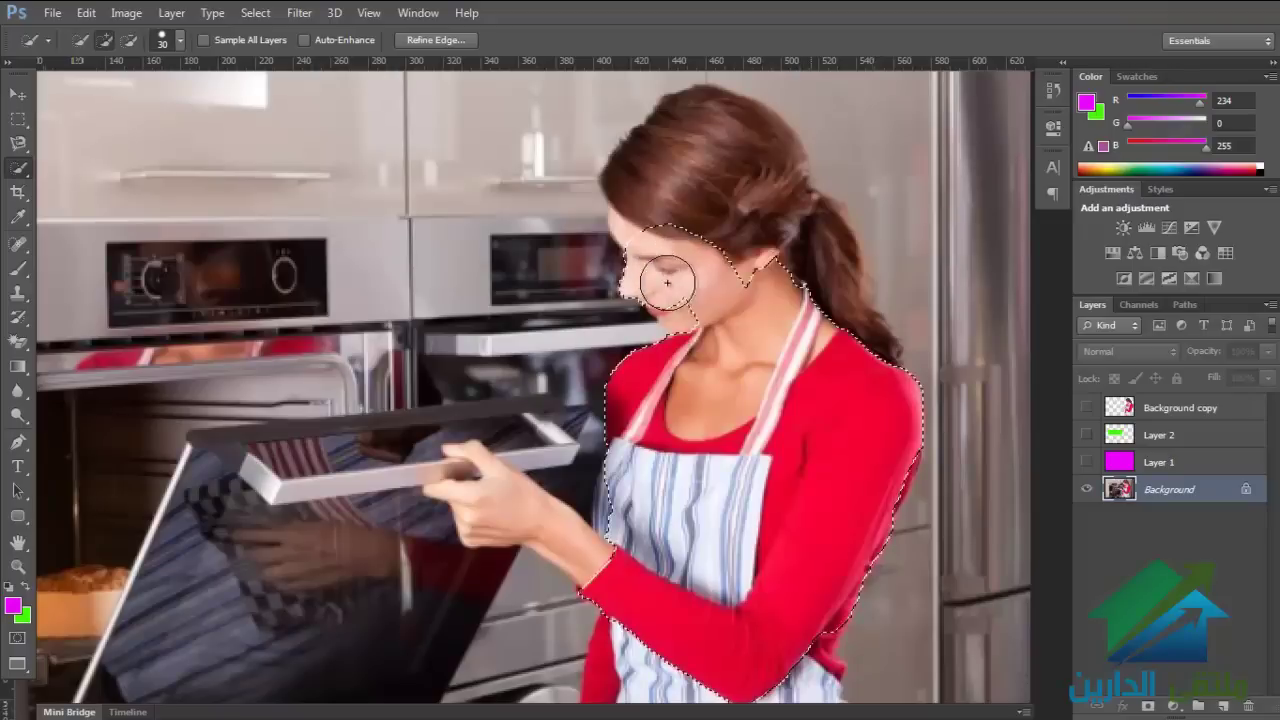
{"action": "mouse_move", "coordinate": [641, 213]}
{"action": "left_mouse_down"}
{"action": "mouse_move", "coordinate": [677, 158]}
{"action": "mouse_move", "coordinate": [809, 299]}
{"action": "mouse_move", "coordinate": [480, 497]}
{"action": "left_mouse_up"}
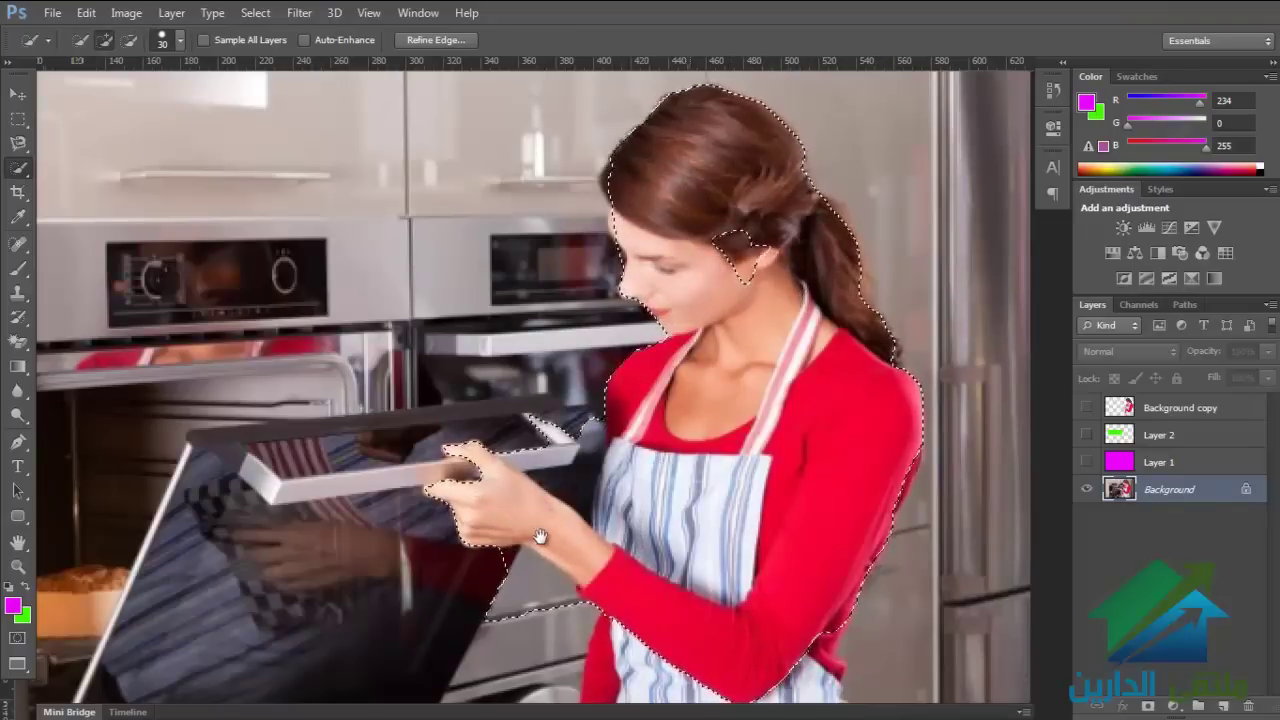
{"action": "scroll", "coordinate": [520, 520], "scroll_direction": "down", "scroll_amount": 5}
Step: Subtract the oven area below the forearm, add the lower apron, then zoom out and back in to check
{"action": "left_click_drag", "start_coordinate": [582, 460], "coordinate": [573, 435]}
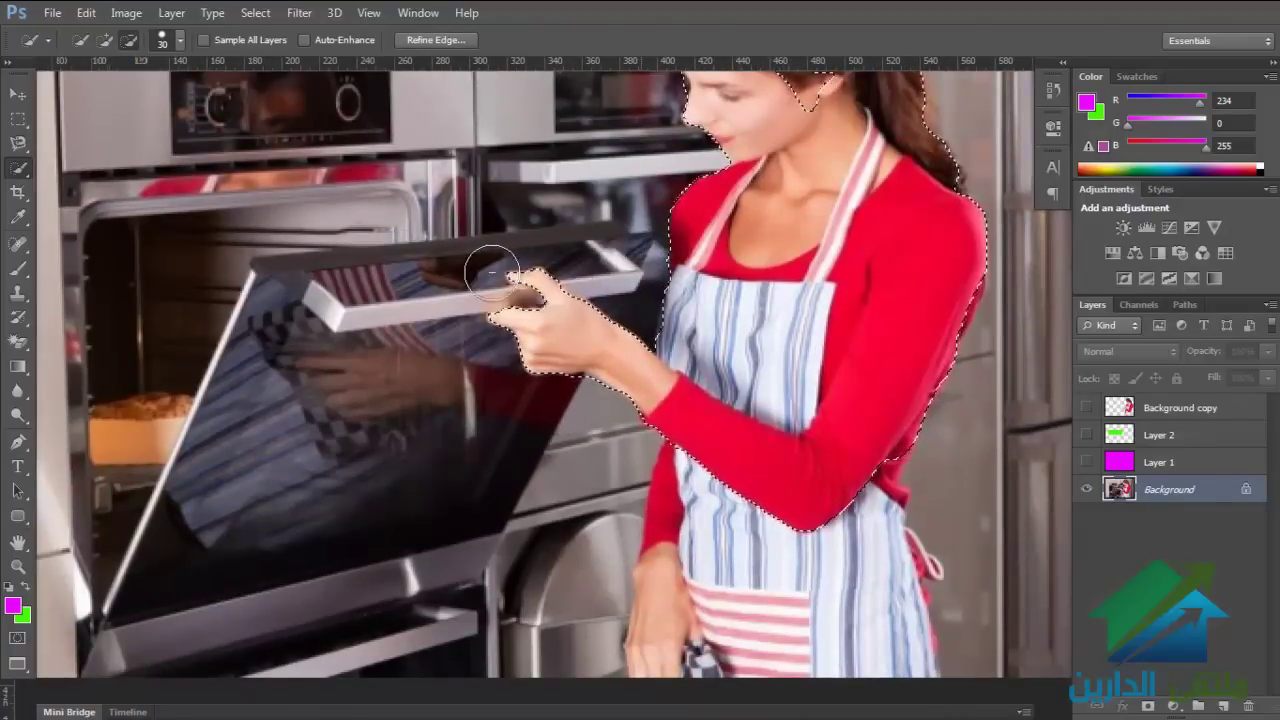
{"action": "scroll", "coordinate": [492, 272], "scroll_direction": "down", "scroll_amount": 3}
{"action": "scroll", "coordinate": [492, 272], "scroll_direction": "right", "scroll_amount": 3}
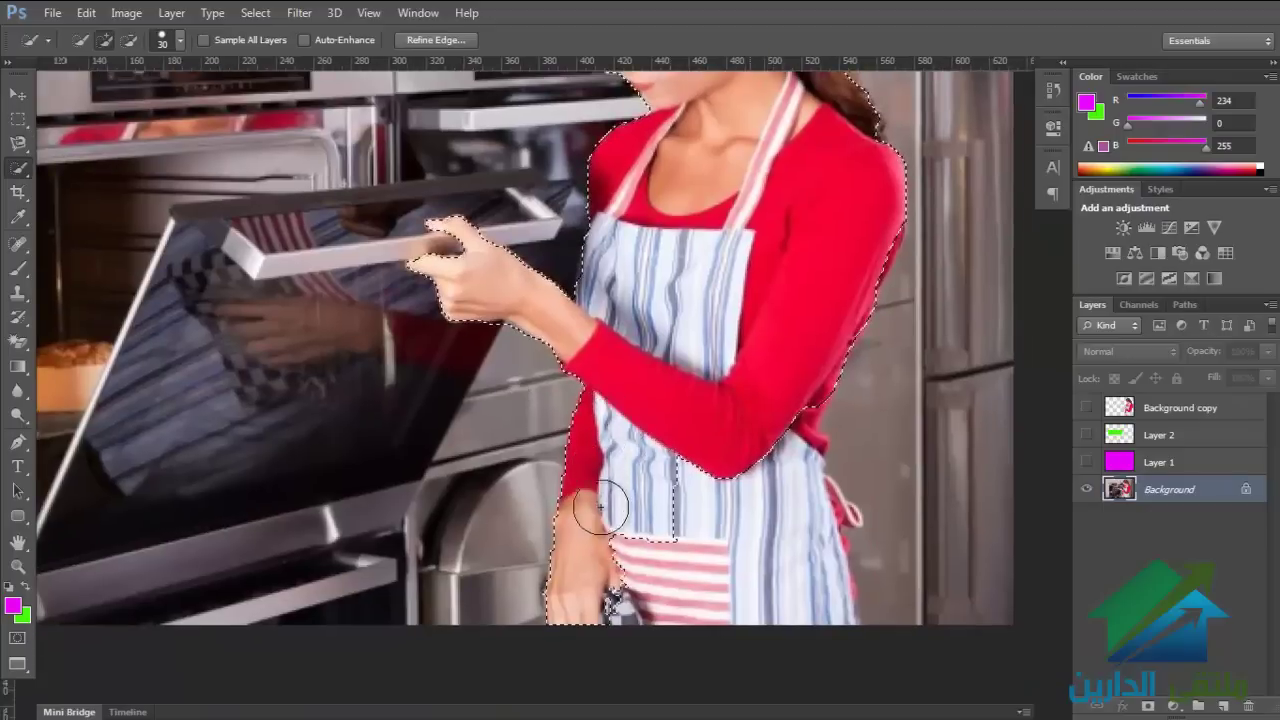
{"action": "mouse_move", "coordinate": [600, 507]}
{"action": "left_mouse_down"}
{"action": "mouse_move", "coordinate": [605, 595]}
{"action": "mouse_move", "coordinate": [737, 606]}
{"action": "mouse_move", "coordinate": [806, 523]}
{"action": "left_mouse_up"}
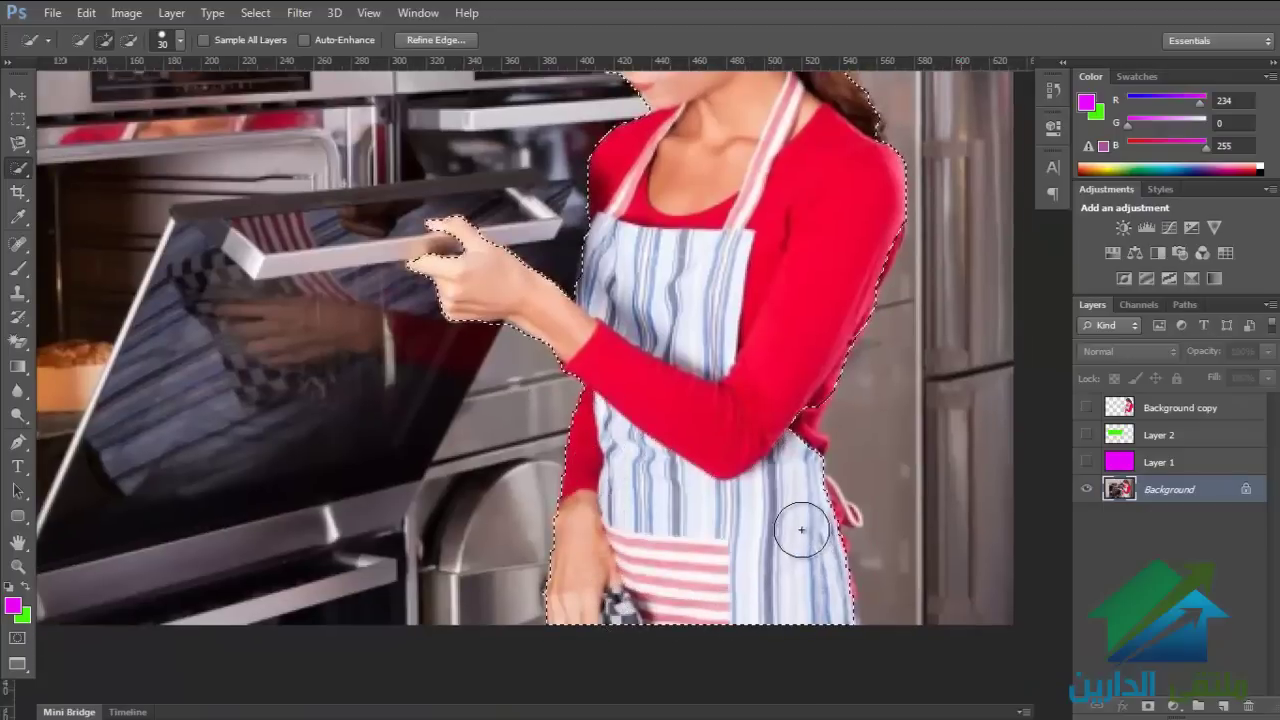
{"action": "left_click", "coordinate": [703, 418], "text": "alt"}
{"action": "left_click", "coordinate": [690, 400], "text": "alt"}
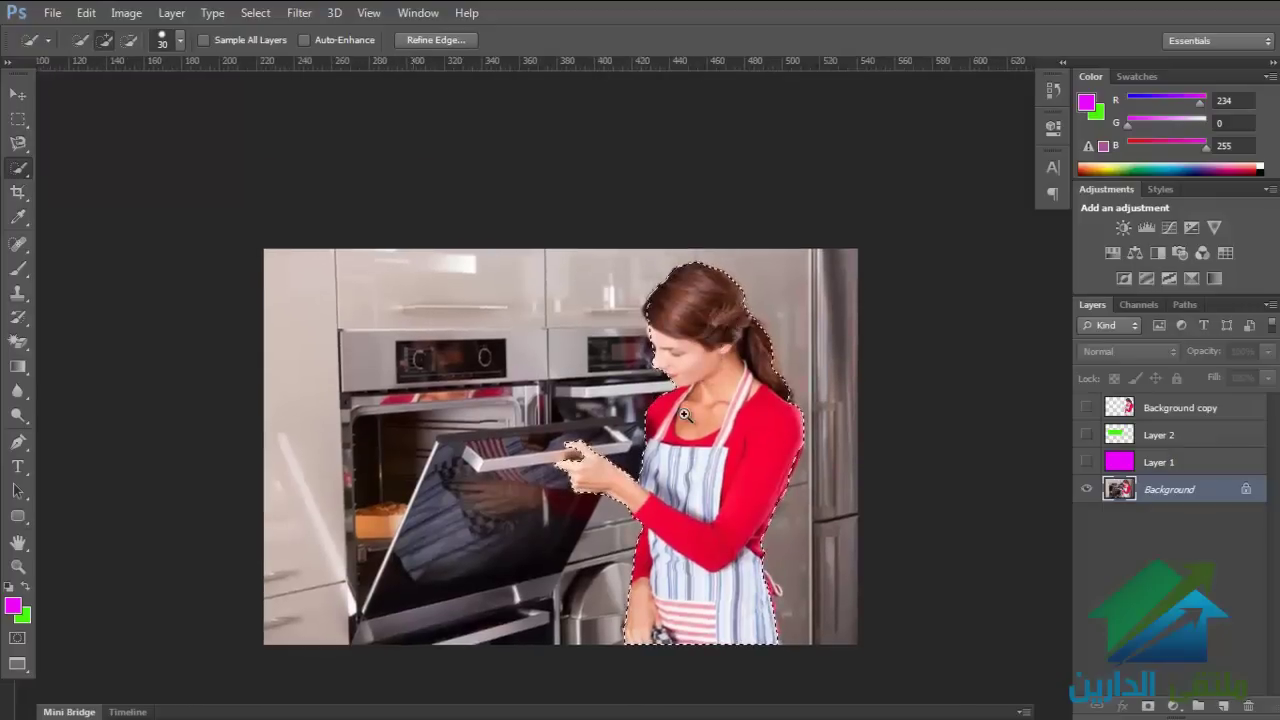
{"action": "left_click", "coordinate": [684, 413], "text": "ctrl"}
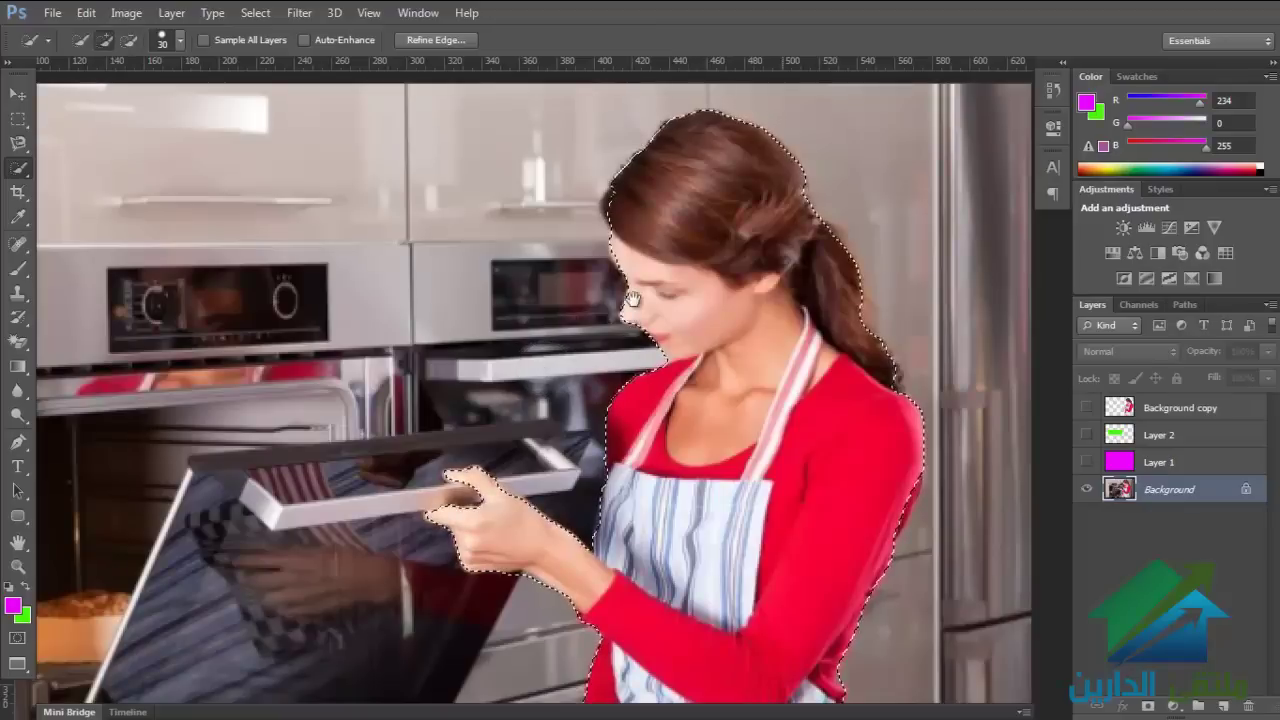
{"action": "left_click_drag", "start_coordinate": [632, 300], "coordinate": [645, 294]}
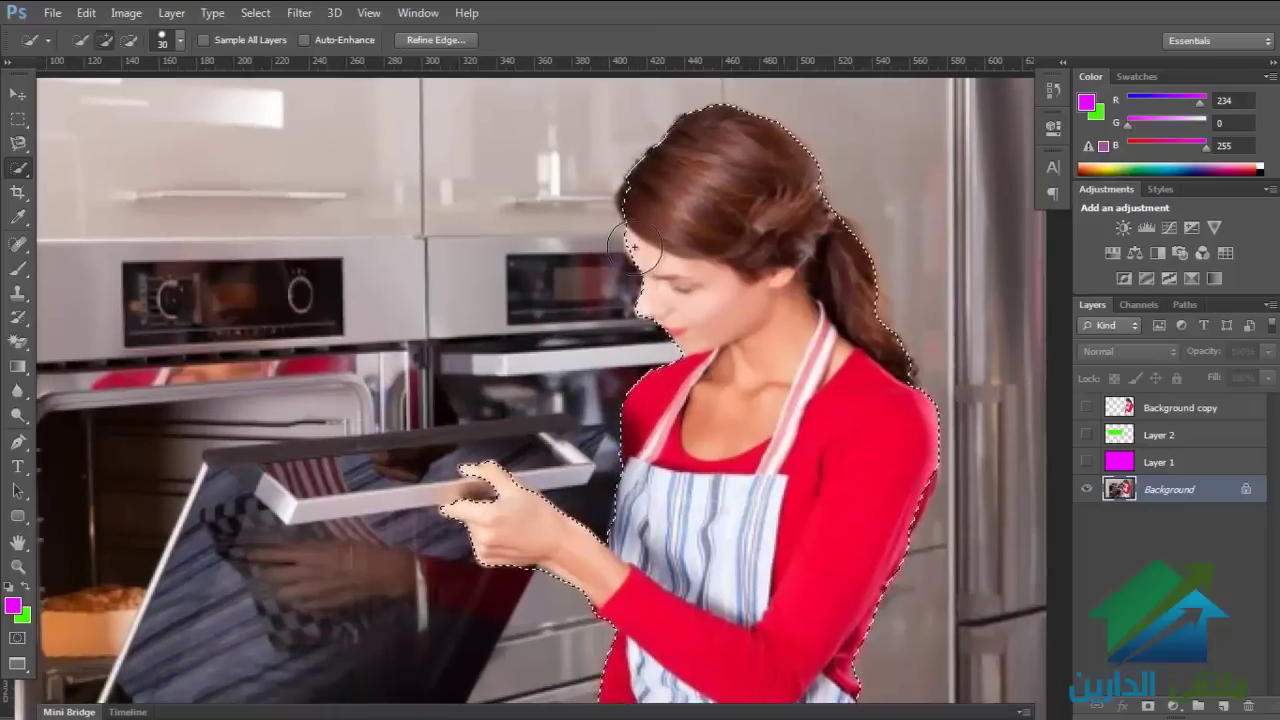
Step: Refine the woman's selection edge with Smooth 49, Feather 3.3 px and Contrast 12%
{"action": "right_click", "coordinate": [469, 234]}
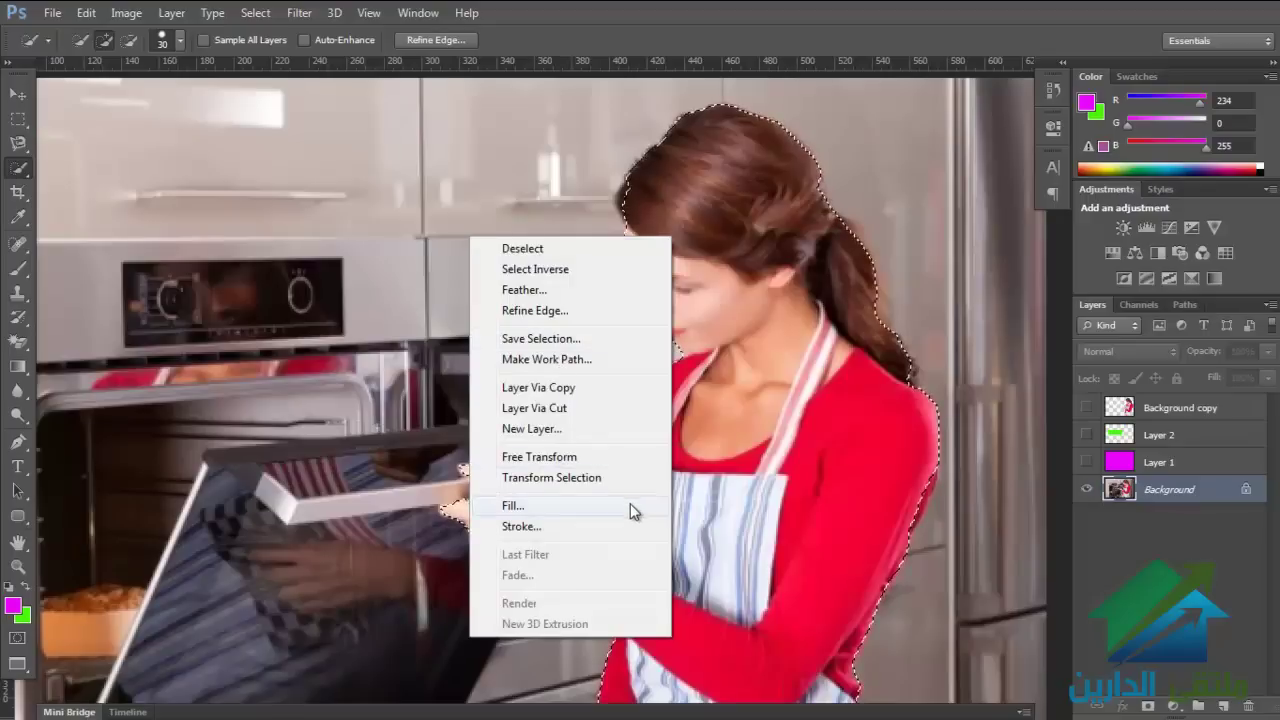
{"action": "left_click", "coordinate": [558, 314]}
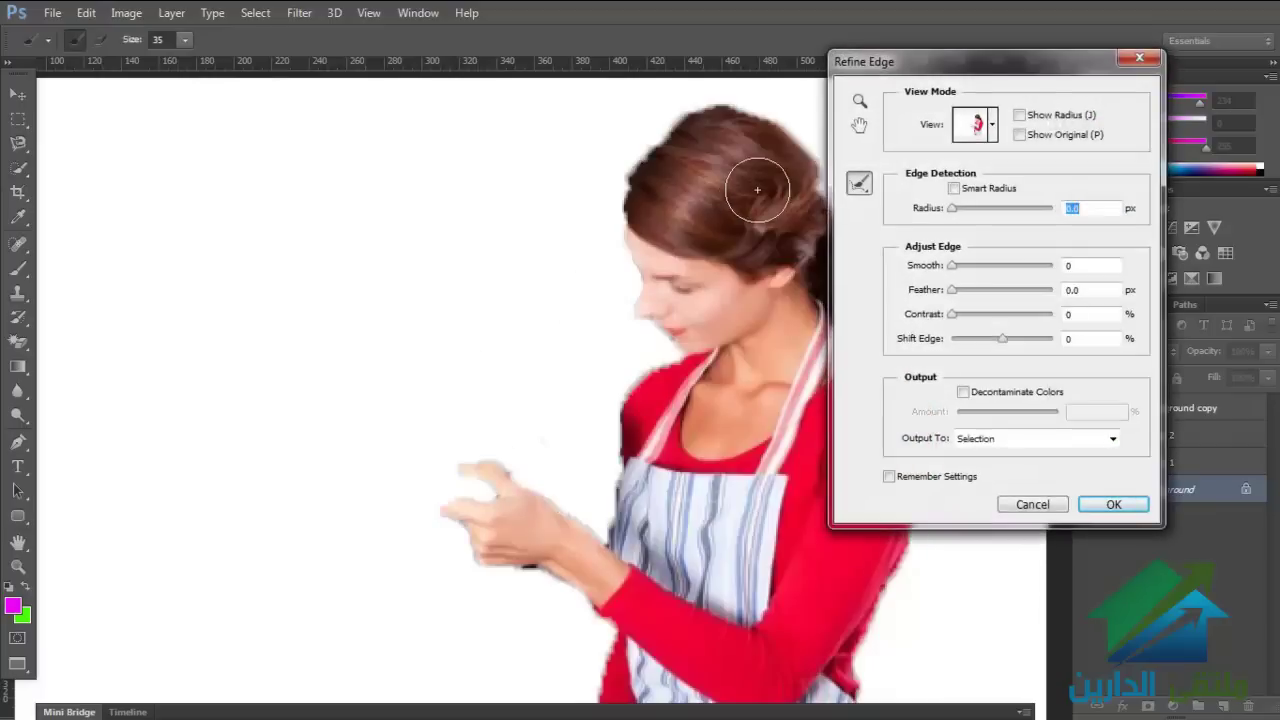
{"action": "mouse_move", "coordinate": [995, 270]}
{"action": "left_mouse_down"}
{"action": "mouse_move", "coordinate": [994, 302]}
{"action": "mouse_move", "coordinate": [961, 309]}
{"action": "mouse_move", "coordinate": [967, 330]}
{"action": "left_mouse_up"}
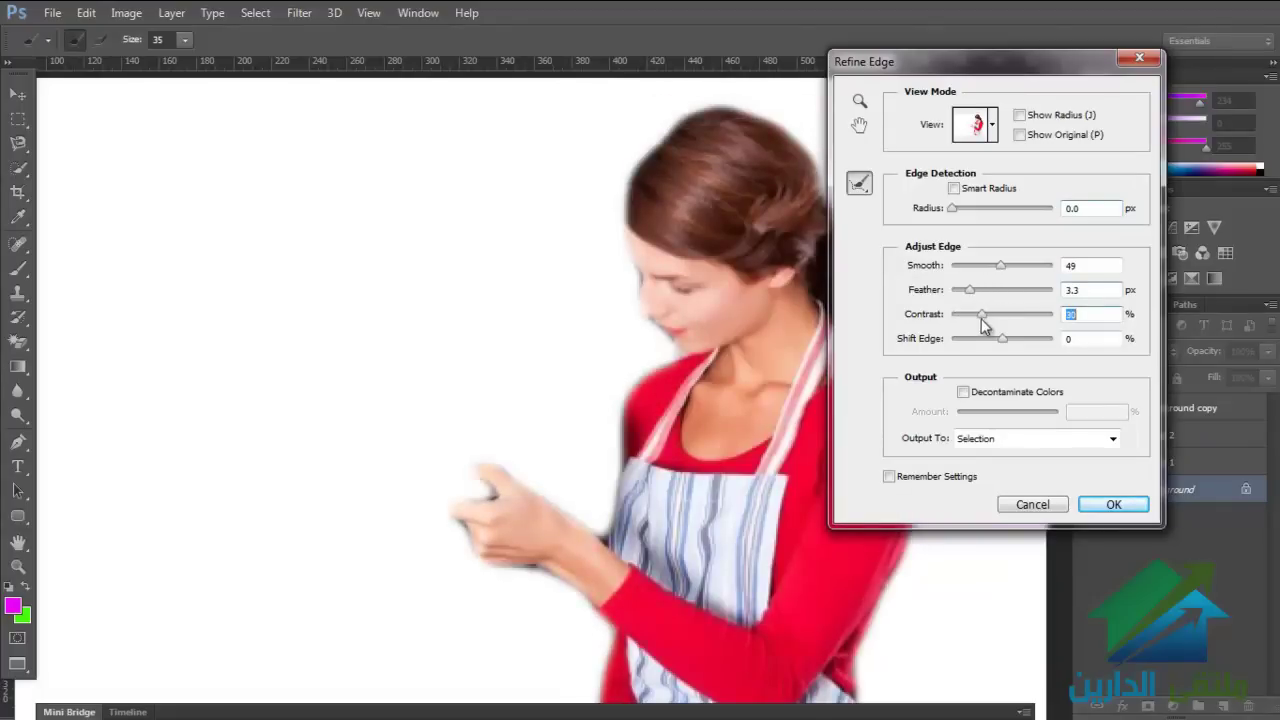
{"action": "left_click", "coordinate": [1113, 504]}
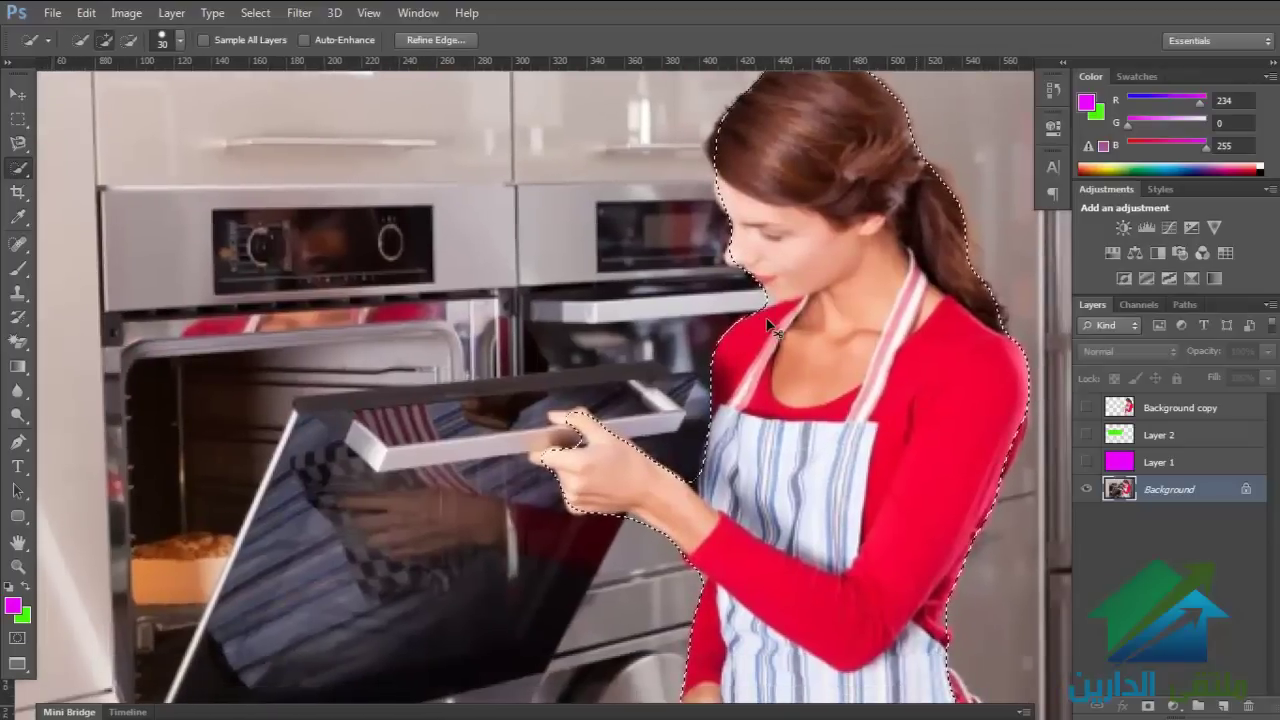
Step: Copy the selected woman to Layer 3, move it left to compare, then undo the move
{"action": "key", "text": "ctrl+j"}
{"action": "mouse_move", "coordinate": [842, 365]}
{"action": "left_mouse_down"}
{"action": "mouse_move", "coordinate": [634, 393]}
{"action": "mouse_move", "coordinate": [515, 368]}
{"action": "left_mouse_up"}
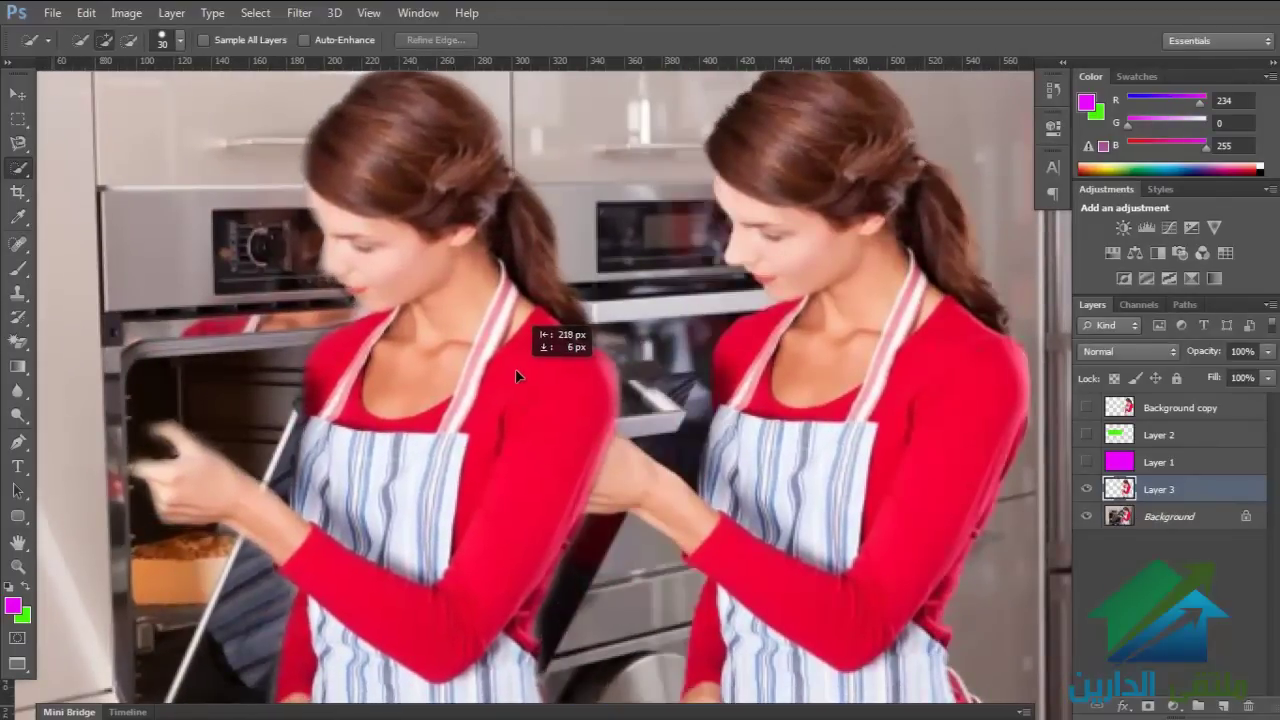
{"action": "key", "text": "ctrl+minus"}
{"action": "left_click", "coordinate": [456, 362]}
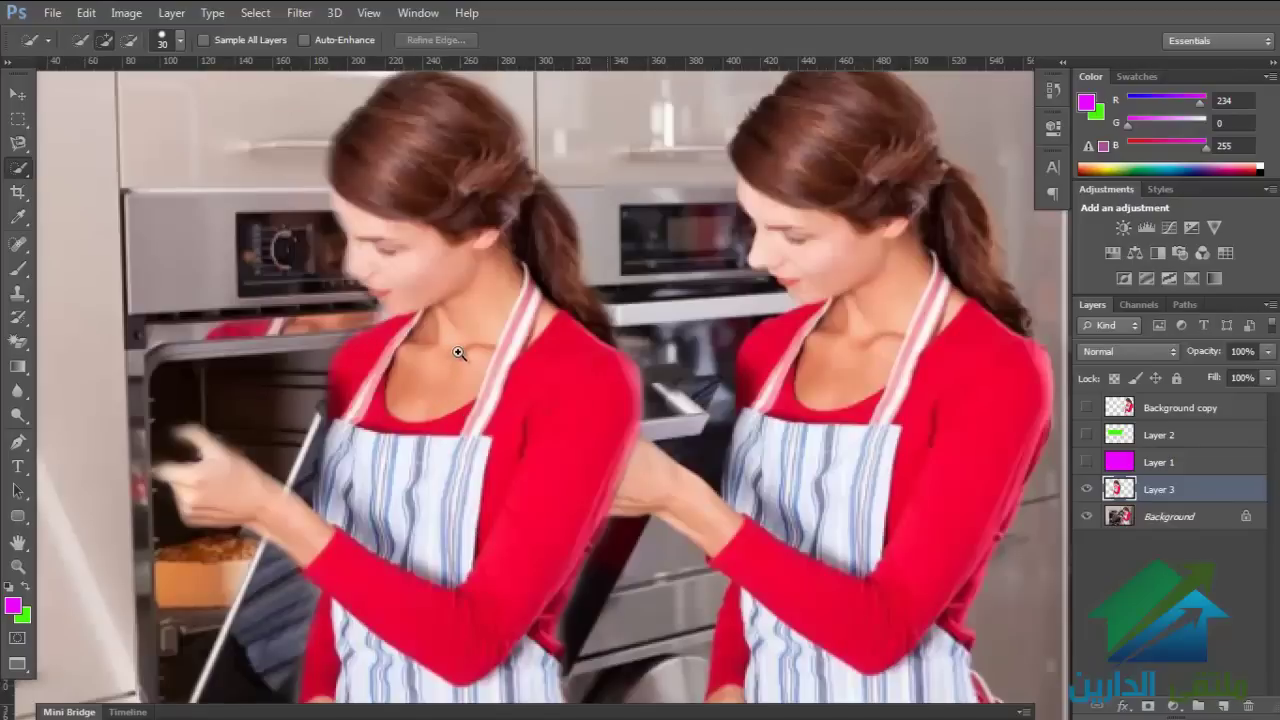
{"action": "key", "text": "ctrl+z"}
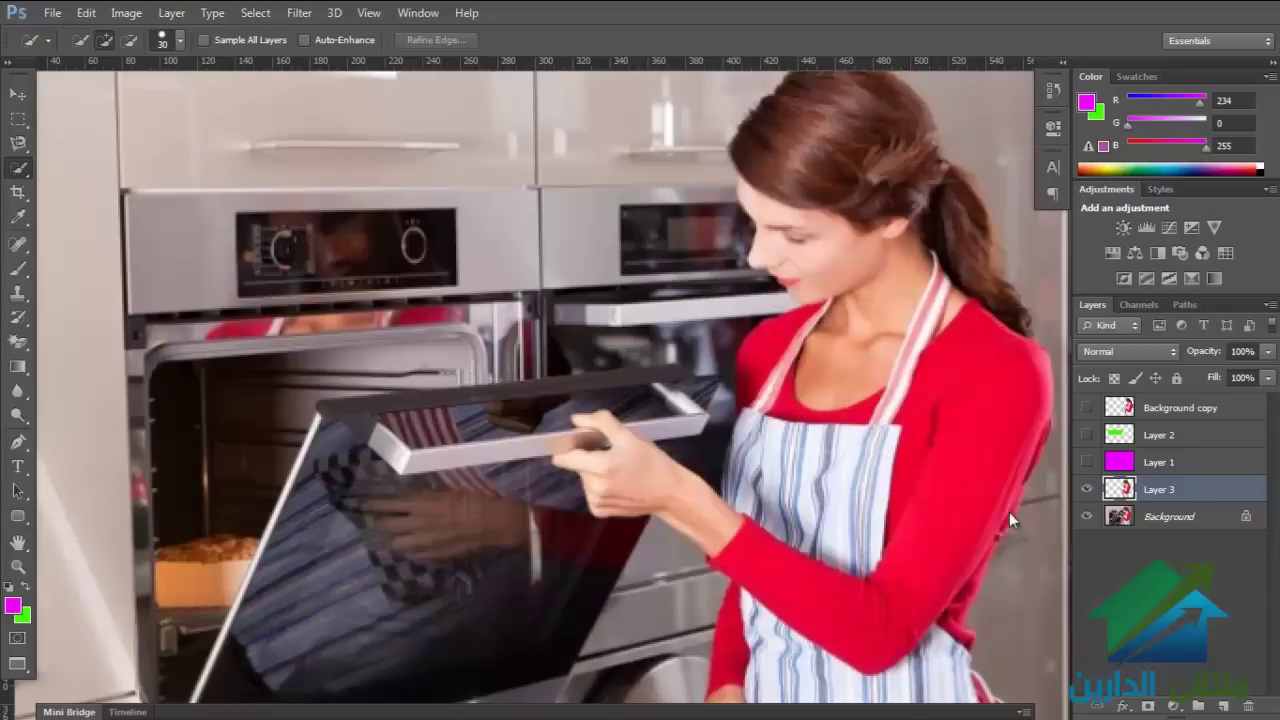
Step: Shift Layer 3 left beside the original and pan across the magnified cut-out
{"action": "left_click_drag", "start_coordinate": [849, 346], "coordinate": [420, 340]}
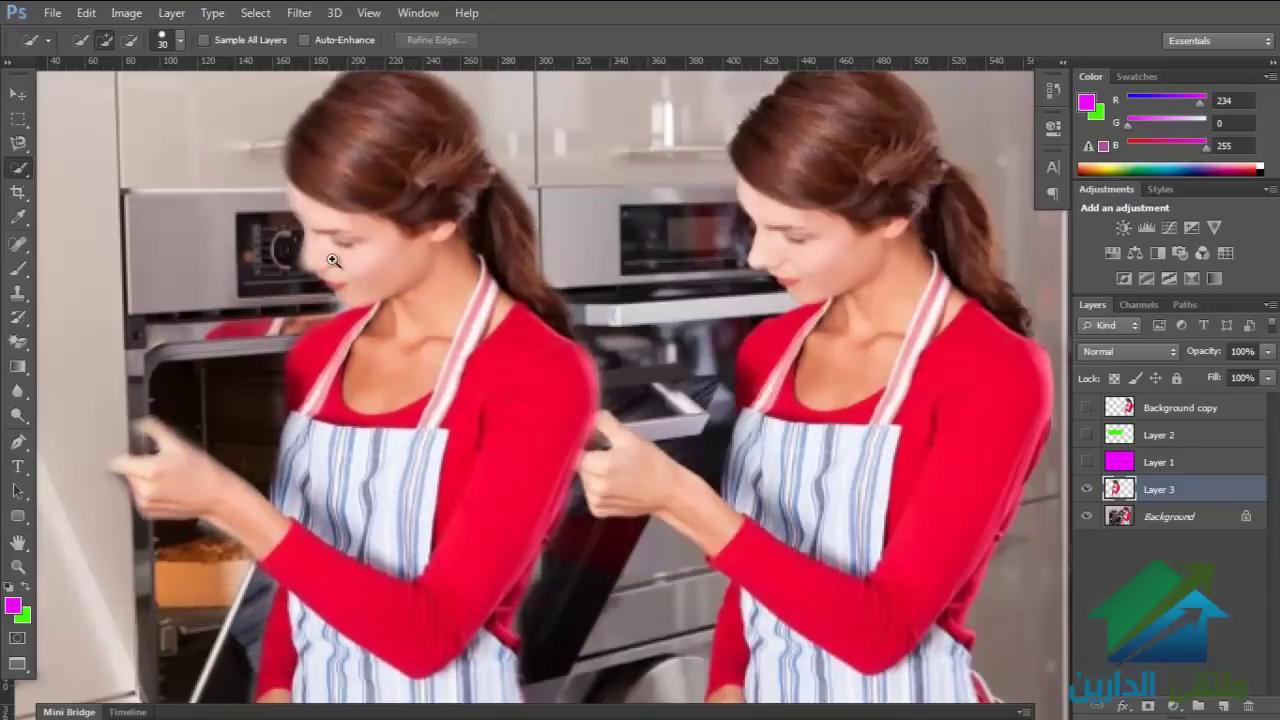
{"action": "scroll", "coordinate": [325, 257], "scroll_direction": "up", "scroll_amount": 1}
{"action": "scroll", "coordinate": [280, 210], "scroll_direction": "up", "scroll_amount": 1}
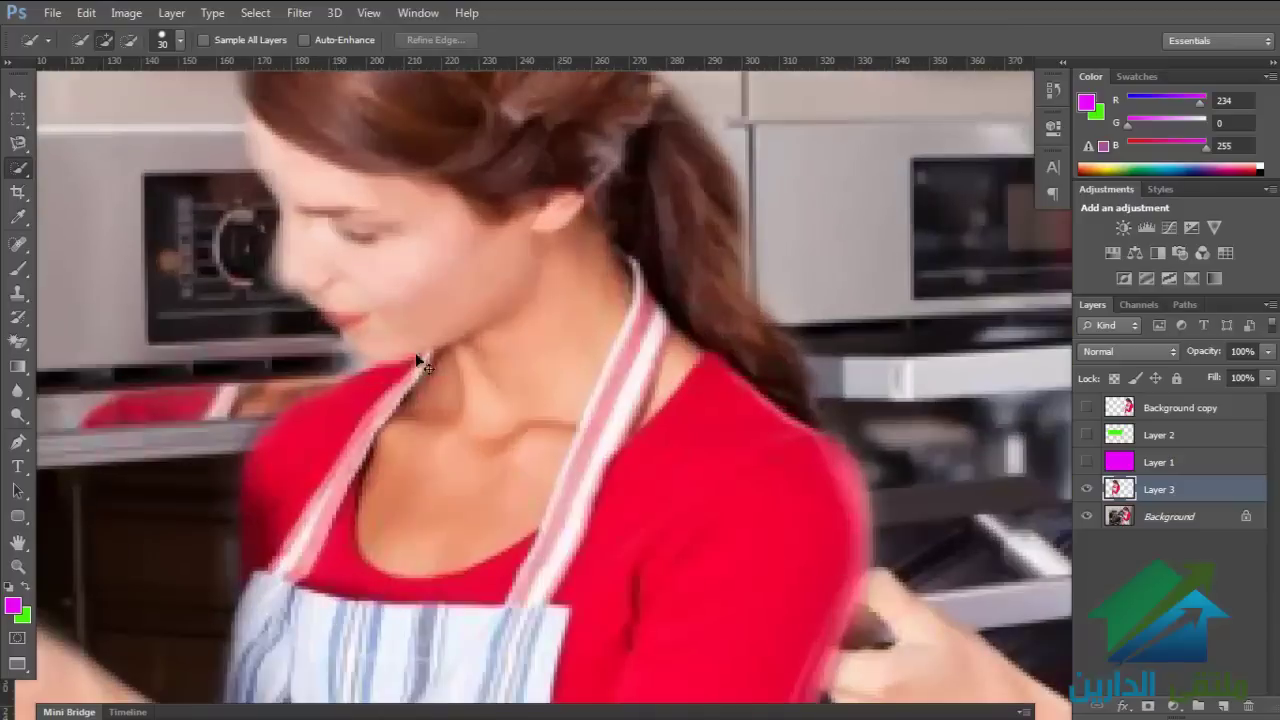
{"action": "left_click_drag", "start_coordinate": [330, 418], "coordinate": [666, 340]}
{"action": "left_click_drag", "start_coordinate": [440, 572], "coordinate": [306, 451]}
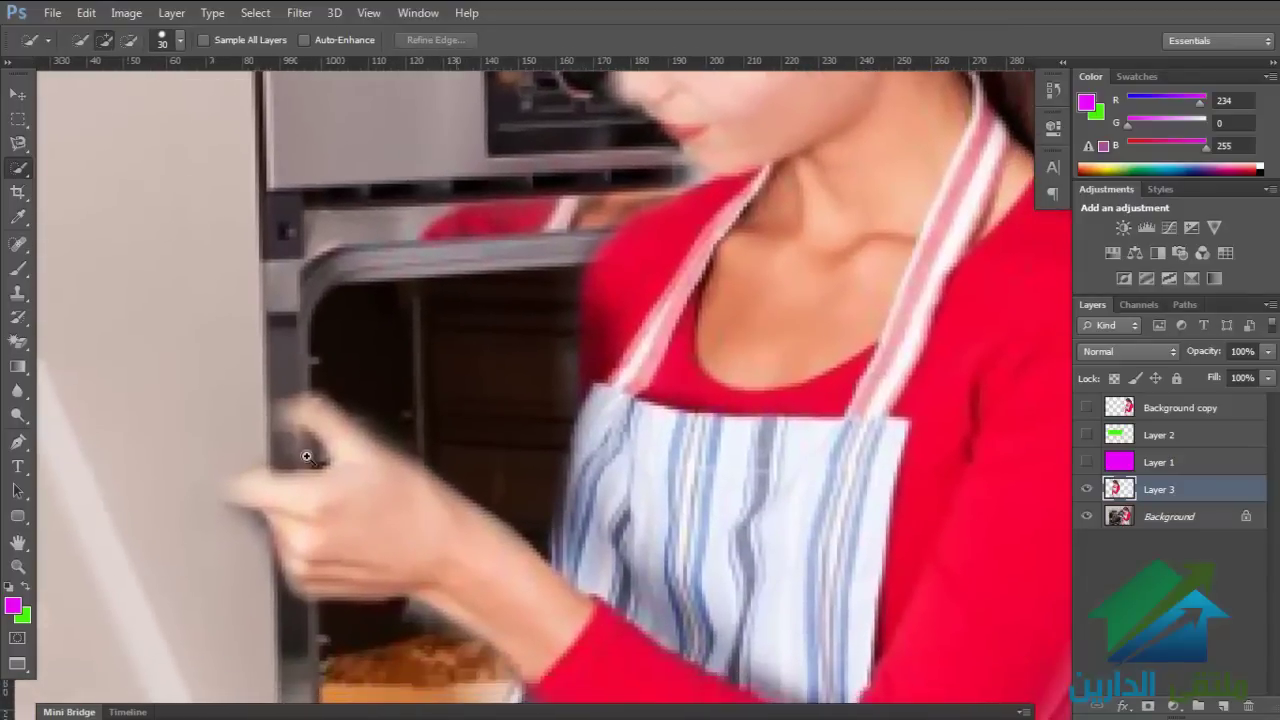
{"action": "left_click", "coordinate": [400, 517], "text": "alt"}
{"action": "left_click", "coordinate": [398, 514], "text": "alt"}
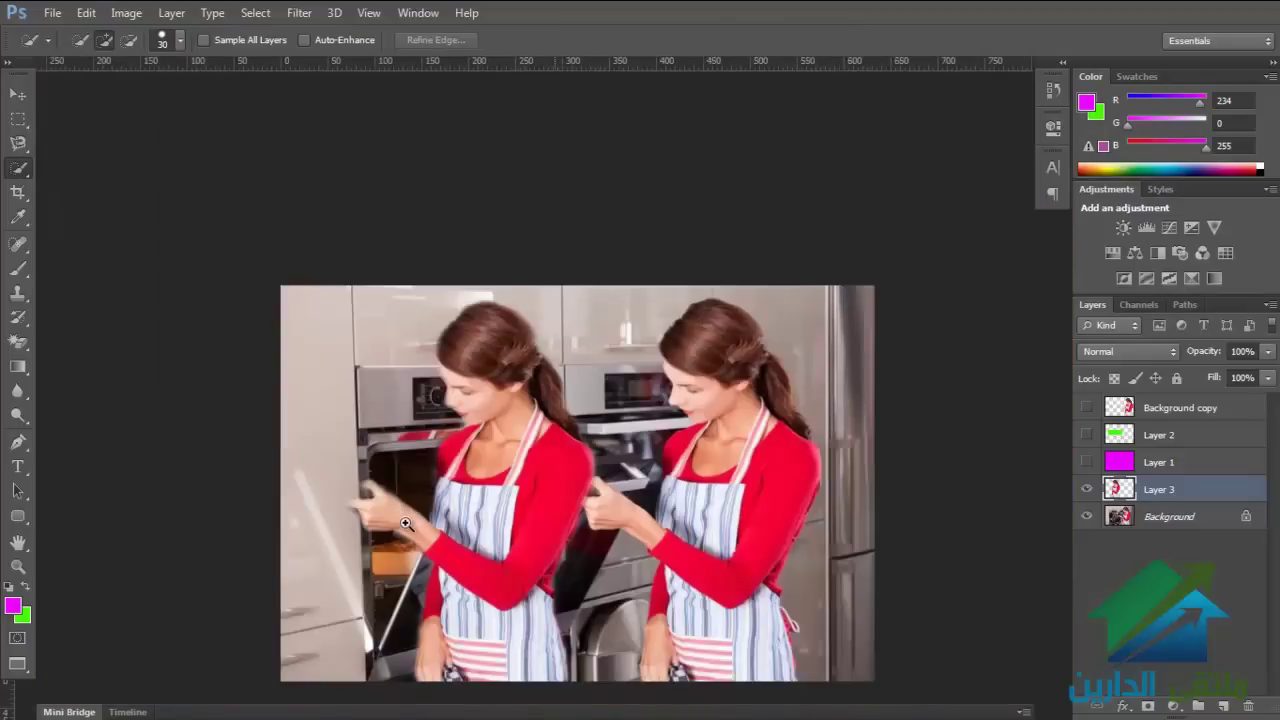
Step: Zoom in and pan over the cut-out woman to inspect her edges closely
{"action": "scroll", "coordinate": [402, 518], "scroll_direction": "up", "scroll_amount": 1}
{"action": "scroll", "coordinate": [402, 518], "scroll_direction": "up", "scroll_amount": 1}
{"action": "scroll", "coordinate": [330, 463], "scroll_direction": "down", "scroll_amount": 1}
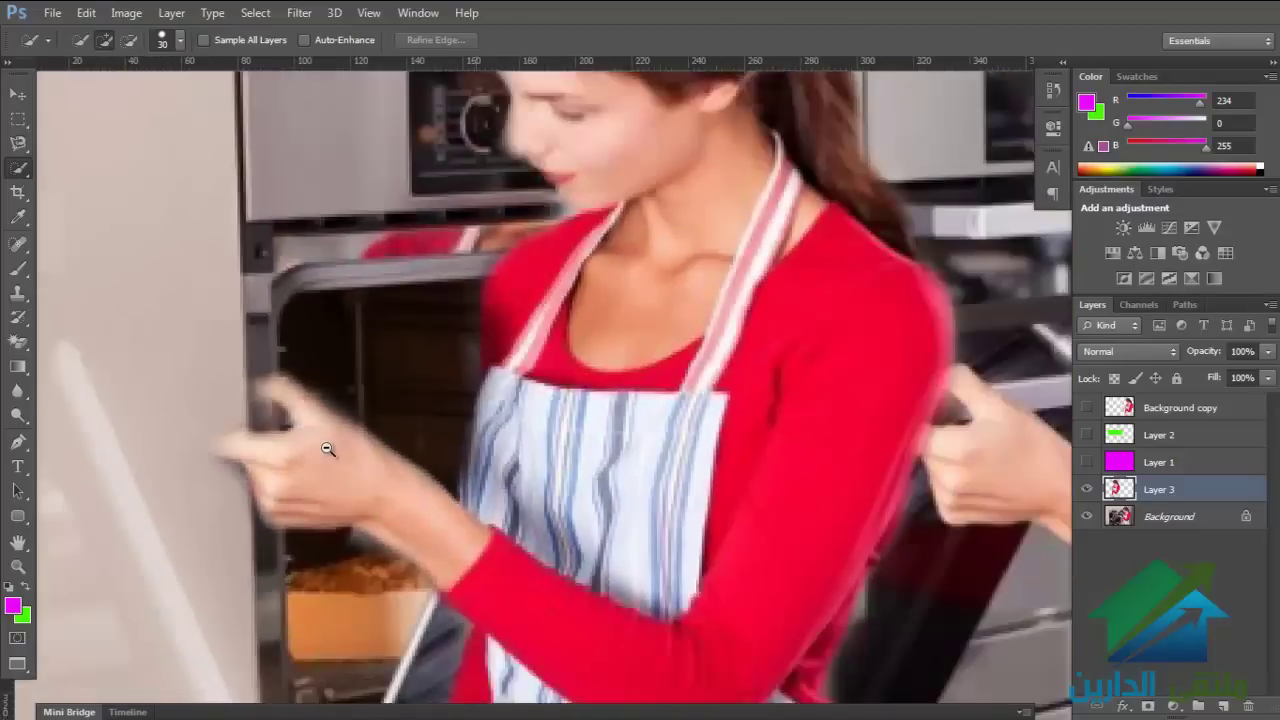
{"action": "scroll", "coordinate": [330, 455], "scroll_direction": "down", "scroll_amount": 2}
{"action": "left_click_drag", "start_coordinate": [396, 442], "coordinate": [483, 419]}
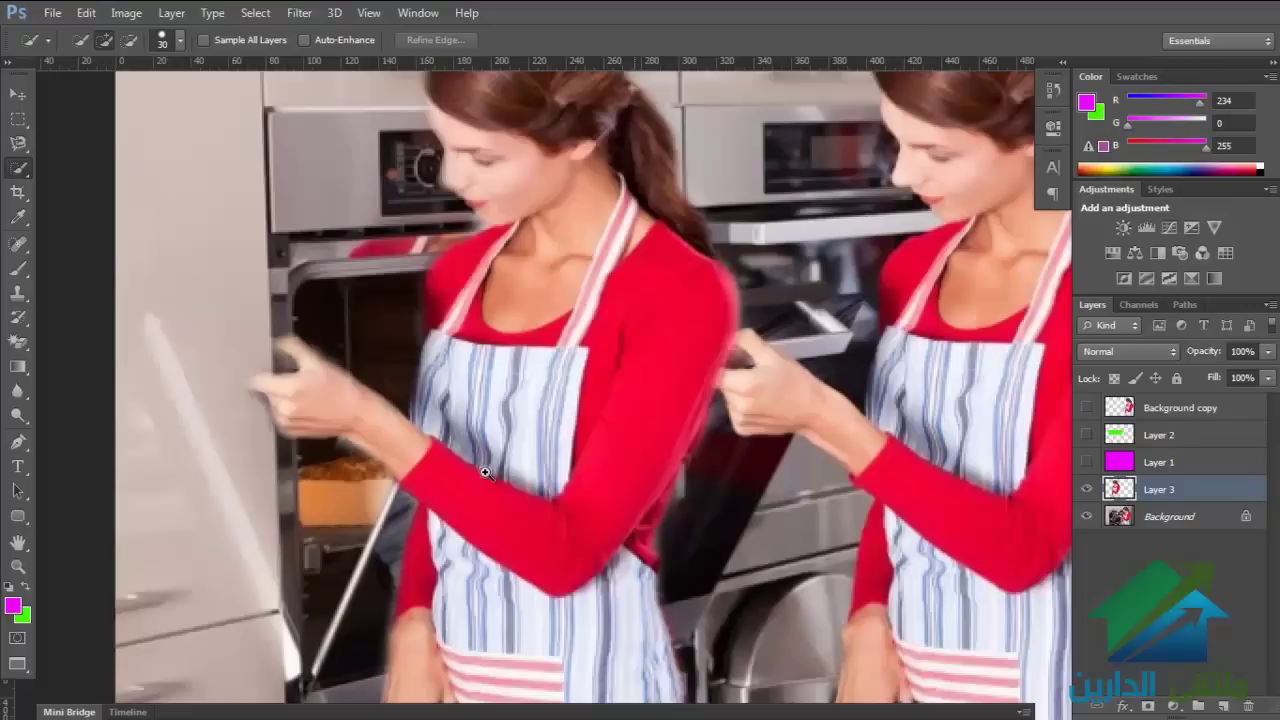
{"action": "left_click", "coordinate": [482, 466], "text": "ctrl"}
{"action": "left_click", "coordinate": [486, 468], "text": "ctrl"}
{"action": "left_click", "coordinate": [418, 428], "text": "alt"}
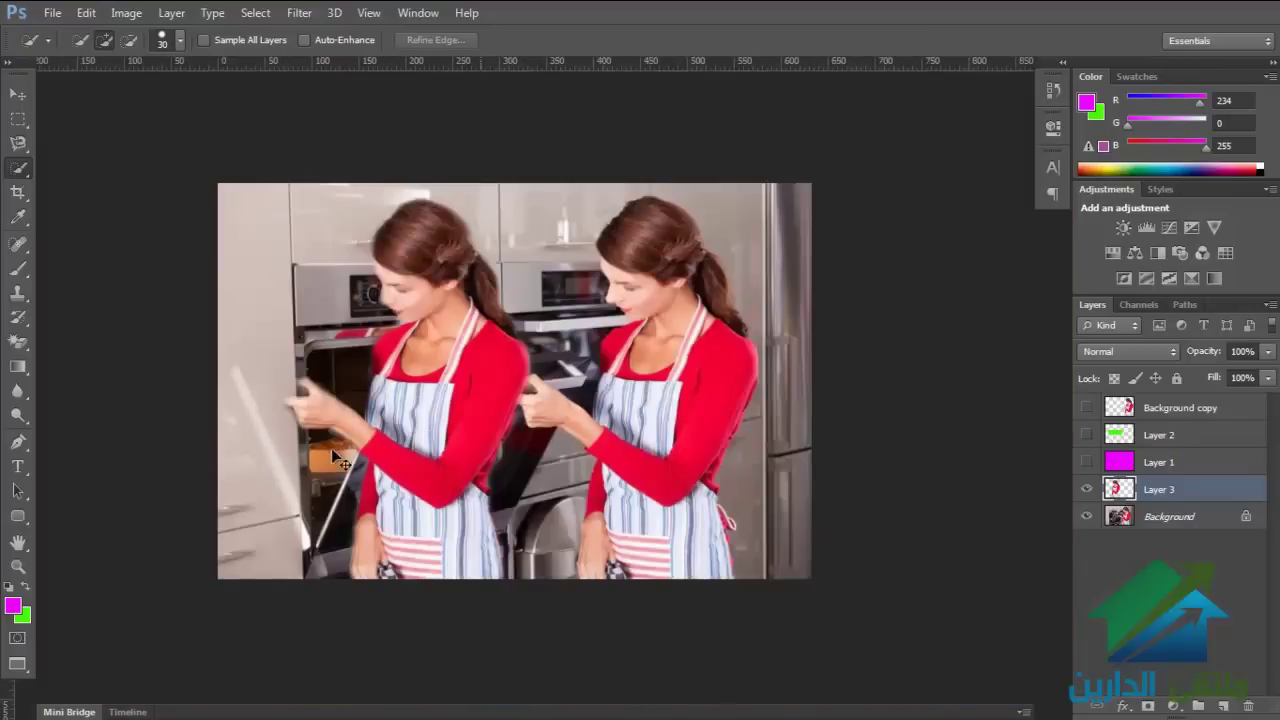
Step: Hide the Background photo and add a new empty Layer 4 above Layer 3
{"action": "left_click", "coordinate": [1086, 516]}
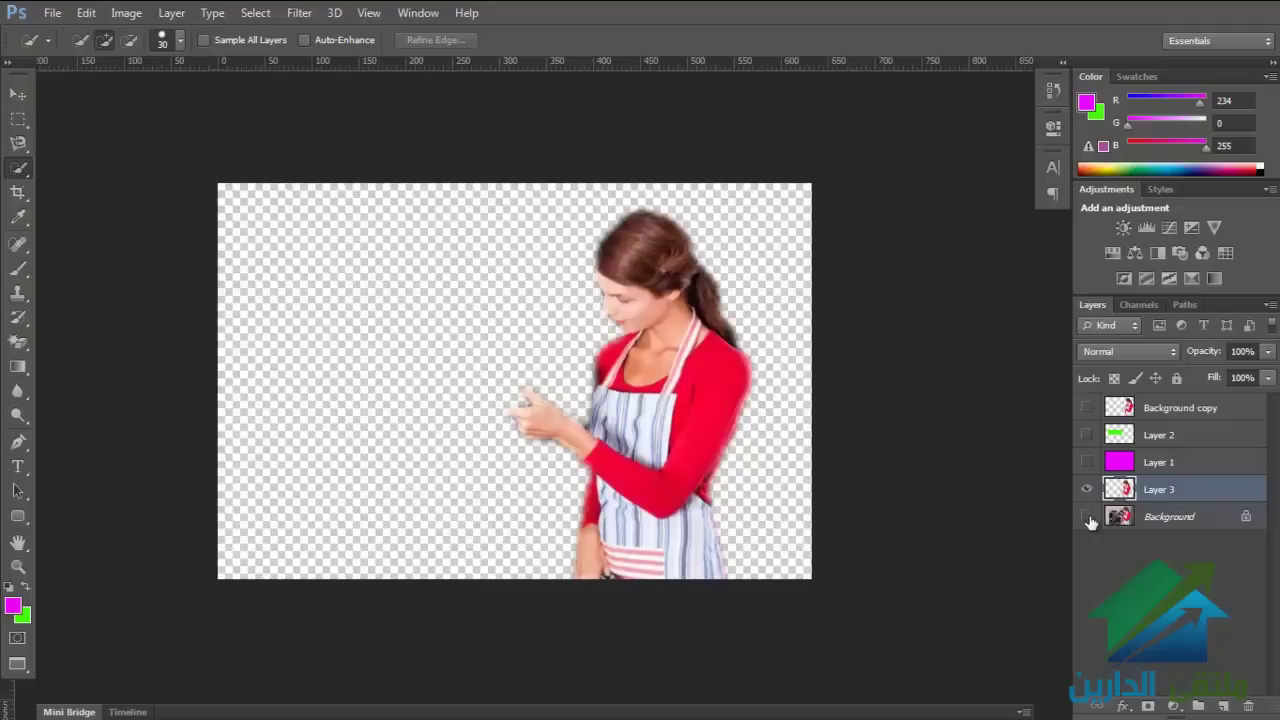
{"action": "left_click", "coordinate": [1222, 706]}
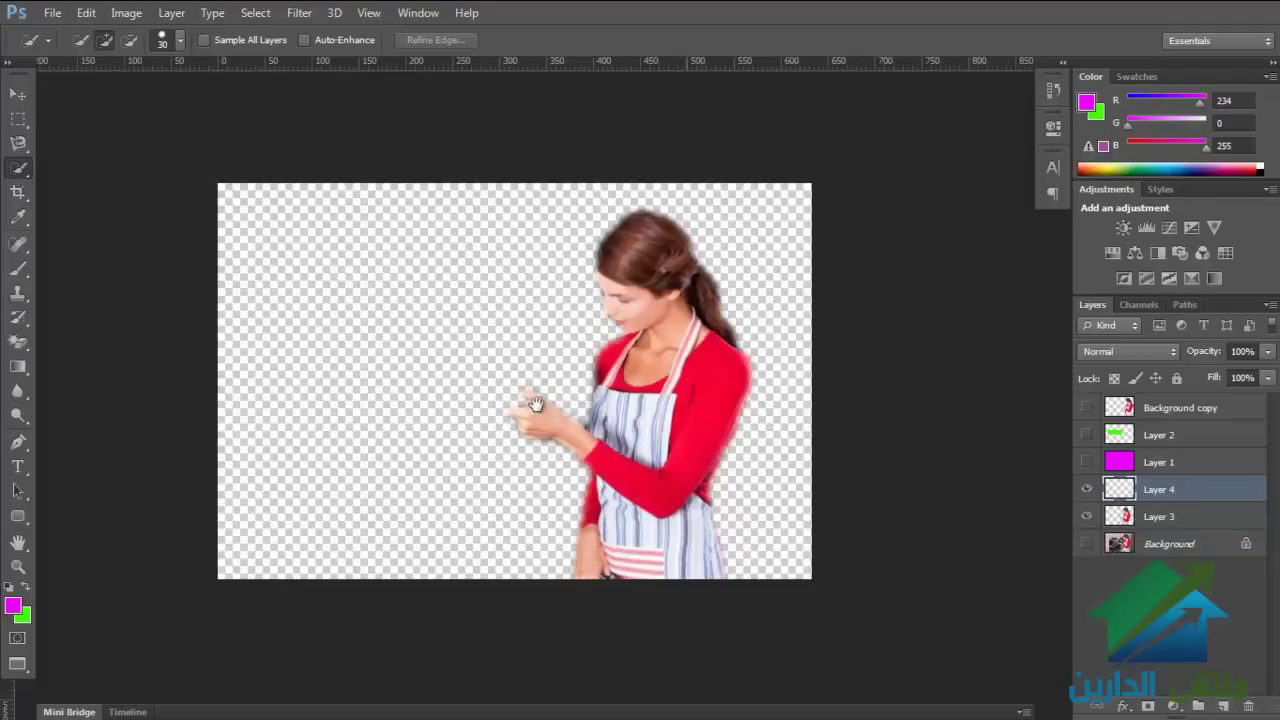
{"action": "left_click_drag", "start_coordinate": [538, 405], "coordinate": [506, 412]}
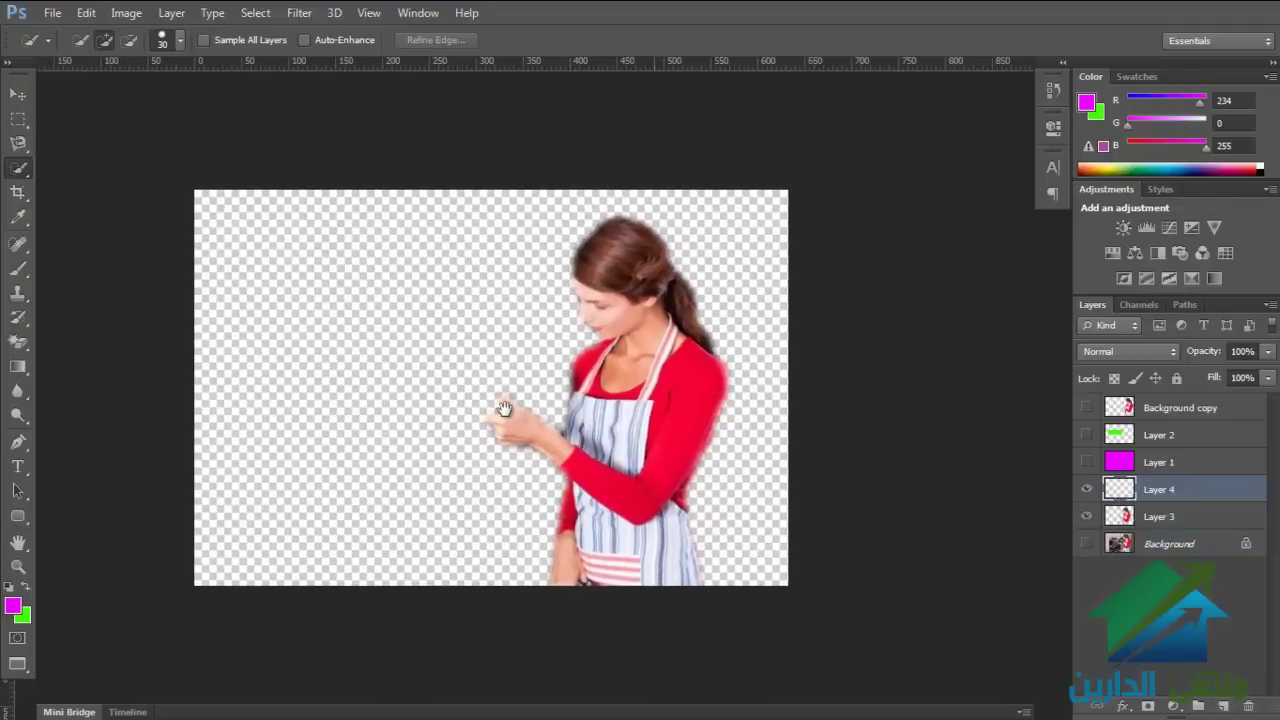
Step: Sample pale lavender c8cfe2 from the apron as foreground colour and fill Layer 4 with it
{"action": "left_click", "coordinate": [12, 605]}
{"action": "left_click_drag", "start_coordinate": [662, 265], "coordinate": [466, 213]}
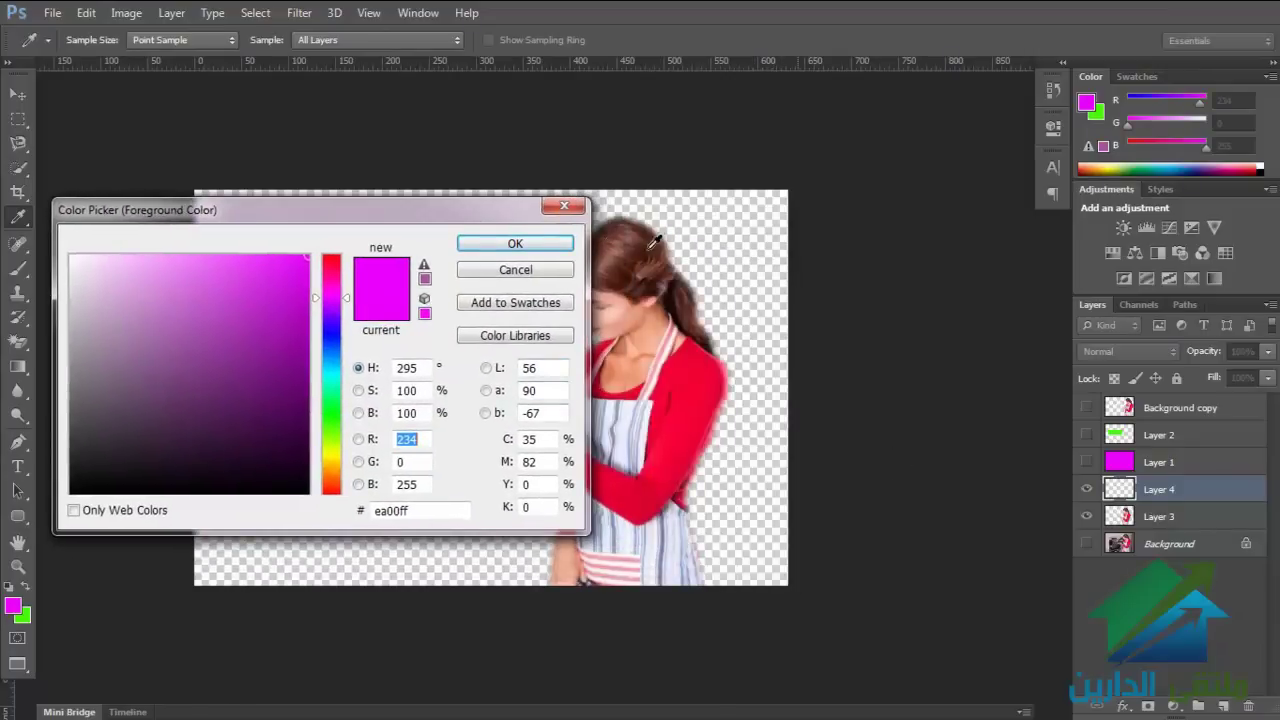
{"action": "left_click", "coordinate": [650, 248]}
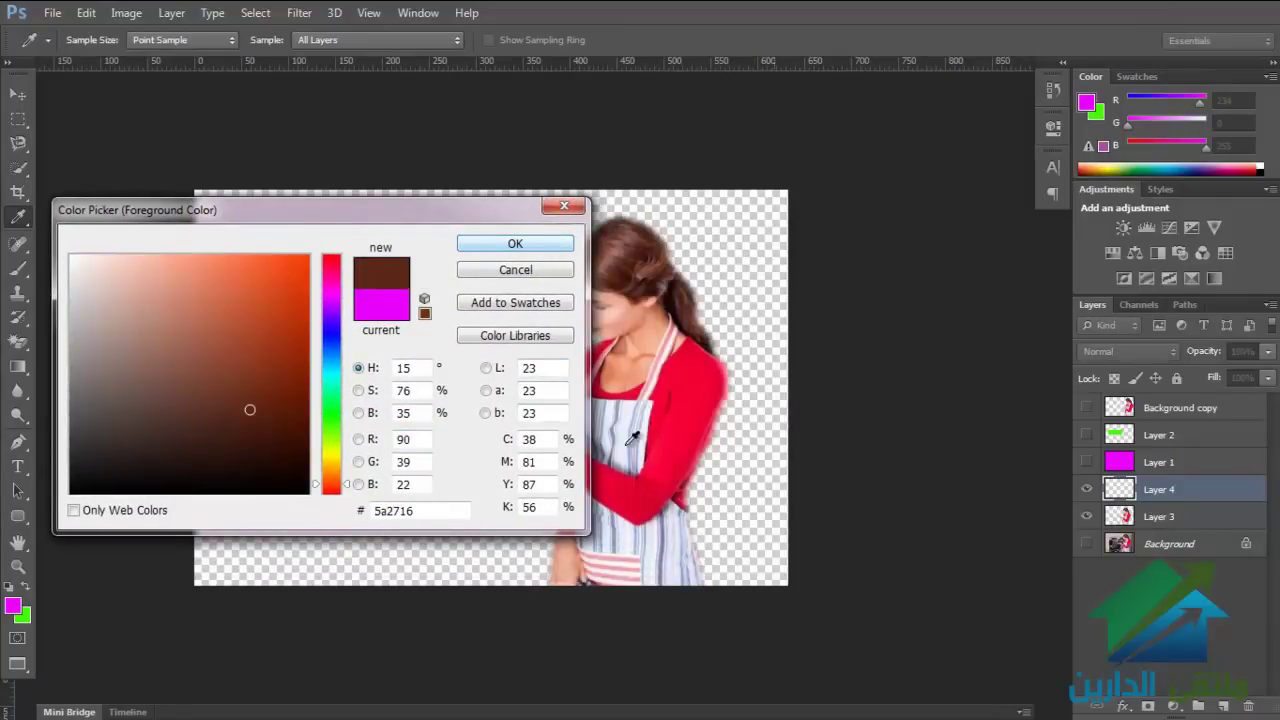
{"action": "left_click", "coordinate": [670, 530]}
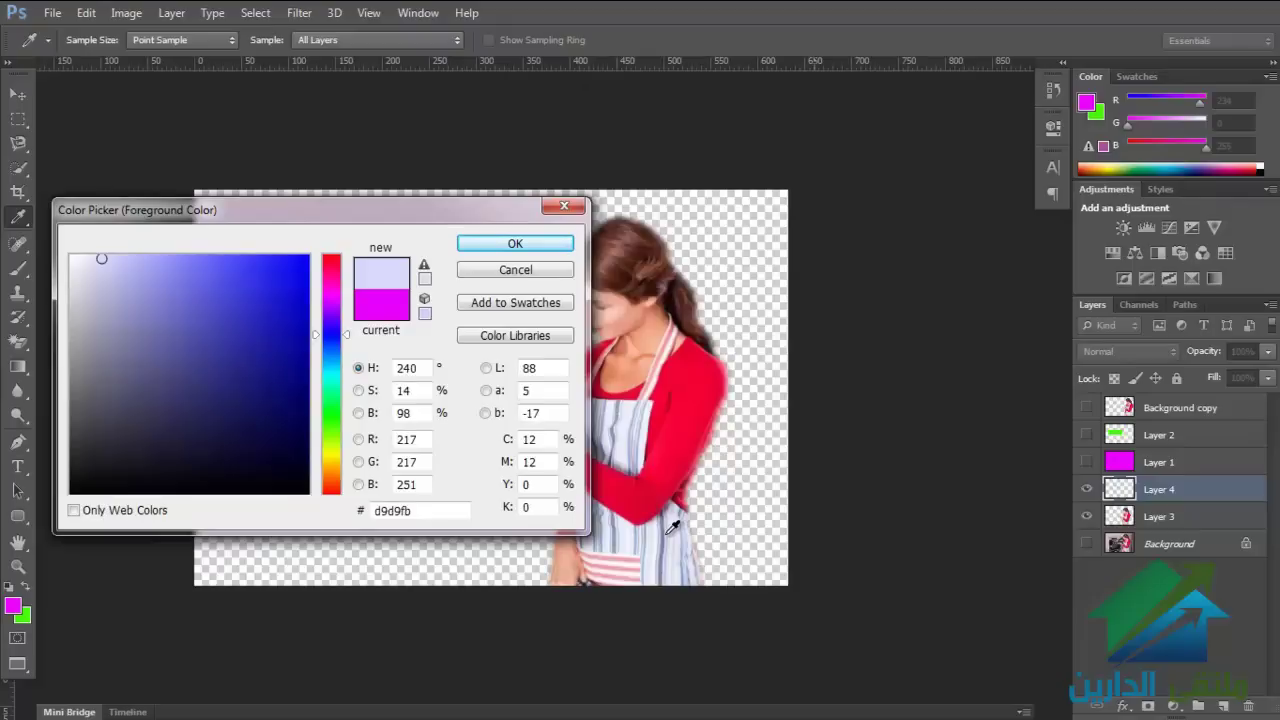
{"action": "left_click", "coordinate": [672, 537]}
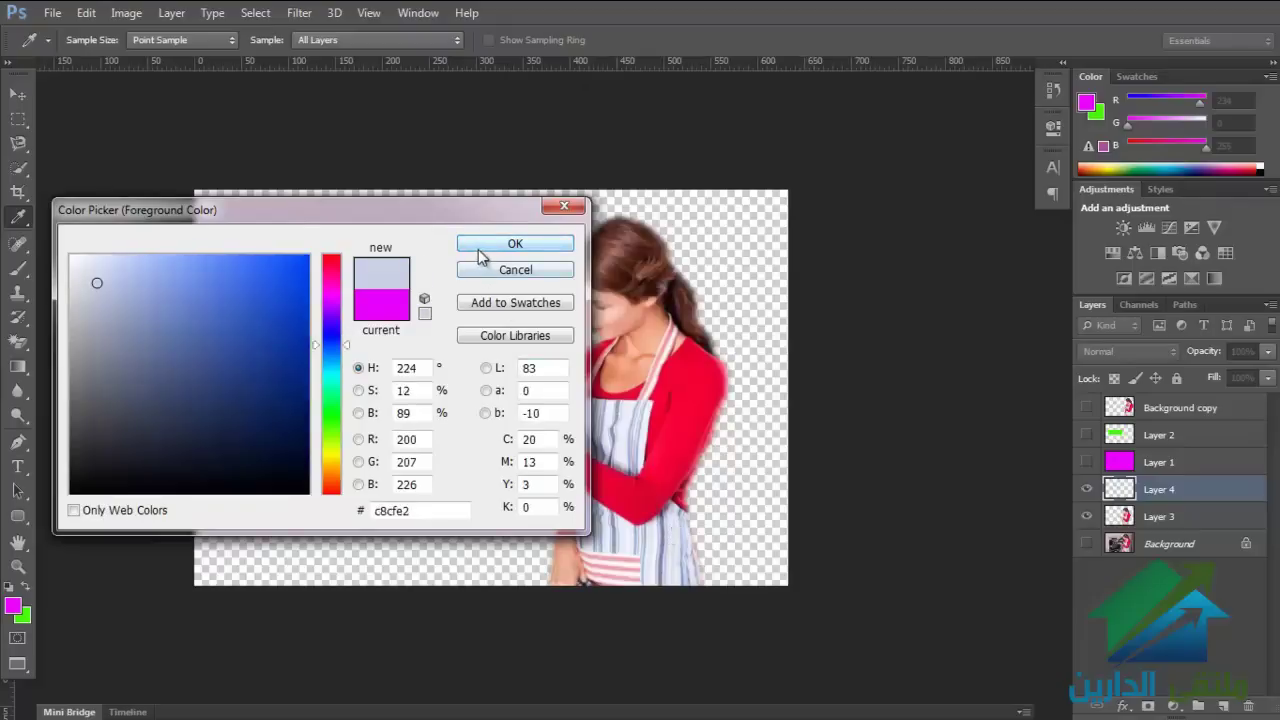
{"action": "left_click", "coordinate": [483, 246]}
{"action": "key", "text": "w"}
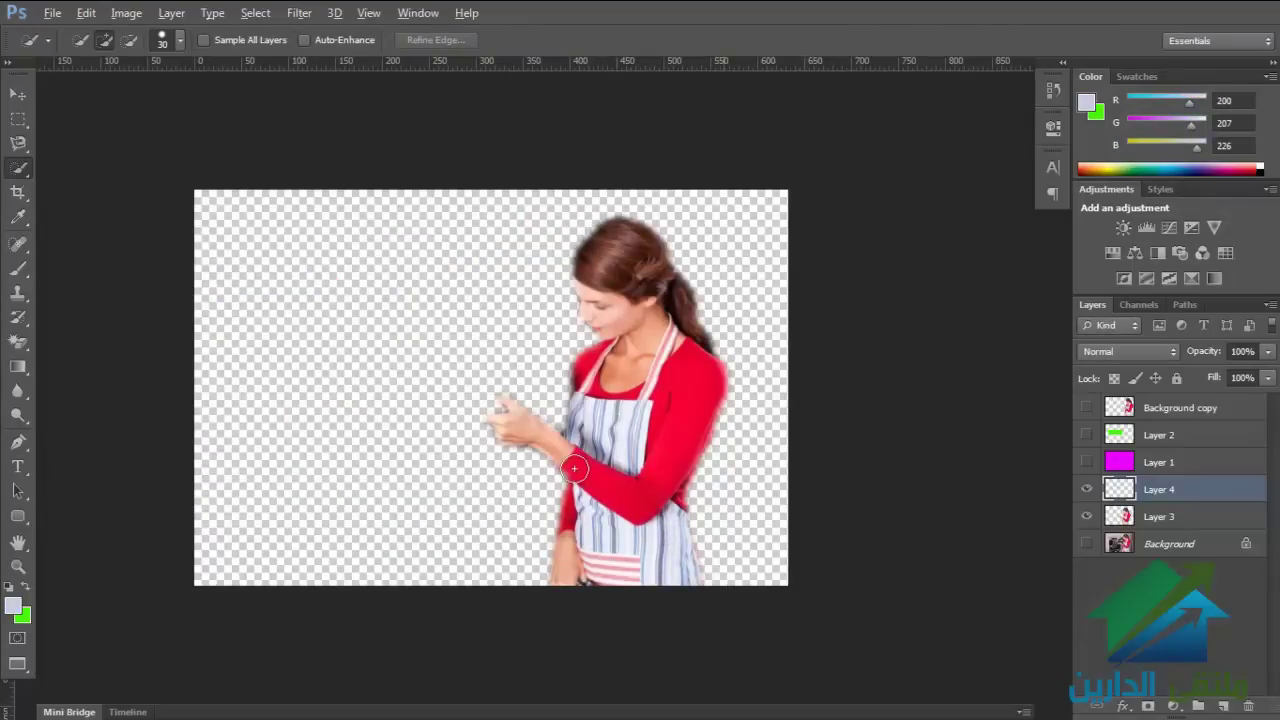
{"action": "key", "text": "alt+BackSpace"}
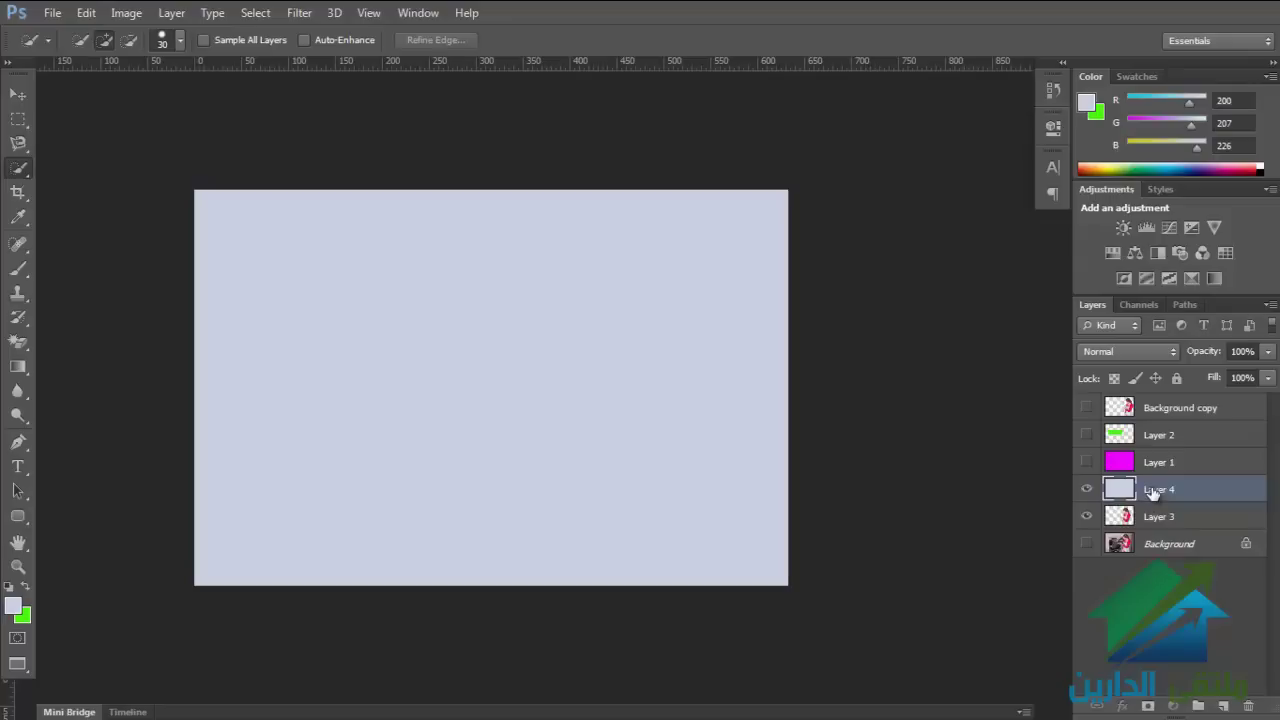
Step: Place Layer 4 beneath the woman's layer and make Layer 2's green rectangle visible
{"action": "left_click_drag", "start_coordinate": [1153, 490], "coordinate": [1155, 528]}
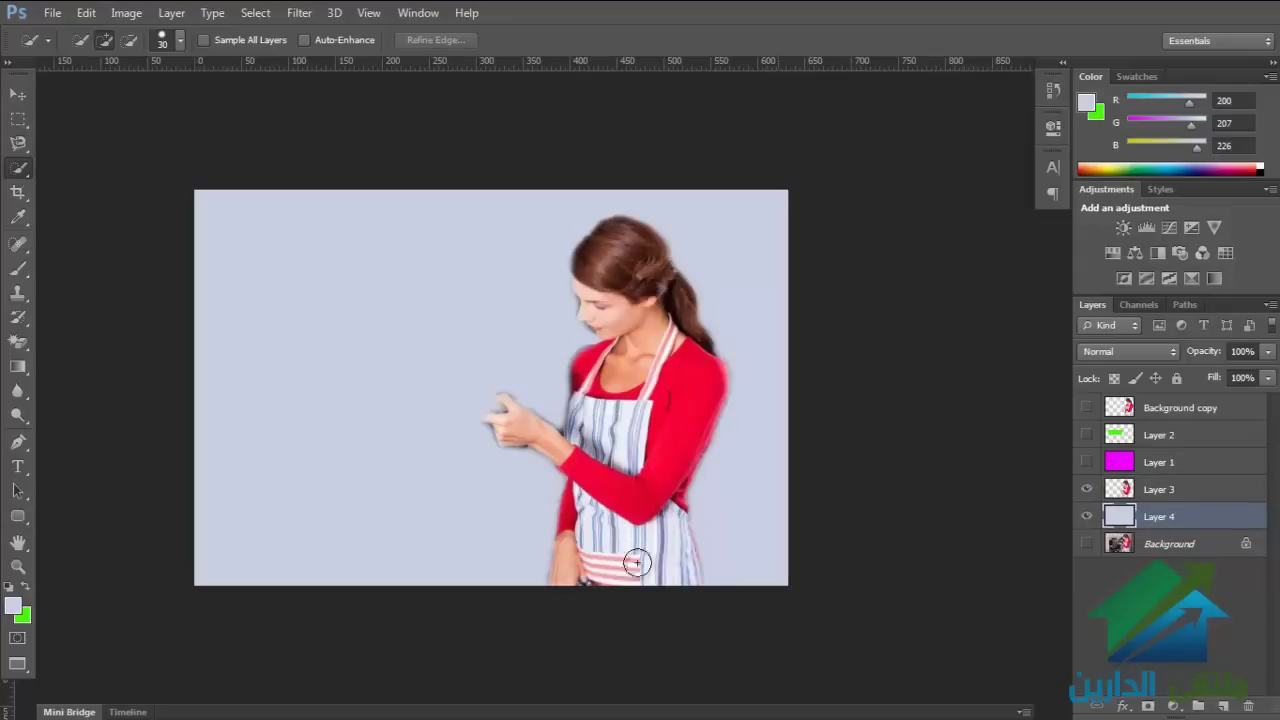
{"action": "left_click", "coordinate": [1086, 461]}
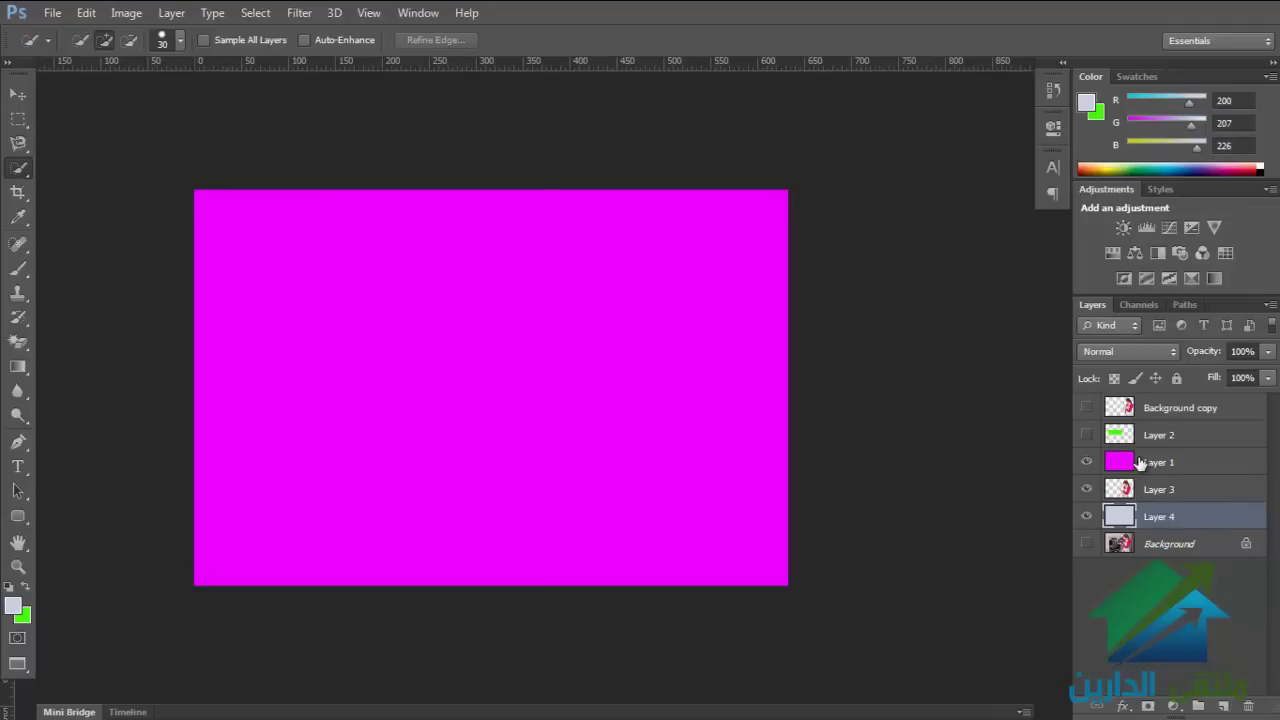
{"action": "left_click", "coordinate": [1086, 461]}
{"action": "left_click", "coordinate": [1086, 434]}
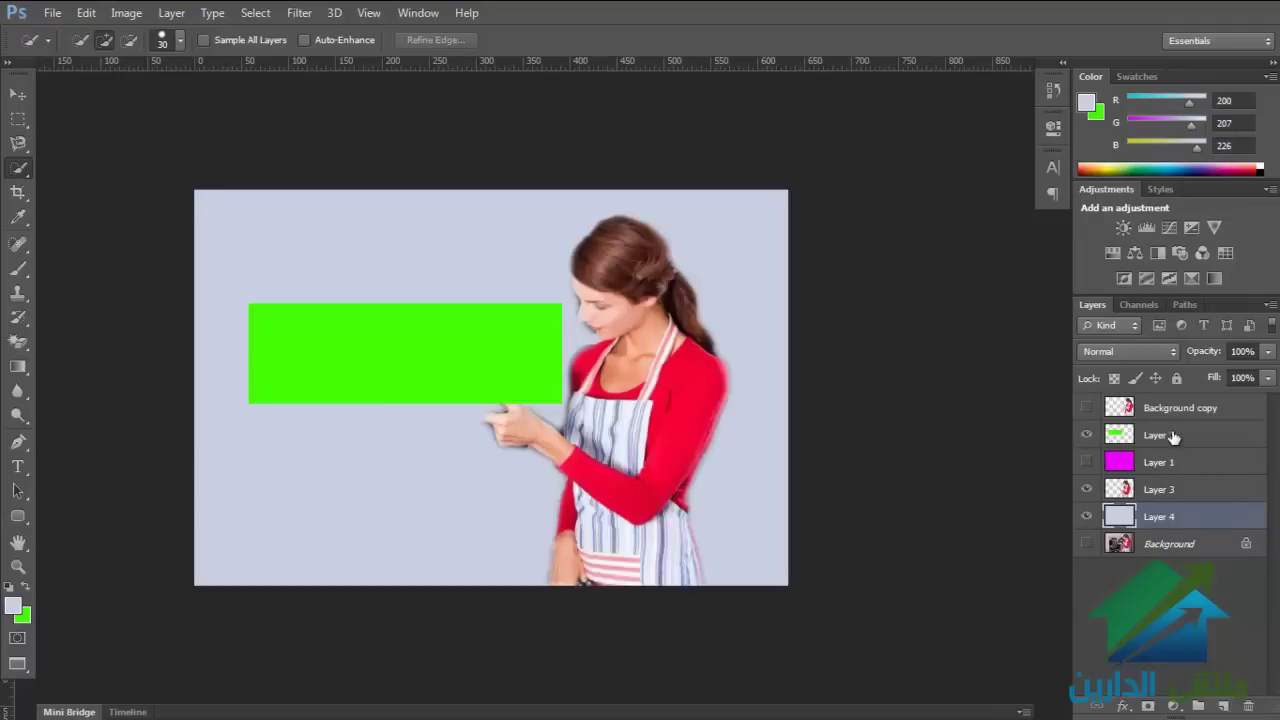
Step: Reposition the green rectangle and put Layer 2 below Layer 3, behind the woman's hand
{"action": "left_click", "coordinate": [1170, 435]}
{"action": "left_click", "coordinate": [18, 93]}
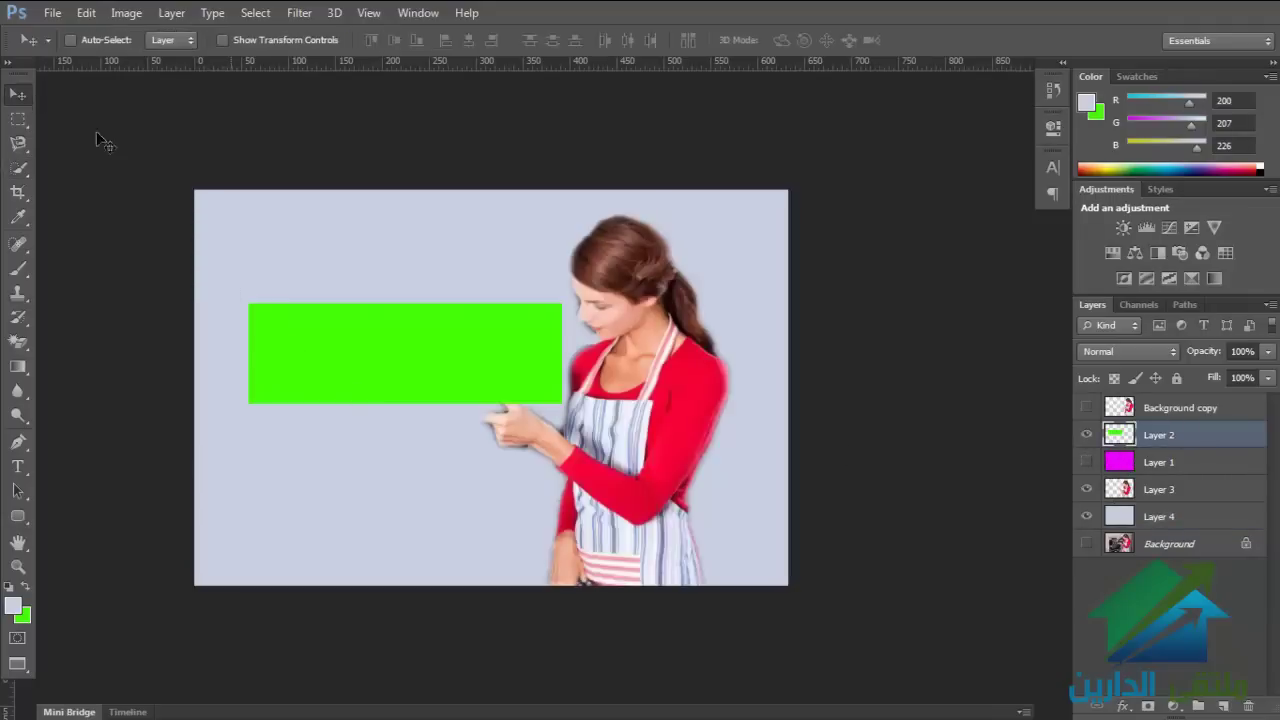
{"action": "left_click_drag", "start_coordinate": [300, 300], "coordinate": [254, 306]}
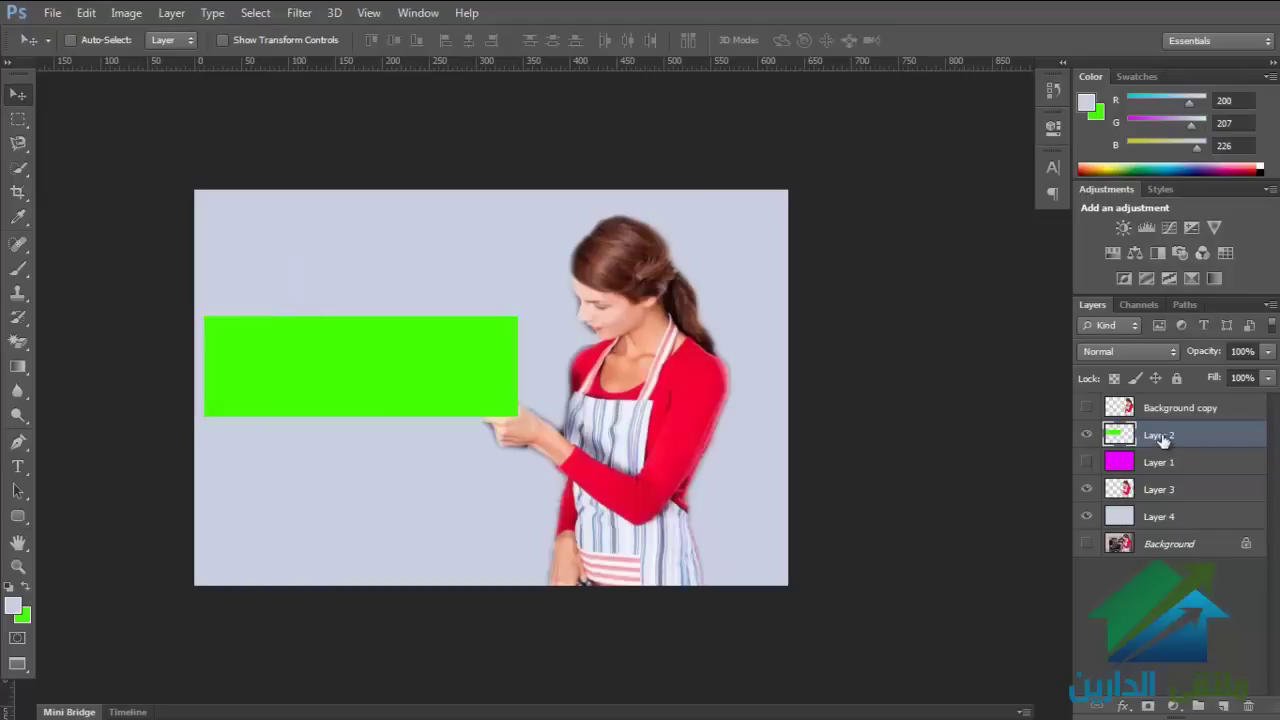
{"action": "left_click_drag", "start_coordinate": [1160, 445], "coordinate": [1175, 495]}
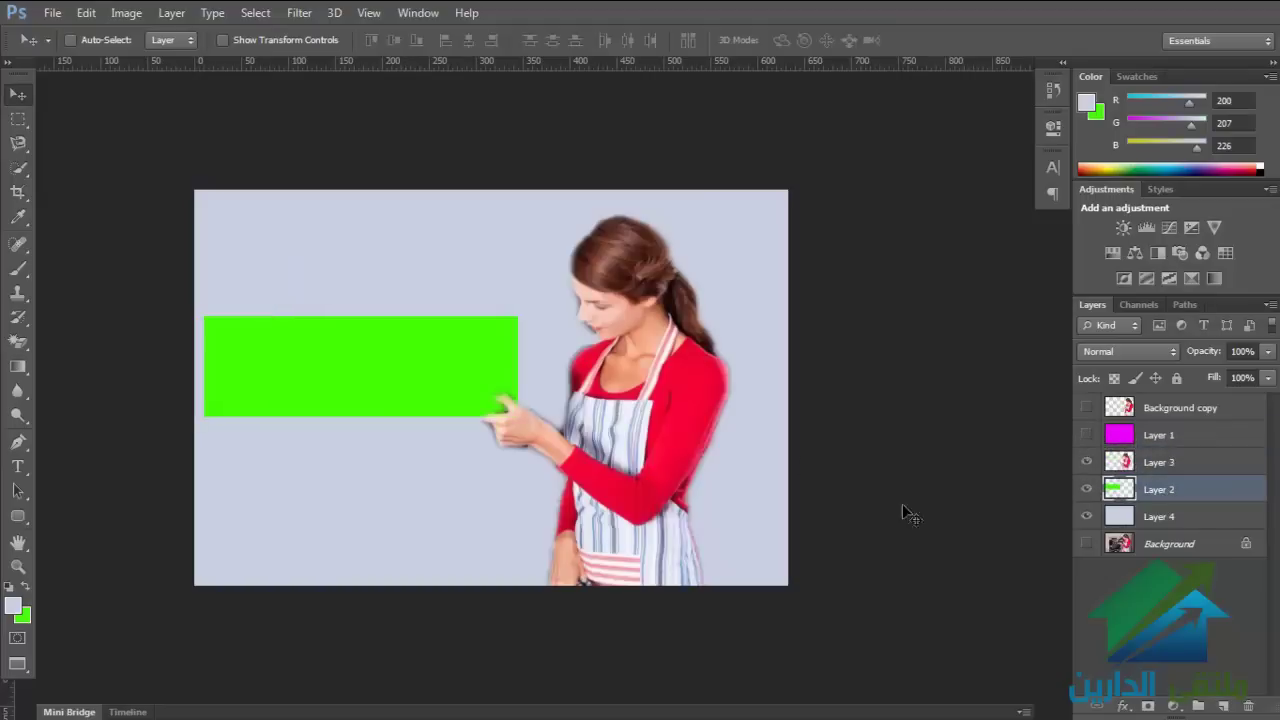
{"action": "left_click_drag", "start_coordinate": [349, 376], "coordinate": [353, 372]}
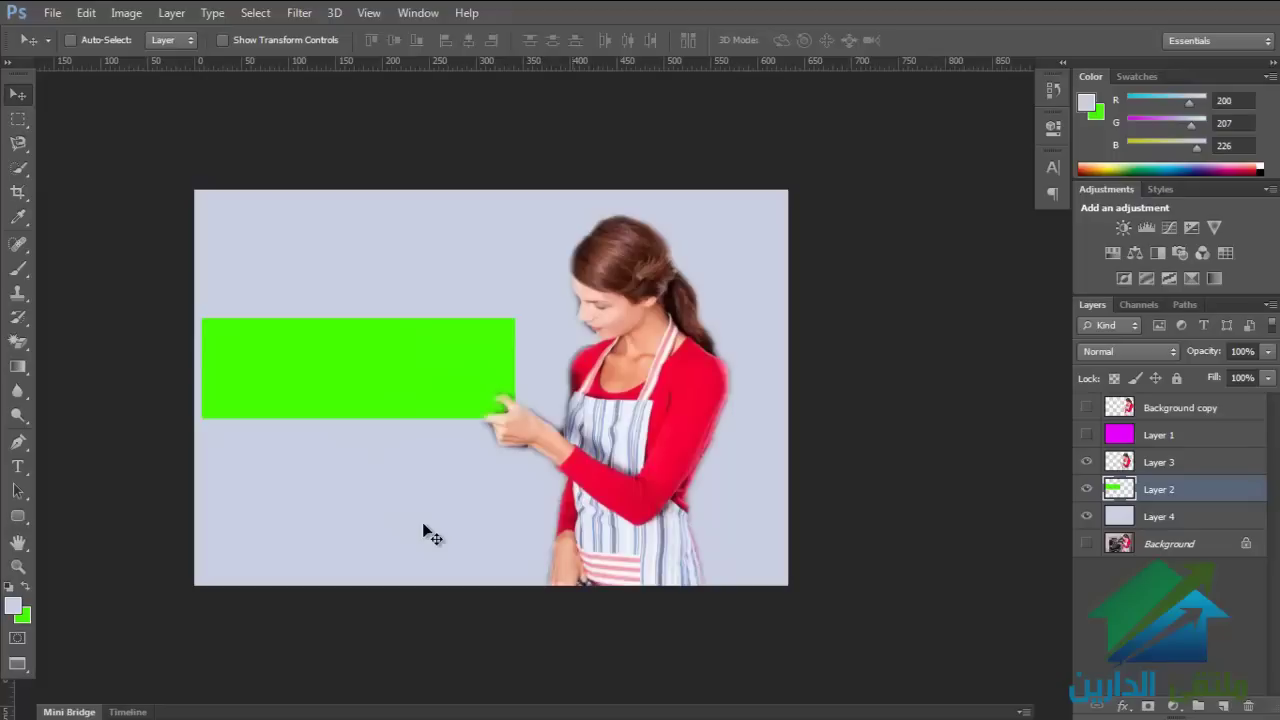
Step: Switch to the Magic Wand selection tool and zoom in on the woman
{"action": "left_click", "coordinate": [17, 172]}
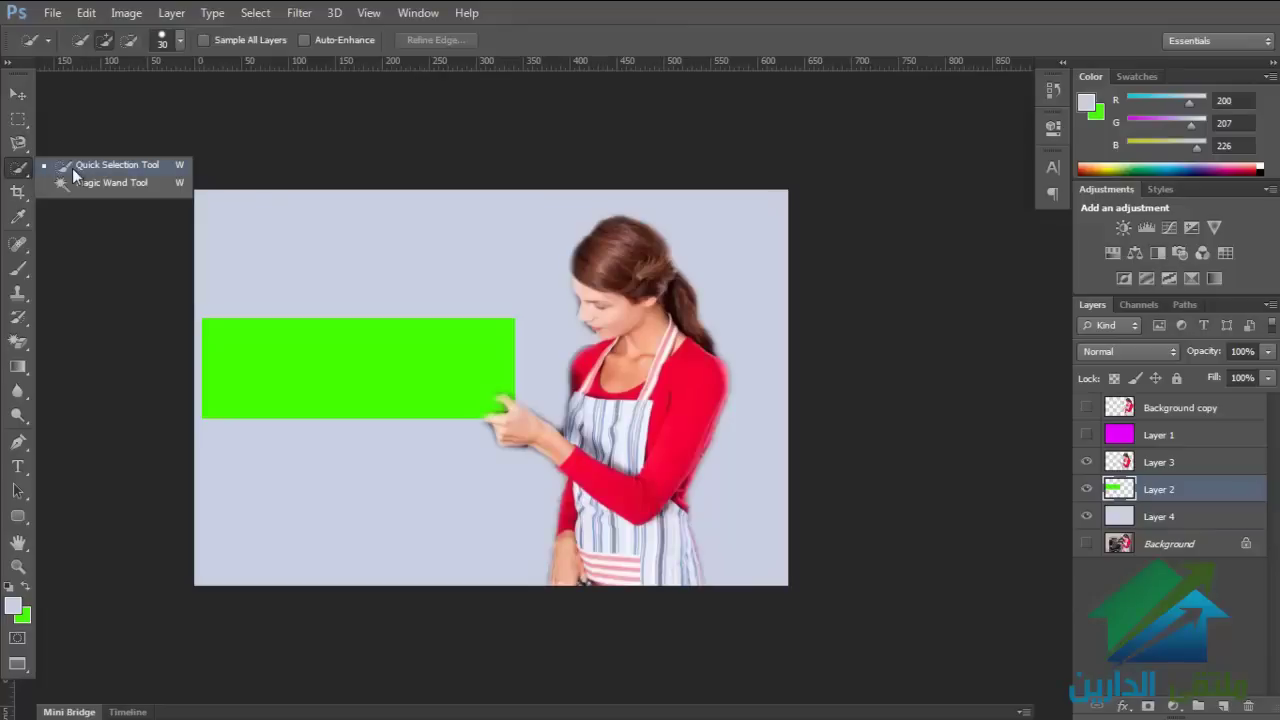
{"action": "left_click", "coordinate": [75, 185]}
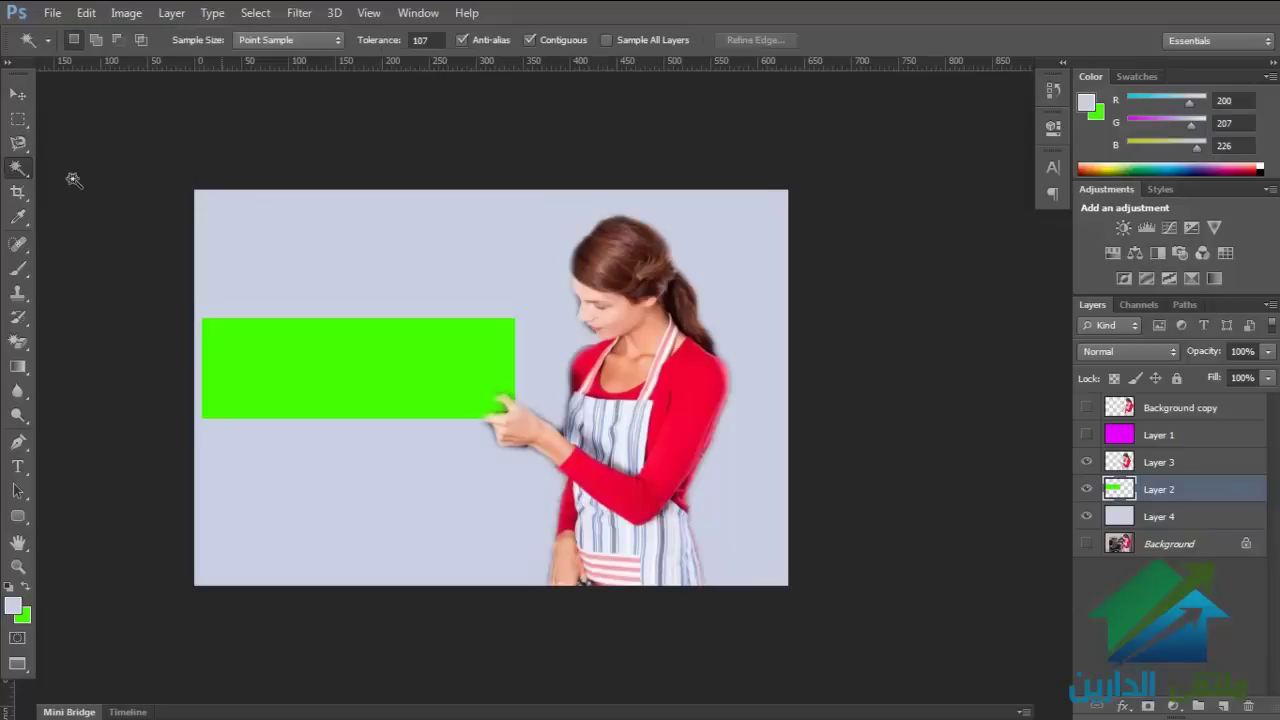
{"action": "left_click", "coordinate": [20, 176]}
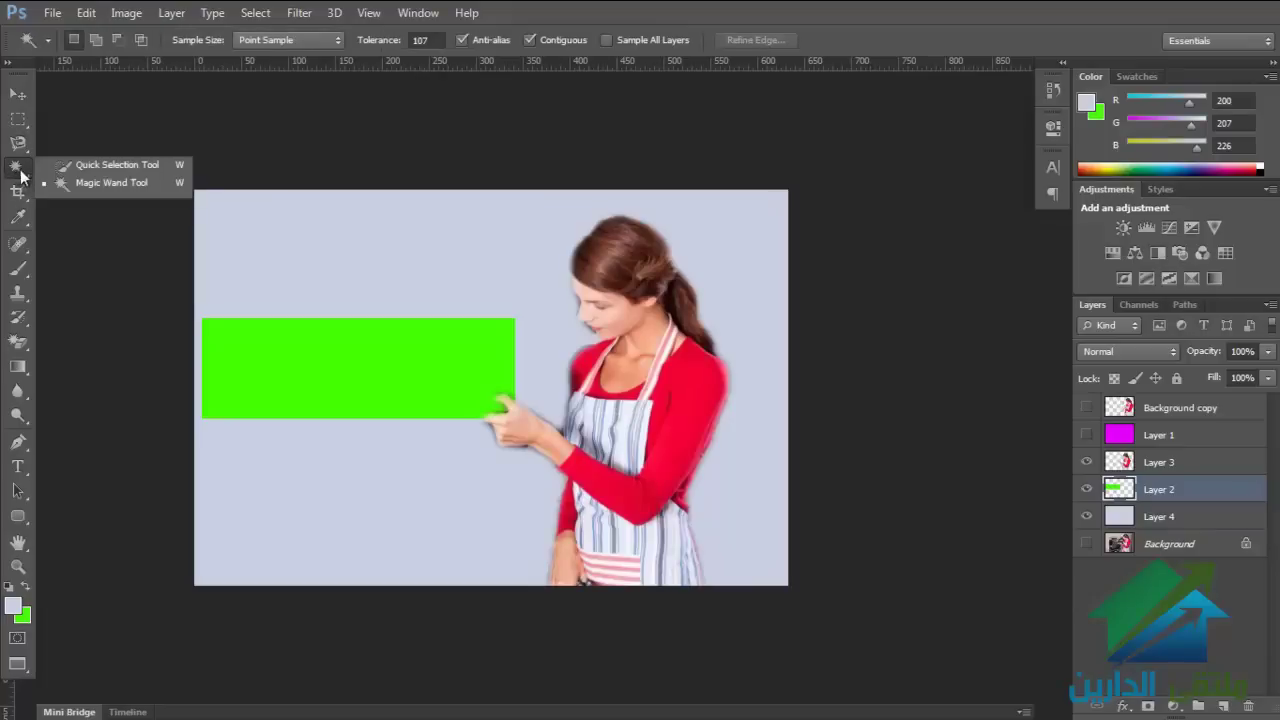
{"action": "left_click", "coordinate": [86, 188]}
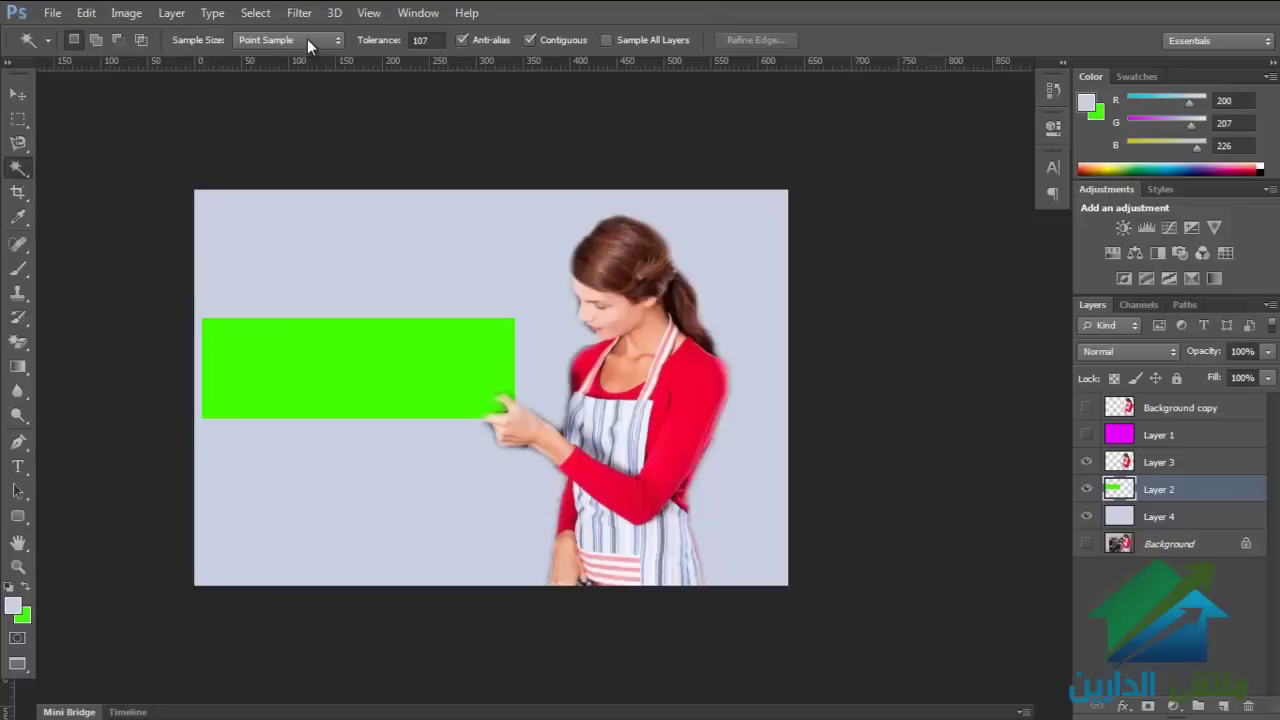
{"action": "left_click", "coordinate": [307, 39]}
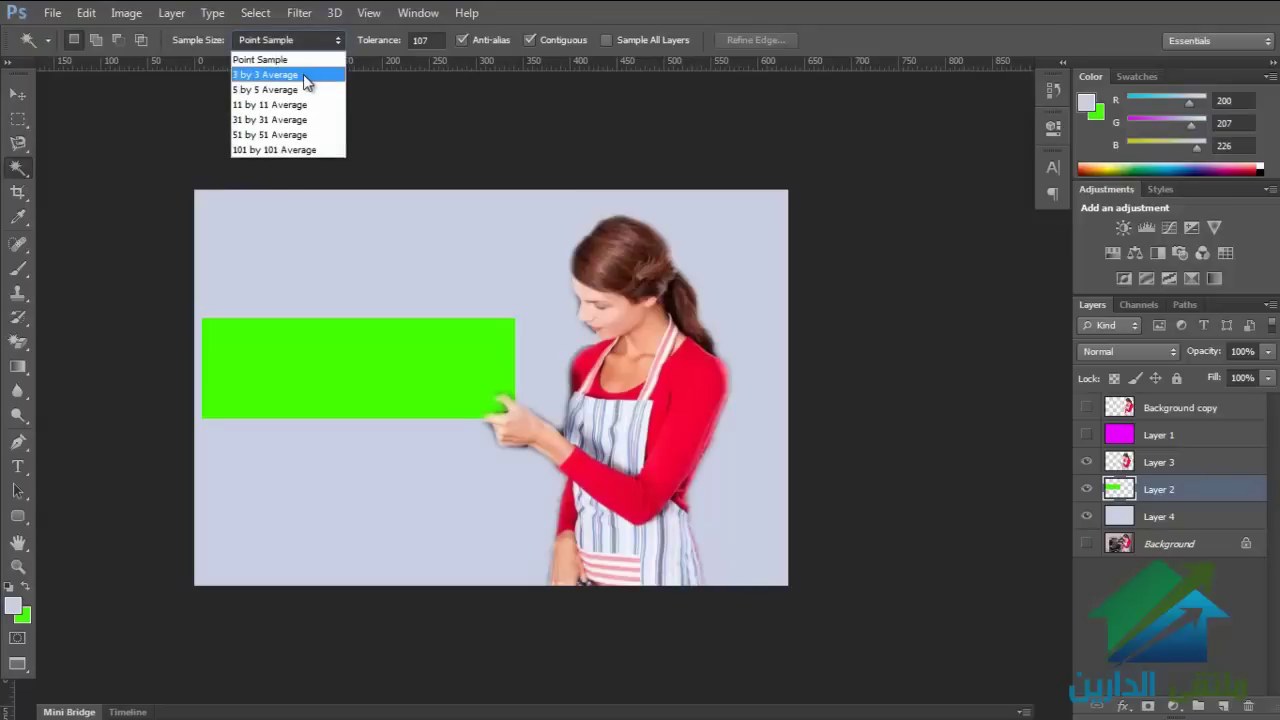
{"action": "key", "text": "Return"}
{"action": "scroll", "coordinate": [612, 370], "scroll_direction": "up", "scroll_amount": 2}
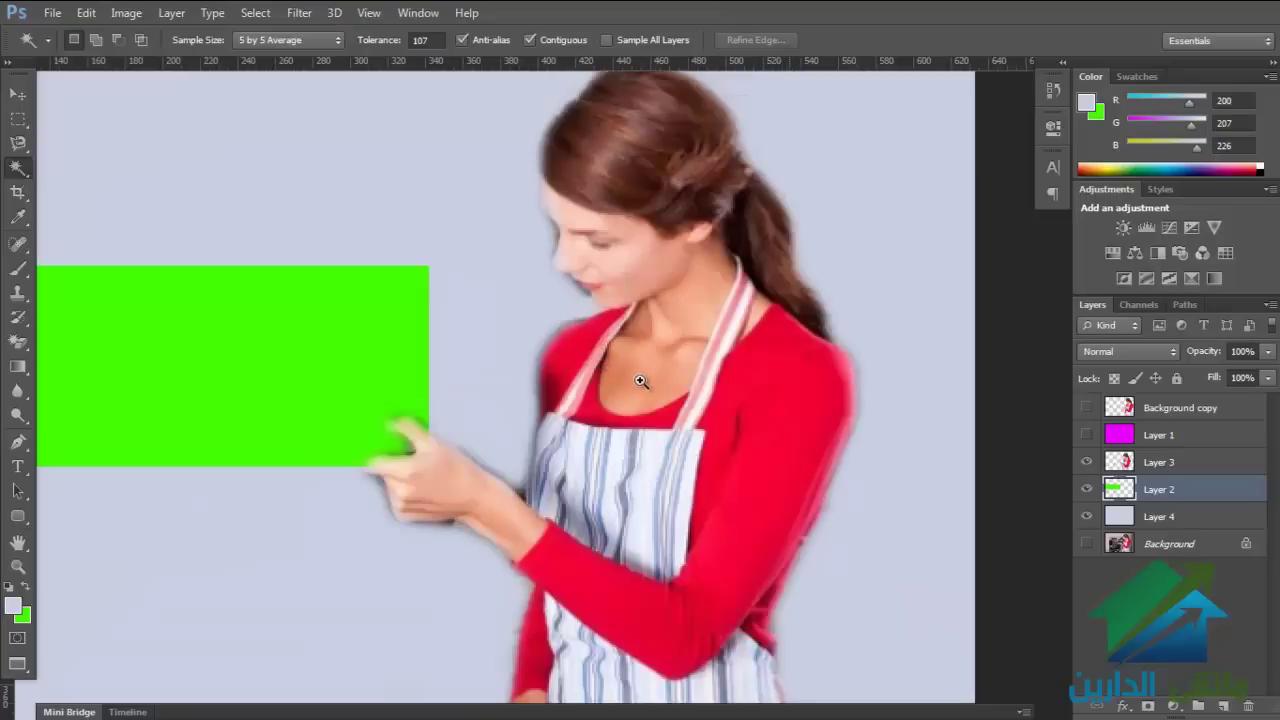
Step: Set Sample Size to 3 by 3 Average, select the green rectangle, then activate the Background layer
{"action": "left_click", "coordinate": [305, 42]}
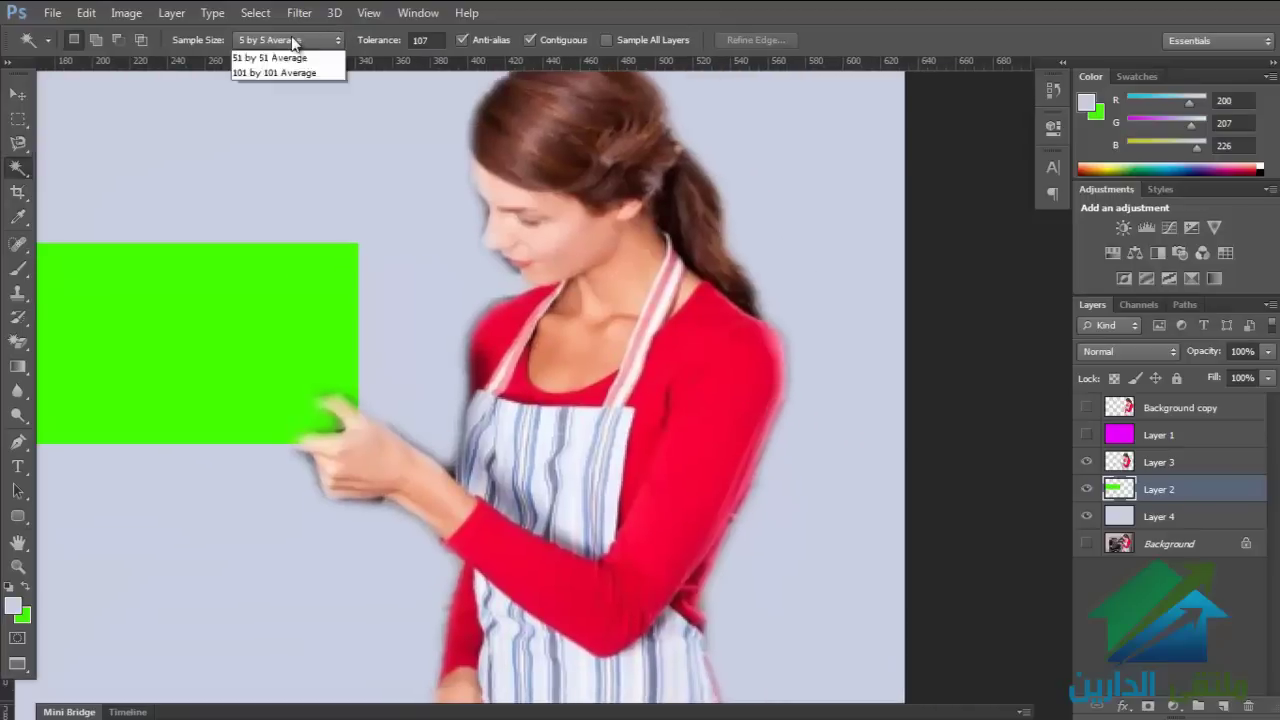
{"action": "left_click", "coordinate": [265, 51]}
{"action": "scroll", "coordinate": [280, 160], "scroll_direction": "right", "scroll_amount": 3}
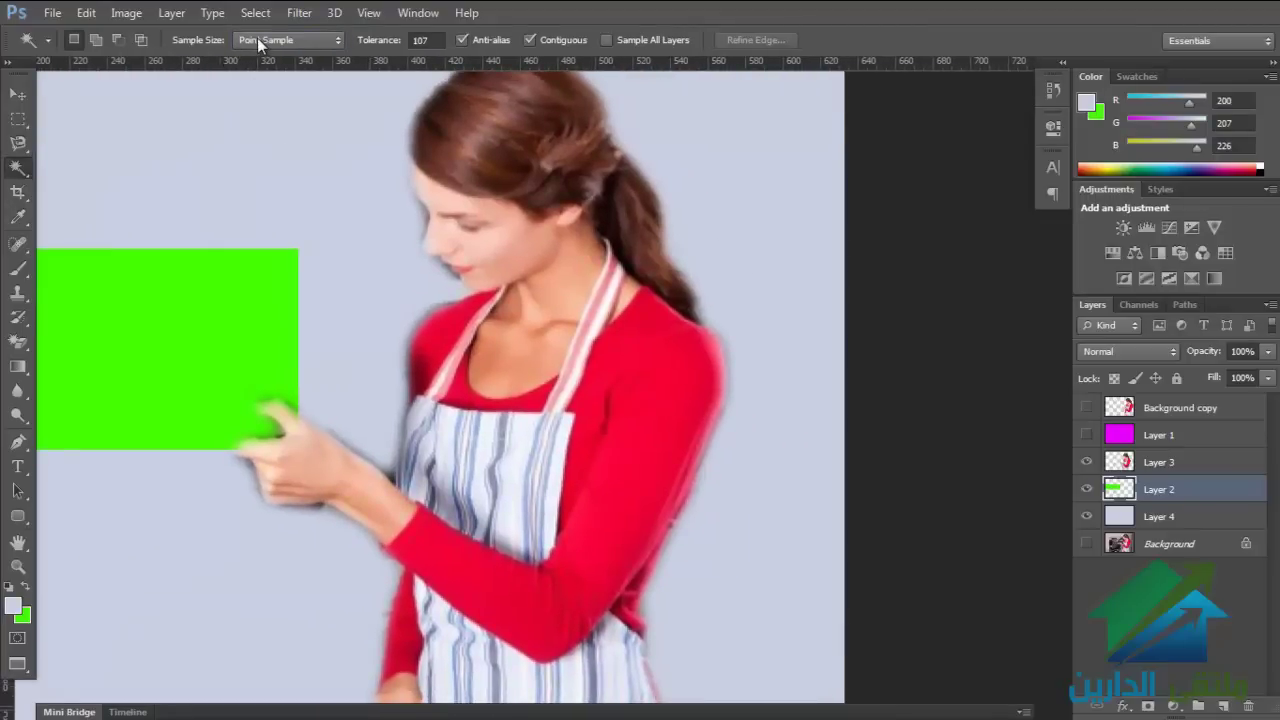
{"action": "left_click", "coordinate": [262, 40]}
{"action": "left_click", "coordinate": [283, 77]}
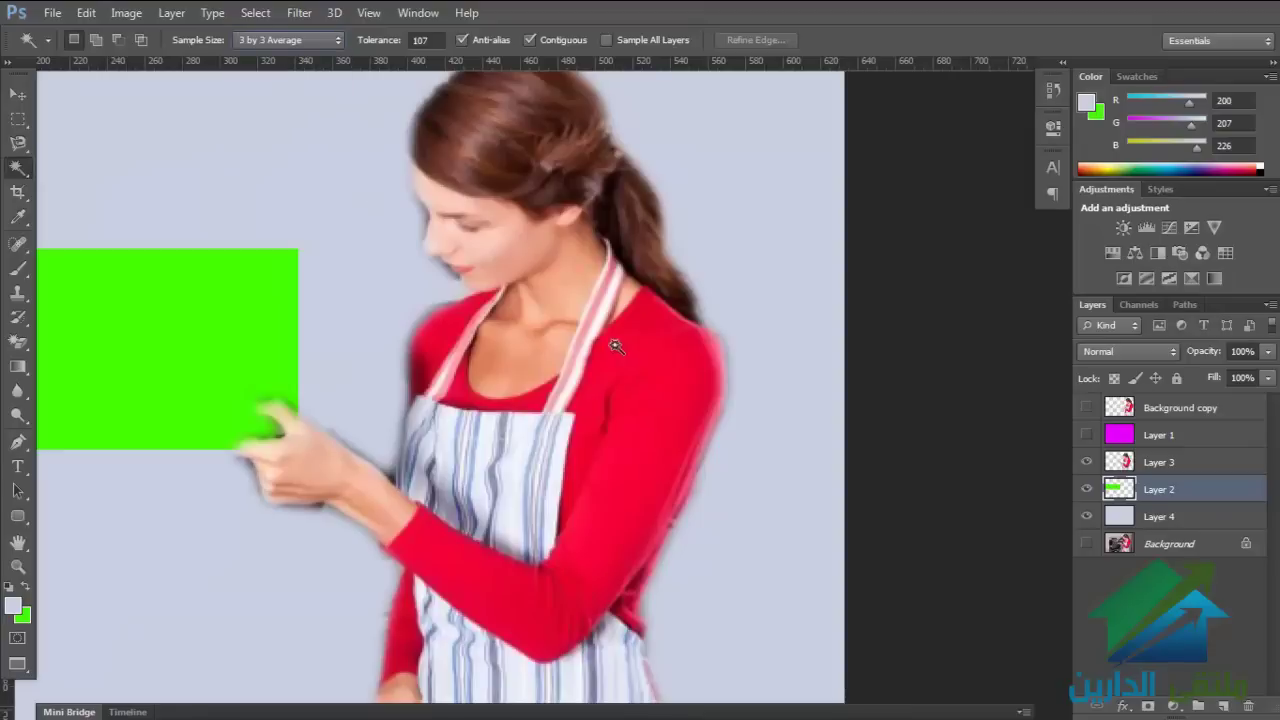
{"action": "left_click", "coordinate": [564, 314]}
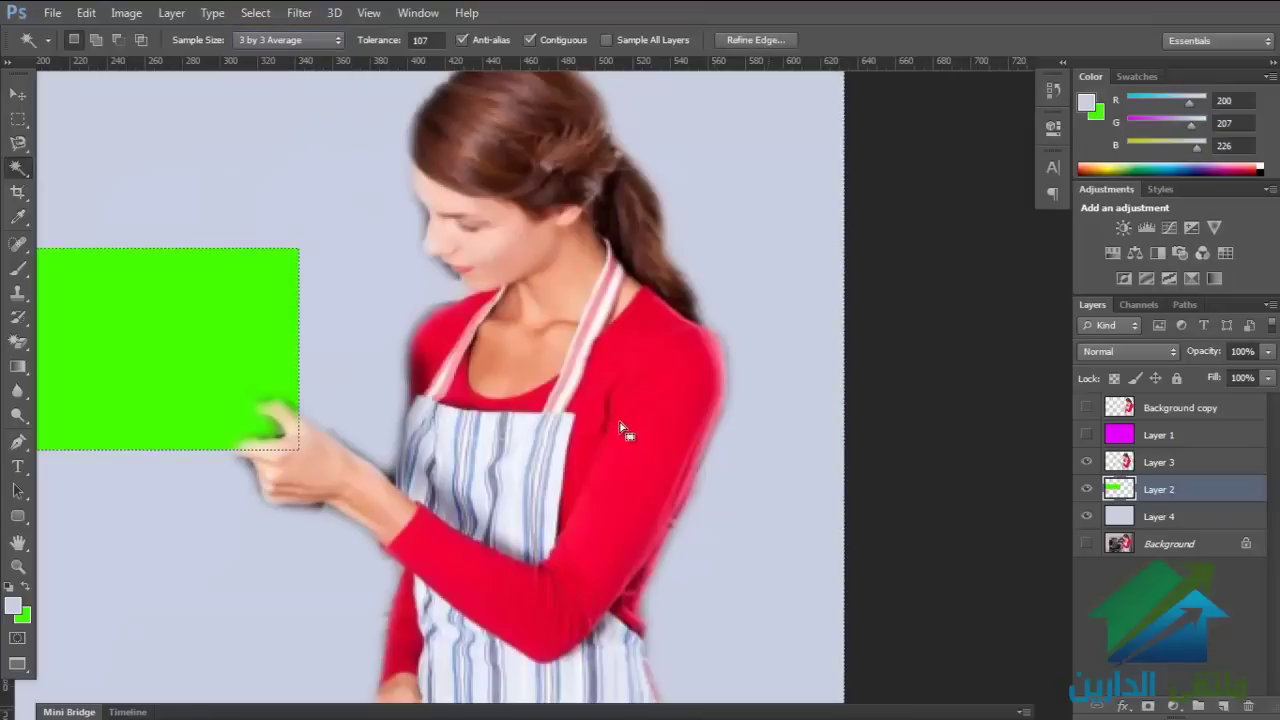
{"action": "left_click", "coordinate": [1160, 543]}
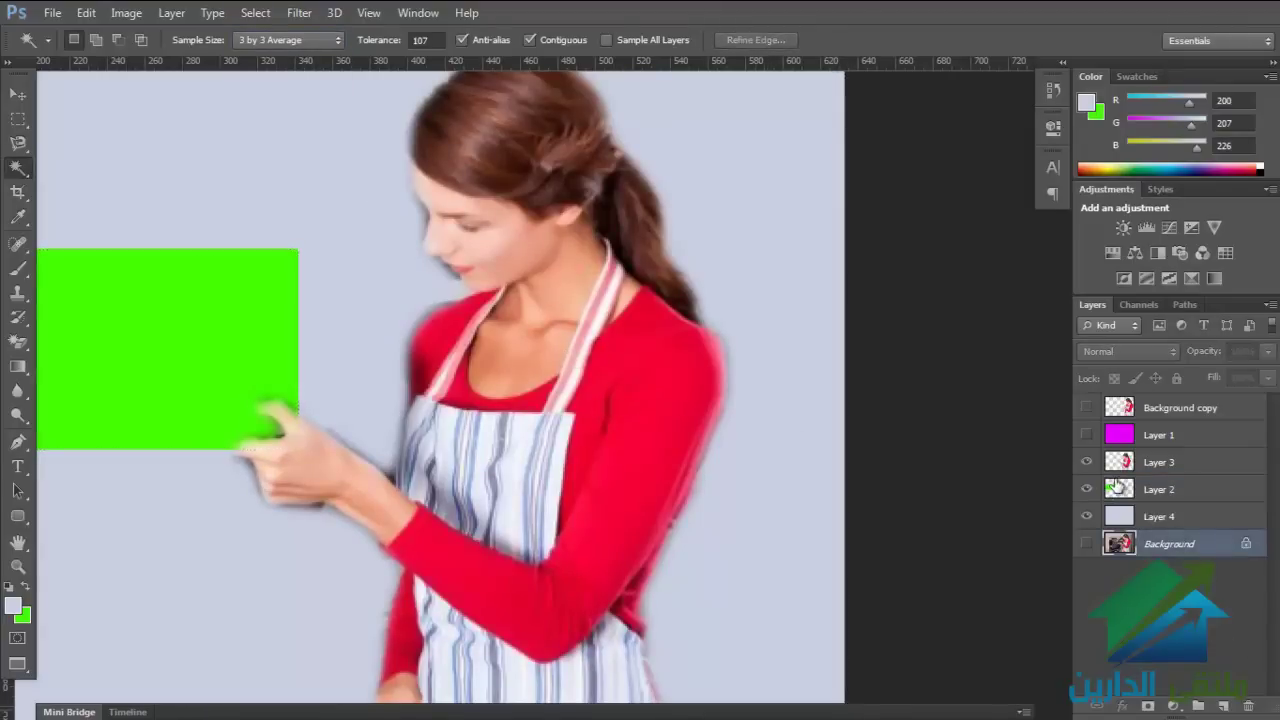
Step: Show only the Background kitchen photo and test a tolerance-30 Magic Wand selection on the face
{"action": "left_click", "coordinate": [1086, 543], "text": "alt"}
{"action": "left_click", "coordinate": [557, 417]}
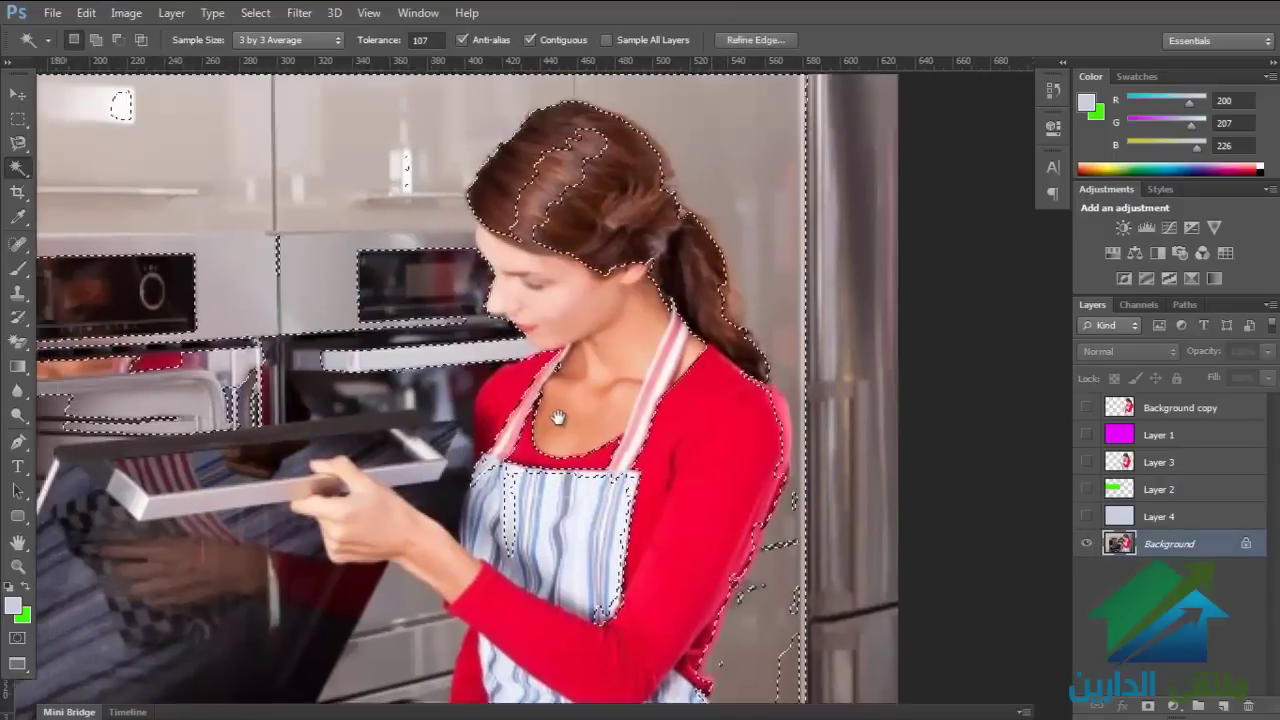
{"action": "left_click_drag", "start_coordinate": [557, 417], "coordinate": [542, 303]}
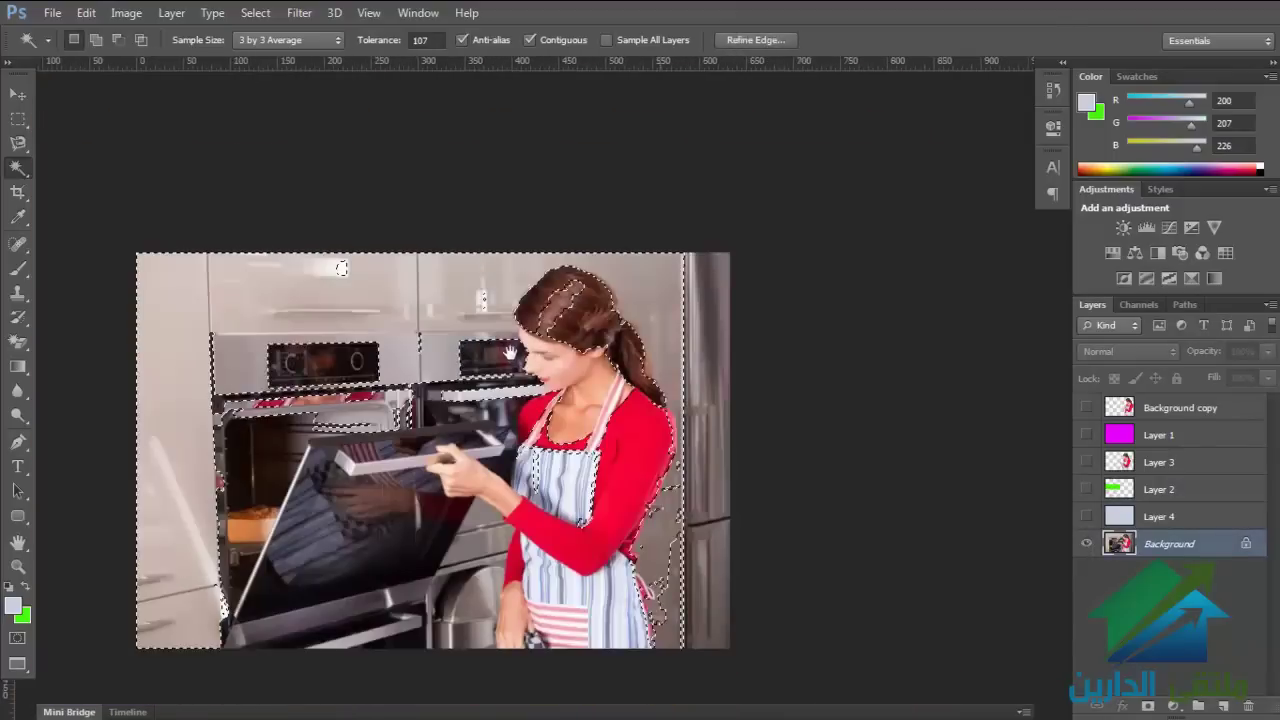
{"action": "key", "text": "ctrl+d"}
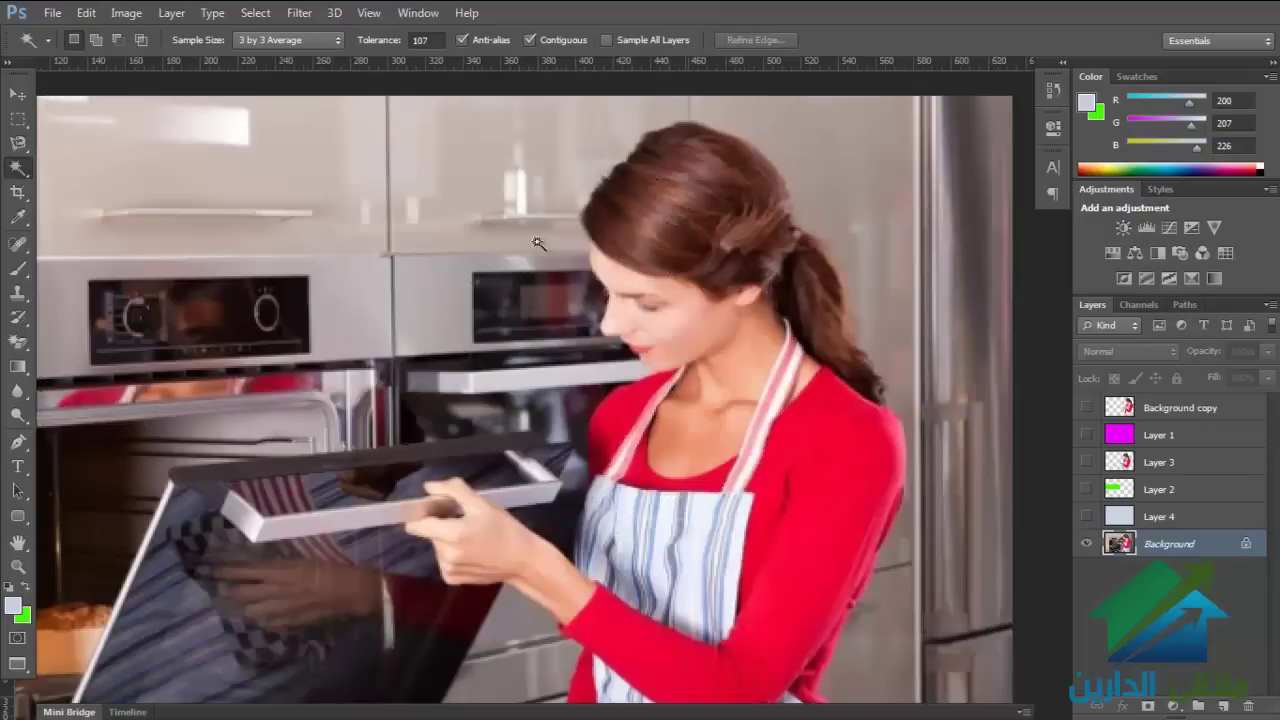
{"action": "left_click", "coordinate": [426, 40]}
{"action": "type", "text": "30"}
{"action": "left_click", "coordinate": [672, 477]}
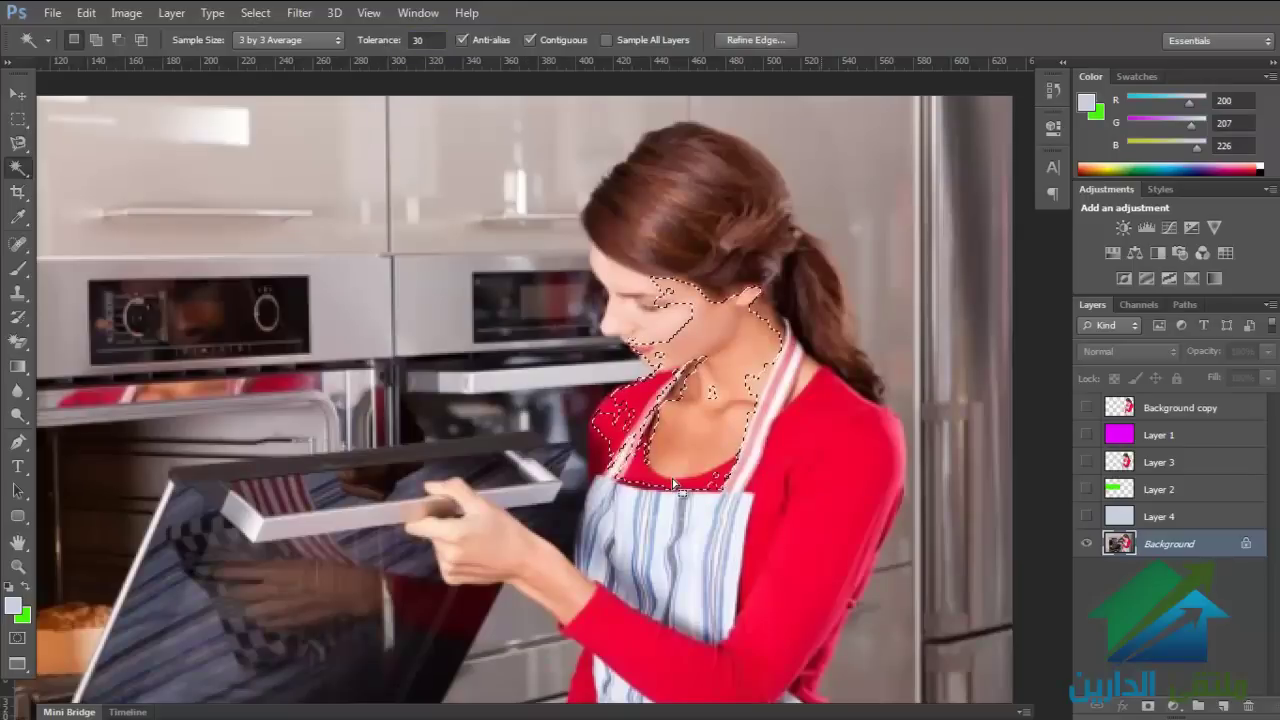
{"action": "mouse_move", "coordinate": [661, 457]}
{"action": "left_mouse_down"}
{"action": "mouse_move", "coordinate": [611, 428]}
{"action": "mouse_move", "coordinate": [559, 423]}
{"action": "left_mouse_up"}
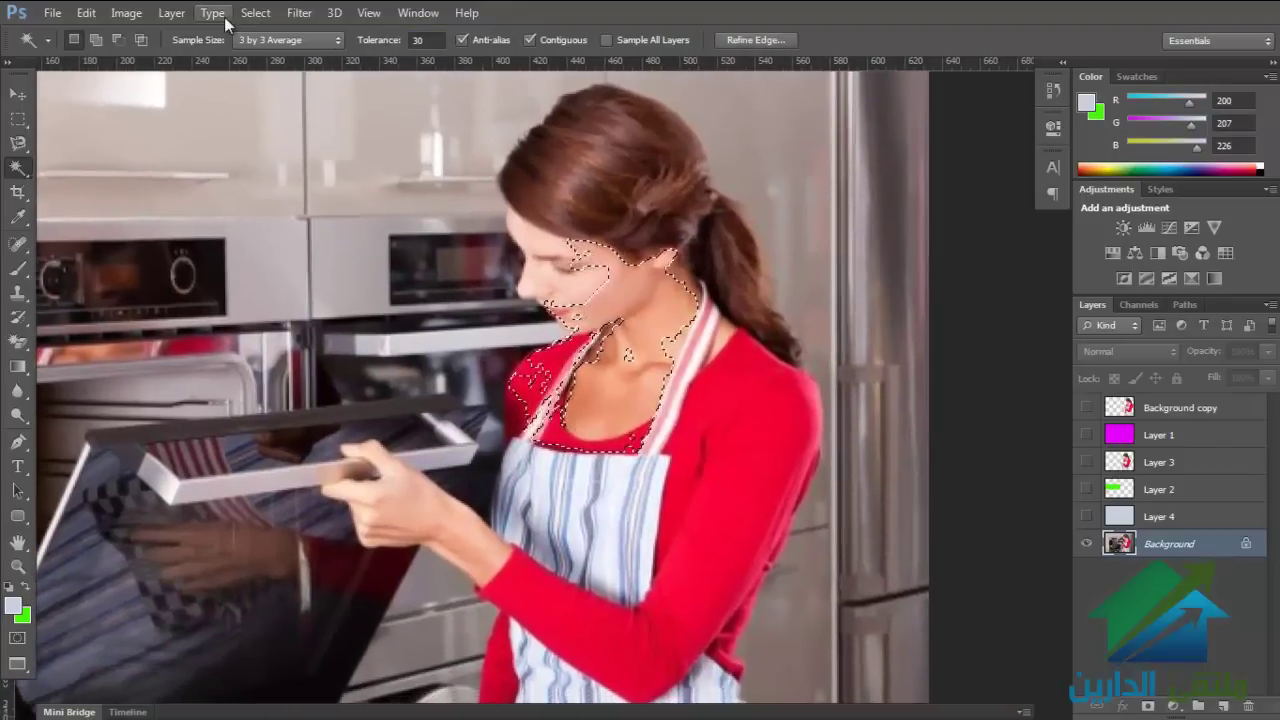
Step: Try 101 by 101 Average, then select a sleeve patch at 3 by 3 Average, tolerance 0
{"action": "left_click", "coordinate": [276, 39]}
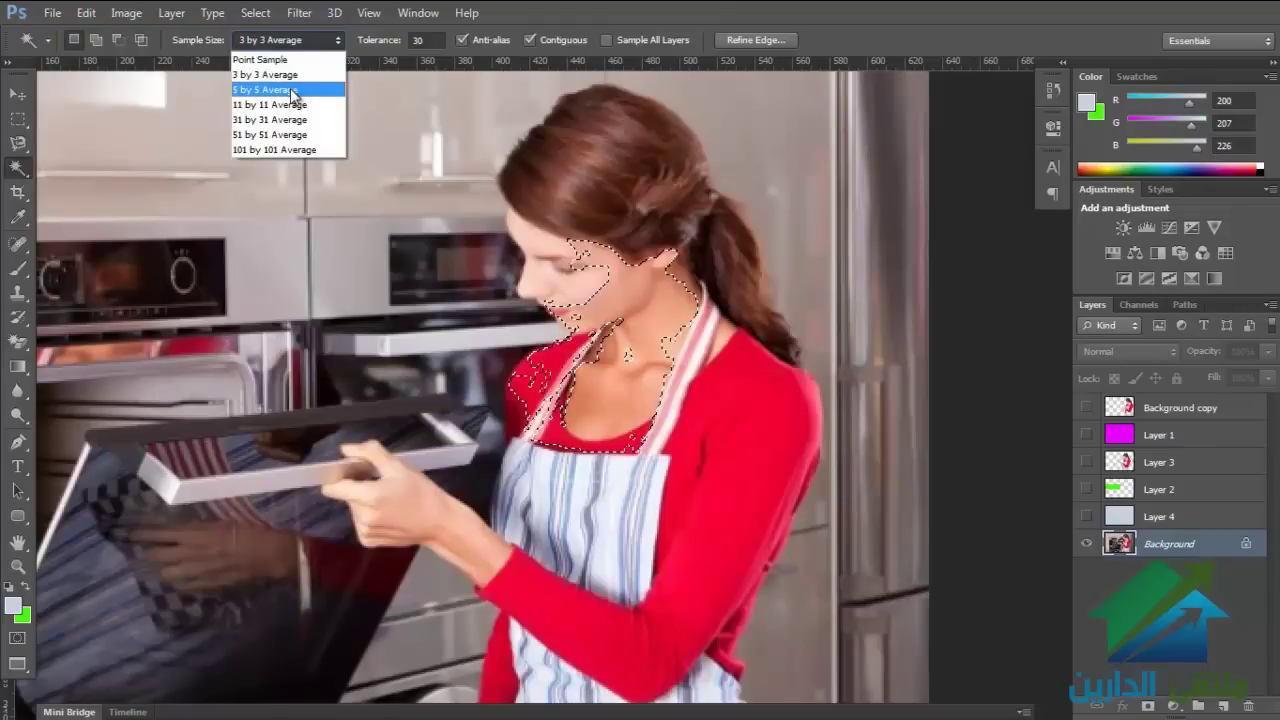
{"action": "left_click", "coordinate": [317, 150]}
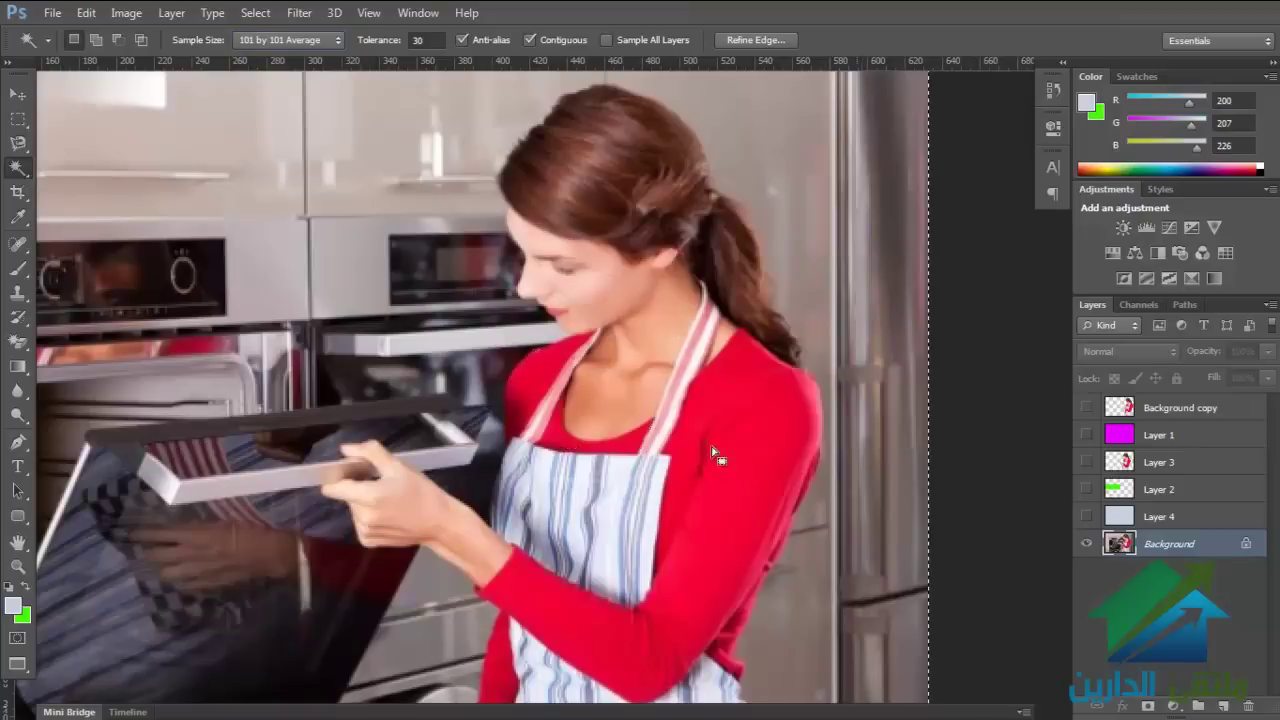
{"action": "scroll", "coordinate": [600, 450], "scroll_direction": "up", "scroll_amount": 2}
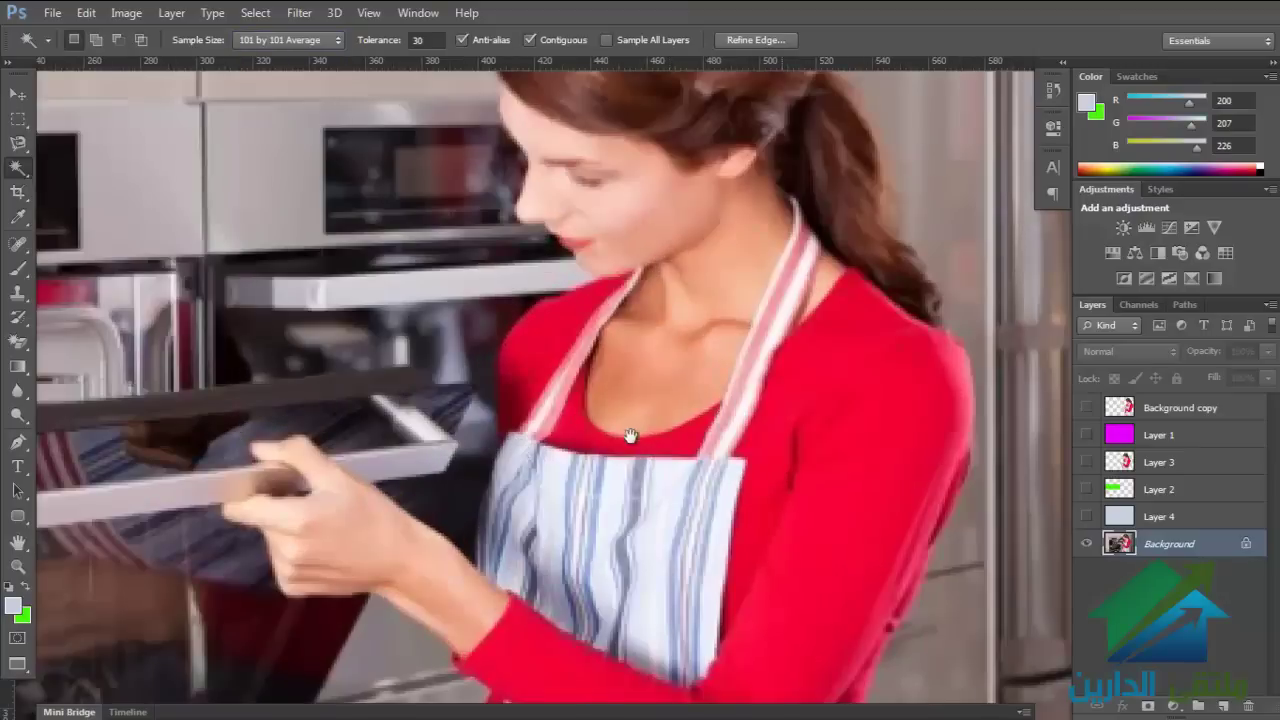
{"action": "scroll", "coordinate": [623, 417], "scroll_direction": "down", "scroll_amount": 4}
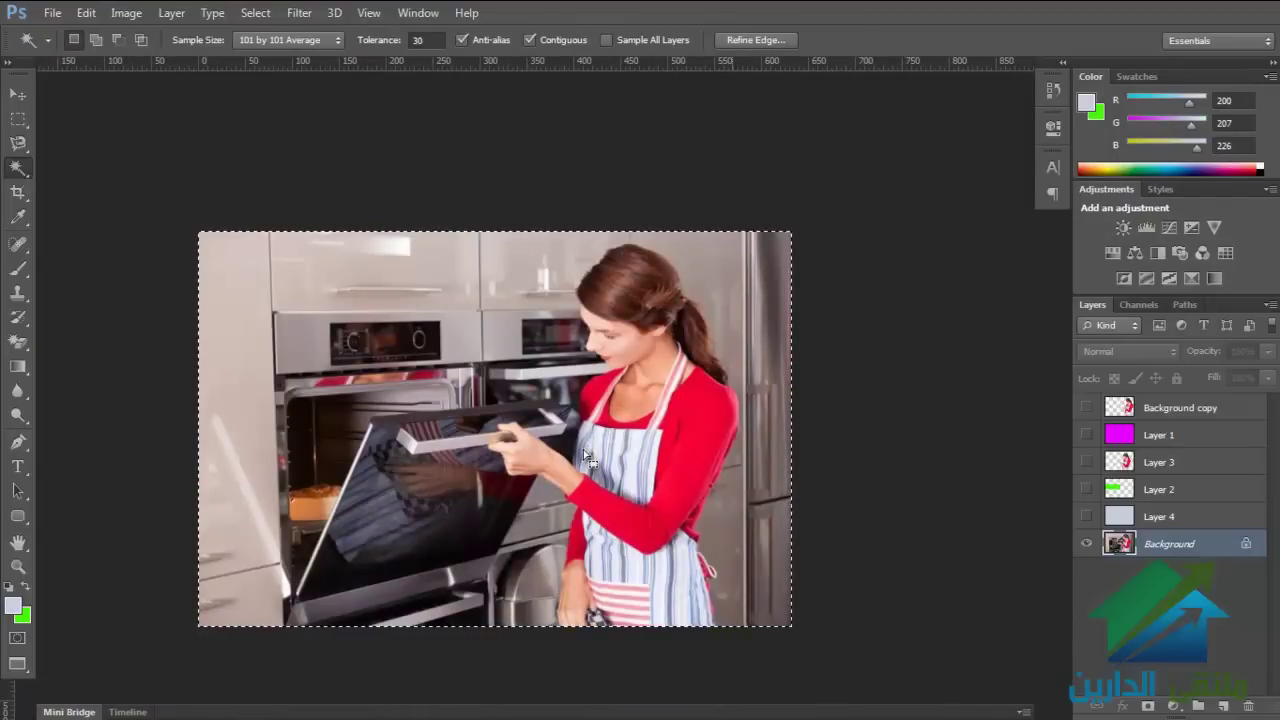
{"action": "left_click", "coordinate": [318, 42]}
{"action": "left_click", "coordinate": [300, 75]}
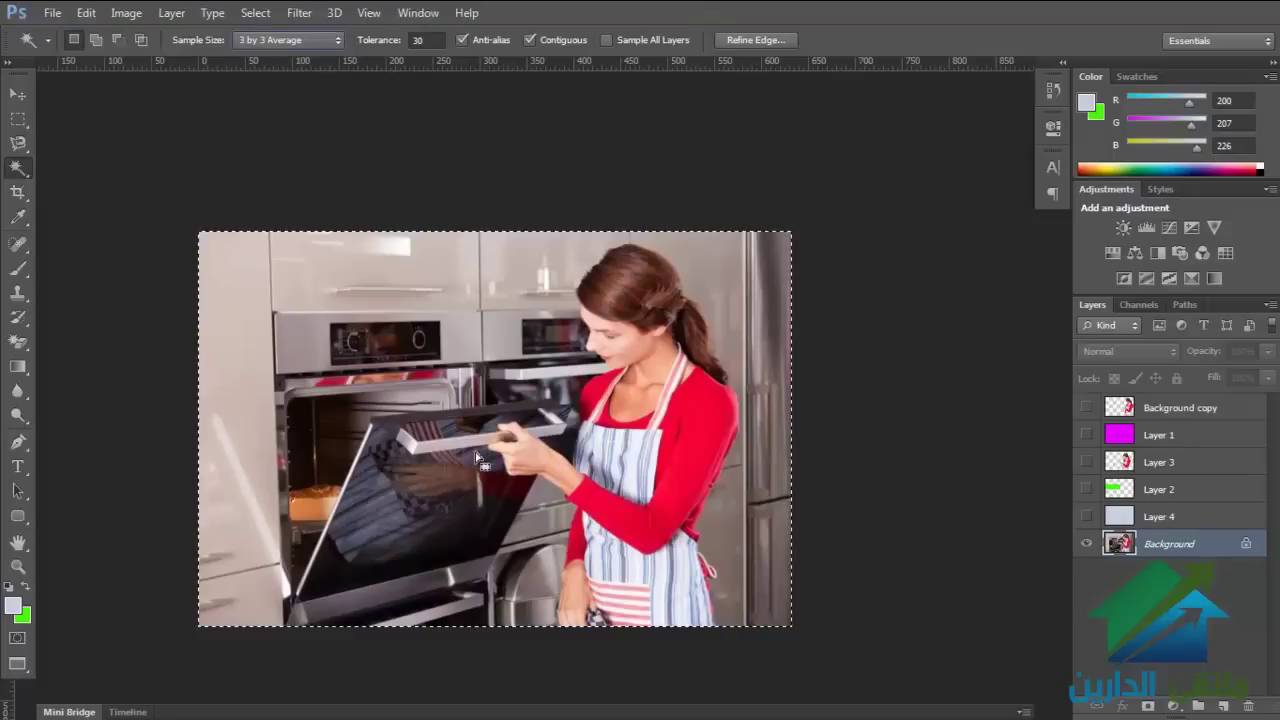
{"action": "left_click", "coordinate": [425, 40]}
{"action": "type", "text": "0"}
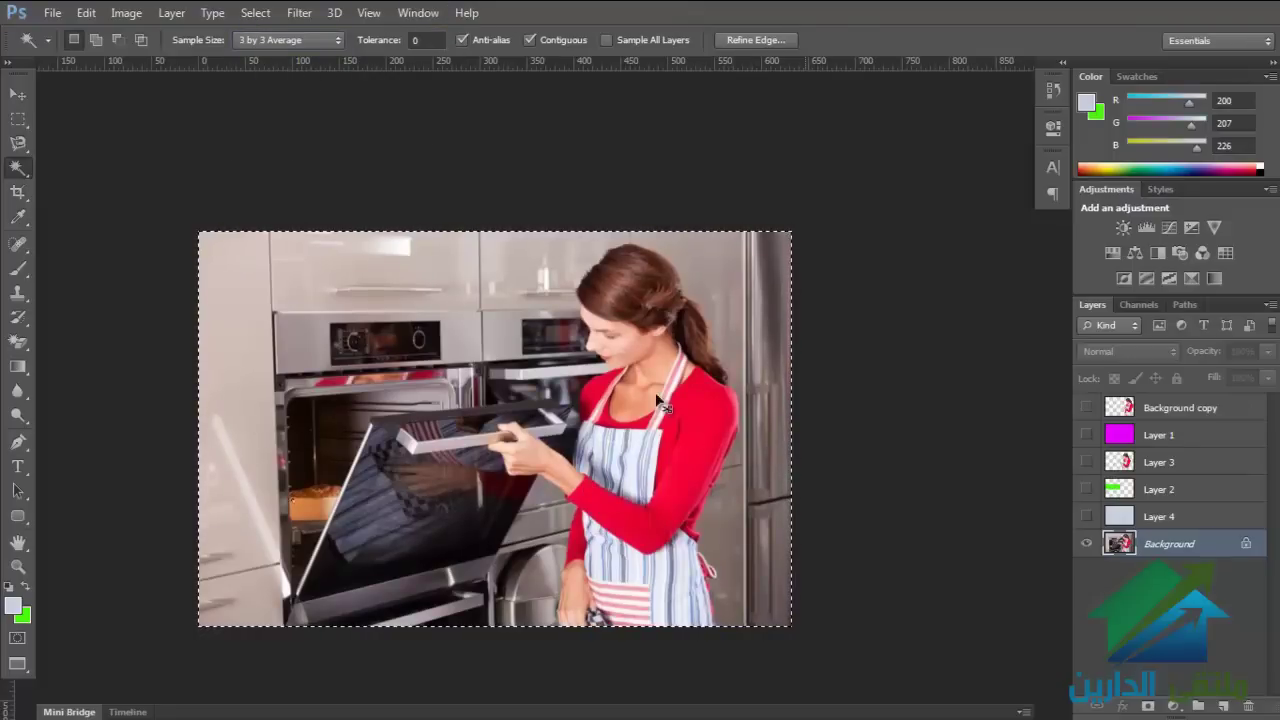
{"action": "left_click", "coordinate": [707, 430]}
Step: Select the red top with 31 by 31 Average sampling, then deselect
{"action": "scroll", "coordinate": [710, 440], "scroll_direction": "up", "scroll_amount": 1}
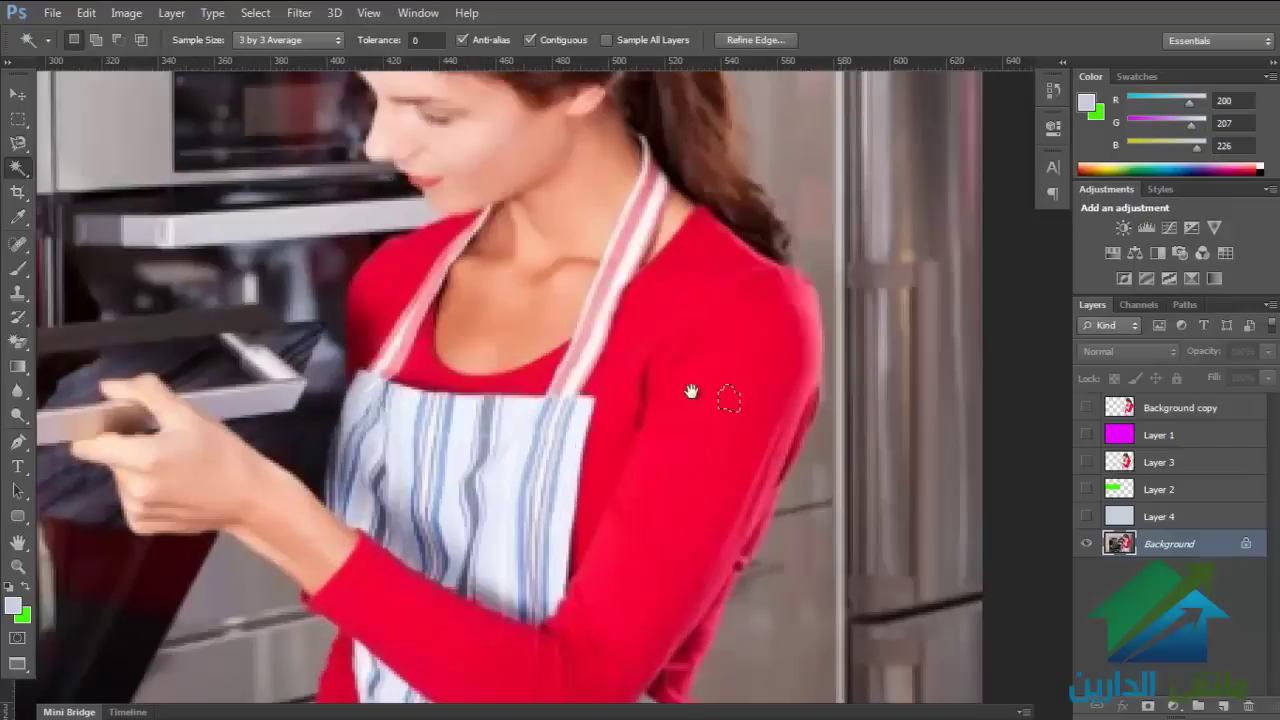
{"action": "scroll", "coordinate": [720, 395], "scroll_direction": "up", "scroll_amount": 1}
{"action": "left_click", "coordinate": [307, 40]}
{"action": "left_click", "coordinate": [305, 108]}
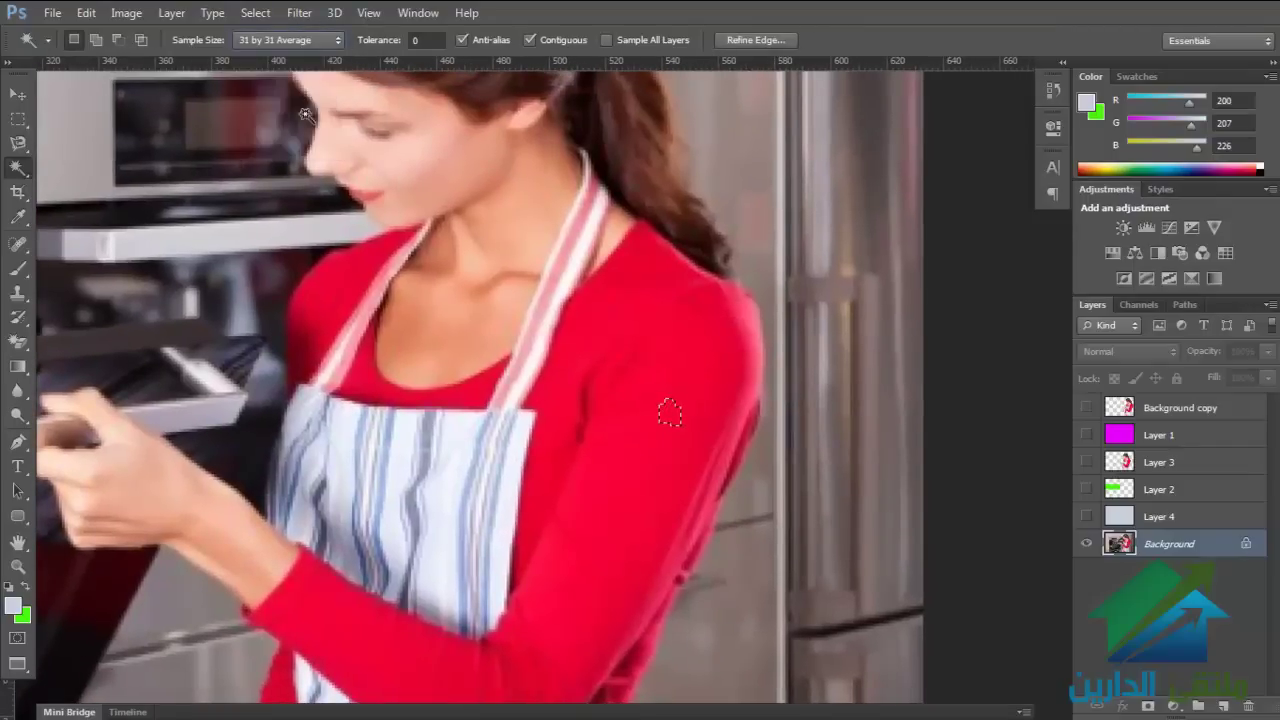
{"action": "left_click", "coordinate": [539, 432]}
{"action": "key", "text": "ctrl+d"}
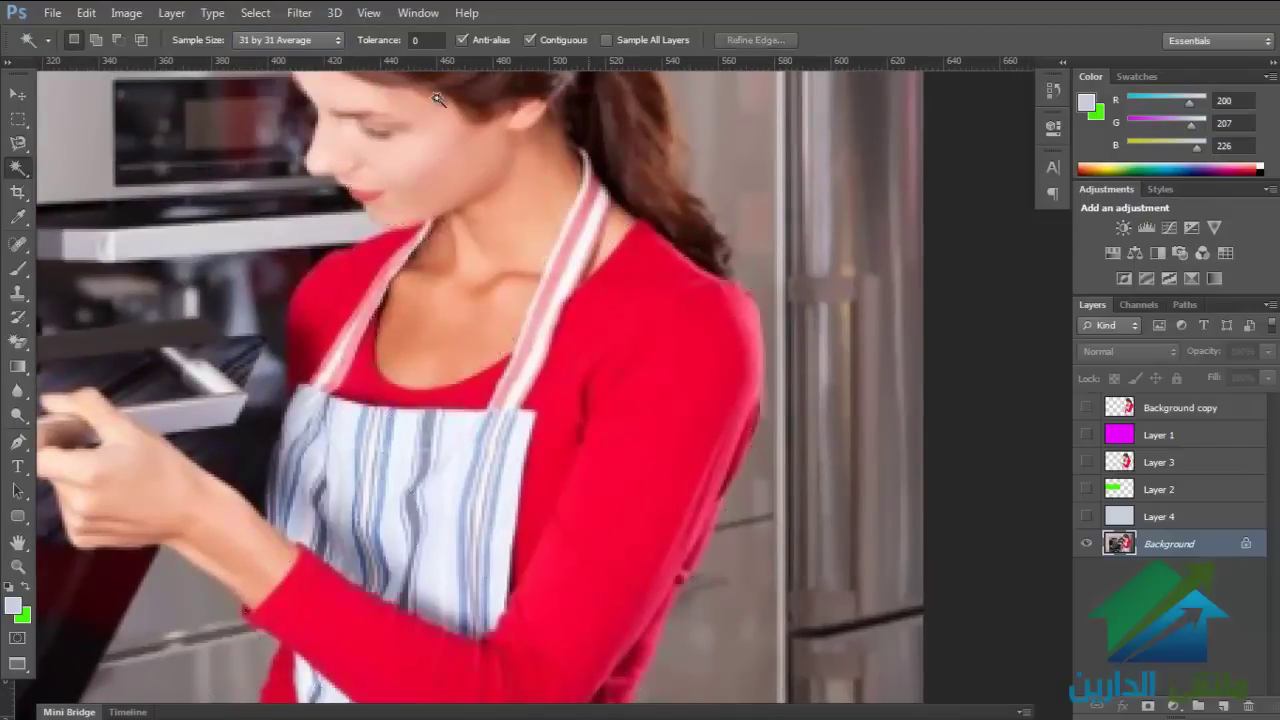
Step: Compare red sleeve selections at 3 by 3 Average and 31 by 31 Average sampling
{"action": "left_click", "coordinate": [311, 40]}
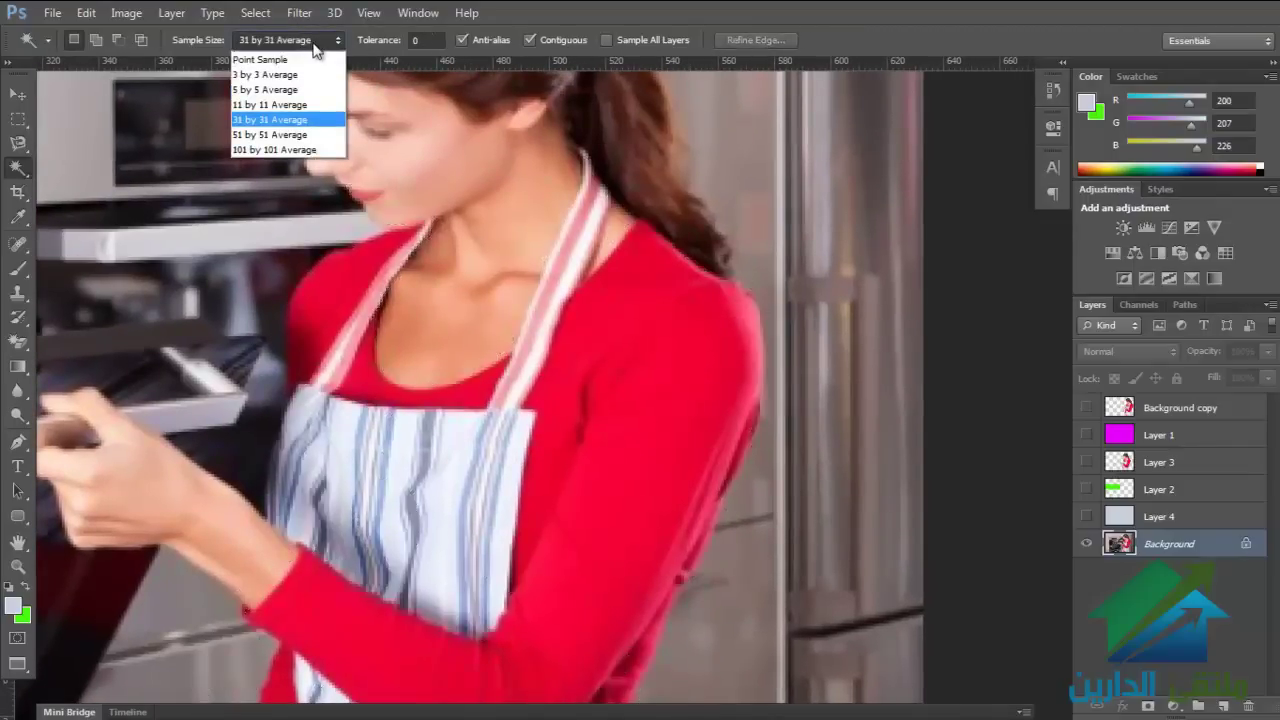
{"action": "left_click", "coordinate": [312, 45]}
{"action": "left_click", "coordinate": [312, 47]}
{"action": "left_click", "coordinate": [312, 56]}
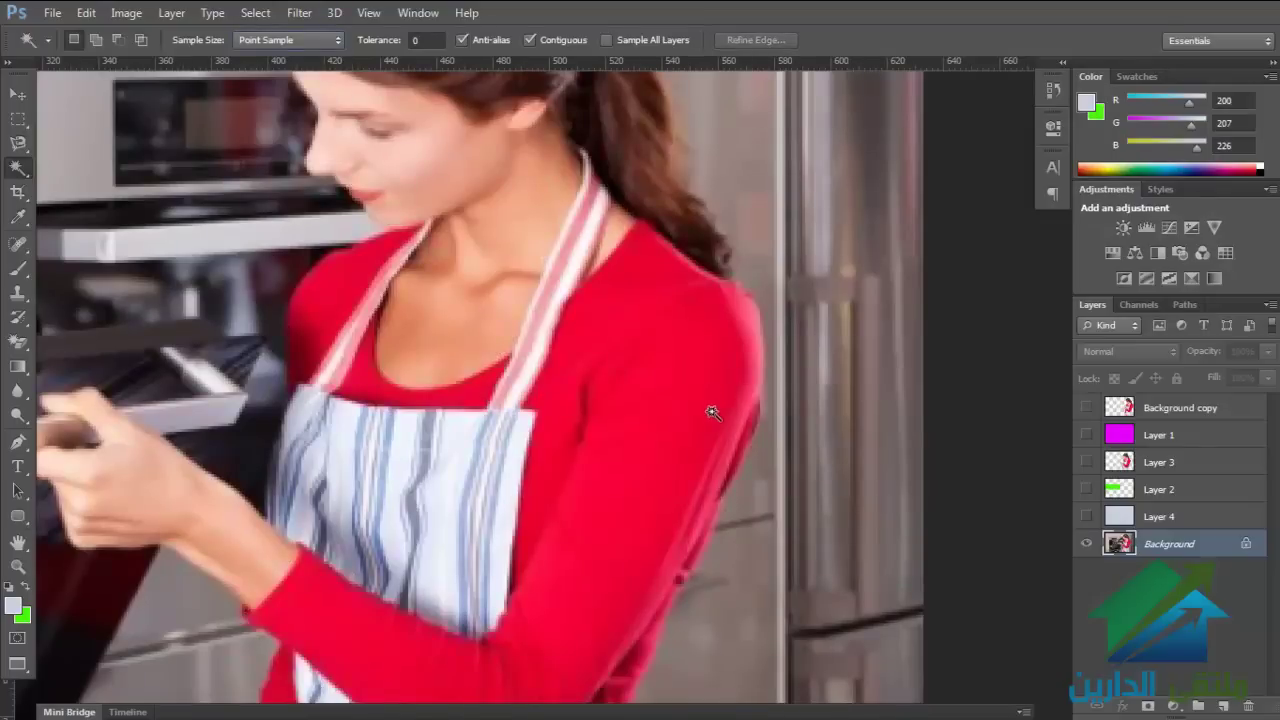
{"action": "left_click", "coordinate": [291, 45]}
{"action": "left_click", "coordinate": [297, 76]}
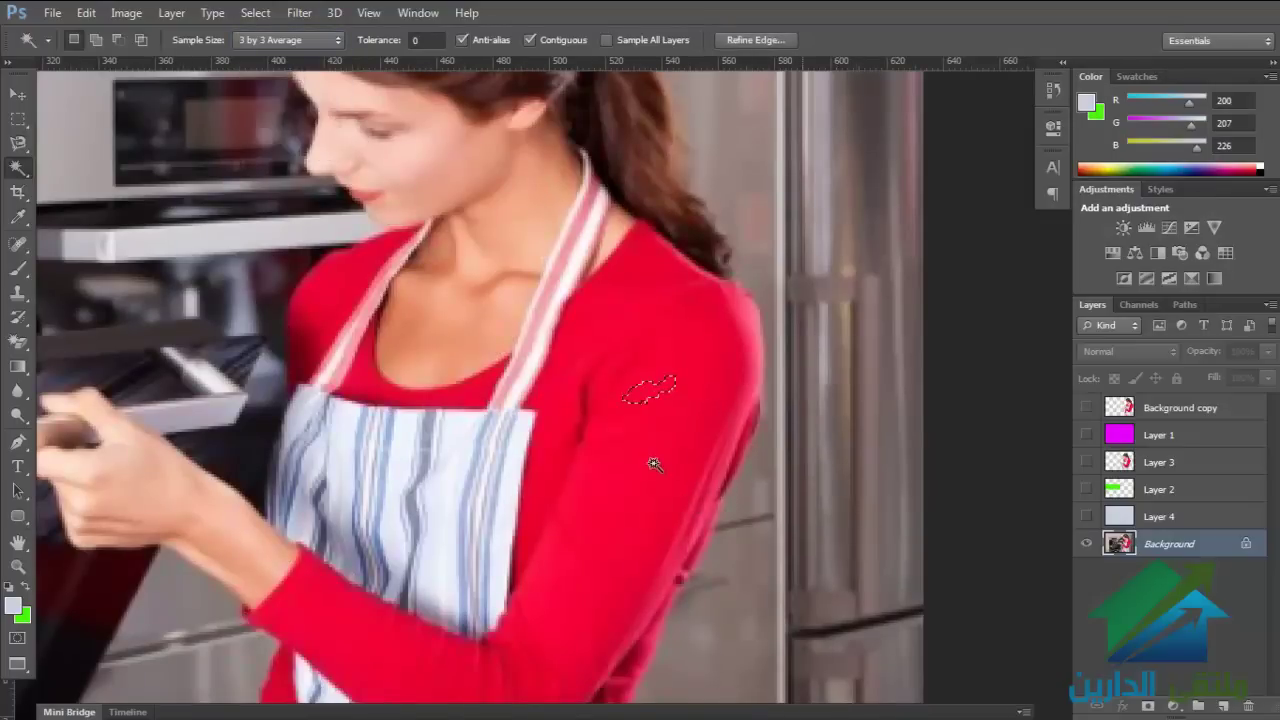
{"action": "left_click", "coordinate": [636, 388]}
{"action": "left_click", "coordinate": [275, 45]}
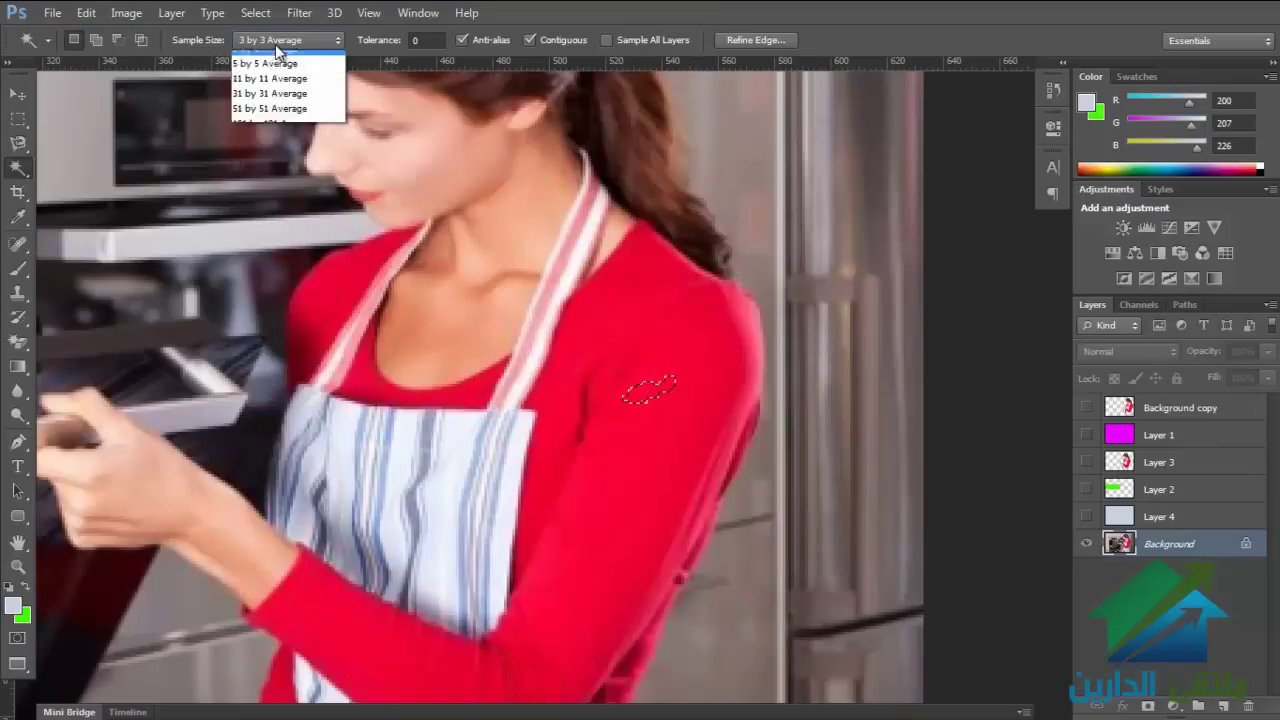
{"action": "left_click", "coordinate": [285, 114]}
{"action": "left_click", "coordinate": [623, 412]}
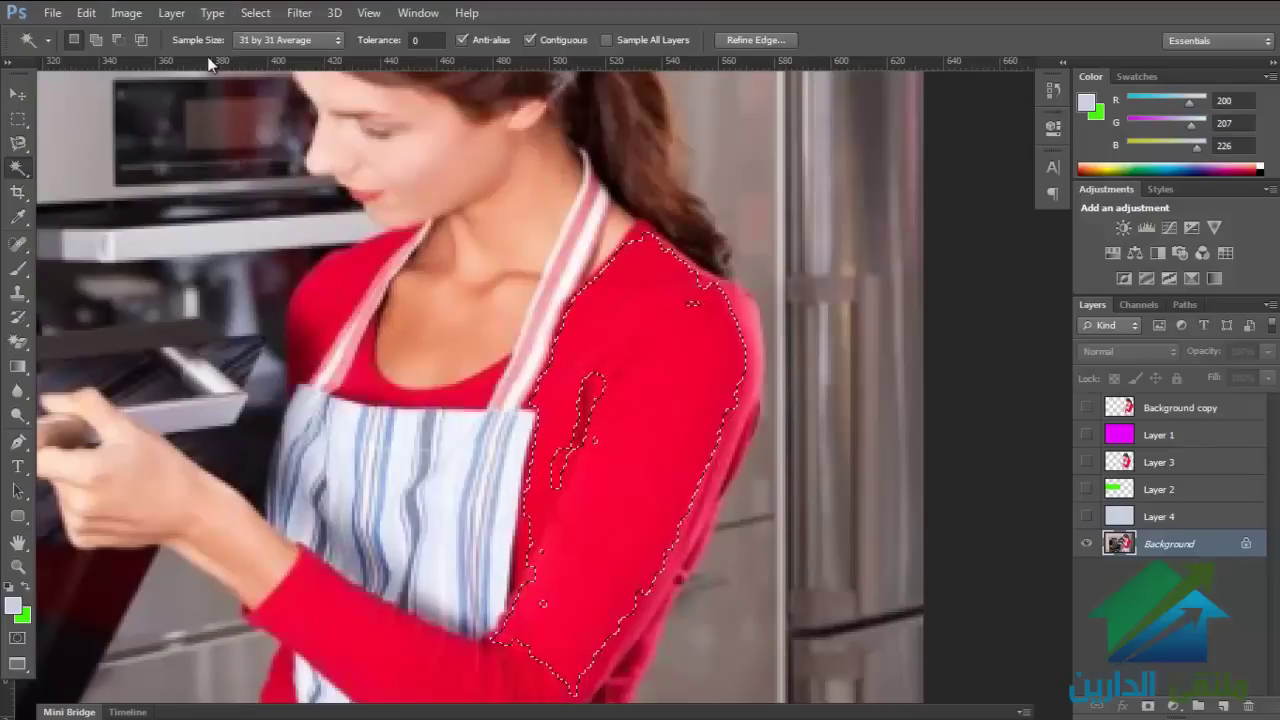
Step: Test 101 by 101 and 51 by 51 Average on the sleeve and apron, then deselect
{"action": "left_click", "coordinate": [250, 41]}
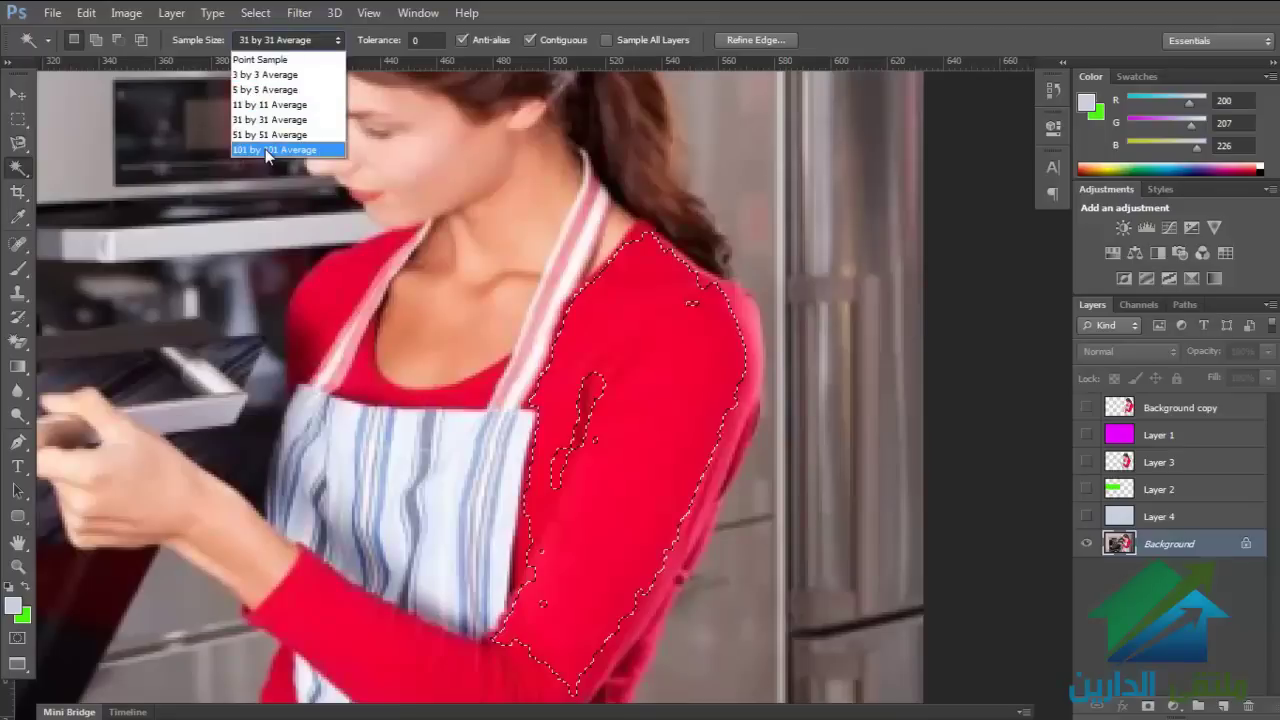
{"action": "left_click", "coordinate": [274, 149]}
{"action": "left_click", "coordinate": [748, 357]}
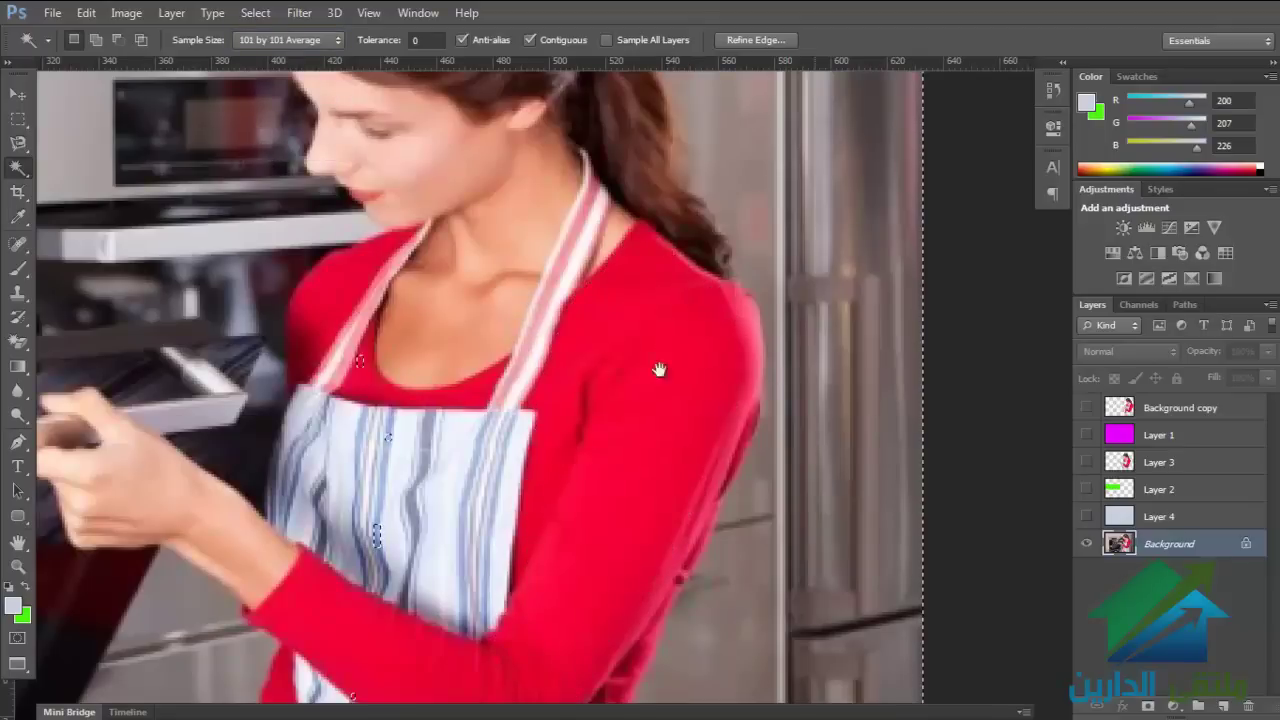
{"action": "key", "text": "ctrl+1"}
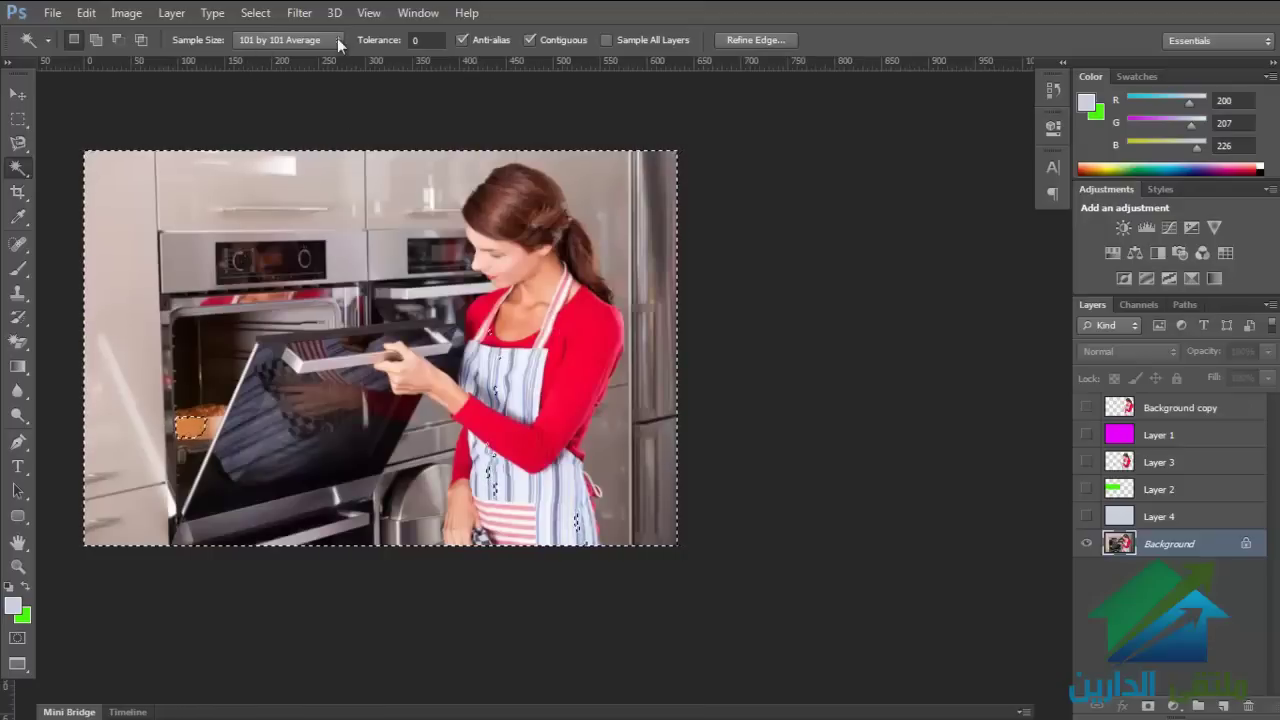
{"action": "left_click", "coordinate": [337, 39]}
{"action": "left_click", "coordinate": [312, 134]}
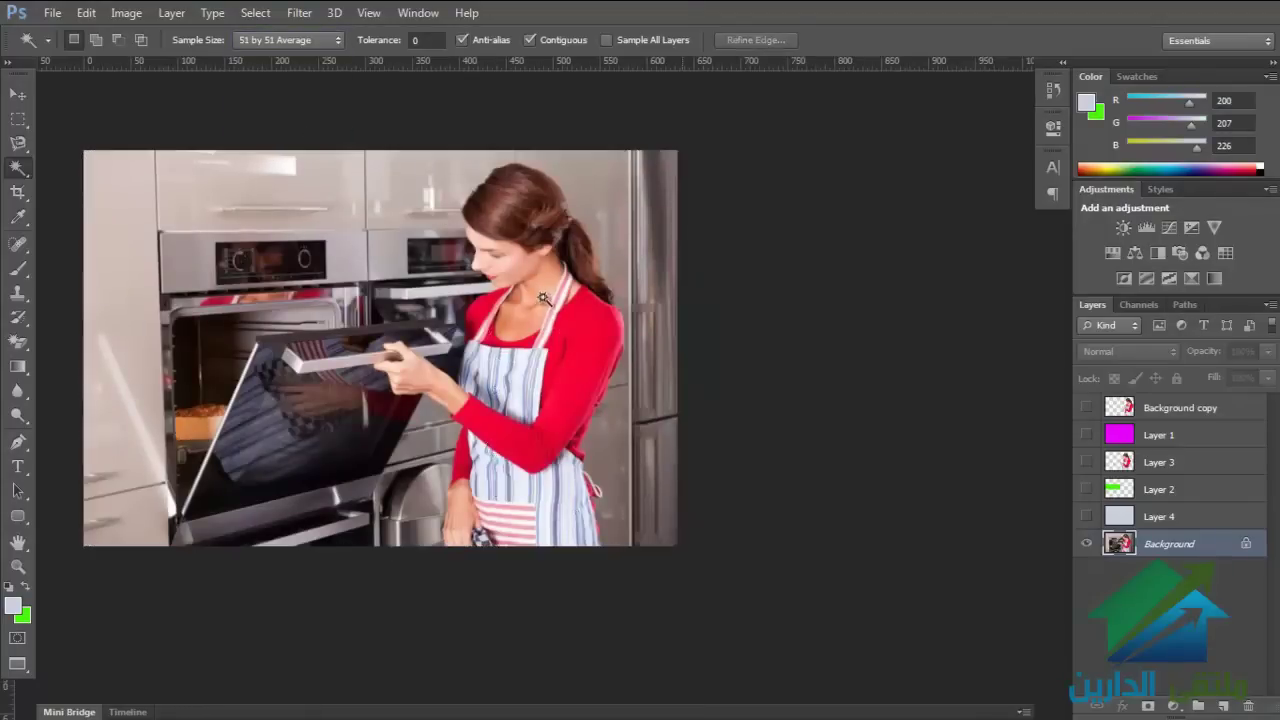
{"action": "left_click", "coordinate": [555, 362]}
{"action": "key", "text": "ctrl+d"}
{"action": "scroll", "coordinate": [466, 228], "scroll_direction": "up", "scroll_amount": 3}
{"action": "scroll", "coordinate": [443, 163], "scroll_direction": "up", "scroll_amount": 2}
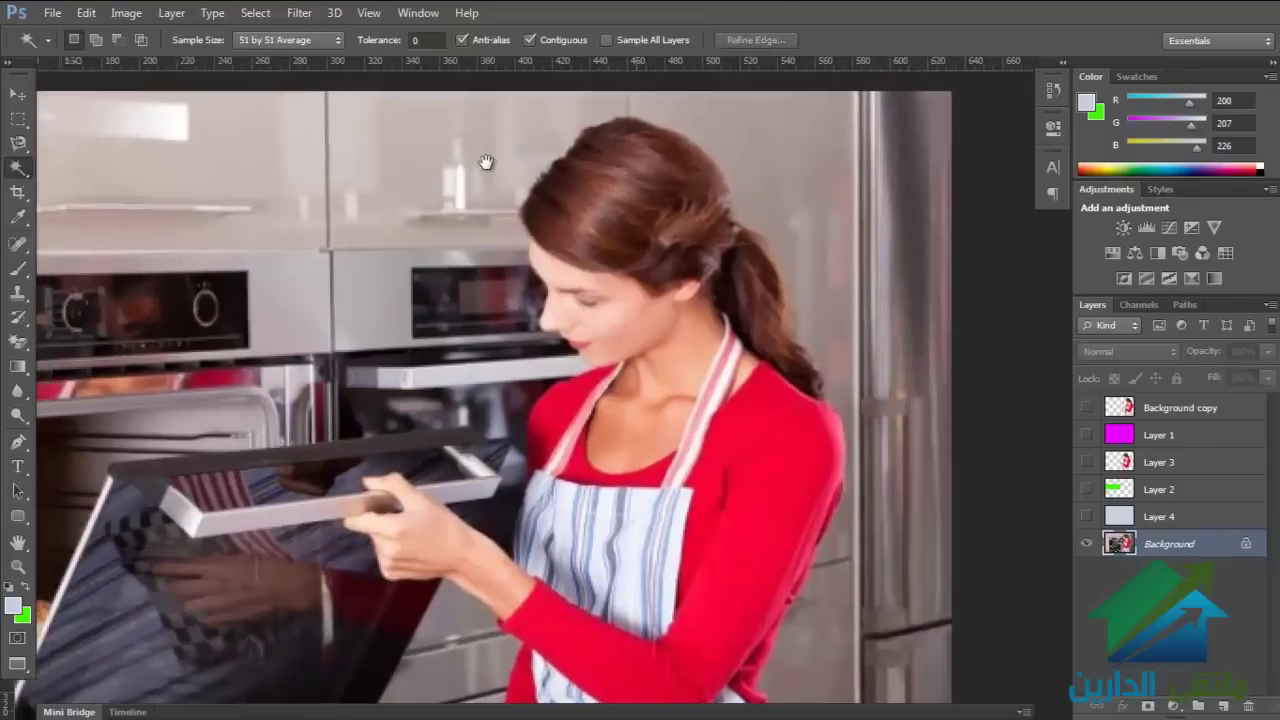
{"action": "scroll", "coordinate": [486, 163], "scroll_direction": "up", "scroll_amount": 1}
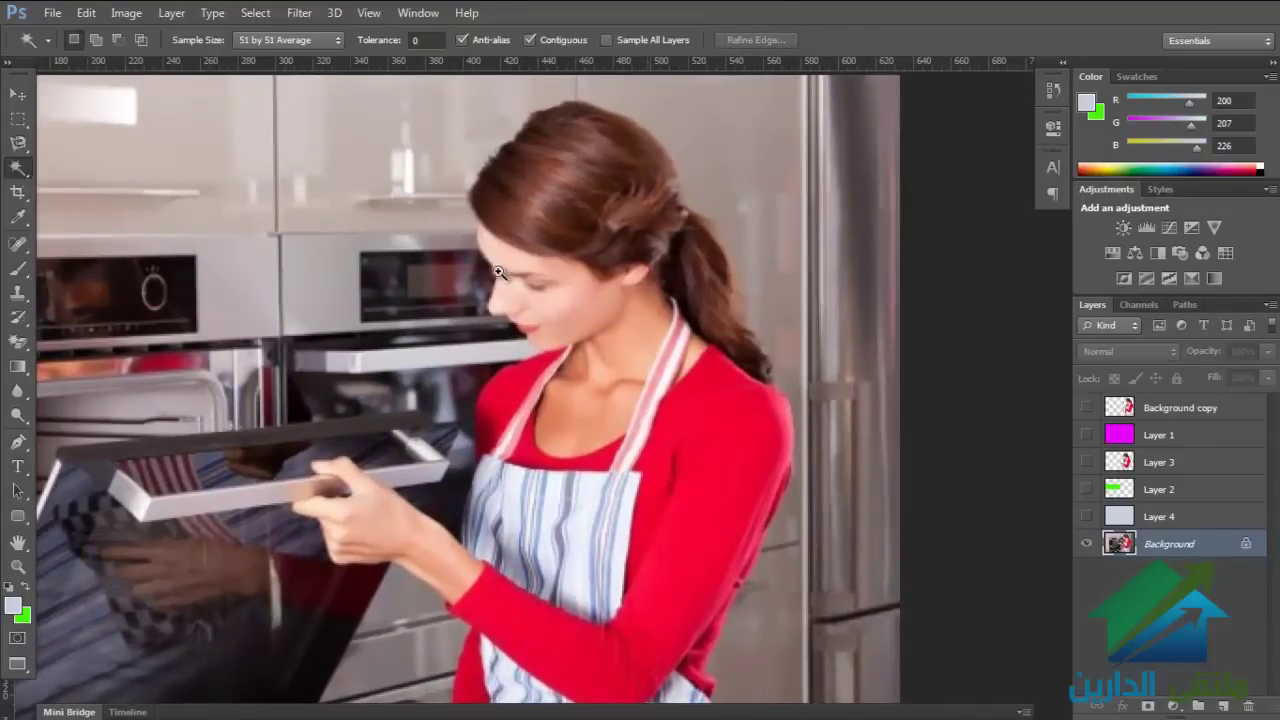
{"action": "scroll", "coordinate": [498, 272], "scroll_direction": "down", "scroll_amount": 3}
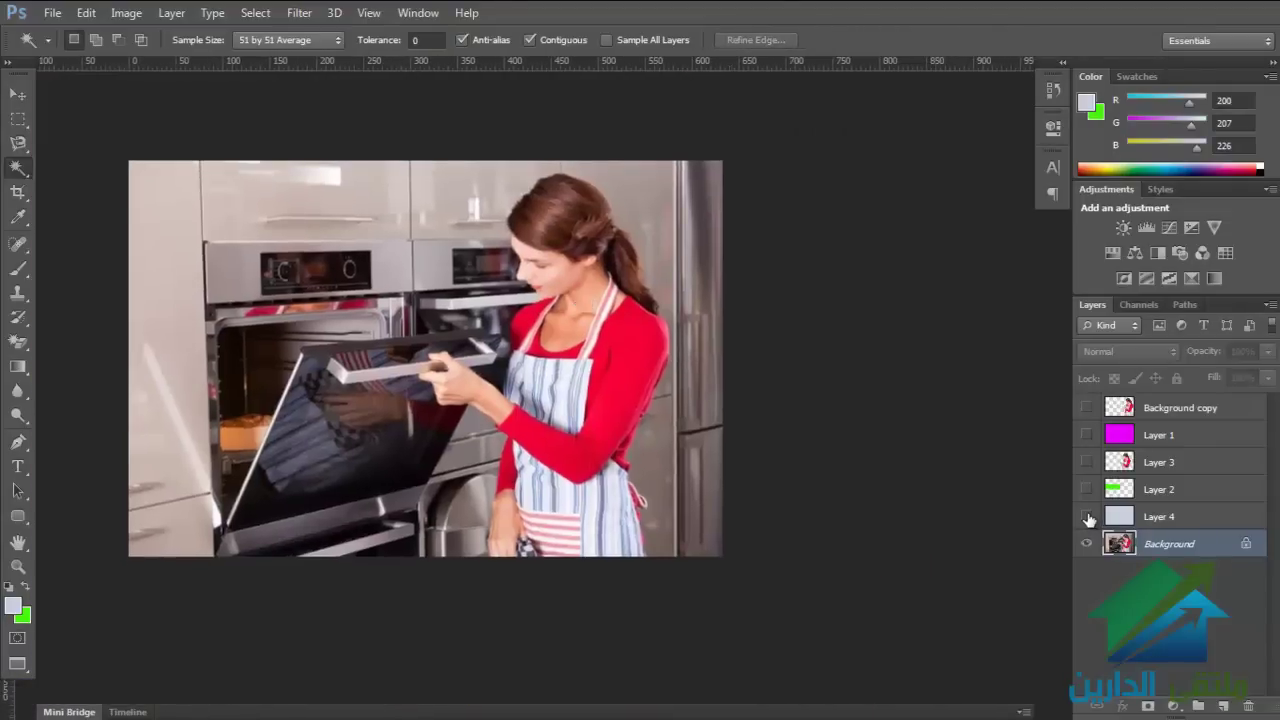
Step: Show all layers, move the magenta block left and the duplicate woman right
{"action": "left_click", "coordinate": [1088, 490]}
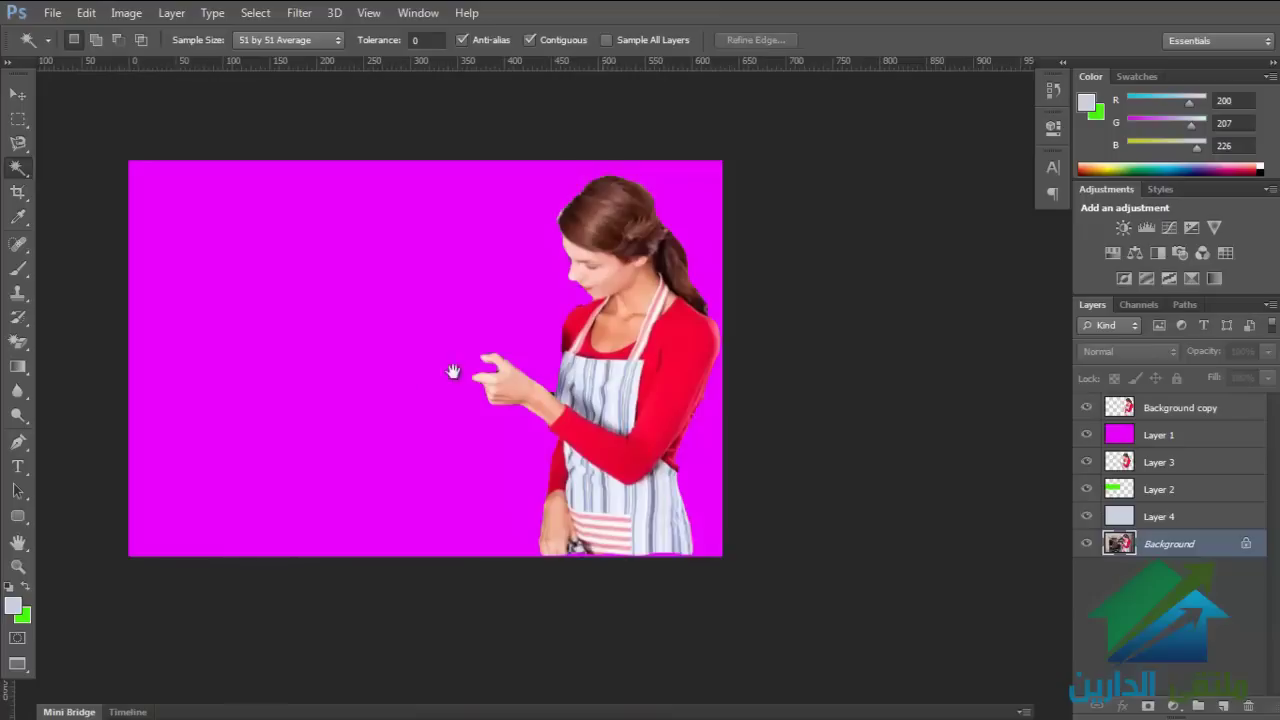
{"action": "key", "text": "v"}
{"action": "mouse_move", "coordinate": [558, 273]}
{"action": "left_mouse_down"}
{"action": "mouse_move", "coordinate": [198, 419]}
{"action": "mouse_move", "coordinate": [176, 340]}
{"action": "left_mouse_up"}
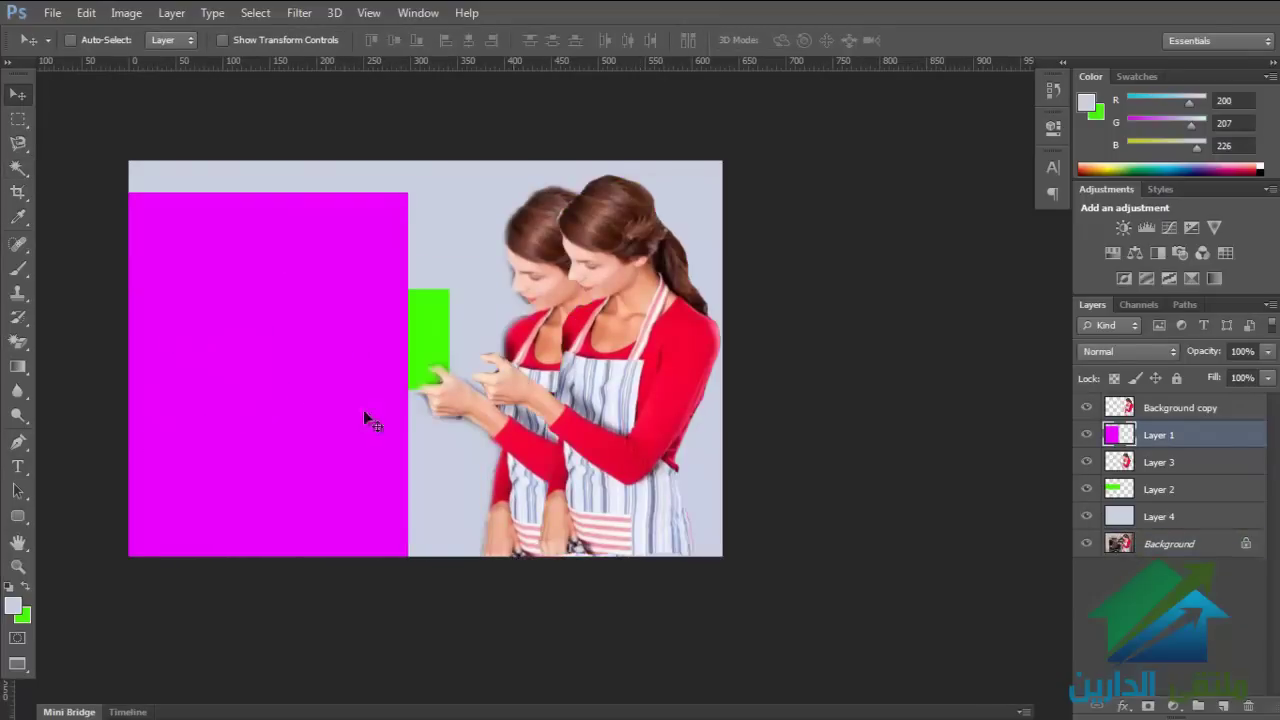
{"action": "left_click_drag", "start_coordinate": [588, 414], "coordinate": [640, 428]}
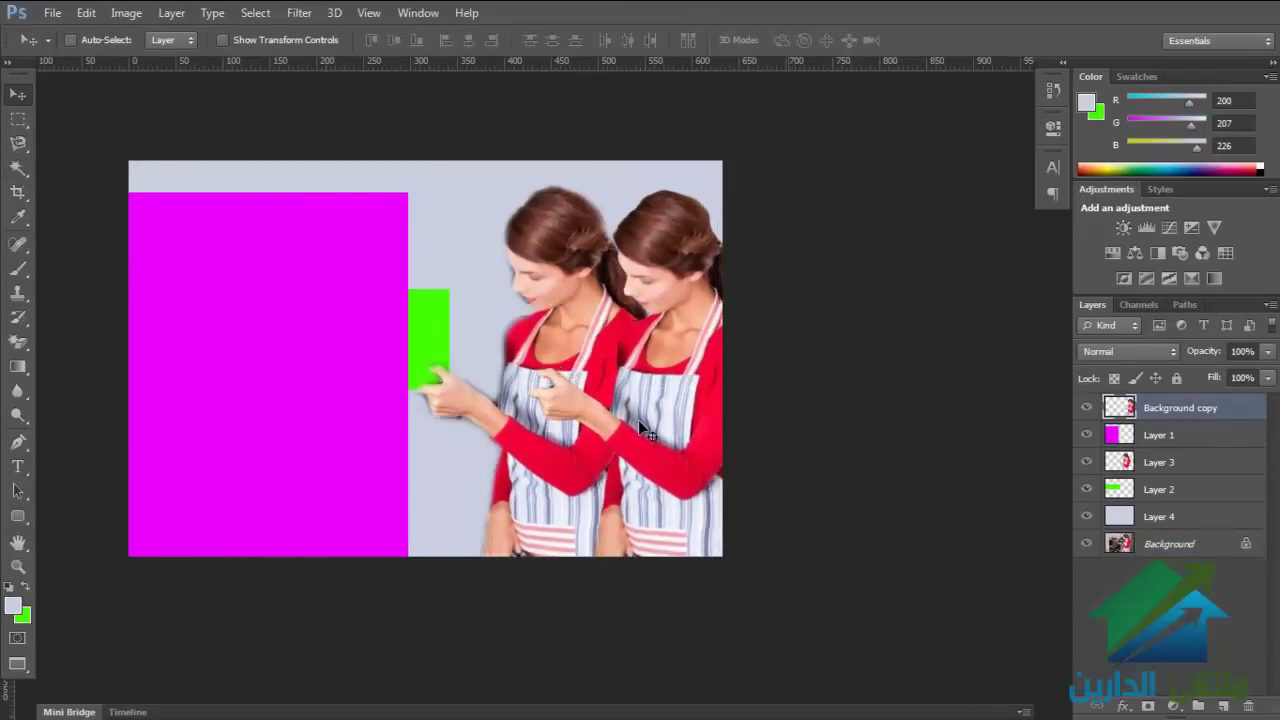
Step: With the Magic Wand, compare the duplicate woman's visibility and select her apron
{"action": "left_click", "coordinate": [18, 168]}
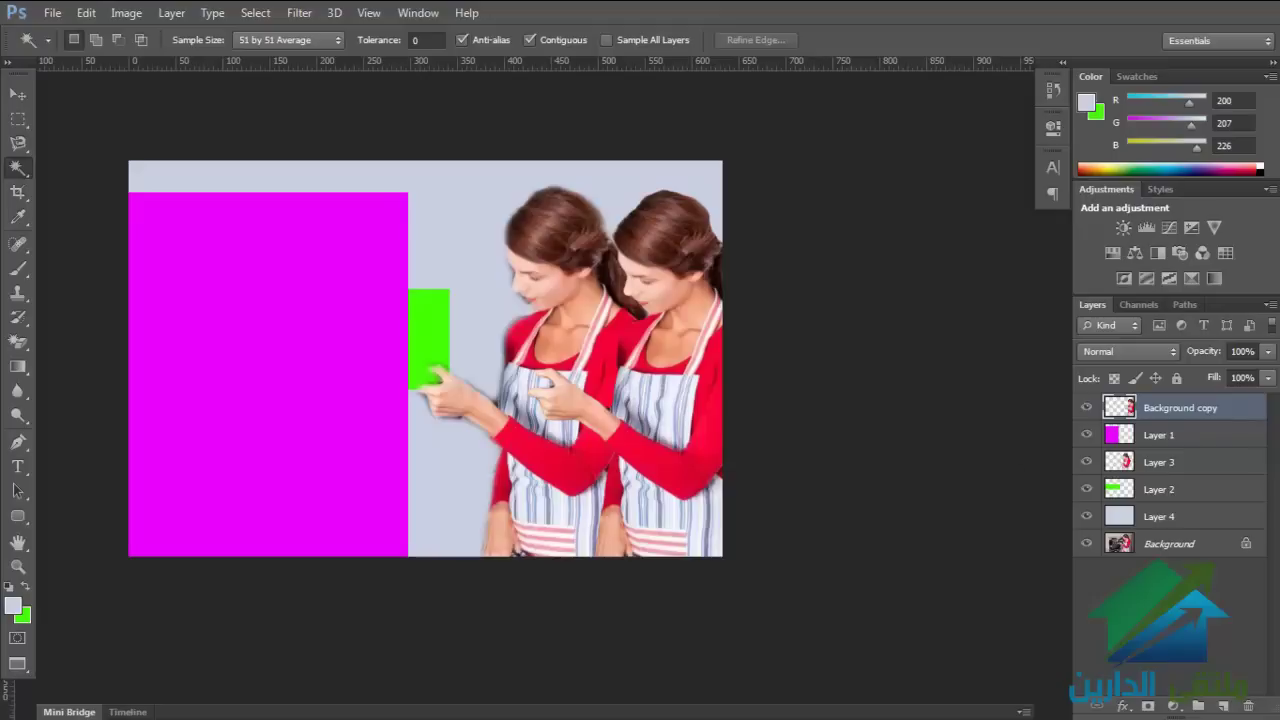
{"action": "left_click", "coordinate": [1086, 408]}
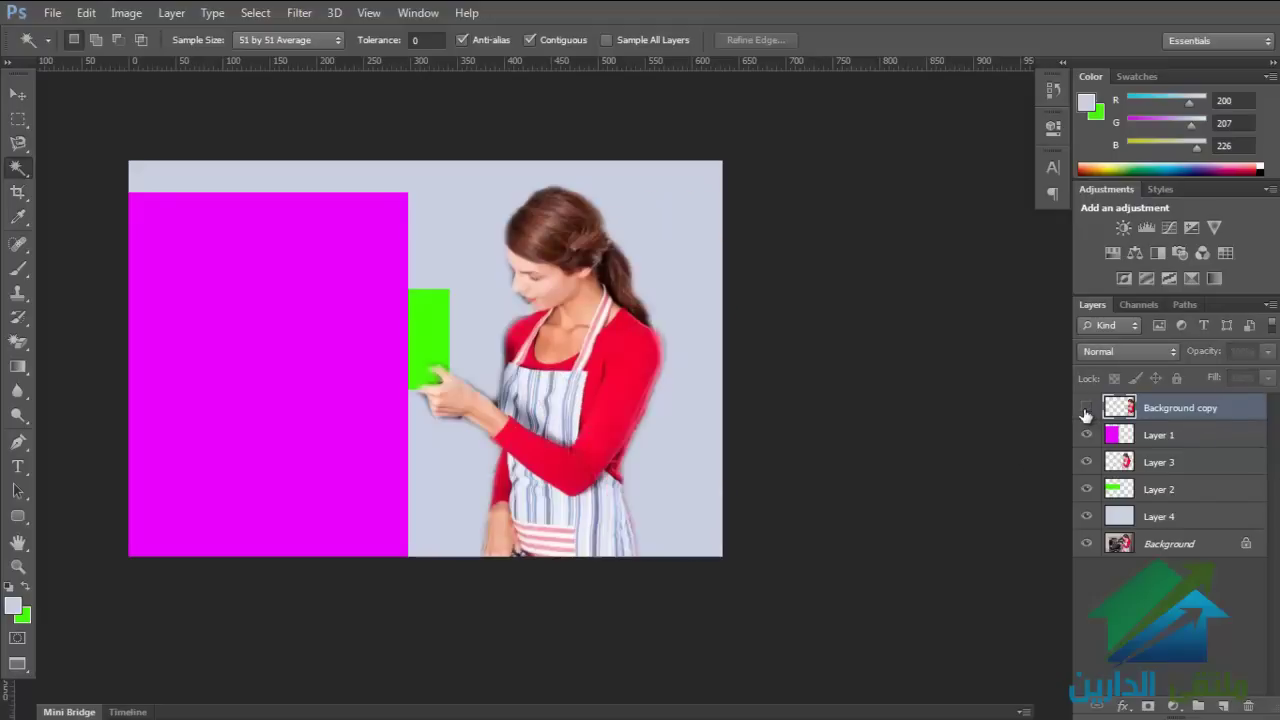
{"action": "left_click", "coordinate": [1086, 409]}
{"action": "left_click", "coordinate": [1086, 409]}
{"action": "left_click", "coordinate": [1086, 409]}
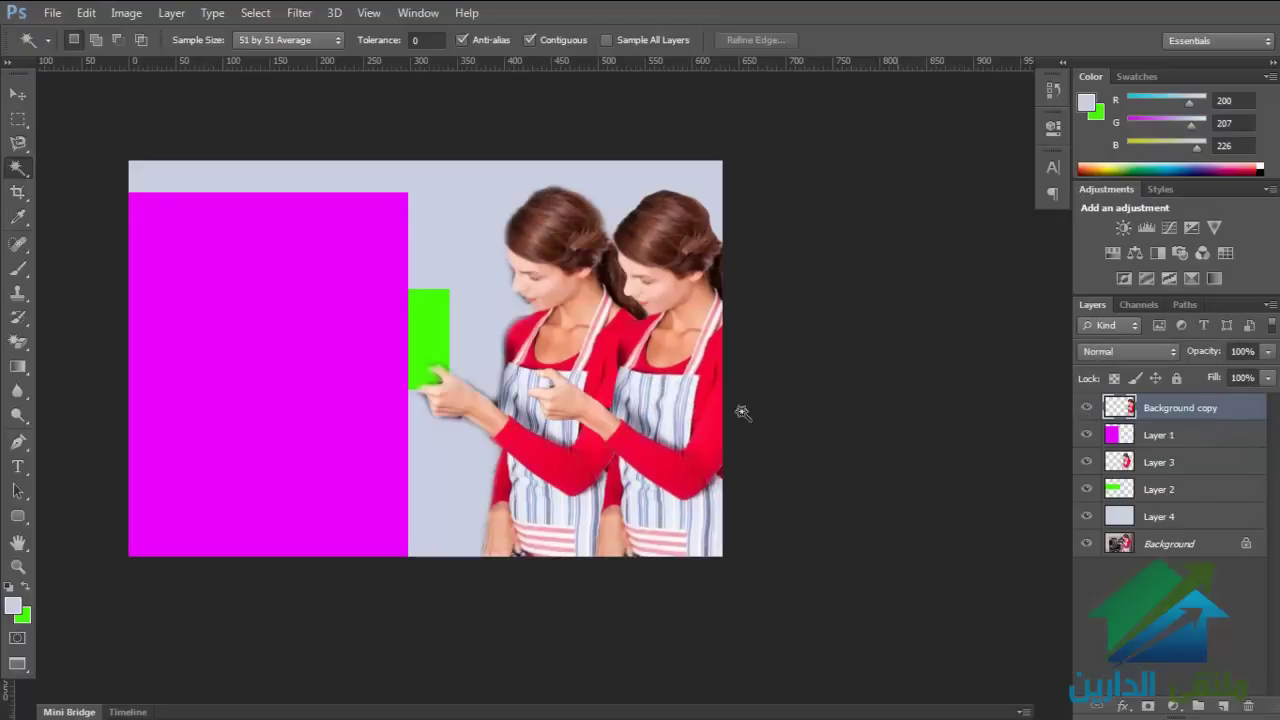
{"action": "left_click", "coordinate": [656, 416]}
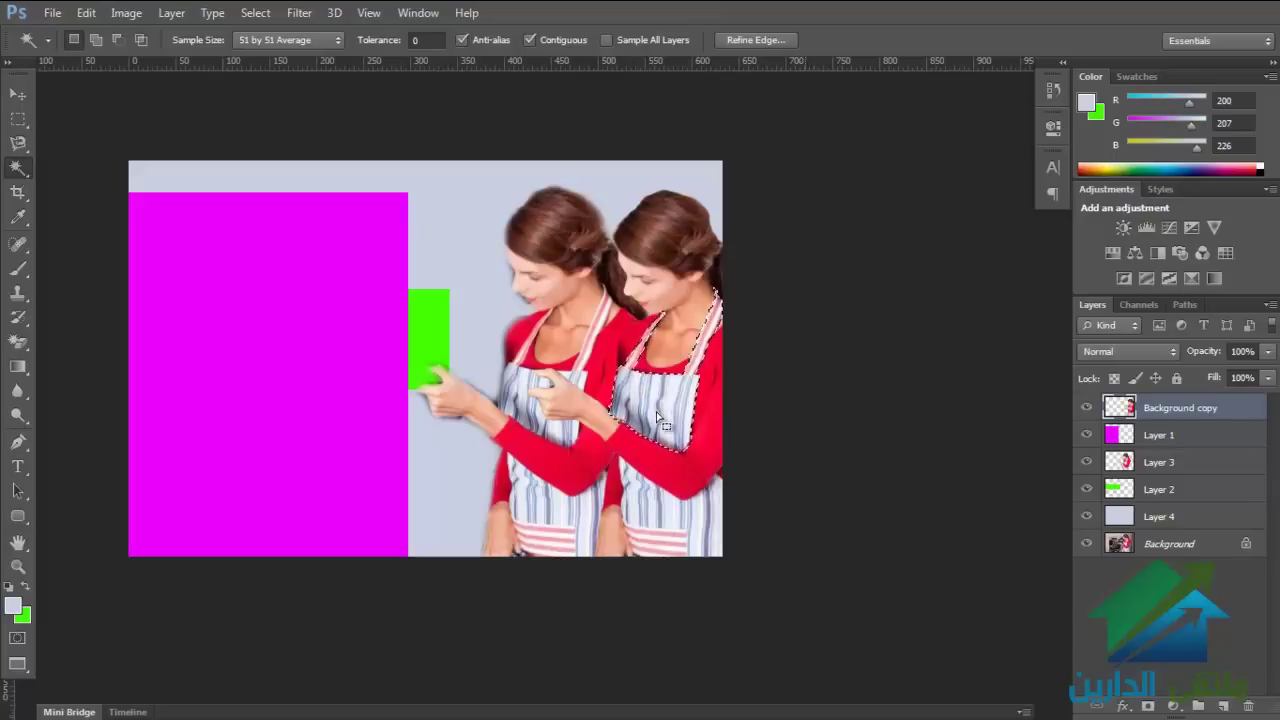
Step: Compare the duplicate woman's layer on and off, then turn Contiguous off
{"action": "left_click", "coordinate": [1087, 408]}
{"action": "left_click", "coordinate": [1087, 408]}
{"action": "left_click", "coordinate": [1087, 408]}
{"action": "left_click", "coordinate": [1087, 408]}
{"action": "left_click", "coordinate": [531, 40]}
{"action": "left_click", "coordinate": [530, 40]}
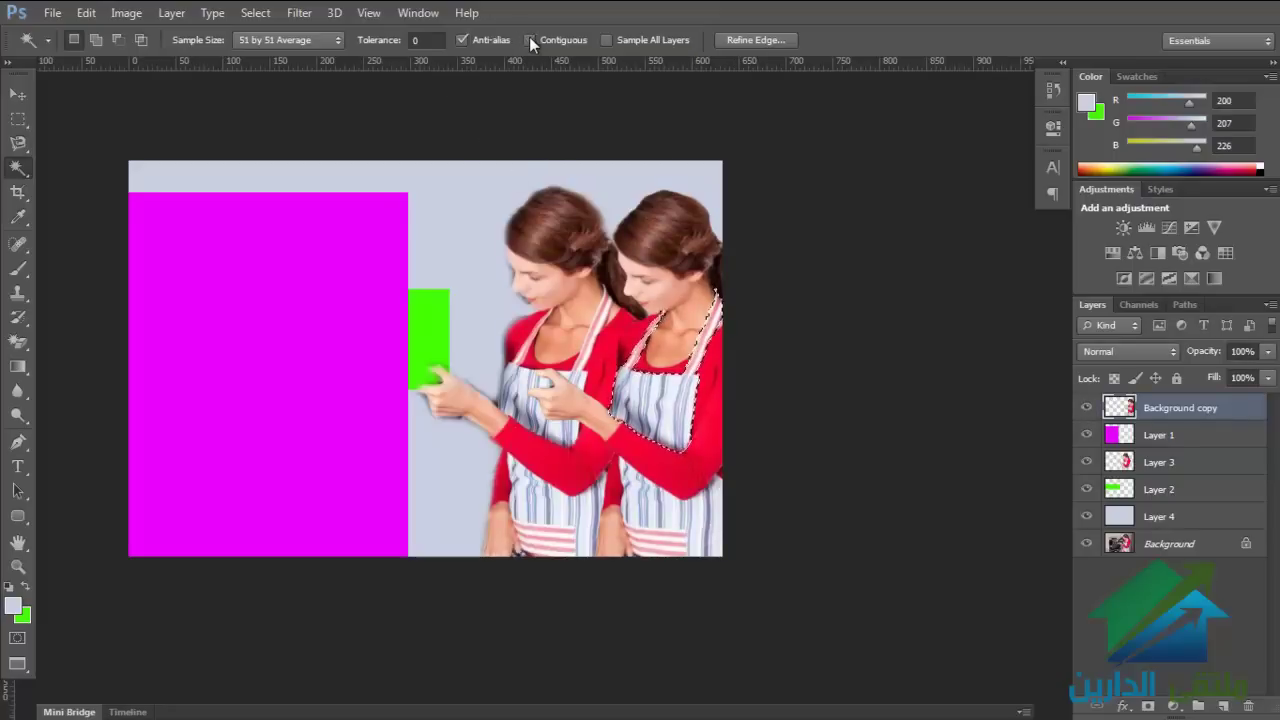
{"action": "left_click", "coordinate": [530, 40]}
{"action": "left_click", "coordinate": [530, 40]}
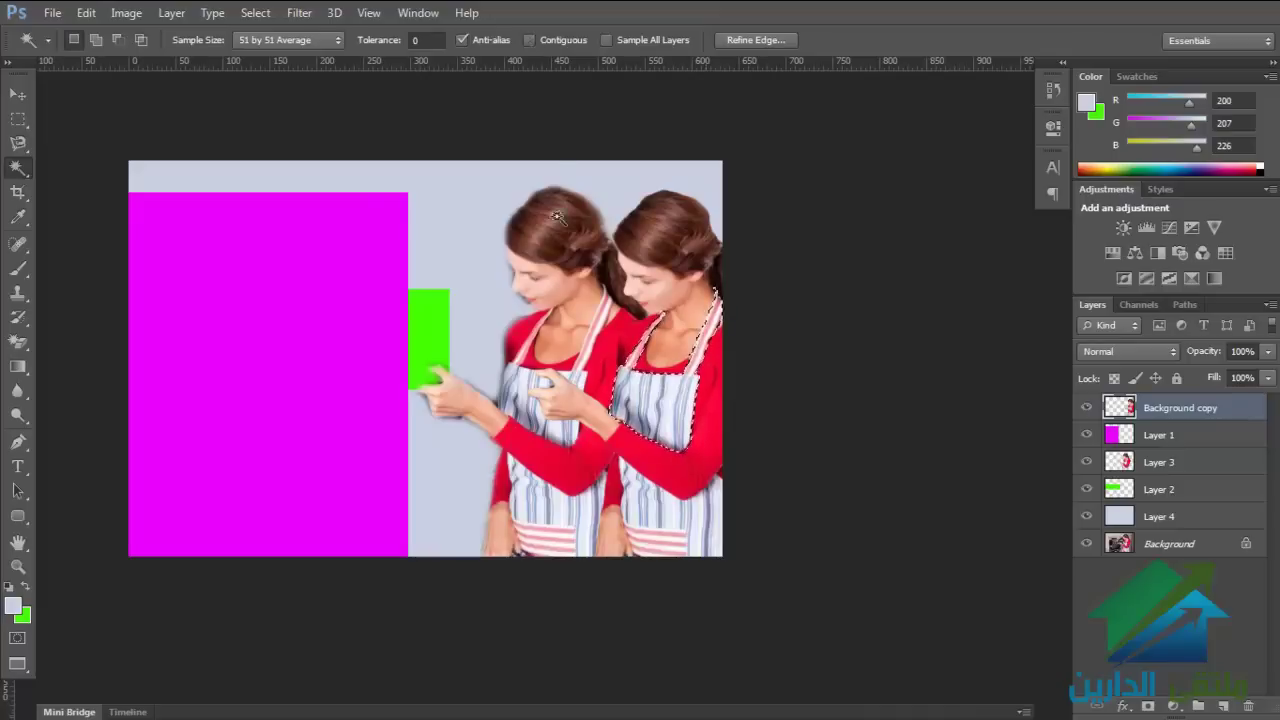
Step: Make trial non-contiguous selections of the duplicate woman's apron, body and red sleeves
{"action": "left_click", "coordinate": [668, 504]}
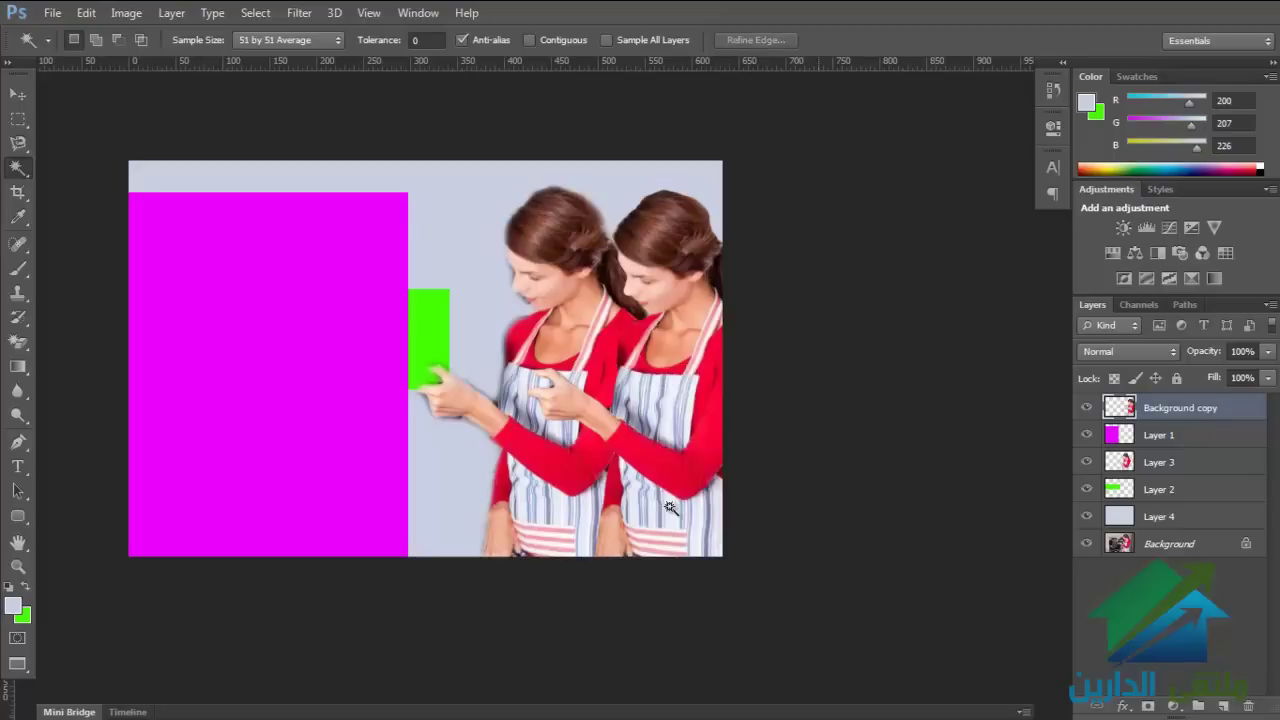
{"action": "left_click", "coordinate": [655, 505]}
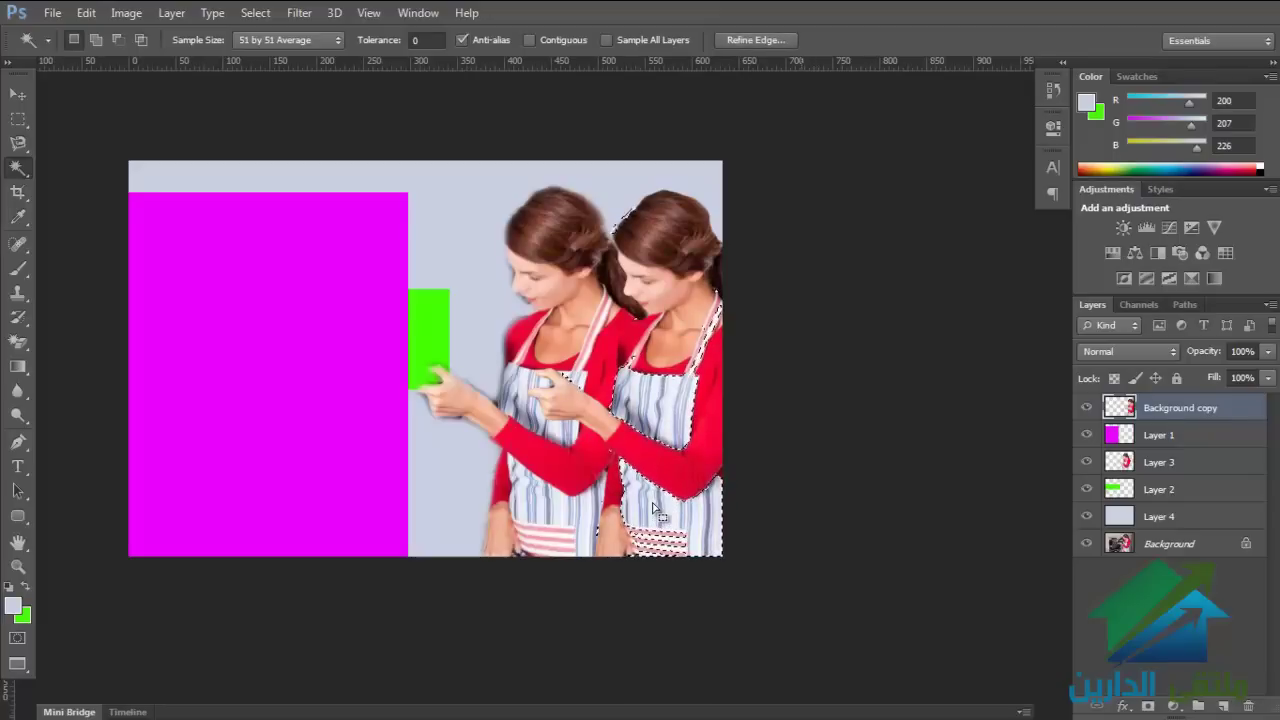
{"action": "scroll", "coordinate": [644, 485], "scroll_direction": "up", "scroll_amount": 2}
{"action": "left_click_drag", "start_coordinate": [623, 432], "coordinate": [634, 442]}
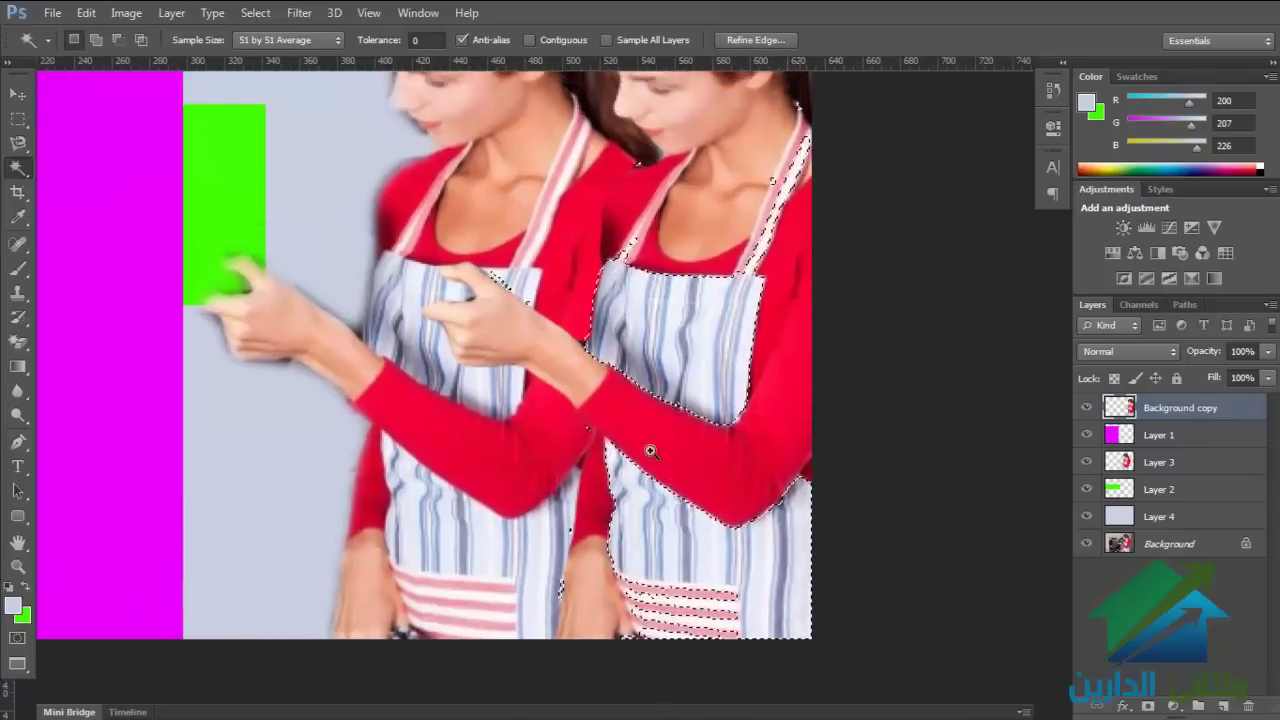
{"action": "key", "text": "ctrl+d"}
{"action": "left_click", "coordinate": [692, 357]}
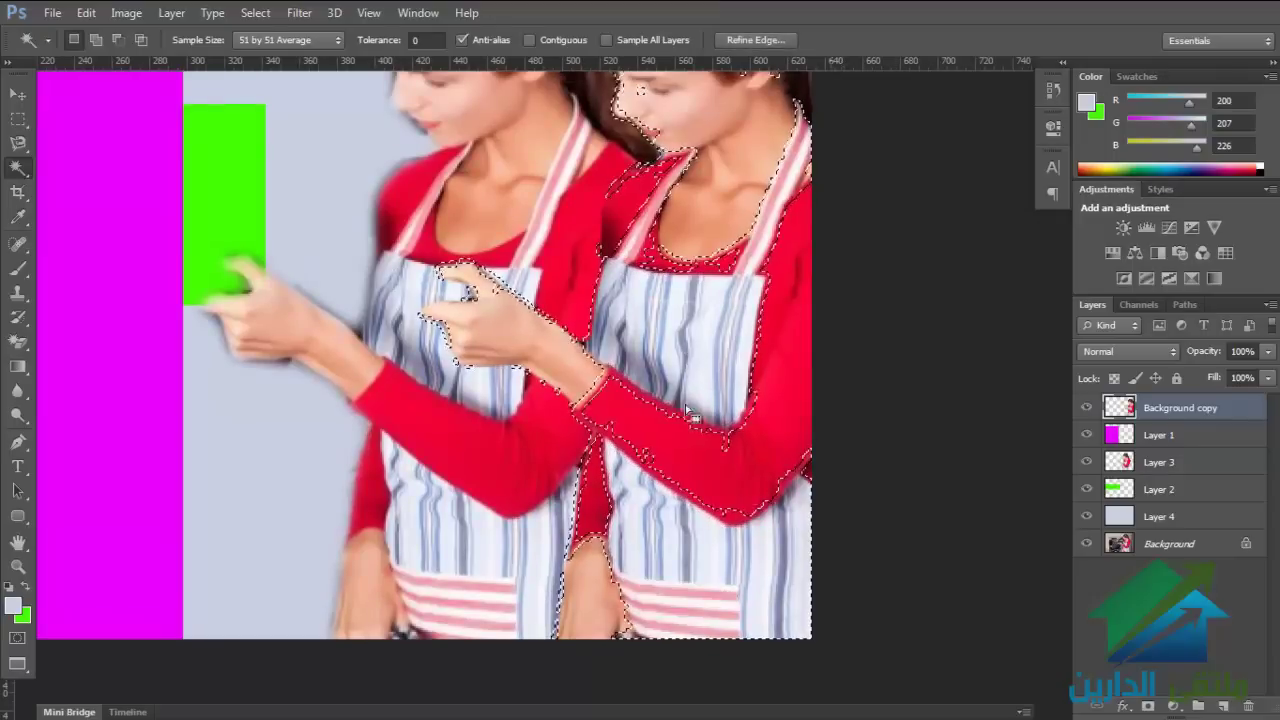
{"action": "left_click", "coordinate": [710, 353]}
{"action": "left_click_drag", "start_coordinate": [671, 388], "coordinate": [637, 418]}
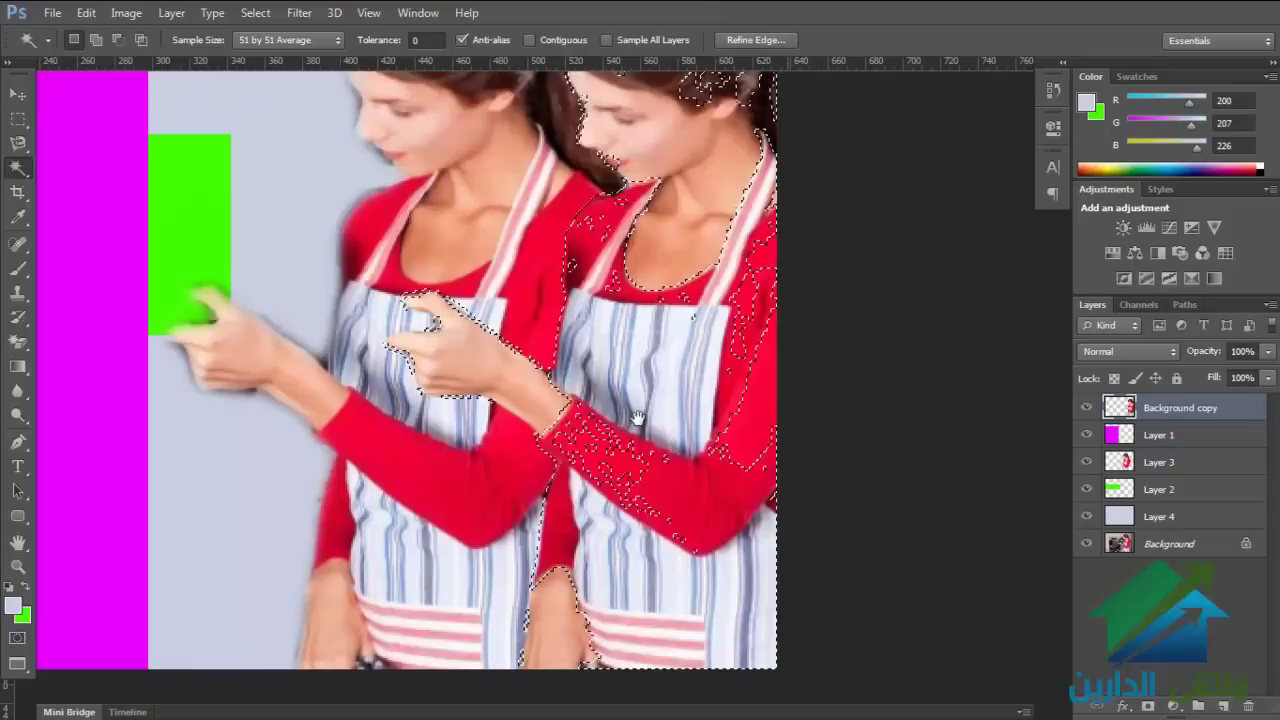
Step: Set Sample Size to Point Sample, clear the selection, and zoom in on both women
{"action": "key", "text": "ctrl+minus"}
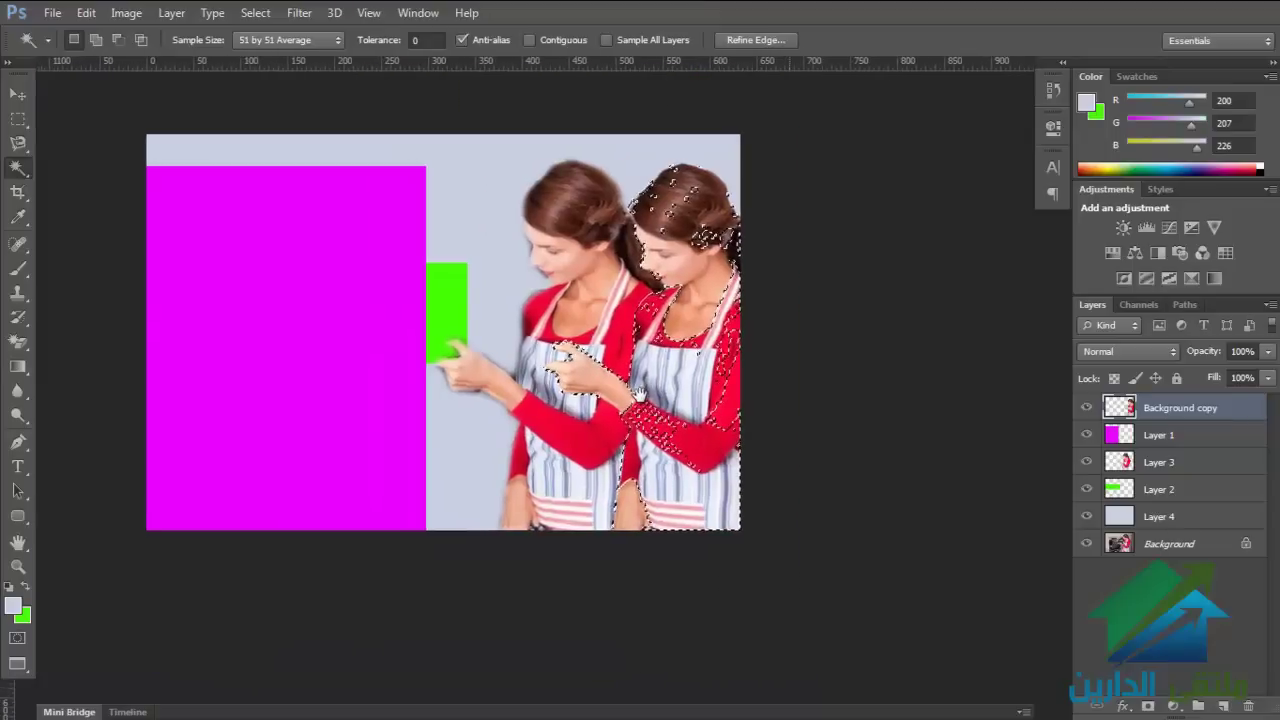
{"action": "left_click", "coordinate": [300, 40]}
{"action": "left_click", "coordinate": [275, 50]}
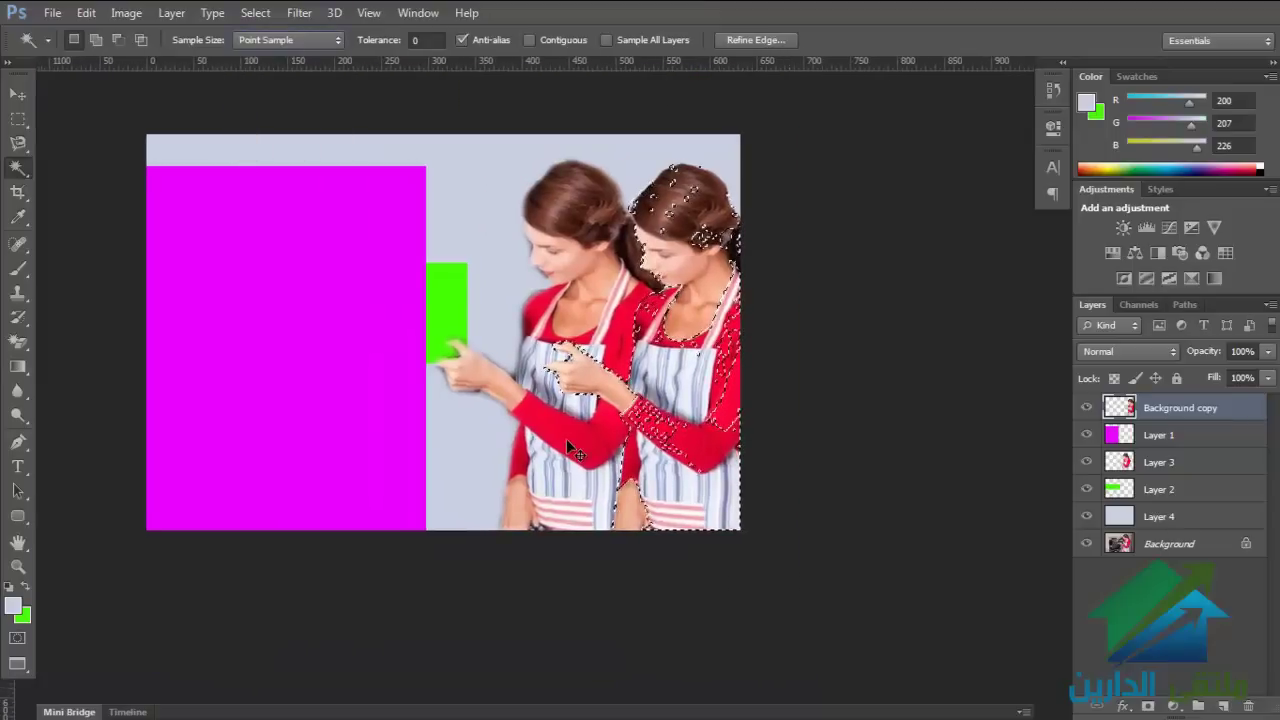
{"action": "key", "text": "ctrl+d"}
{"action": "left_click_drag", "start_coordinate": [694, 418], "coordinate": [663, 424]}
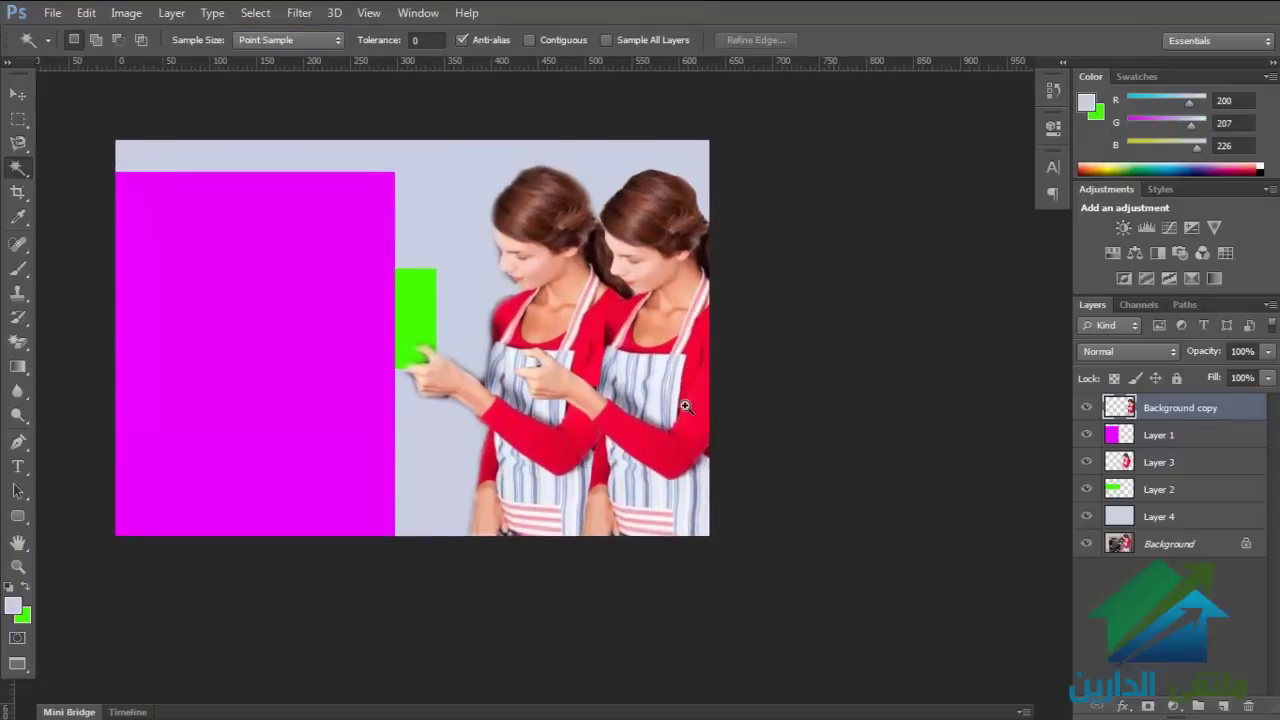
{"action": "left_click", "coordinate": [685, 405], "text": "ctrl"}
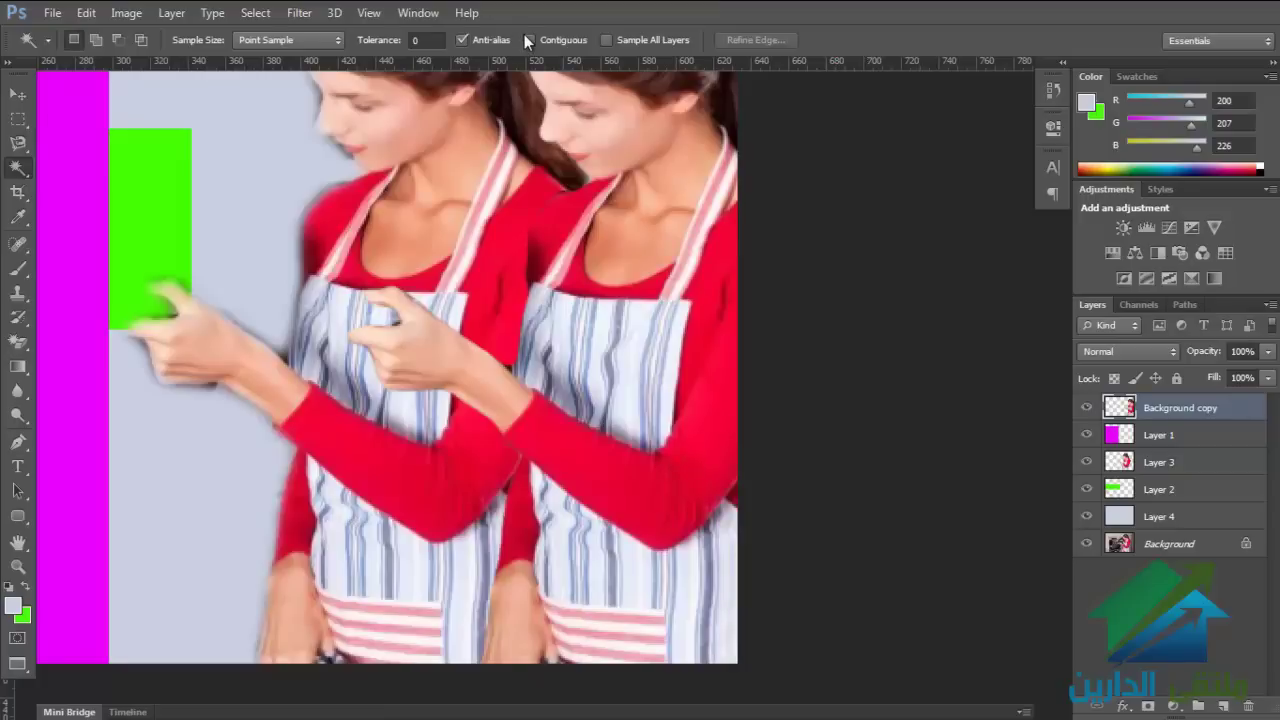
Step: Confirm a tolerance of 30 and select the duplicate woman's red shirt
{"action": "left_click", "coordinate": [709, 437]}
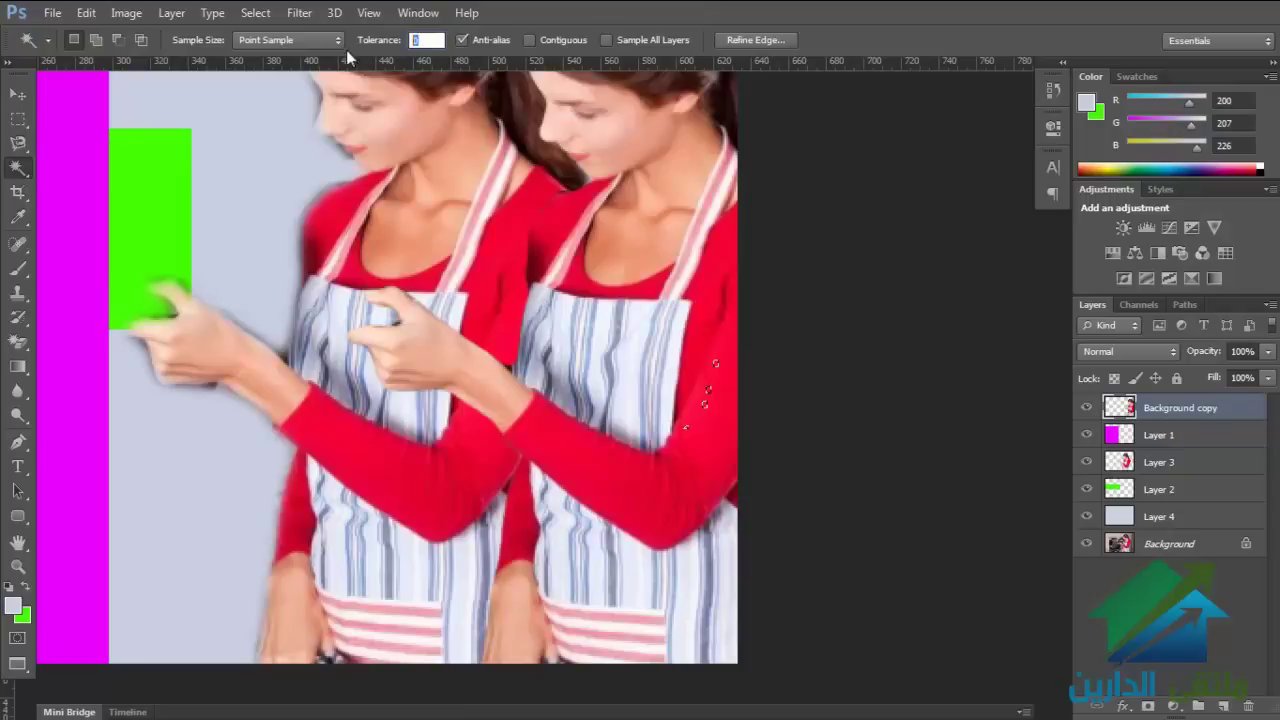
{"action": "type", "text": "30"}
{"action": "key", "text": "Return"}
{"action": "key", "text": "ctrl+d"}
{"action": "left_click", "coordinate": [698, 393]}
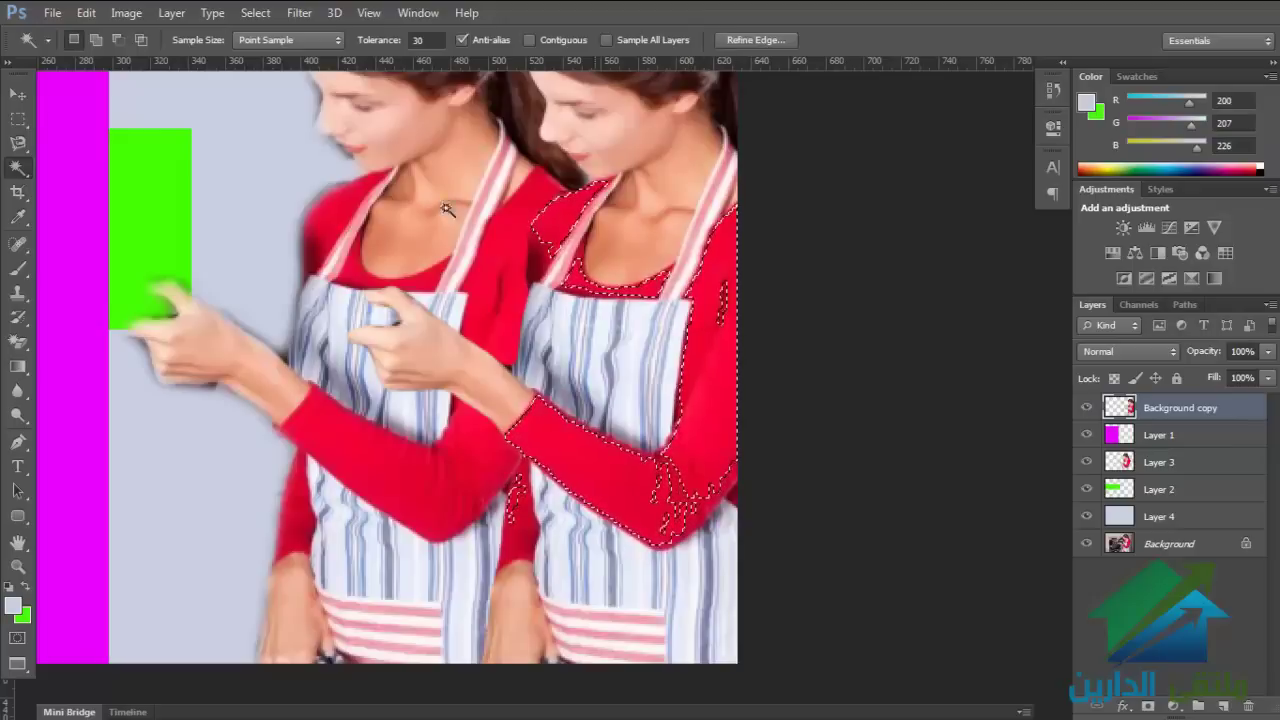
Step: Check the duplicate layer, then turn Contiguous off and reselect the right woman's red shirt
{"action": "left_click", "coordinate": [1086, 408]}
{"action": "left_click", "coordinate": [1086, 408]}
{"action": "left_click", "coordinate": [1086, 408]}
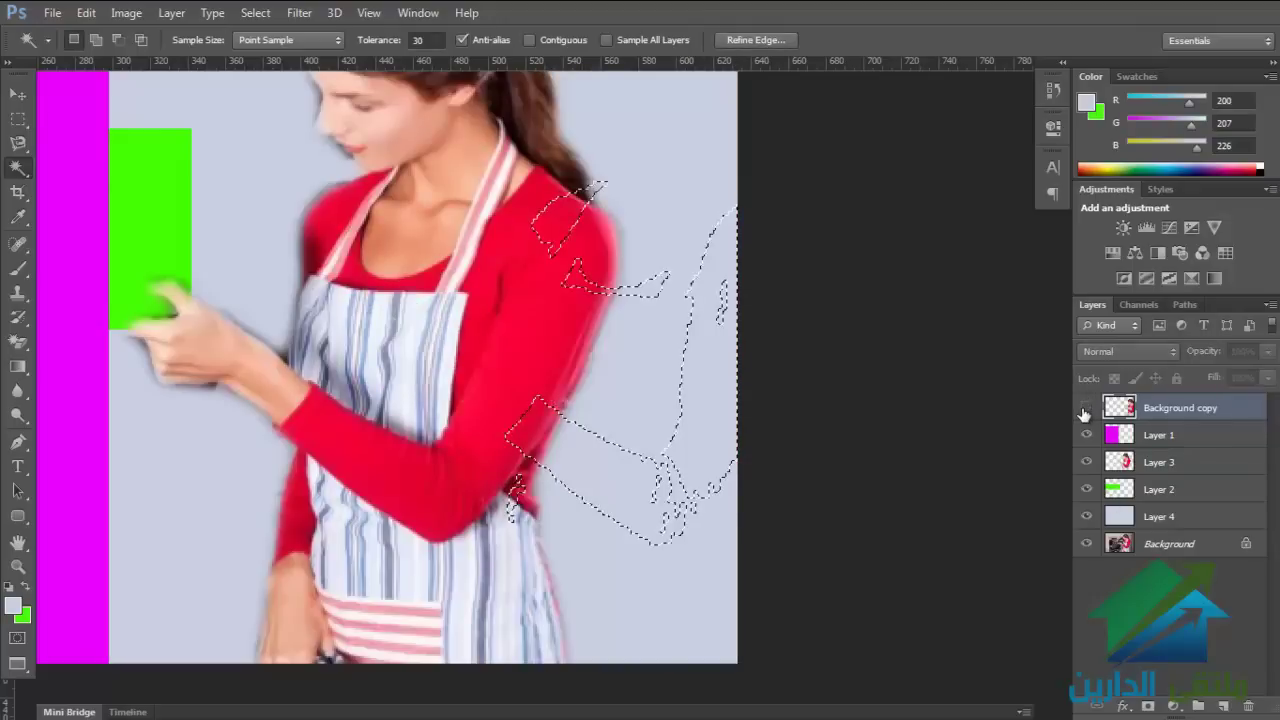
{"action": "left_click", "coordinate": [1086, 408]}
{"action": "scroll", "coordinate": [532, 386], "scroll_direction": "down", "scroll_amount": 3}
{"action": "left_click_drag", "start_coordinate": [560, 340], "coordinate": [640, 340]}
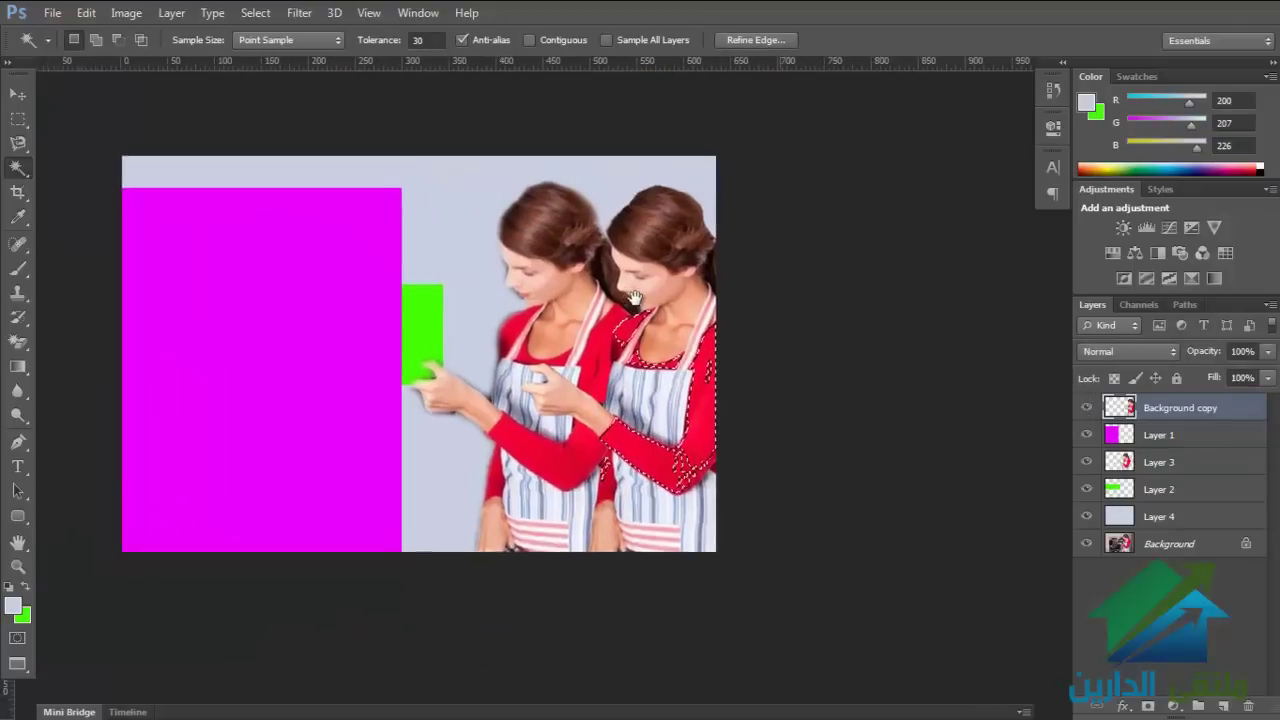
{"action": "scroll", "coordinate": [631, 343], "scroll_direction": "up", "scroll_amount": 4}
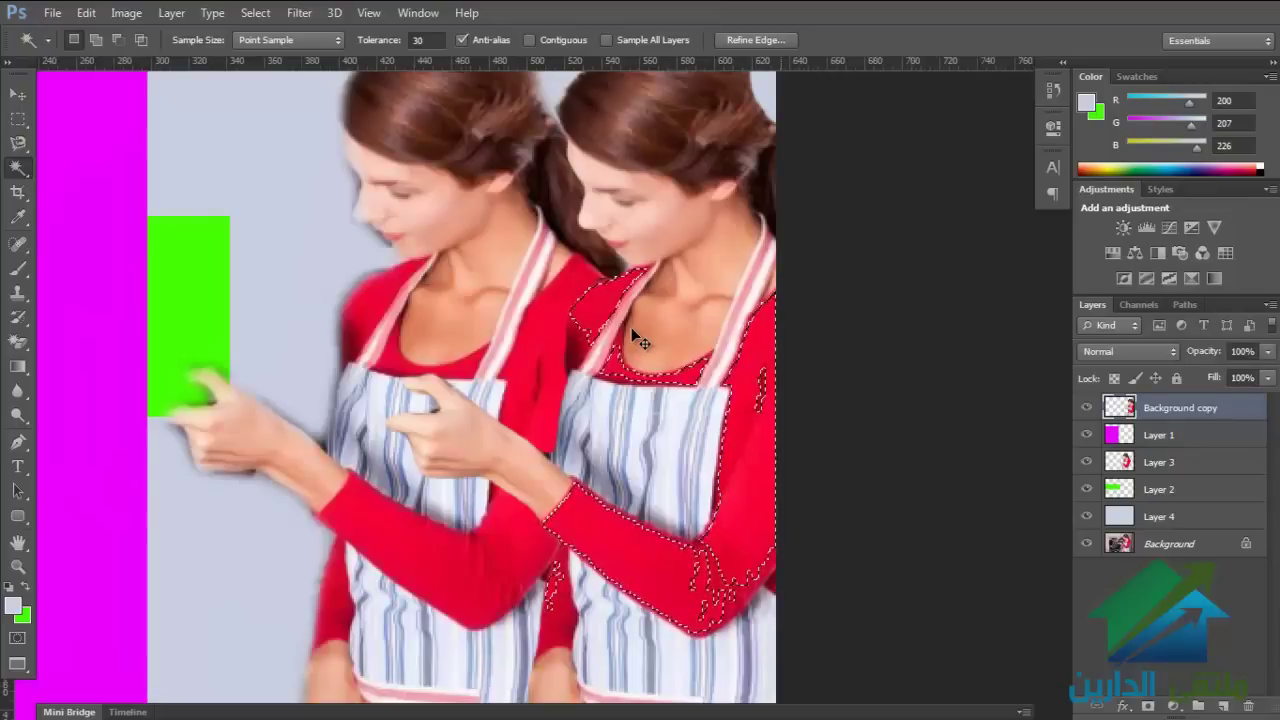
{"action": "key", "text": "ctrl+d"}
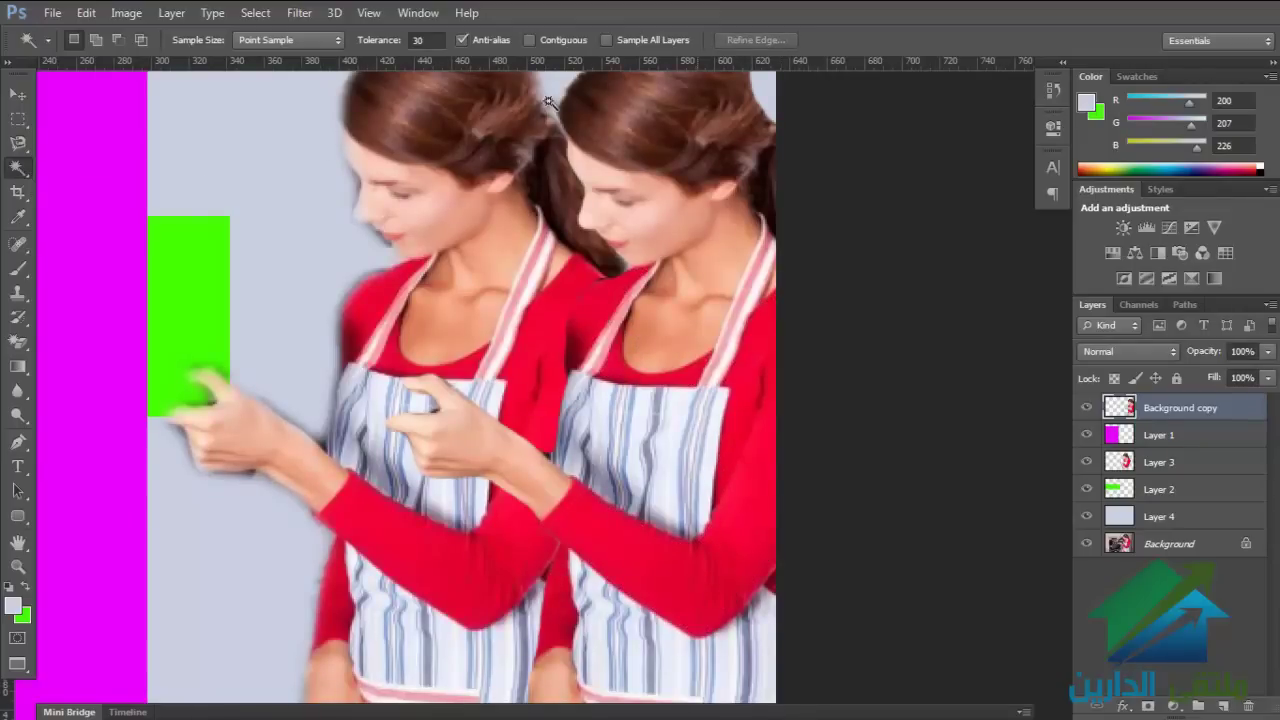
{"action": "left_click", "coordinate": [529, 41]}
{"action": "left_click", "coordinate": [755, 483]}
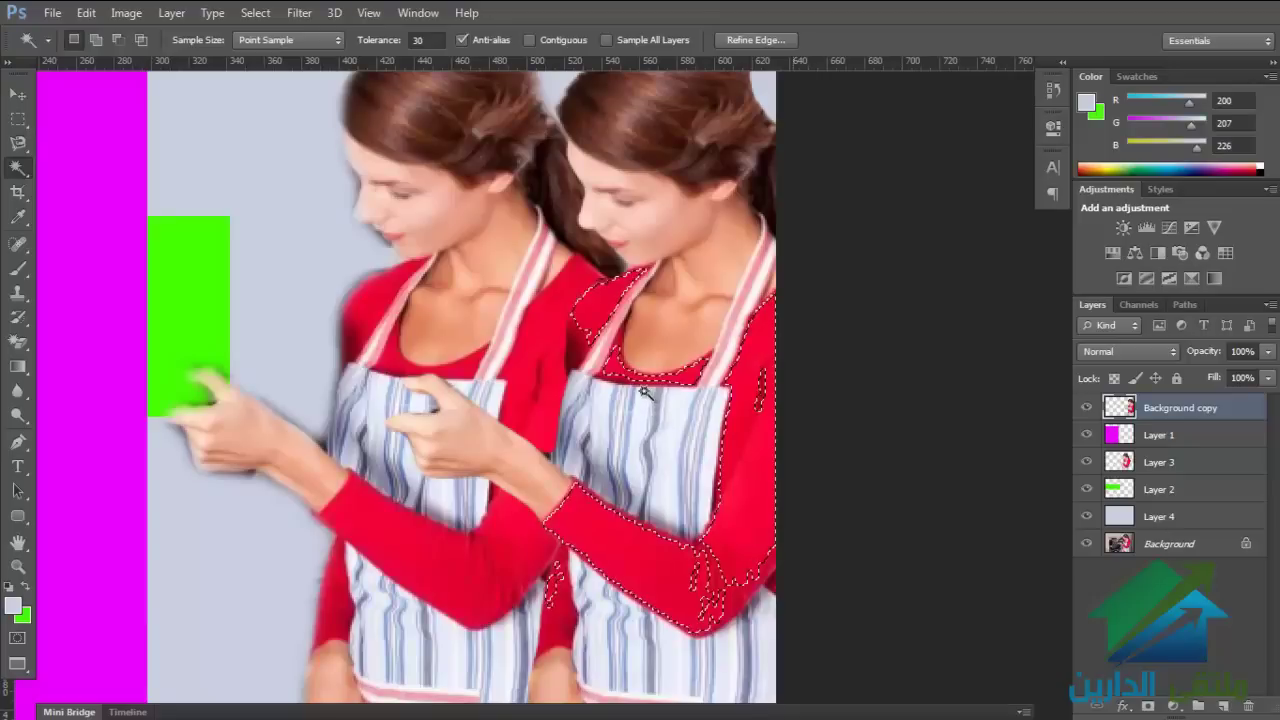
Step: Turn off Contiguous for the Magic Wand and fit the whole composite in view
{"action": "left_click", "coordinate": [529, 40]}
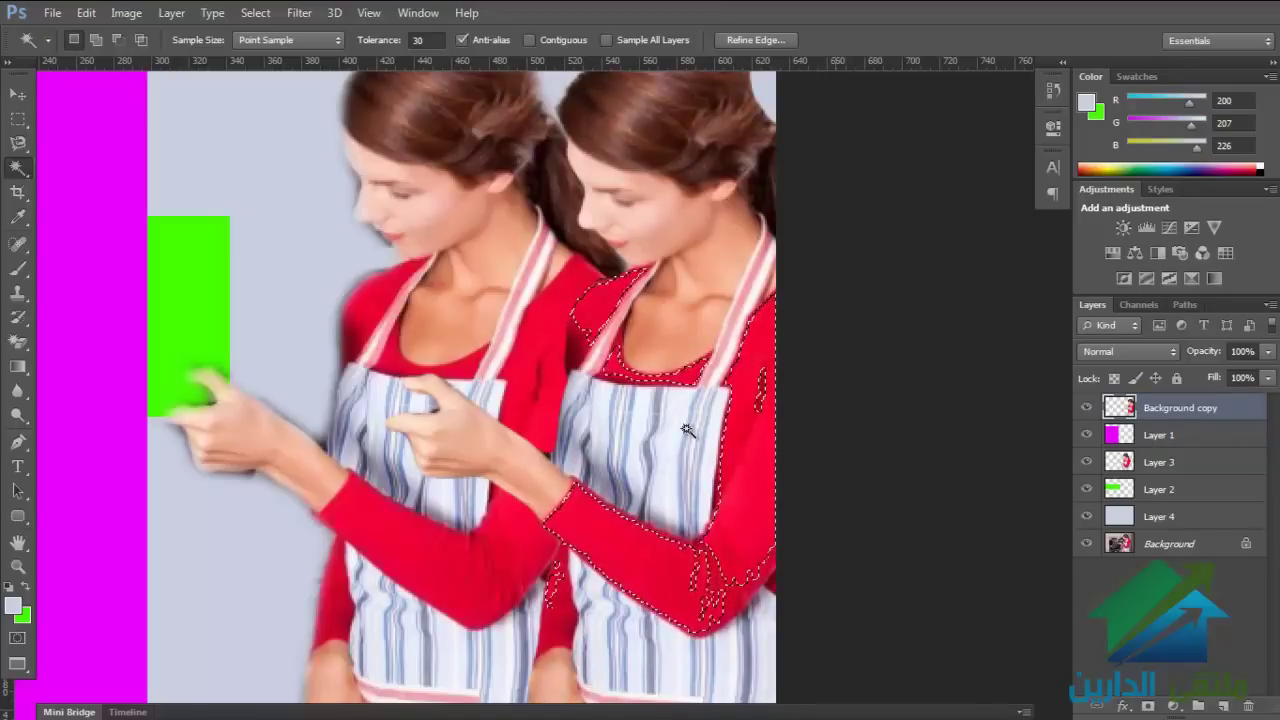
{"action": "mouse_move", "coordinate": [678, 464]}
{"action": "left_mouse_down"}
{"action": "mouse_move", "coordinate": [726, 468]}
{"action": "mouse_move", "coordinate": [760, 500]}
{"action": "left_mouse_up"}
{"action": "key", "text": "ctrl+minus"}
{"action": "key", "text": "ctrl+minus"}
{"action": "mouse_move", "coordinate": [742, 457]}
{"action": "left_mouse_down"}
{"action": "mouse_move", "coordinate": [712, 358]}
{"action": "mouse_move", "coordinate": [746, 435]}
{"action": "left_mouse_up"}
{"action": "left_click", "coordinate": [740, 395], "text": "ctrl"}
{"action": "left_click", "coordinate": [710, 395], "text": "ctrl+alt"}
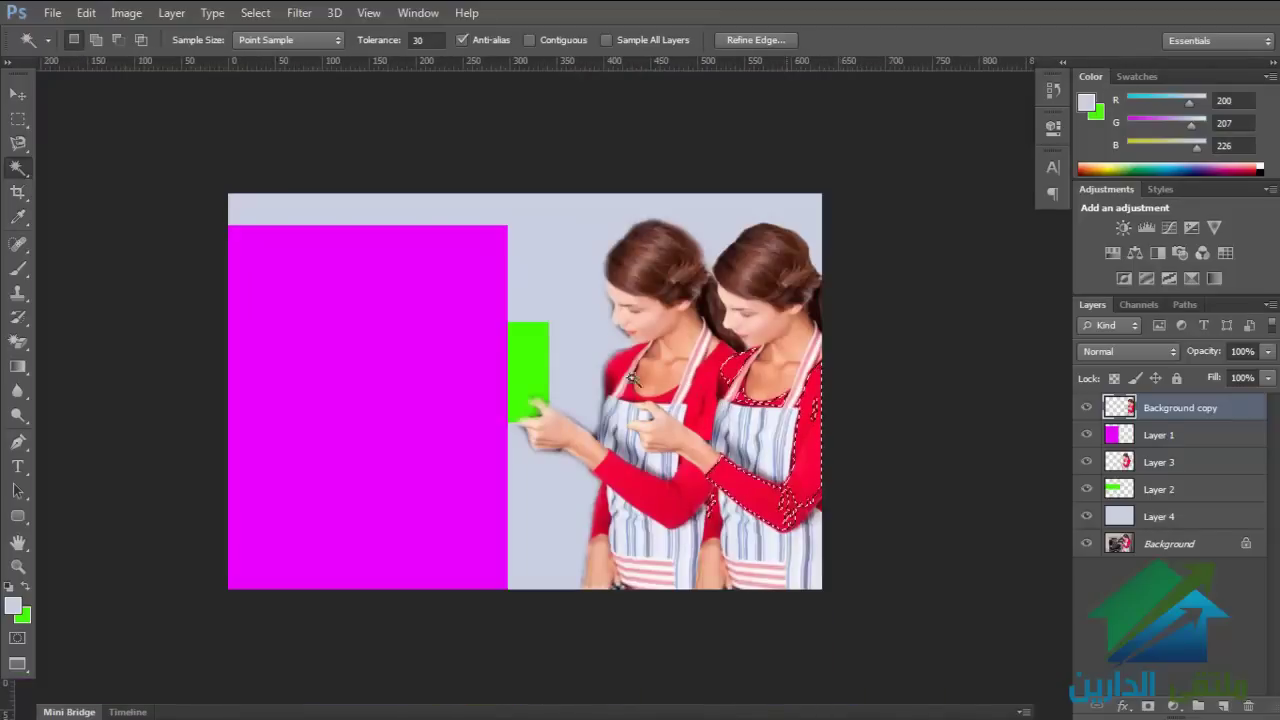
Step: With Sample All Layers on, select everything except the red sleeves of both women
{"action": "left_click", "coordinate": [606, 40]}
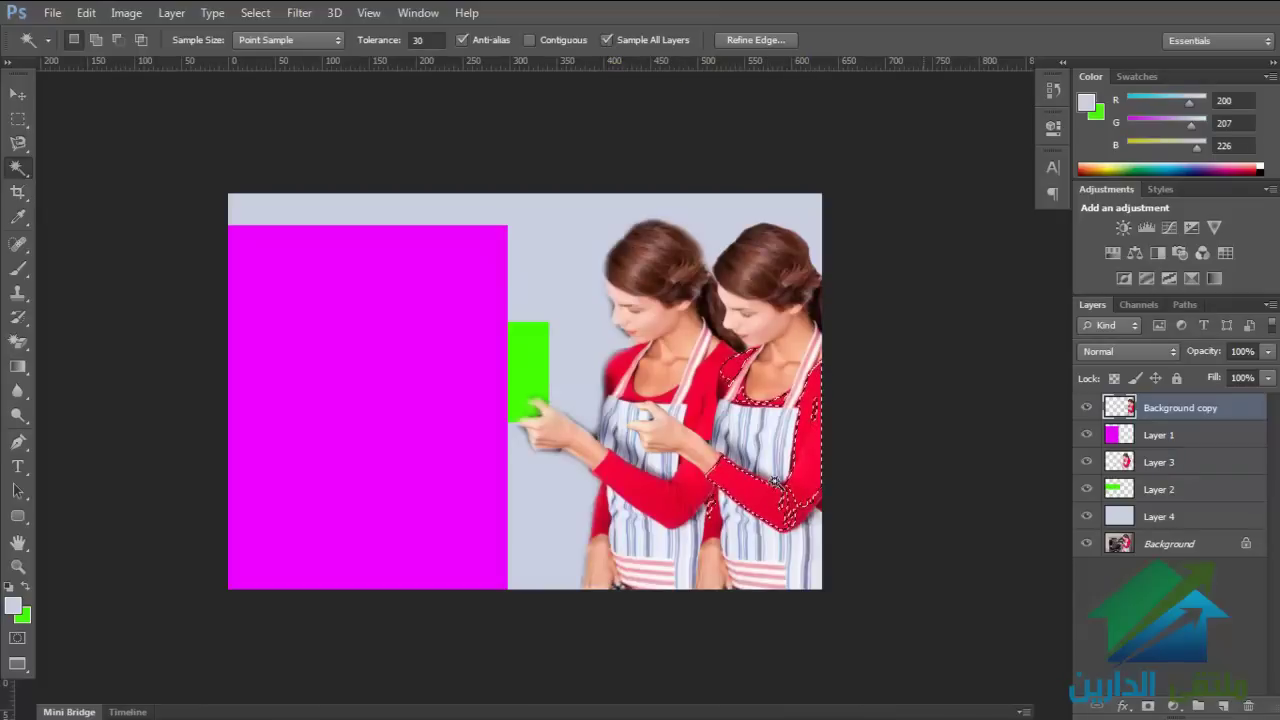
{"action": "key", "text": "ctrl+d"}
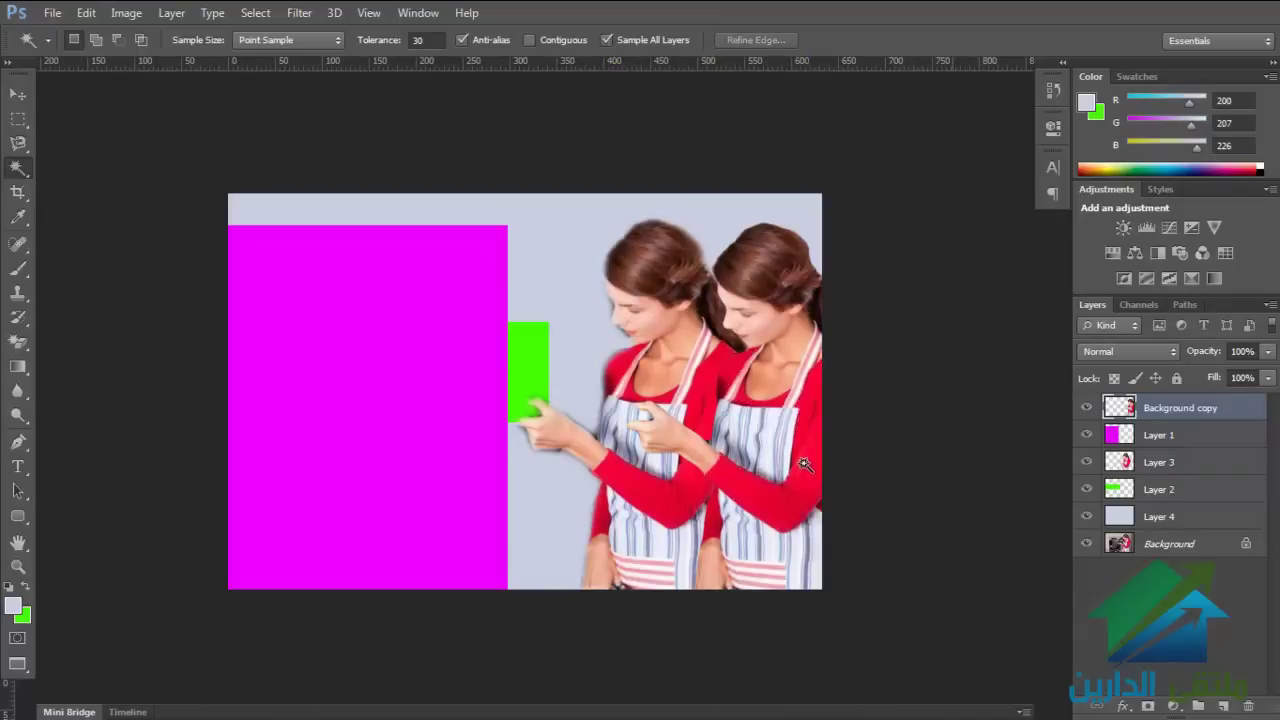
{"action": "left_click", "coordinate": [805, 465]}
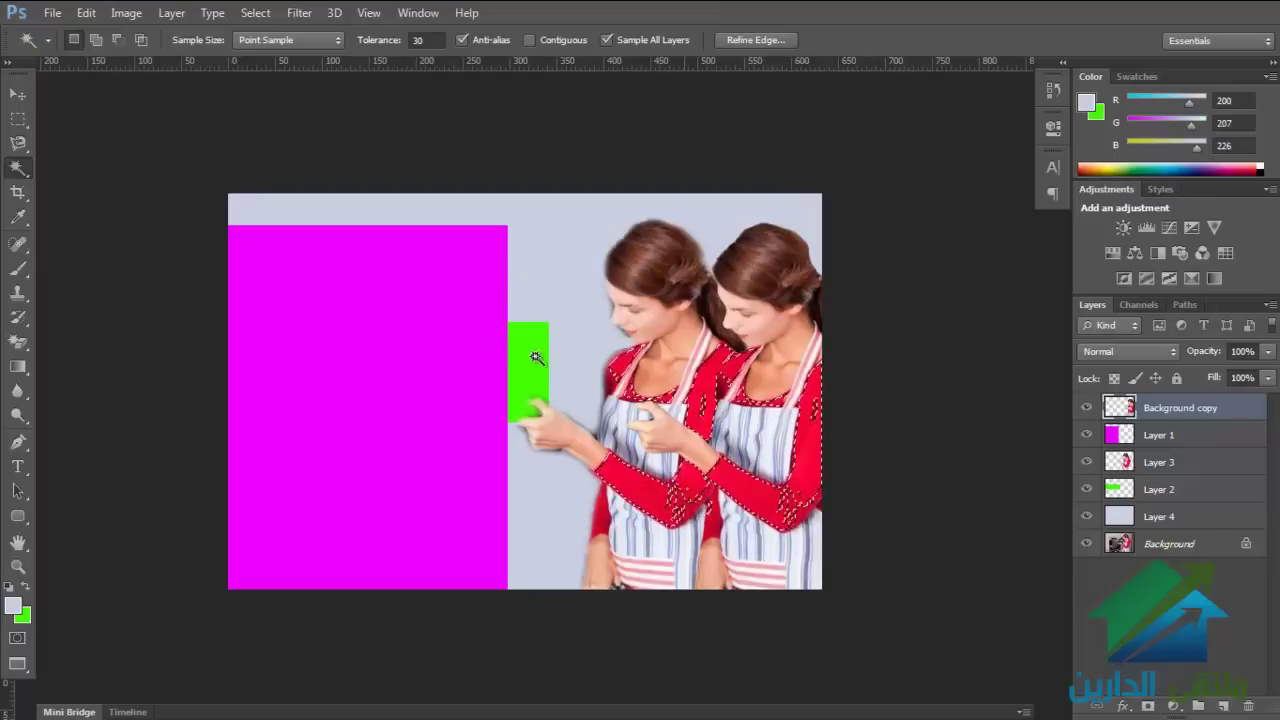
{"action": "key", "text": "ctrl+shift+i"}
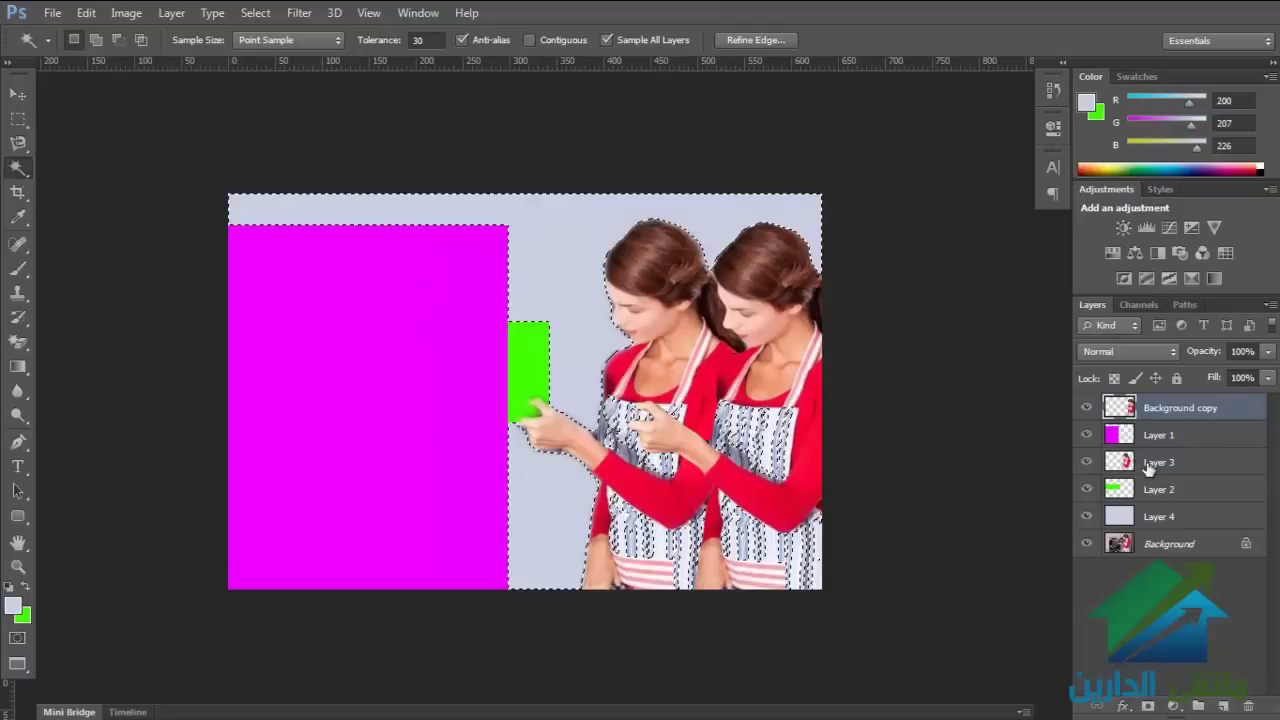
Step: Toggle the Background copy layer's visibility, then re-enable Contiguous with Sample All Layers kept on
{"action": "left_click", "coordinate": [1087, 407]}
{"action": "left_click", "coordinate": [1087, 407]}
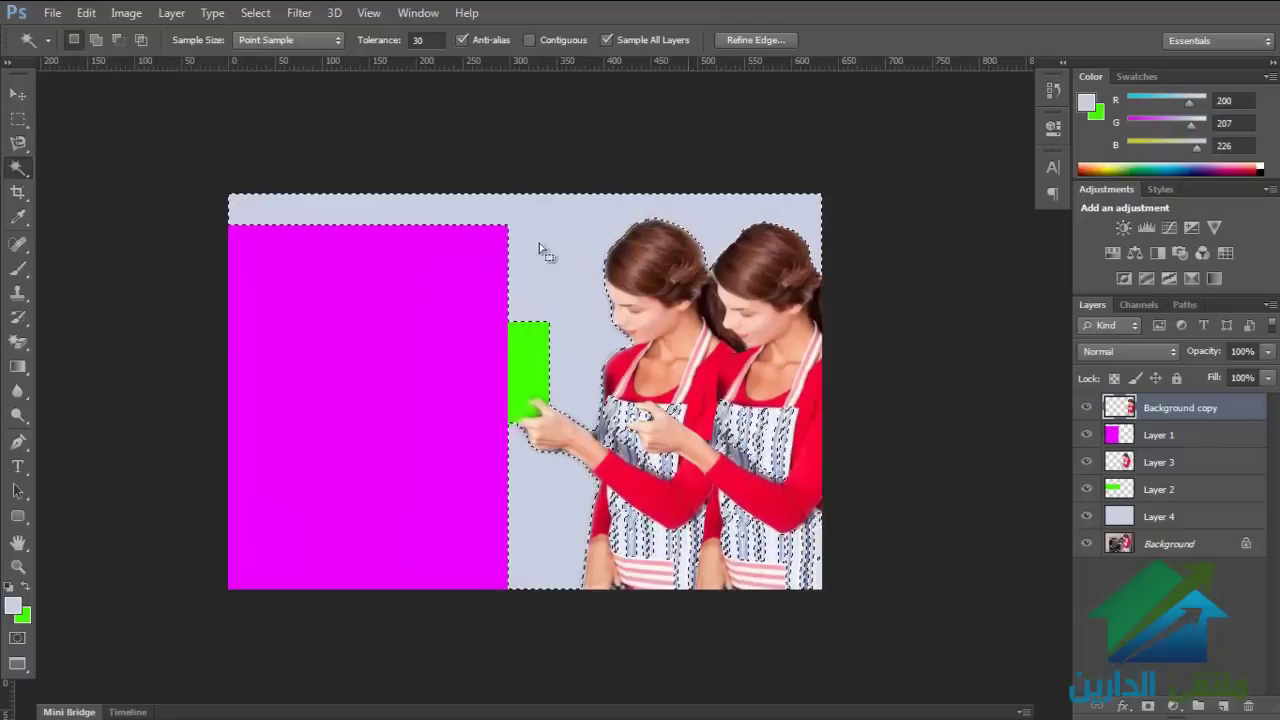
{"action": "left_click", "coordinate": [608, 41]}
{"action": "left_click", "coordinate": [607, 41]}
{"action": "left_click", "coordinate": [529, 40]}
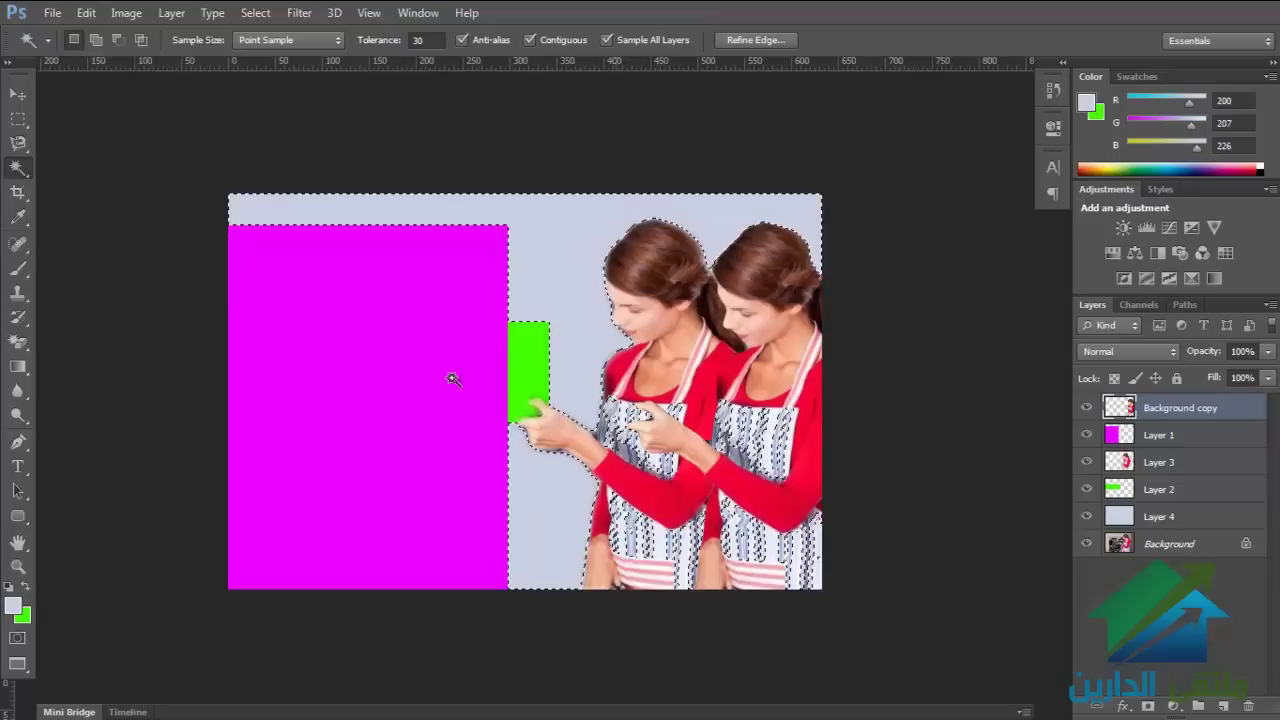
{"action": "left_click_drag", "start_coordinate": [382, 349], "coordinate": [326, 355]}
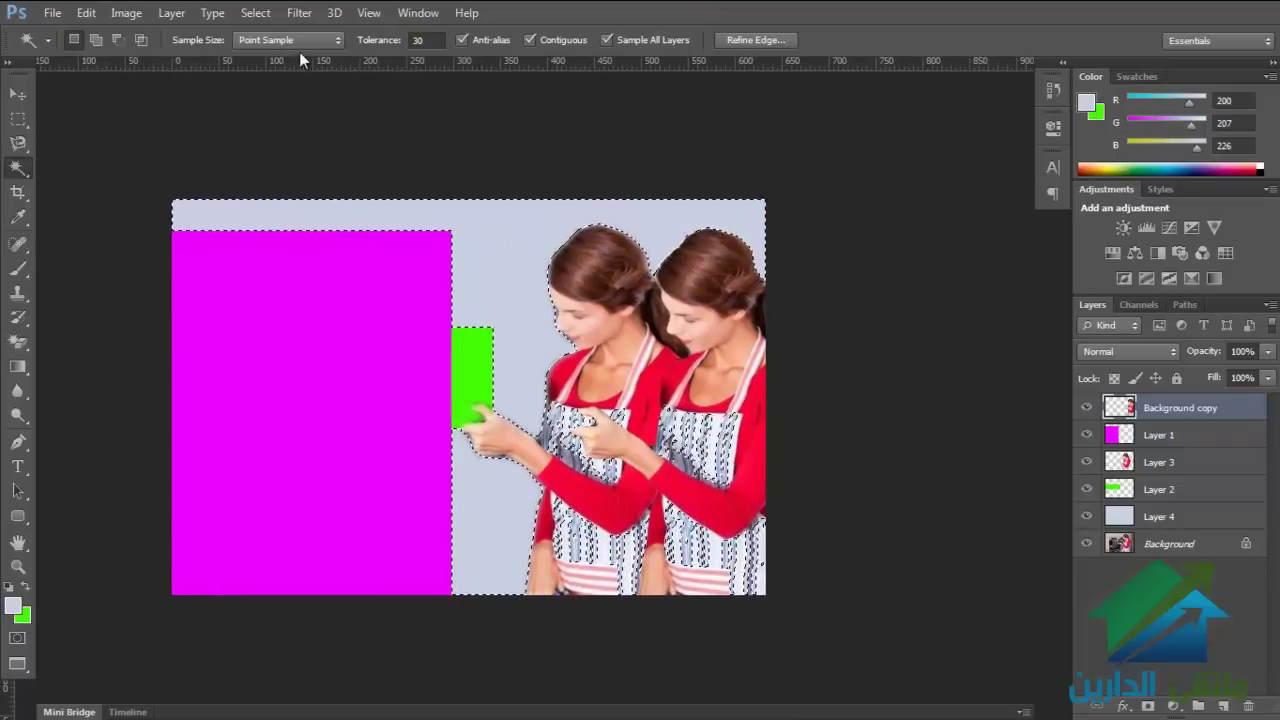
Step: Switch to the Quick Selection Tool and check Sample All Layers
{"action": "right_click", "coordinate": [18, 167]}
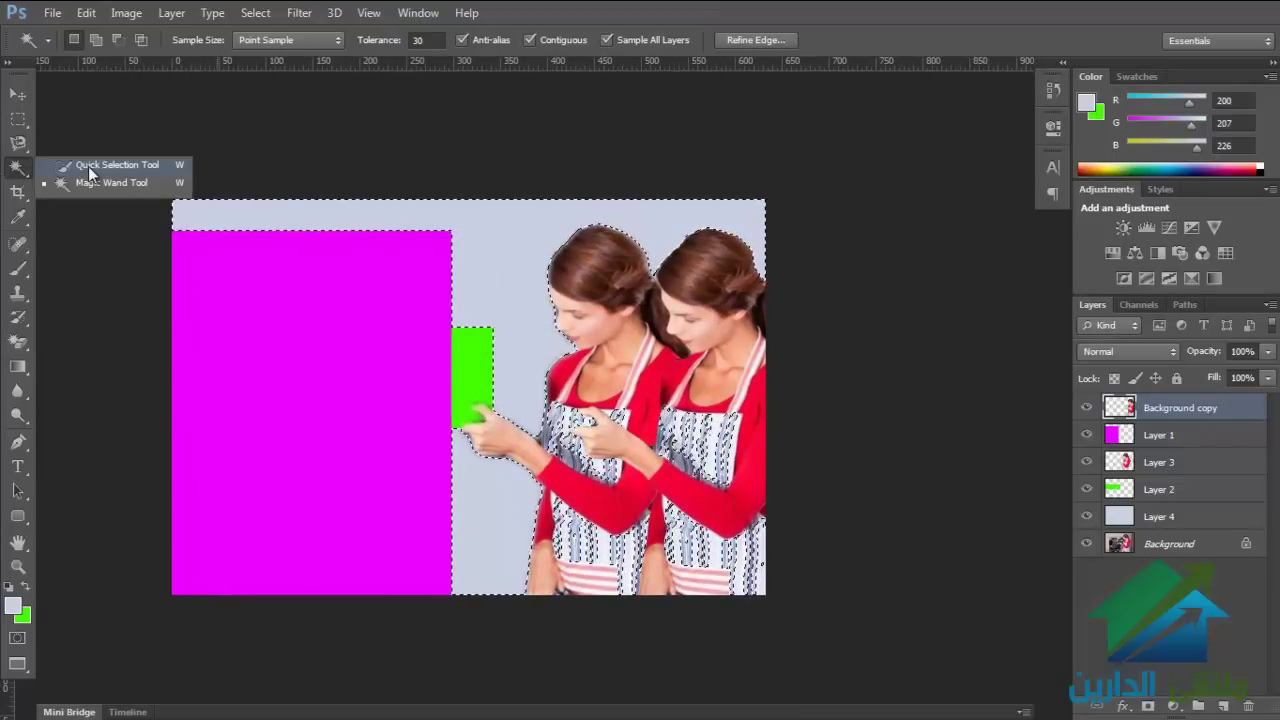
{"action": "left_click", "coordinate": [88, 166]}
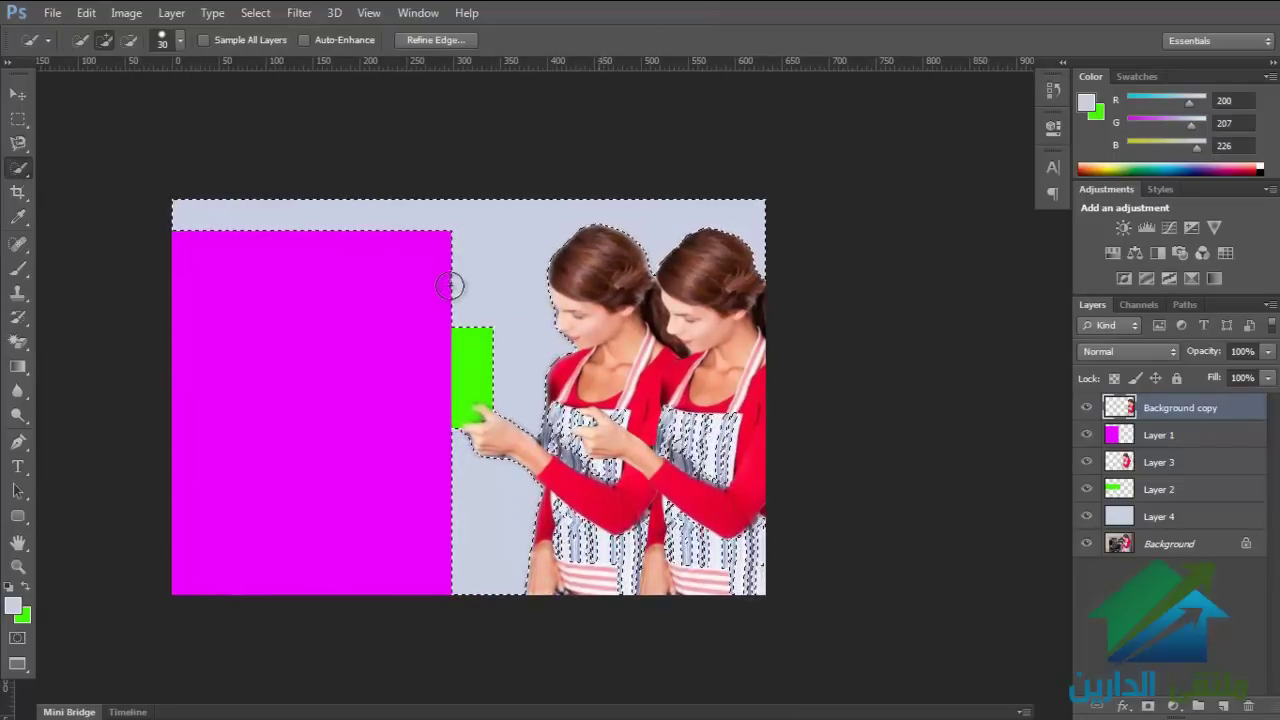
{"action": "mouse_move", "coordinate": [351, 320]}
{"action": "left_mouse_down"}
{"action": "mouse_move", "coordinate": [351, 300]}
{"action": "mouse_move", "coordinate": [334, 306]}
{"action": "left_mouse_up"}
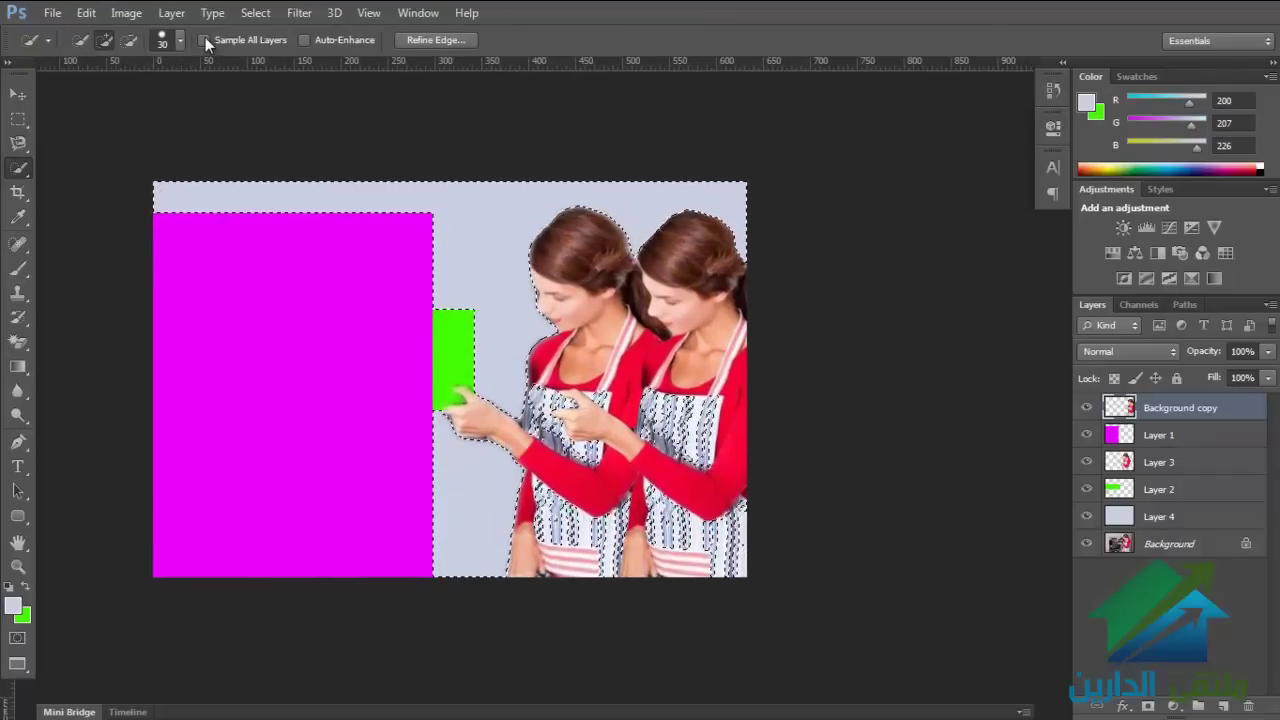
{"action": "right_click", "coordinate": [17, 172]}
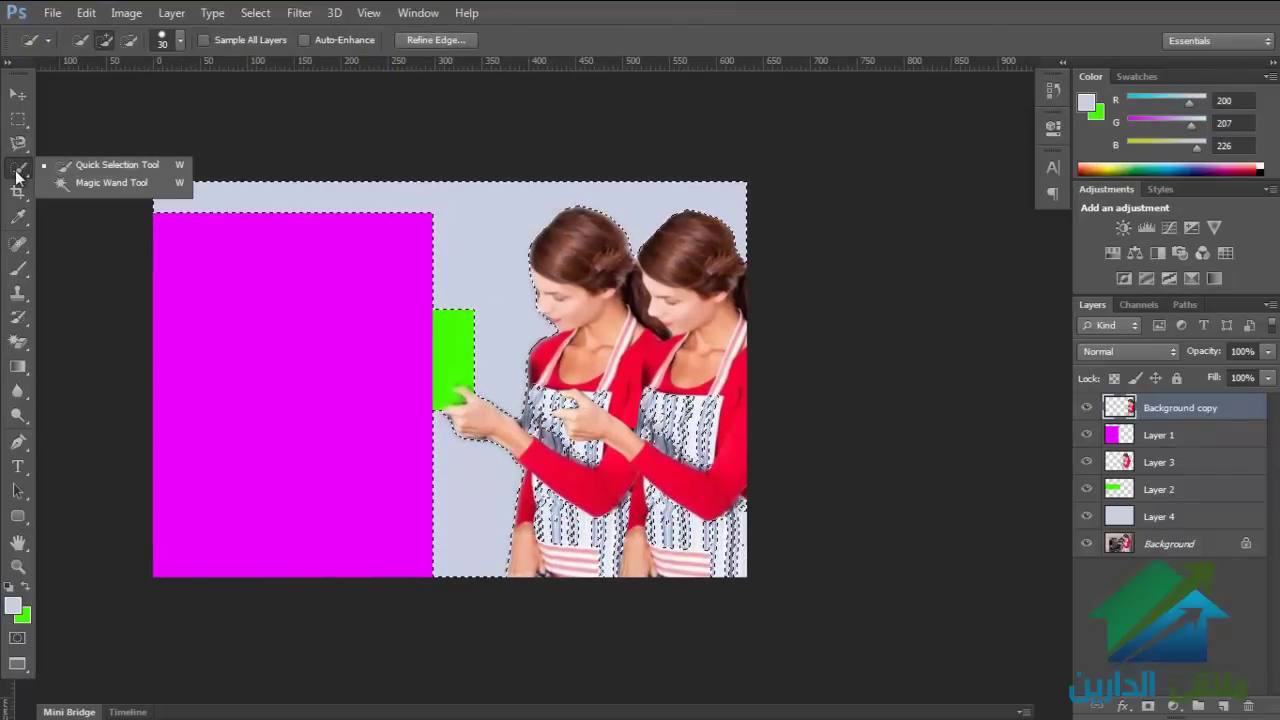
{"action": "left_click", "coordinate": [100, 165]}
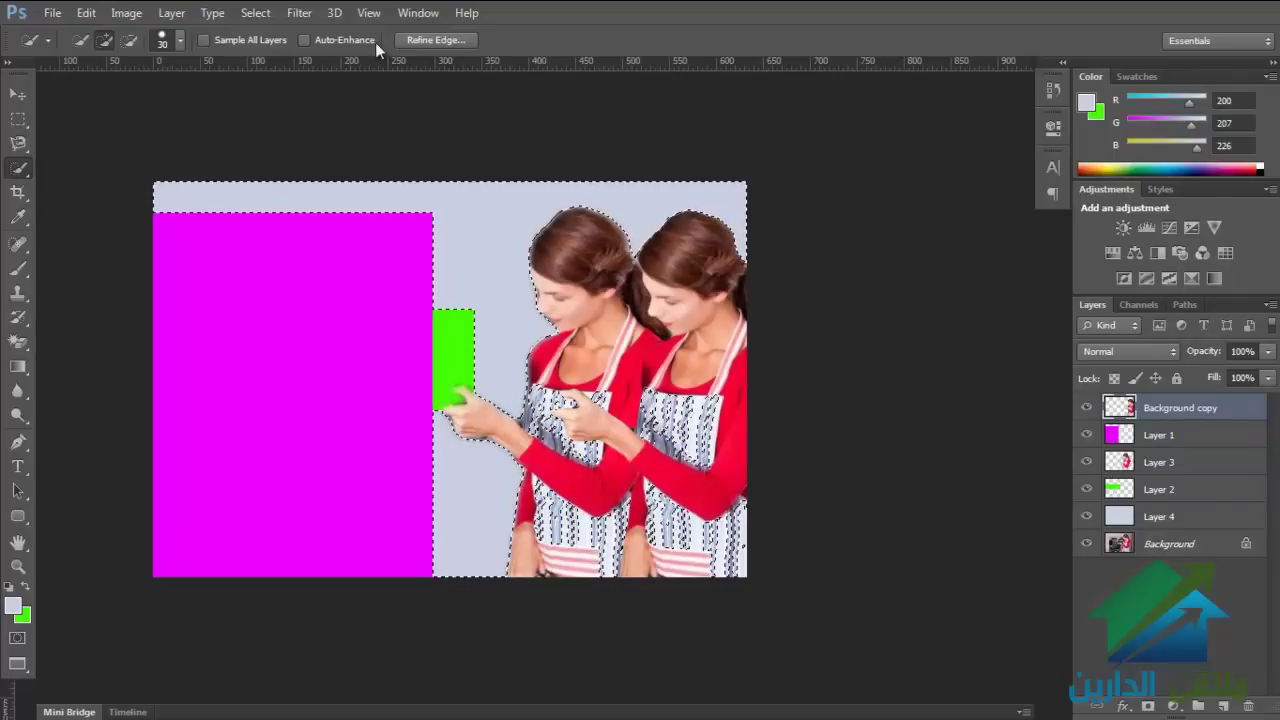
{"action": "left_click", "coordinate": [204, 40]}
Step: Clear the selection, trial-select the pale background, then deselect again
{"action": "key", "text": "ctrl+d"}
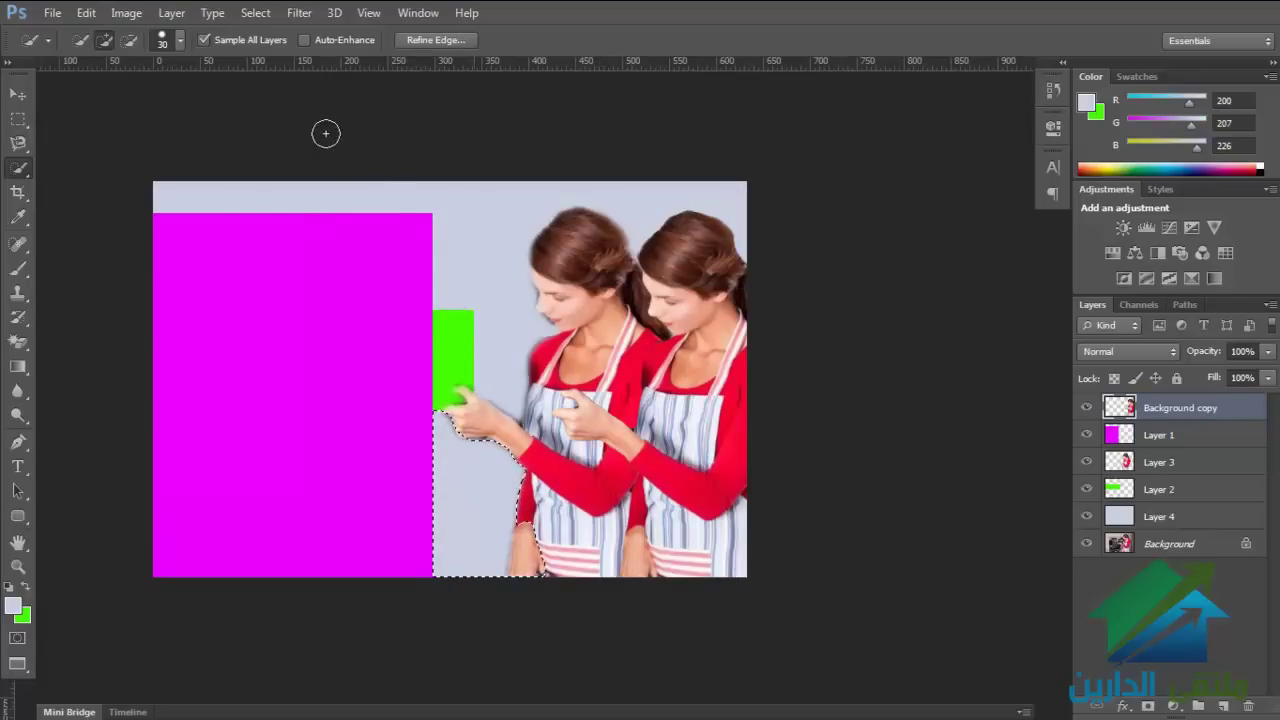
{"action": "mouse_move", "coordinate": [485, 305]}
{"action": "left_mouse_down"}
{"action": "mouse_move", "coordinate": [463, 240]}
{"action": "mouse_move", "coordinate": [500, 429]}
{"action": "mouse_move", "coordinate": [472, 266]}
{"action": "left_mouse_up"}
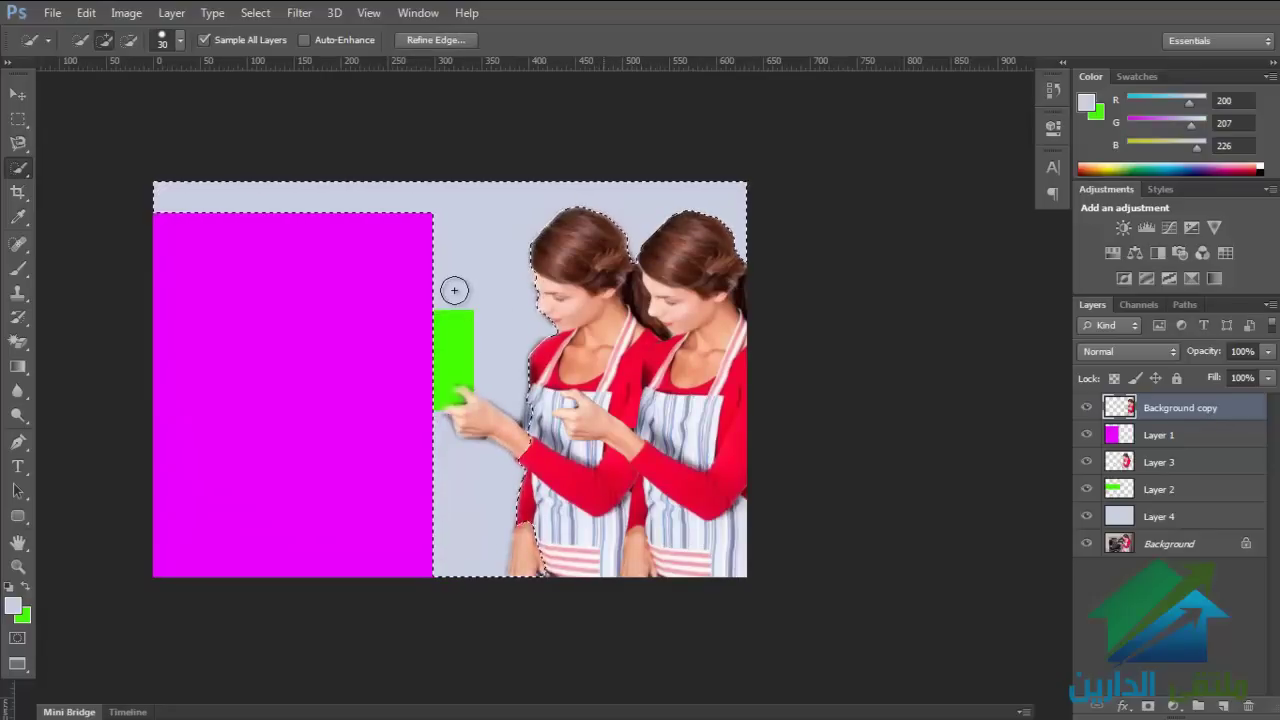
{"action": "key", "text": "ctrl+d"}
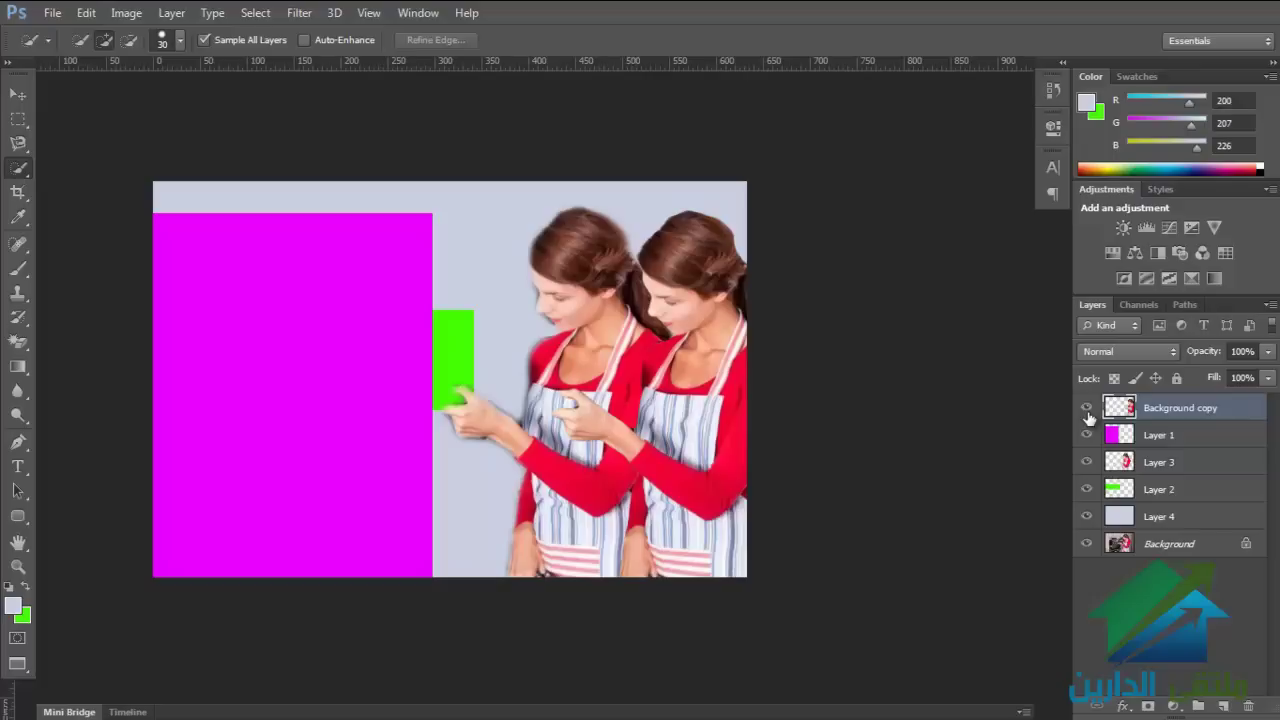
Step: Toggle the Background copy layer's visibility and the Sample All Layers option
{"action": "left_click", "coordinate": [1087, 408]}
{"action": "left_click", "coordinate": [1087, 408]}
{"action": "left_click", "coordinate": [1087, 408]}
{"action": "left_click", "coordinate": [1087, 408]}
{"action": "left_click", "coordinate": [206, 40]}
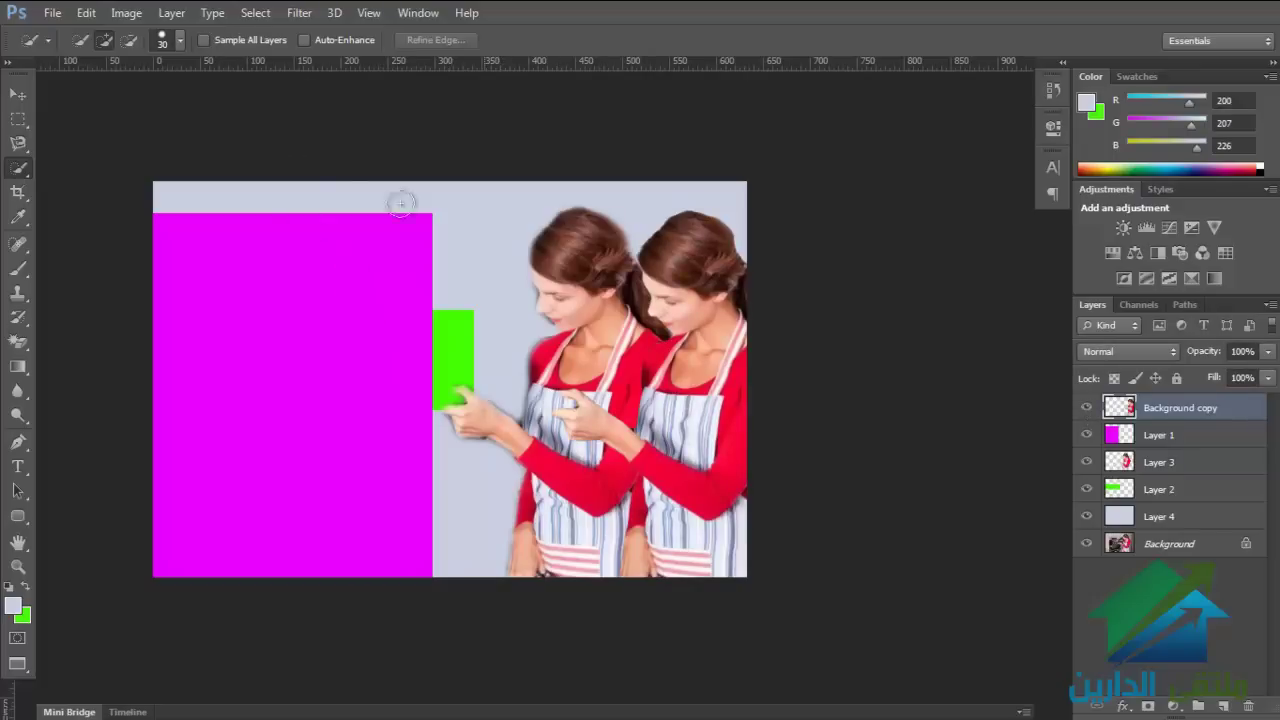
Step: Make three trial quick selections on the canvas, deselecting after each one
{"action": "left_click", "coordinate": [460, 268]}
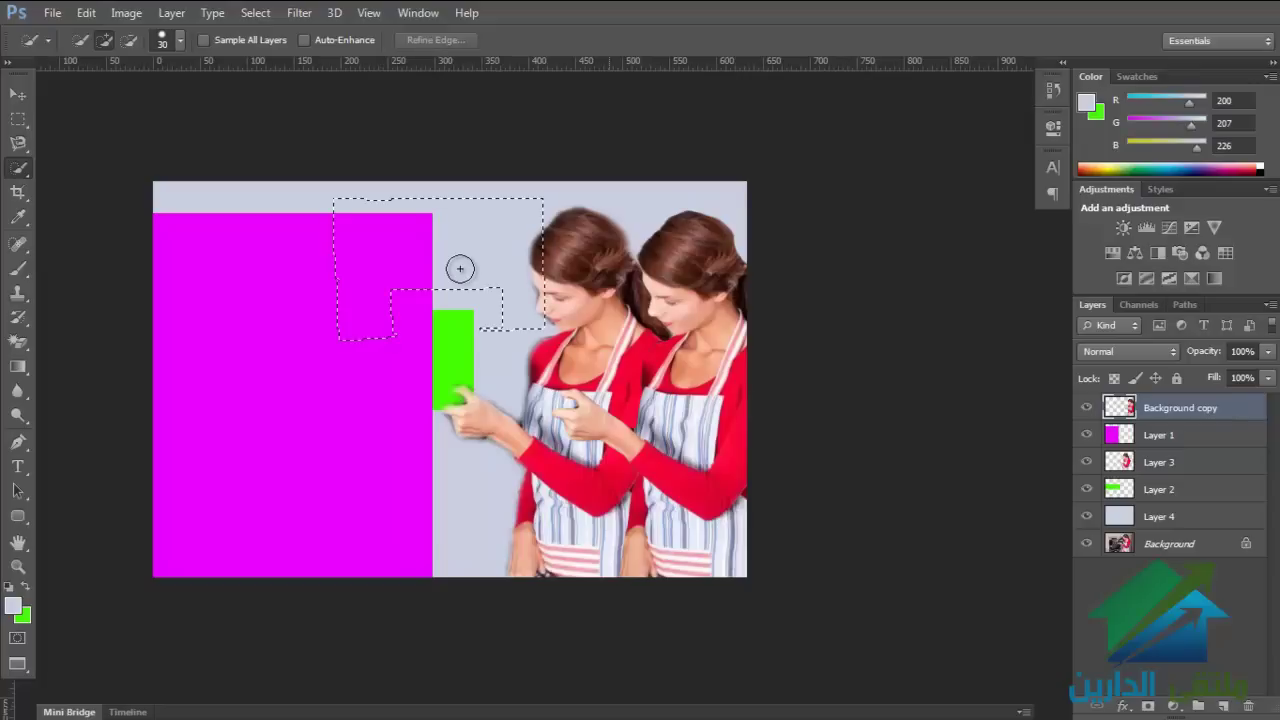
{"action": "key", "text": "ctrl+d"}
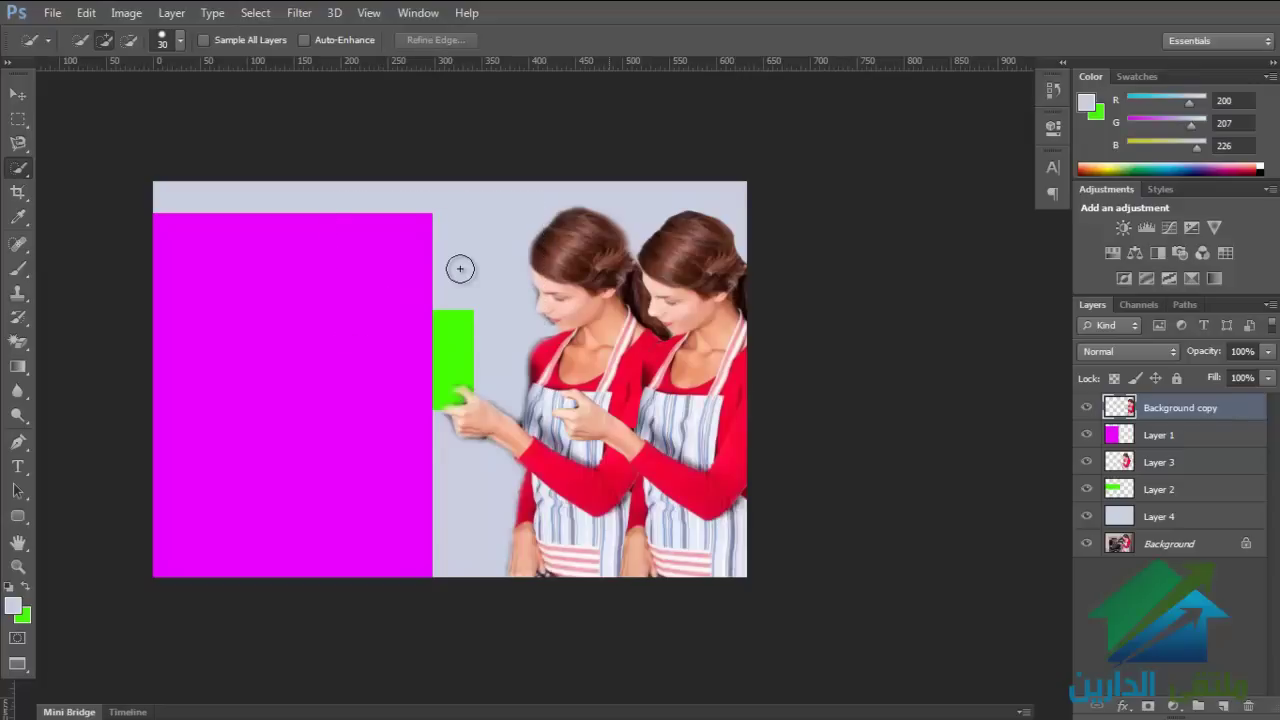
{"action": "left_click", "coordinate": [460, 268]}
{"action": "key", "text": "ctrl+d"}
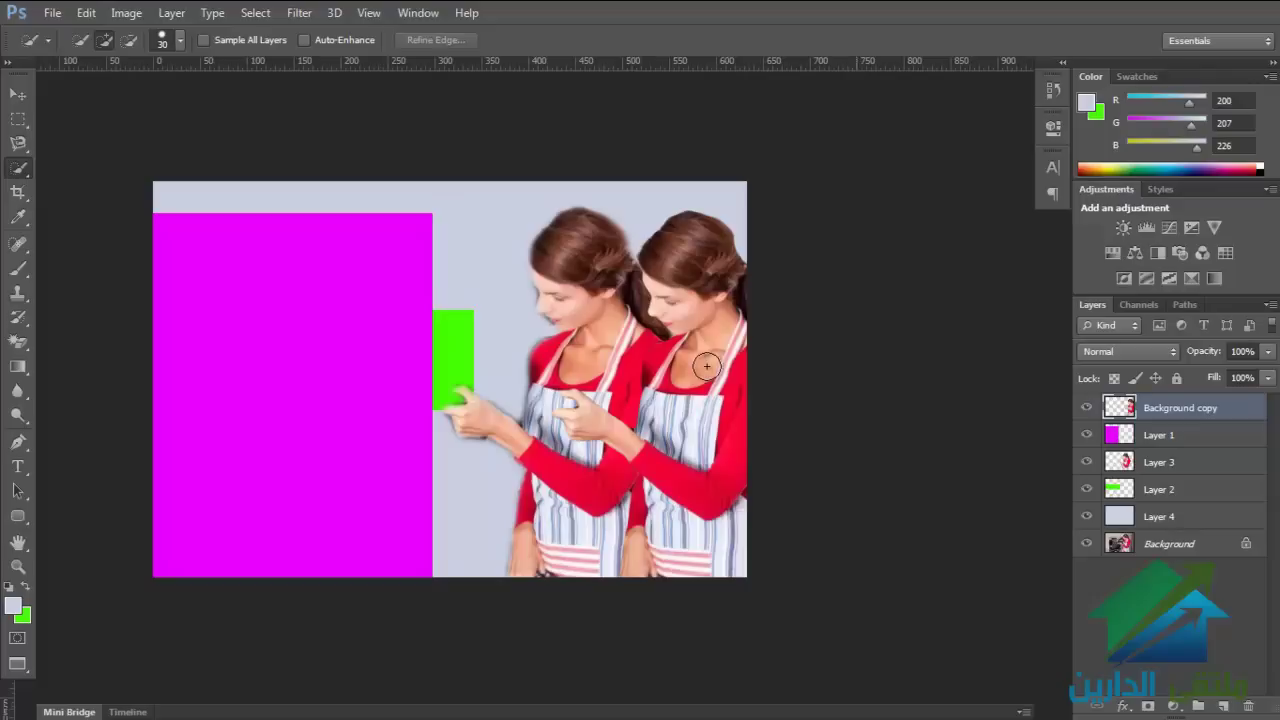
{"action": "left_click", "coordinate": [433, 260]}
{"action": "key", "text": "ctrl+d"}
Step: Hide and show the Background copy layer, clearing the selection in between
{"action": "left_click", "coordinate": [1087, 407]}
{"action": "left_click", "coordinate": [1087, 407]}
{"action": "left_click", "coordinate": [1118, 407], "text": "ctrl"}
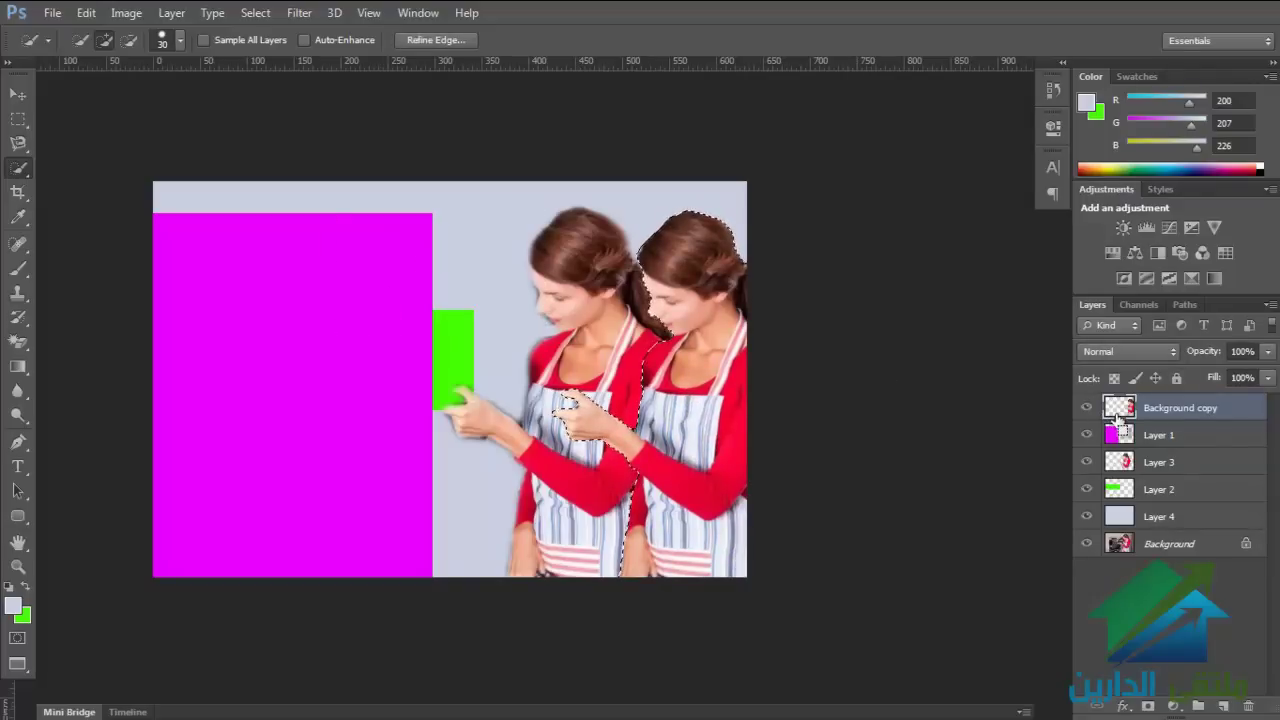
{"action": "key", "text": "ctrl+d"}
{"action": "left_click", "coordinate": [1087, 407]}
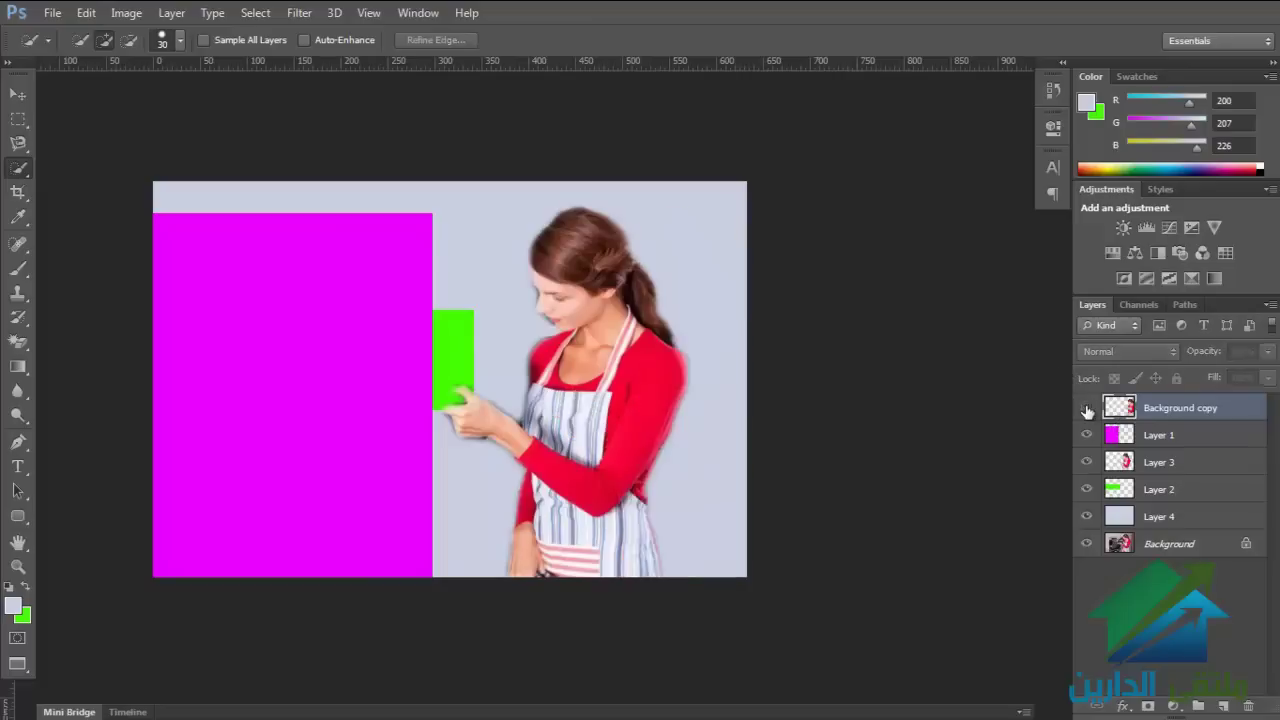
{"action": "left_click", "coordinate": [1087, 407]}
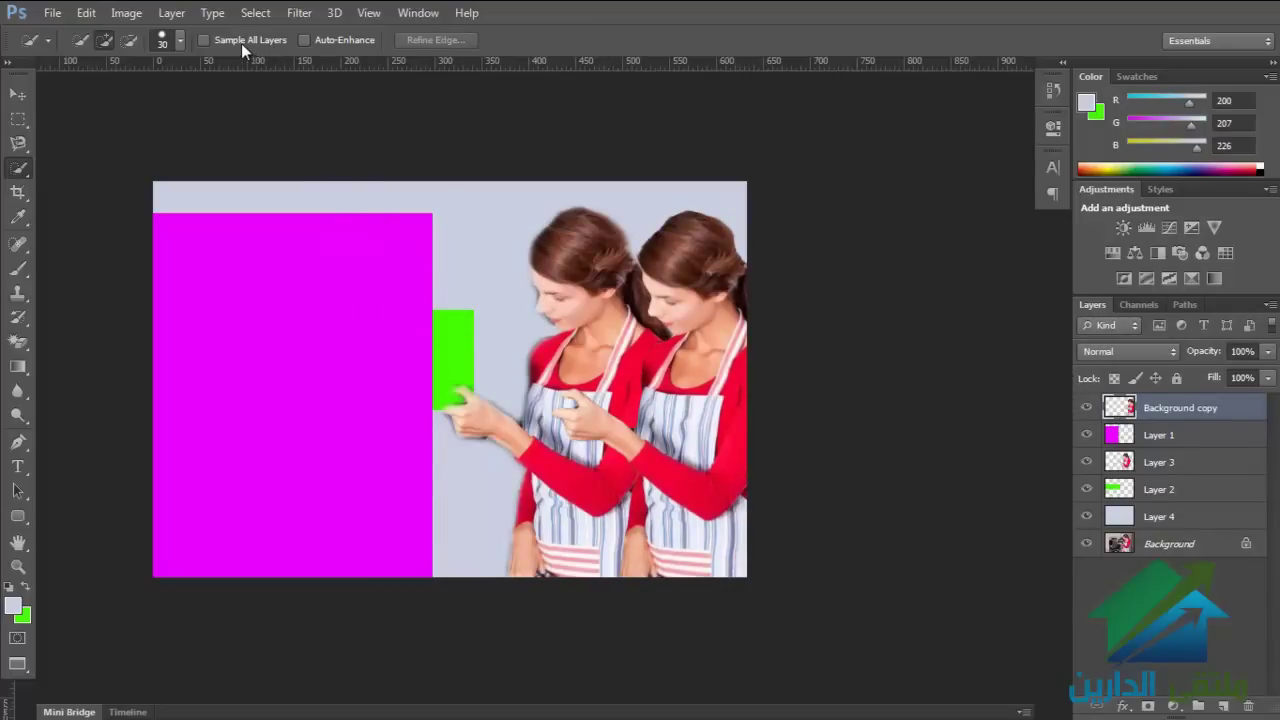
Step: Quick-select the magenta, grey background, green rectangle and left woman's apron, then deselect
{"action": "left_click", "coordinate": [343, 254]}
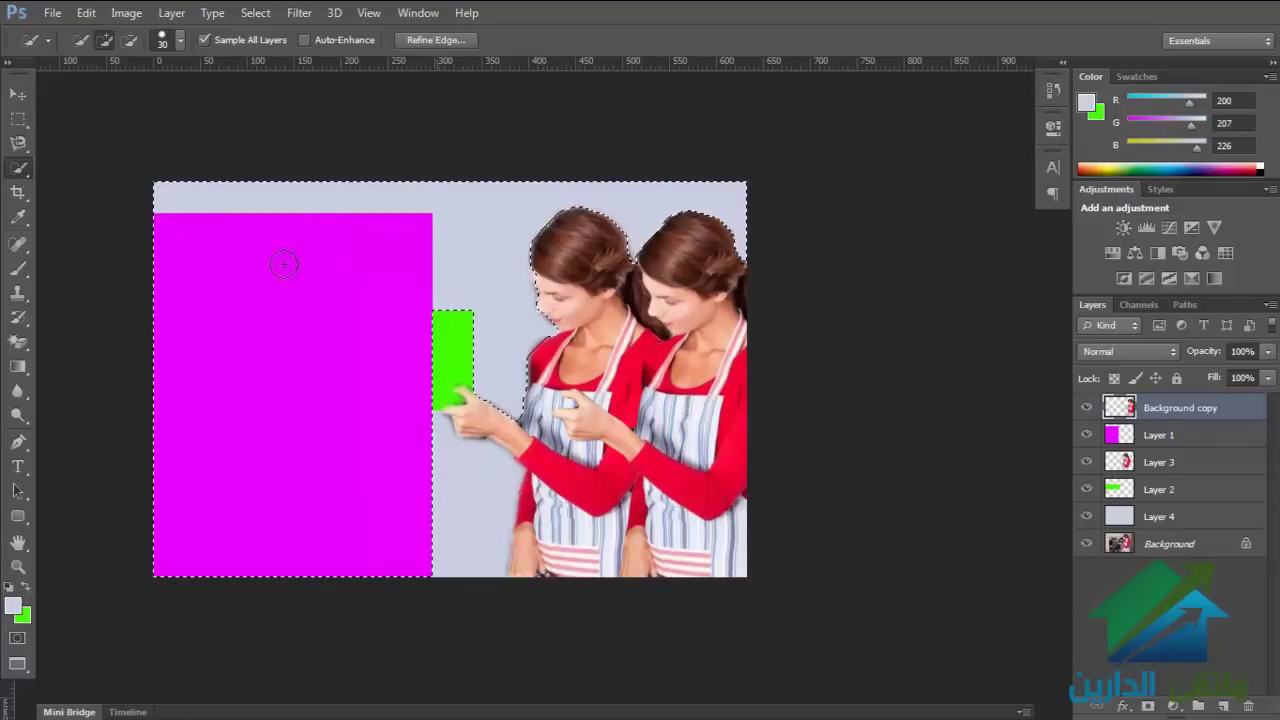
{"action": "mouse_move", "coordinate": [463, 253]}
{"action": "left_mouse_down"}
{"action": "mouse_move", "coordinate": [489, 491]}
{"action": "mouse_move", "coordinate": [472, 591]}
{"action": "left_mouse_up"}
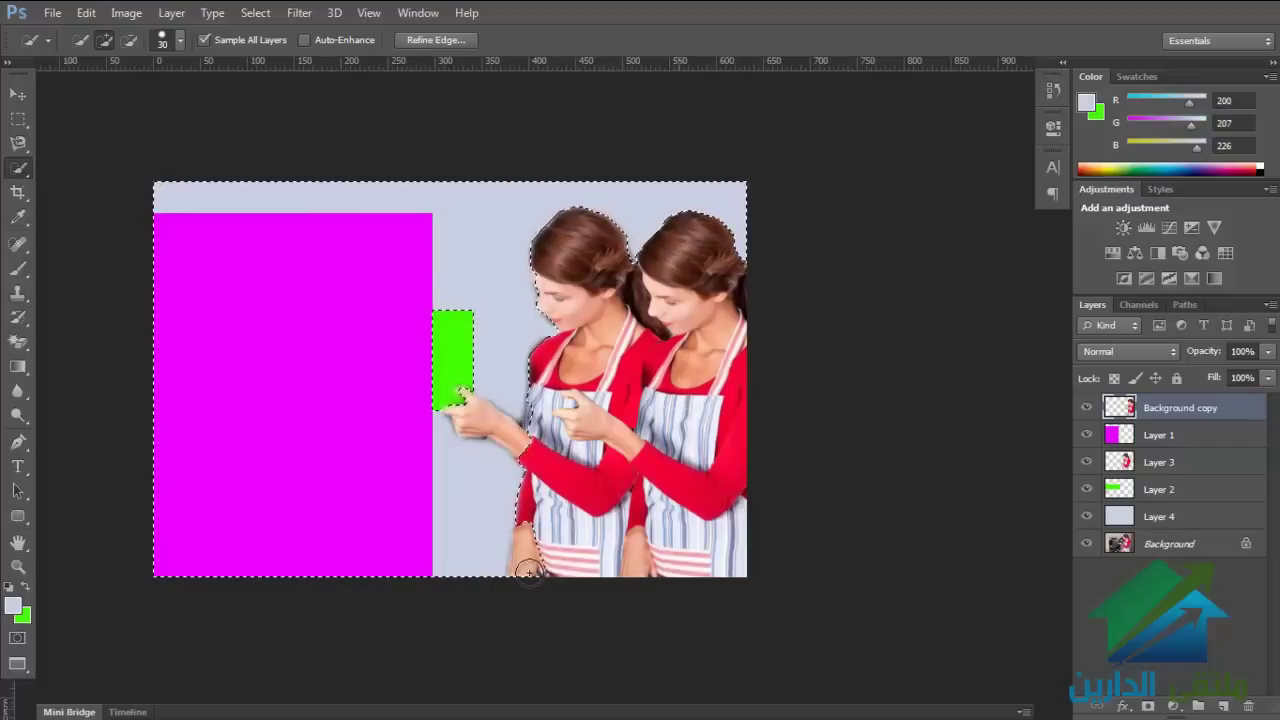
{"action": "left_click_drag", "start_coordinate": [545, 560], "coordinate": [590, 550]}
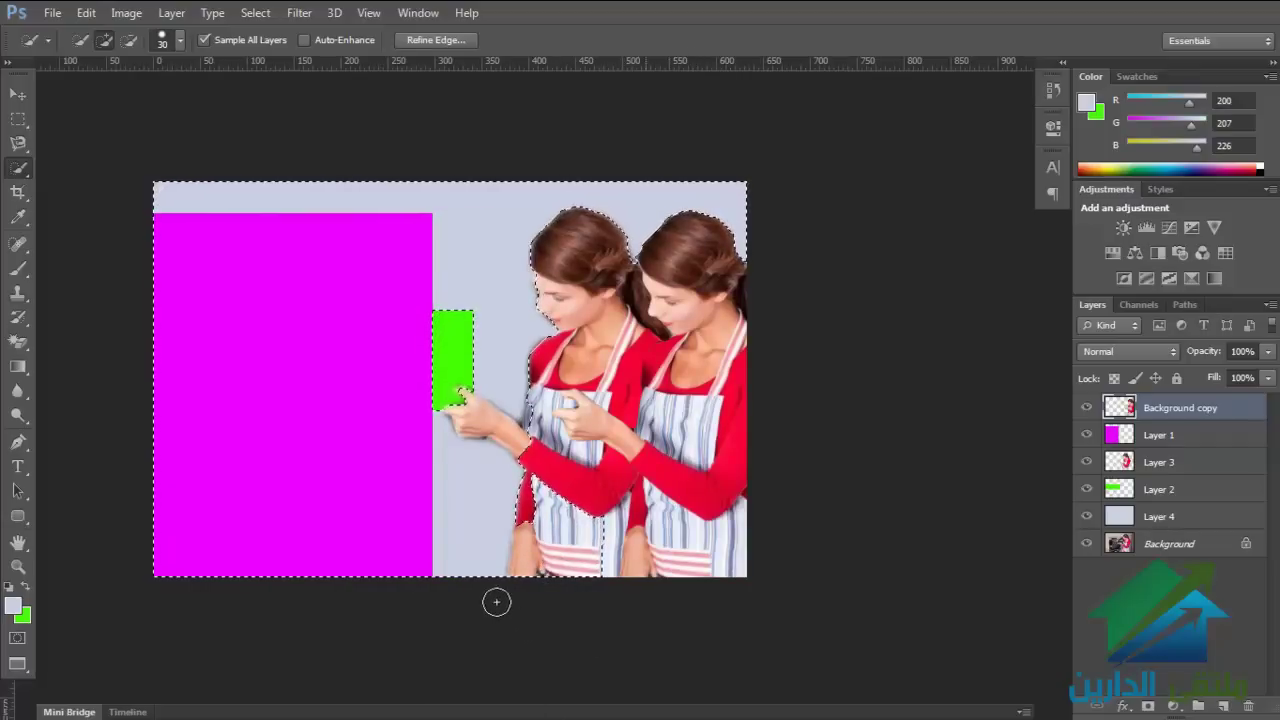
{"action": "key", "text": "ctrl+d"}
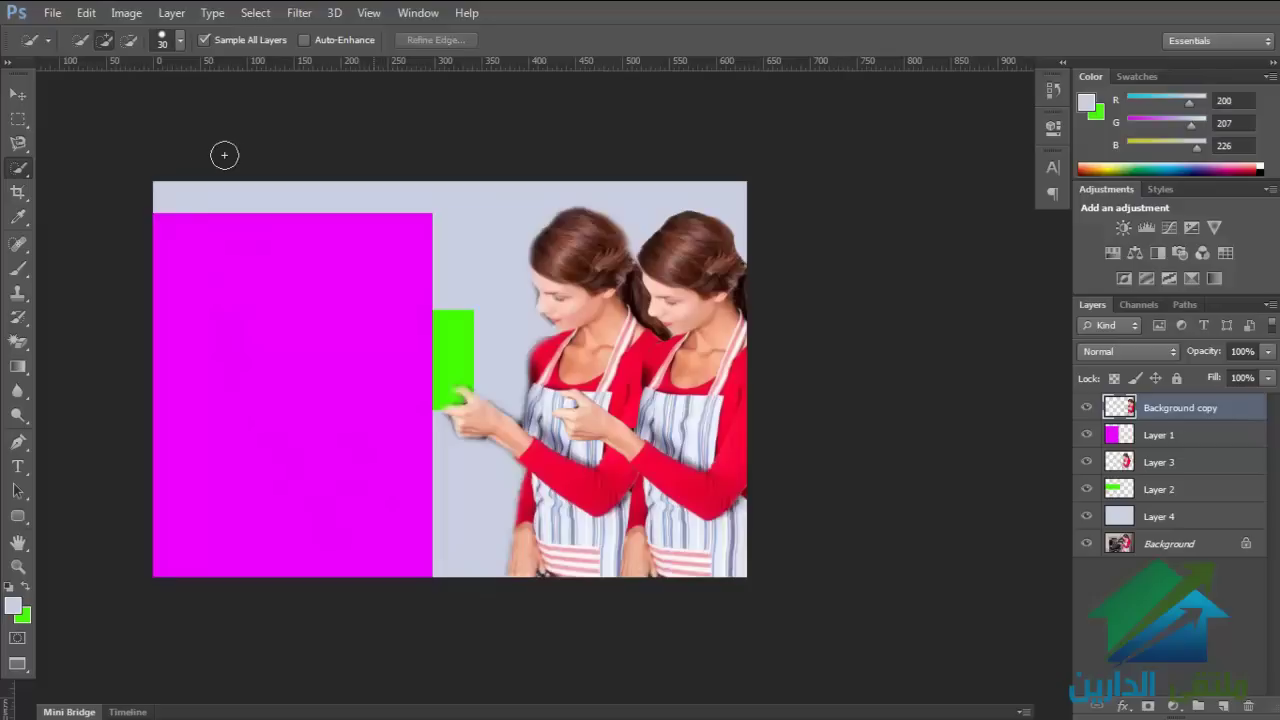
{"action": "left_click", "coordinate": [180, 40]}
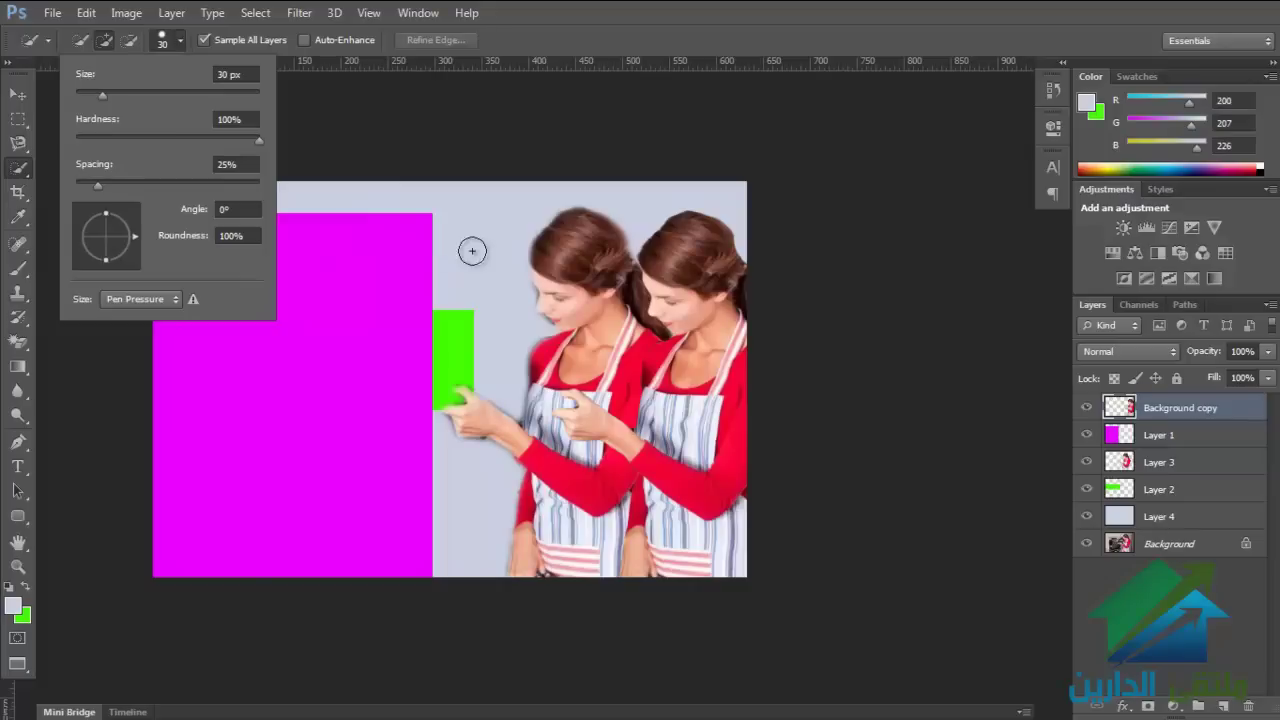
Step: Try a 181 px quick-selection brush on the composite, deselect, then set the brush to 41 px
{"action": "left_click_drag", "start_coordinate": [120, 95], "coordinate": [205, 95]}
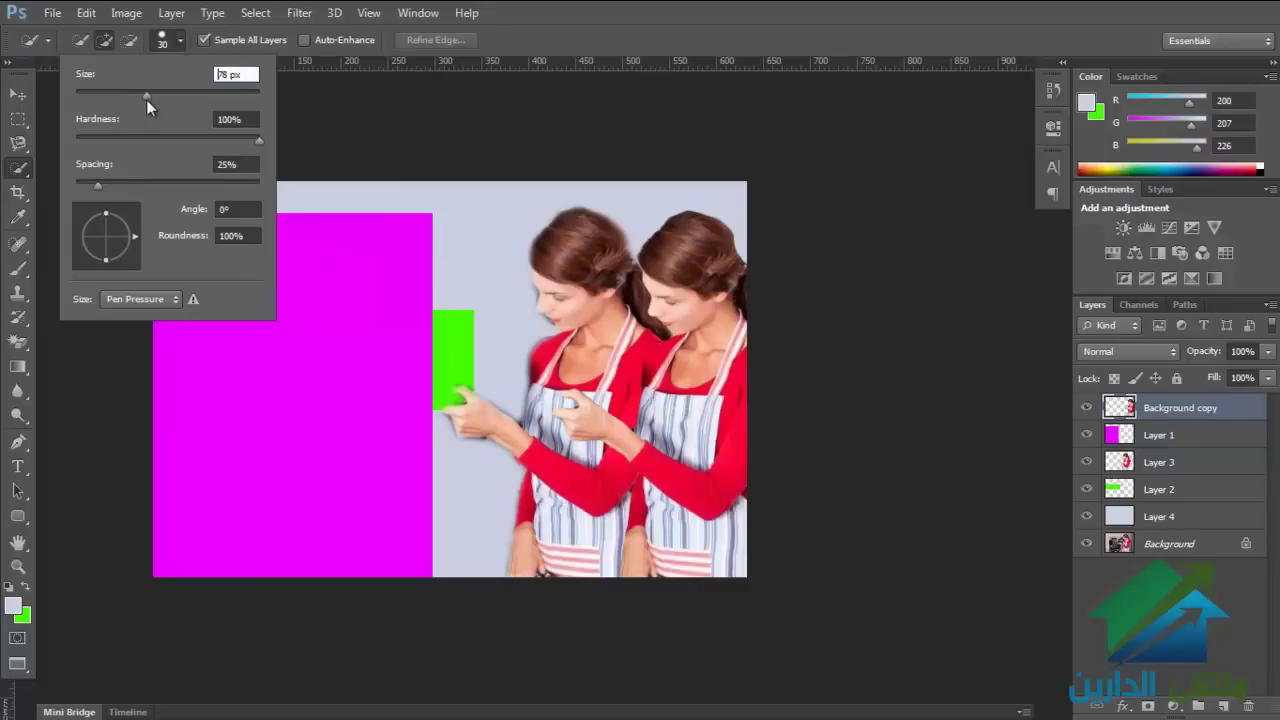
{"action": "left_click", "coordinate": [476, 342]}
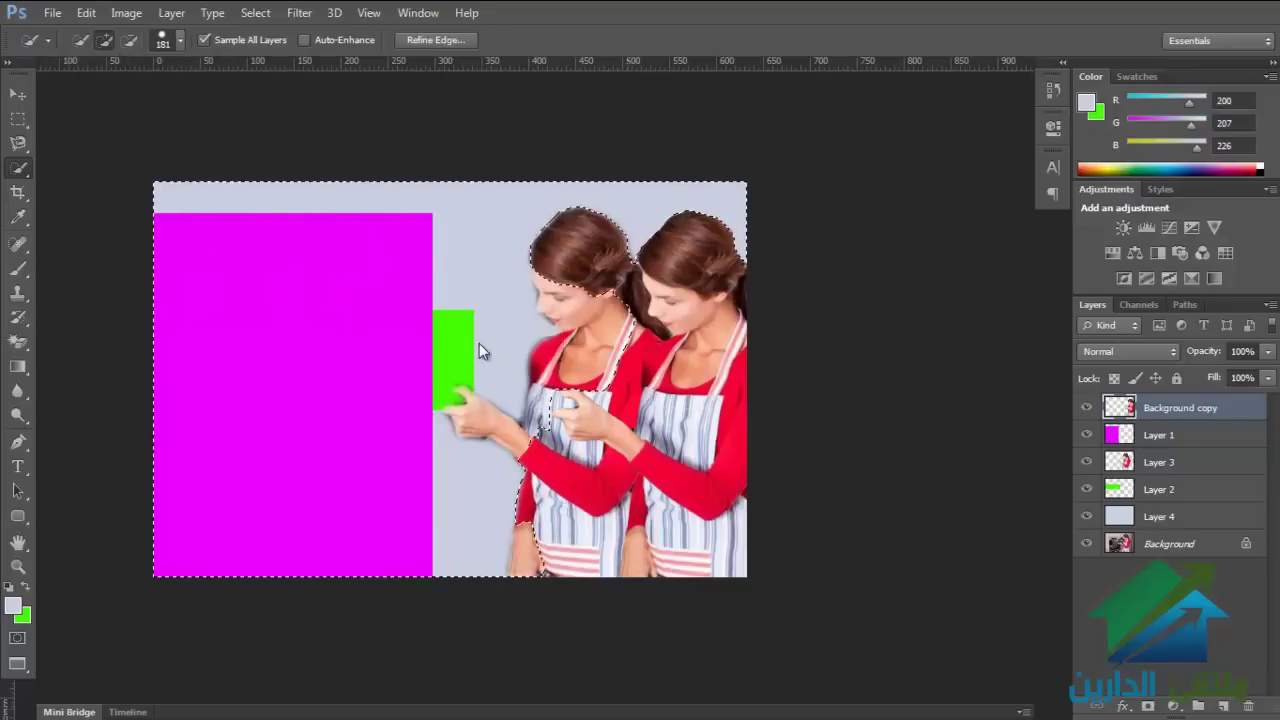
{"action": "left_click", "coordinate": [180, 44]}
{"action": "left_click_drag", "start_coordinate": [144, 92], "coordinate": [99, 101]}
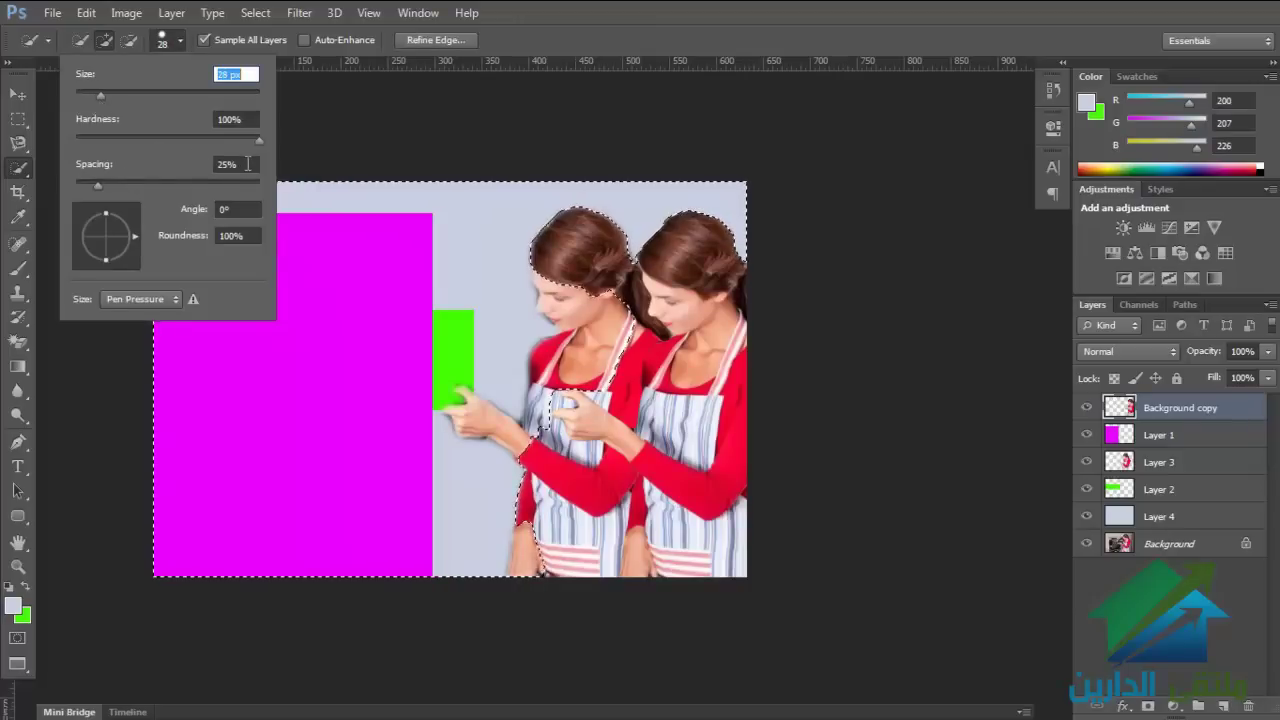
{"action": "left_click", "coordinate": [336, 240]}
{"action": "key", "text": "ctrl+d"}
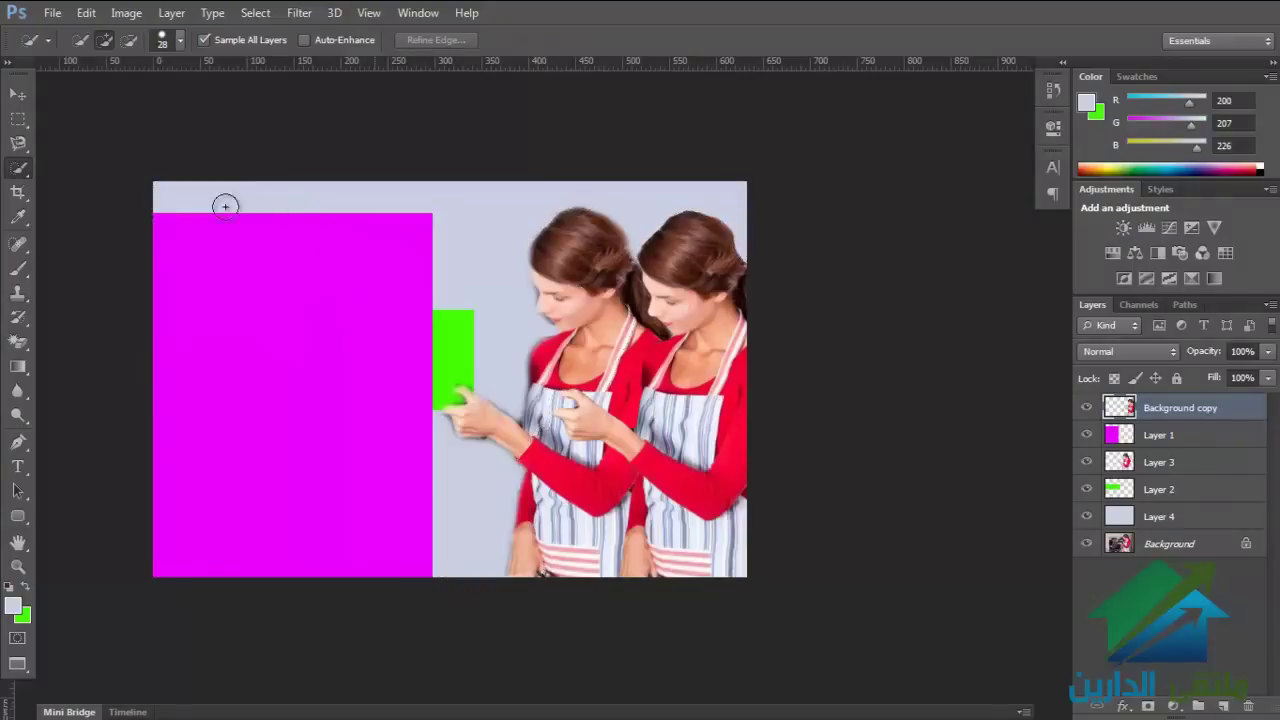
{"action": "left_click", "coordinate": [178, 41]}
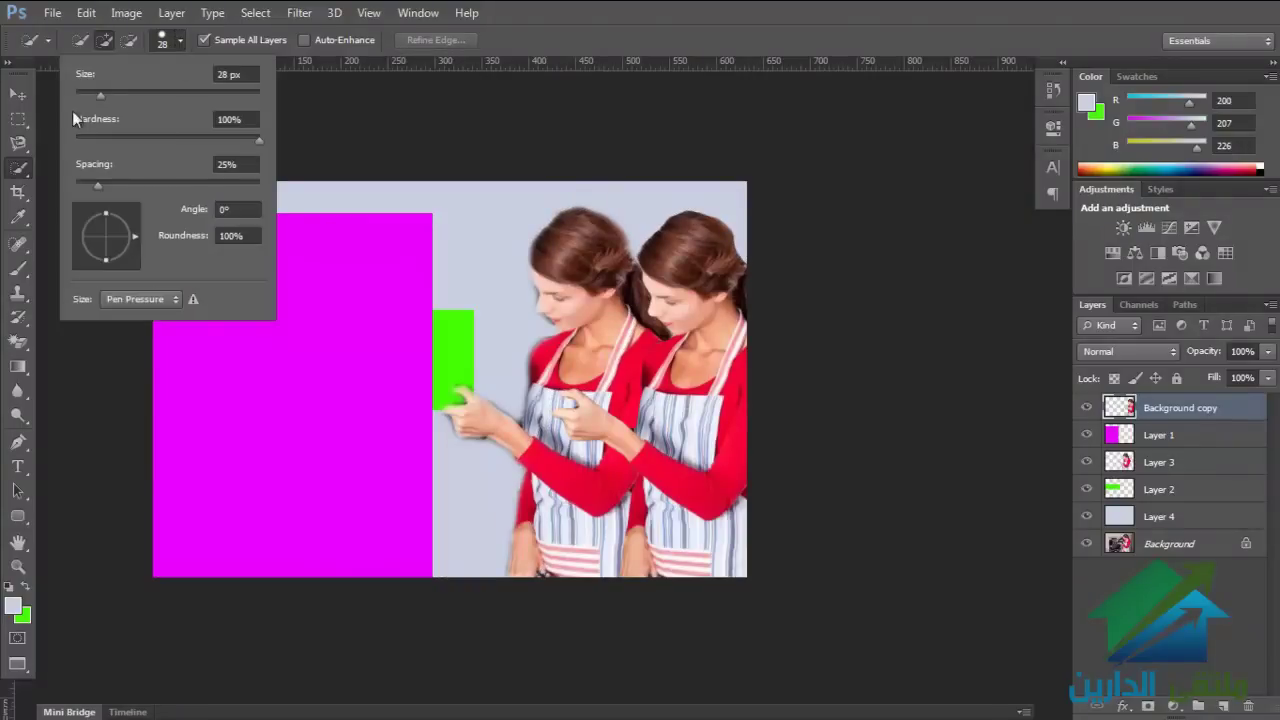
{"action": "left_click_drag", "start_coordinate": [103, 95], "coordinate": [113, 97]}
Step: Delete Background copy through Layer 4, leaving only the Background photo fitted in view
{"action": "left_click", "coordinate": [12, 95]}
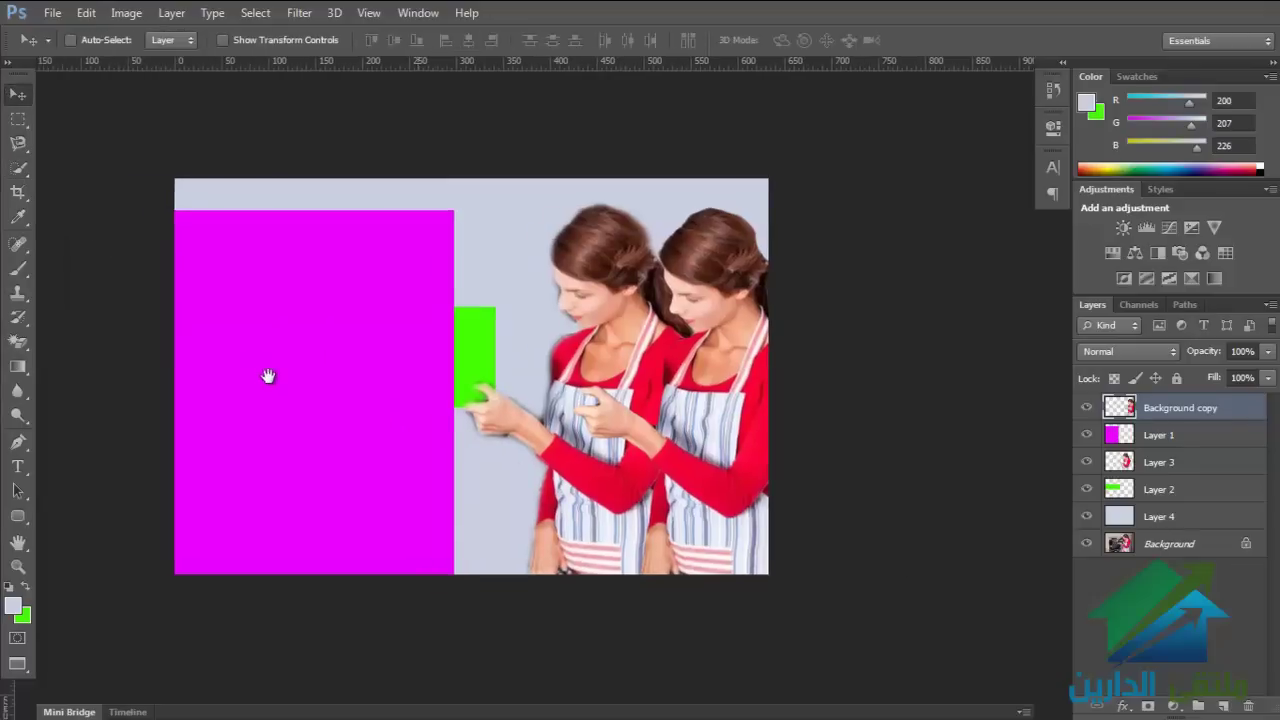
{"action": "left_click_drag", "start_coordinate": [266, 374], "coordinate": [117, 286]}
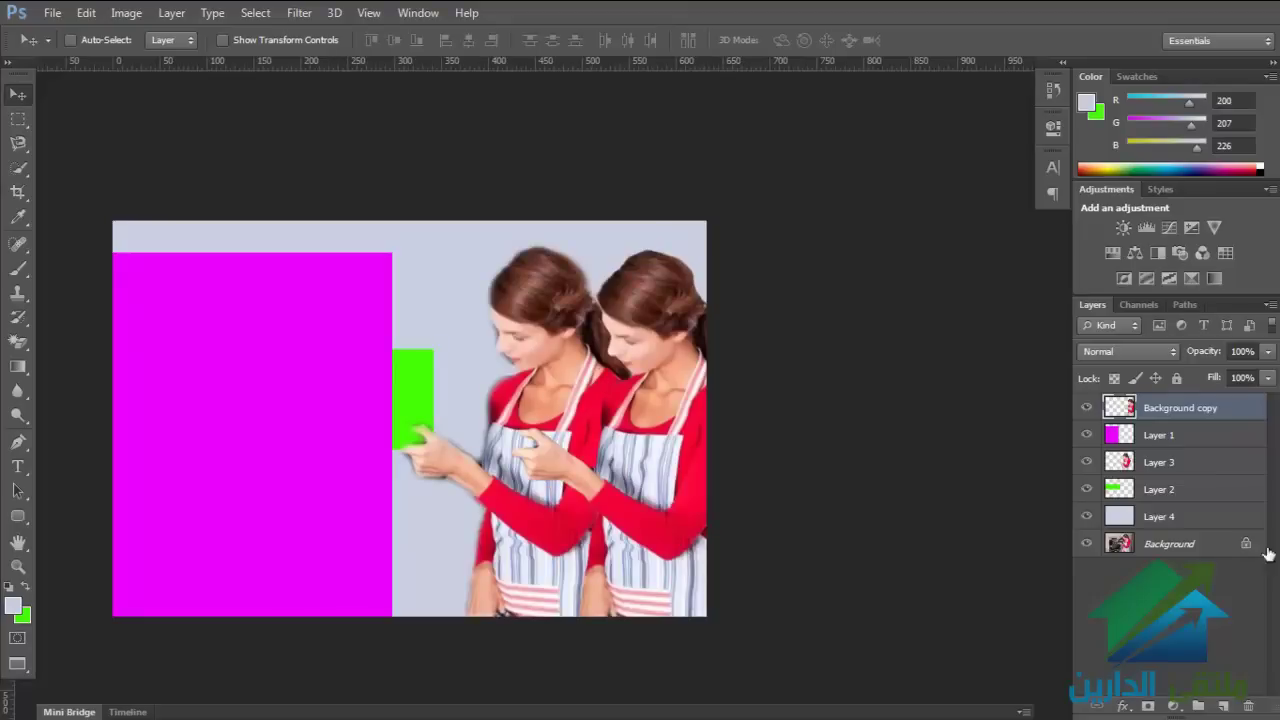
{"action": "left_click", "coordinate": [1158, 516], "text": "shift"}
{"action": "key", "text": "Delete"}
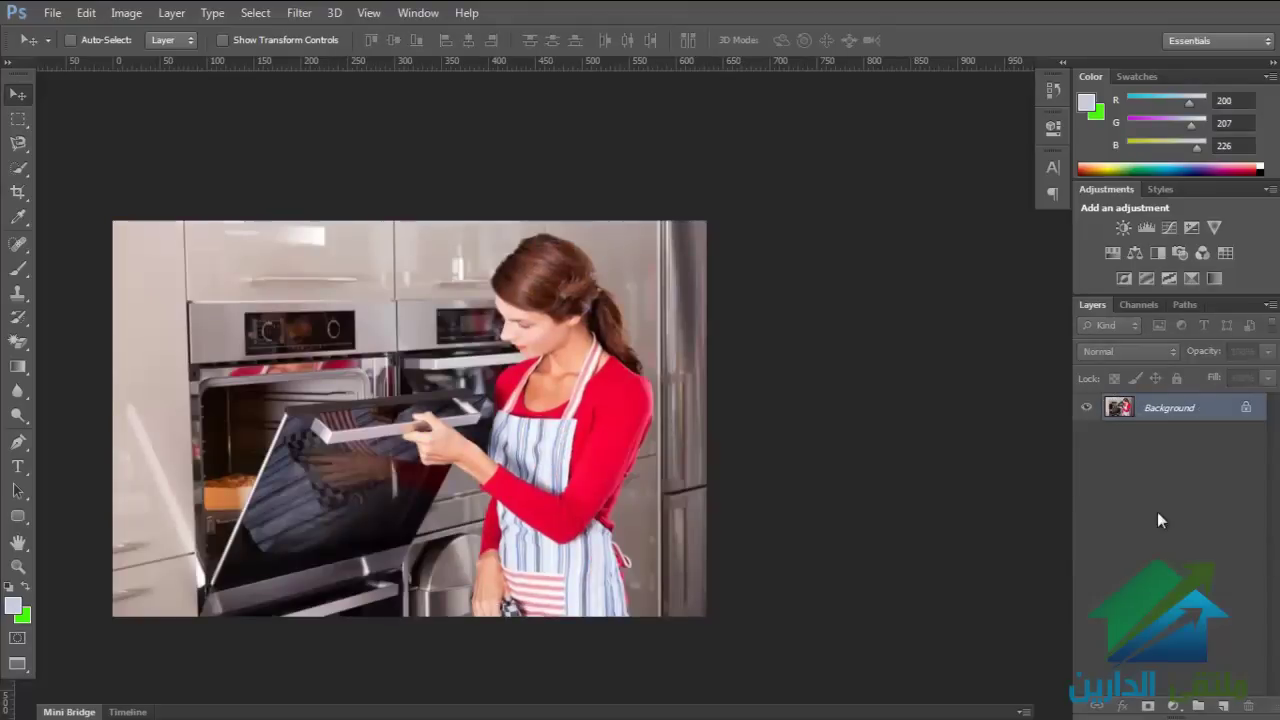
{"action": "key", "text": "ctrl+plus"}
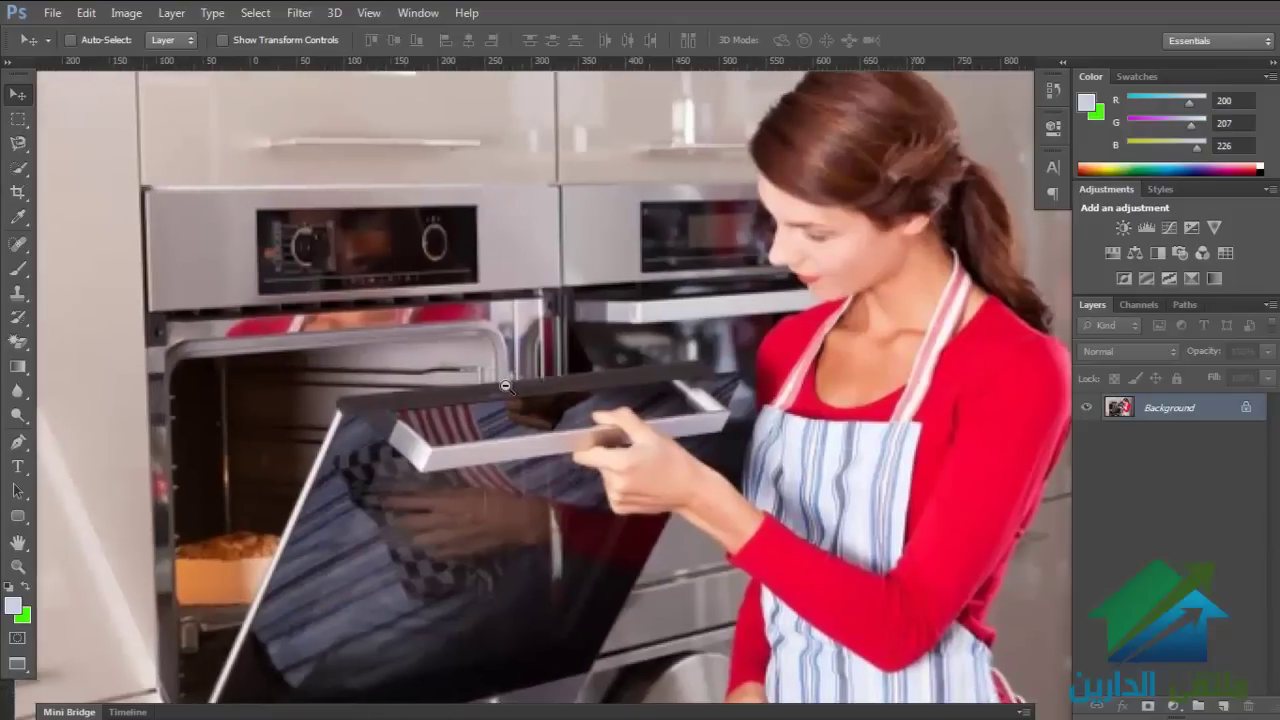
{"action": "key", "text": "ctrl+minus"}
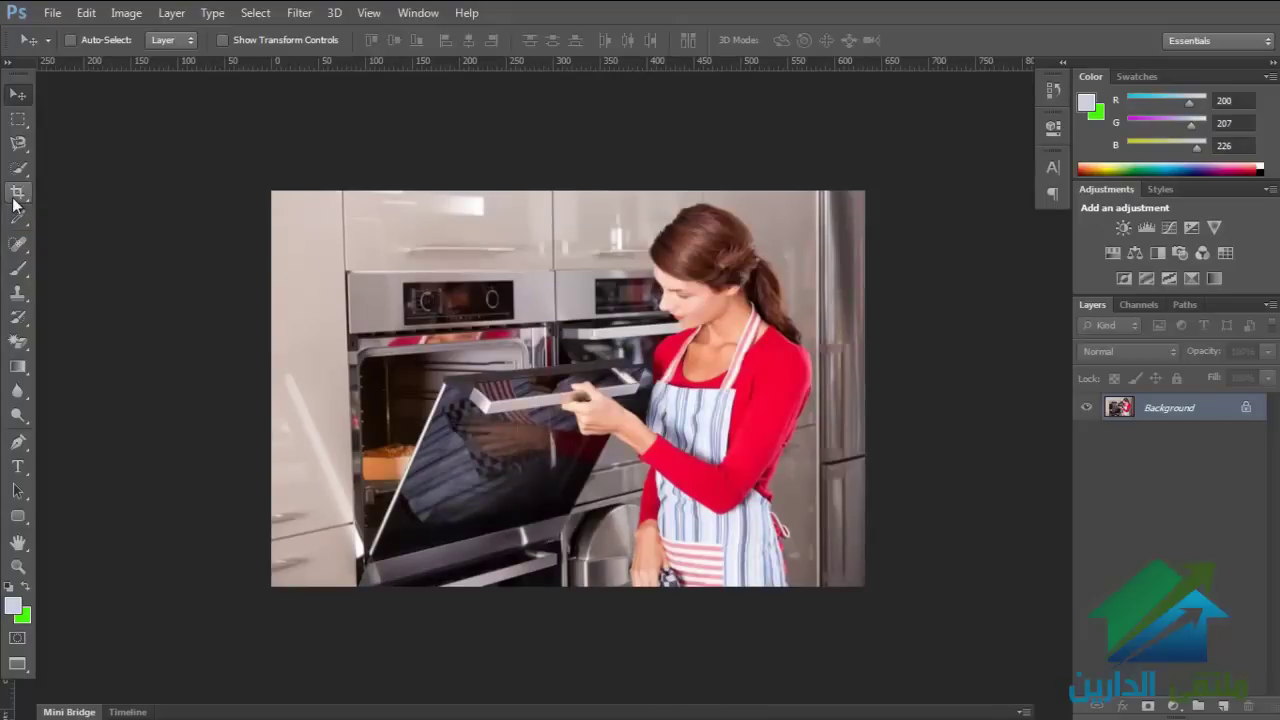
{"action": "key", "text": "super"}
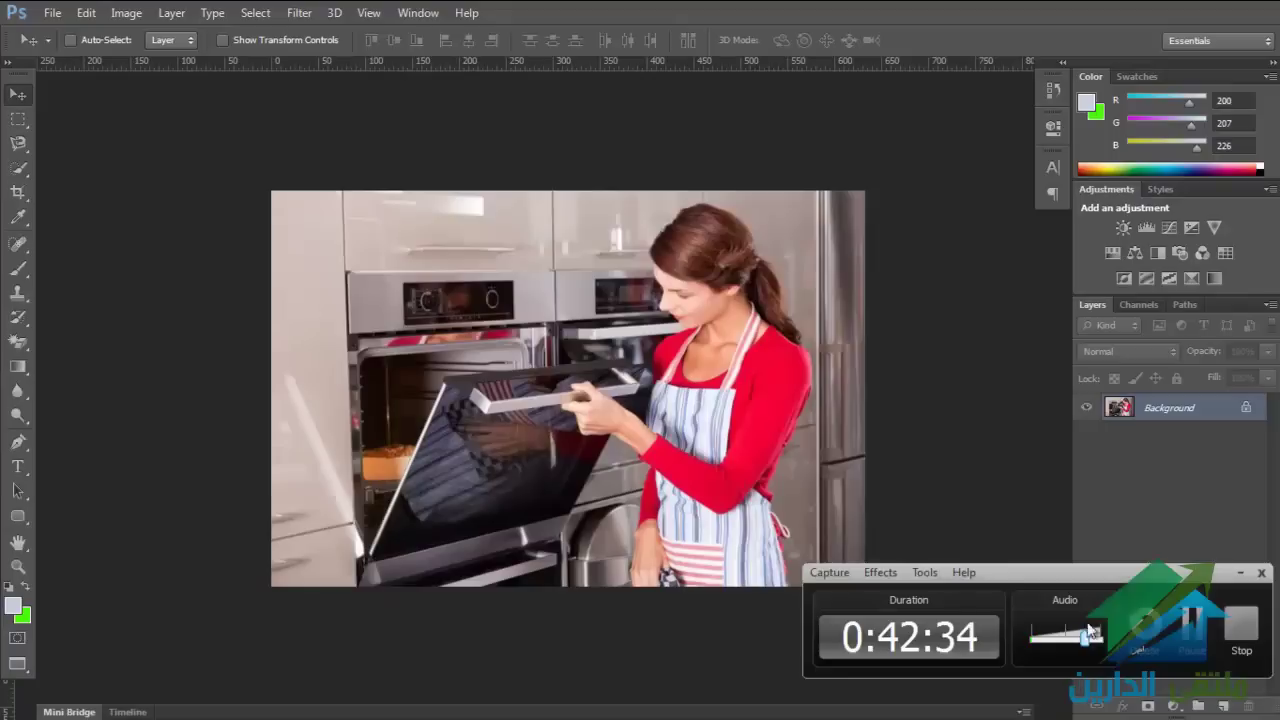